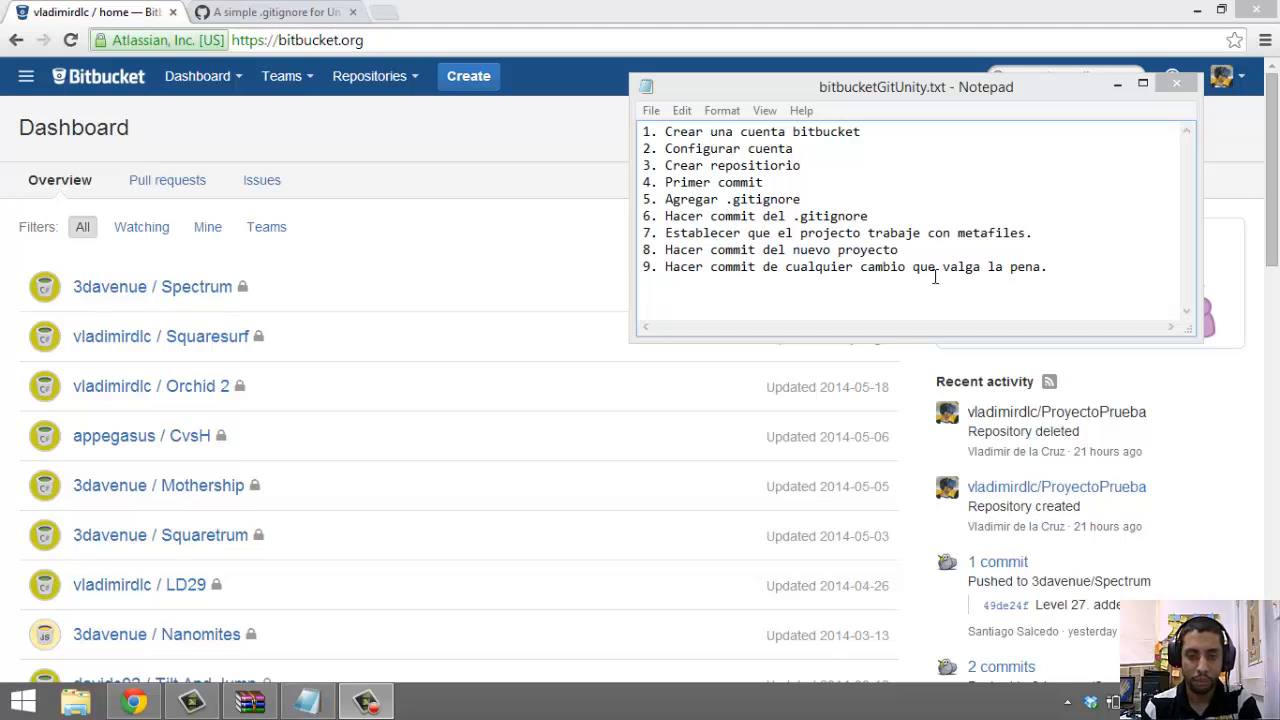
# Enlarge the Notepad checklist window, move it lower, and place the cursor after step 2
pyautogui.moveTo(922, 340); pyautogui.dragTo(920, 408)
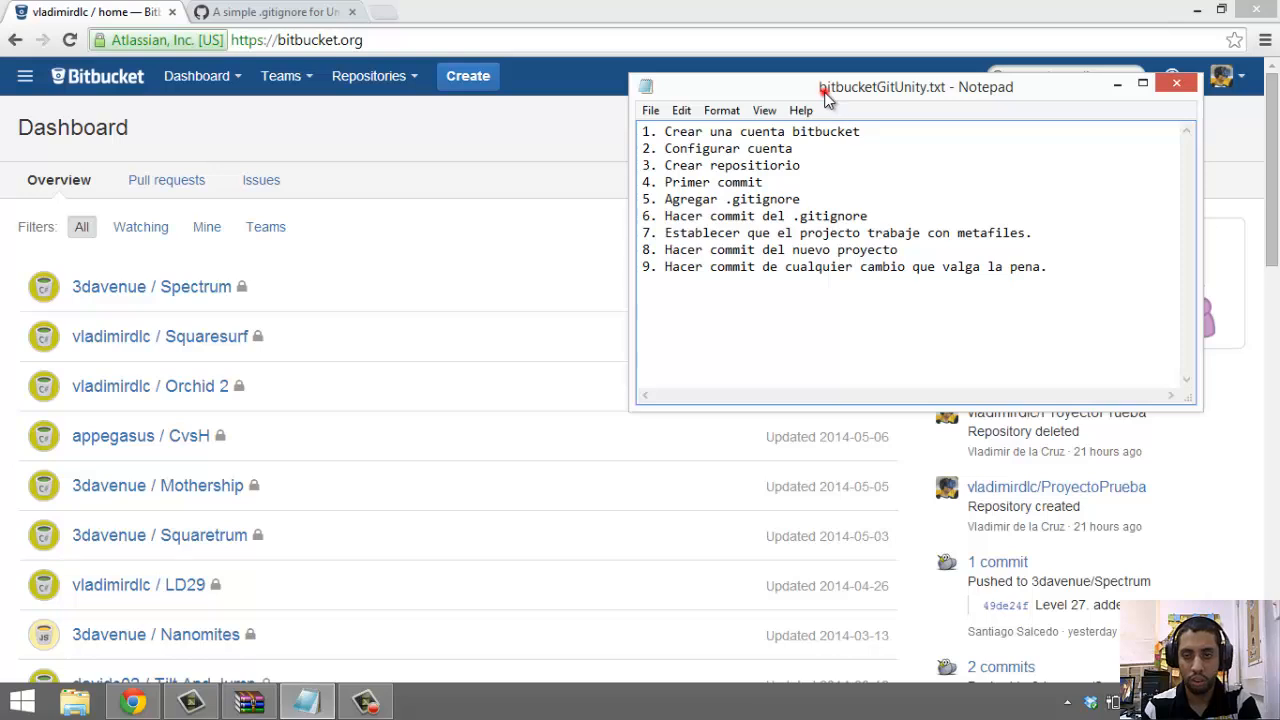
pyautogui.moveTo(826, 86); pyautogui.dragTo(794, 240)
pyautogui.moveTo(1091, 420); pyautogui.dragTo(601, 313)
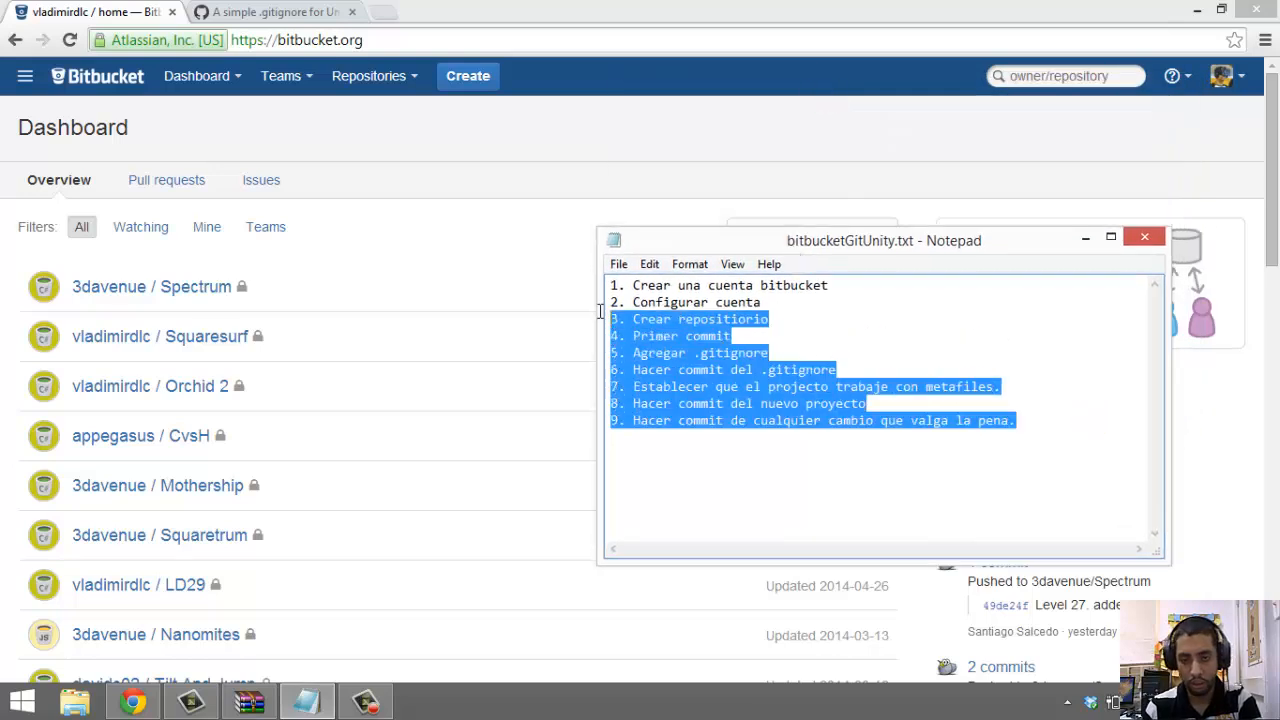
pyautogui.click(719, 297)
pyautogui.click(758, 297)
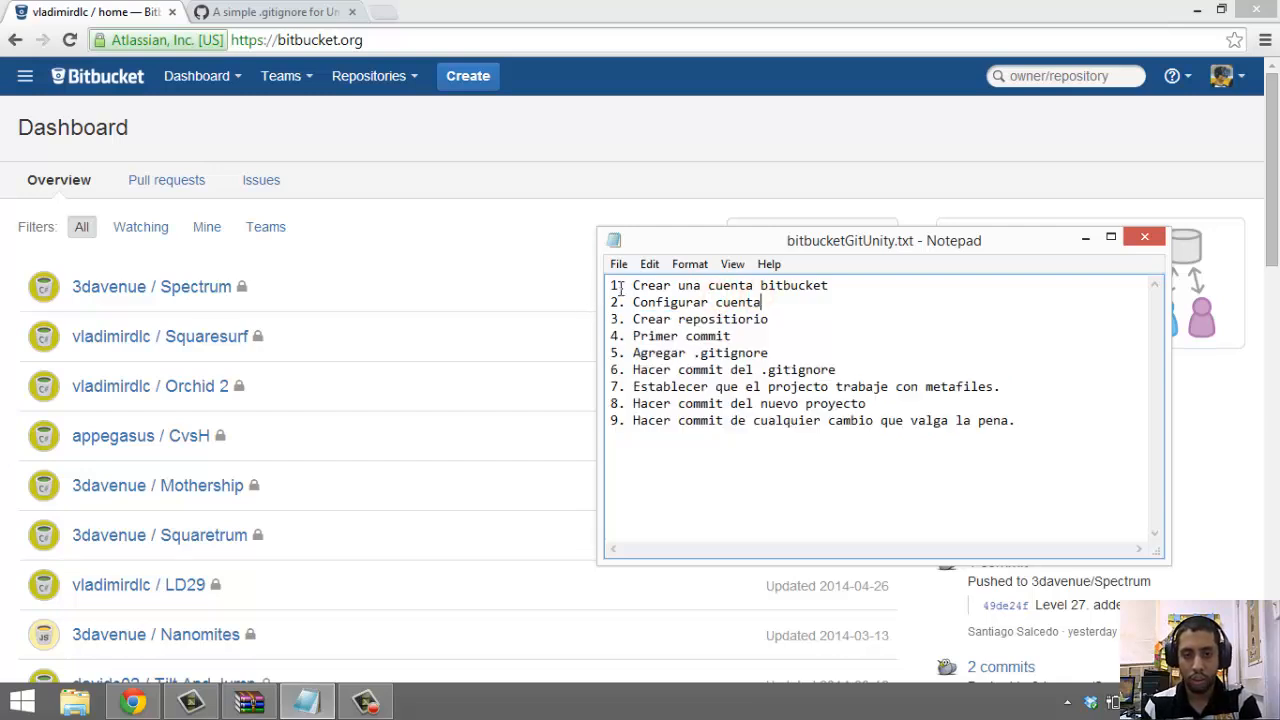
# Insert a '------' separator line below '2. Configurar cuenta'
pyautogui.moveTo(609, 286); pyautogui.dragTo(571, 300)
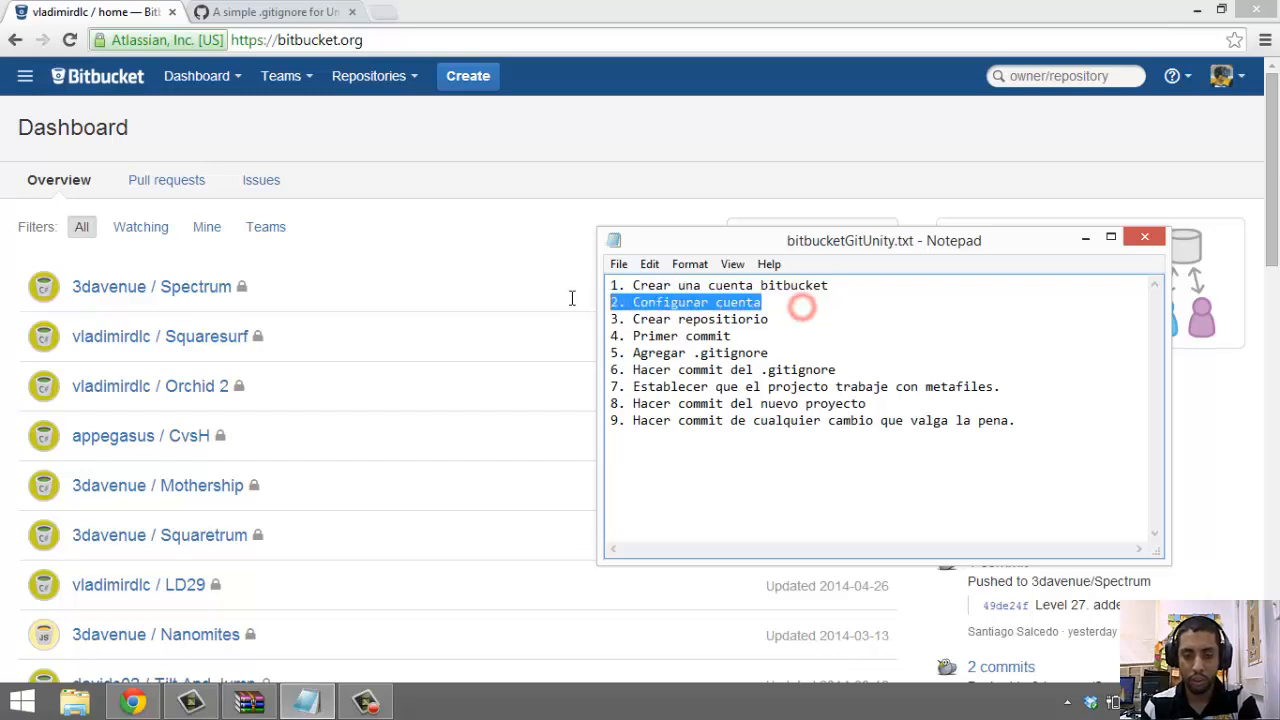
pyautogui.click(779, 300)
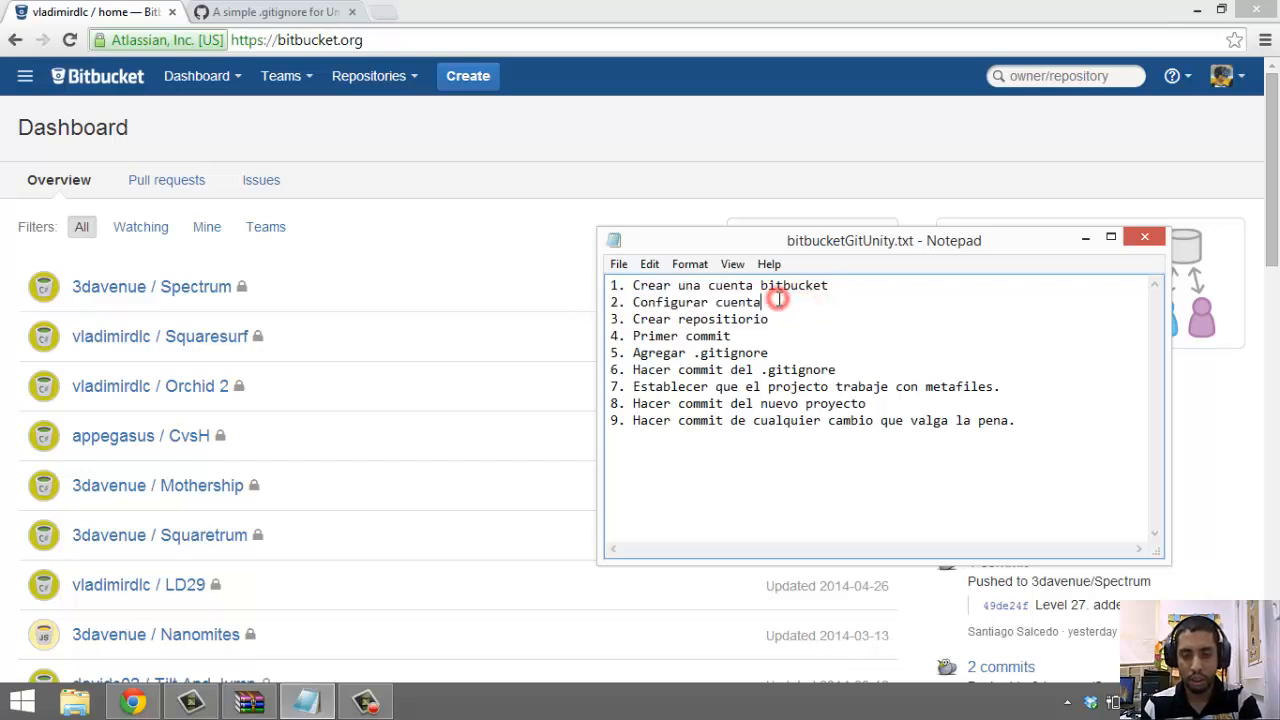
pyautogui.press('Return')
pyautogui.write('-')
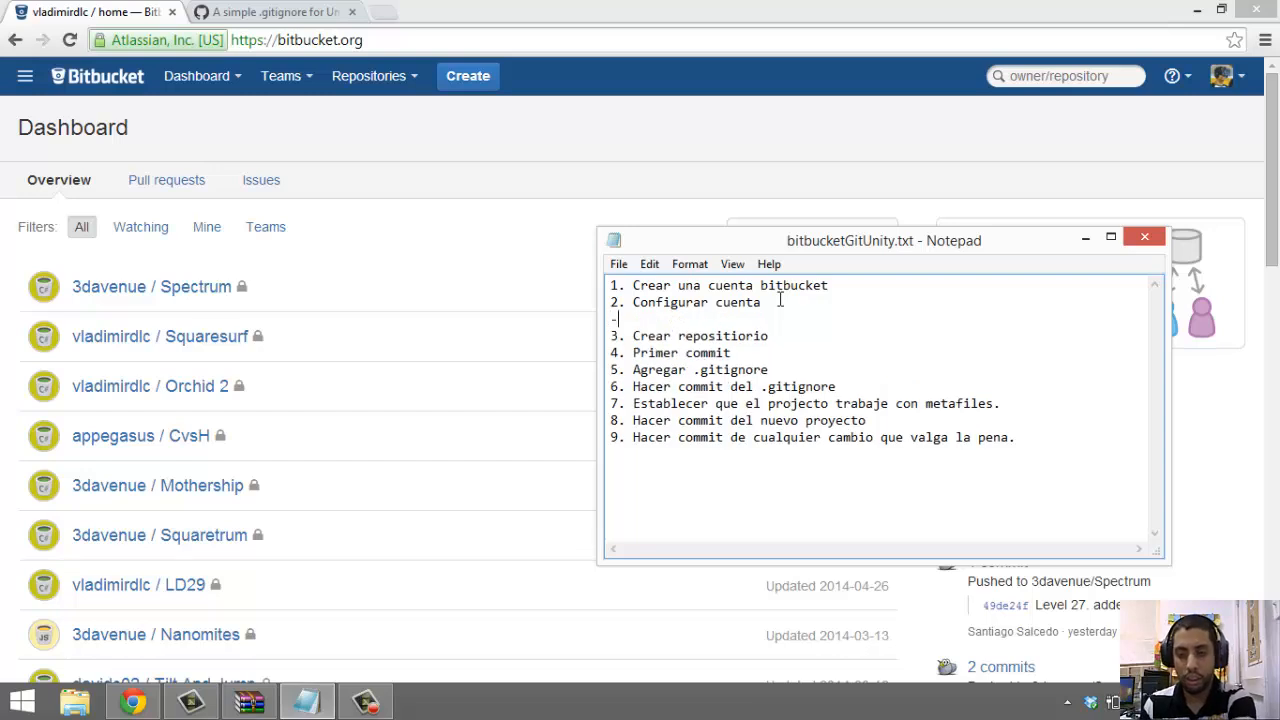
pyautogui.write('-----')
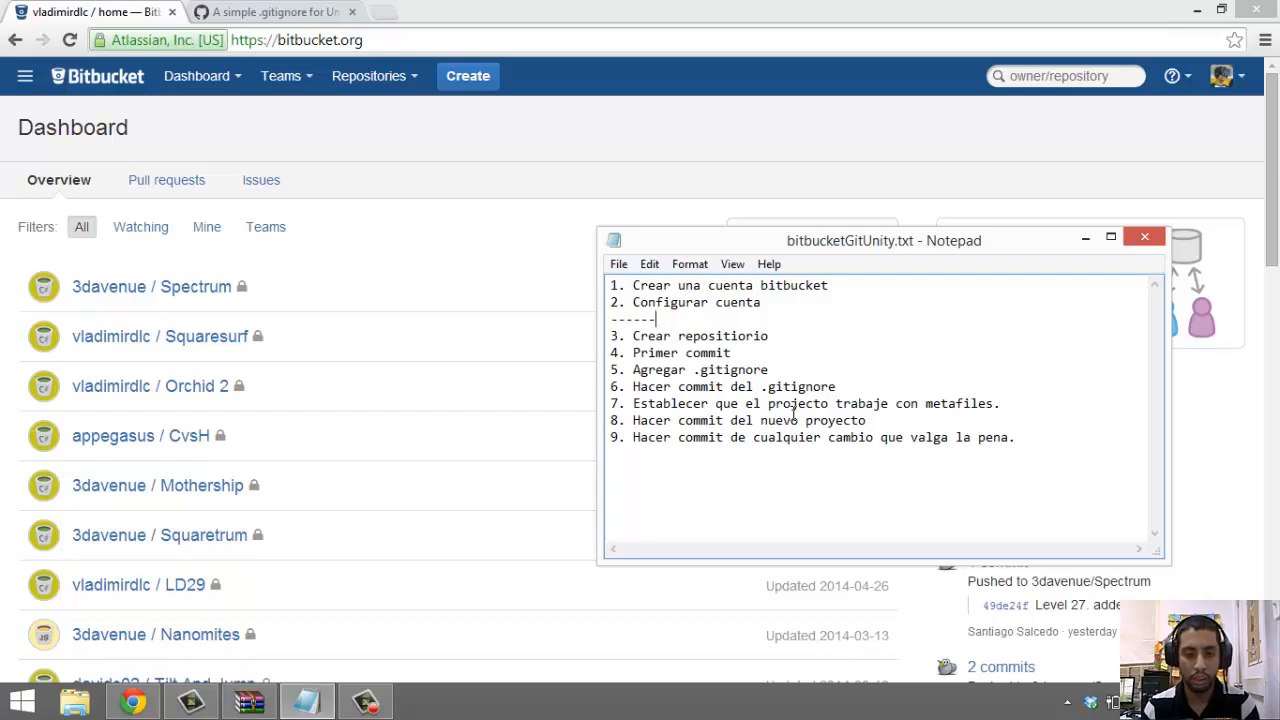
# Highlight the '3. Crear repositiorio' line and the completed steps 1 and 2 in the checklist
pyautogui.click(797, 332)
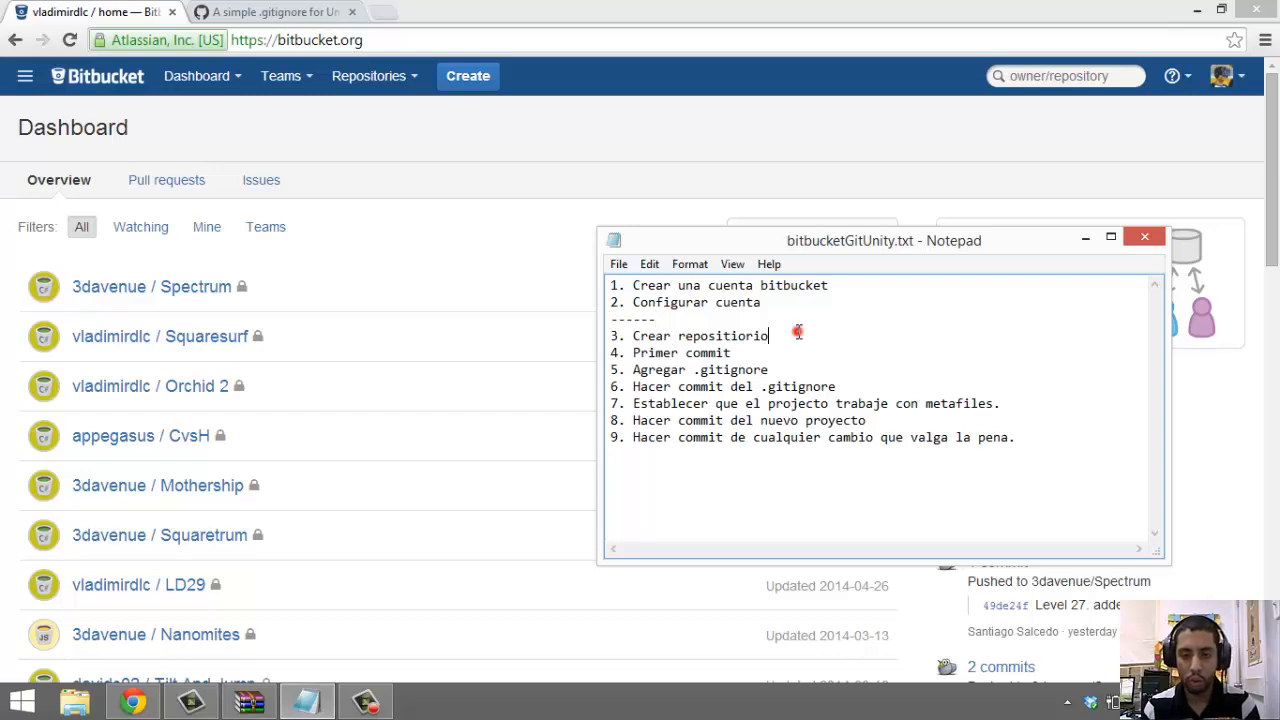
pyautogui.moveTo(797, 332); pyautogui.dragTo(619, 337)
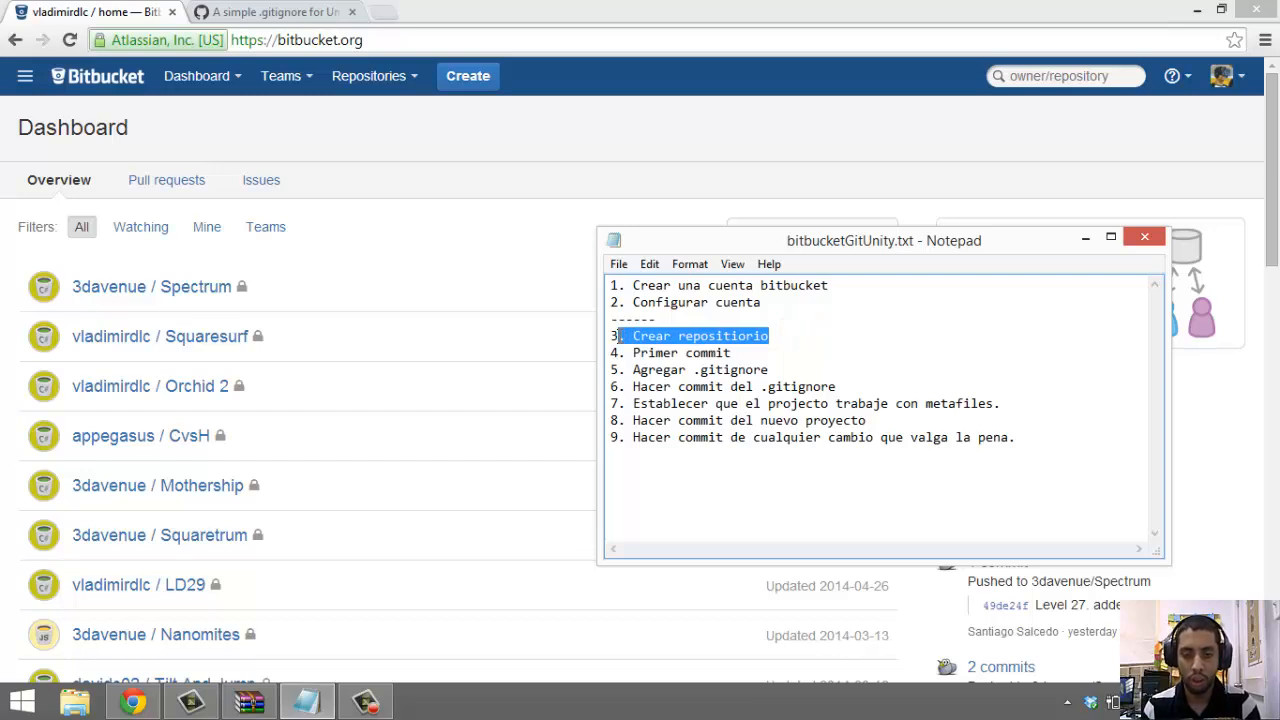
pyautogui.moveTo(619, 336); pyautogui.dragTo(625, 337)
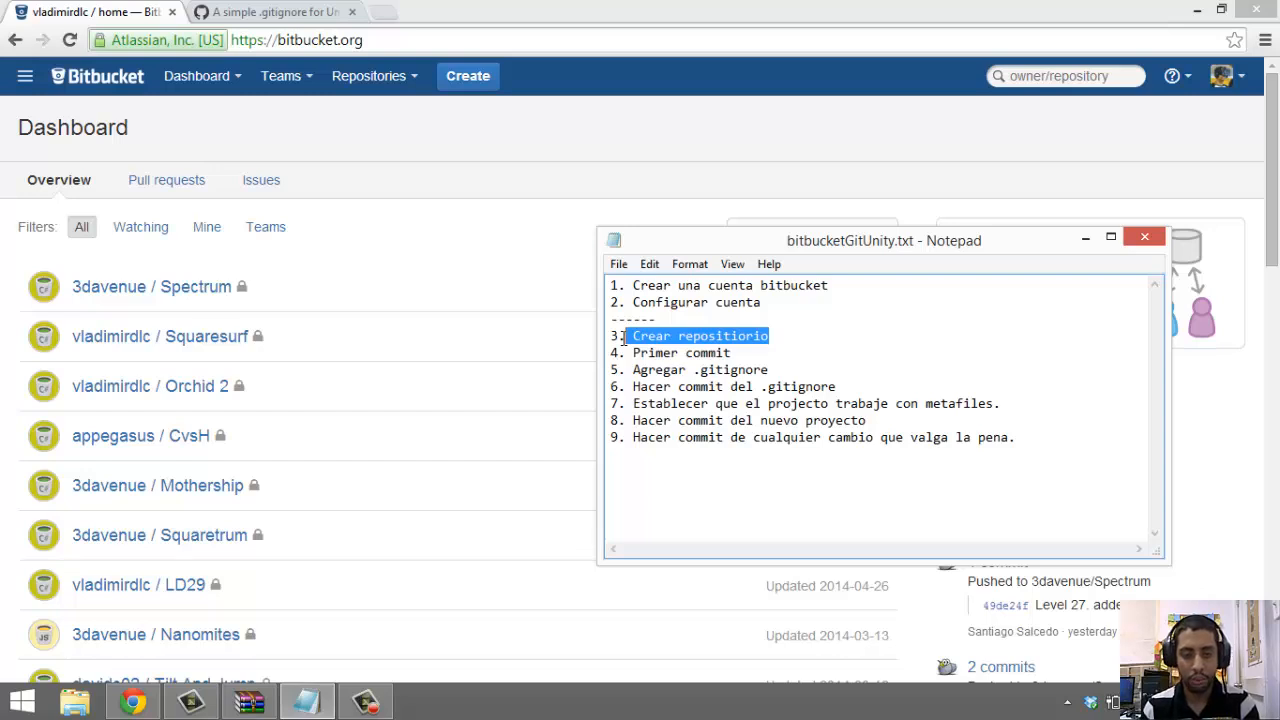
pyautogui.moveTo(625, 337); pyautogui.dragTo(617, 334)
pyautogui.moveTo(619, 285); pyautogui.dragTo(766, 303)
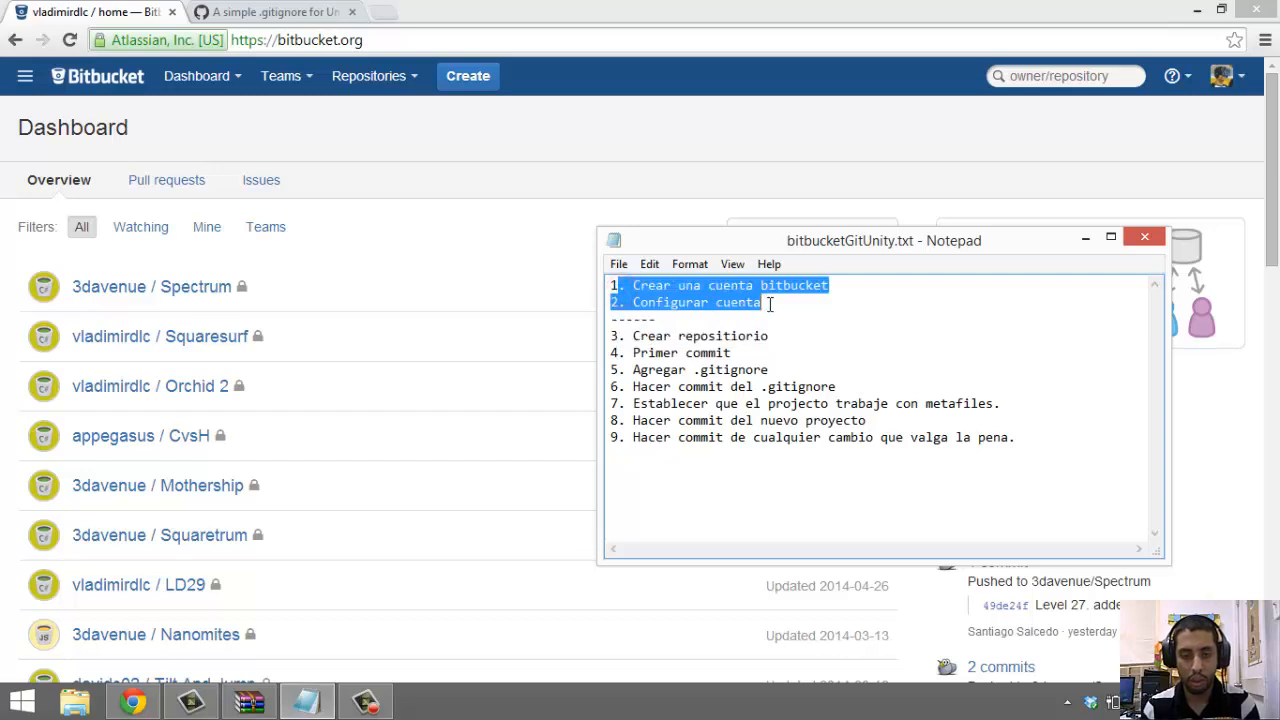
pyautogui.click(772, 334)
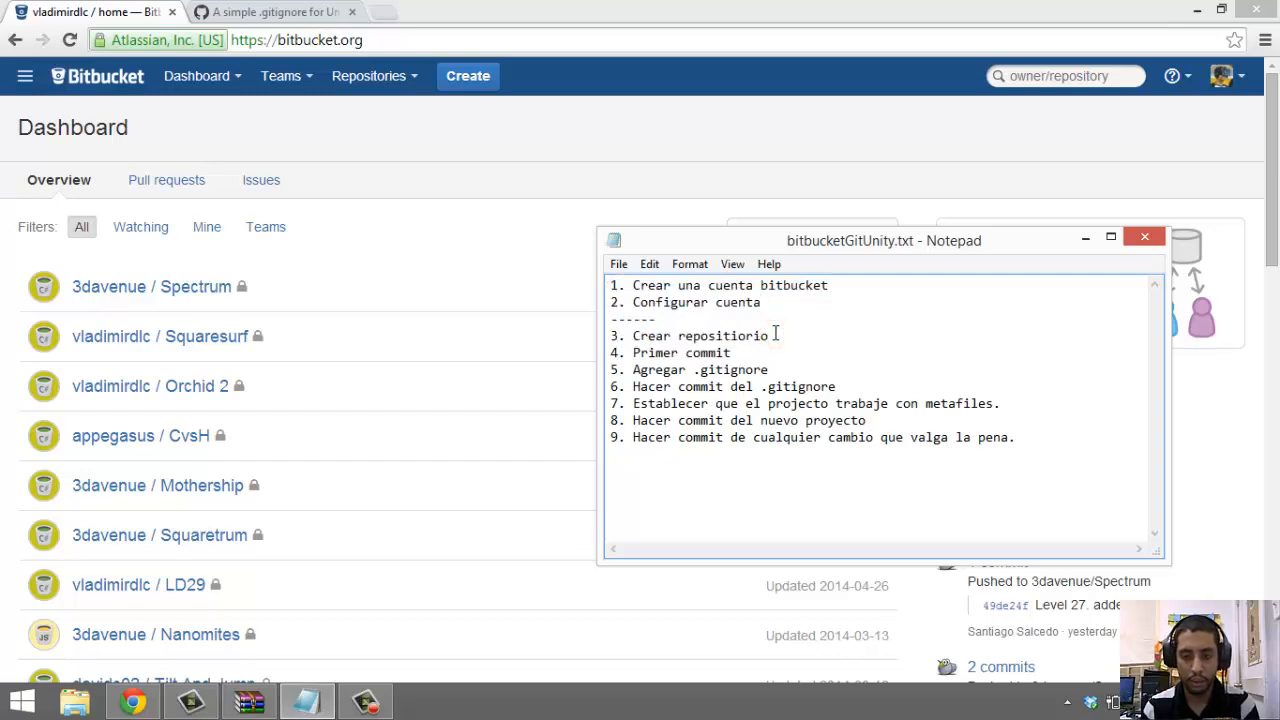
# Highlight the whole step 3 line, then bring the Bitbucket dashboard in front of Notepad
pyautogui.moveTo(776, 335); pyautogui.dragTo(628, 334)
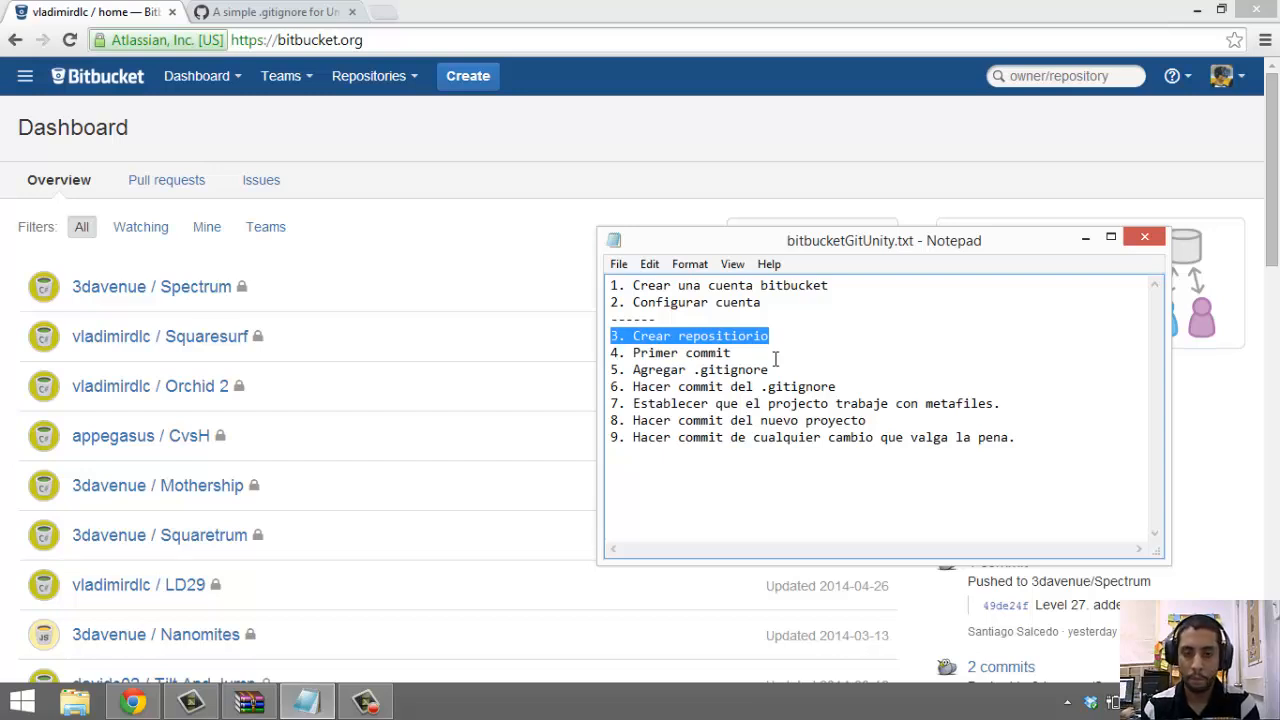
pyautogui.click(772, 336)
pyautogui.doubleClick(772, 336)
pyautogui.click(772, 336)
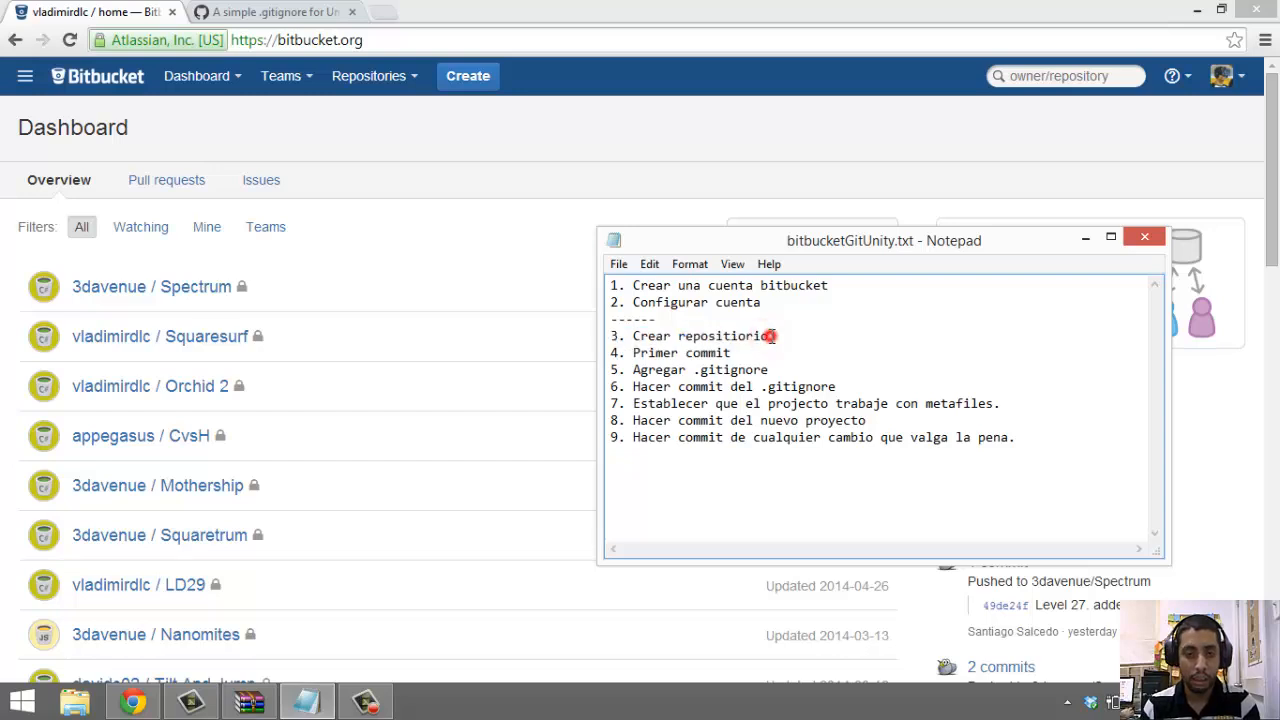
pyautogui.moveTo(772, 336); pyautogui.dragTo(610, 337)
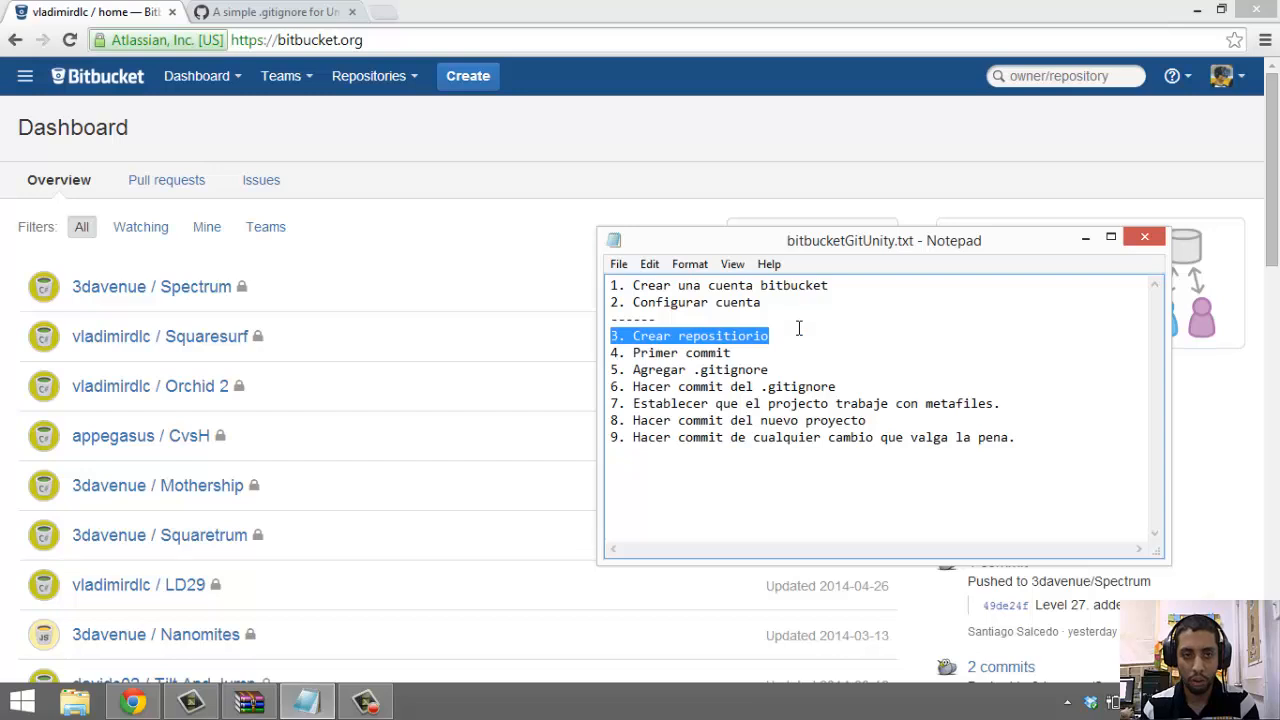
pyautogui.doubleClick(661, 110)
pyautogui.click(661, 110)
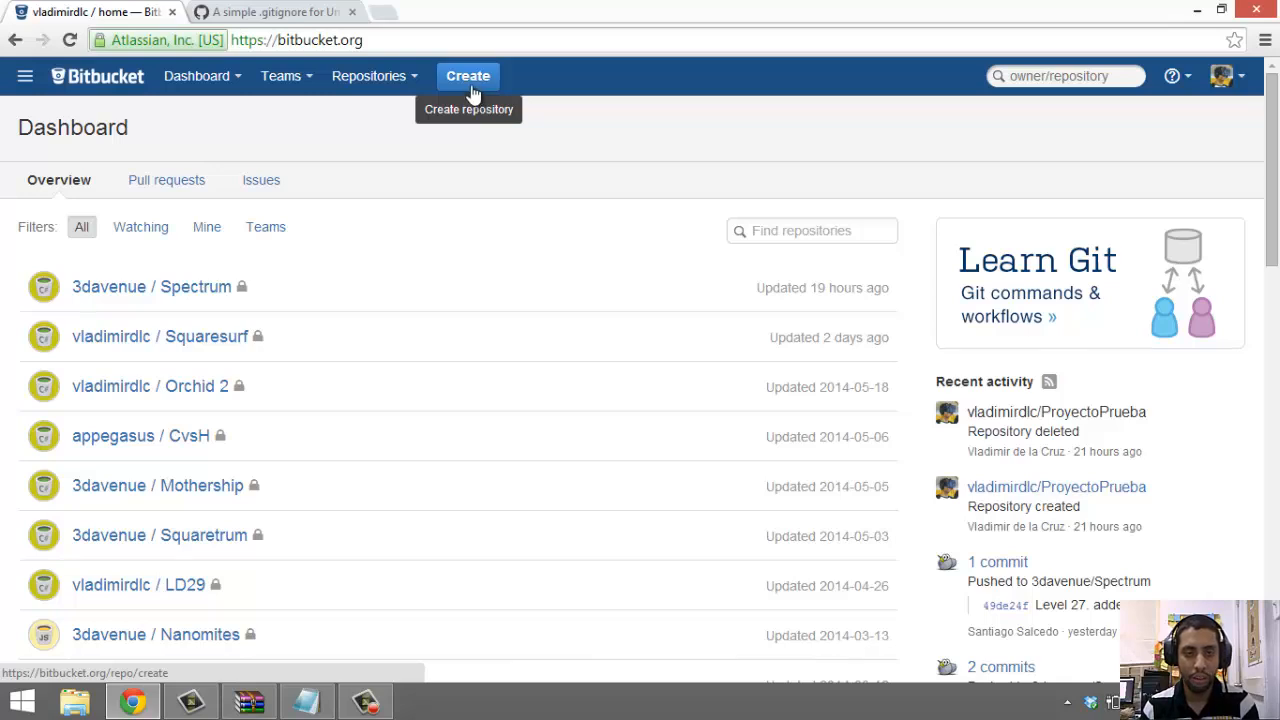
# Open Bitbucket's 'Create a new repository' form
pyautogui.click(463, 82)
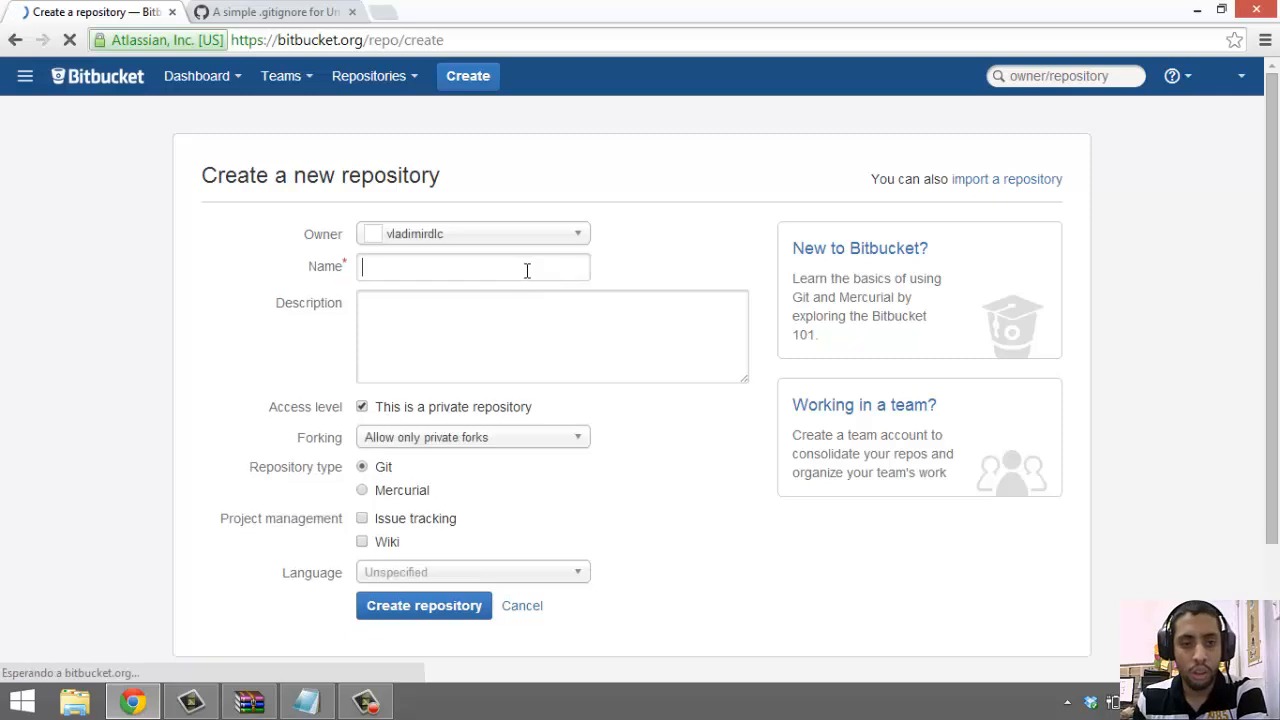
pyautogui.moveTo(195, 170); pyautogui.dragTo(477, 191)
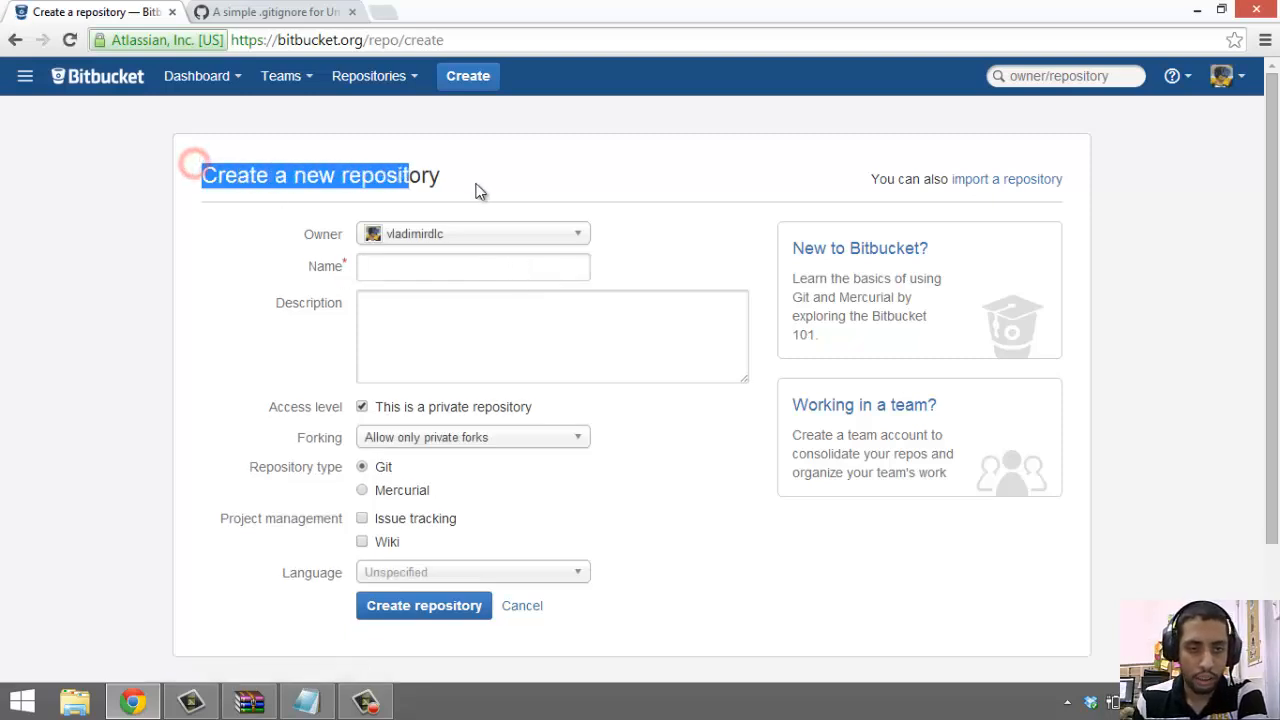
pyautogui.click(474, 183)
# Enter the name ProyectoPrueba and the description 'Prueba clase Unity3D integrada con git'
pyautogui.click(422, 281)
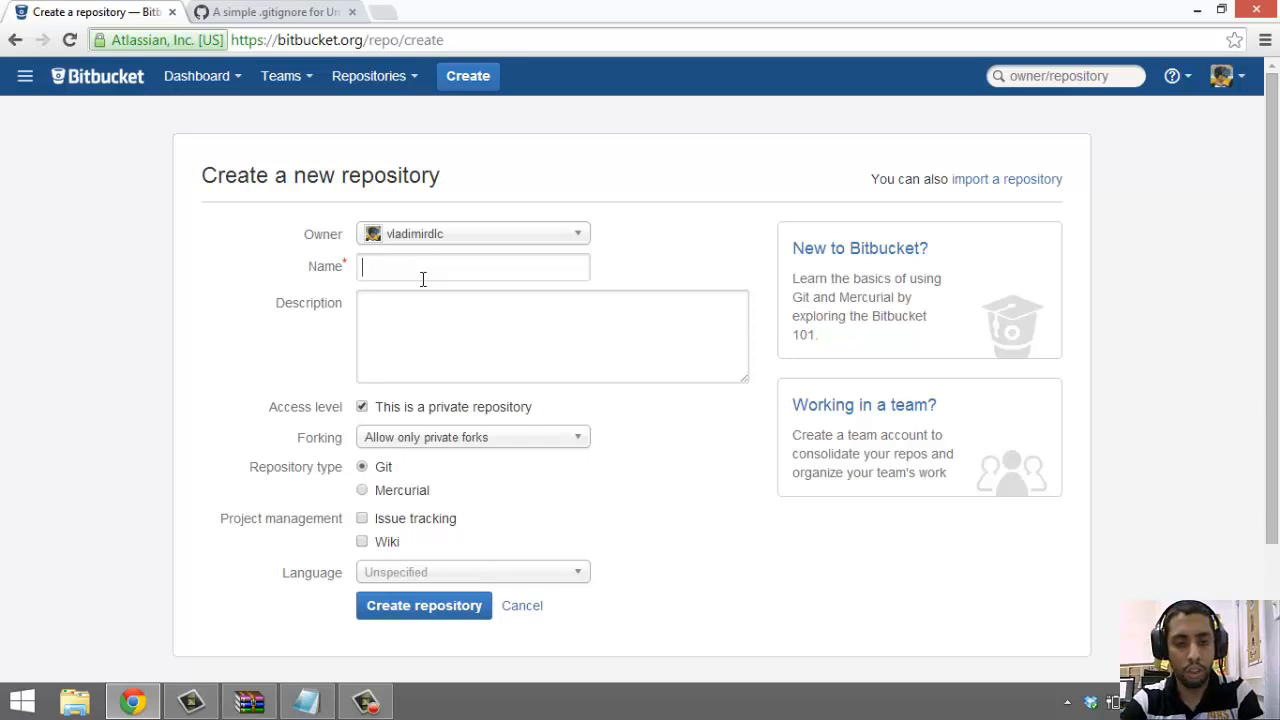
pyautogui.write('P')
pyautogui.press('Down')
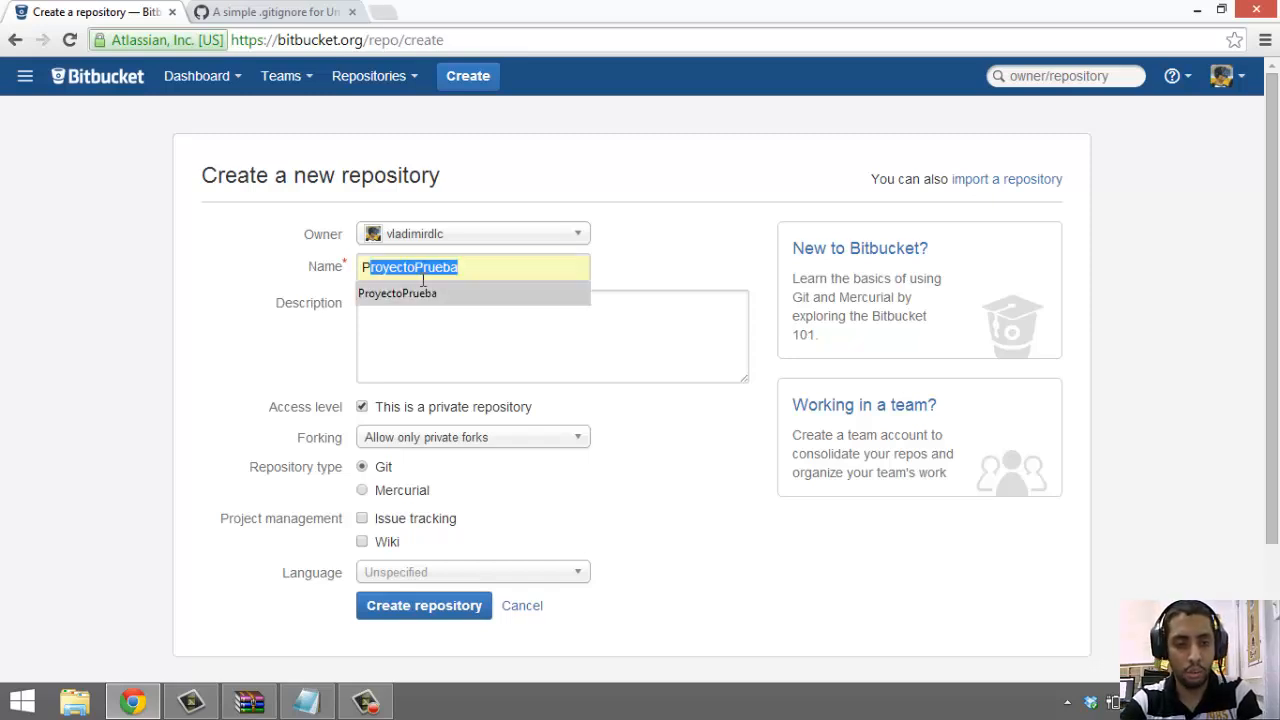
pyautogui.press('Tab')
pyautogui.write('Prueb')
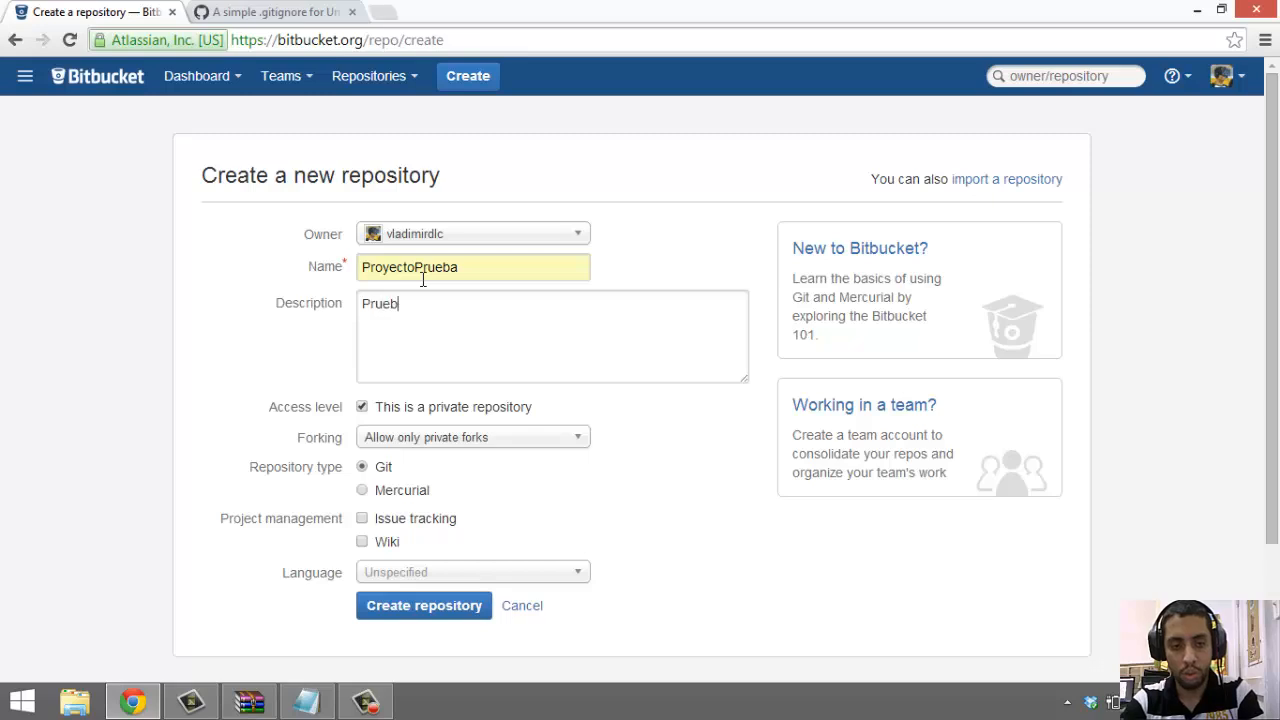
pyautogui.write('a clase ')
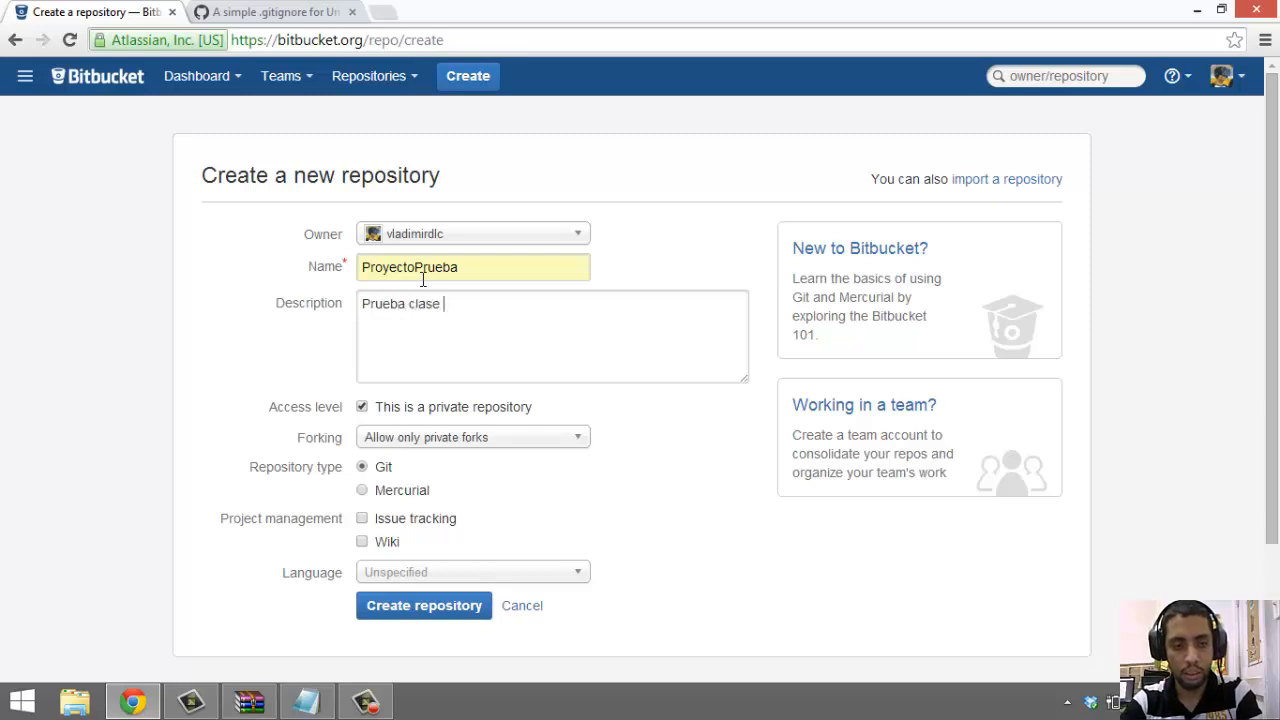
pyautogui.write('Unity3D integrado')
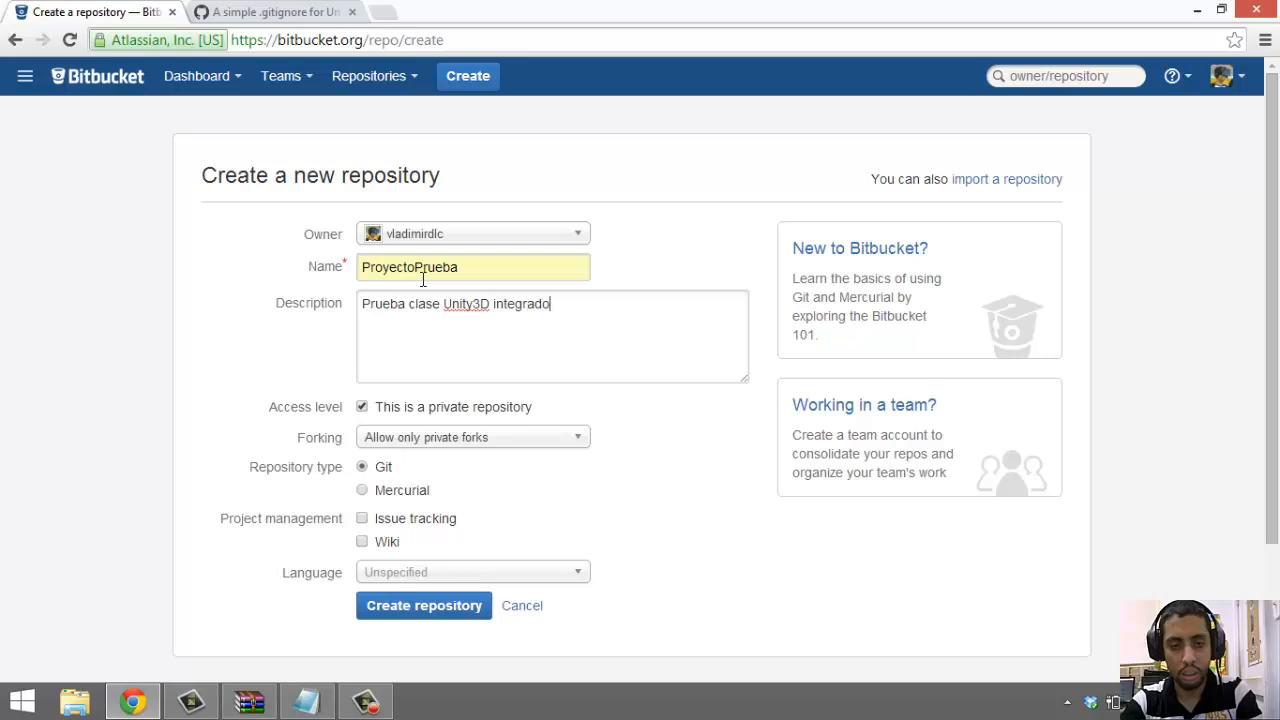
pyautogui.press('BackSpace')
pyautogui.write('a co')
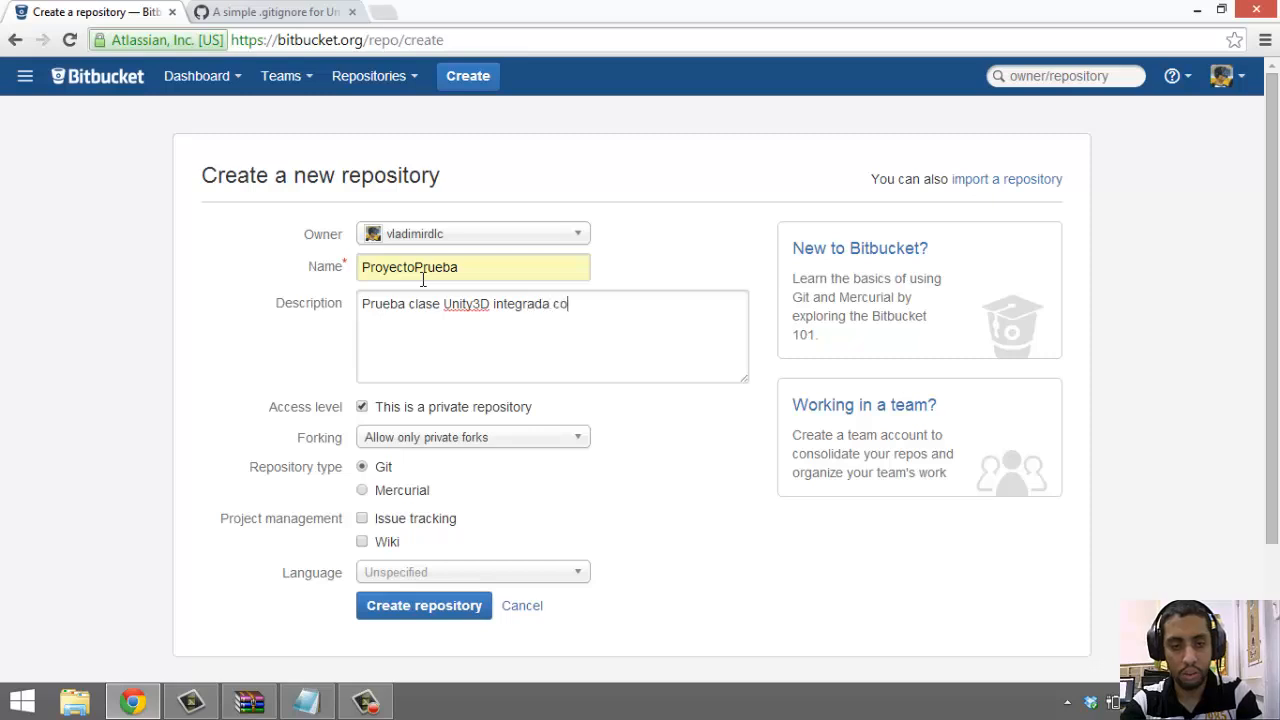
pyautogui.write('n git')
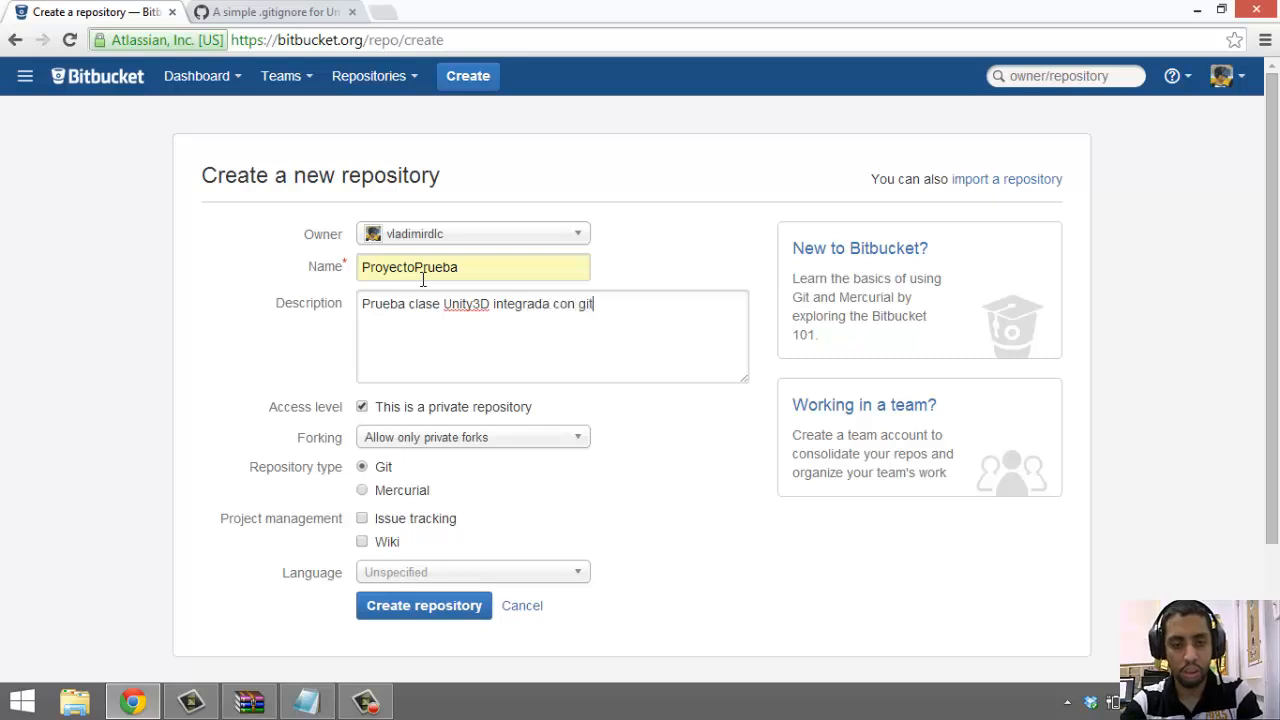
# Keep the new repository set to private
pyautogui.click(363, 412)
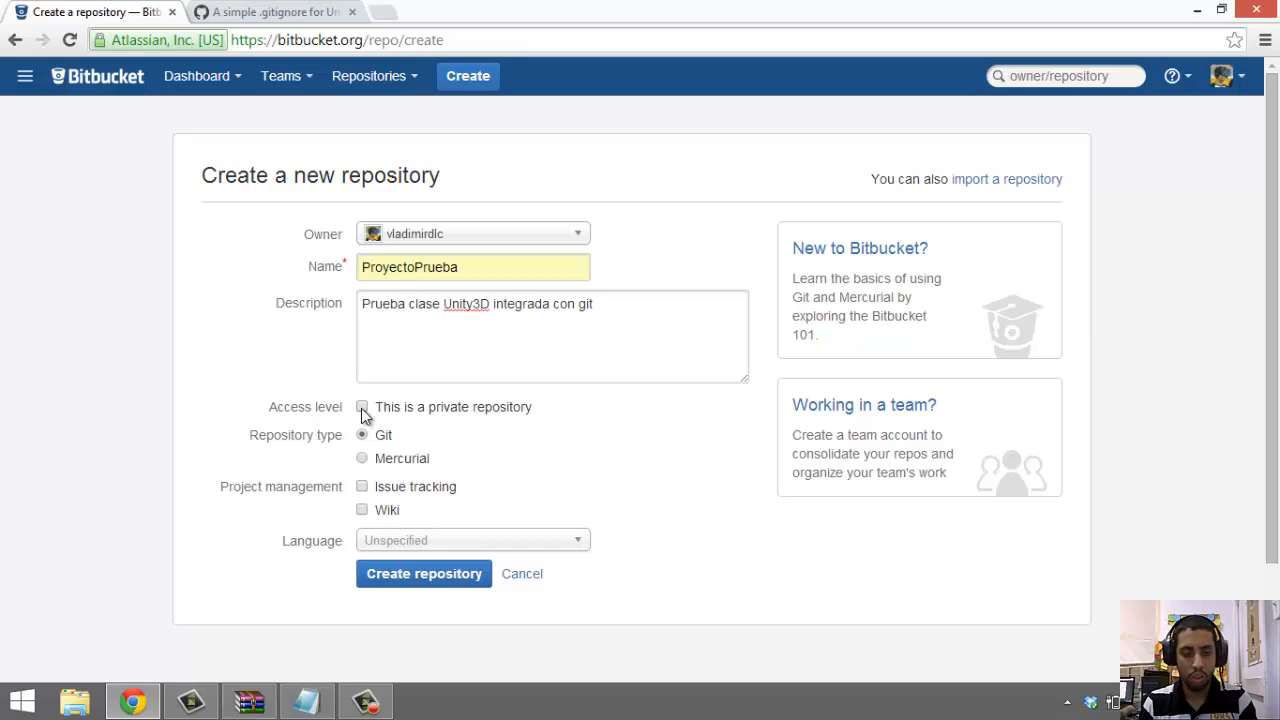
pyautogui.click(362, 410)
pyautogui.click(362, 410)
pyautogui.click(362, 410)
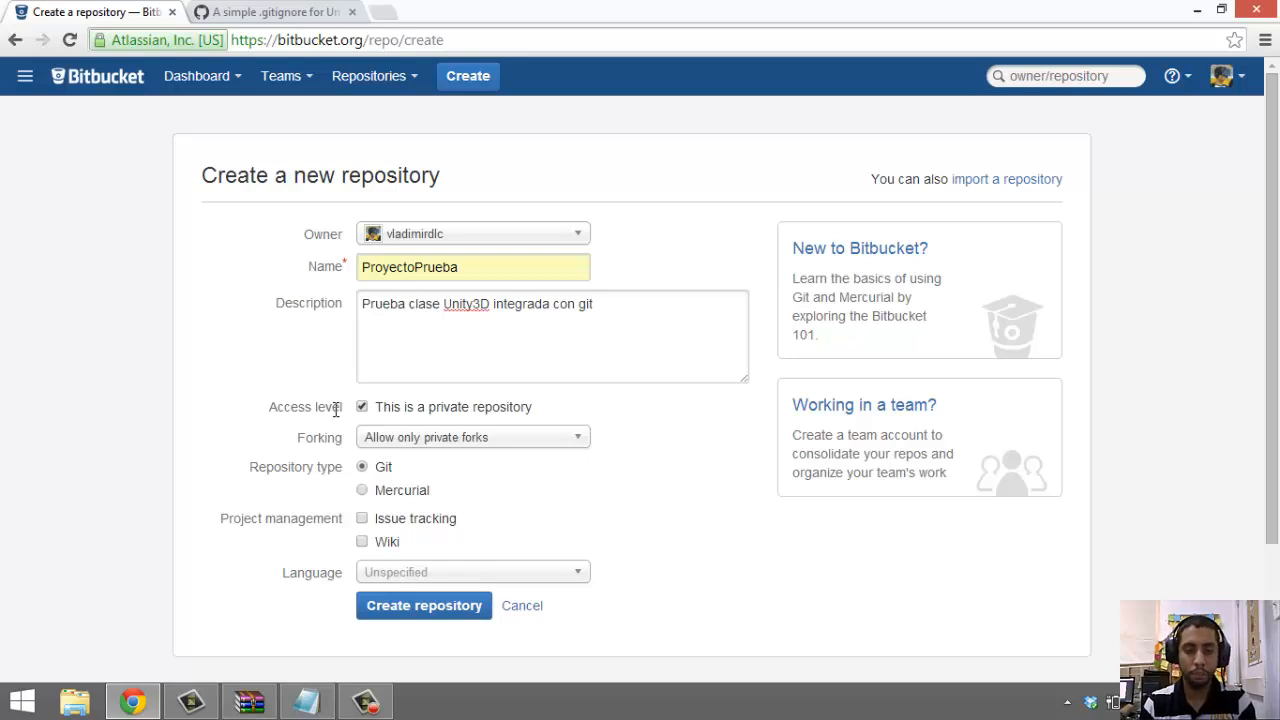
# Confirm the Git repository type and enable issue tracking and the wiki
pyautogui.scroll(-3, 660, 423)
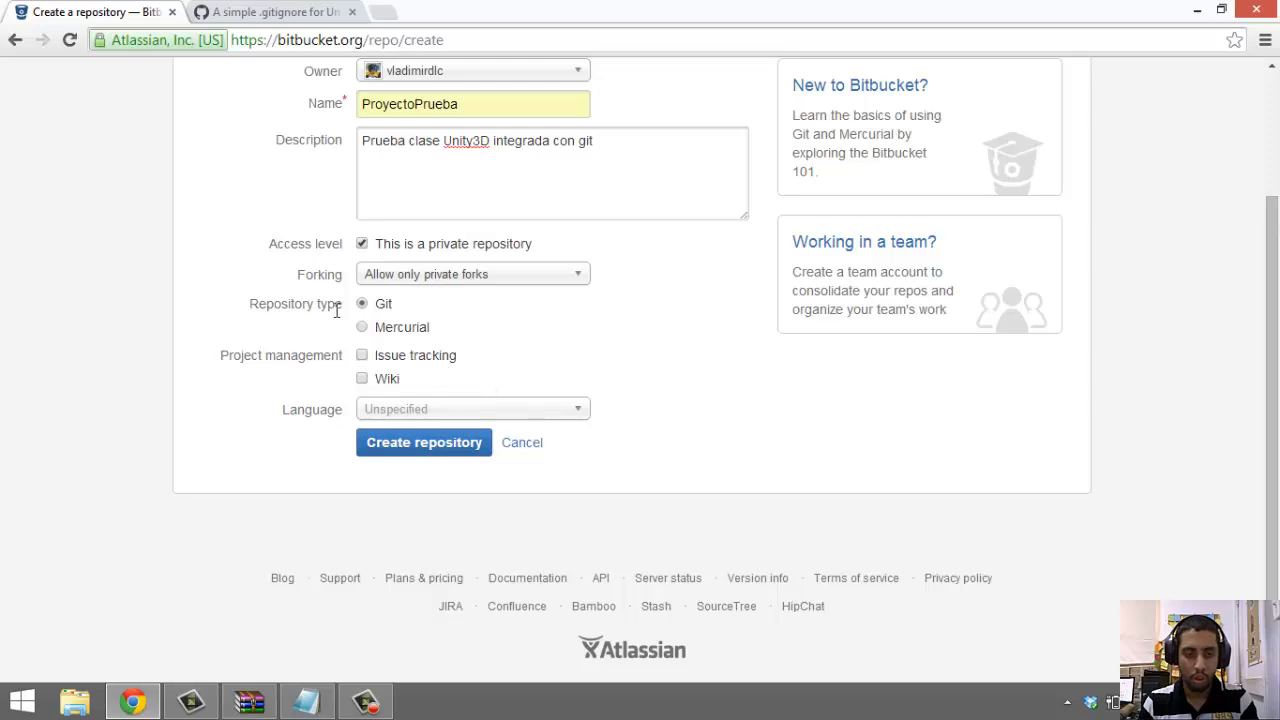
pyautogui.moveTo(422, 313); pyautogui.dragTo(381, 306)
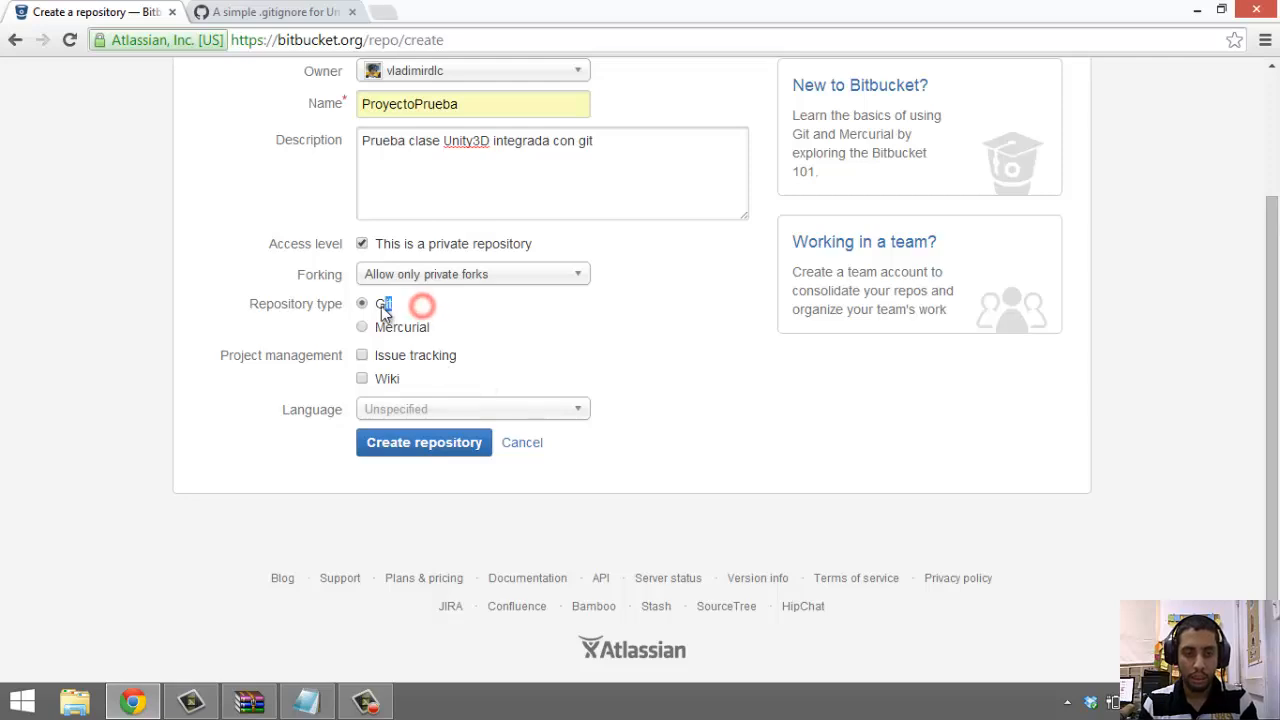
pyautogui.click(285, 310)
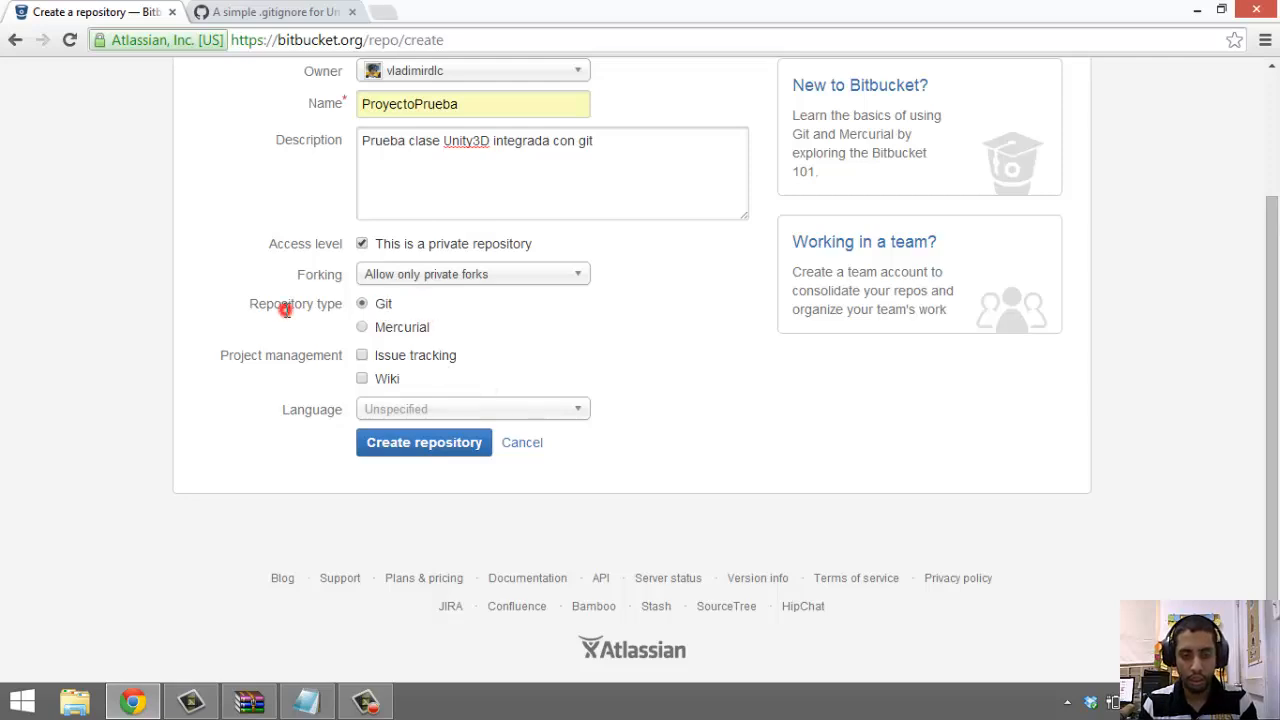
pyautogui.click(365, 354)
pyautogui.click(362, 381)
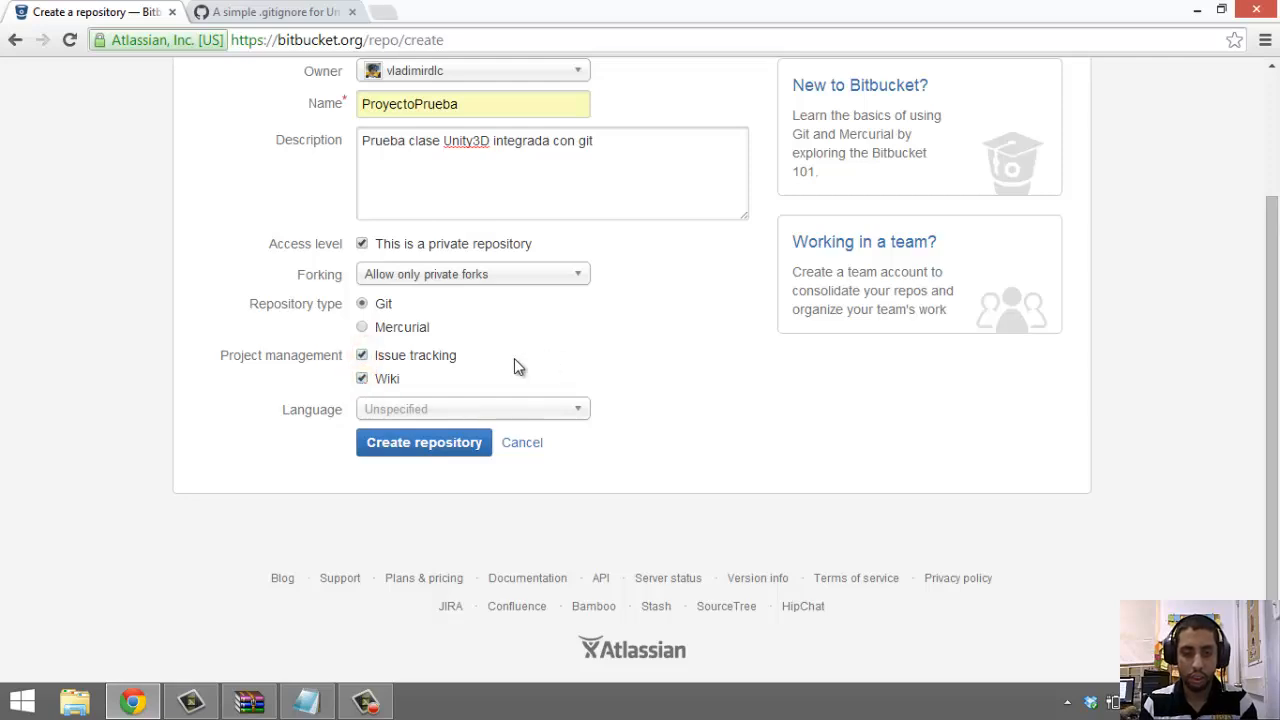
pyautogui.moveTo(514, 358)
pyautogui.mouseDown()
pyautogui.moveTo(393, 362)
pyautogui.moveTo(377, 378)
pyautogui.mouseUp()
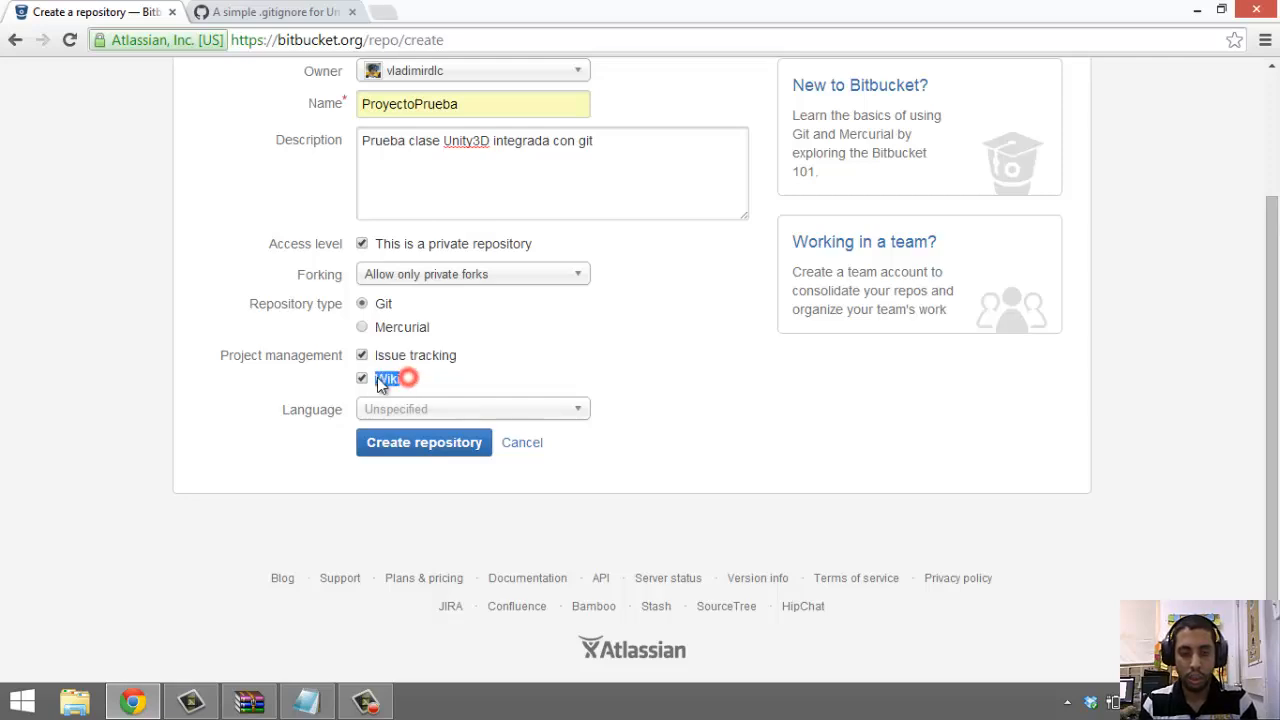
pyautogui.click(451, 377)
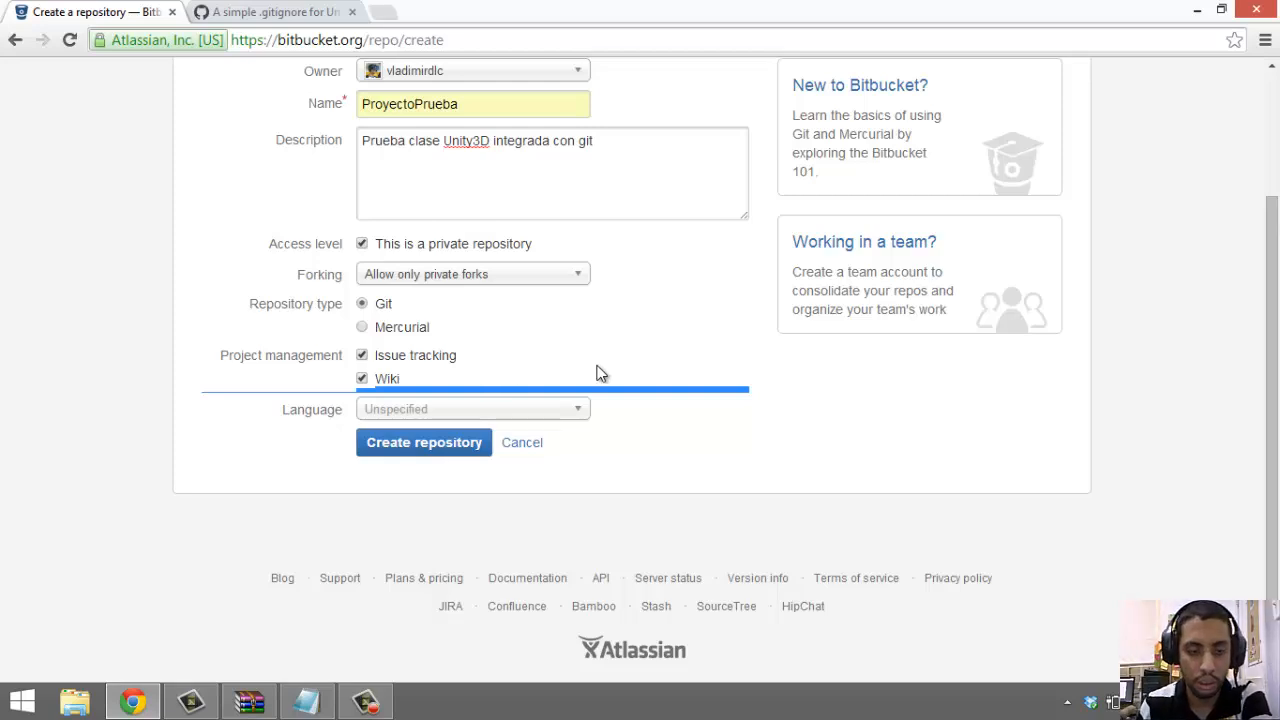
pyautogui.scroll(1, 600, 373)
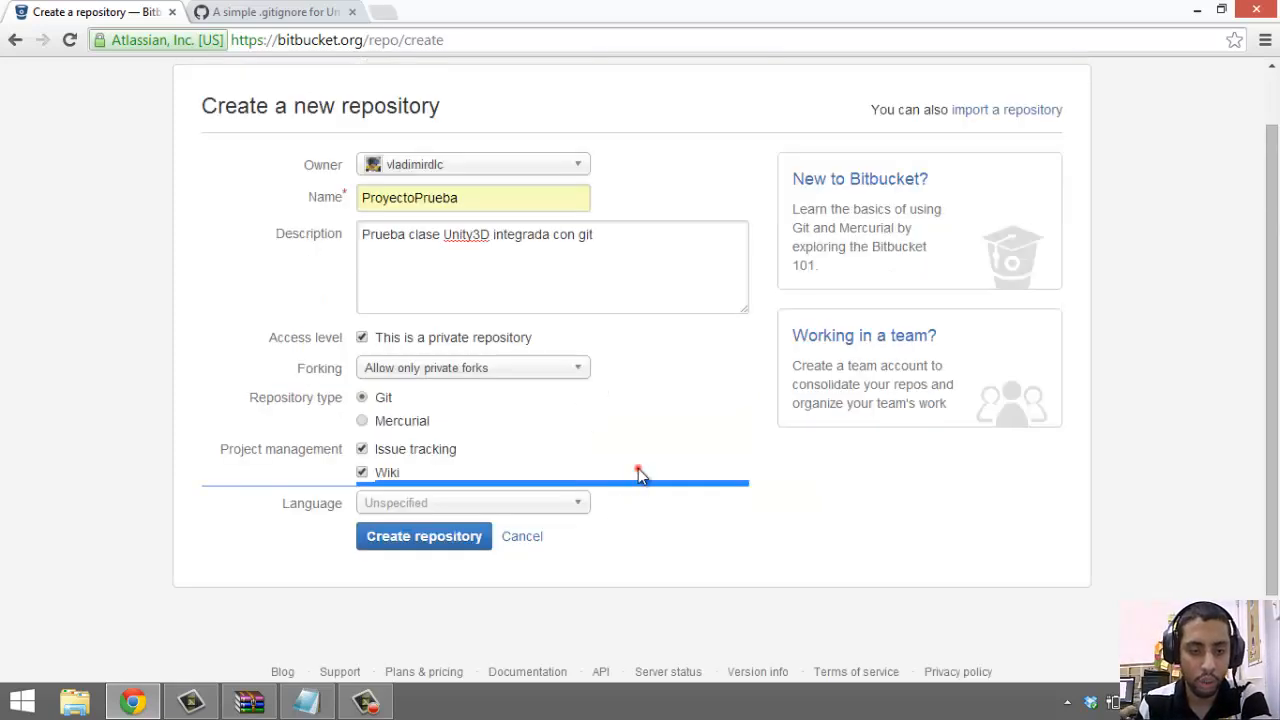
# Set the repository language to C#
pyautogui.click(551, 503)
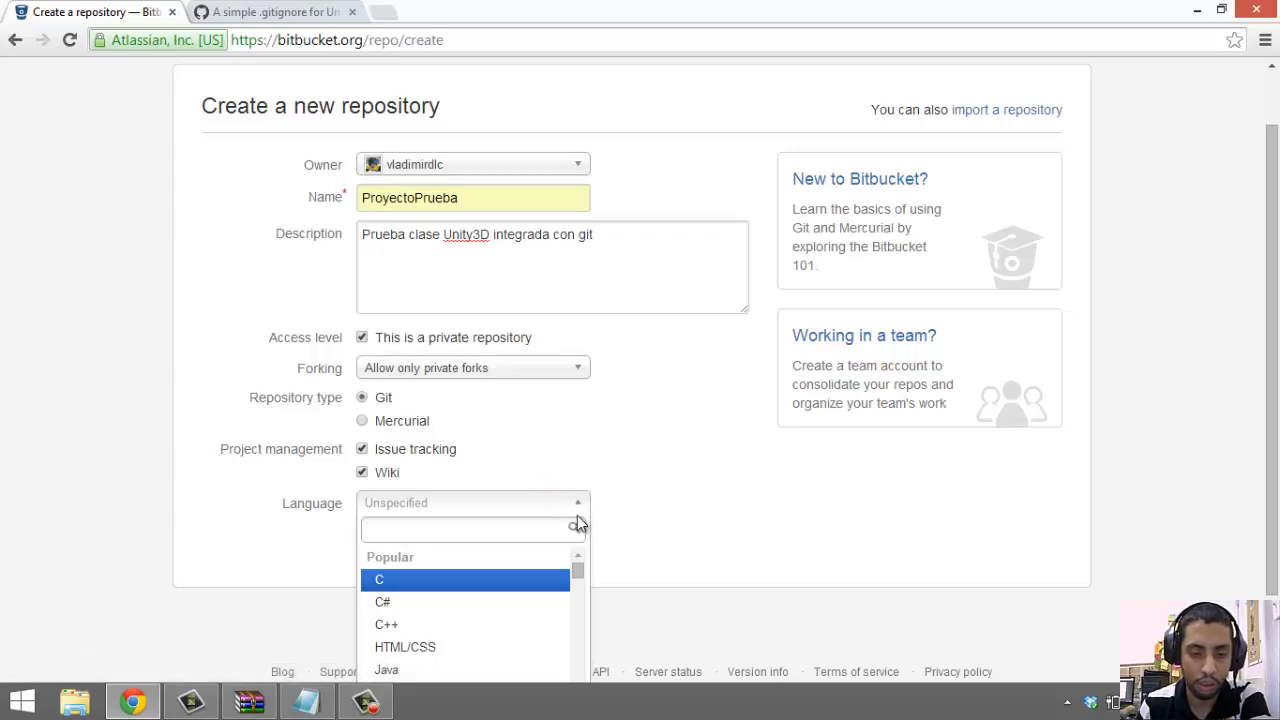
pyautogui.click(526, 601)
pyautogui.scroll(-1, 660, 500)
pyautogui.scroll(1, 661, 481)
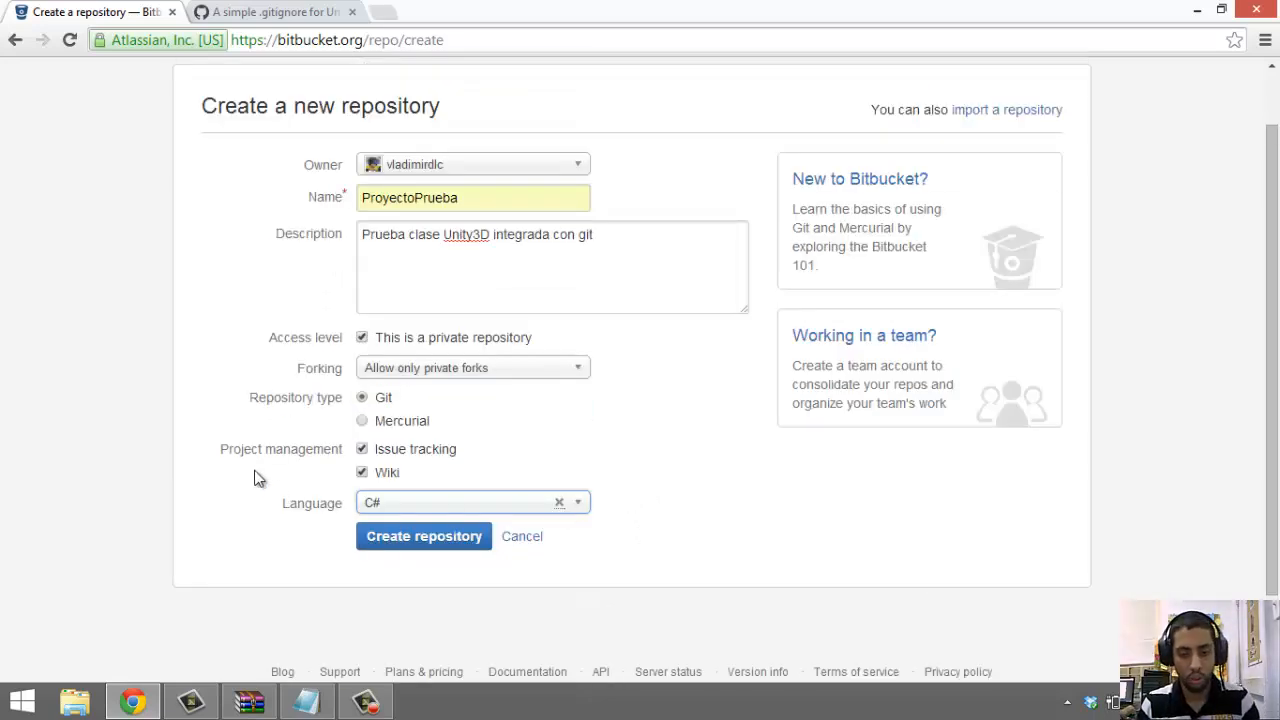
pyautogui.click(262, 170)
pyautogui.click(228, 334)
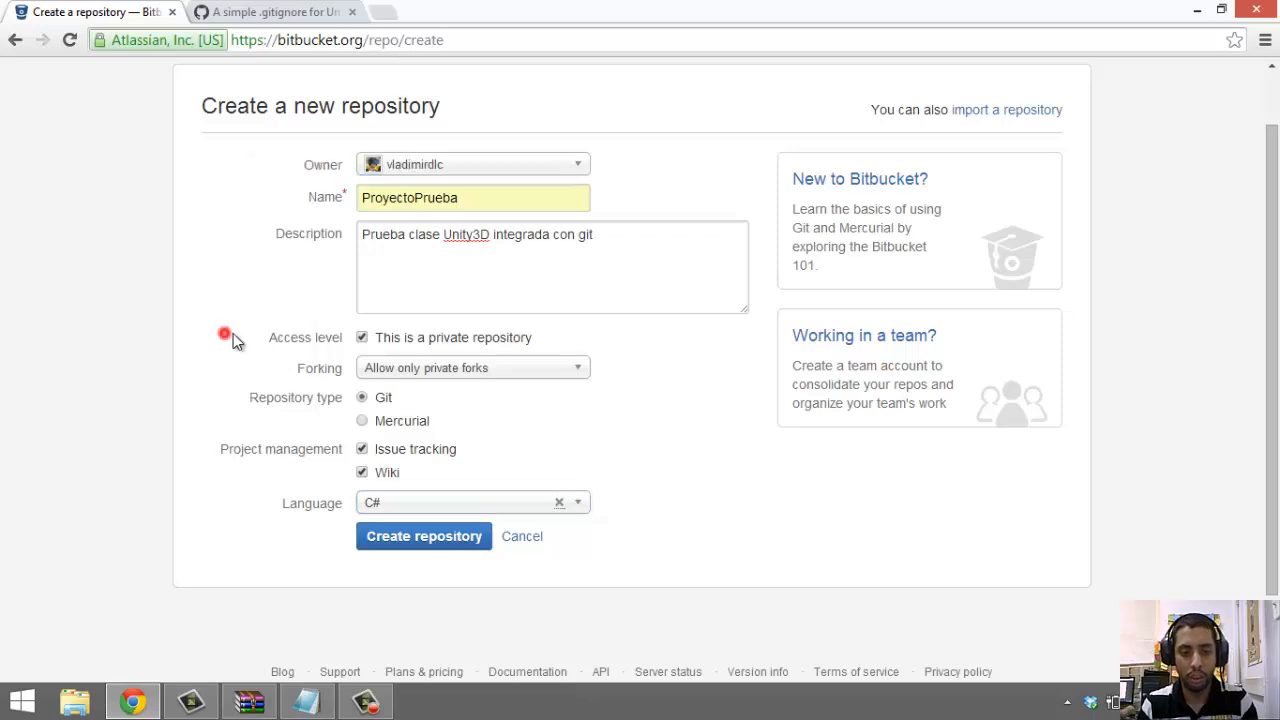
# Create the ProyectoPrueba repository and review its empty-repository setup message
pyautogui.click(390, 545)
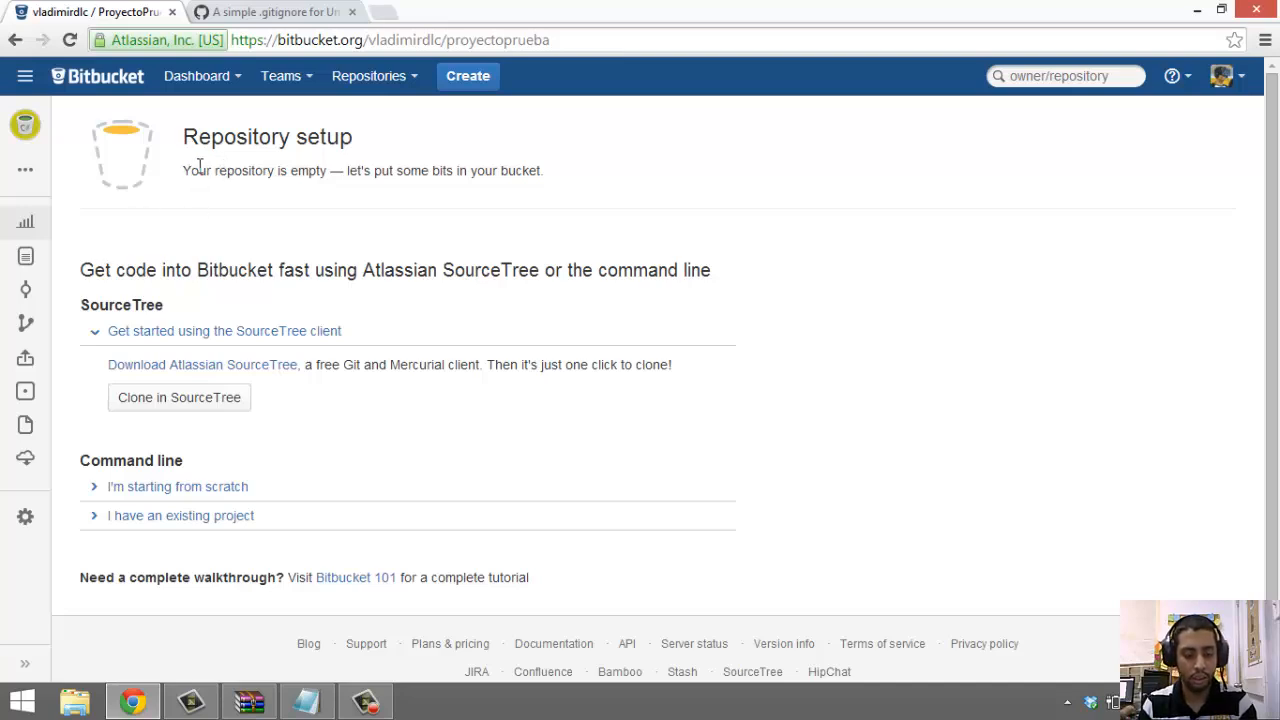
pyautogui.moveTo(200, 170); pyautogui.dragTo(602, 197)
pyautogui.click(603, 197)
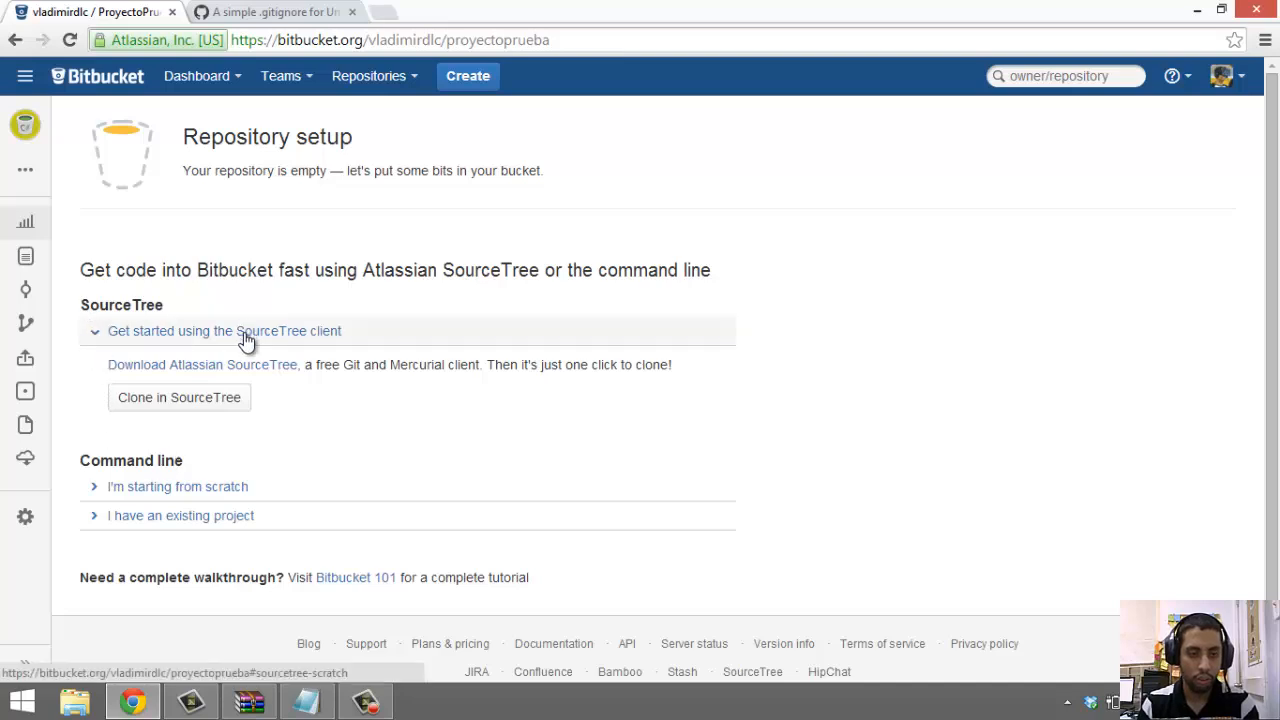
# Send proyectoprueba to SourceTree for cloning and agree to launch the SSH agent
pyautogui.click(205, 410)
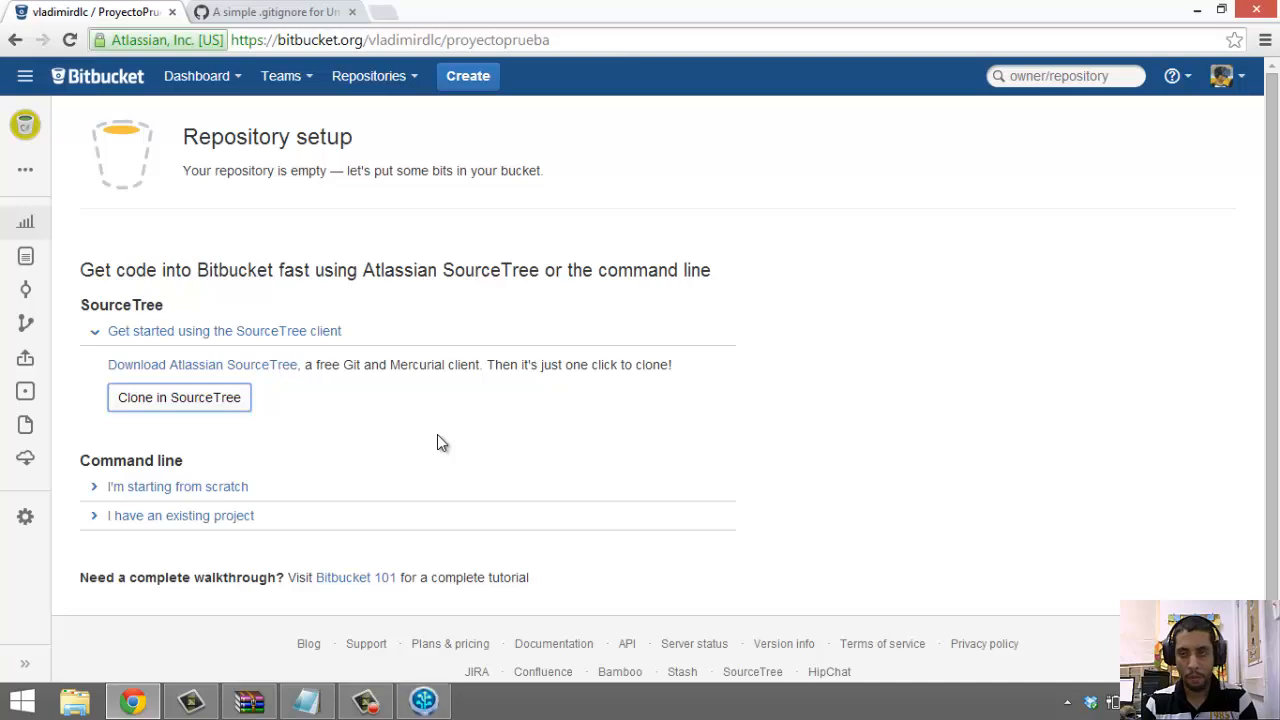
pyautogui.click(440, 697)
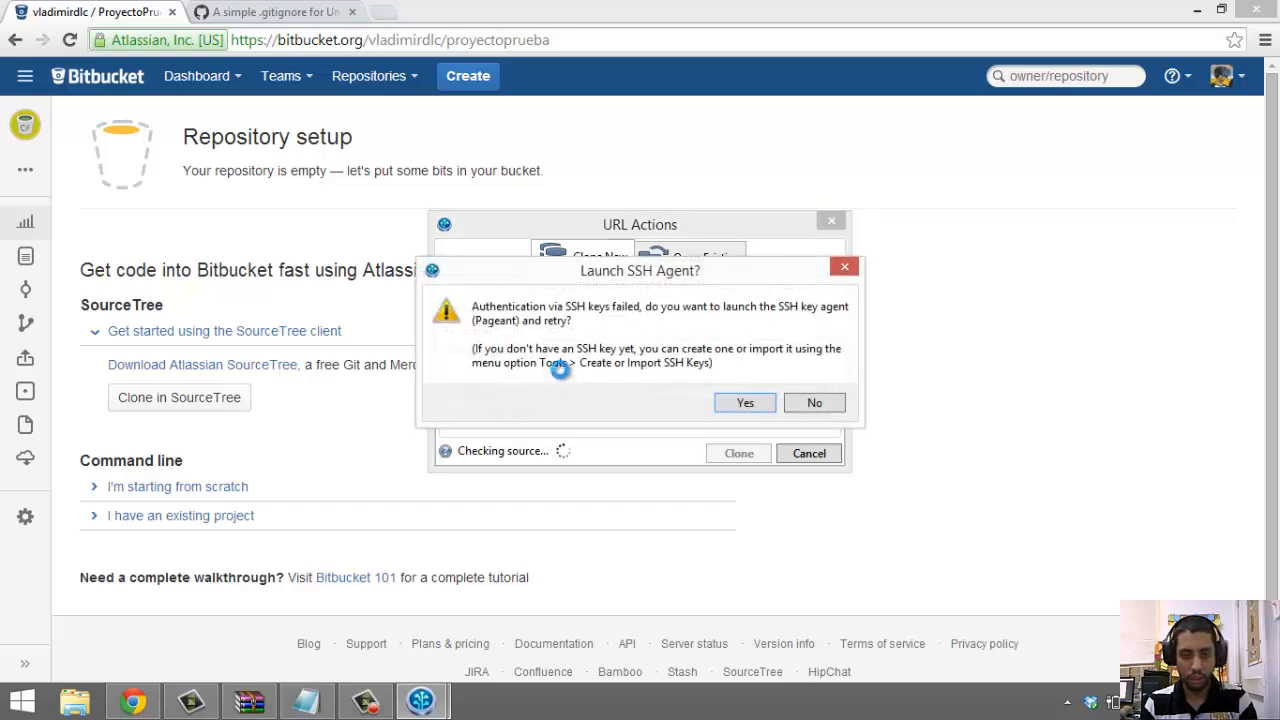
pyautogui.click(740, 400)
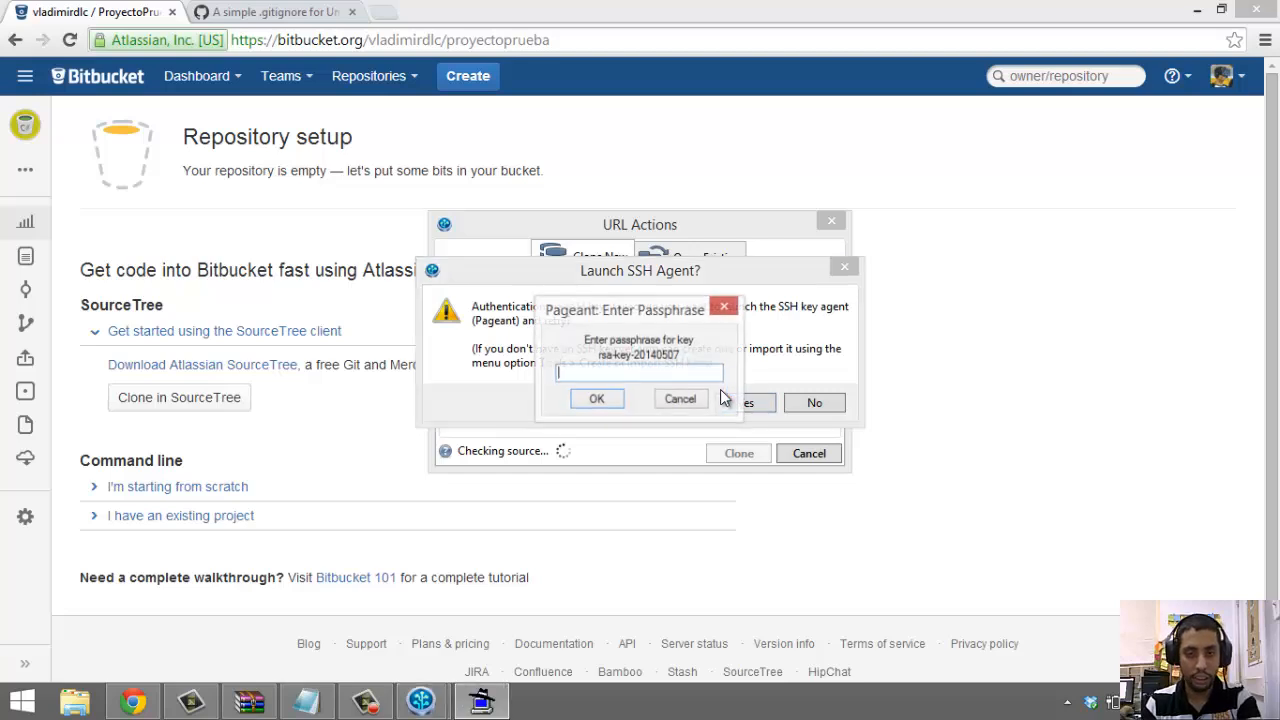
# Unlock the SSH key with its passphrase in Pageant and retry the connection
pyautogui.click(681, 371)
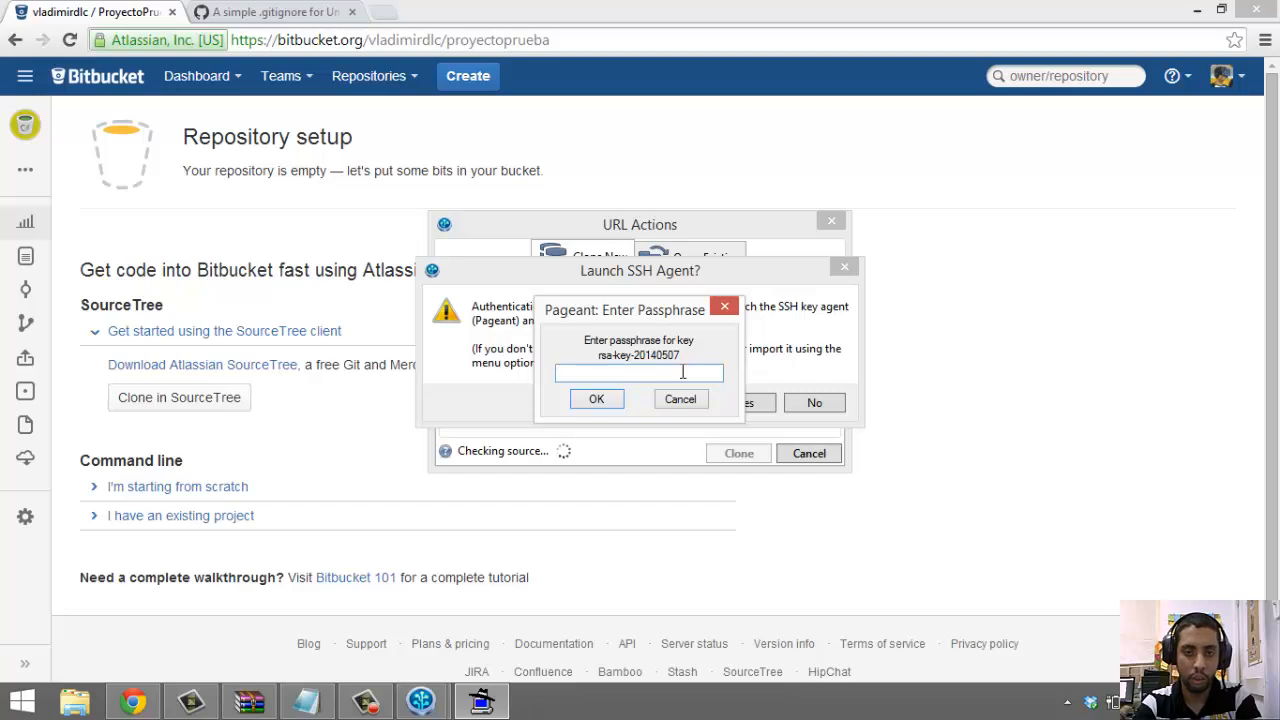
pyautogui.write('*******')
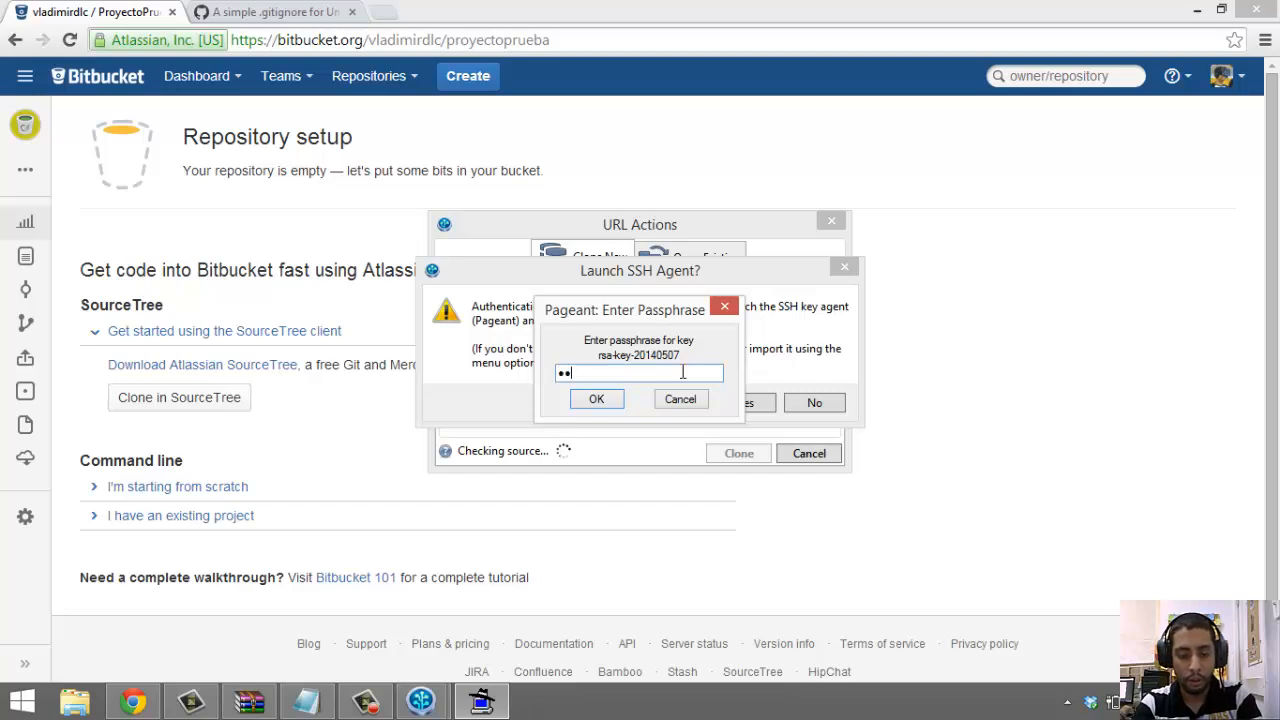
pyautogui.press('Return')
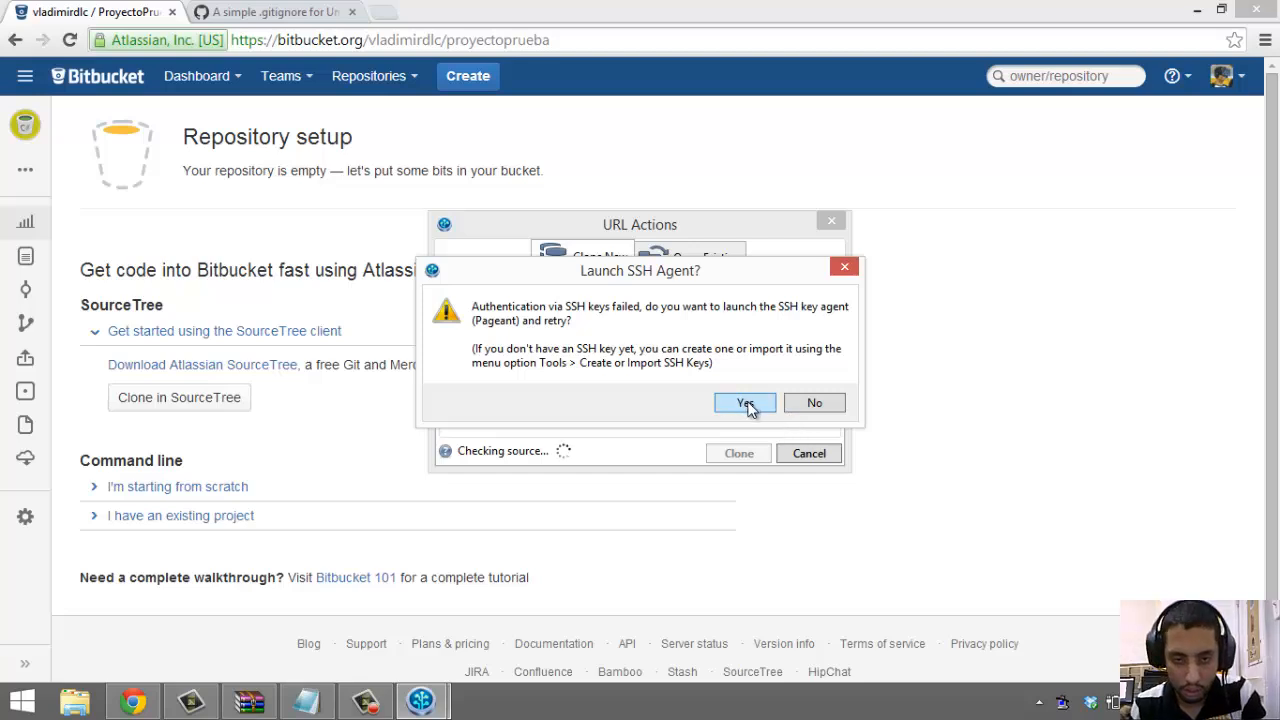
pyautogui.click(758, 402)
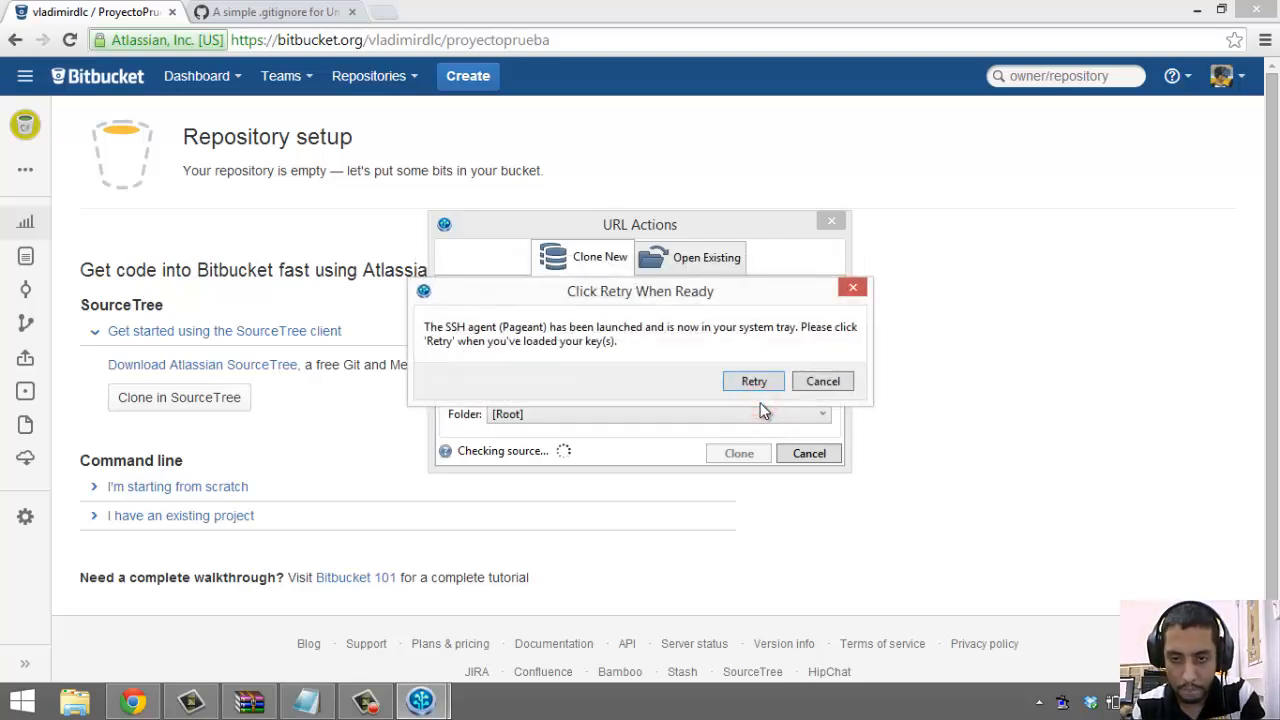
pyautogui.click(757, 384)
pyautogui.click(1039, 702)
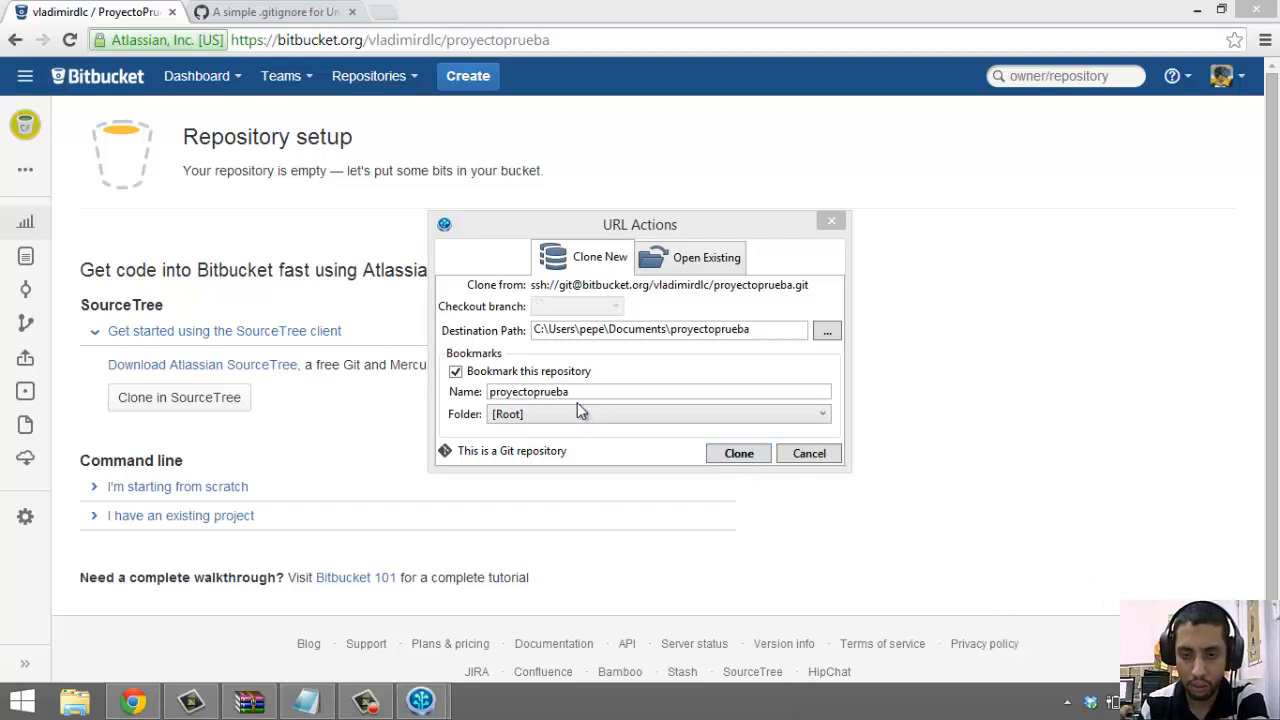
# Clone proyectoprueba into the Documents folder and show its repository tab in SourceTree
pyautogui.click(721, 454)
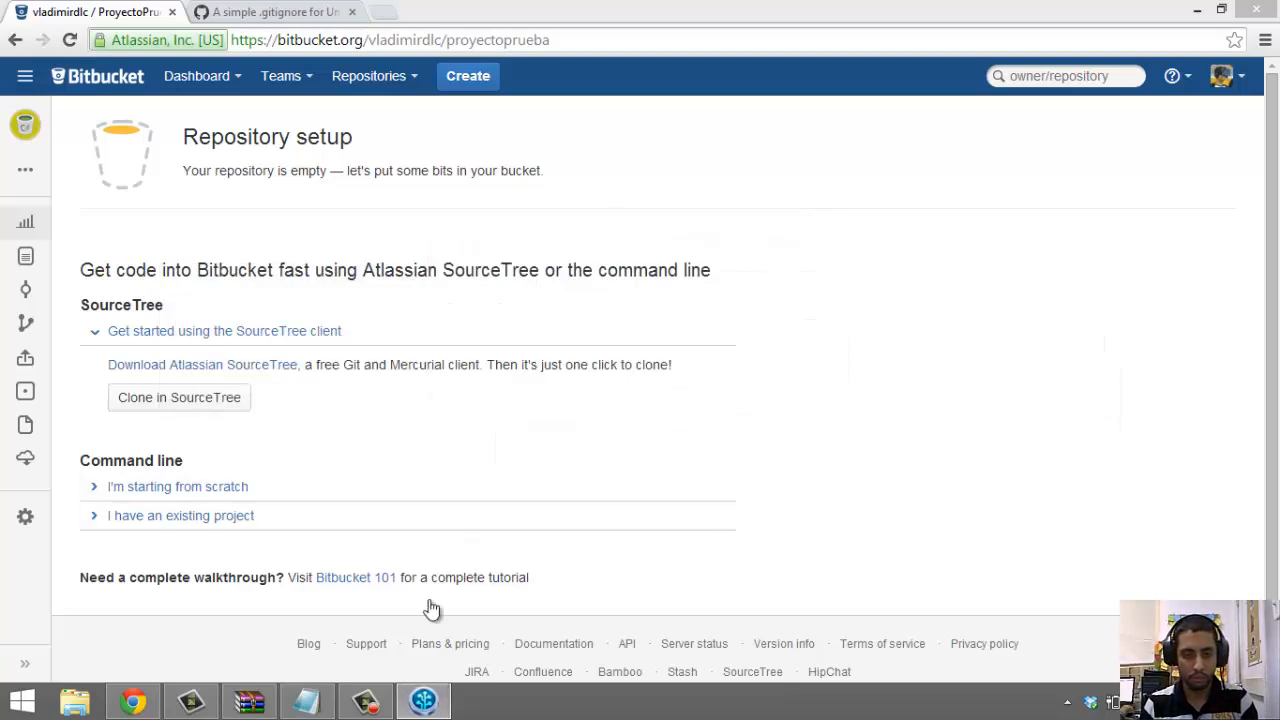
pyautogui.click(421, 702)
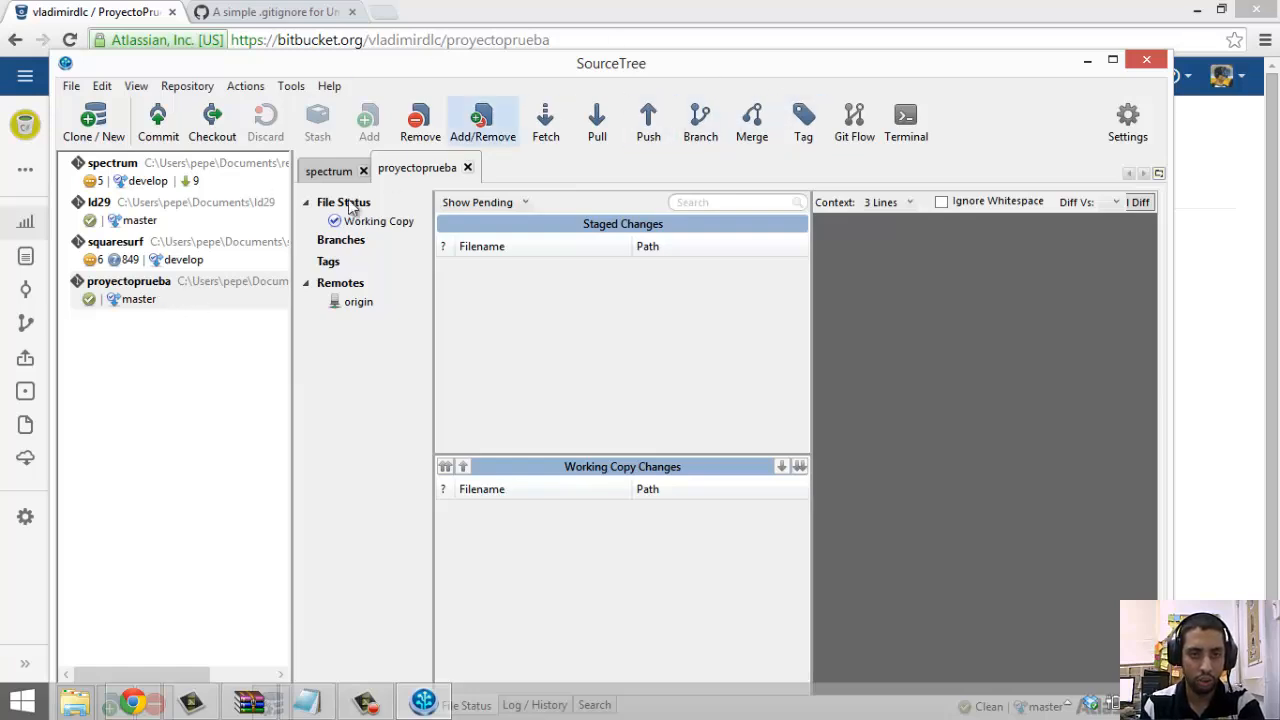
pyautogui.rightClick(222, 287)
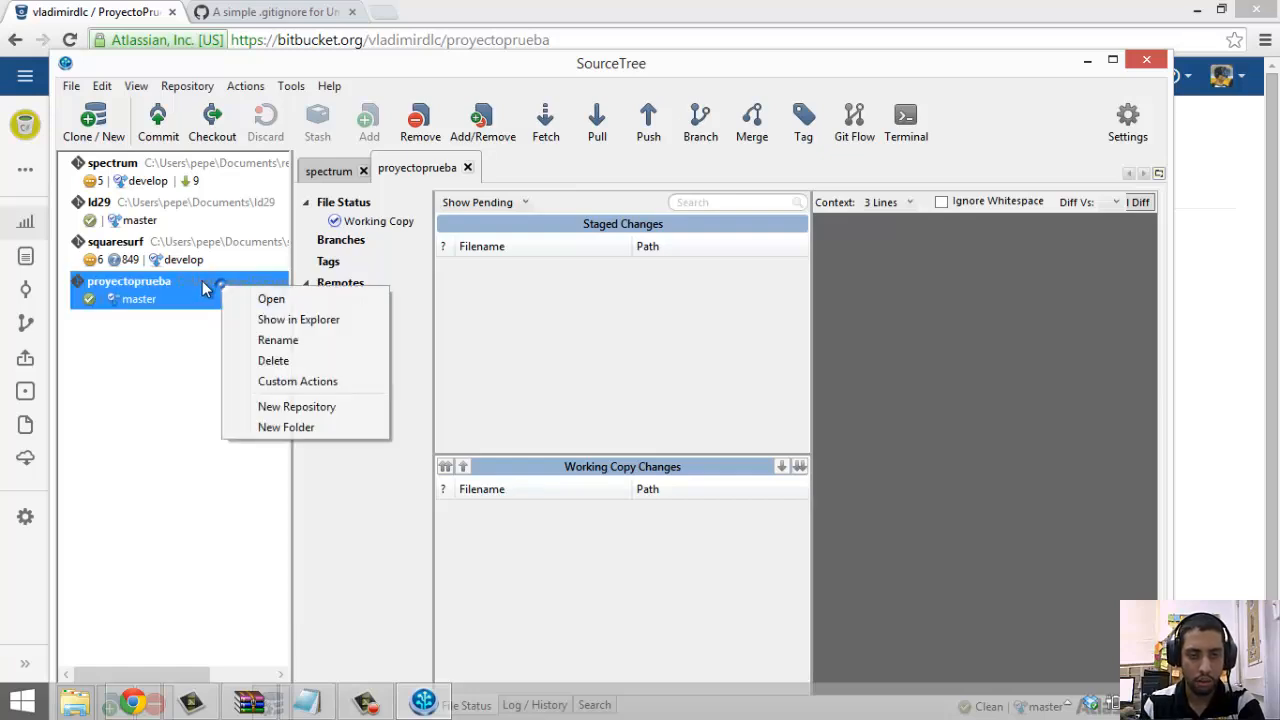
pyautogui.click(289, 245)
pyautogui.moveTo(289, 245); pyautogui.dragTo(466, 280)
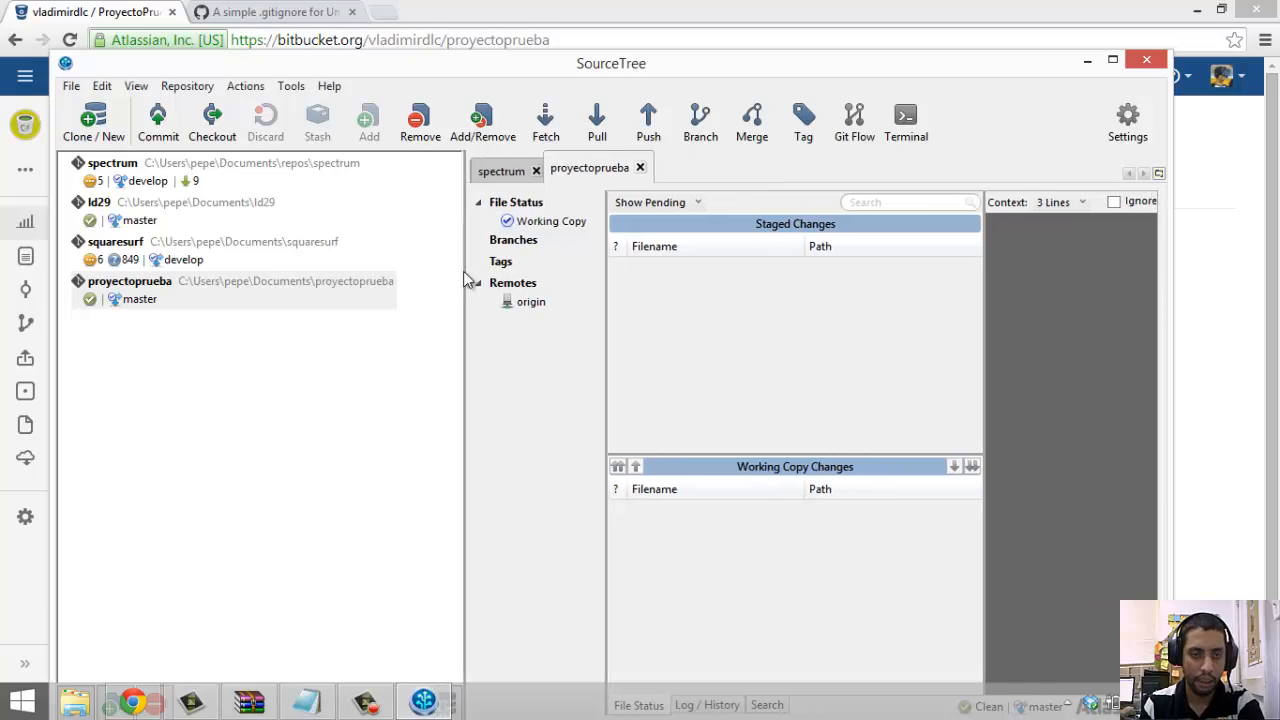
pyautogui.rightClick(343, 302)
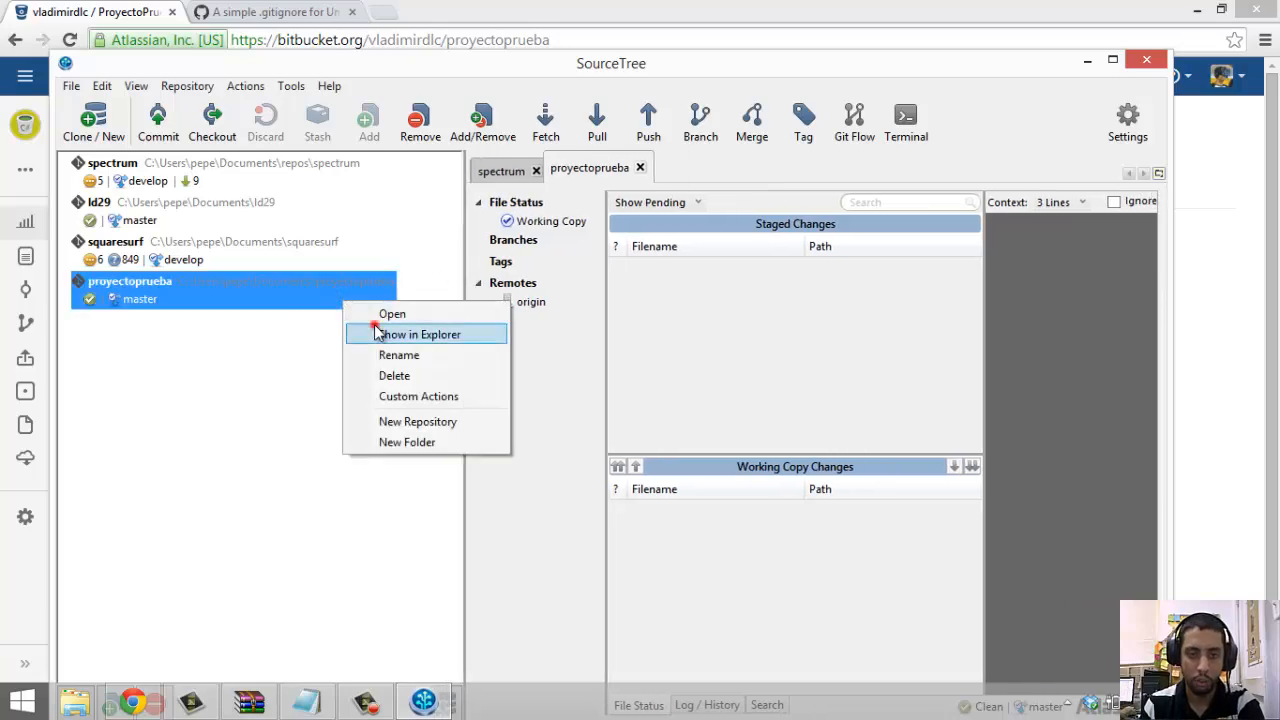
pyautogui.click(376, 334)
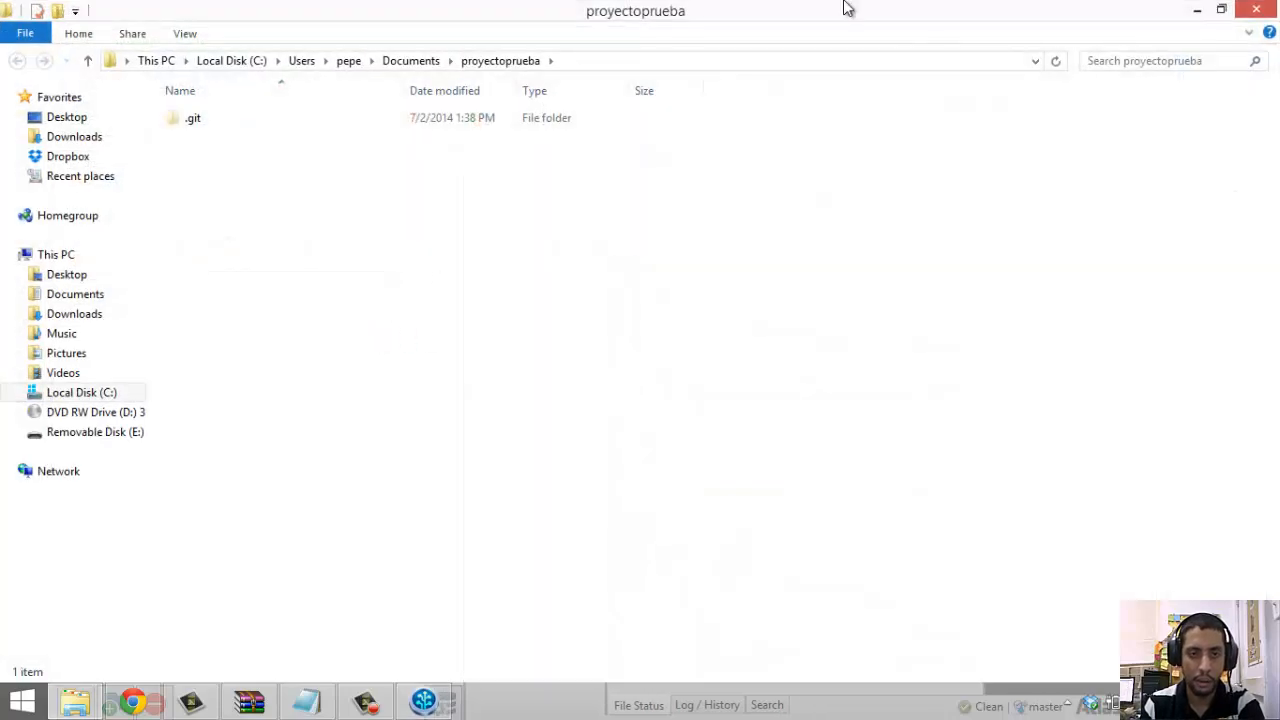
pyautogui.moveTo(843, 8); pyautogui.dragTo(811, 88)
pyautogui.moveTo(940, 268); pyautogui.dragTo(880, 268)
pyautogui.click(693, 205)
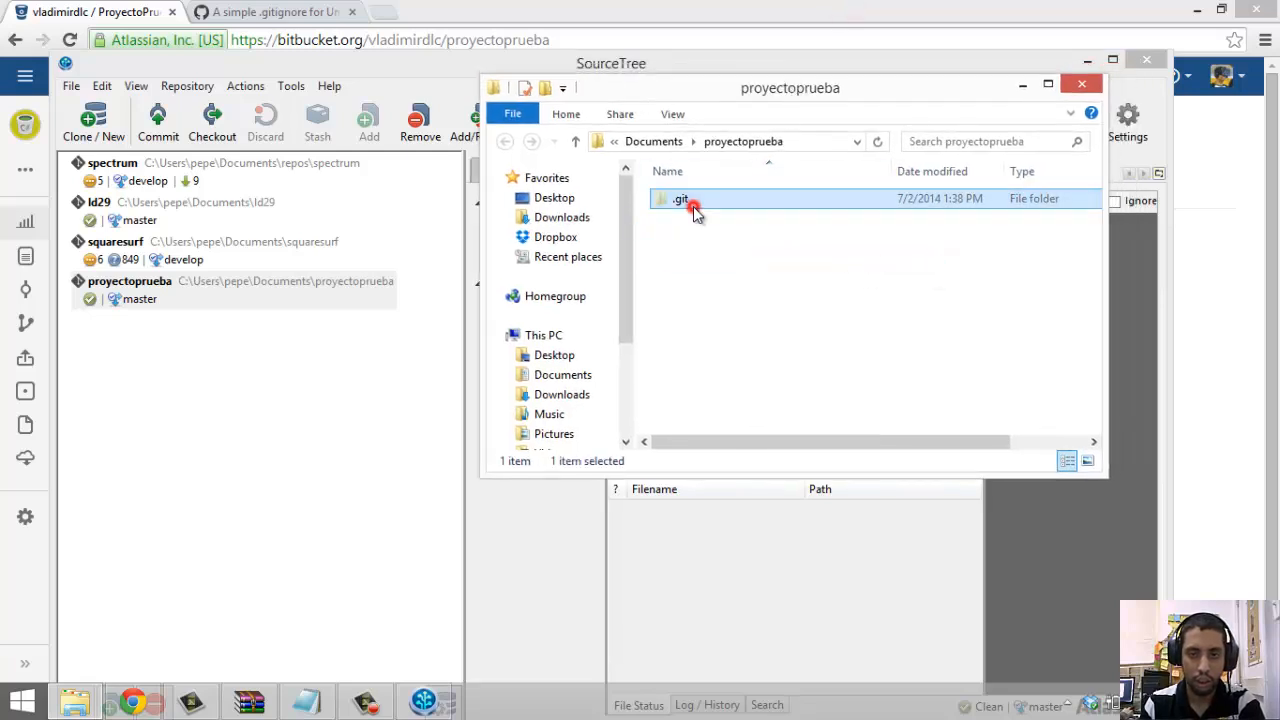
pyautogui.doubleClick(693, 206)
pyautogui.moveTo(772, 378); pyautogui.dragTo(731, 202)
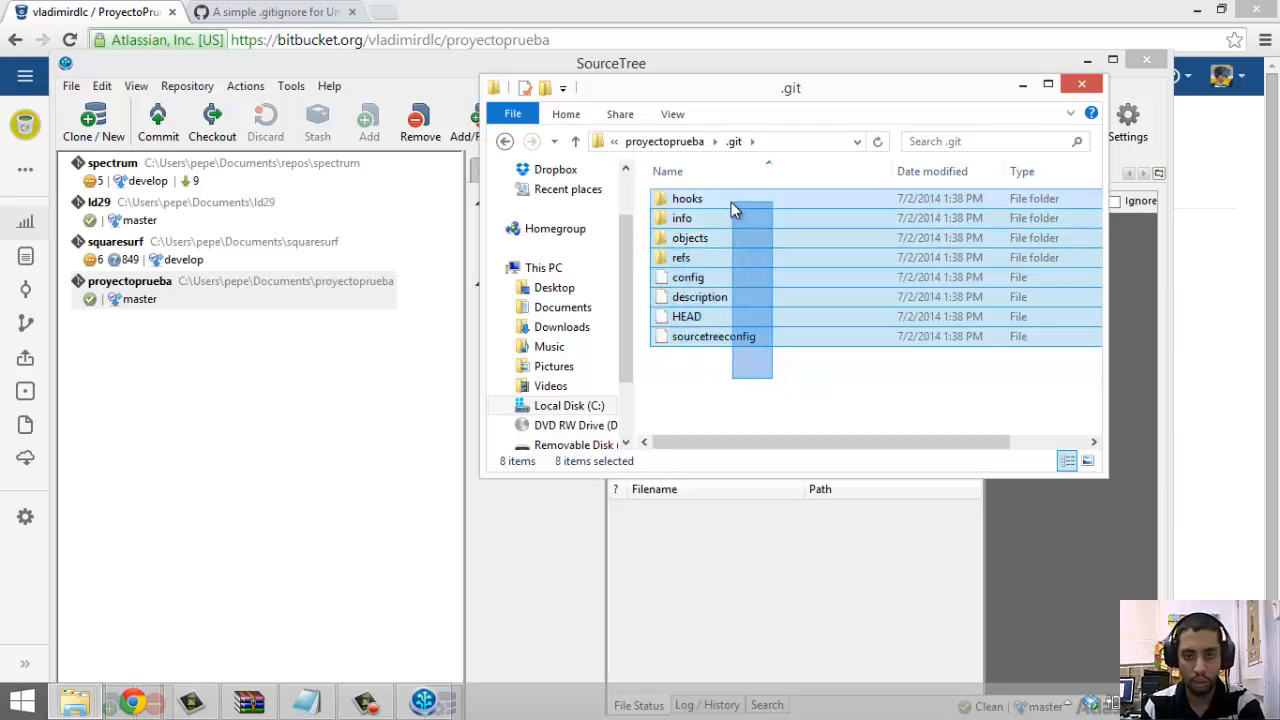
pyautogui.click(729, 199)
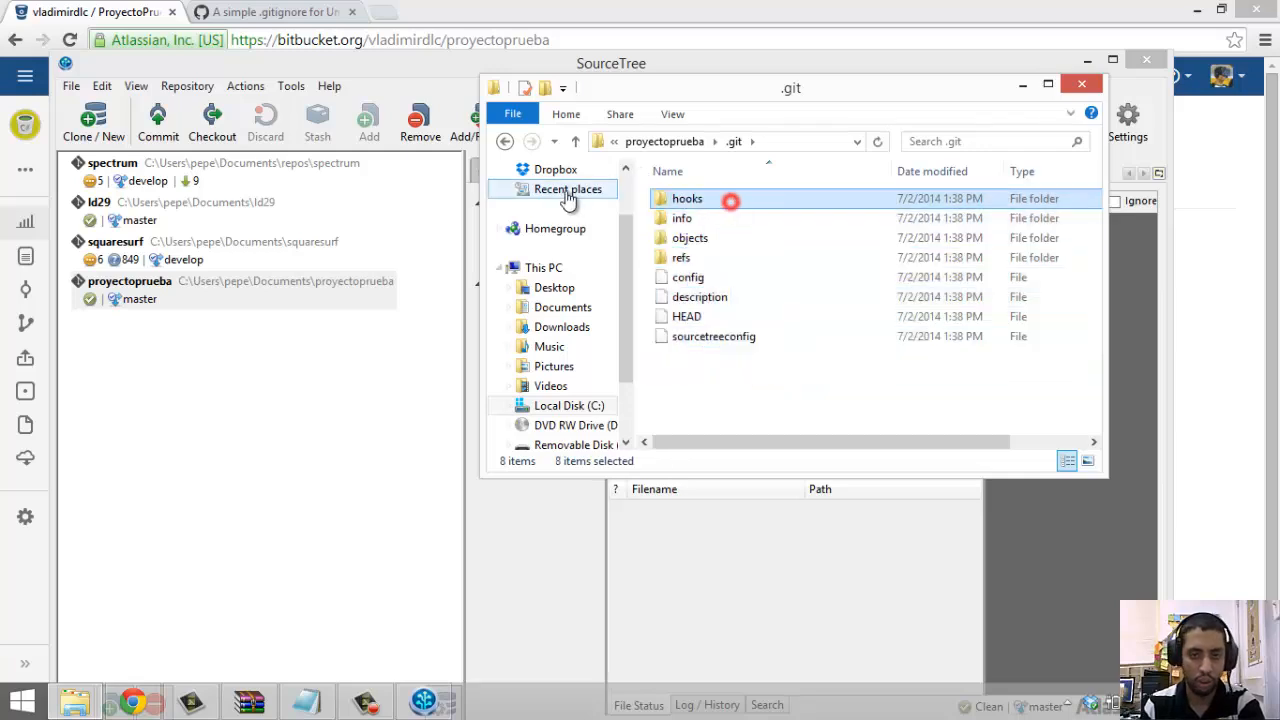
pyautogui.click(506, 142)
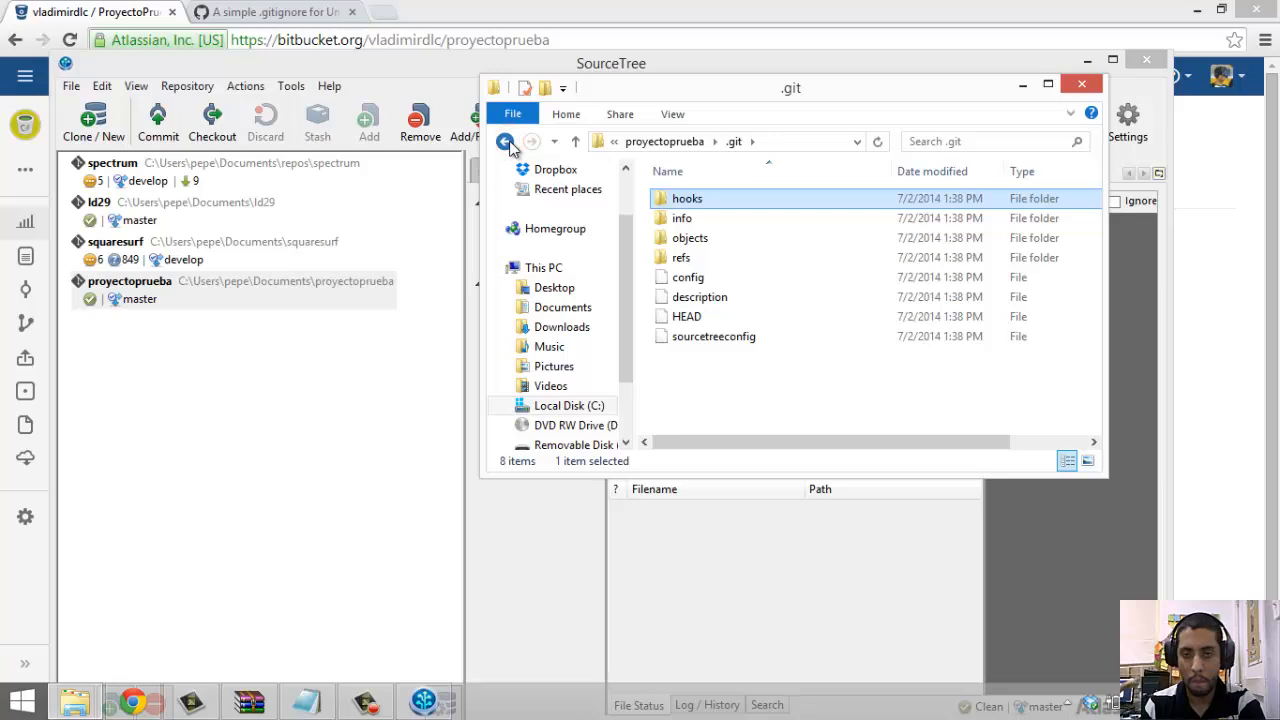
pyautogui.click(650, 592)
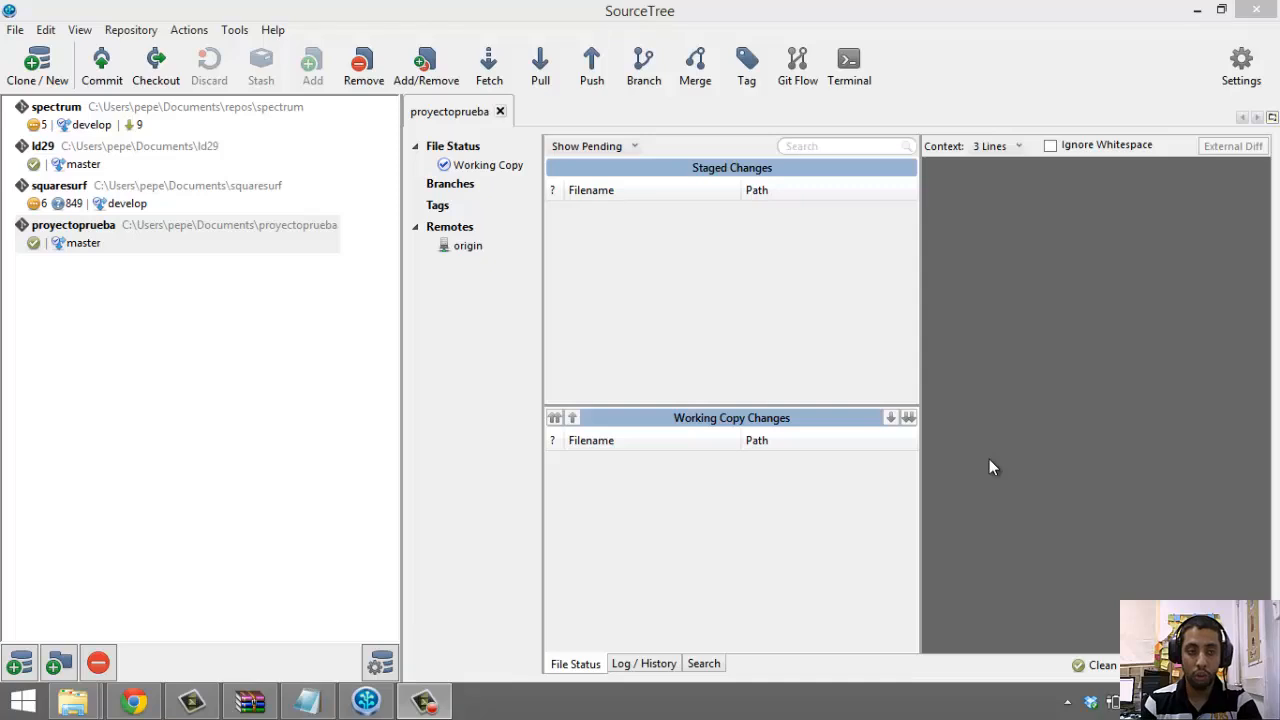
# Open the proyectoprueba folder in Windows Explorer from SourceTree
pyautogui.rightClick(256, 244)
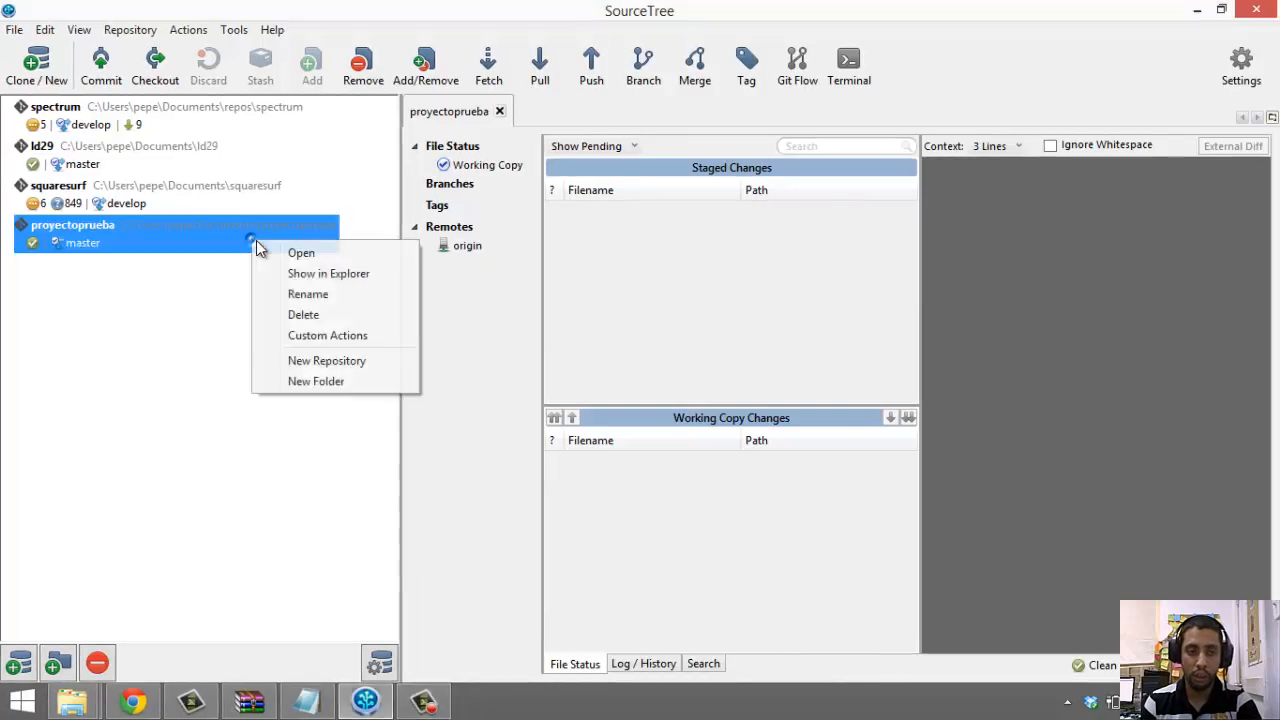
pyautogui.click(286, 272)
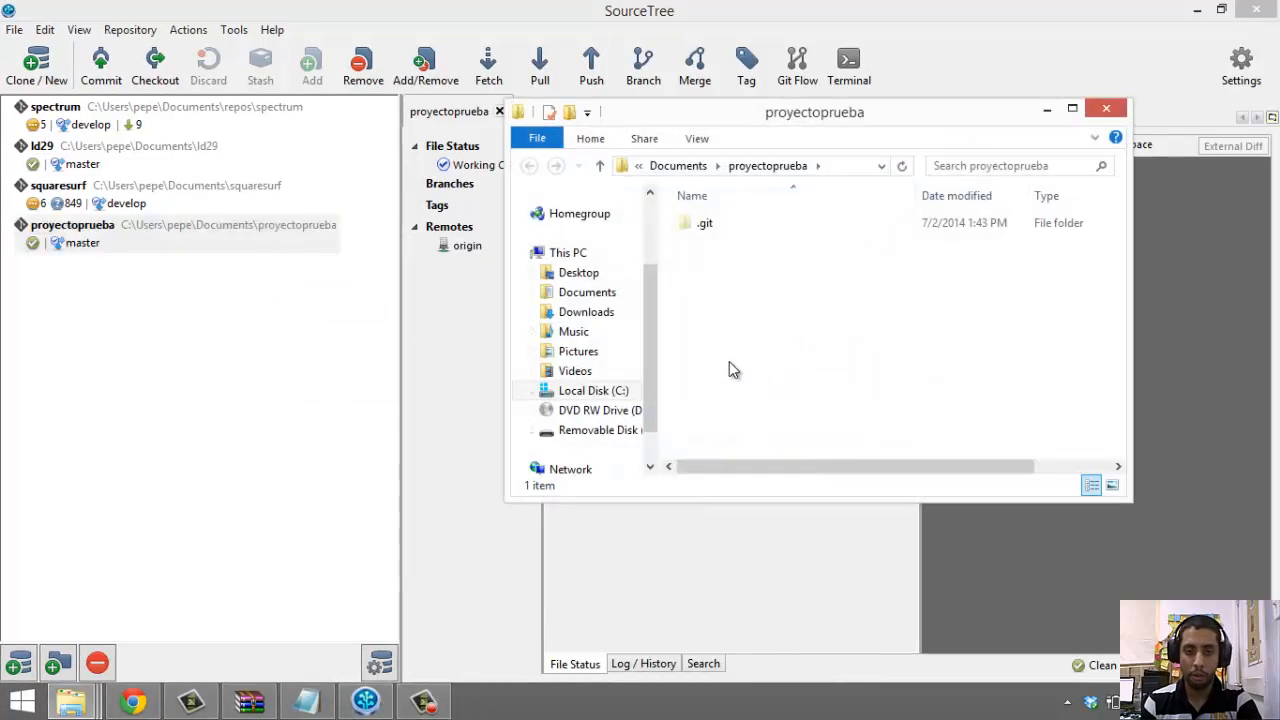
pyautogui.moveTo(790, 110); pyautogui.dragTo(737, 223)
# Create a new text document named contribuidores.txt and open it
pyautogui.rightClick(724, 396)
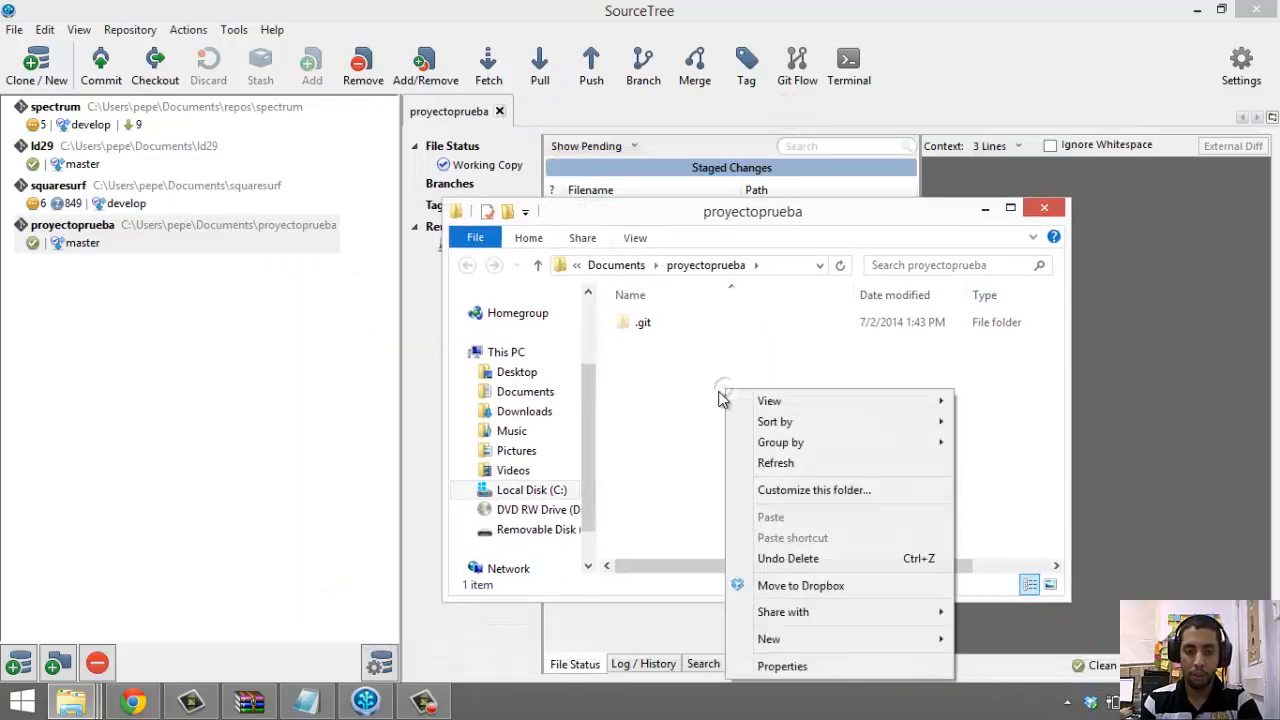
pyautogui.rightClick(686, 392)
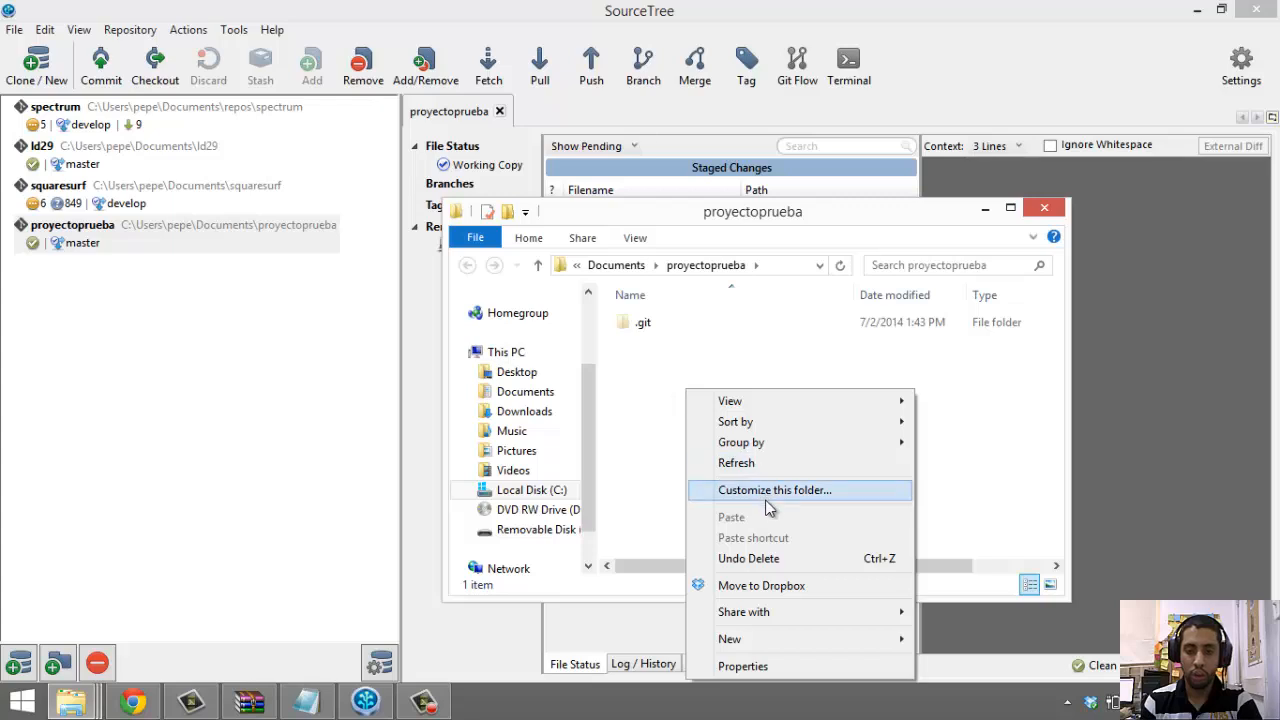
pyautogui.moveTo(771, 641)
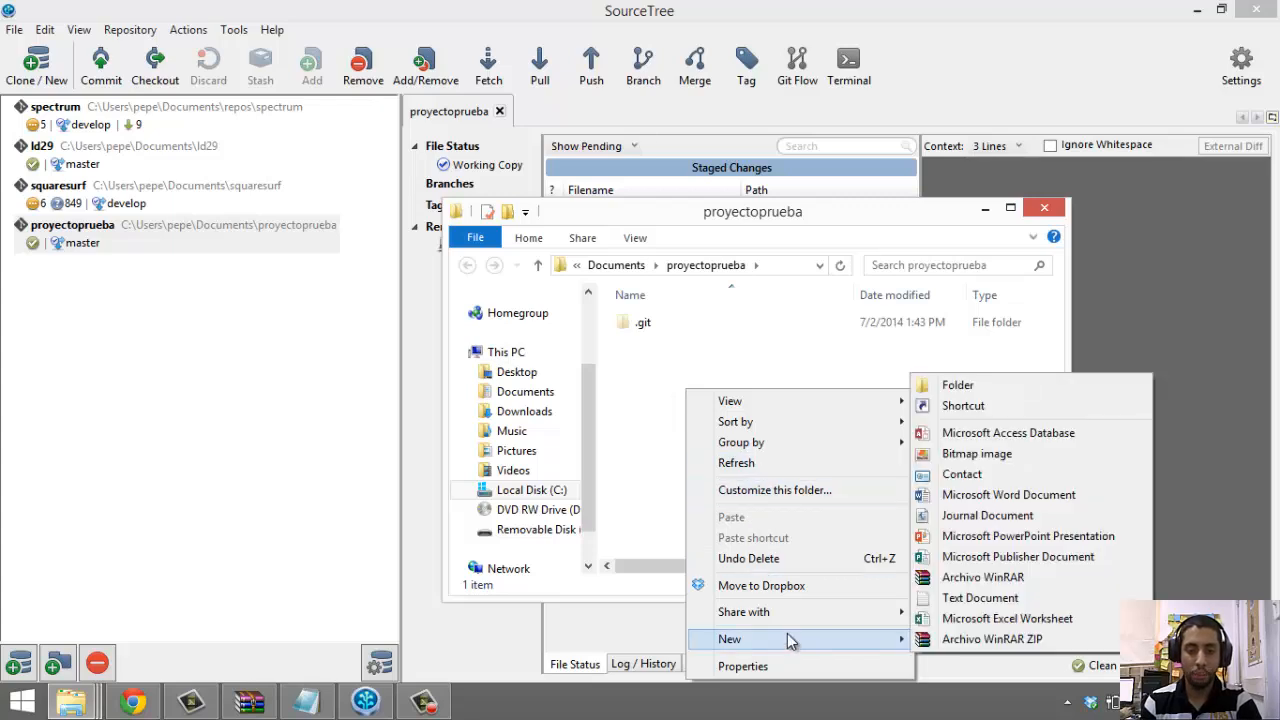
pyautogui.click(1030, 604)
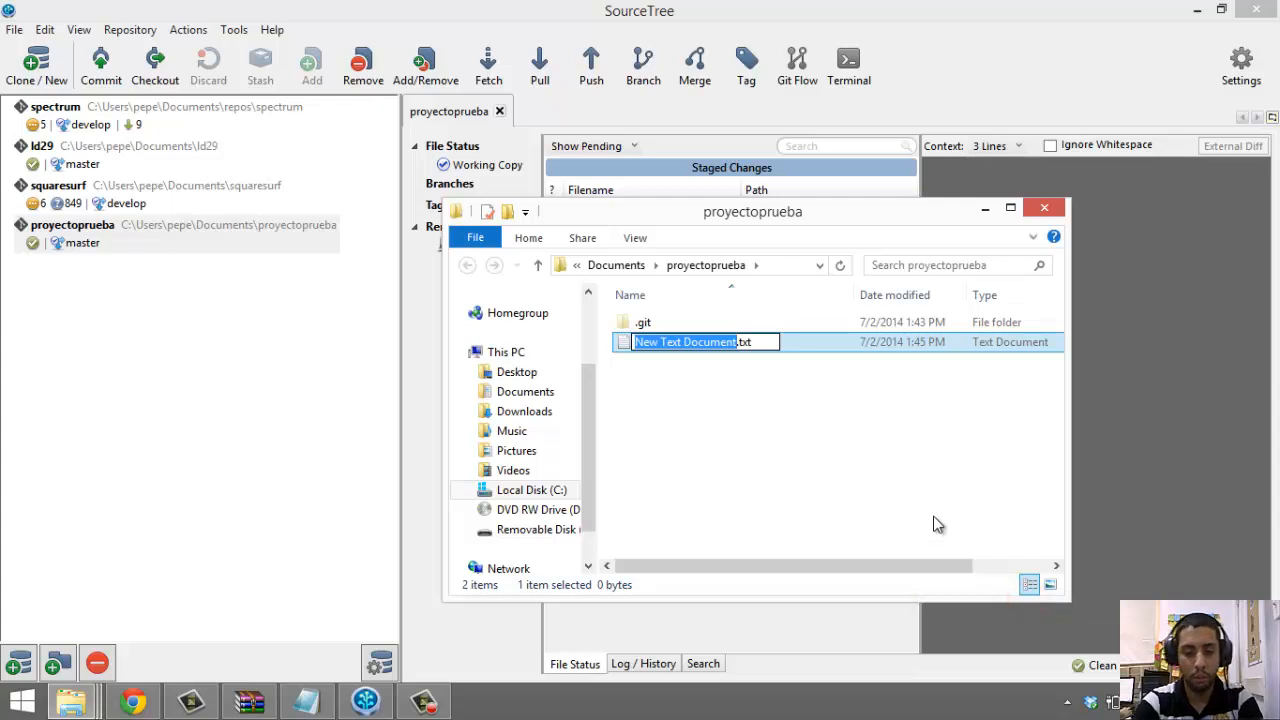
pyautogui.write('c')
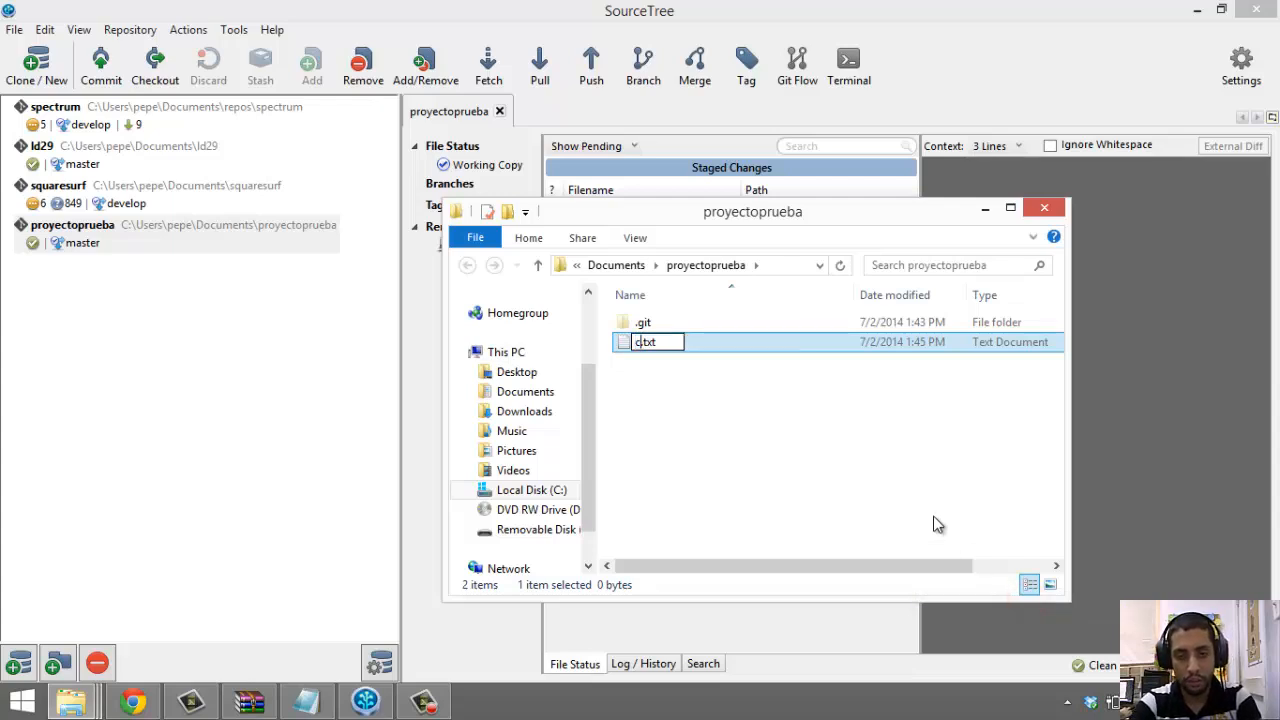
pyautogui.write('ont')
pyautogui.write('ribuid')
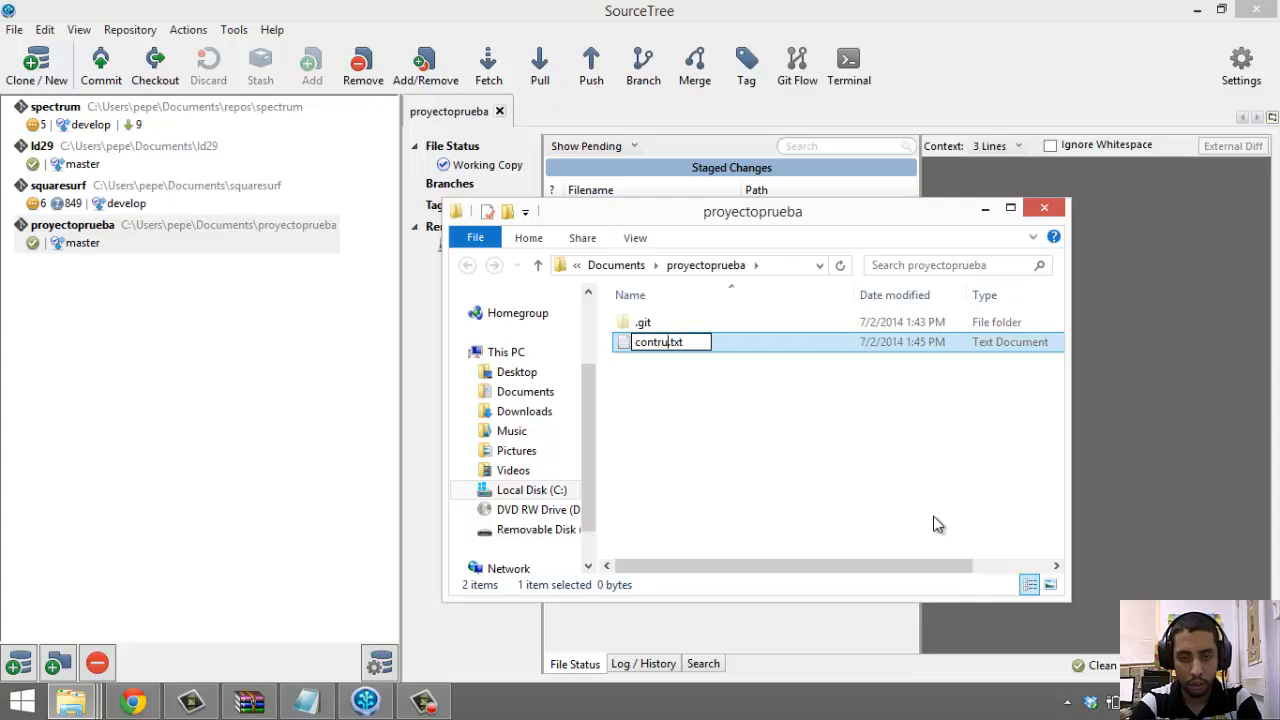
pyautogui.write('ores')
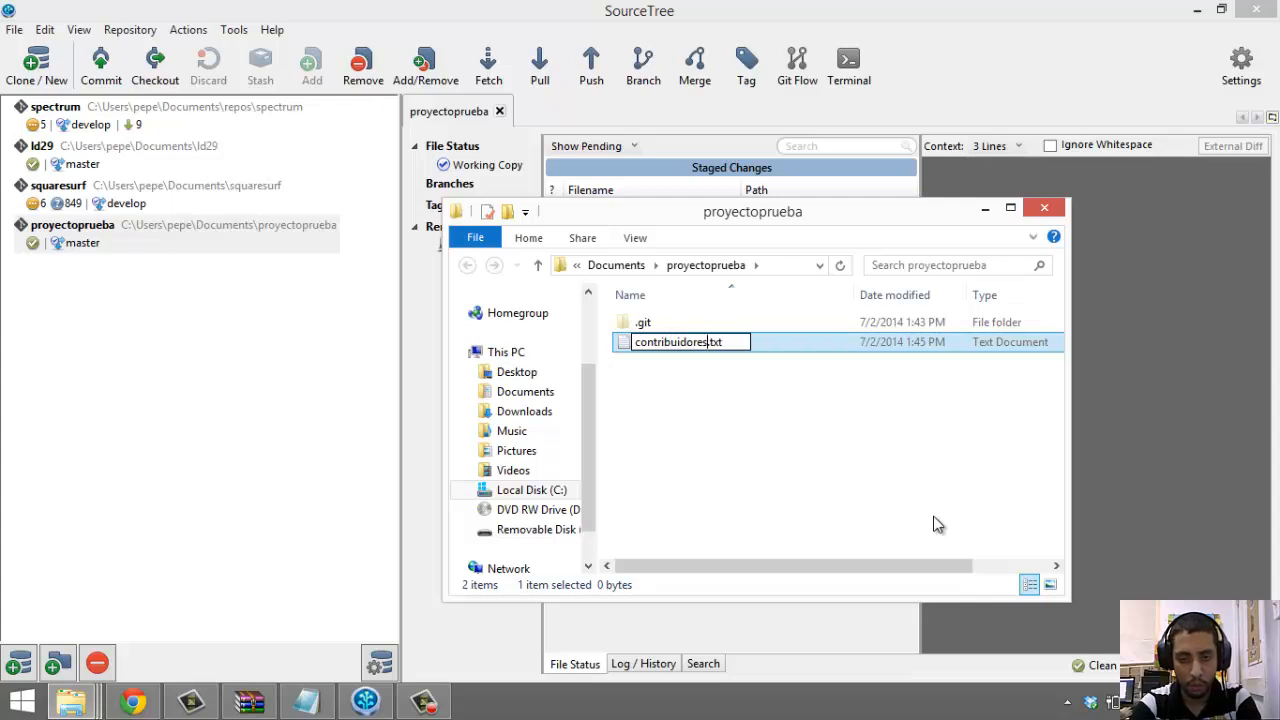
pyautogui.press('Return')
pyautogui.press('Return')
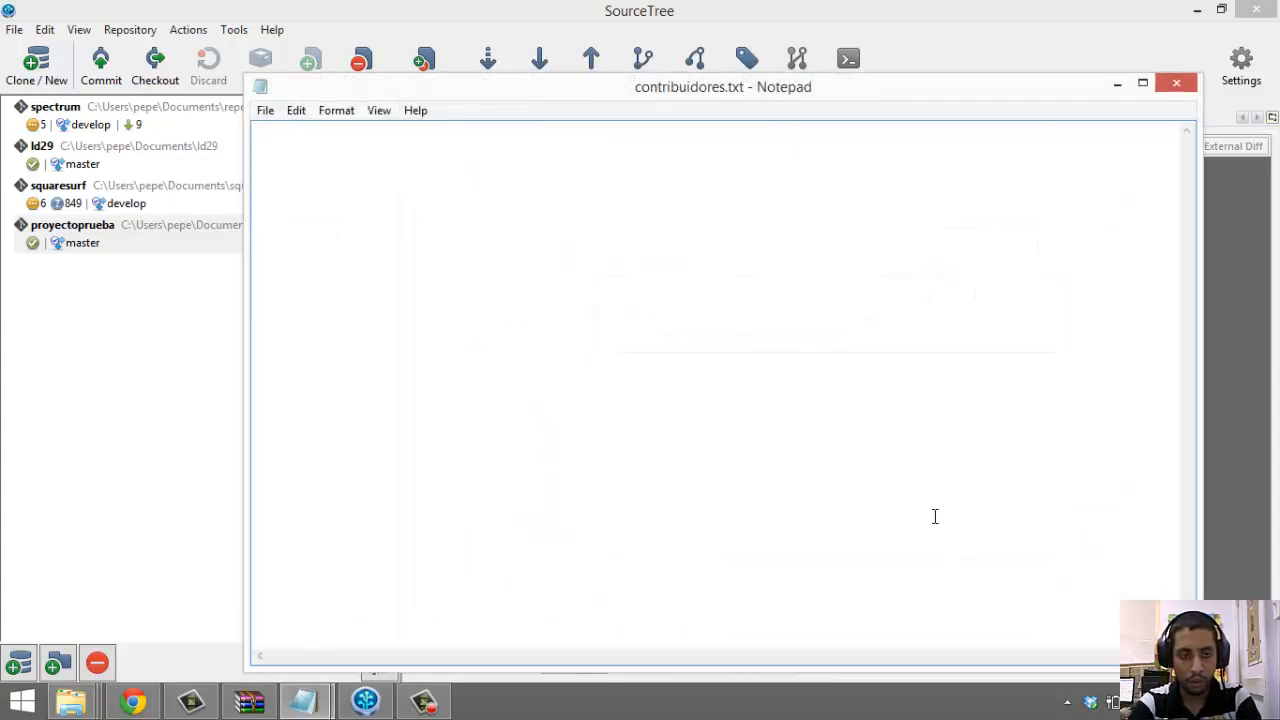
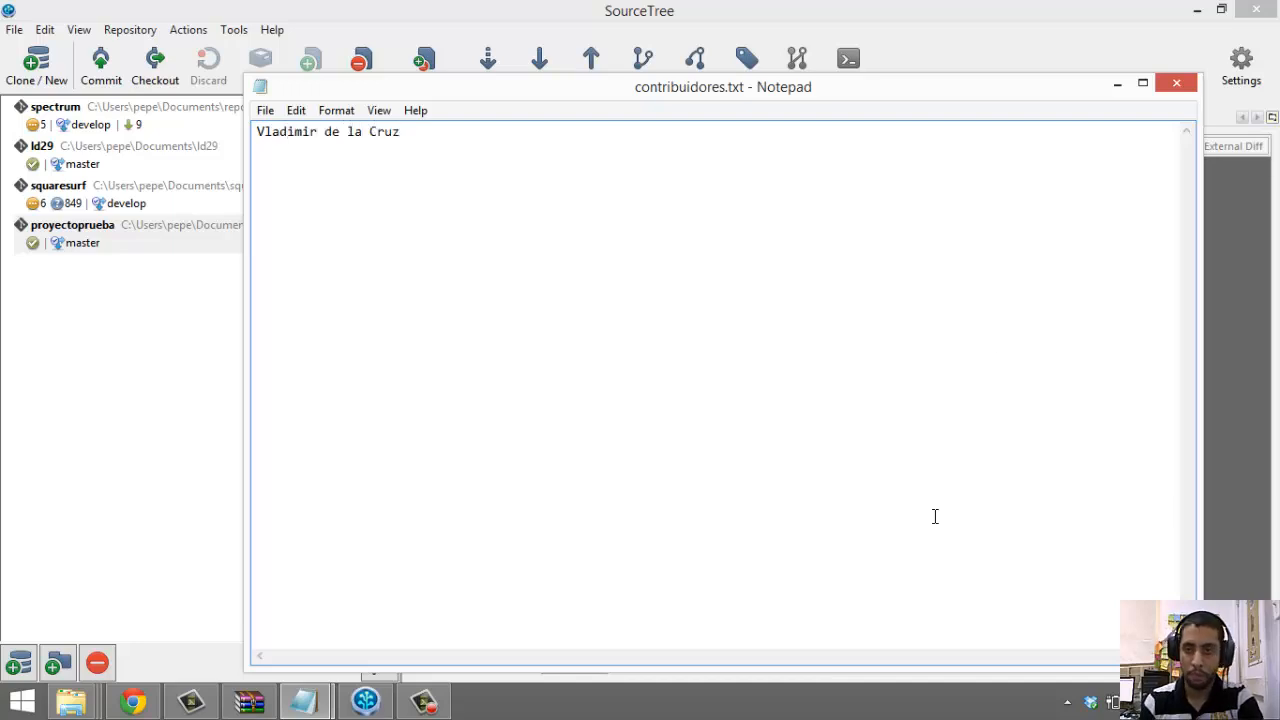
# Type the contributor's full name into contribuidores.txt and save it when closing
pyautogui.click(1176, 82)
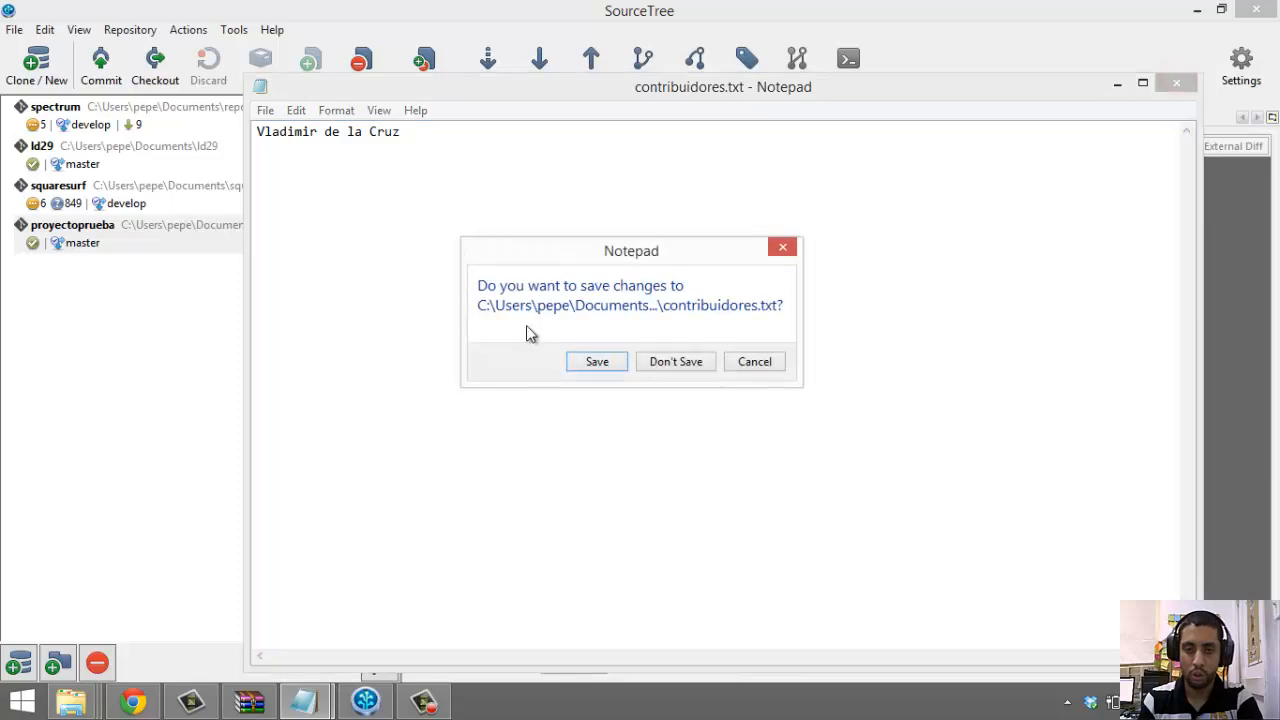
pyautogui.click(590, 360)
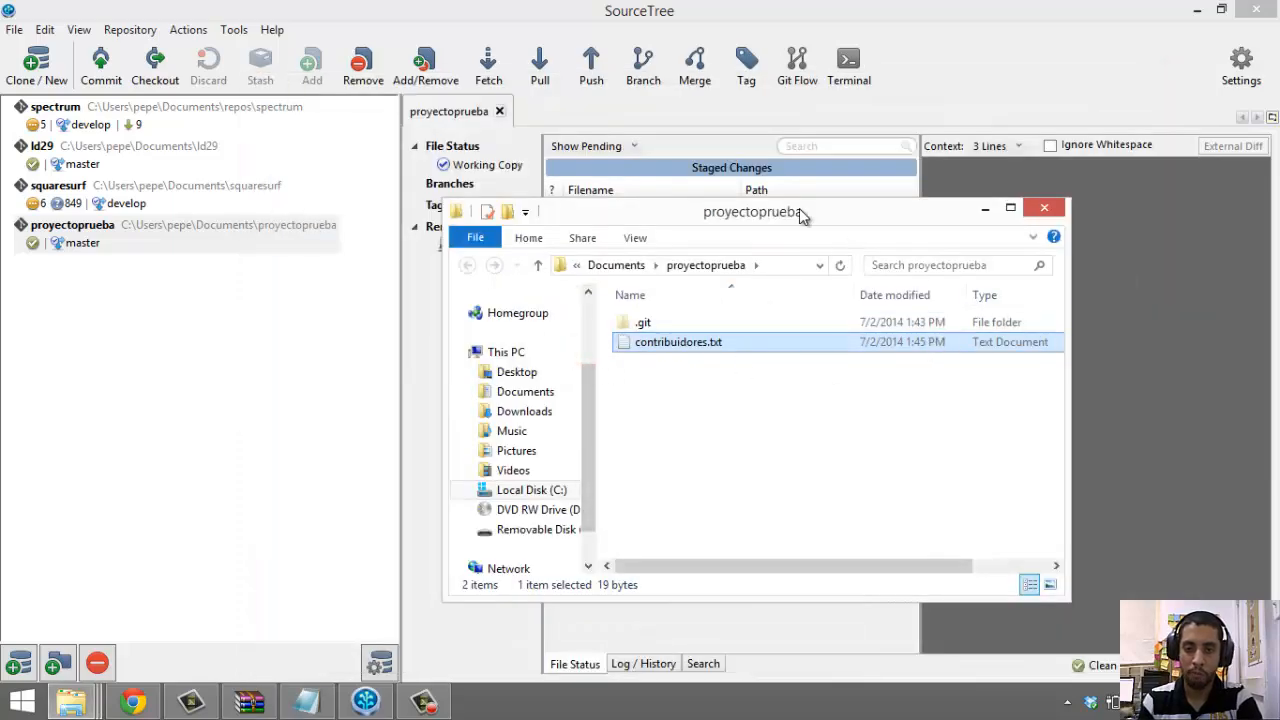
pyautogui.moveTo(799, 208); pyautogui.dragTo(563, 151)
# Bring SourceTree forward and open the Commit dialog for proyectoprueba
pyautogui.click(1000, 416)
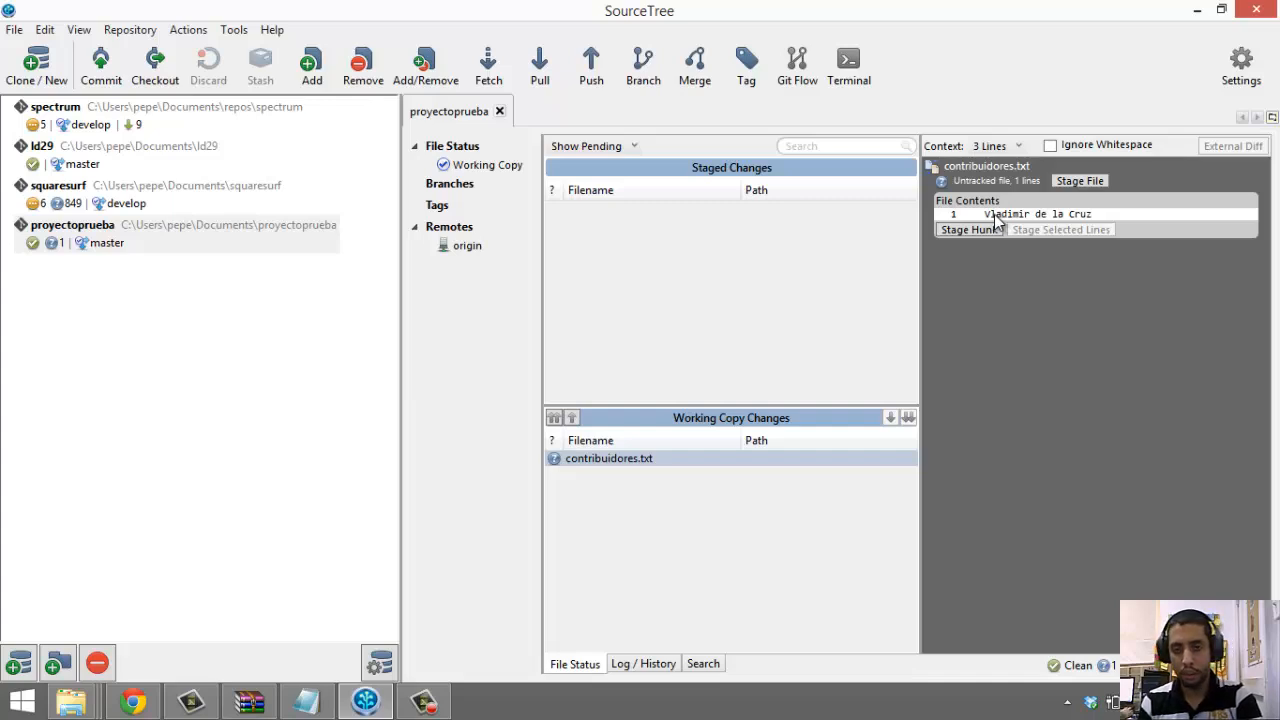
pyautogui.click(91, 80)
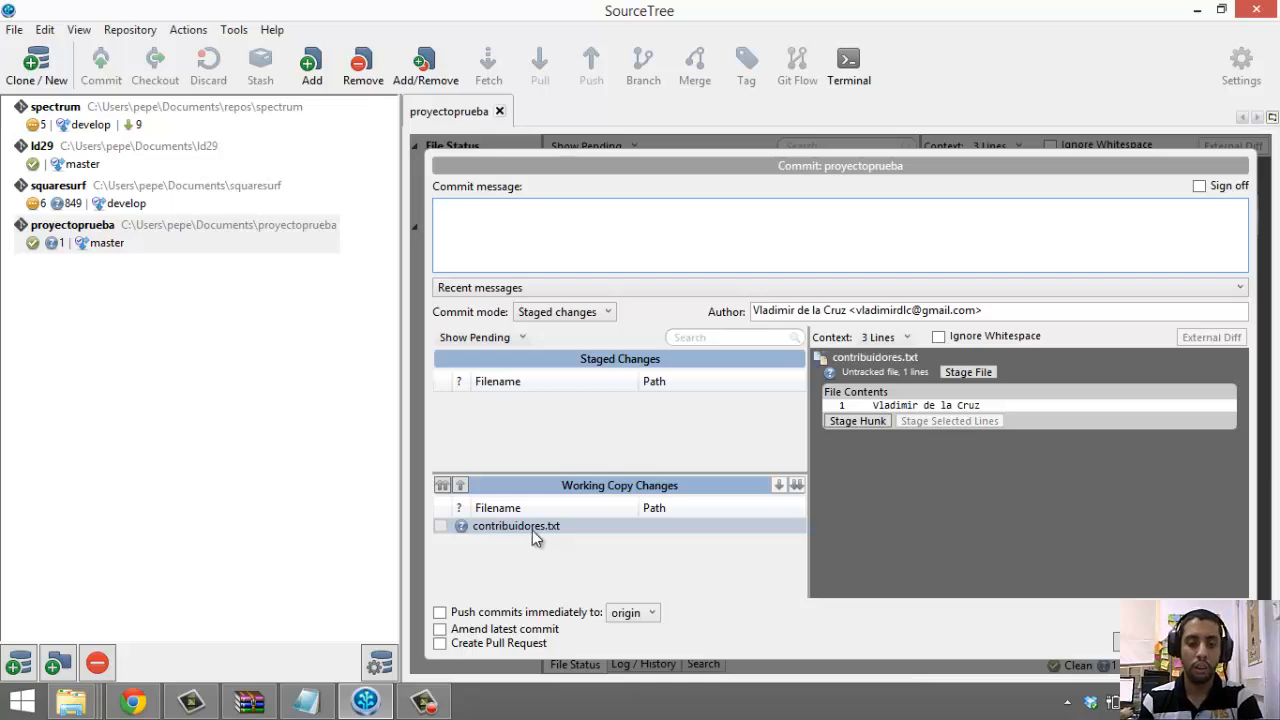
# Move contribuidores.txt into Staged Changes, then focus the commit message box
pyautogui.moveTo(531, 529); pyautogui.dragTo(524, 407)
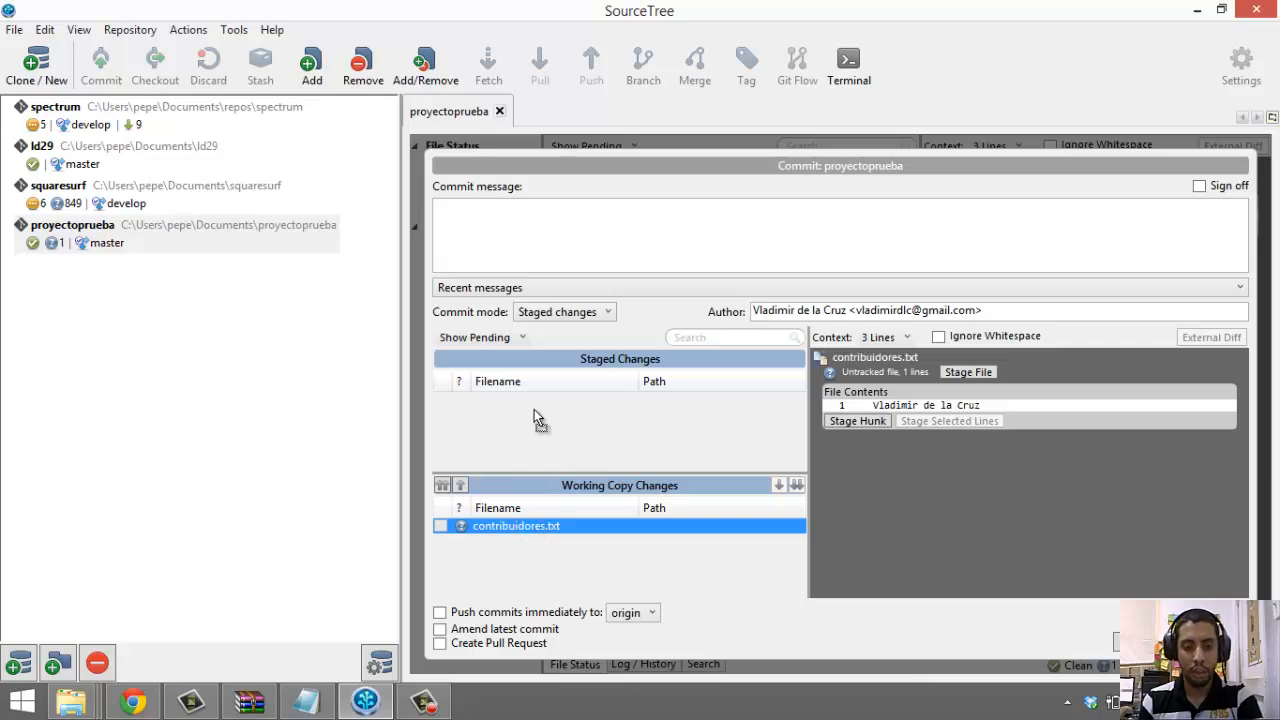
pyautogui.moveTo(534, 410); pyautogui.dragTo(534, 410)
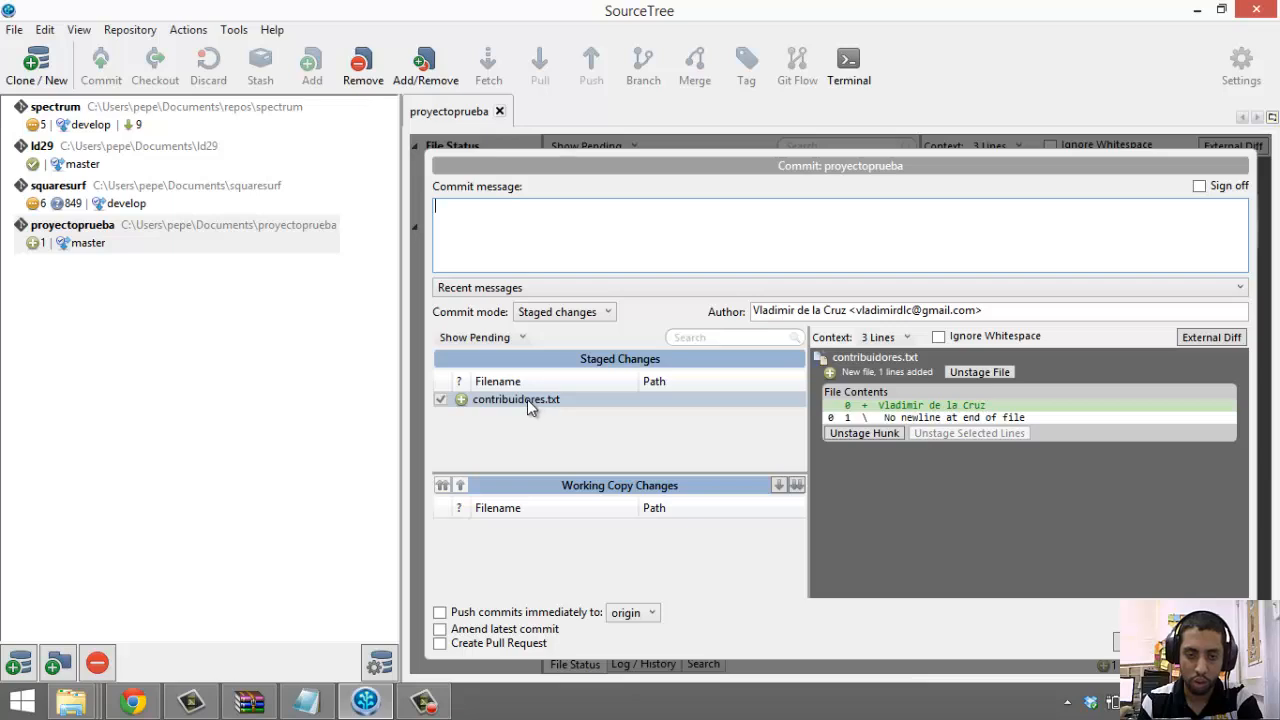
pyautogui.click(703, 216)
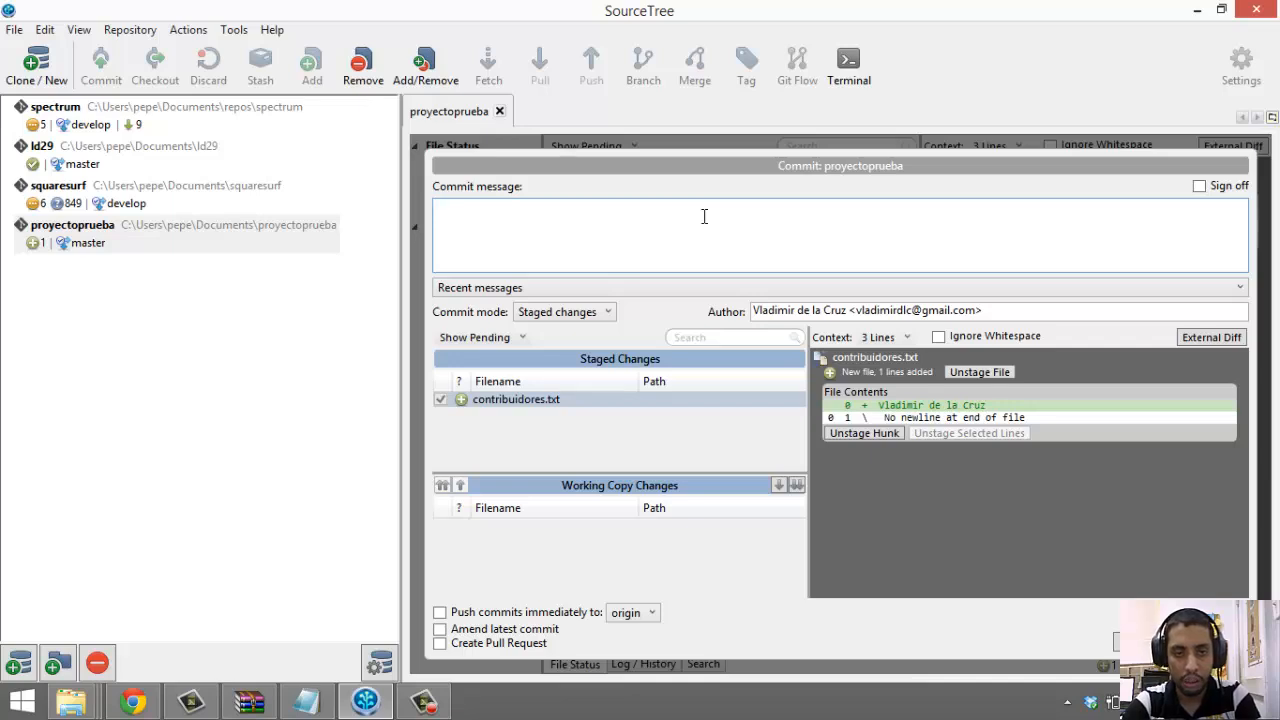
# Commit the staged contribuidores.txt with the message 'Commit de contribuidores'
pyautogui.write('Pri')
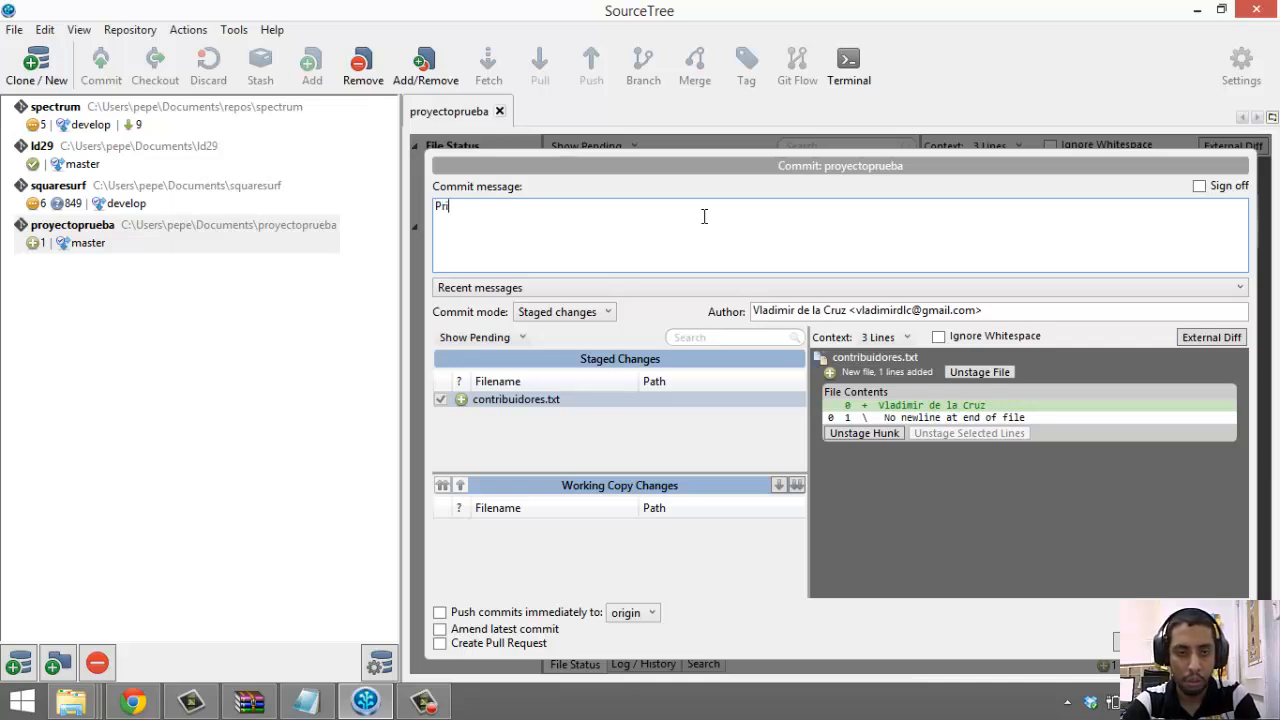
pyautogui.write('mer com')
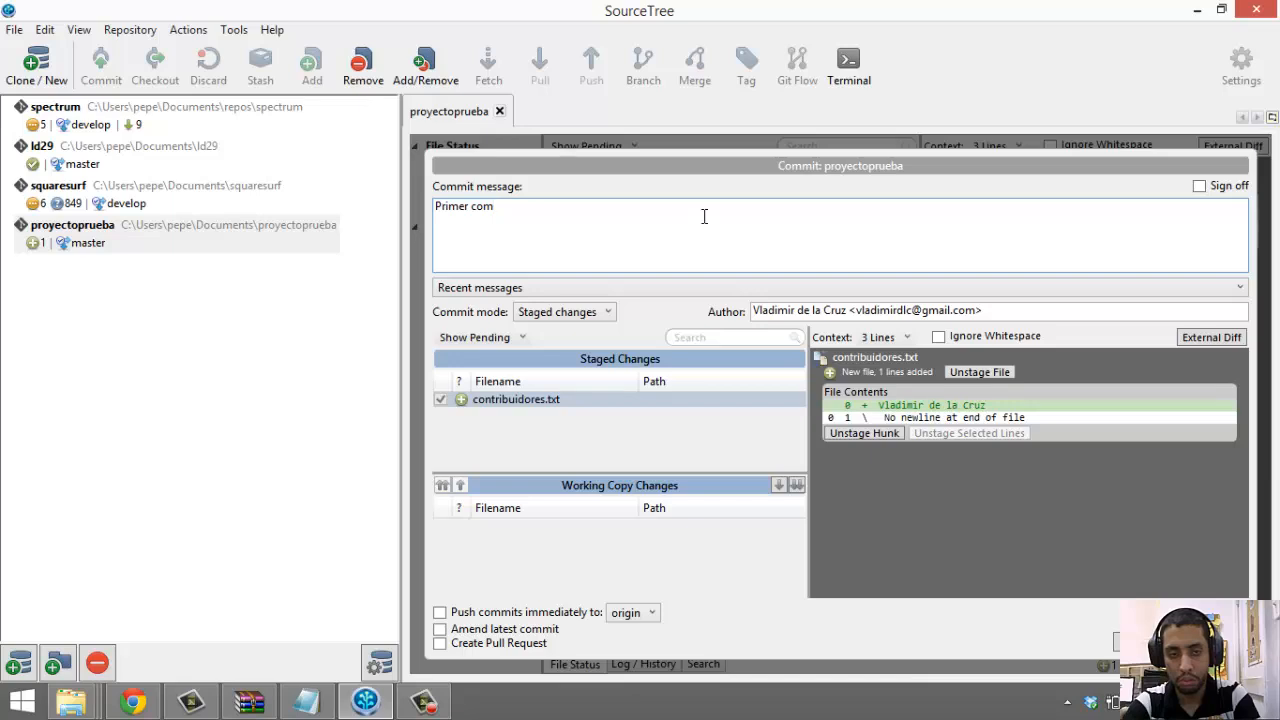
pyautogui.press('BackSpace')
pyautogui.press('BackSpace')
pyautogui.press('BackSpace')
pyautogui.press('BackSpace')
pyautogui.press('BackSpace')
pyautogui.press('BackSpace')
pyautogui.press('BackSpace')
pyautogui.press('BackSpace')
pyautogui.press('BackSpace')
pyautogui.press('BackSpace')
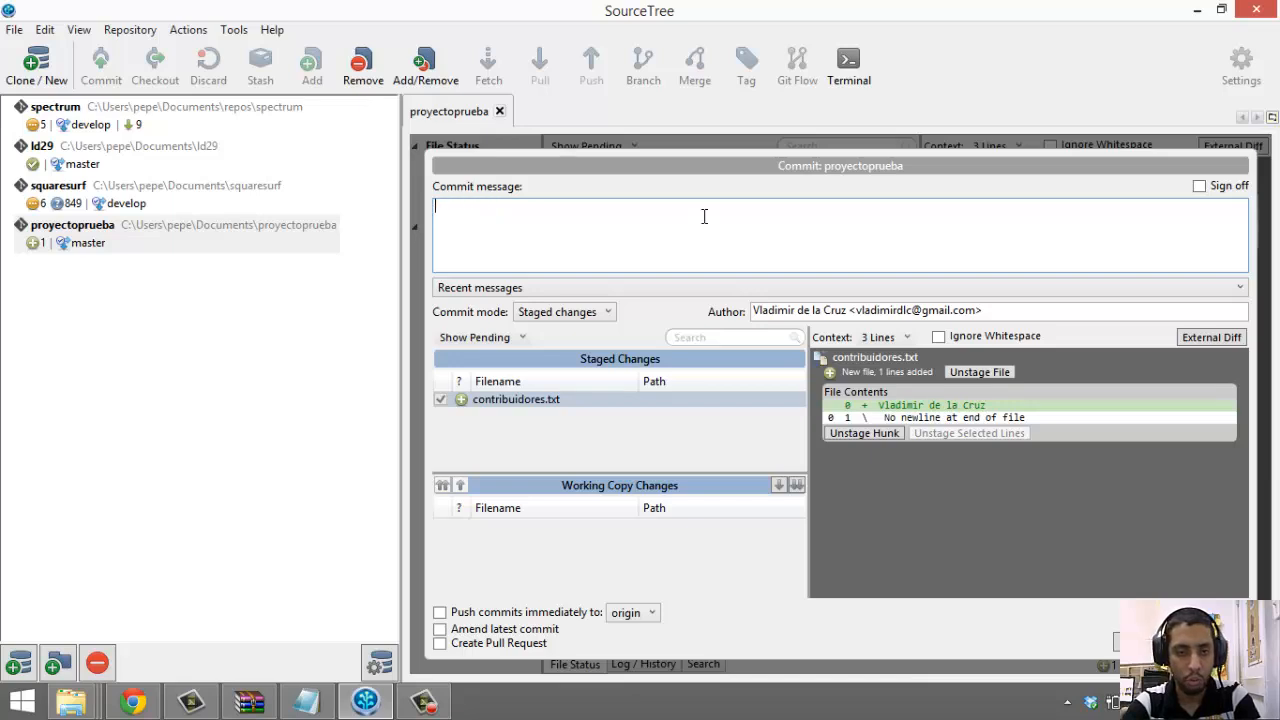
pyautogui.write('COm')
pyautogui.press('BackSpace')
pyautogui.press('BackSpace')
pyautogui.write('ommit')
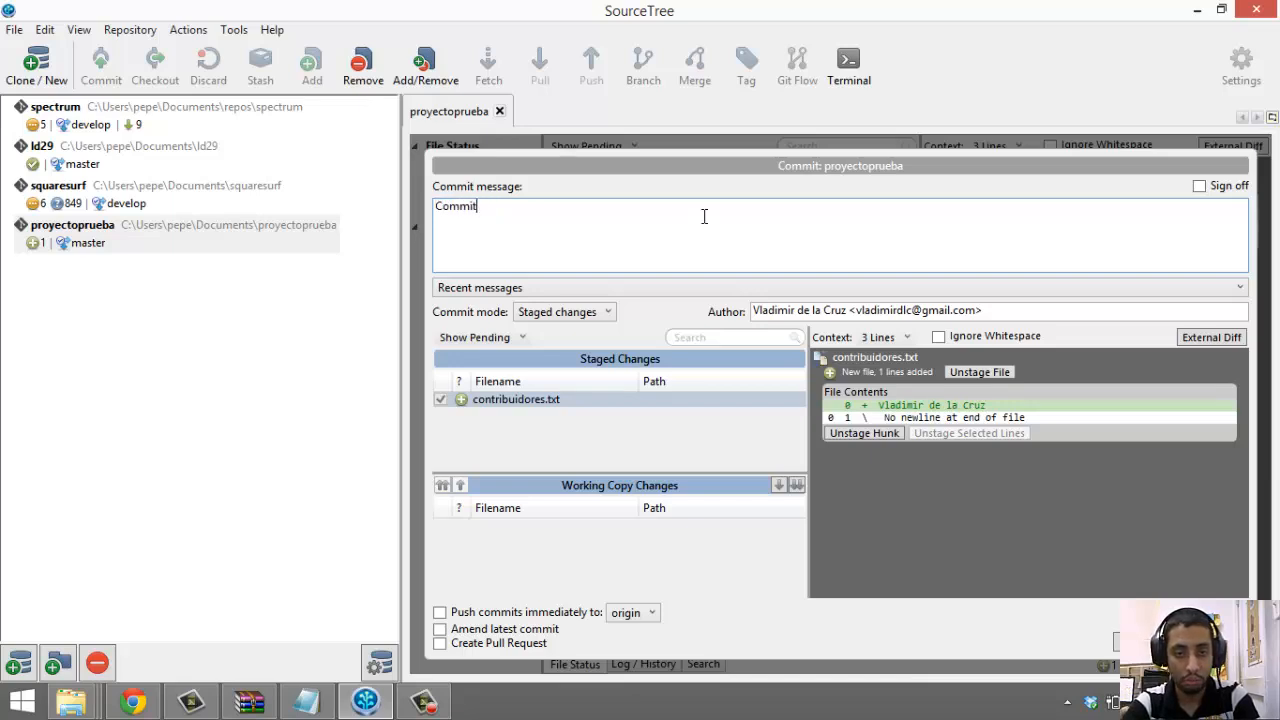
pyautogui.write(' de contribui')
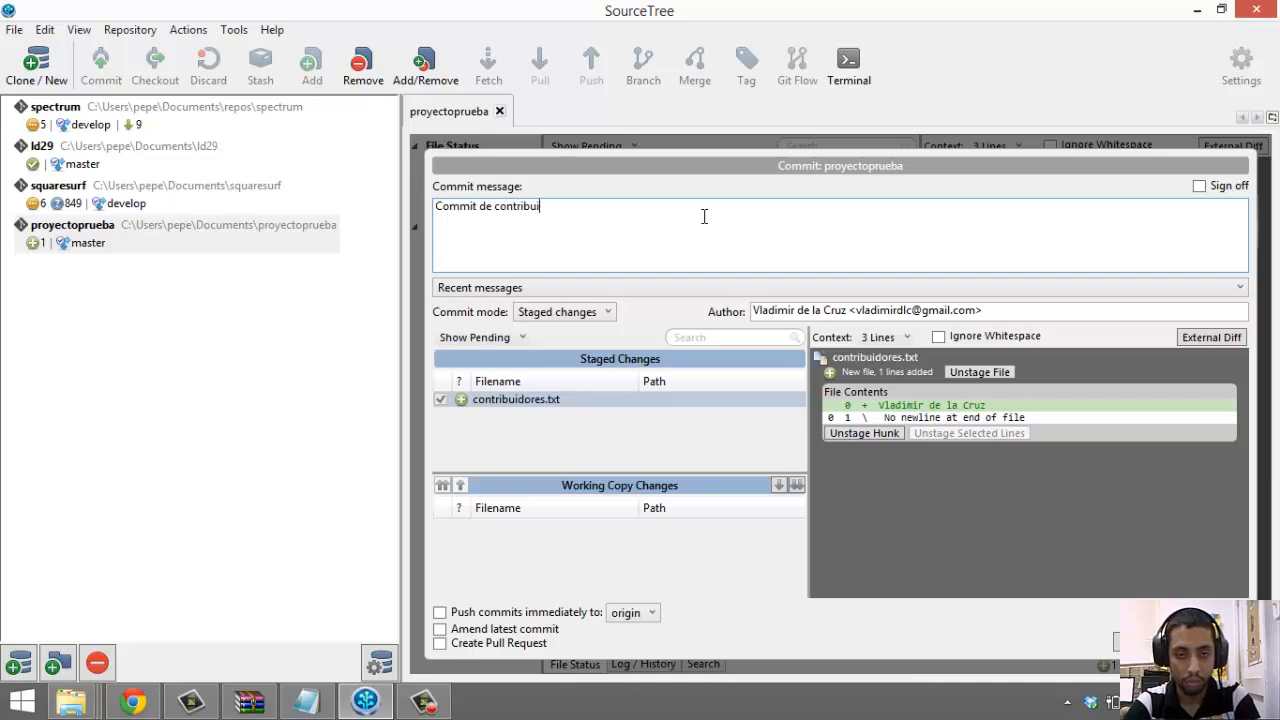
pyautogui.write('dores')
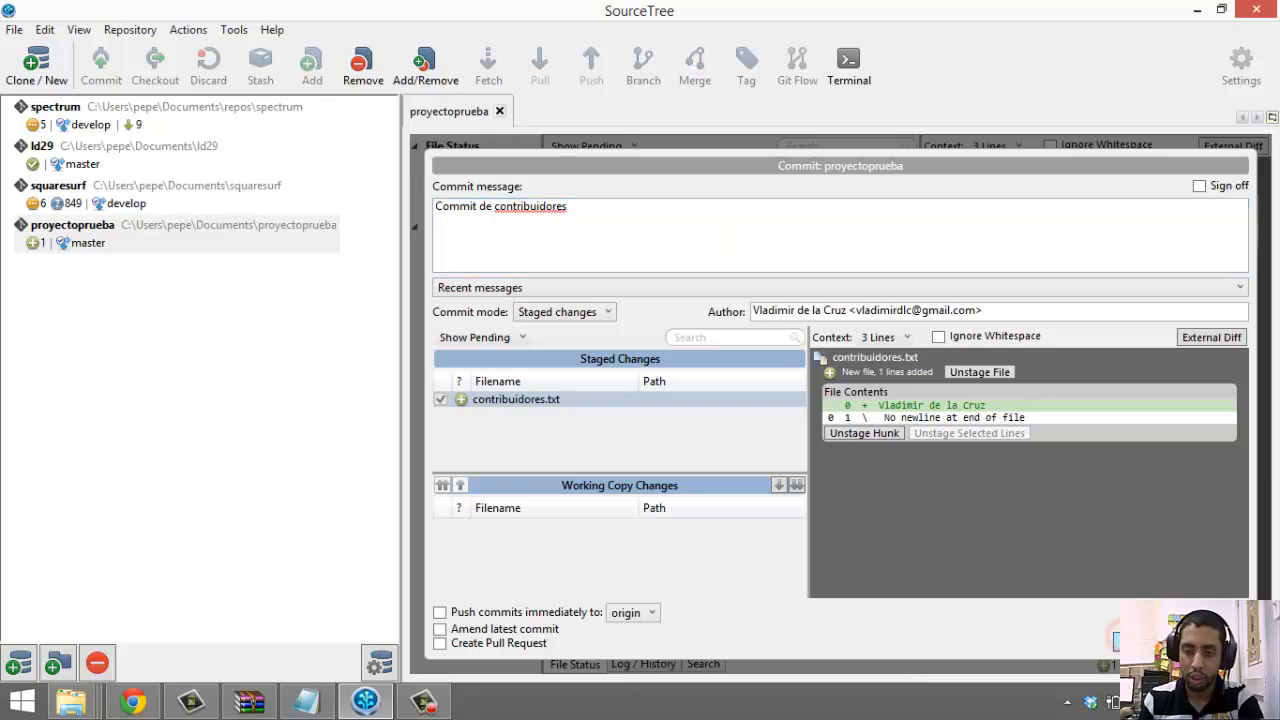
pyautogui.click(1142, 642)
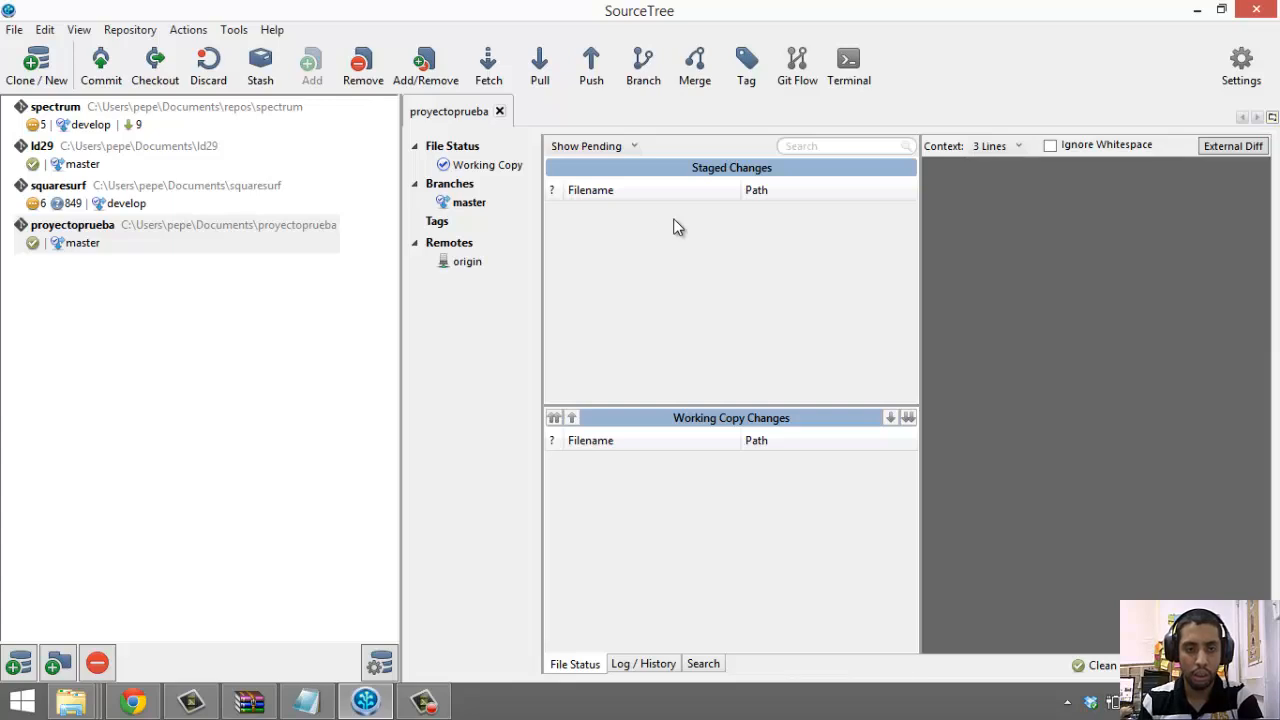
# Prepare a push of master to origin, then bring the Bitbucket page forward
pyautogui.click(446, 264)
pyautogui.click(578, 82)
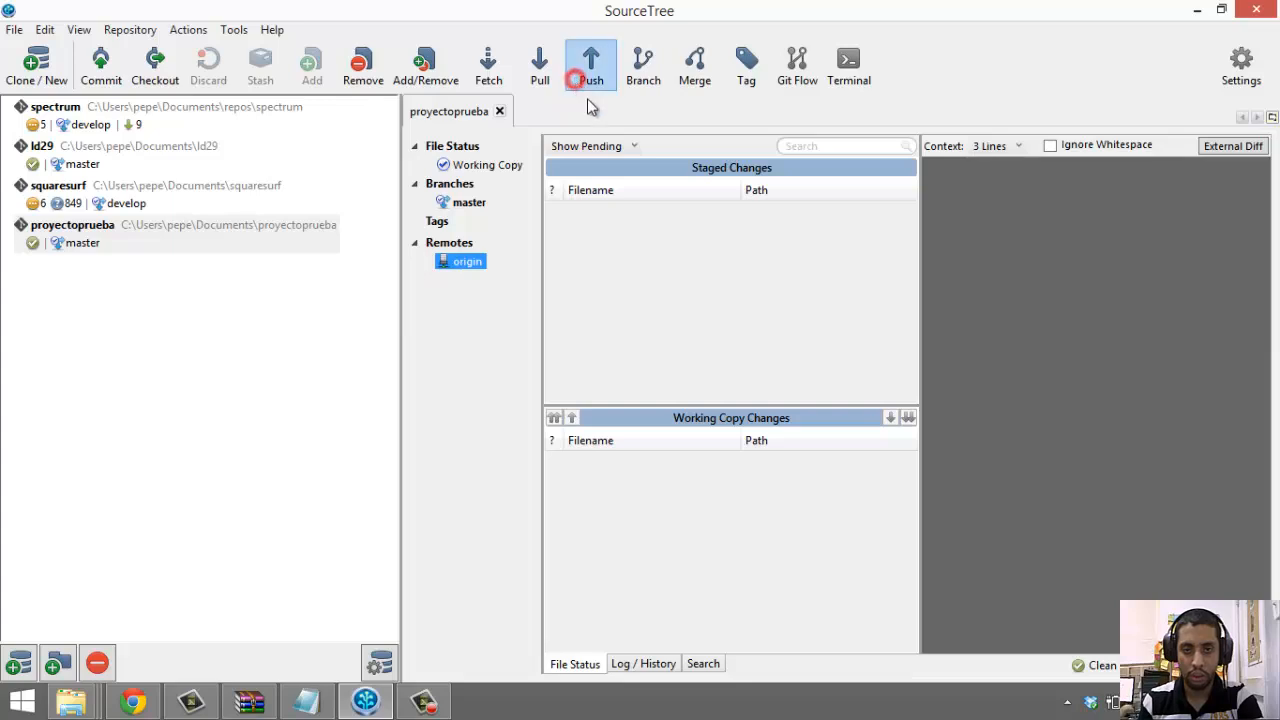
pyautogui.click(593, 272)
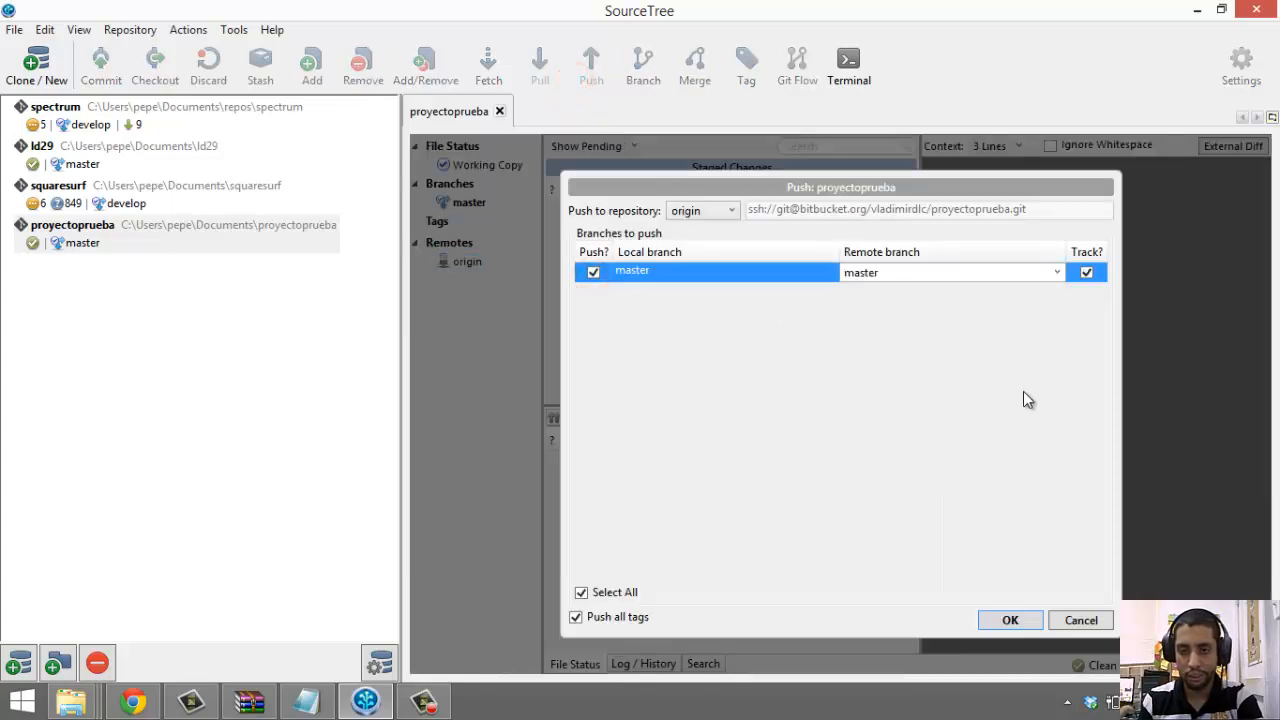
pyautogui.click(133, 702)
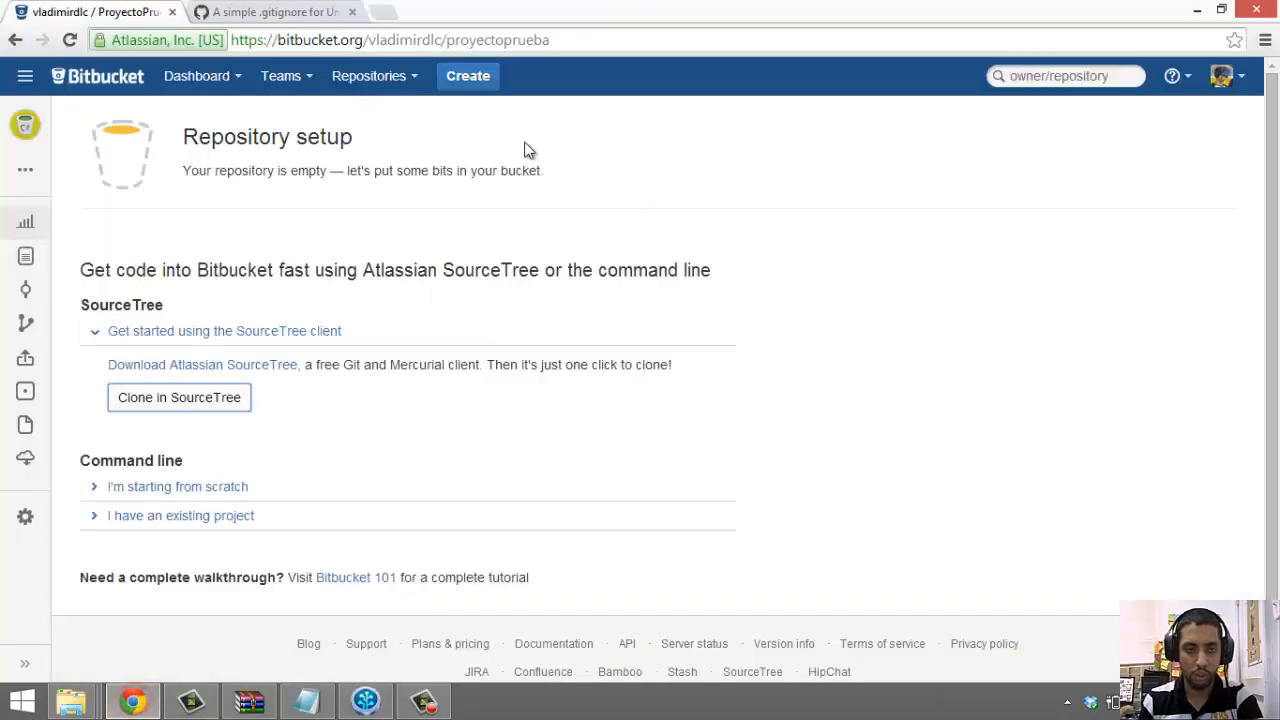
# Go through the Bitbucket dashboard to the ProyectoPrueba repository page
pyautogui.click(29, 128)
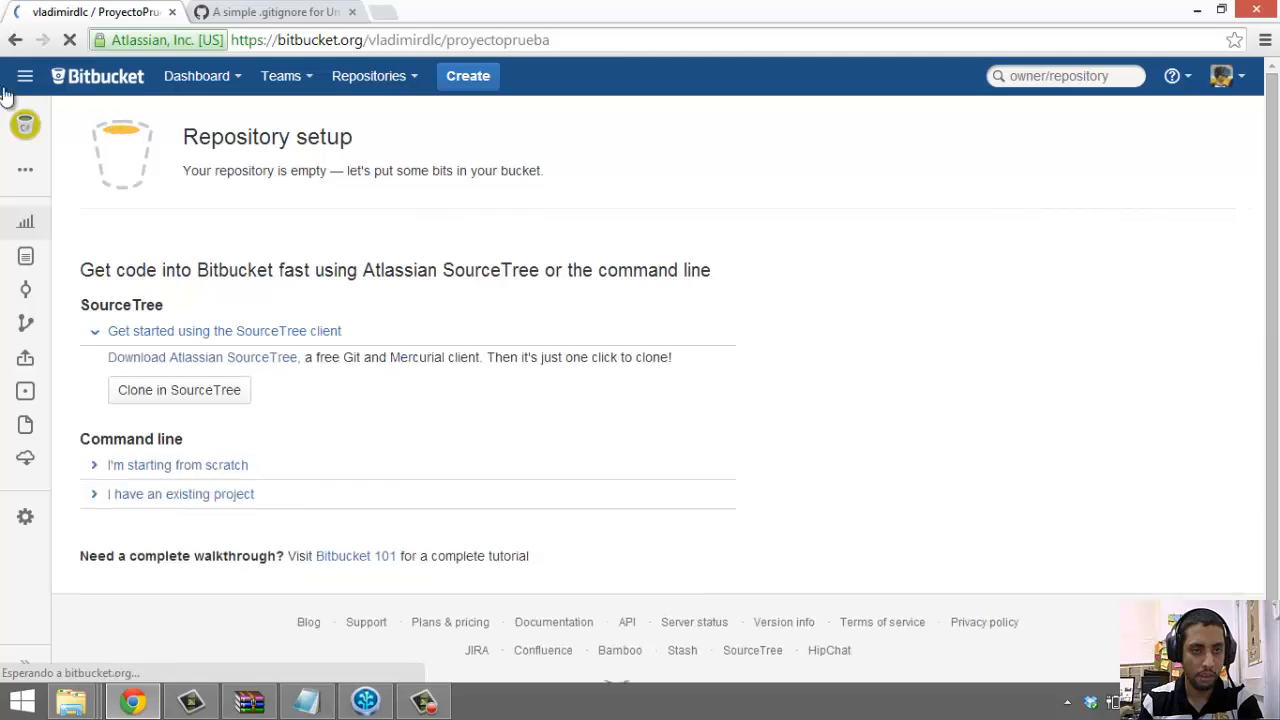
pyautogui.click(25, 76)
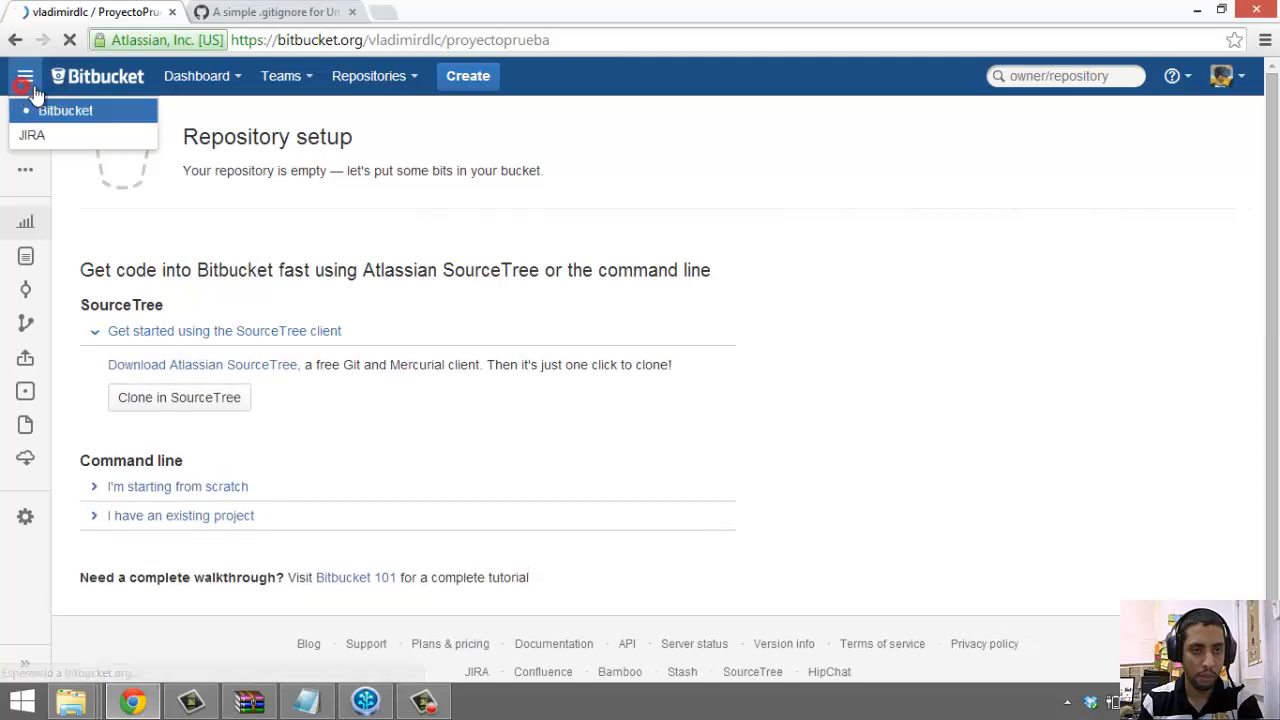
pyautogui.click(131, 122)
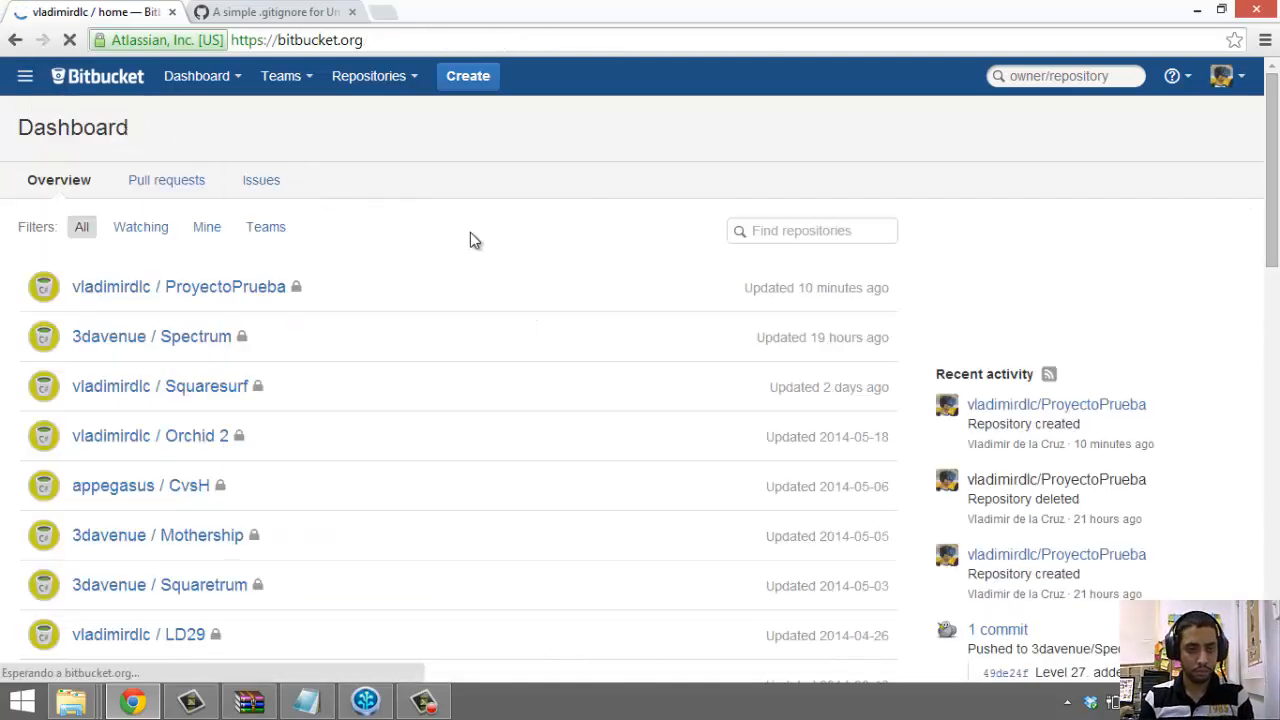
pyautogui.click(191, 287)
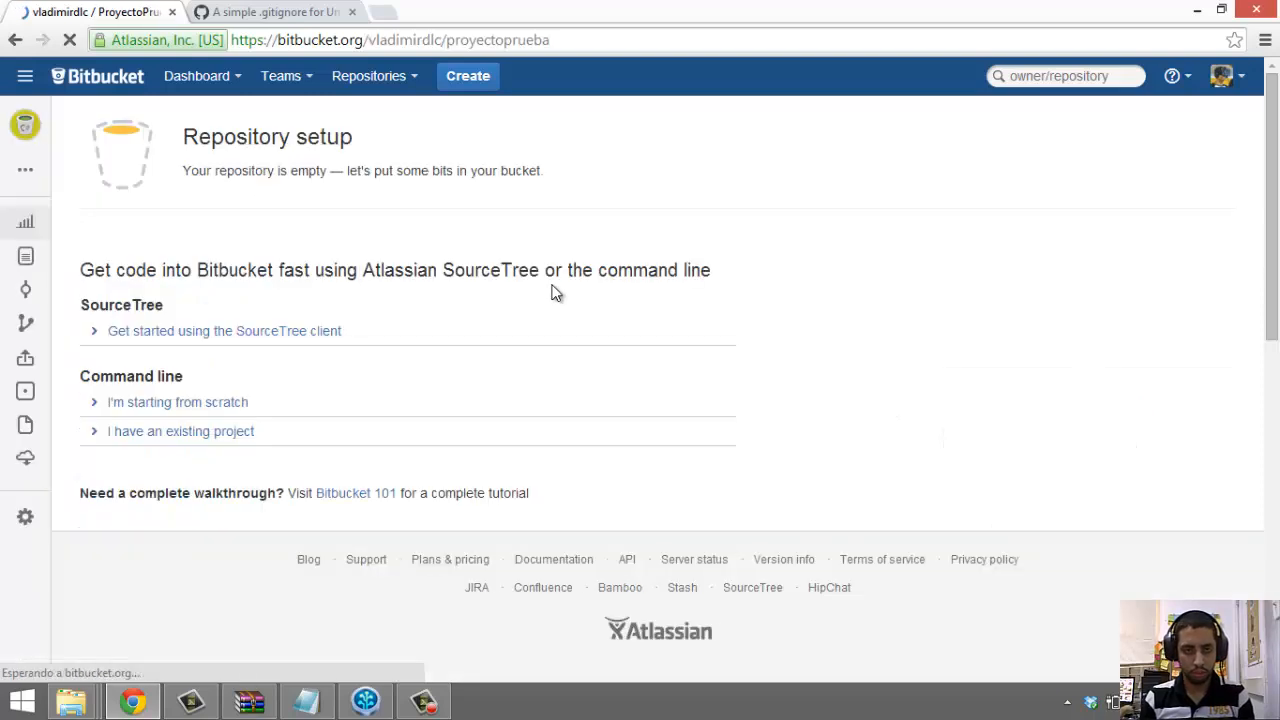
# Review the starting-from-scratch setup instructions, then return to SourceTree's Push dialog
pyautogui.moveTo(239, 207); pyautogui.dragTo(548, 487)
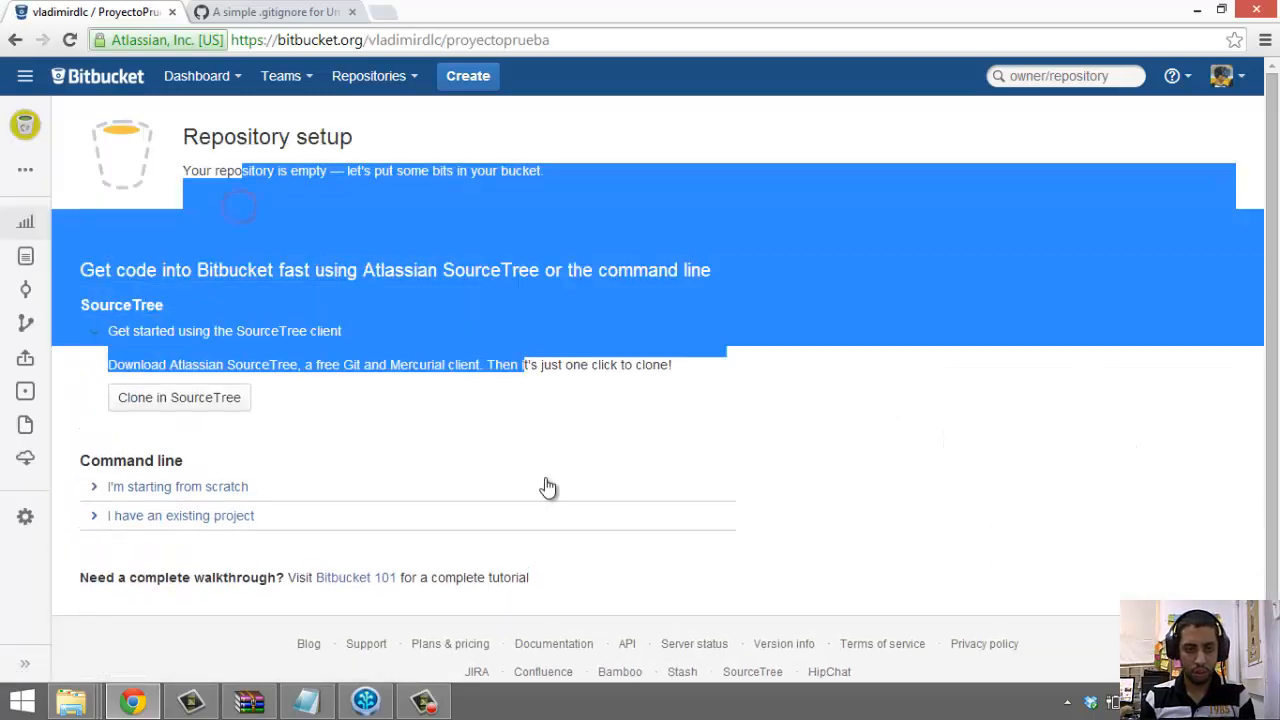
pyautogui.click(548, 487)
pyautogui.click(677, 174)
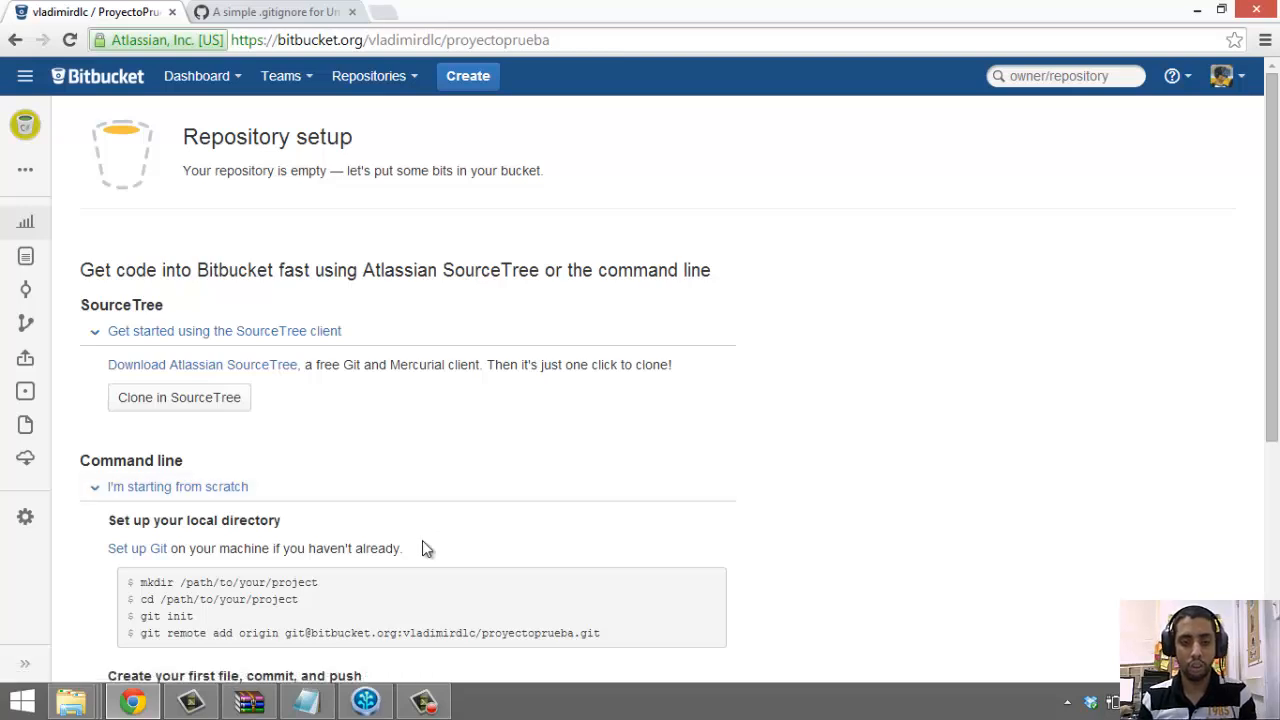
pyautogui.click(366, 700)
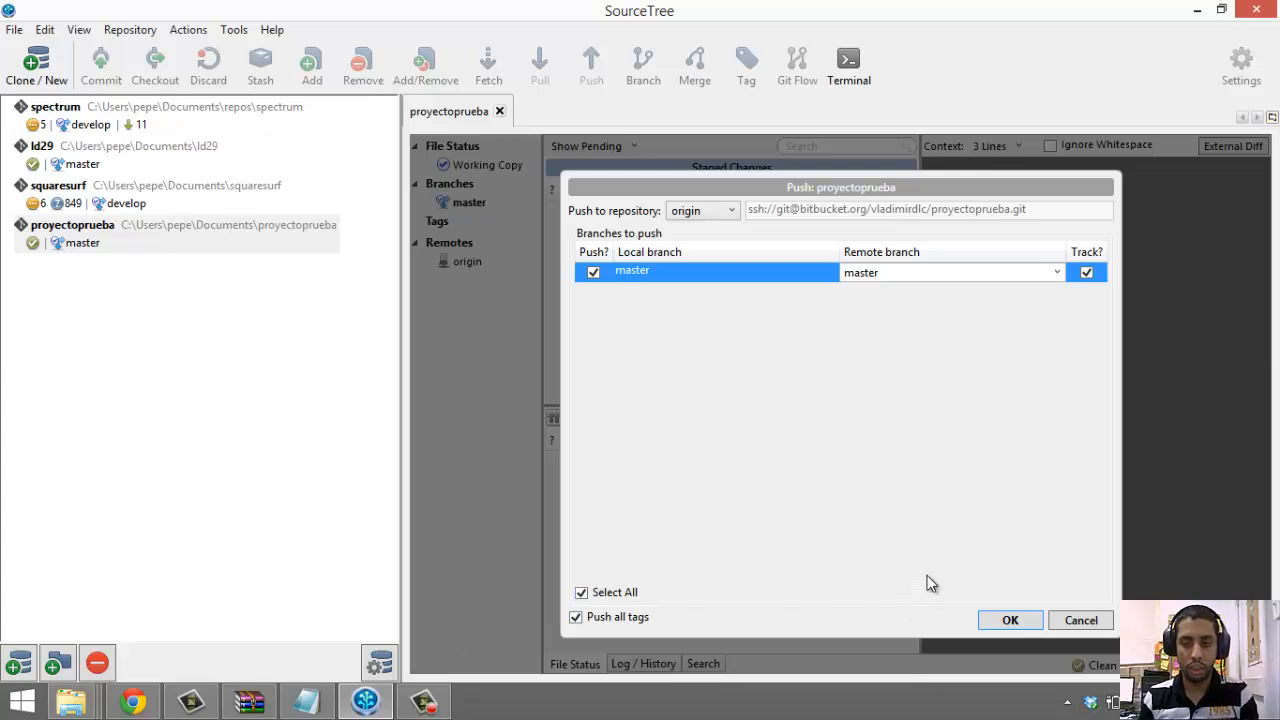
# Restart the push with the master branch ticked and confirm it
pyautogui.click(1081, 620)
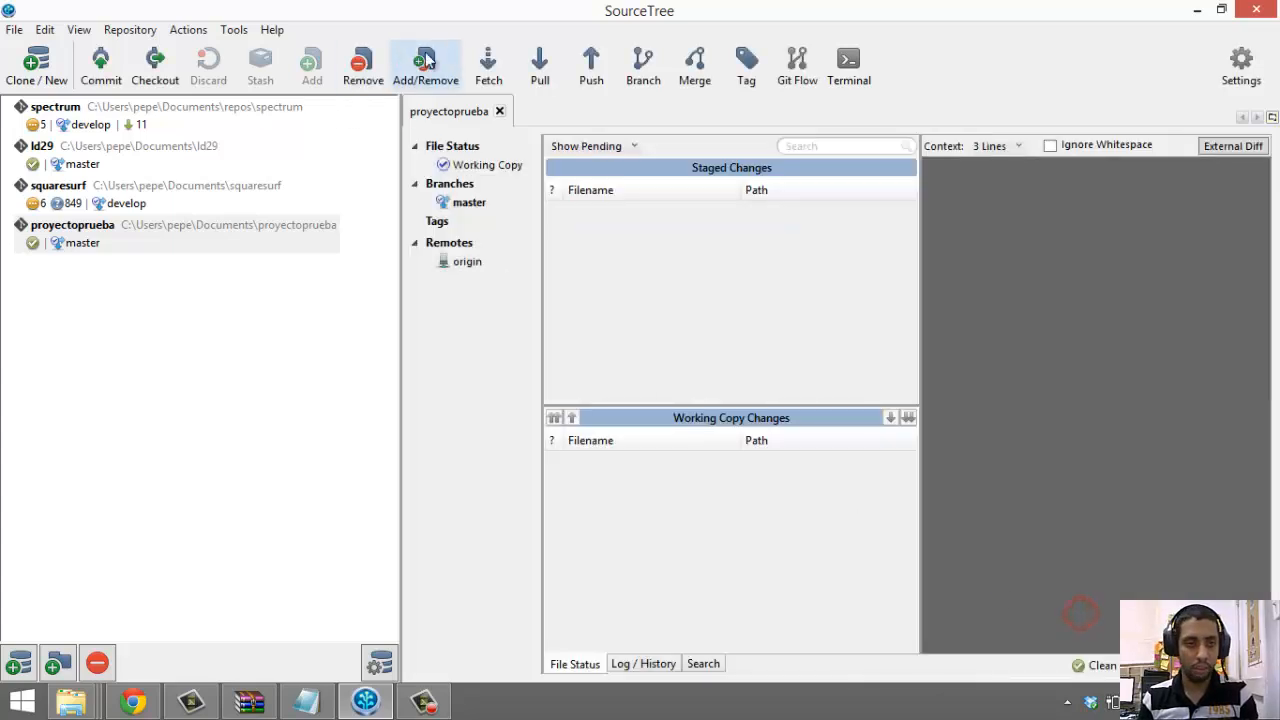
pyautogui.click(591, 76)
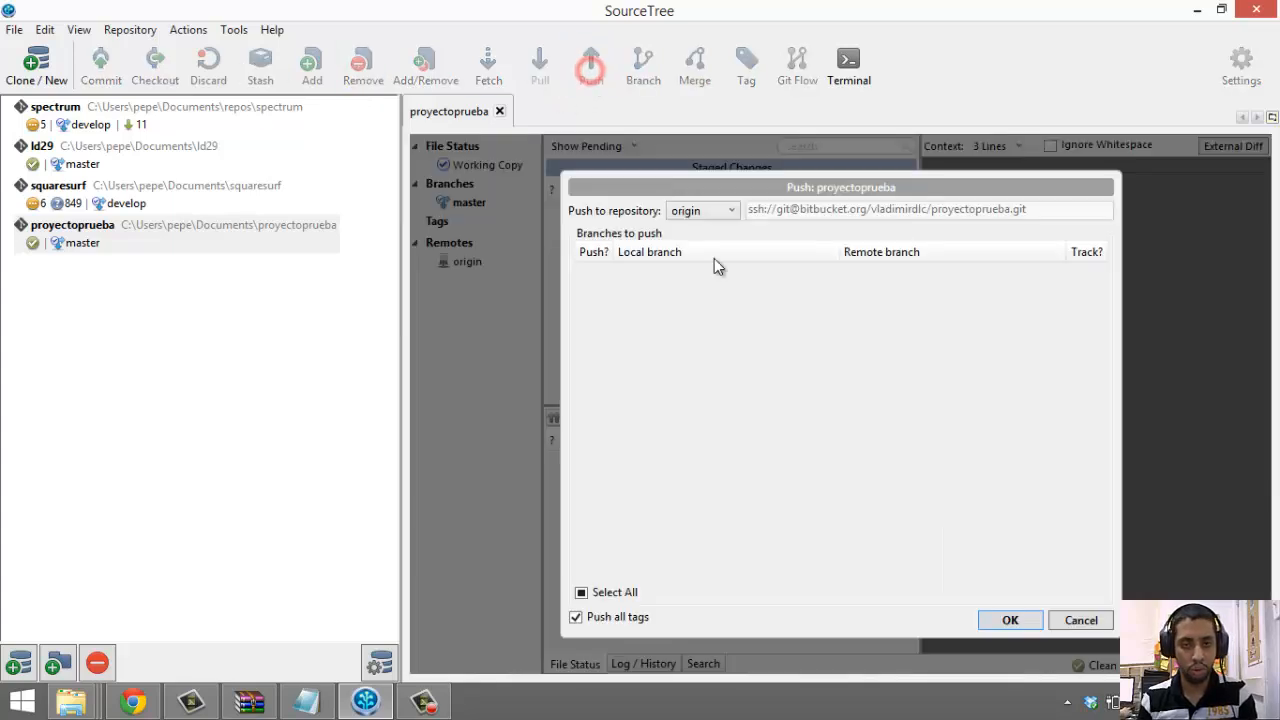
pyautogui.click(591, 274)
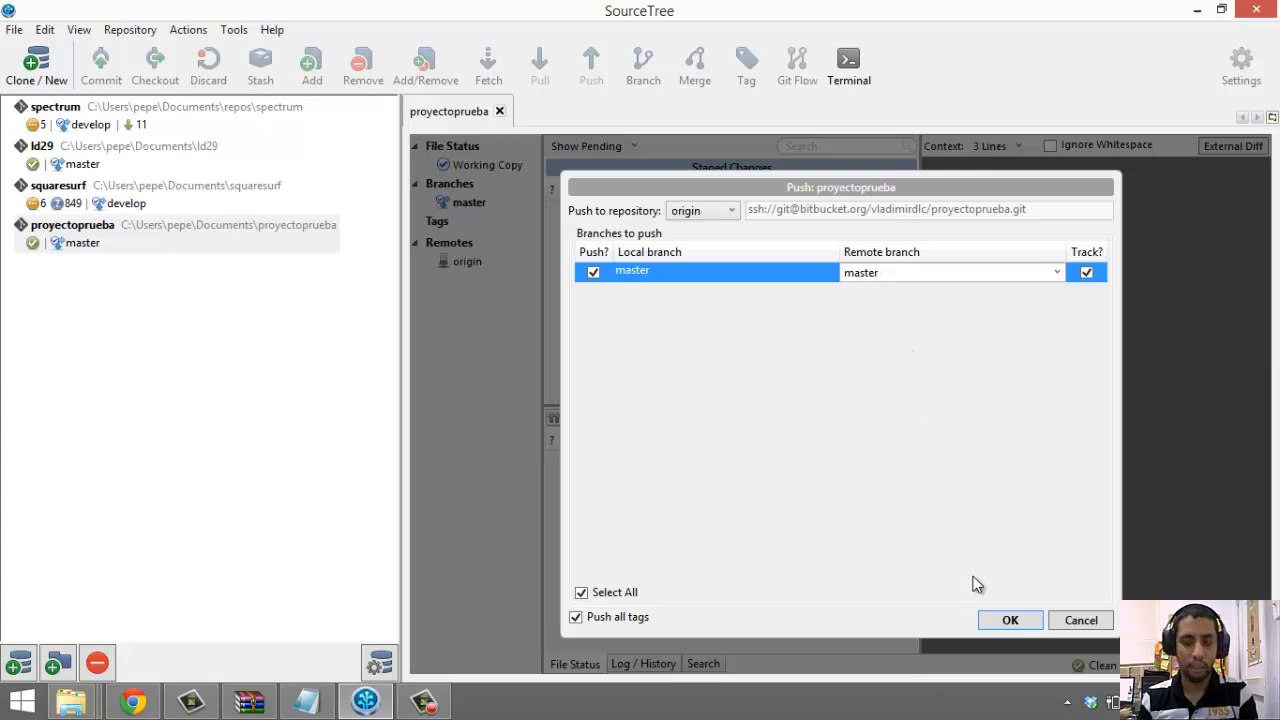
pyautogui.click(1008, 621)
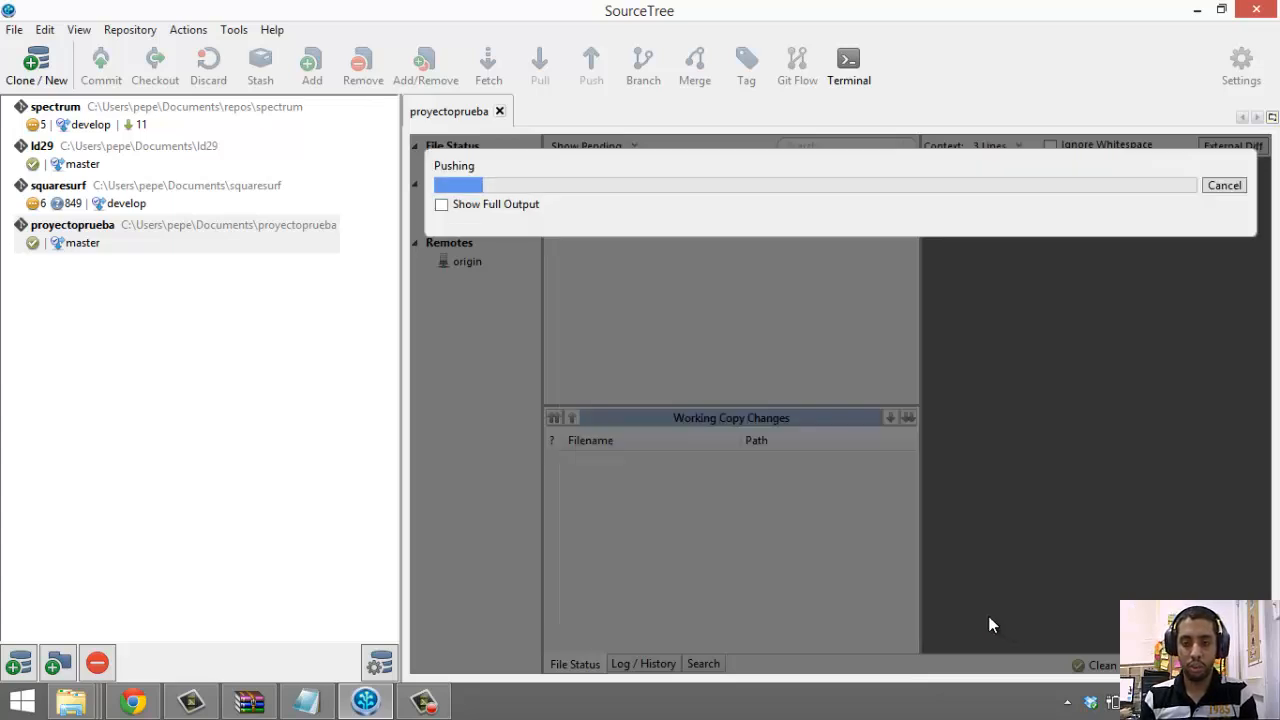
# Show the full git output, check the tracking and success messages, and close it
pyautogui.click(500, 204)
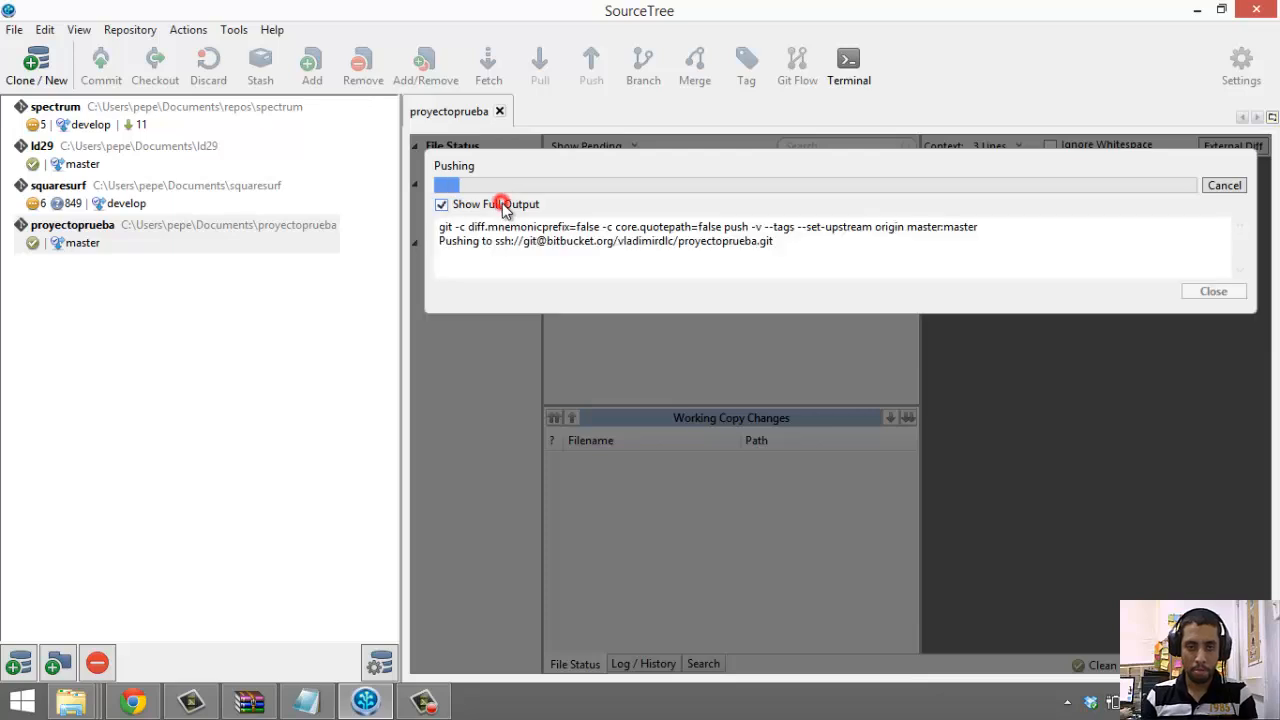
pyautogui.moveTo(871, 265); pyautogui.dragTo(557, 203)
pyautogui.click(485, 269)
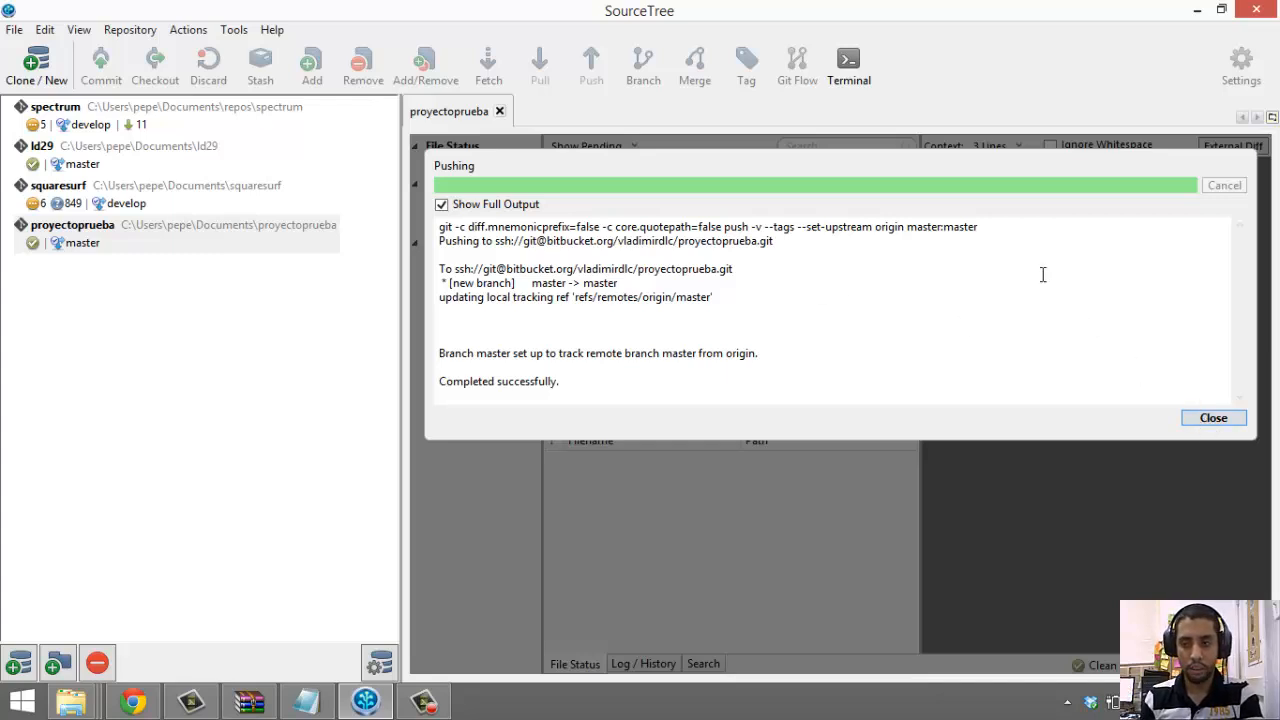
pyautogui.moveTo(477, 323); pyautogui.dragTo(574, 389)
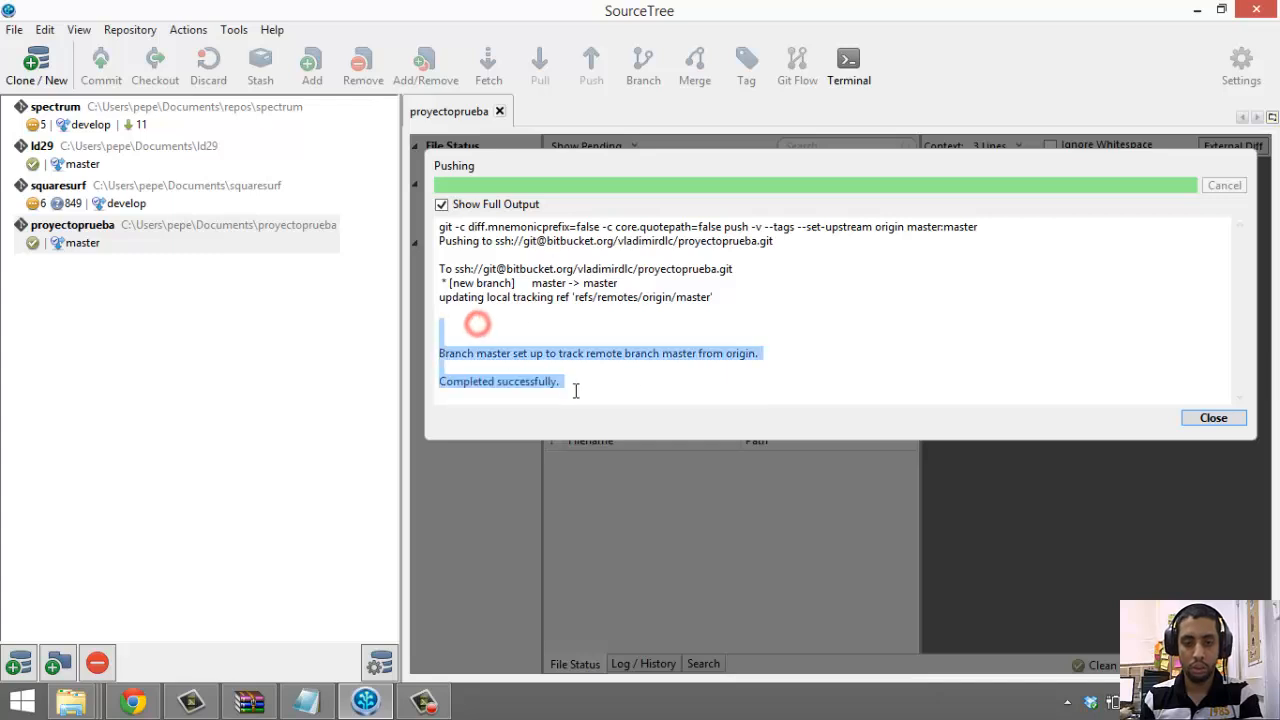
pyautogui.click(654, 371)
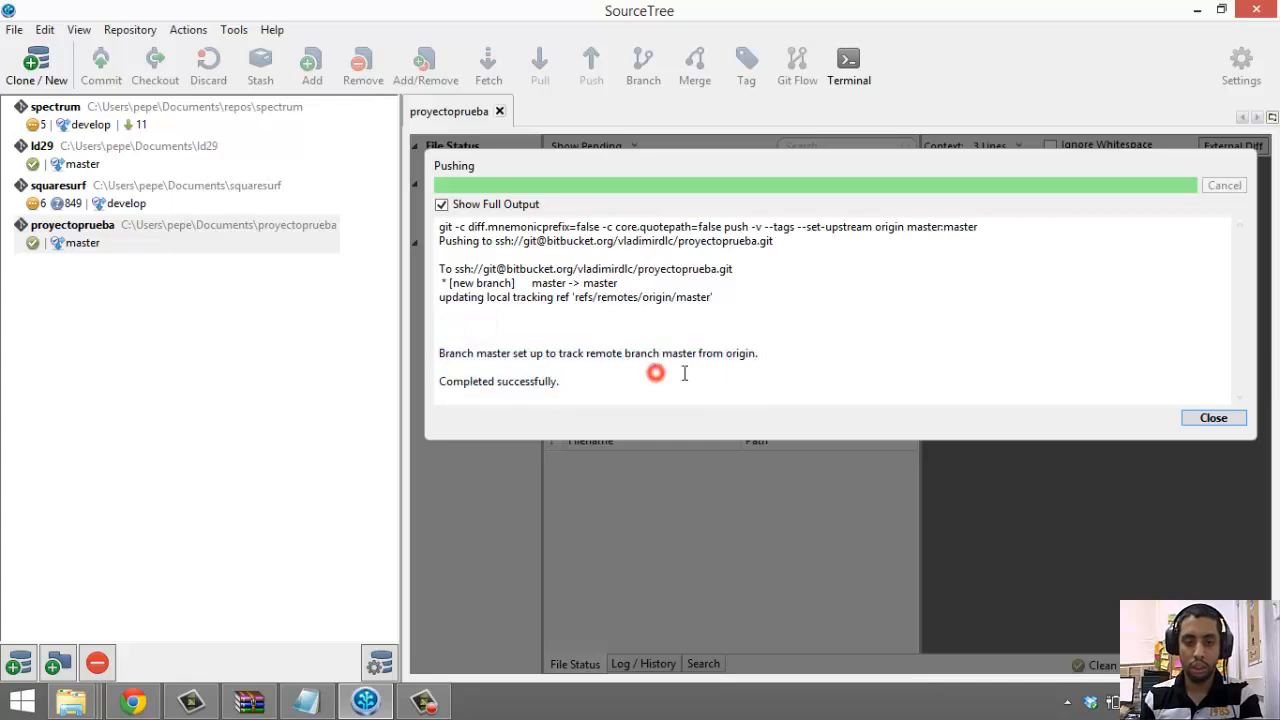
pyautogui.click(1213, 426)
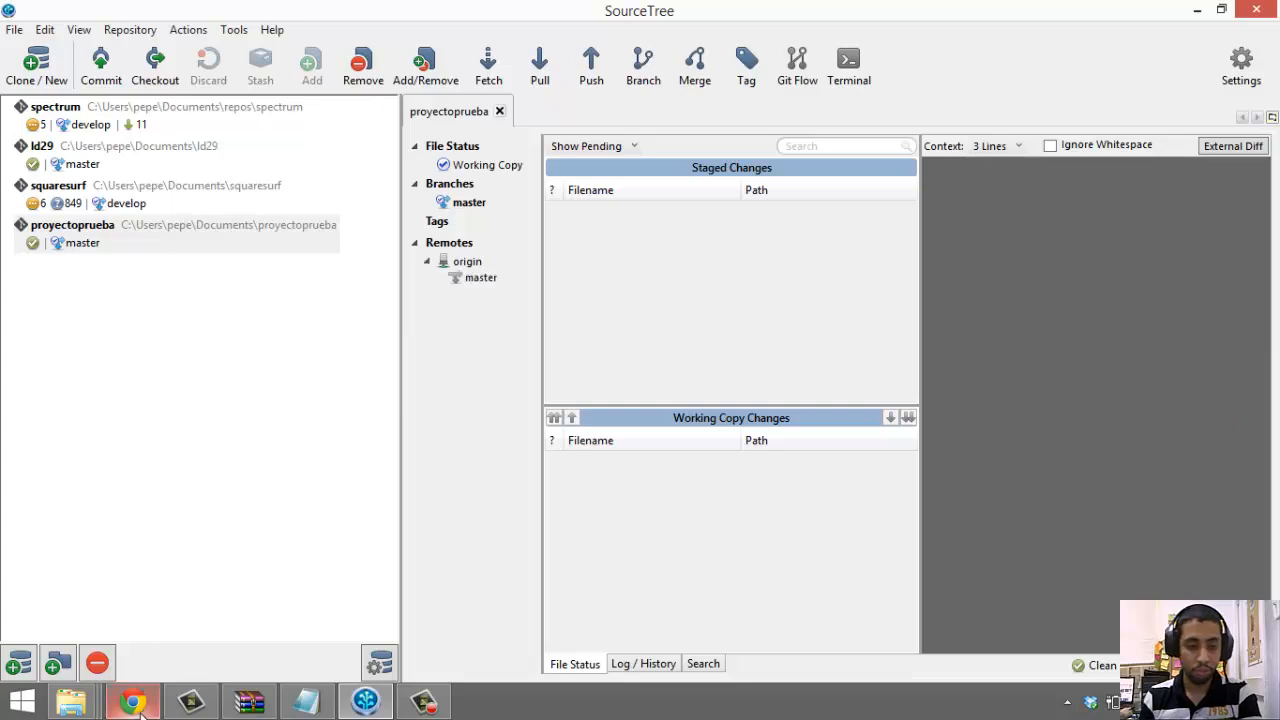
# Reload the Bitbucket repository and view the diff of commit a1336e7
pyautogui.click(133, 702)
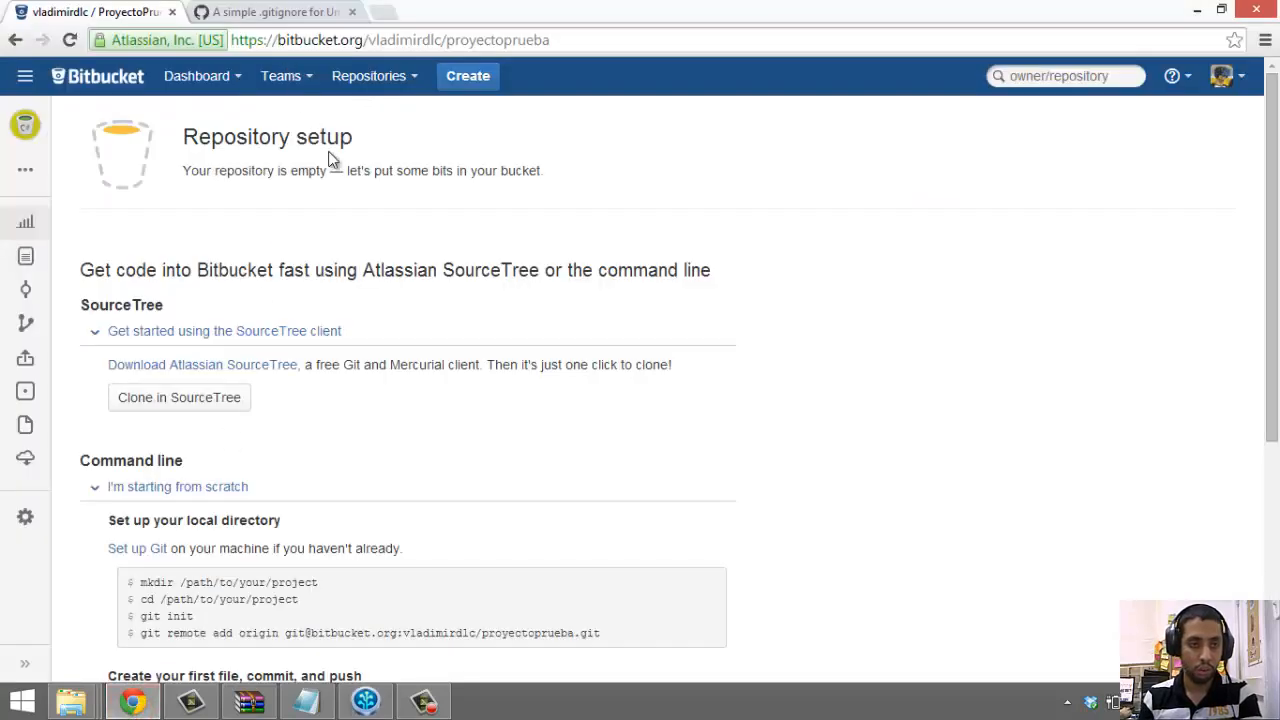
pyautogui.click(72, 40)
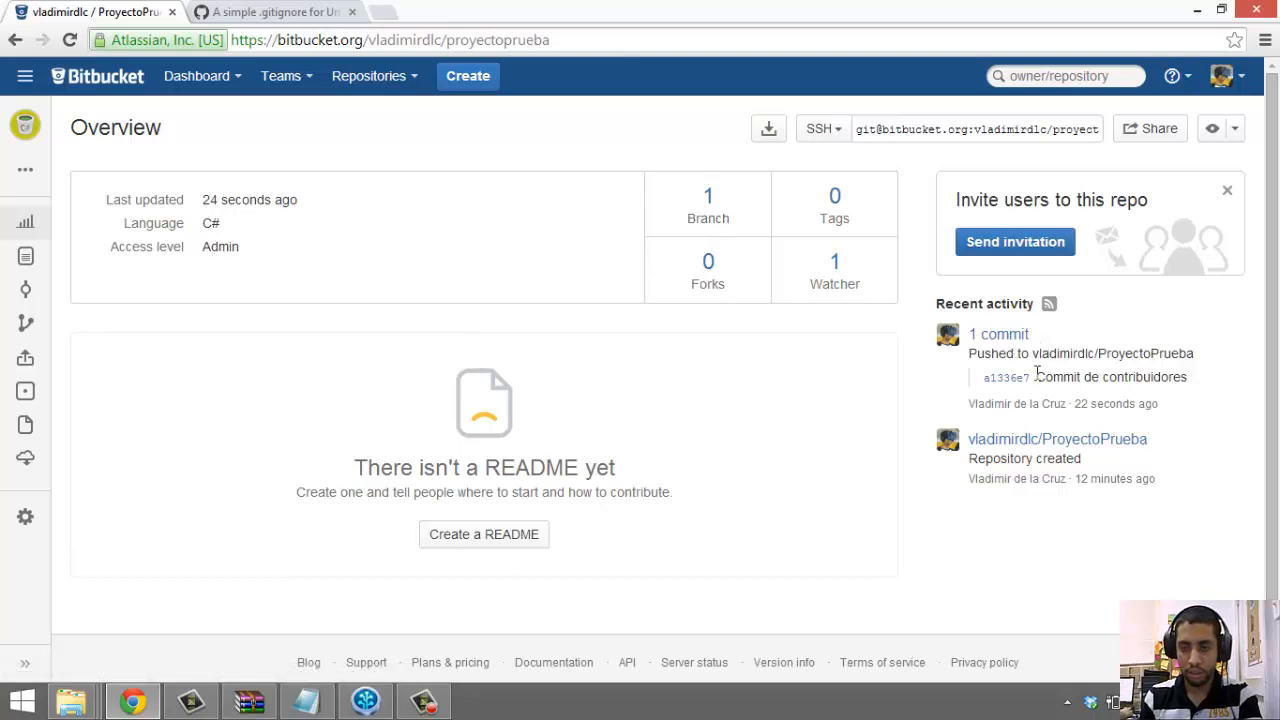
pyautogui.click(1003, 379)
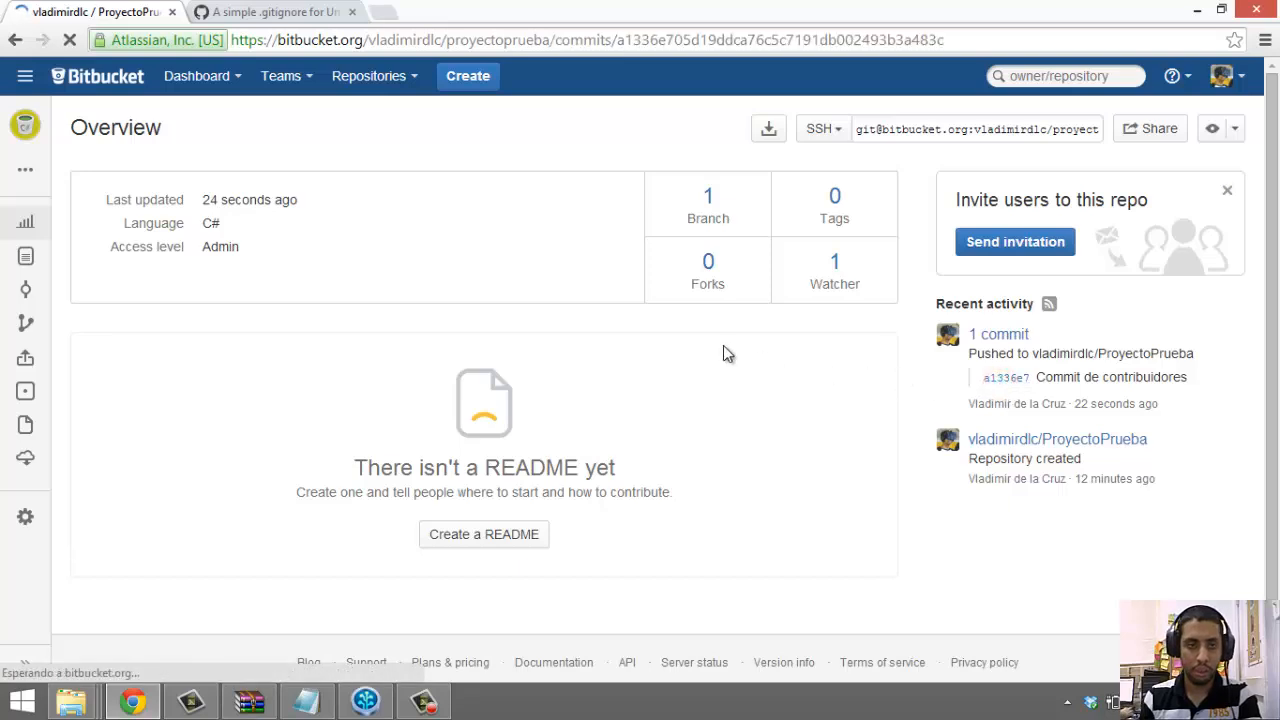
pyautogui.scroll(-1, 394, 375)
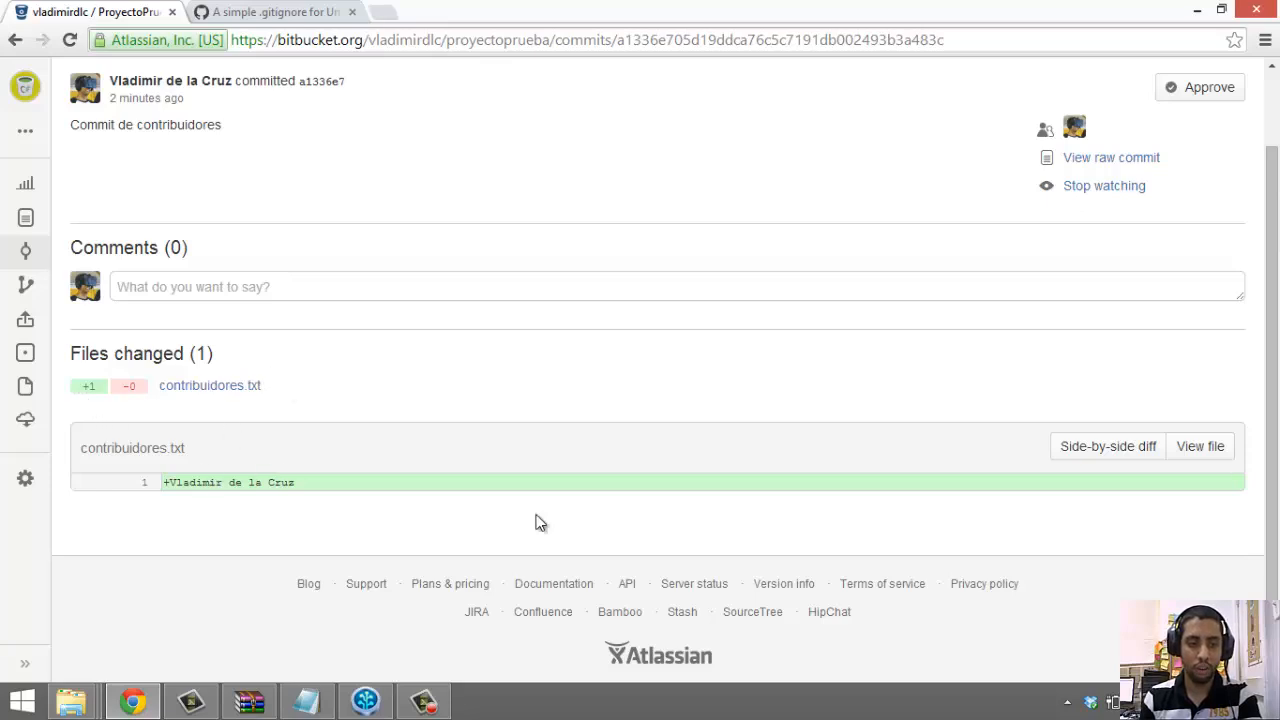
pyautogui.click(418, 483)
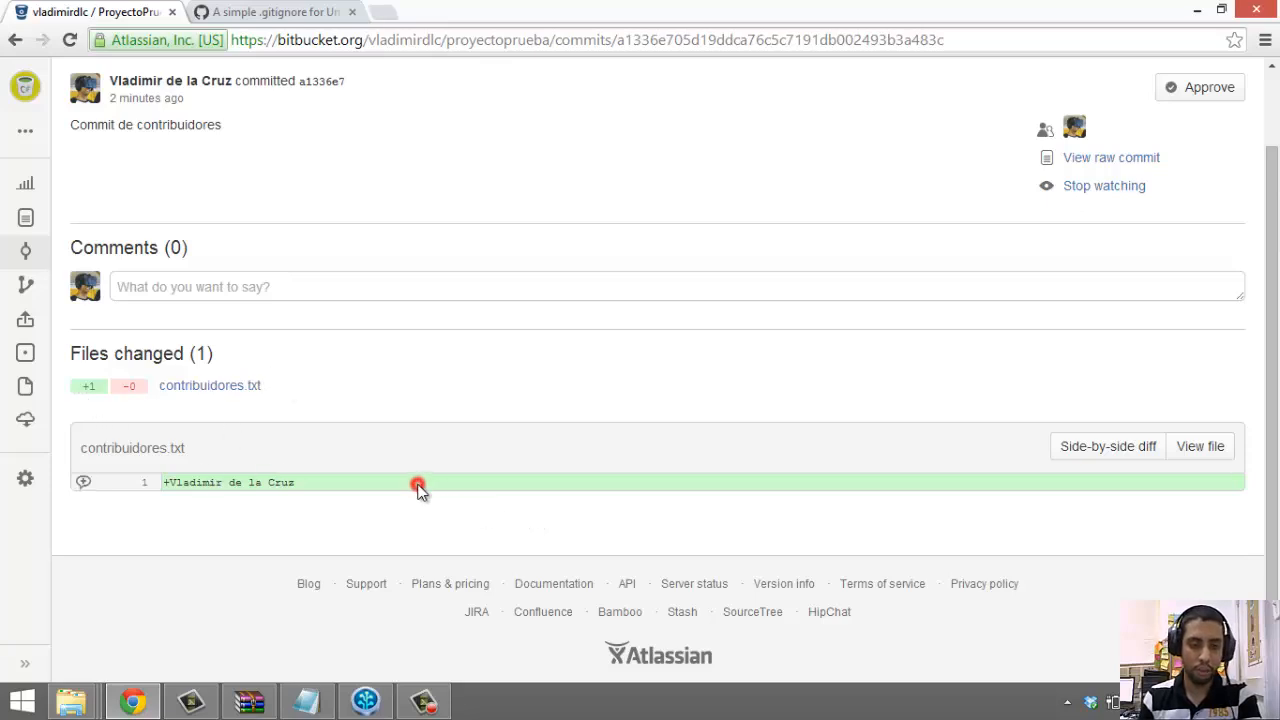
# Go back to the repository overview, then return to SourceTree
pyautogui.rightClick(14, 40)
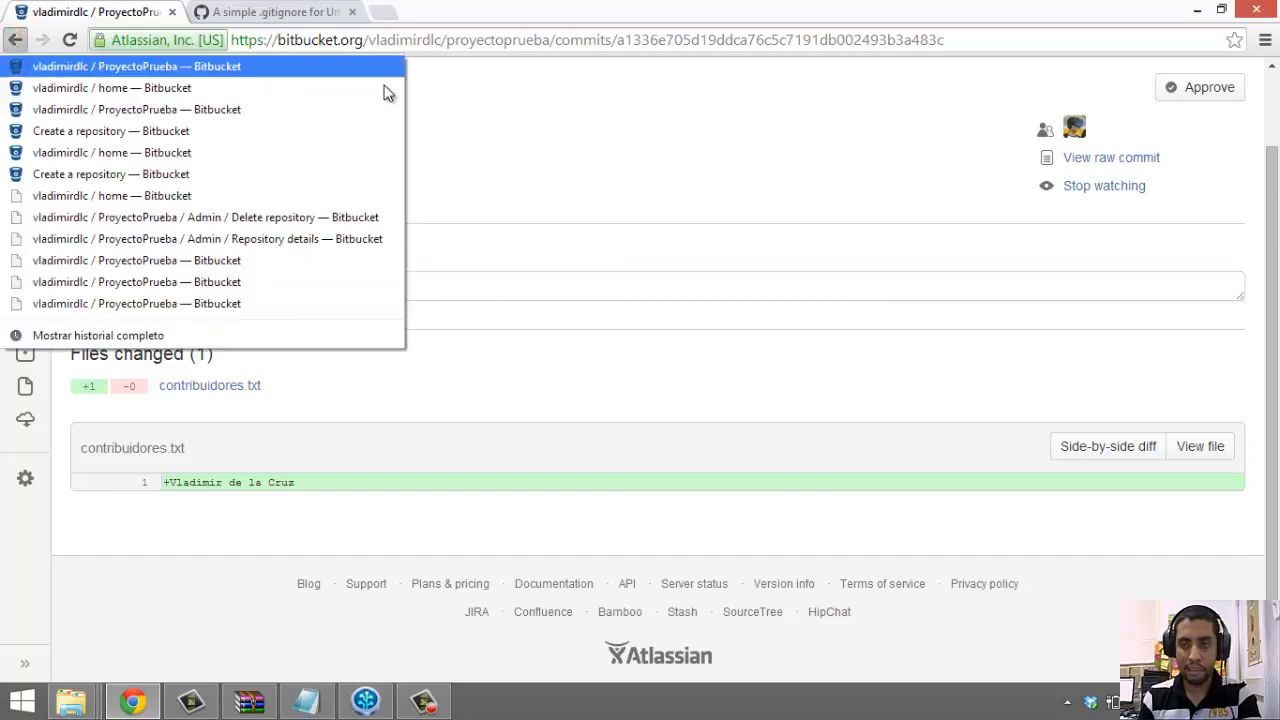
pyautogui.click(675, 152)
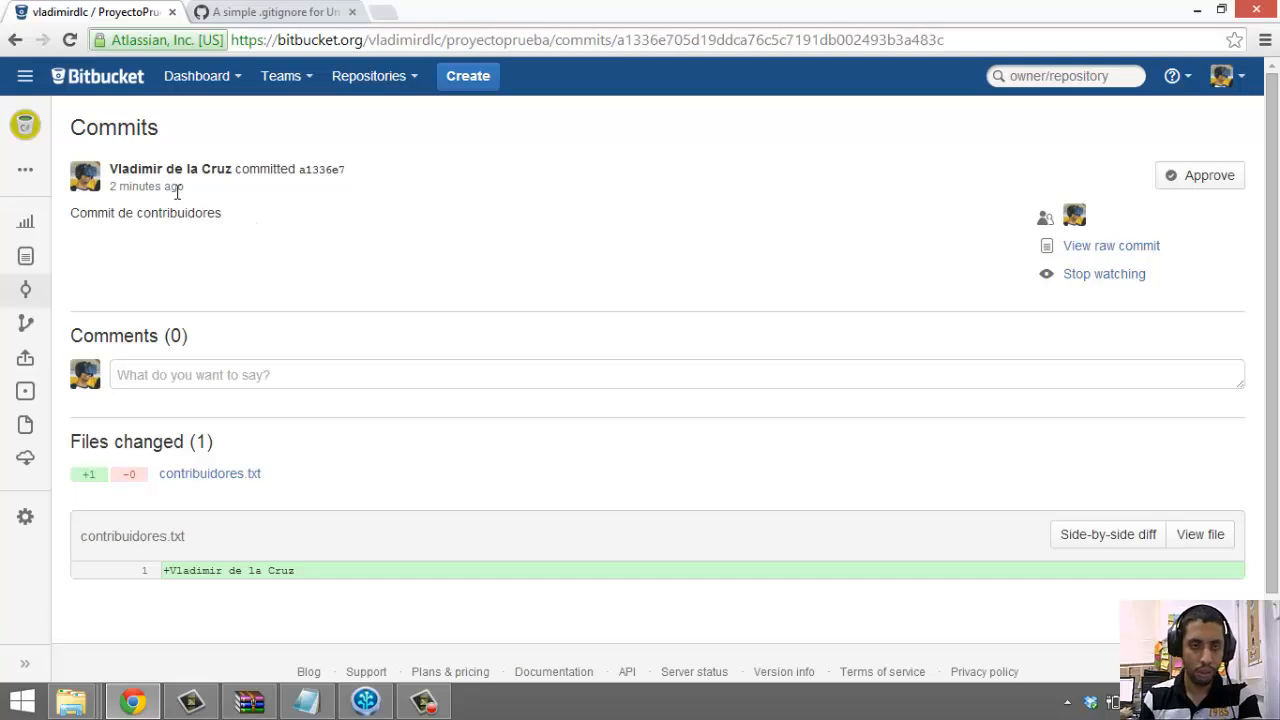
pyautogui.click(15, 40)
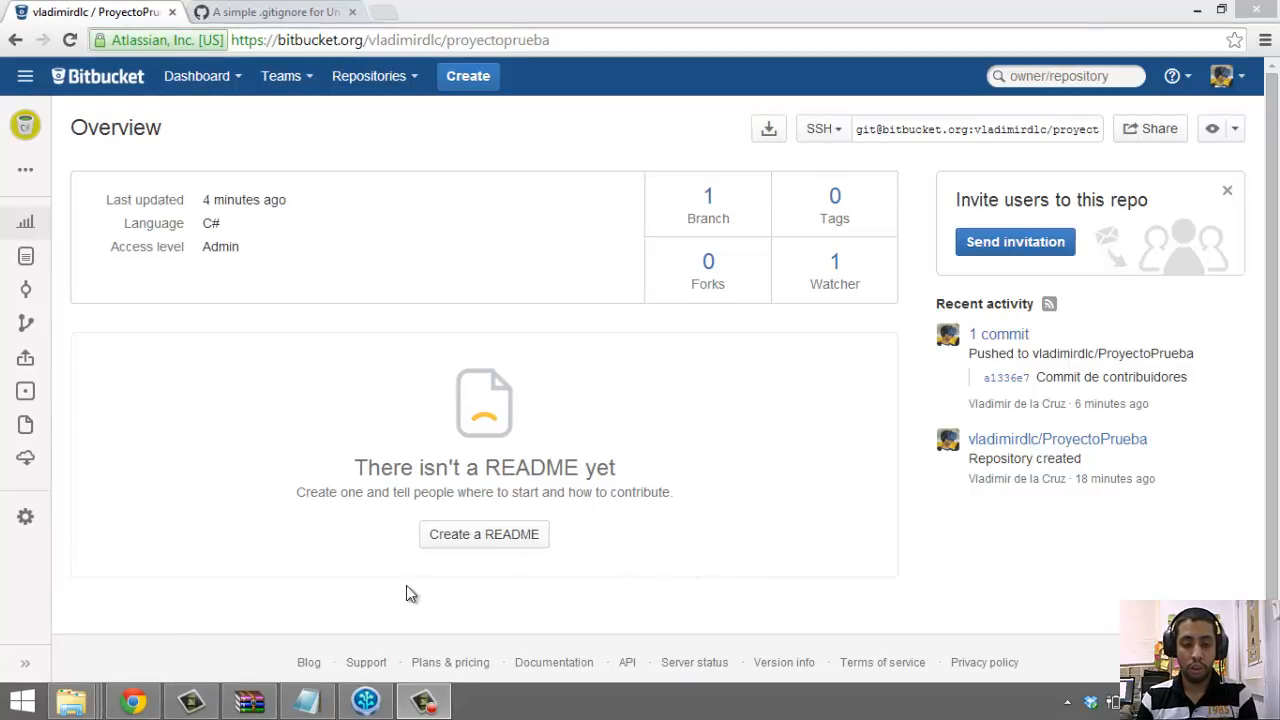
pyautogui.click(365, 700)
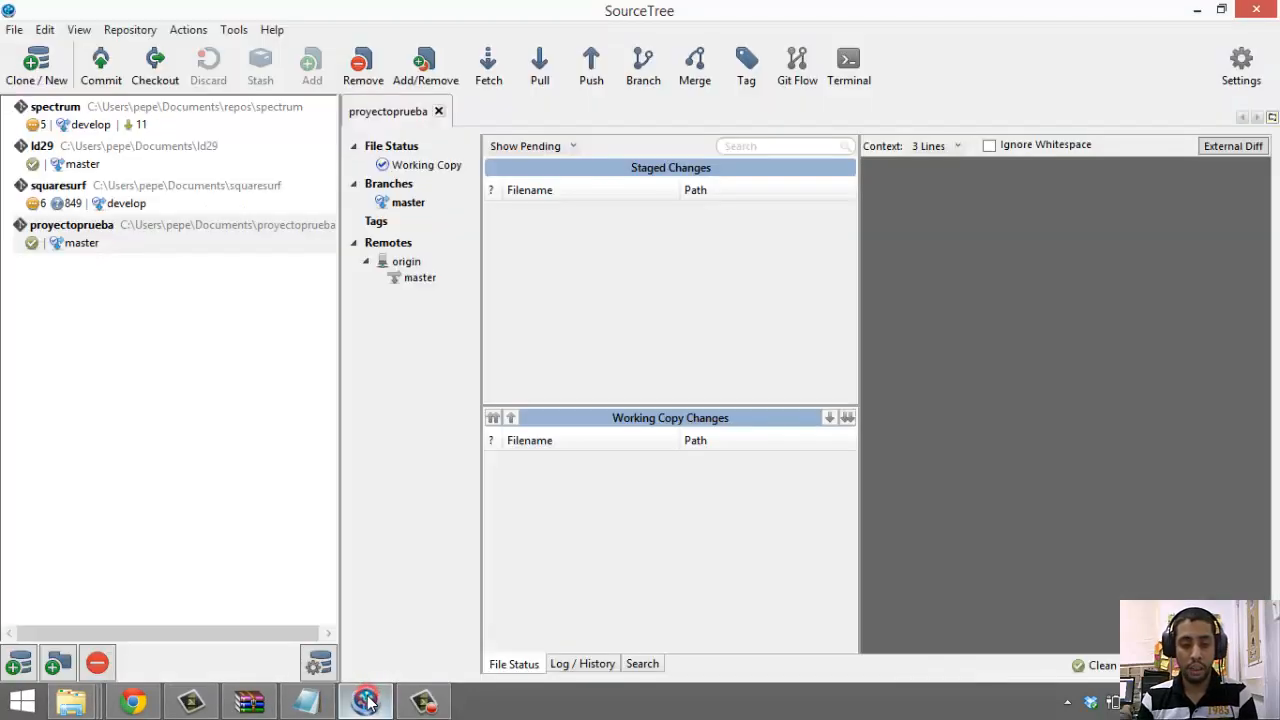
pyautogui.click(302, 703)
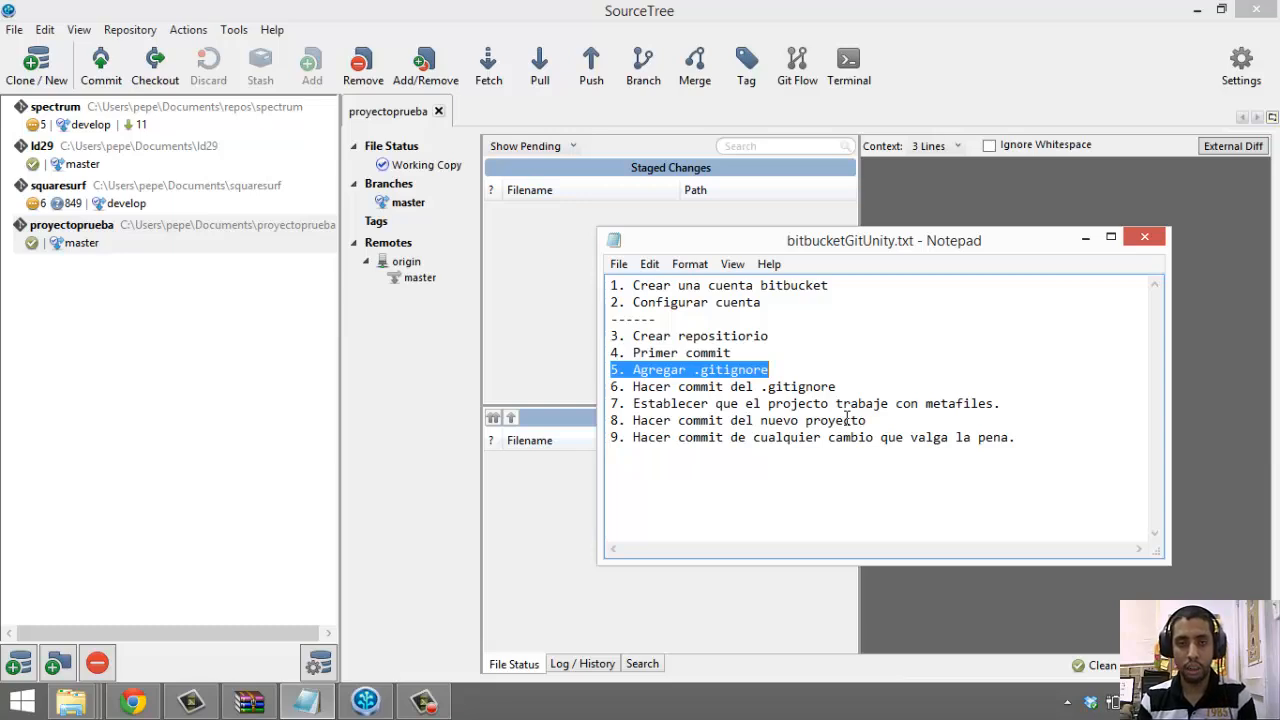
# Open the proyectoprueba repository folder in File Explorer from SourceTree
pyautogui.click(1086, 240)
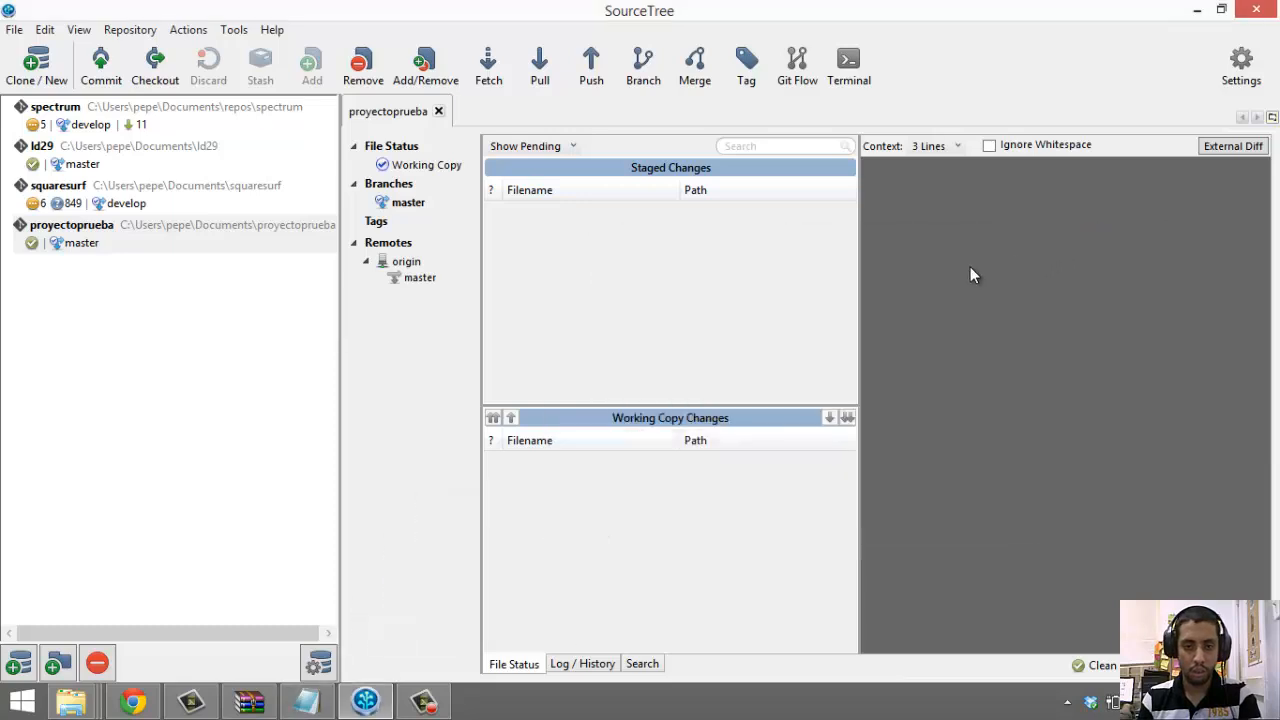
pyautogui.rightClick(170, 248)
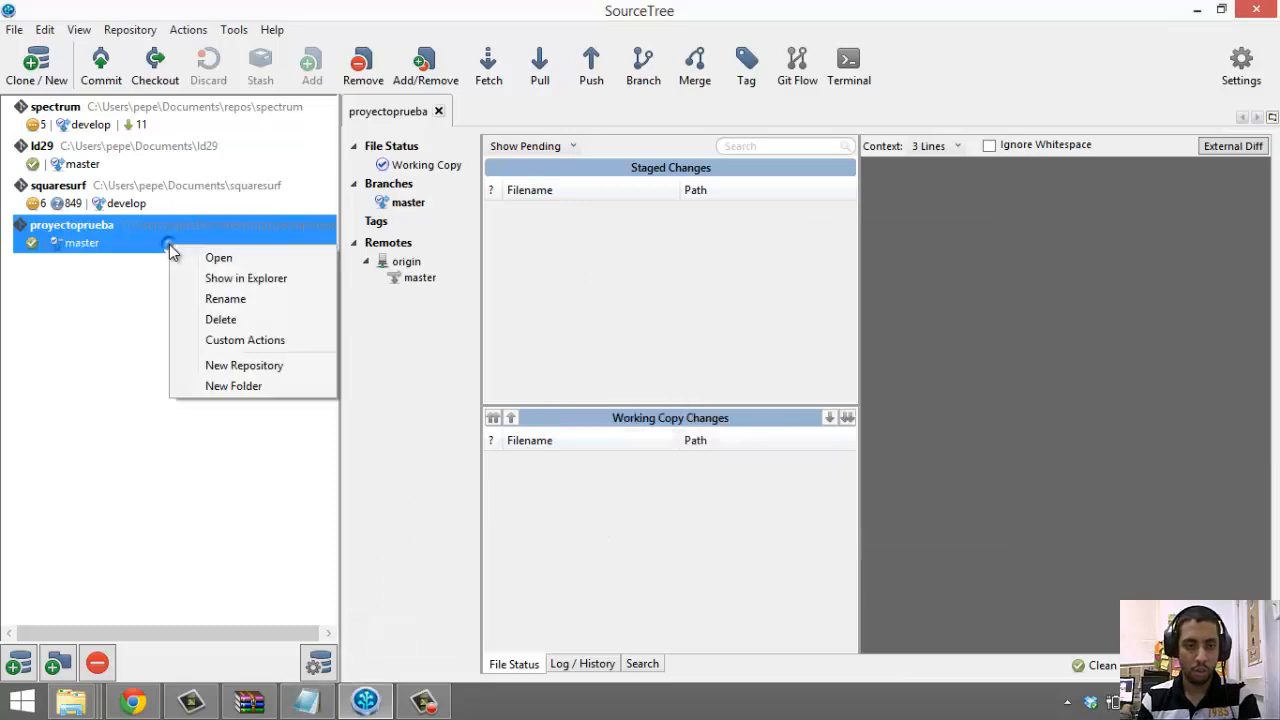
pyautogui.click(268, 288)
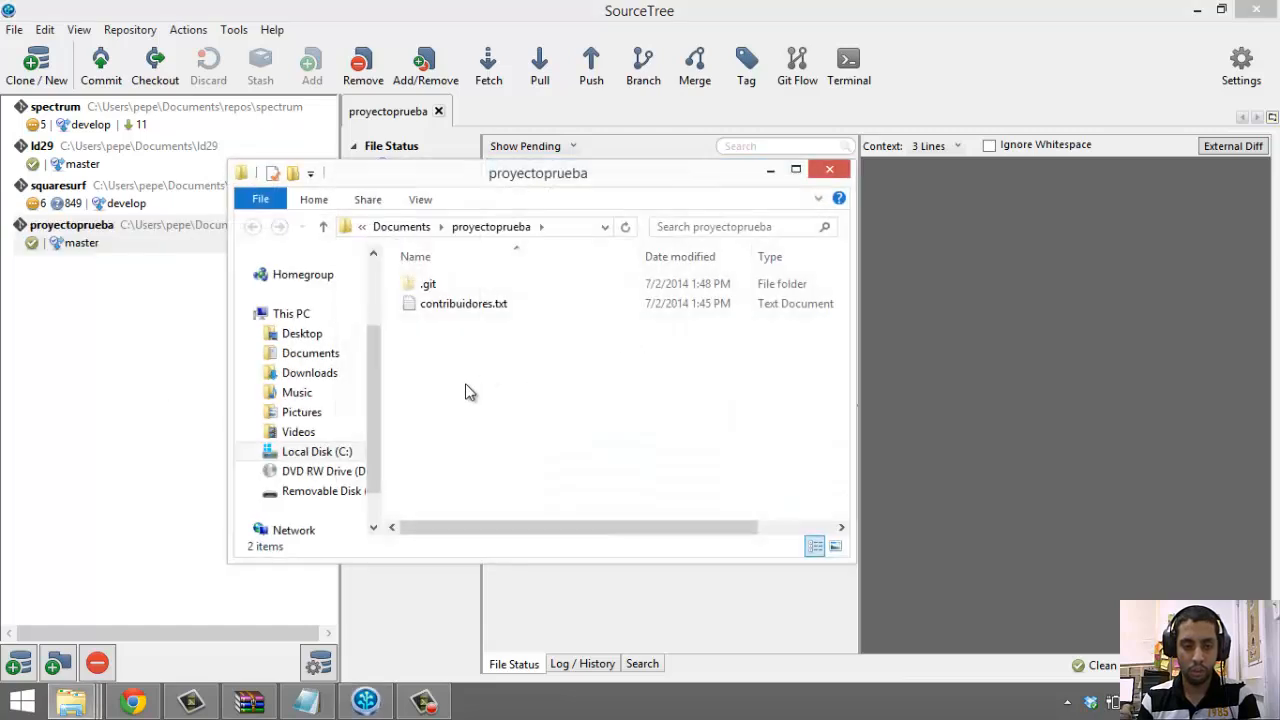
pyautogui.moveTo(563, 444); pyautogui.dragTo(441, 379)
pyautogui.click(468, 308)
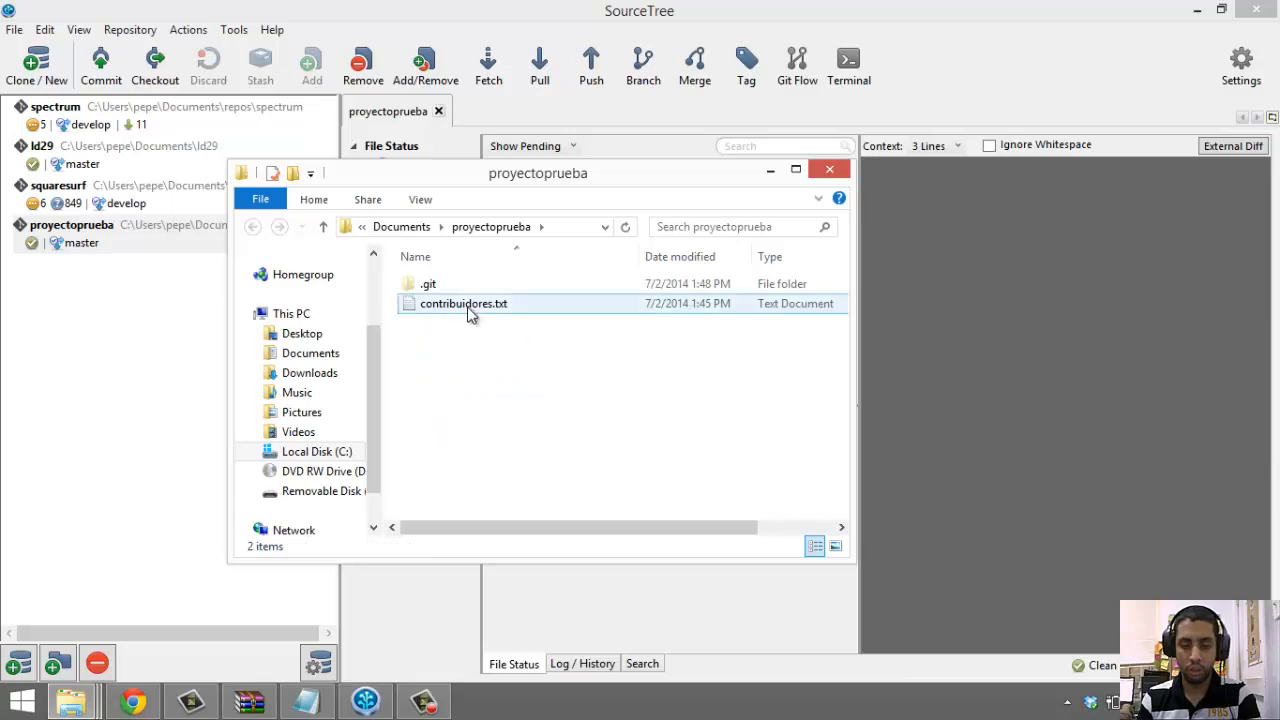
pyautogui.click(465, 344)
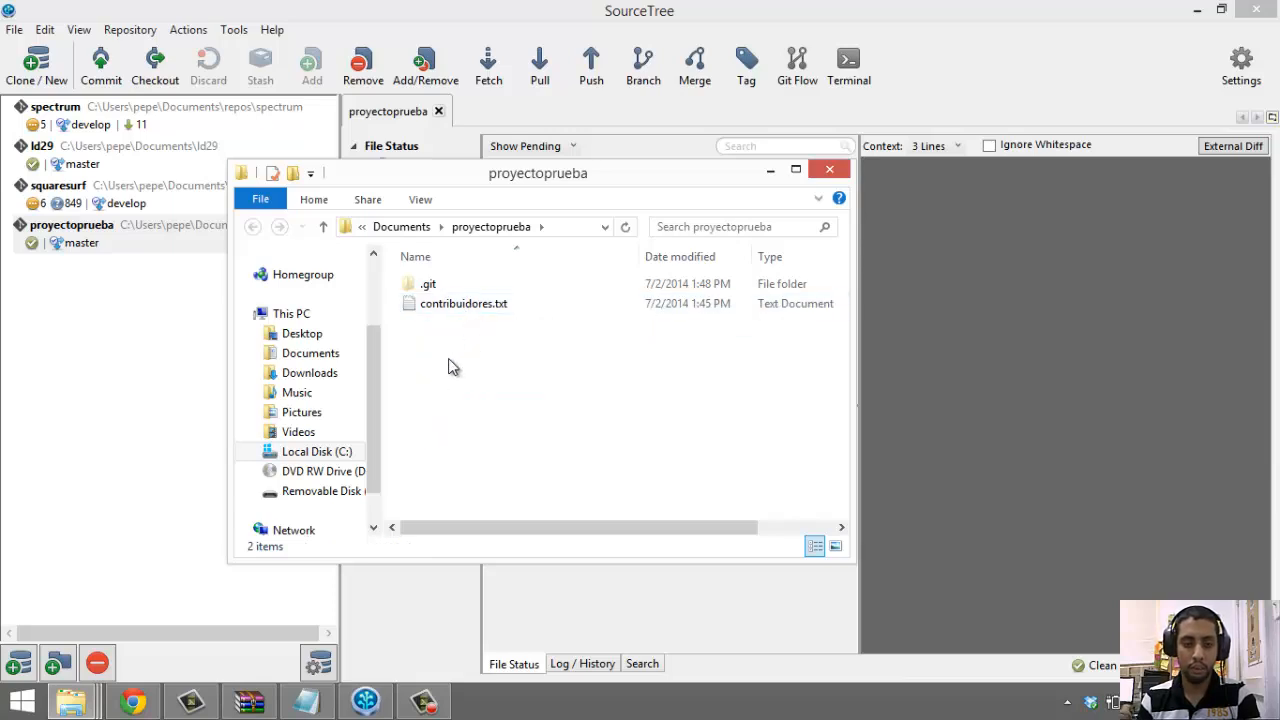
# Create a new text document and try renaming it to .gitignore
pyautogui.rightClick(470, 360)
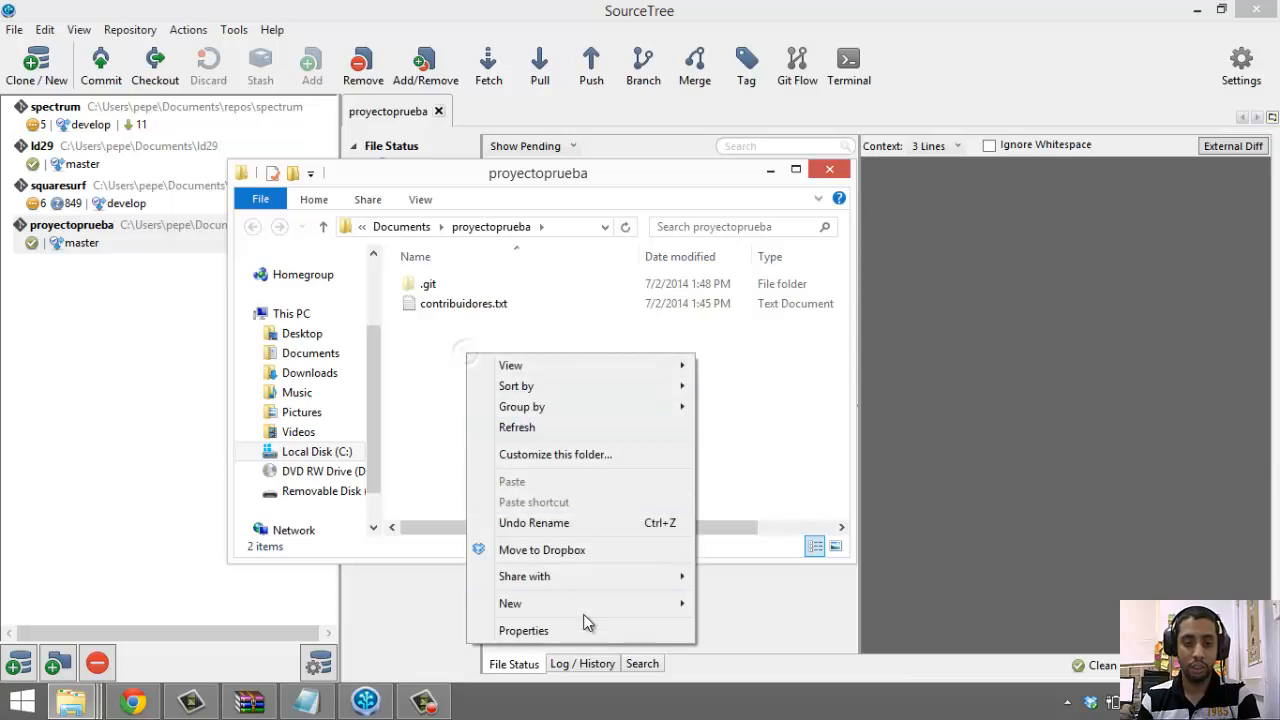
pyautogui.moveTo(589, 605)
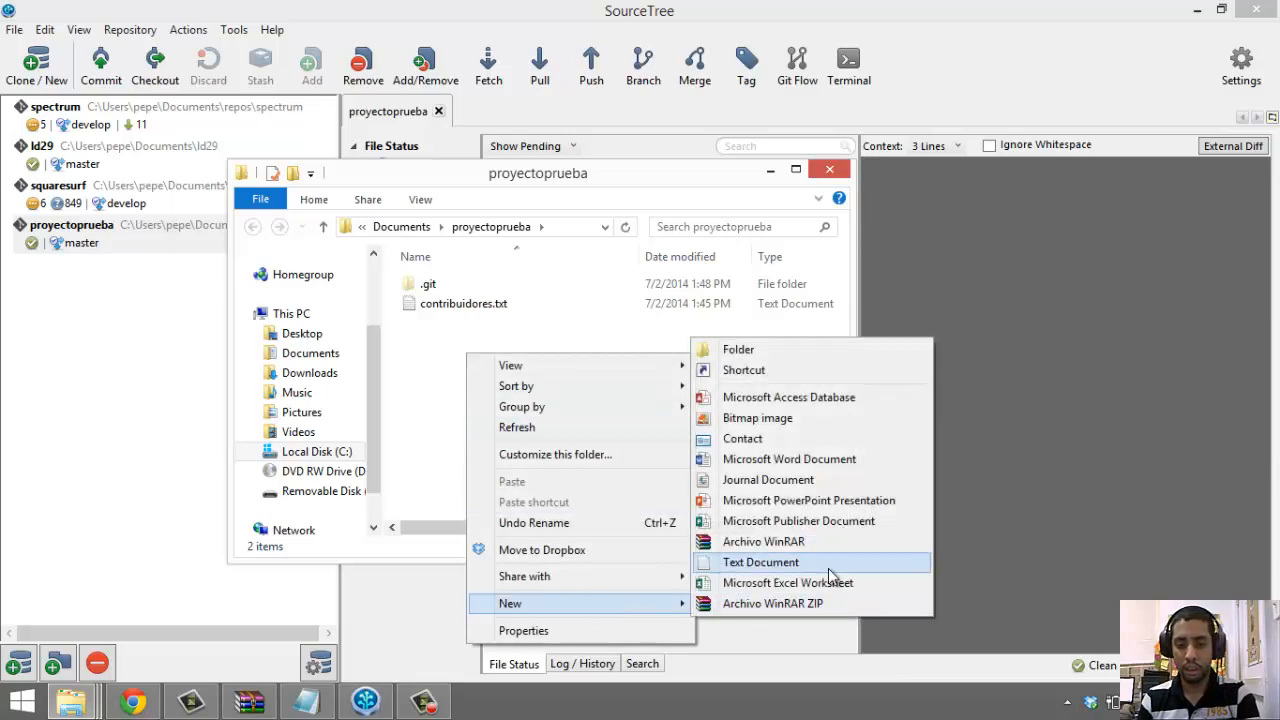
pyautogui.click(826, 565)
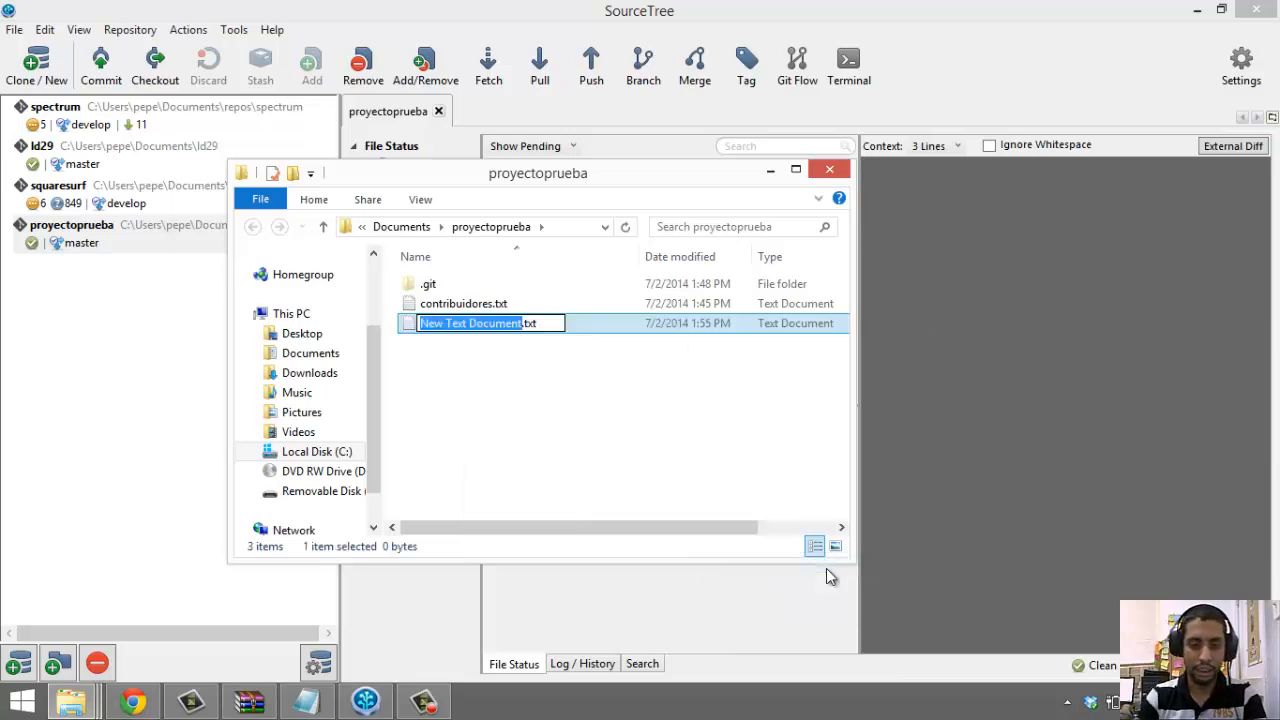
pyautogui.press('Right')
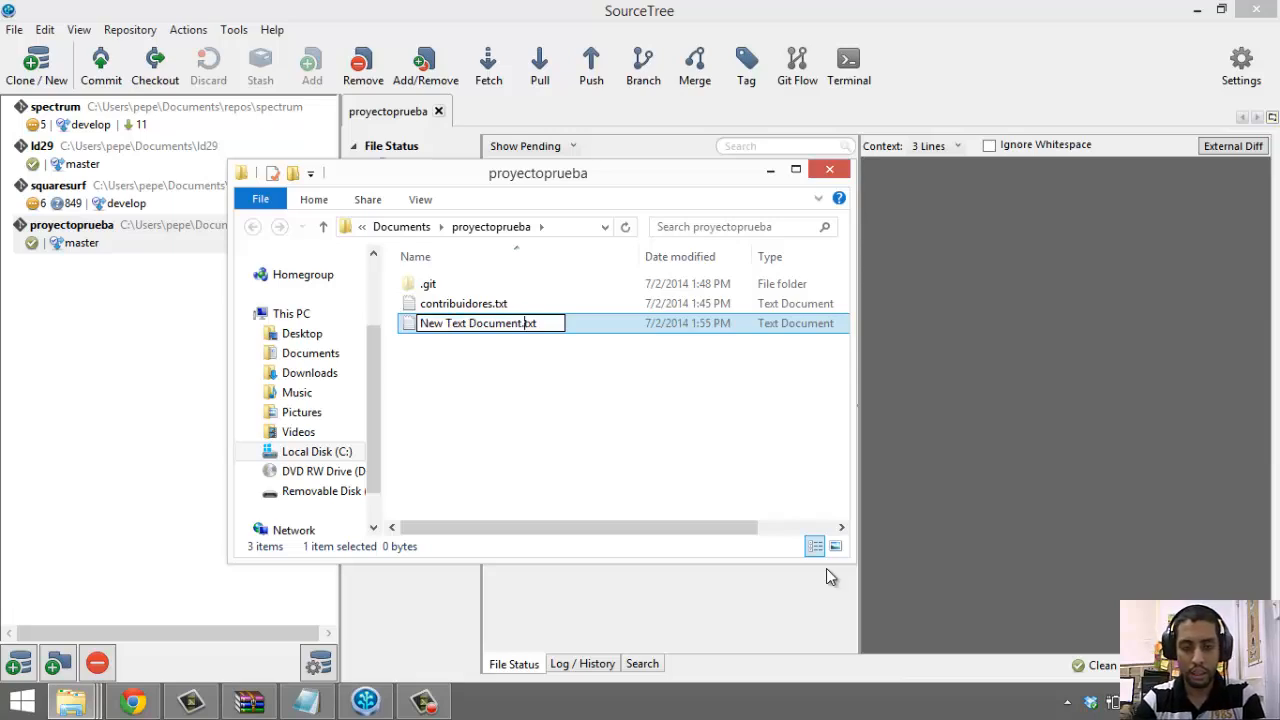
pyautogui.hotkey('shift', 'Left')
pyautogui.hotkey('shift', 'Left')
pyautogui.hotkey('shift', 'Left')
pyautogui.hotkey('shift', 'Left')
pyautogui.hotkey('shift', 'Left')
pyautogui.hotkey('shift', 'Left')
pyautogui.hotkey('shift', 'Left')
pyautogui.hotkey('shift', 'Left')
pyautogui.hotkey('shift', 'Left')
pyautogui.hotkey('shift', 'Left')
pyautogui.hotkey('shift', 'Left')
pyautogui.hotkey('shift', 'Left')
pyautogui.hotkey('shift', 'Left')
pyautogui.hotkey('shift', 'Left')
pyautogui.hotkey('shift', 'Left')
pyautogui.hotkey('shift', 'Left')
pyautogui.hotkey('shift', 'Left')
pyautogui.hotkey('shift', 'Left')
pyautogui.hotkey('shift', 'Left')
pyautogui.hotkey('shift', 'Left')
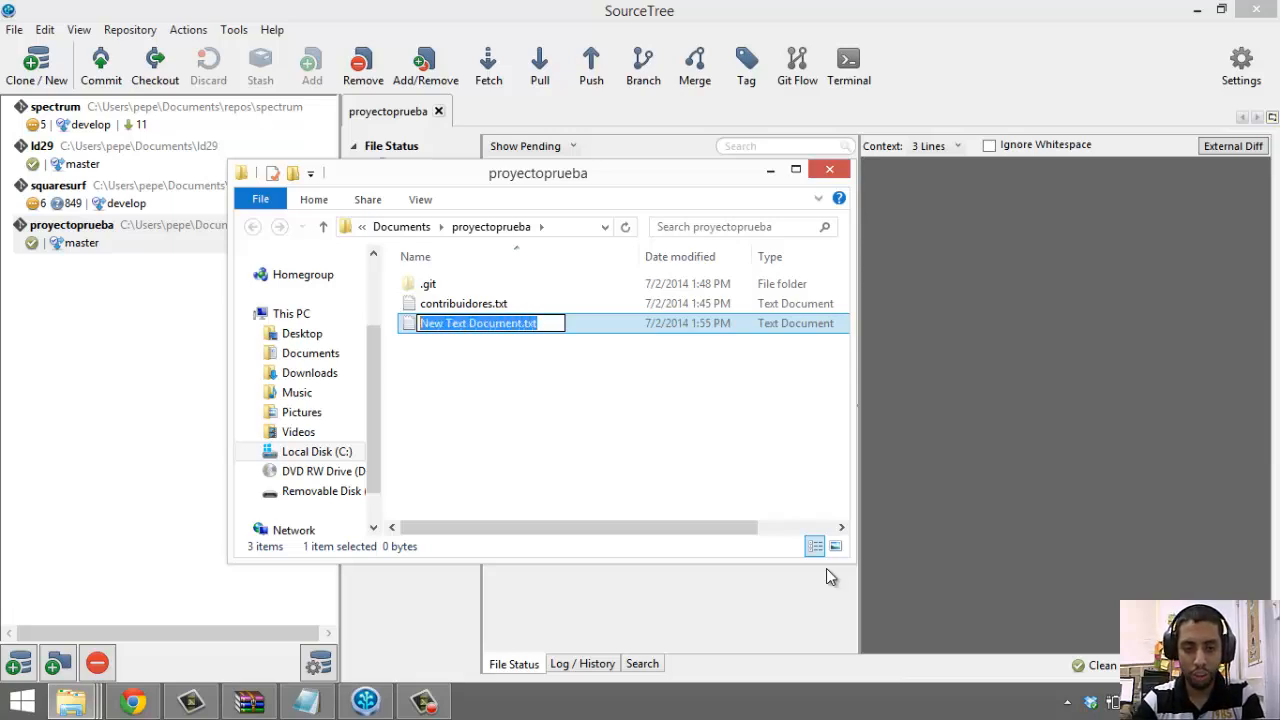
pyautogui.write('.git')
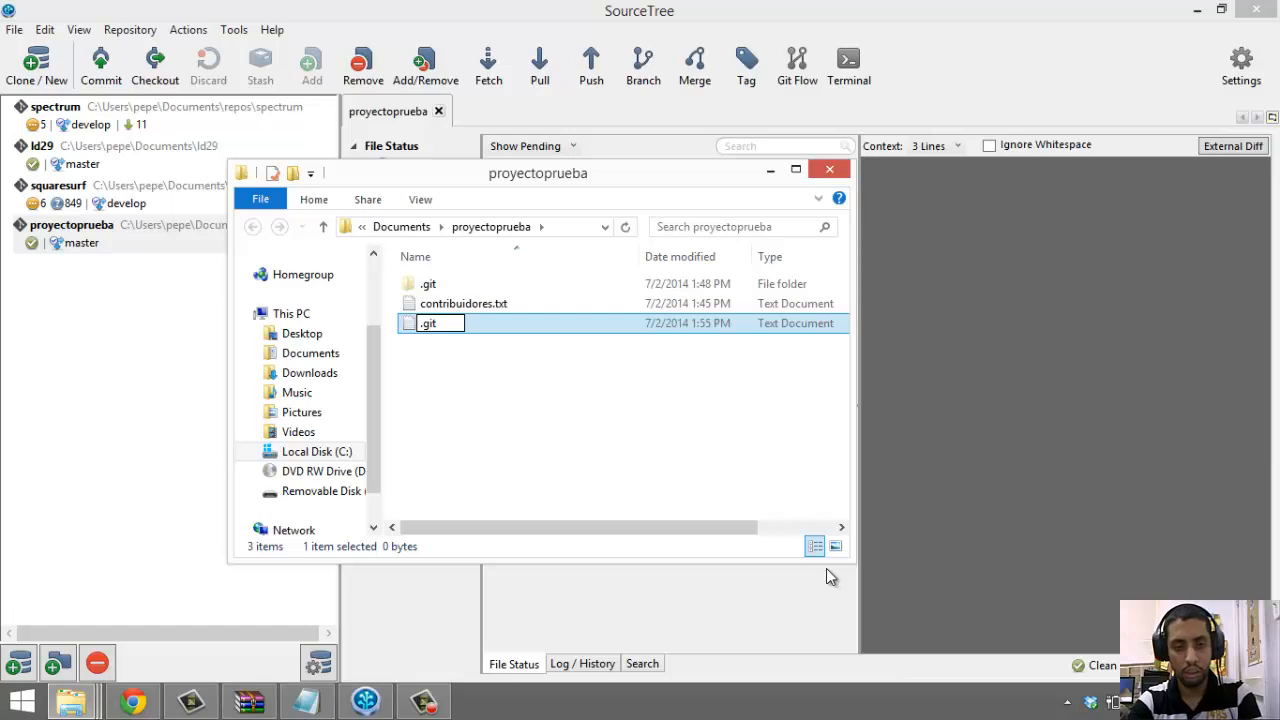
pyautogui.write('ignore')
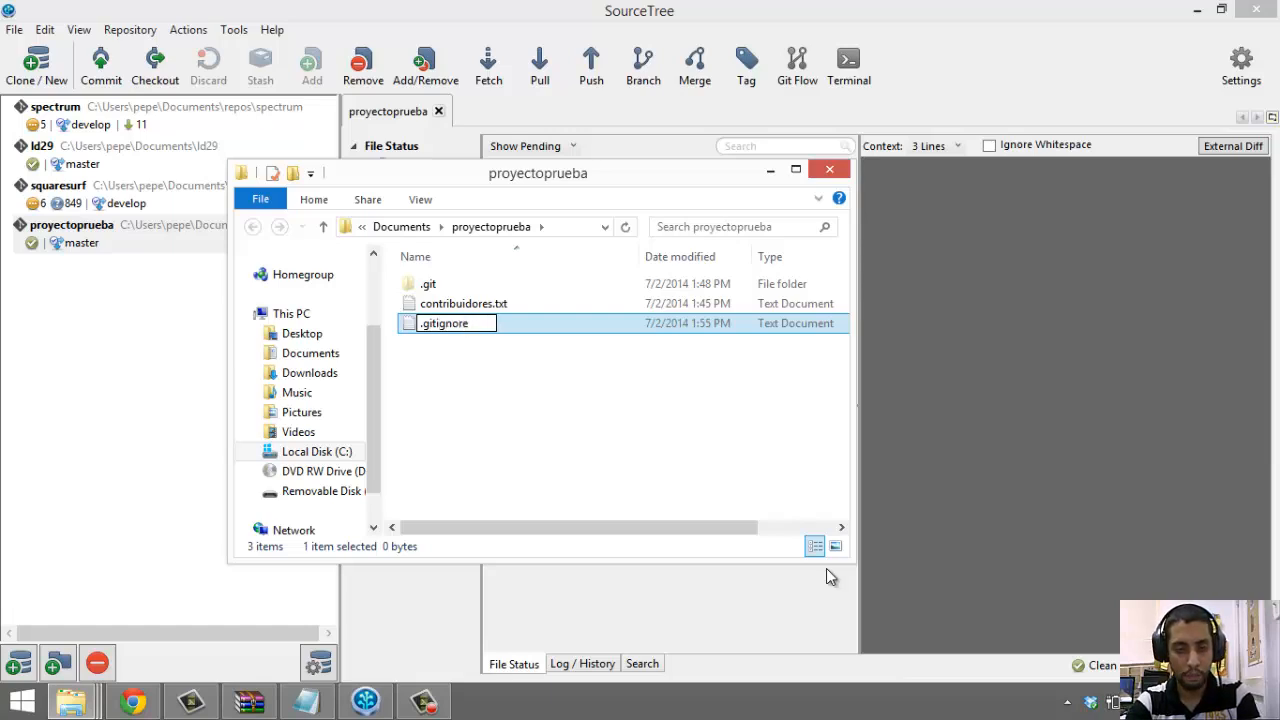
pyautogui.press('Return')
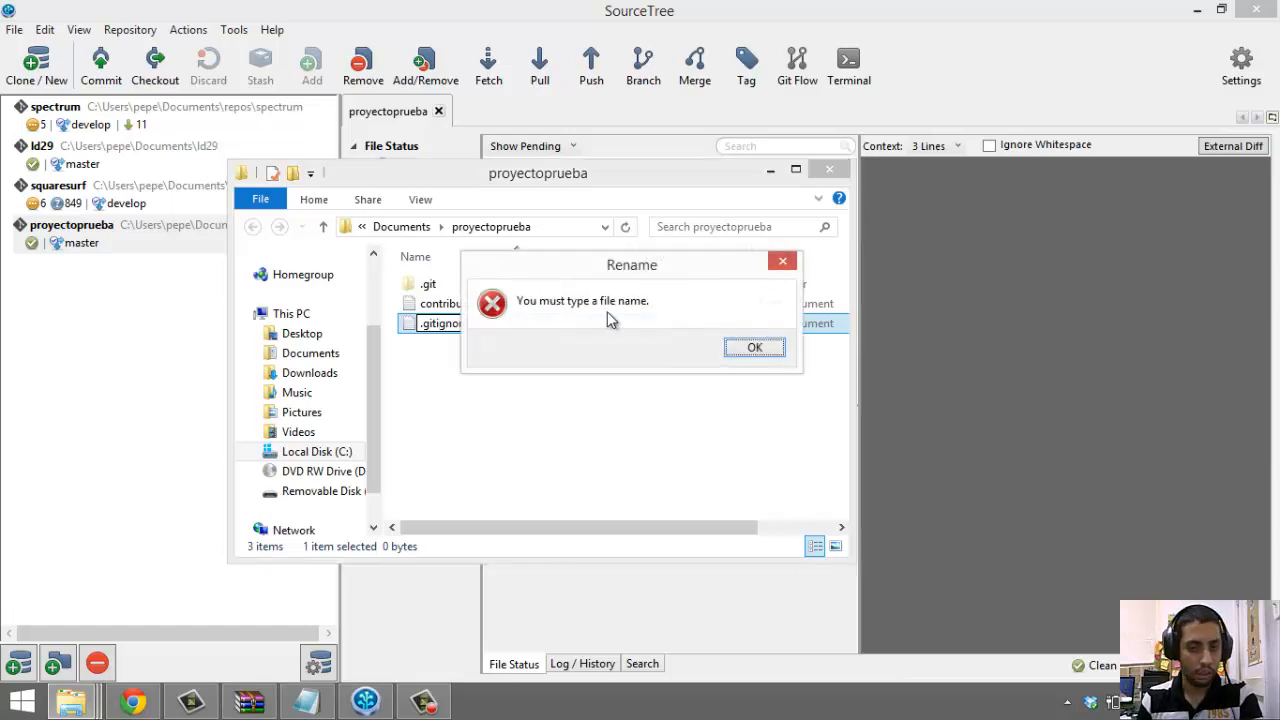
# Dismiss the file name error and delete the new text document
pyautogui.moveTo(677, 283); pyautogui.dragTo(769, 433)
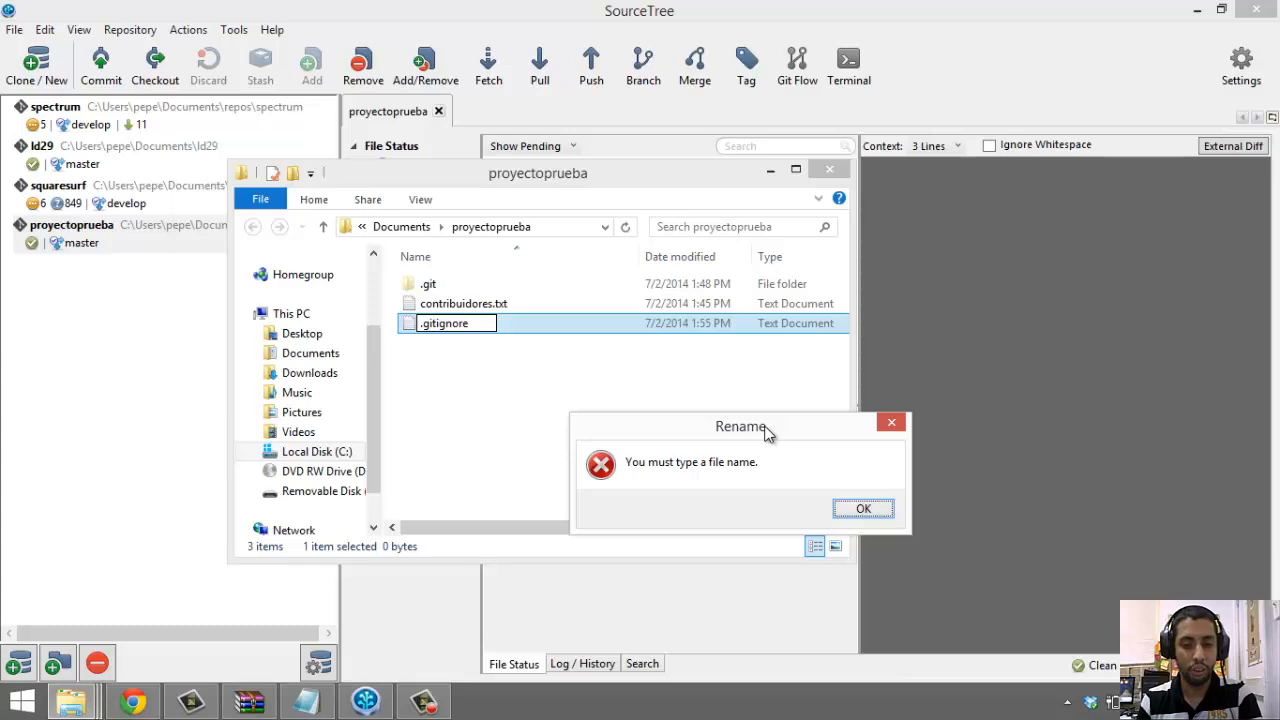
pyautogui.moveTo(767, 430); pyautogui.dragTo(769, 441)
pyautogui.click(866, 518)
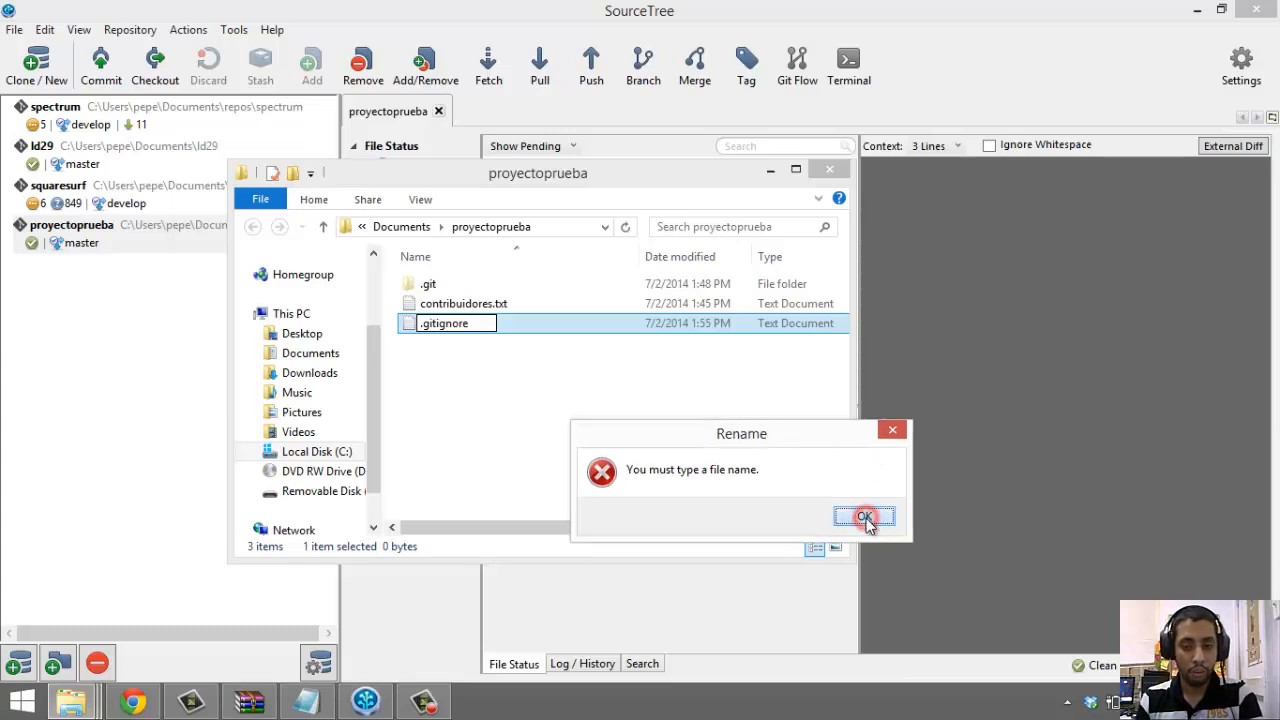
pyautogui.click(866, 519)
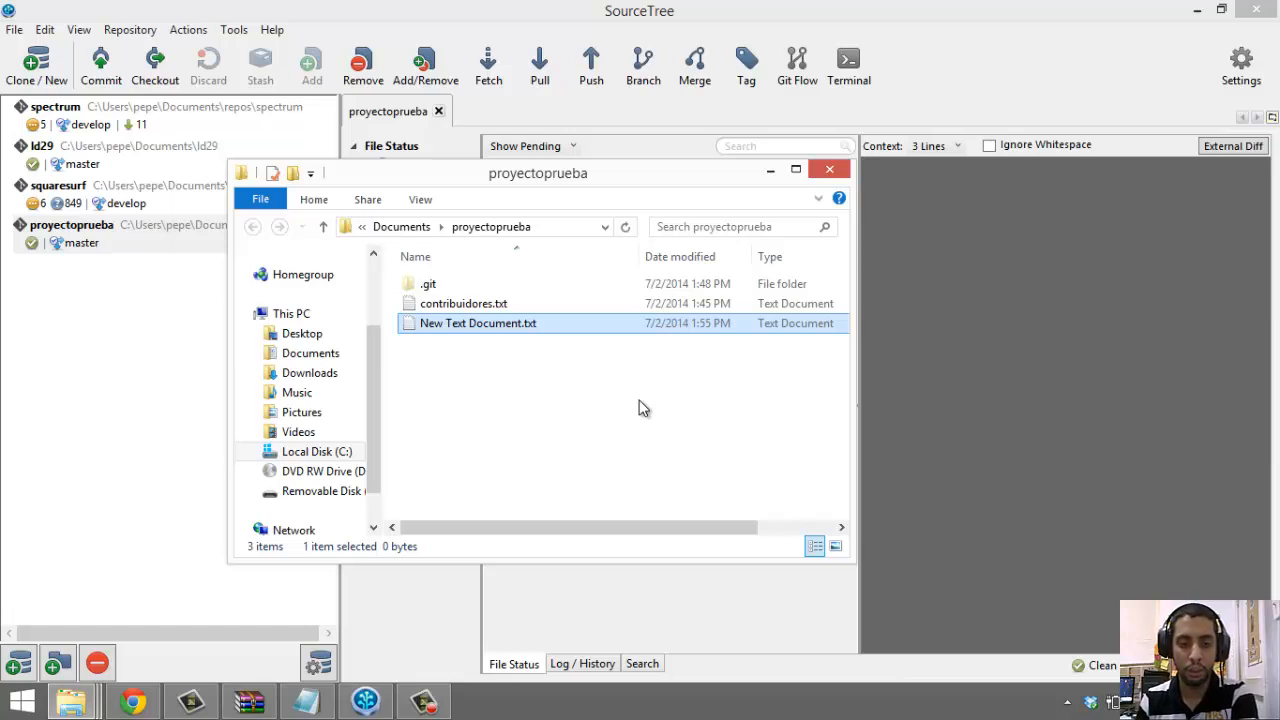
pyautogui.press('Delete')
# Switch to the Unity .gitignore gist tab and select its address
pyautogui.click(133, 702)
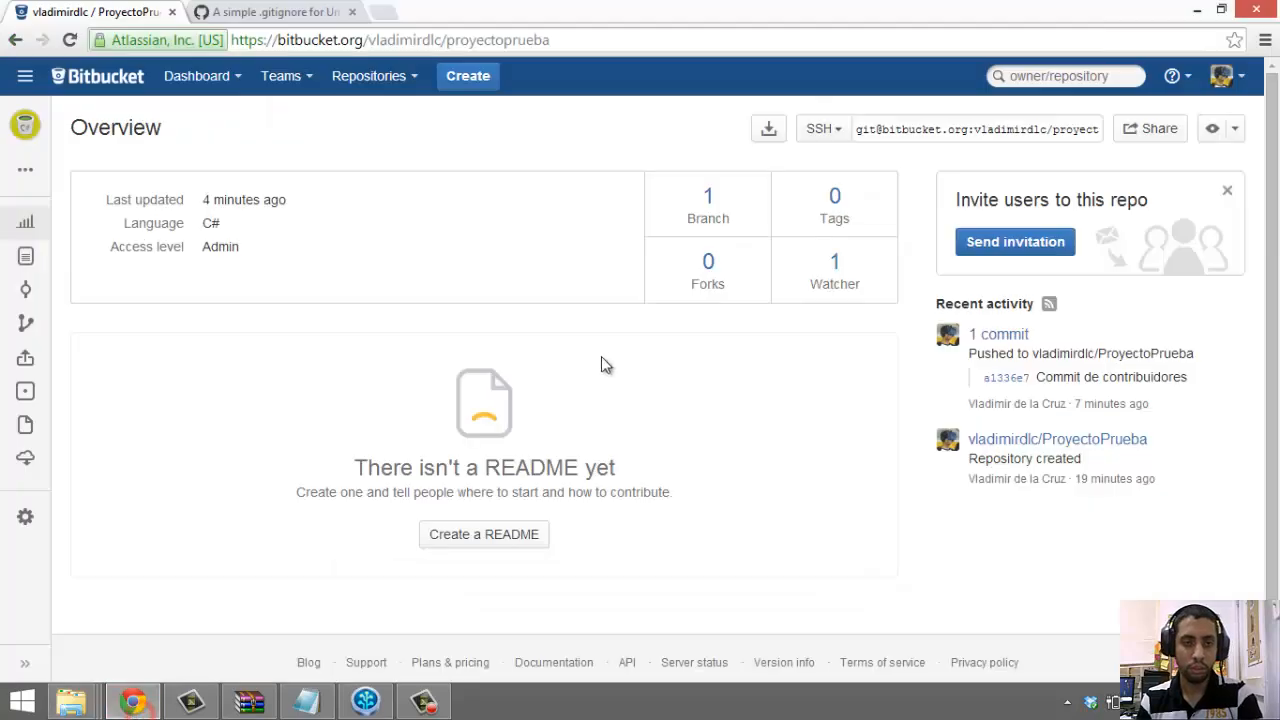
pyautogui.click(292, 8)
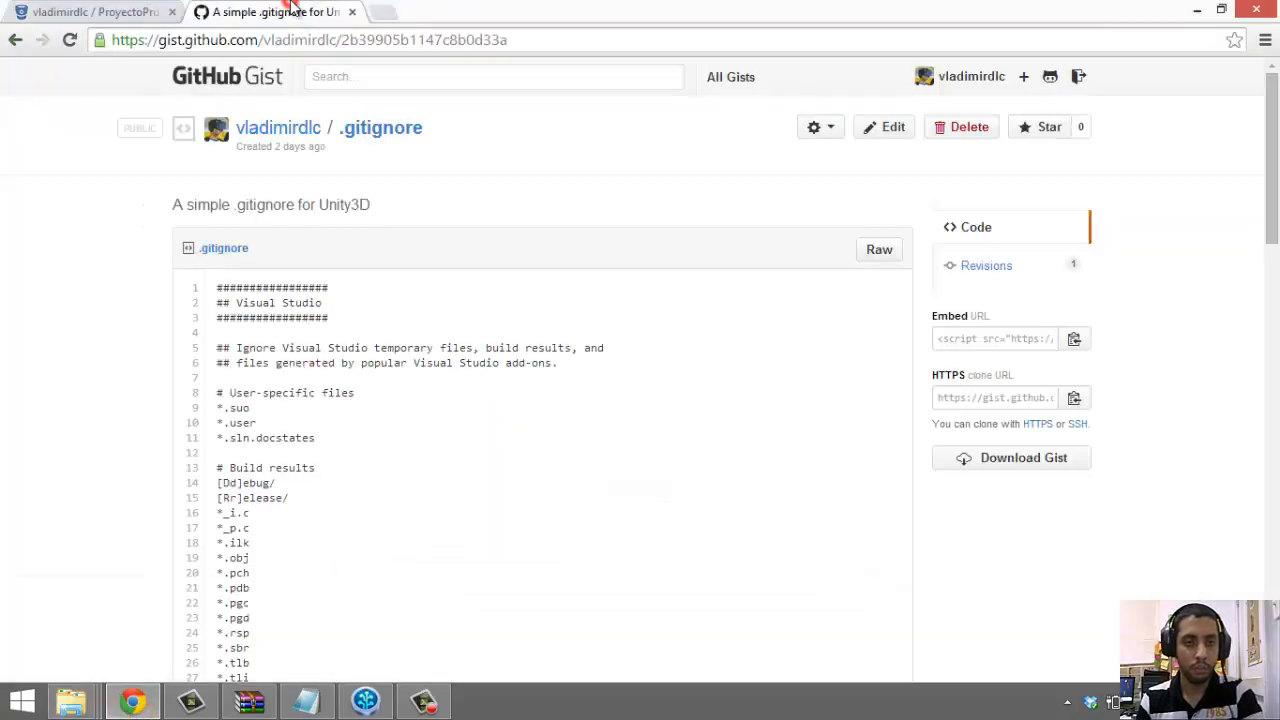
pyautogui.scroll(-1, 523, 343)
pyautogui.scroll(1, 526, 225)
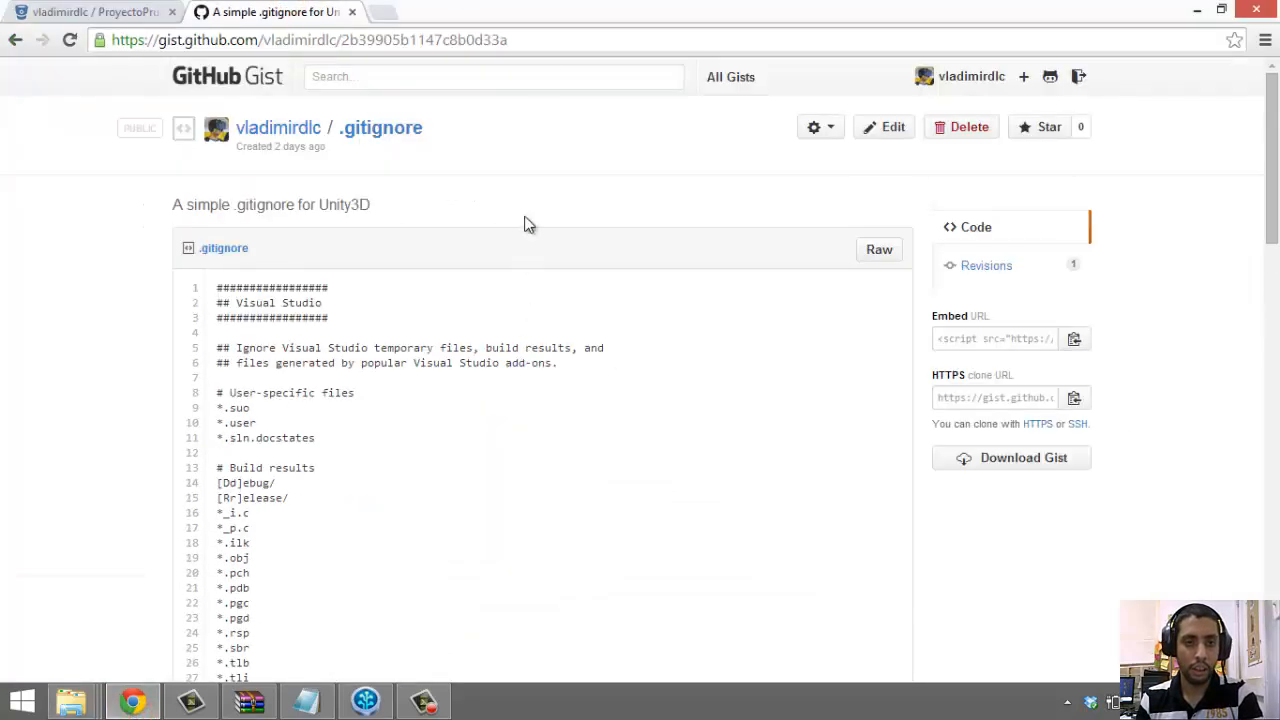
pyautogui.doubleClick(596, 36)
pyautogui.tripleClick(594, 35)
pyautogui.hotkey('ctrl', 'c')
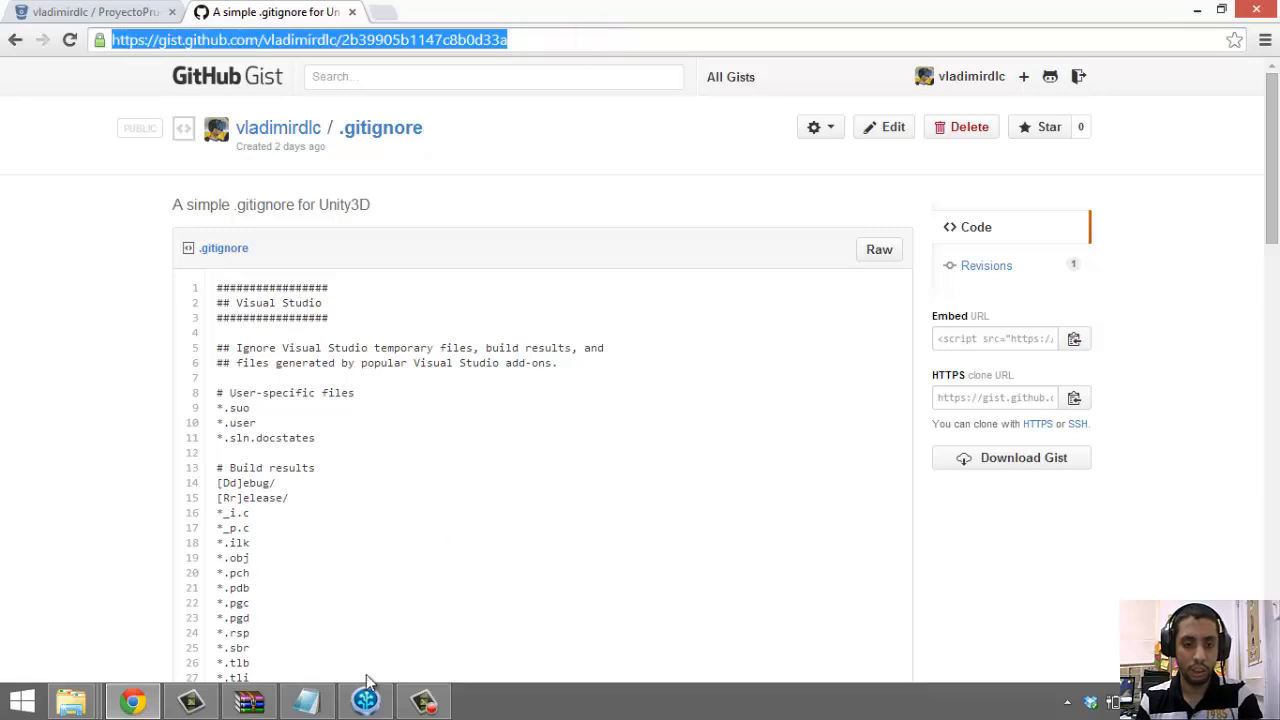
# Paste the gist address on a new line below step 5 in the bitbucketGitUnity notes
pyautogui.click(306, 701)
pyautogui.click(849, 509)
pyautogui.click(896, 356)
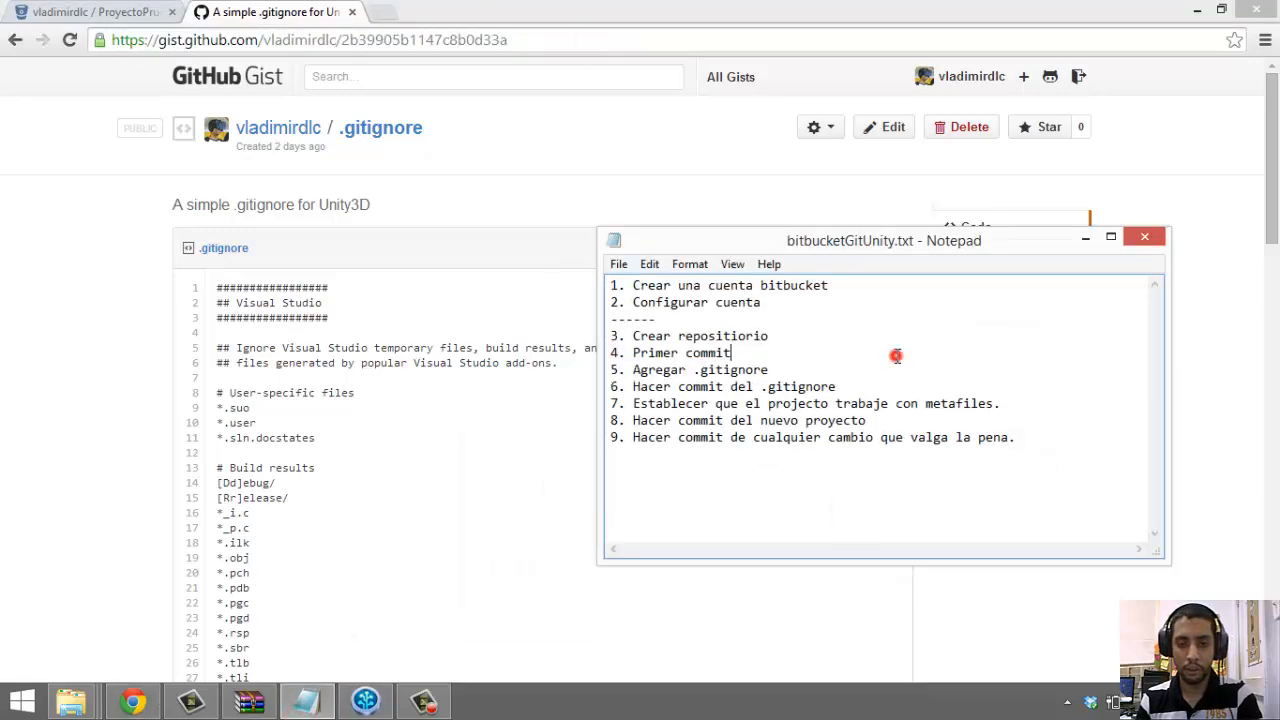
pyautogui.click(893, 369)
pyautogui.press('Return')
pyautogui.hotkey('ctrl', 'v')
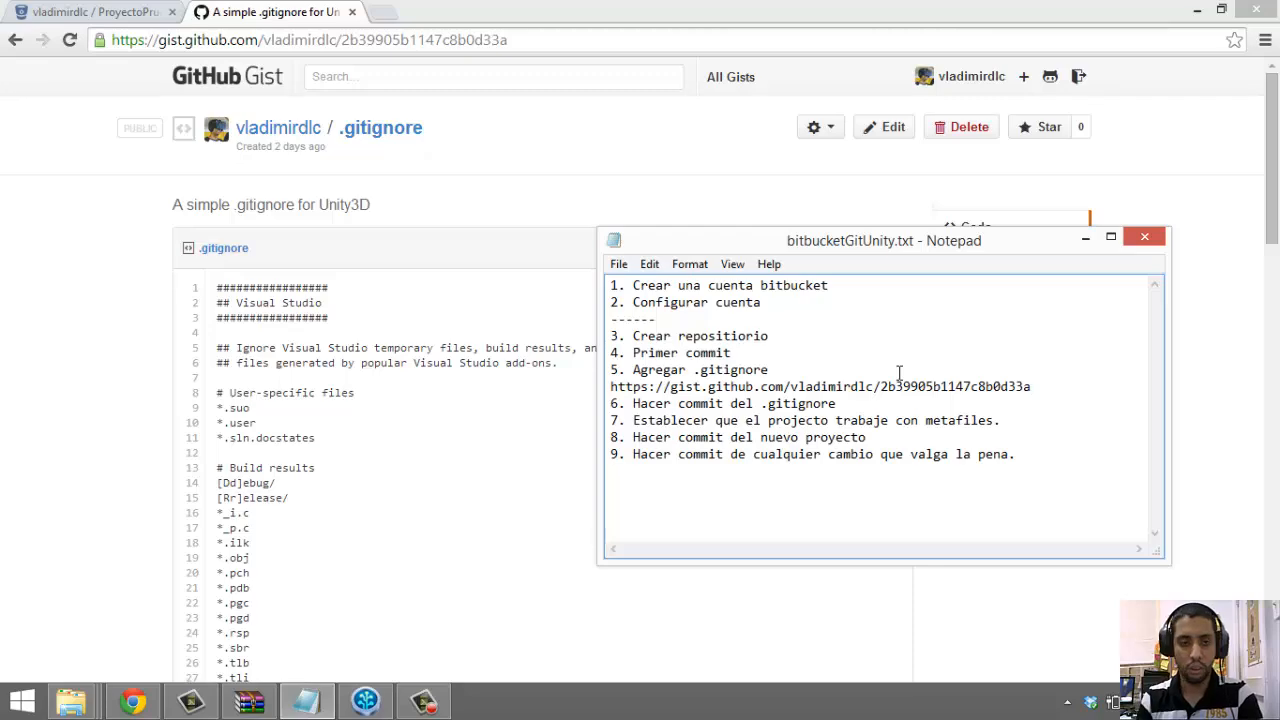
# Scroll through the gist's .gitignore, highlighting lines 2–11
pyautogui.click(546, 243)
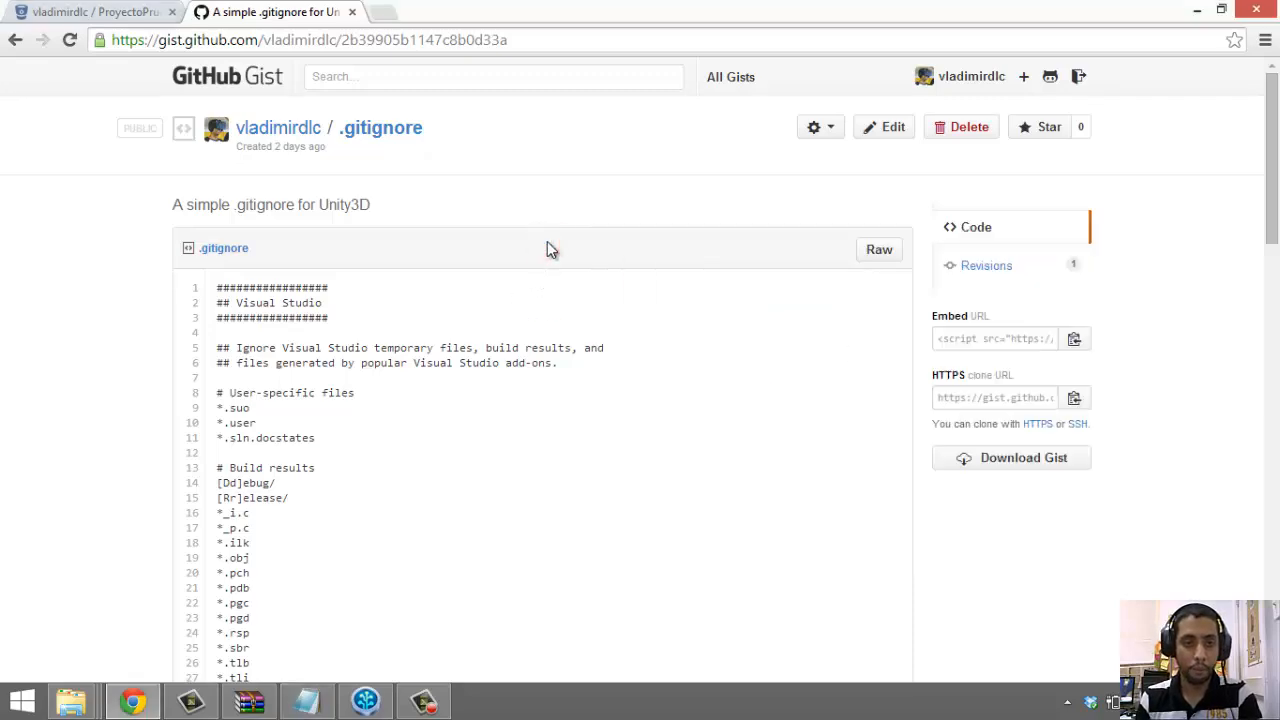
pyautogui.scroll(-3, 547, 241)
pyautogui.scroll(2, 547, 250)
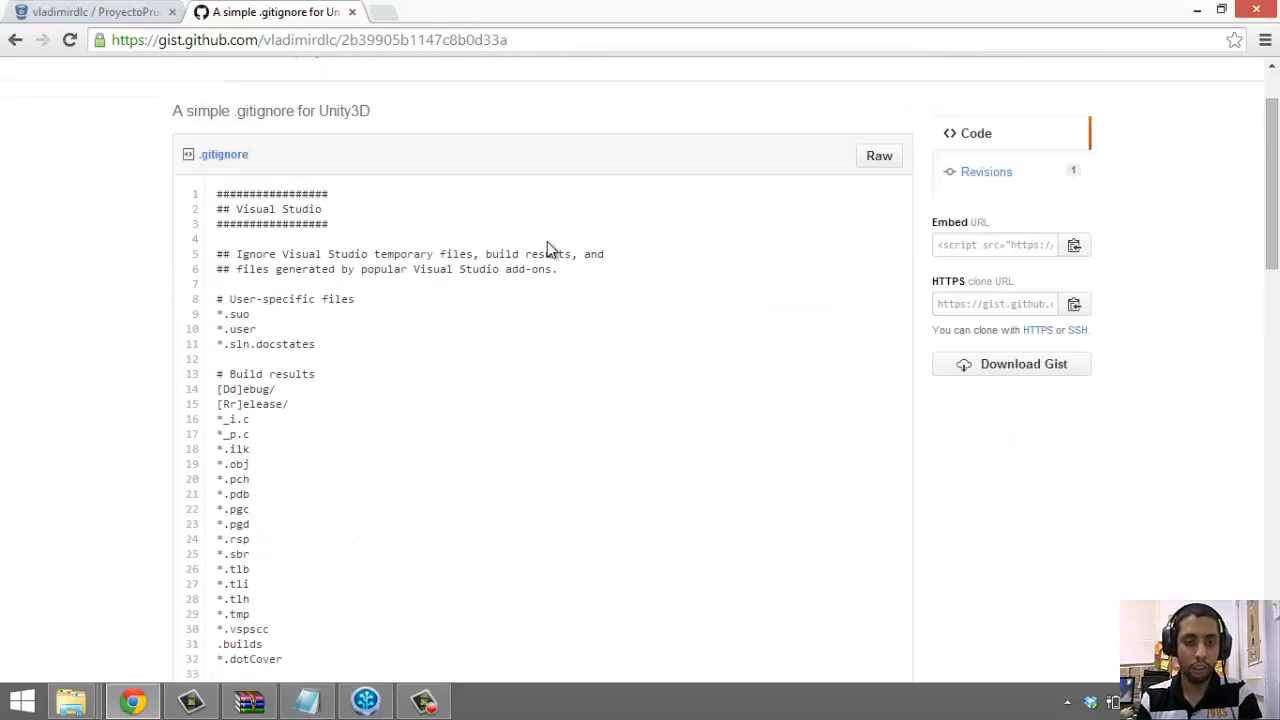
pyautogui.scroll(1, 548, 250)
pyautogui.scroll(-3, 547, 242)
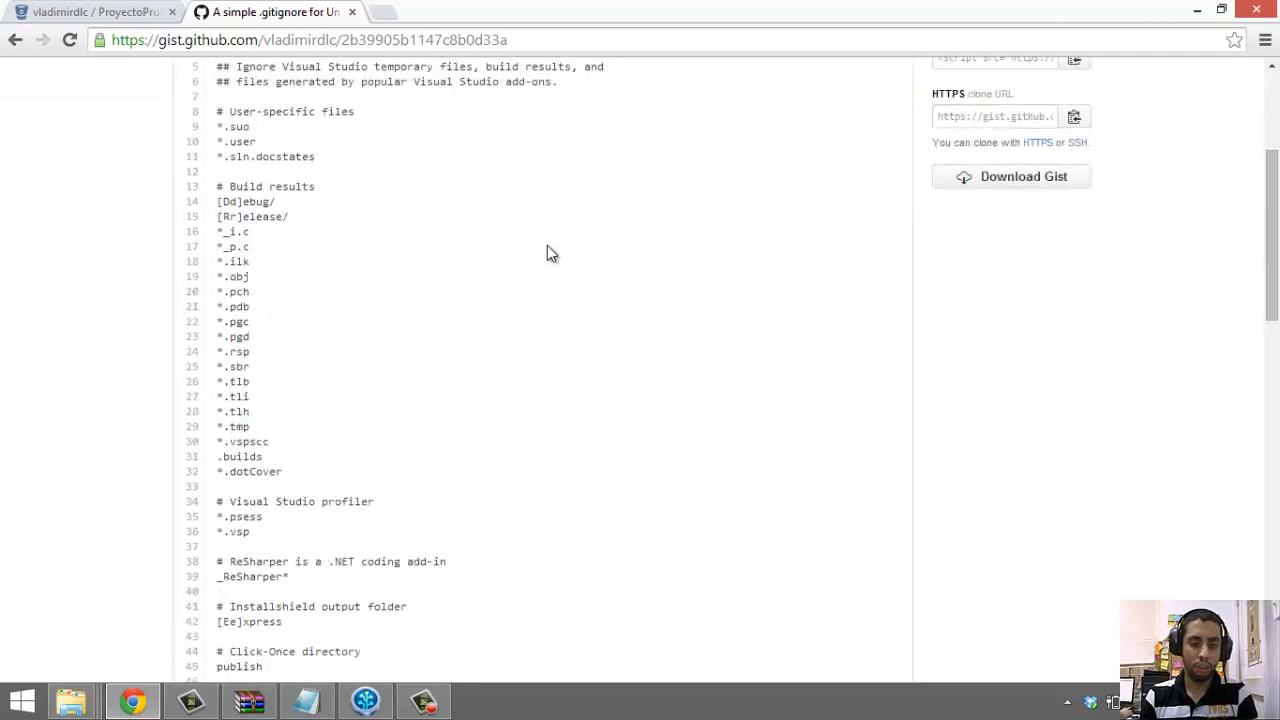
pyautogui.scroll(-2, 547, 245)
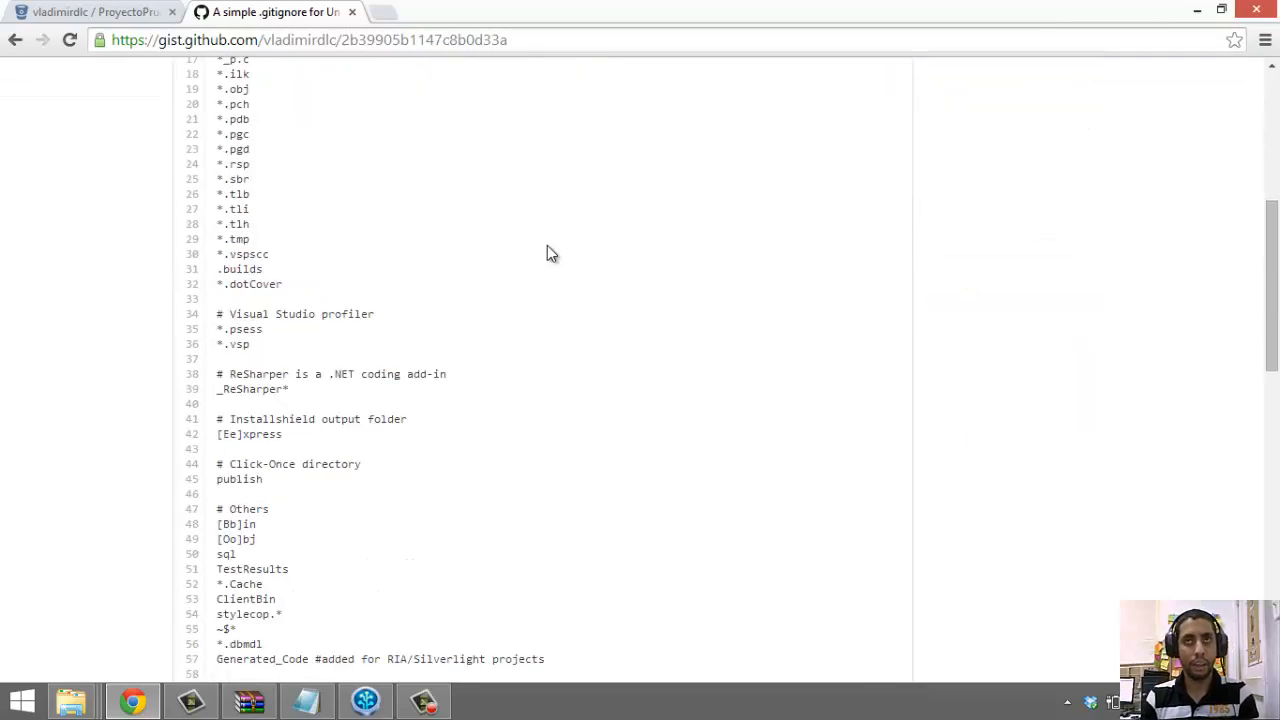
pyautogui.scroll(-5, 548, 252)
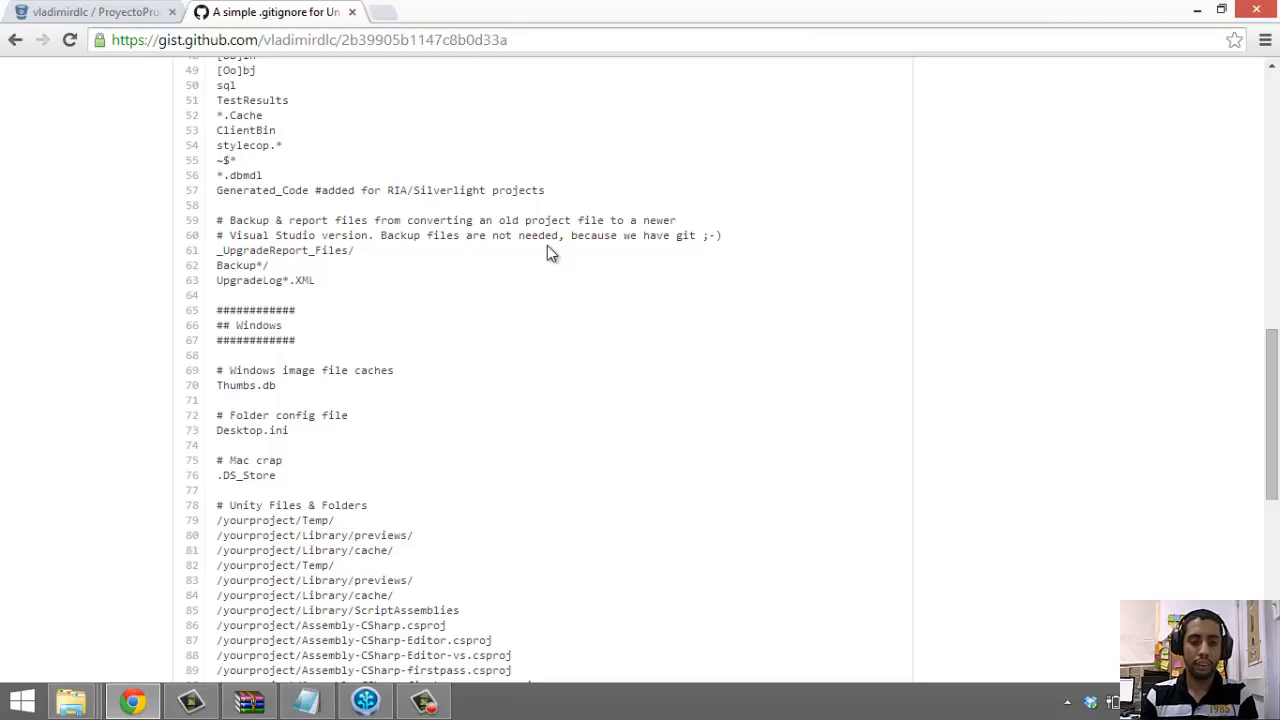
pyautogui.scroll(-4, 548, 252)
pyautogui.scroll(6, 548, 255)
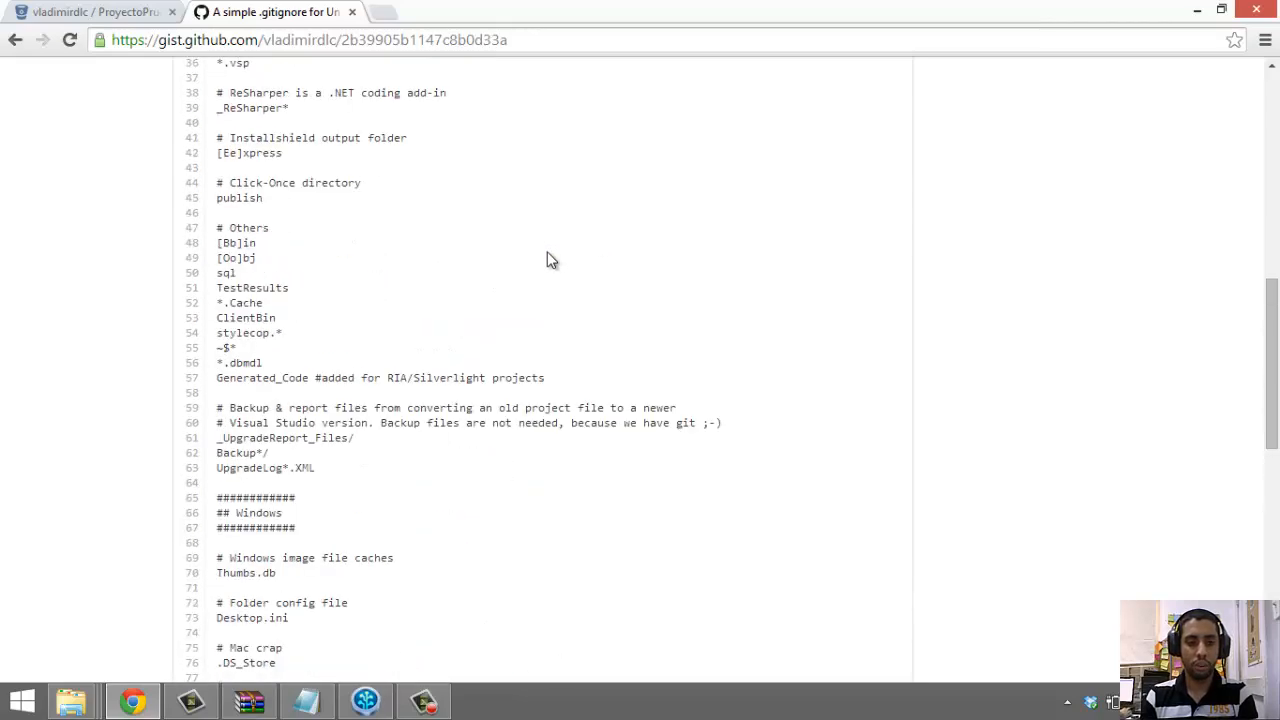
pyautogui.scroll(8, 547, 259)
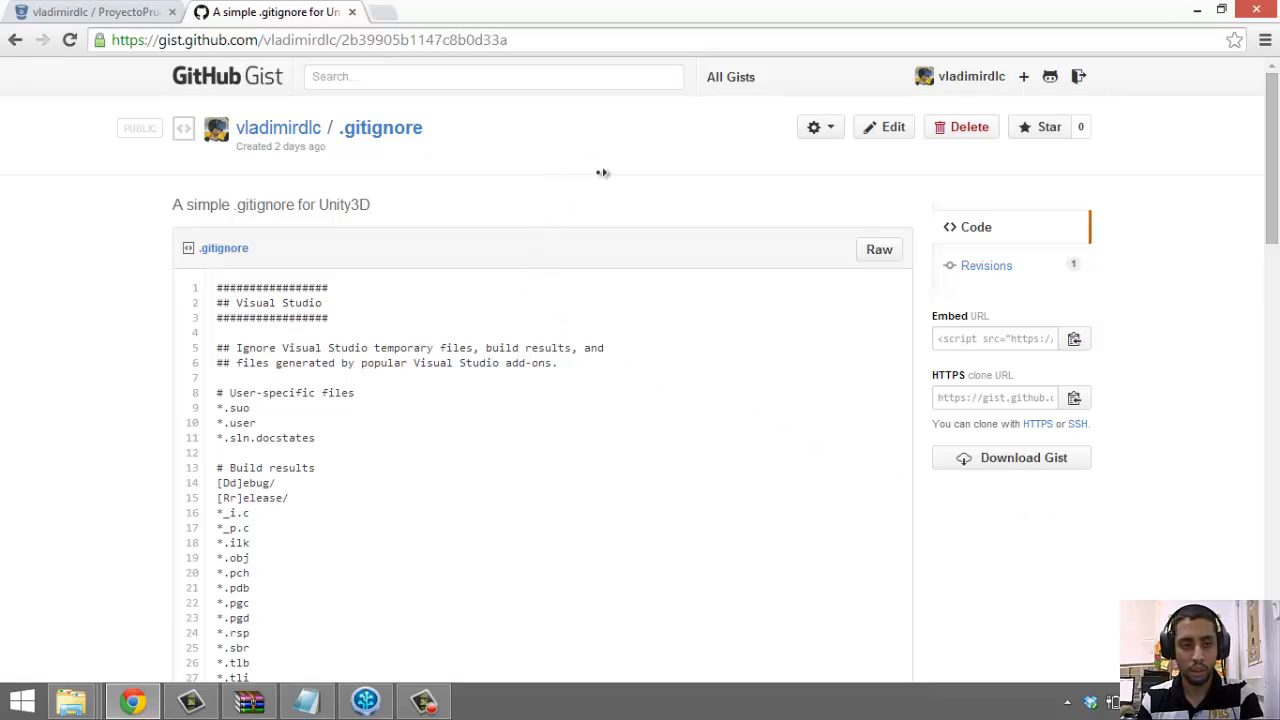
pyautogui.scroll(-1, 612, 178)
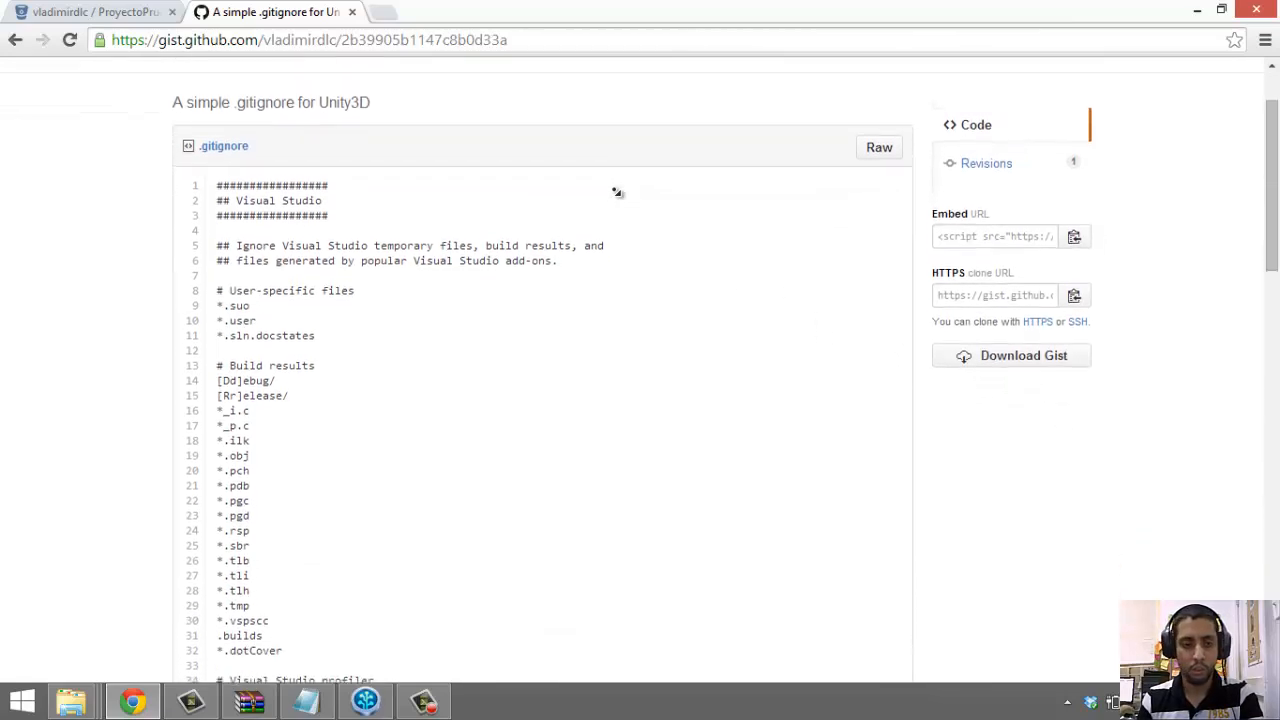
pyautogui.scroll(-1, 617, 192)
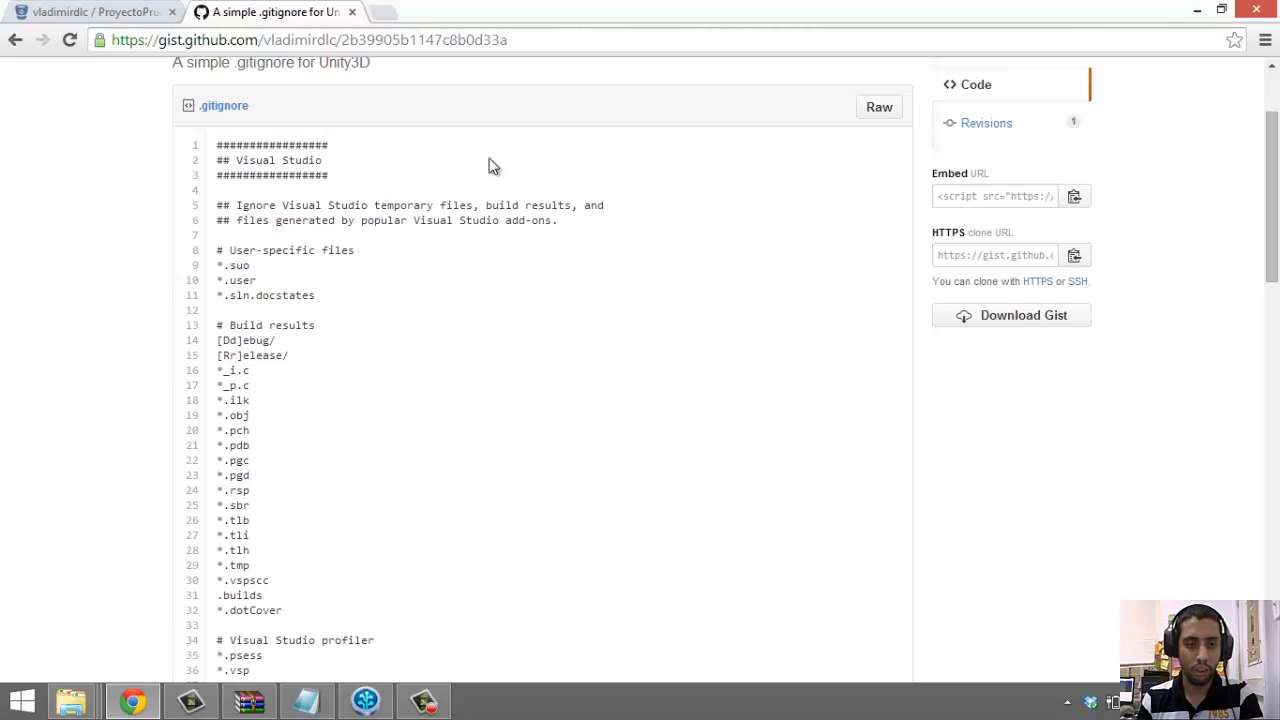
pyautogui.moveTo(490, 165); pyautogui.dragTo(554, 314)
pyautogui.click(540, 357)
# Continue to the Unity paths, highlighting lines 90–92, then scroll back up
pyautogui.scroll(-2, 530, 352)
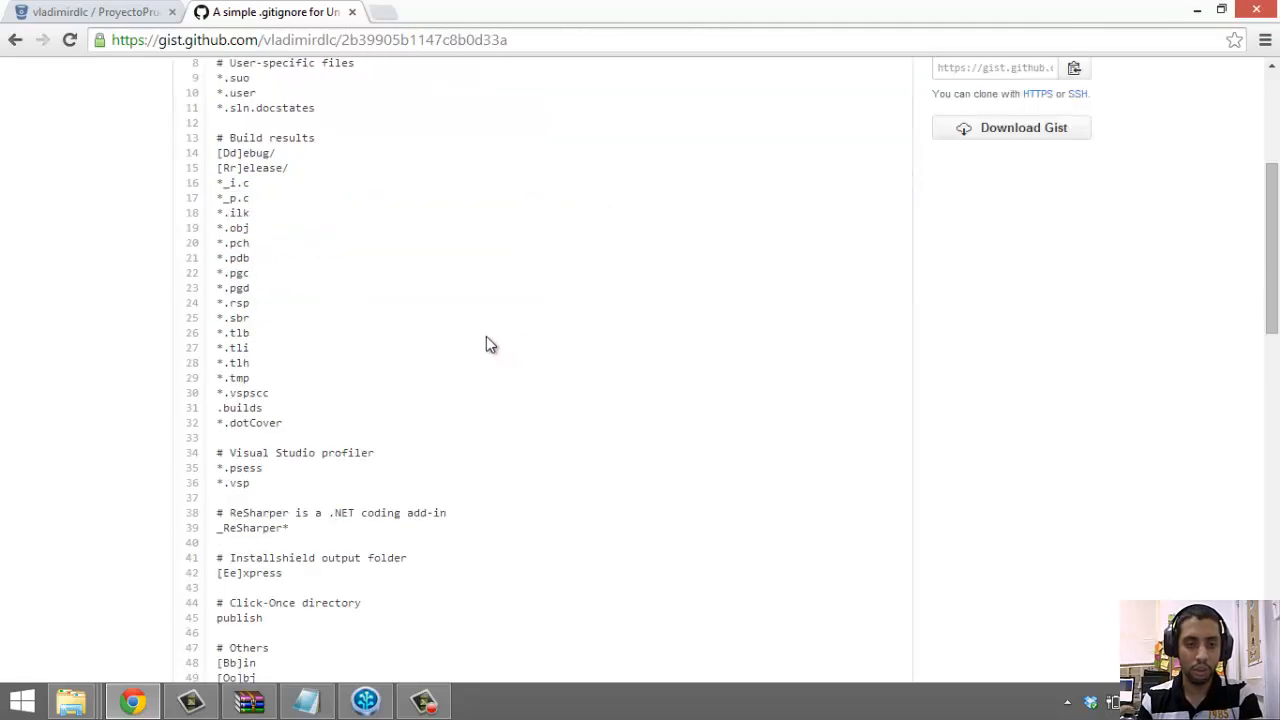
pyautogui.middleClick(490, 338)
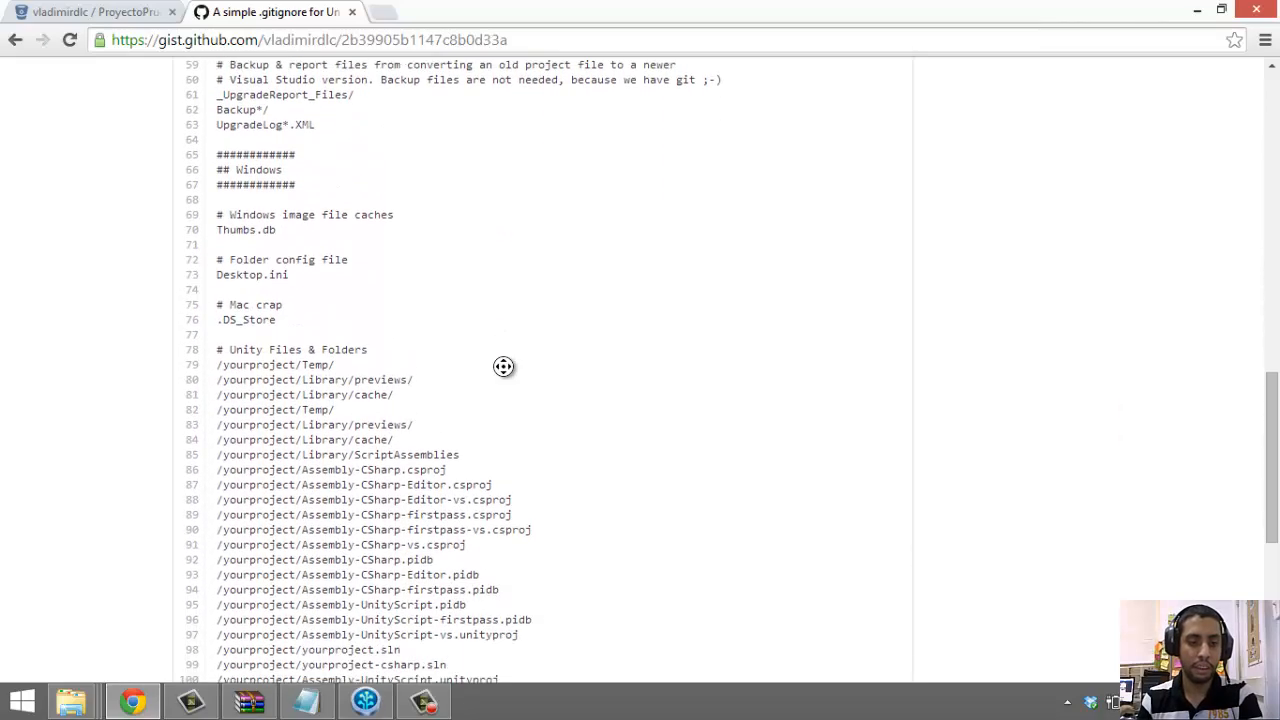
pyautogui.scroll(-2, 541, 345)
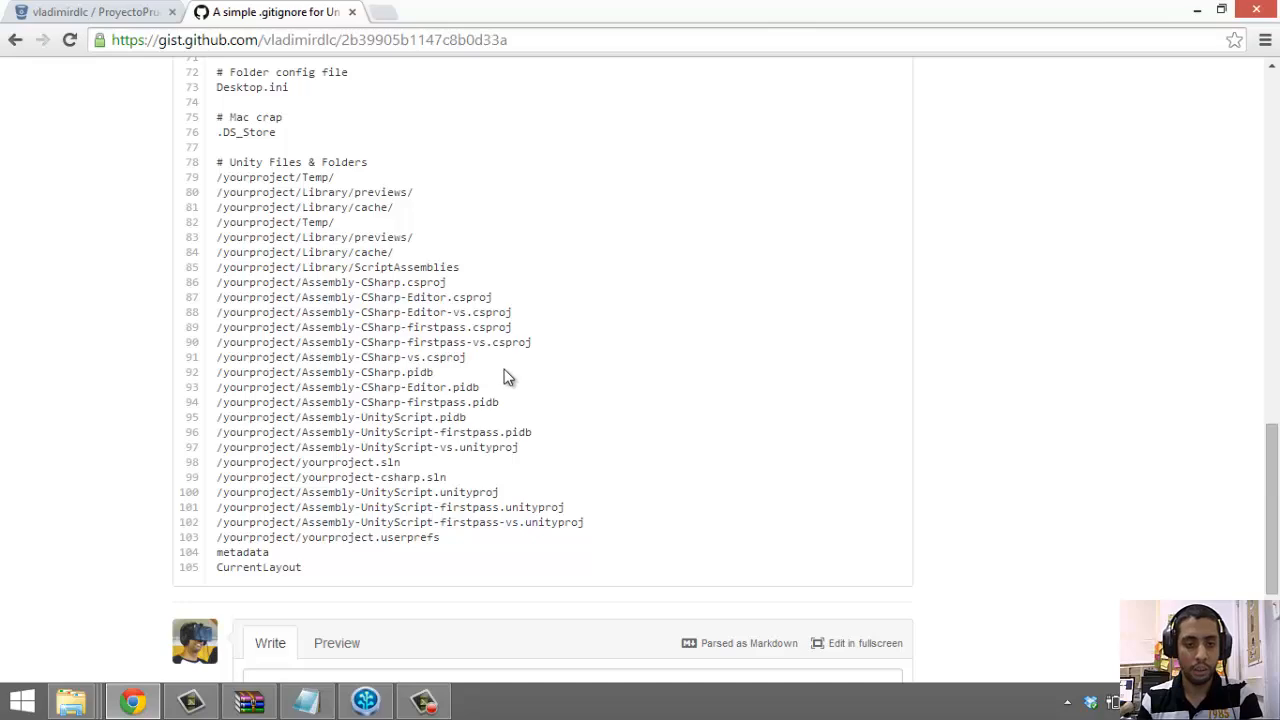
pyautogui.moveTo(500, 368); pyautogui.dragTo(371, 342)
pyautogui.click(772, 268)
pyautogui.scroll(10, 770, 279)
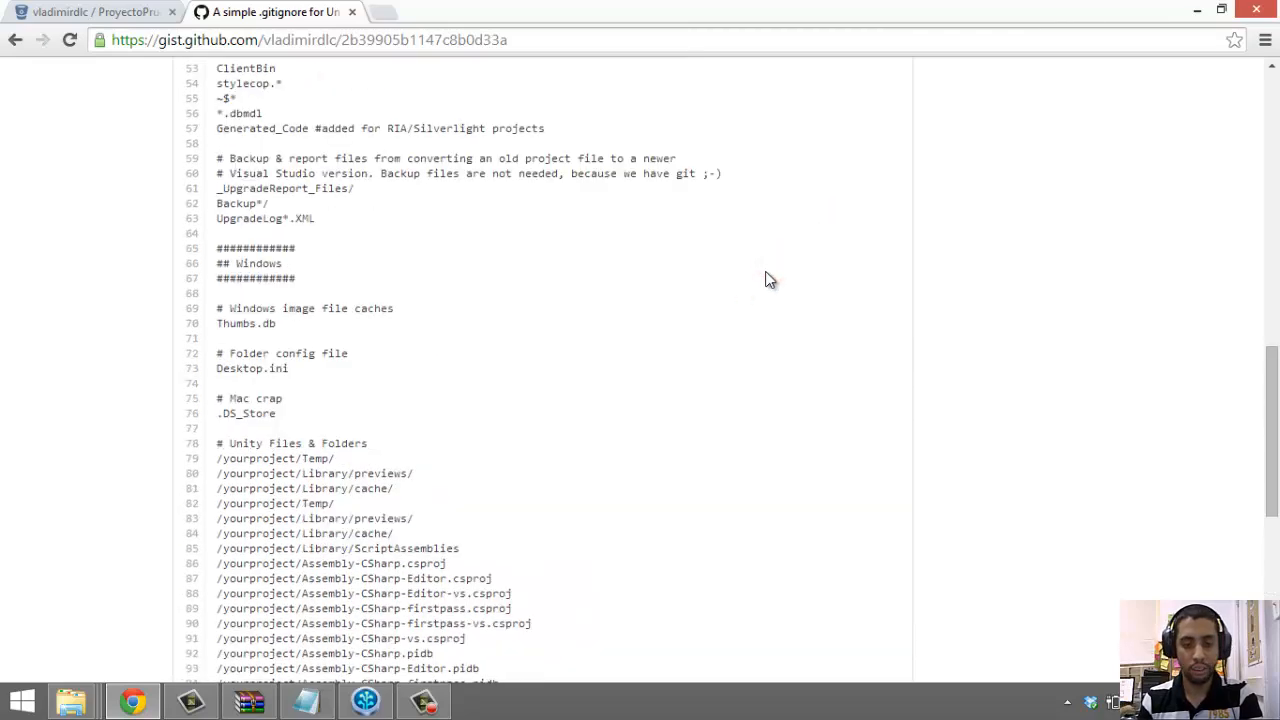
pyautogui.scroll(1, 767, 279)
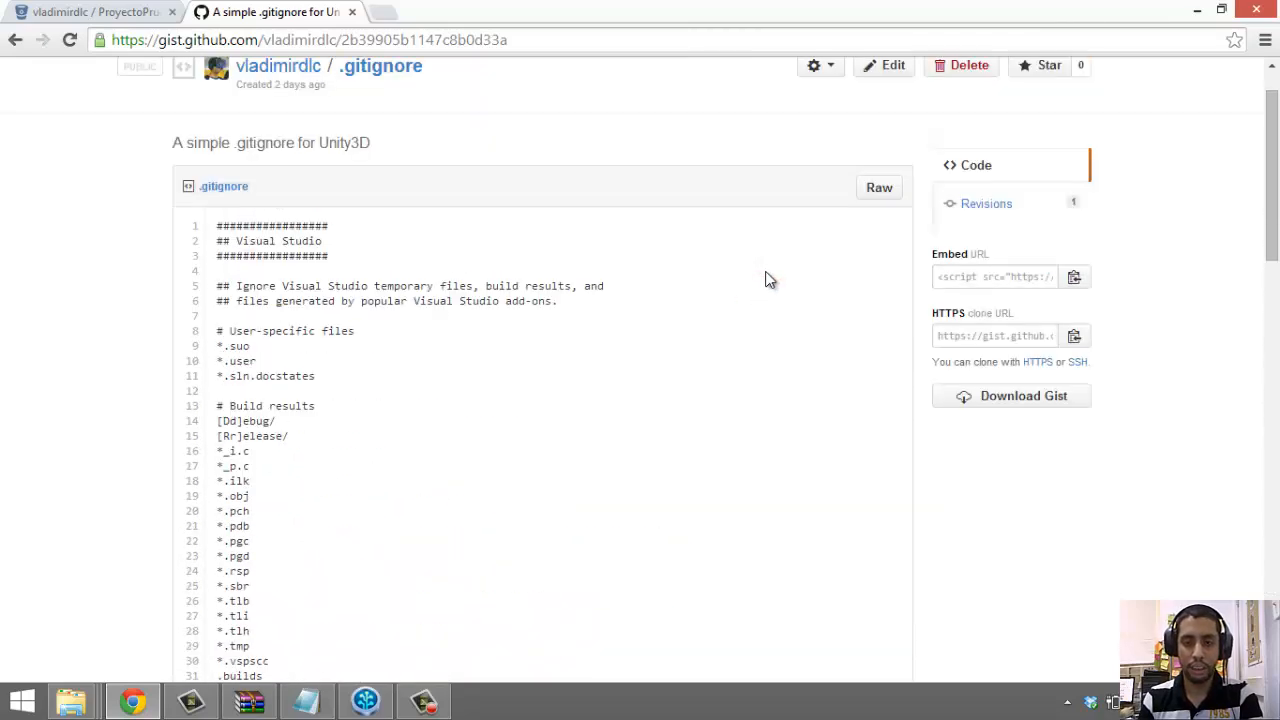
pyautogui.scroll(1, 789, 317)
pyautogui.scroll(-1, 789, 330)
pyautogui.scroll(1, 789, 346)
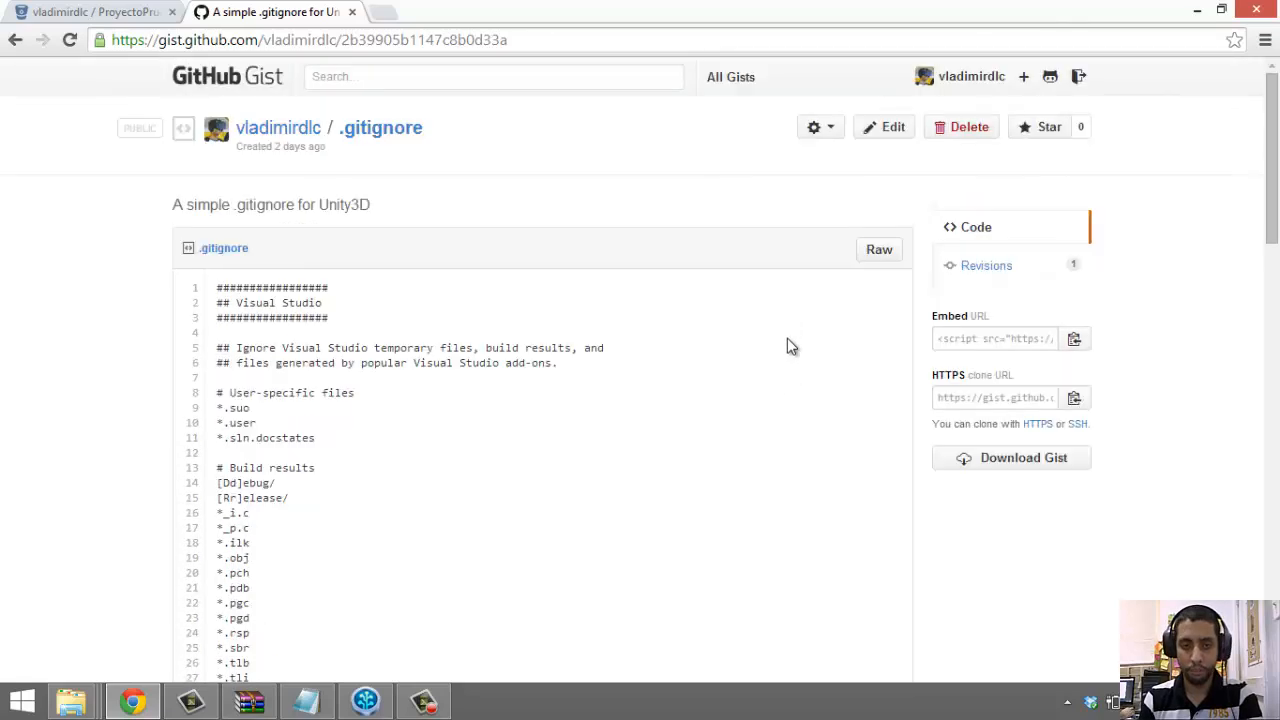
# Download the gist as an archive and open it in WinRAR
pyautogui.click(1013, 463)
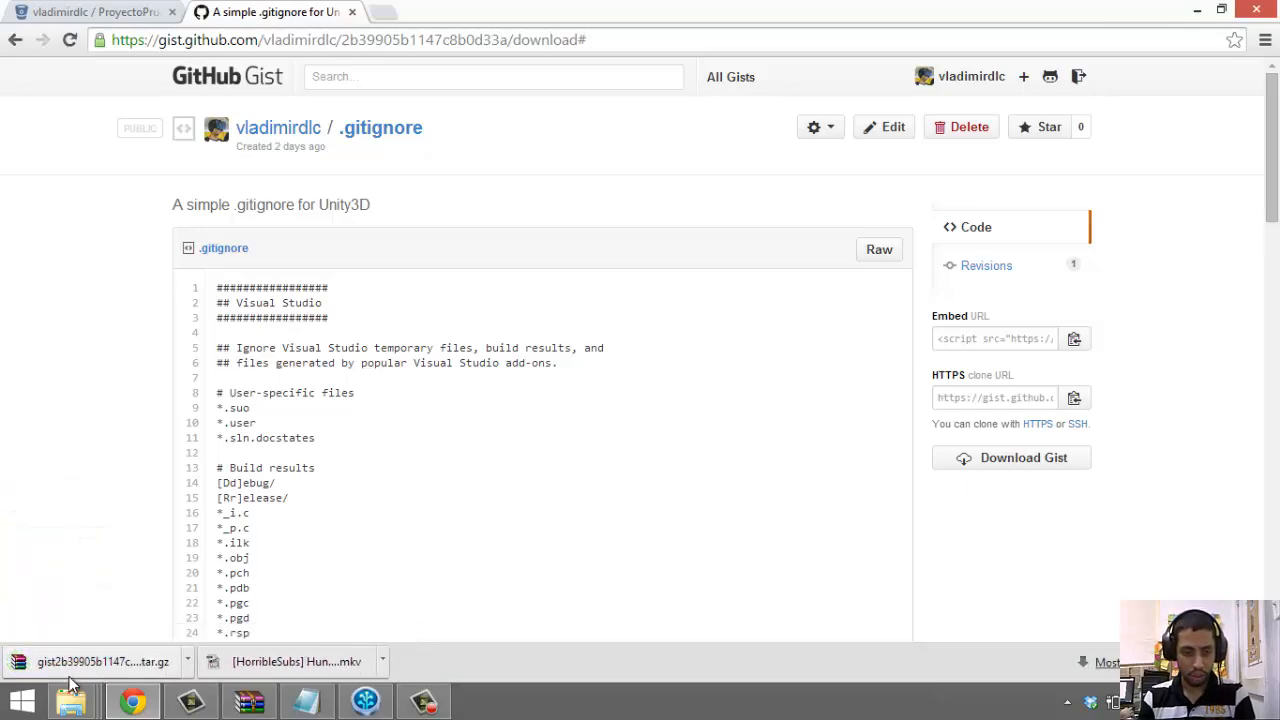
pyautogui.click(90, 661)
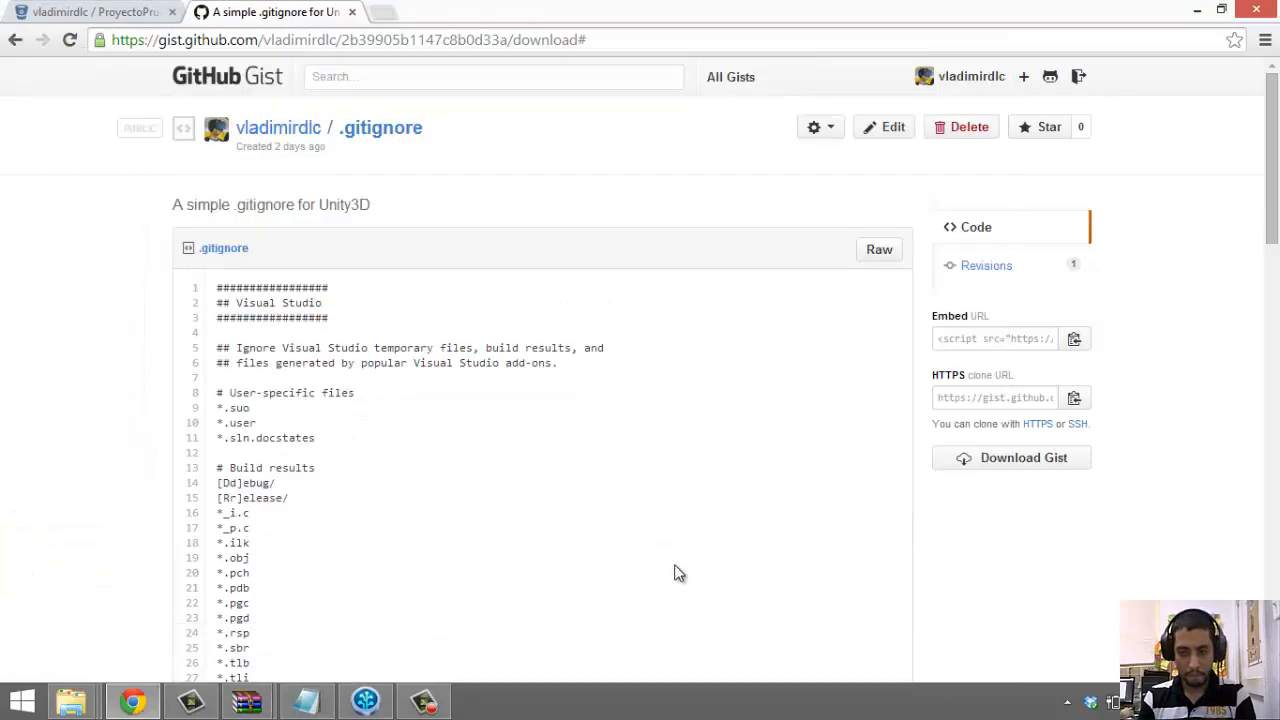
pyautogui.click(83, 693)
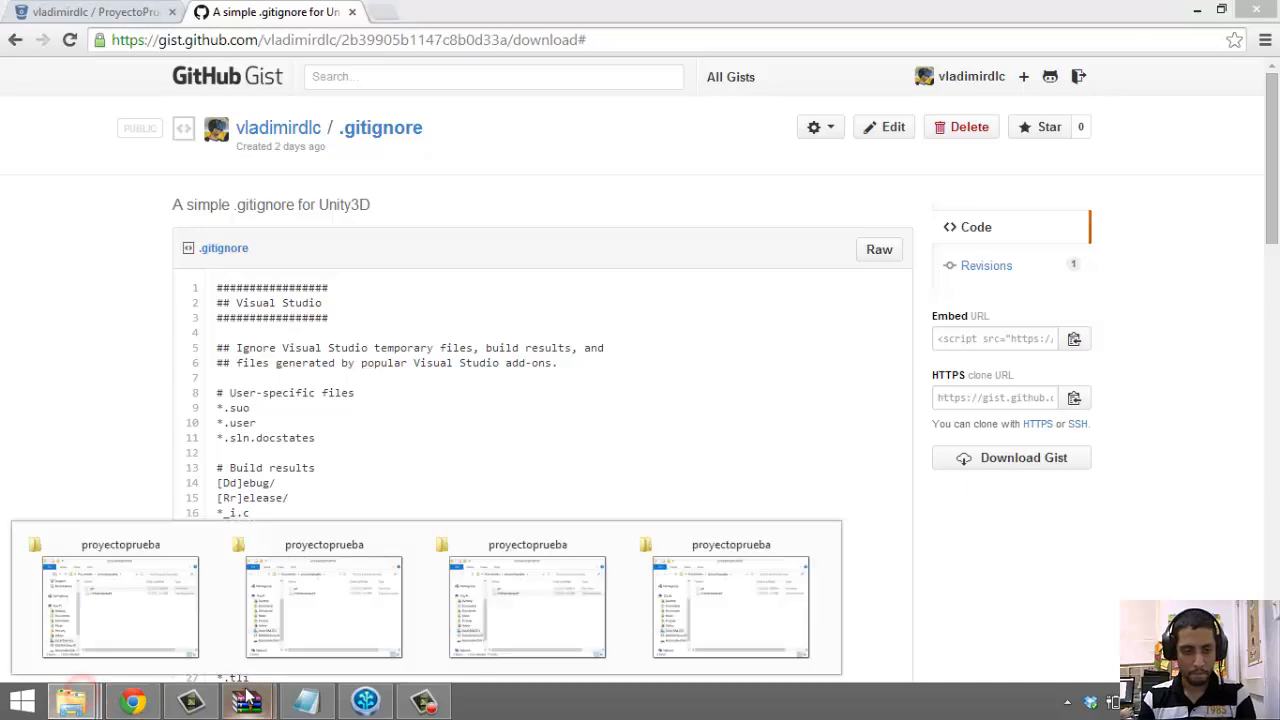
pyautogui.click(245, 689)
pyautogui.click(373, 613)
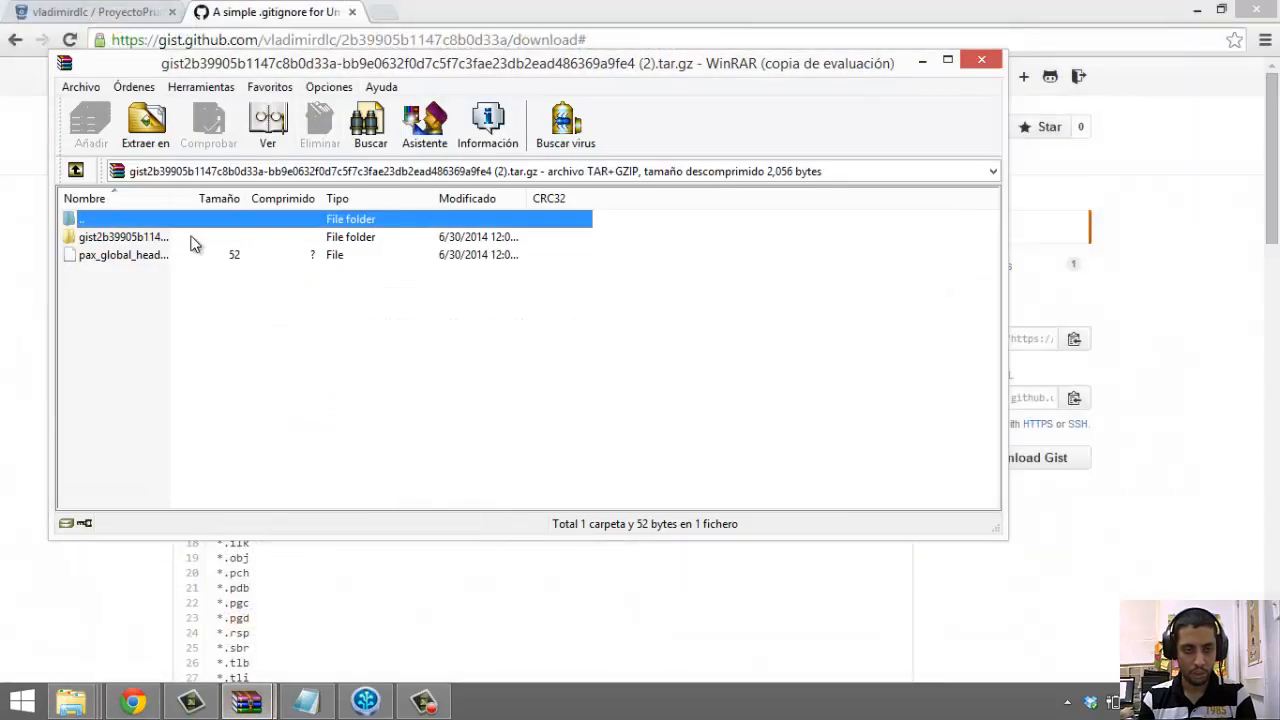
# Drag .gitignore from the archive's gist folder into the proyectoprueba folder
pyautogui.doubleClick(190, 237)
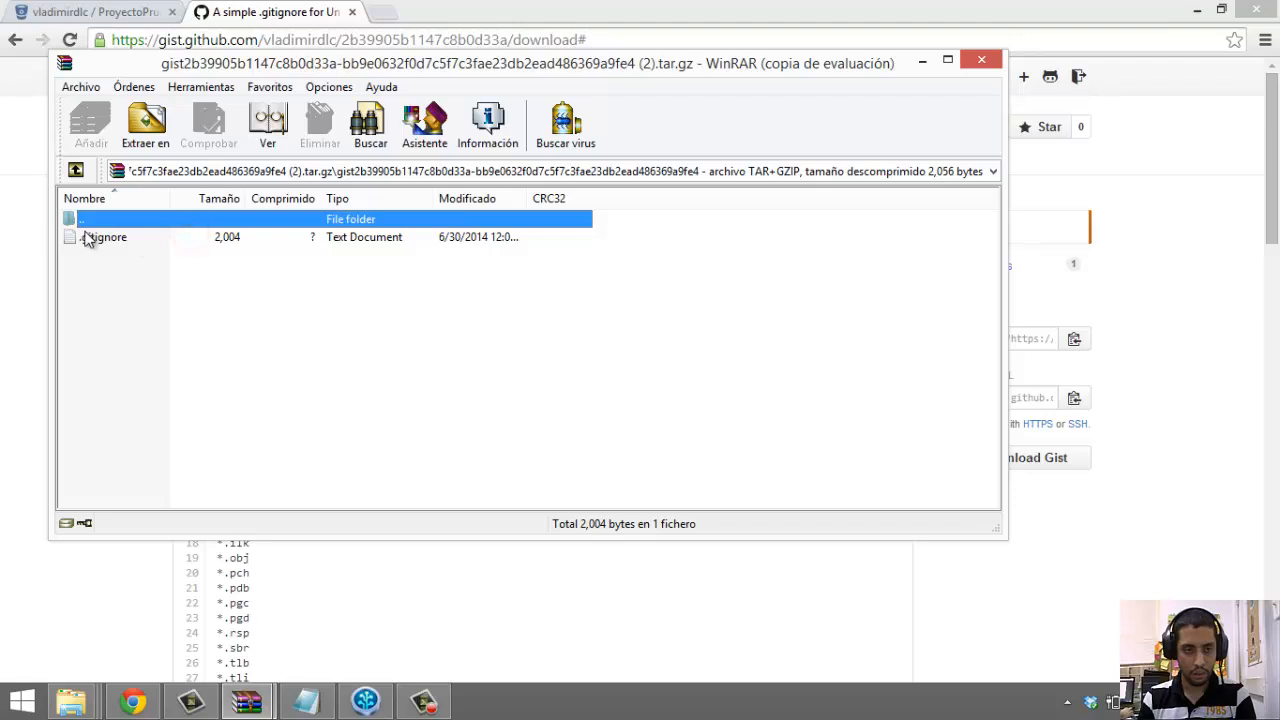
pyautogui.click(84, 238)
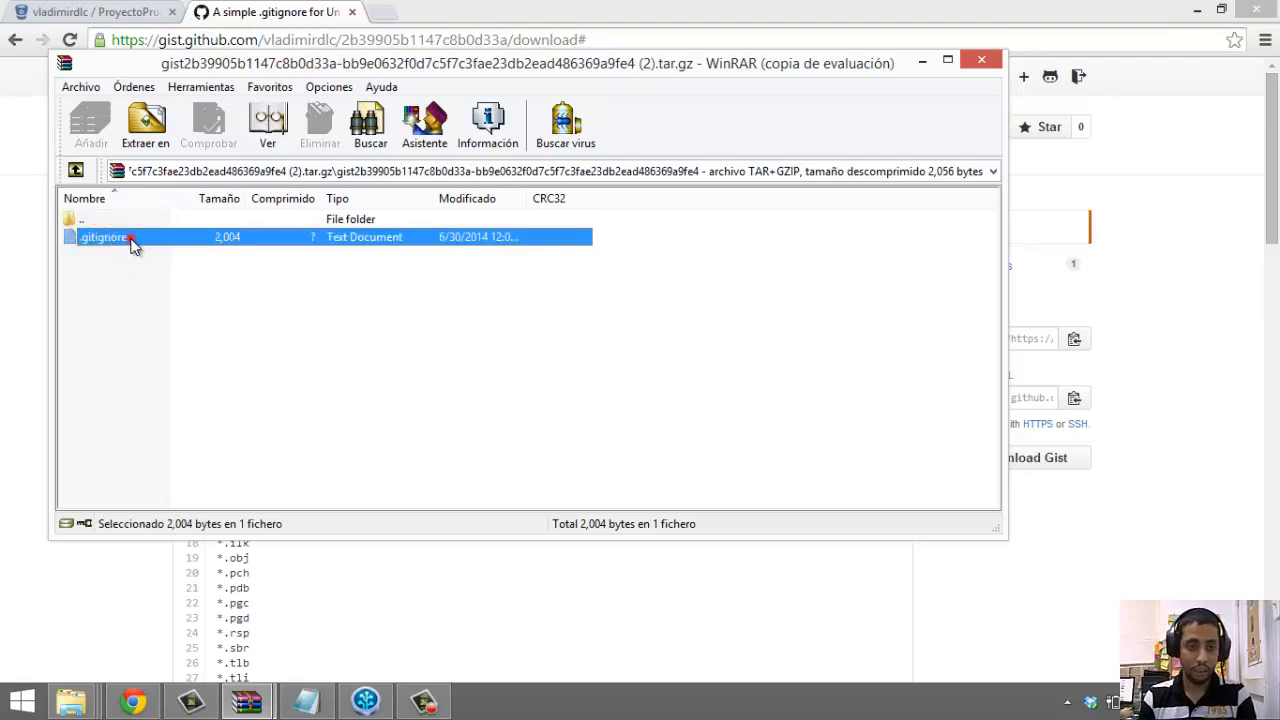
pyautogui.moveTo(129, 242); pyautogui.dragTo(542, 617)
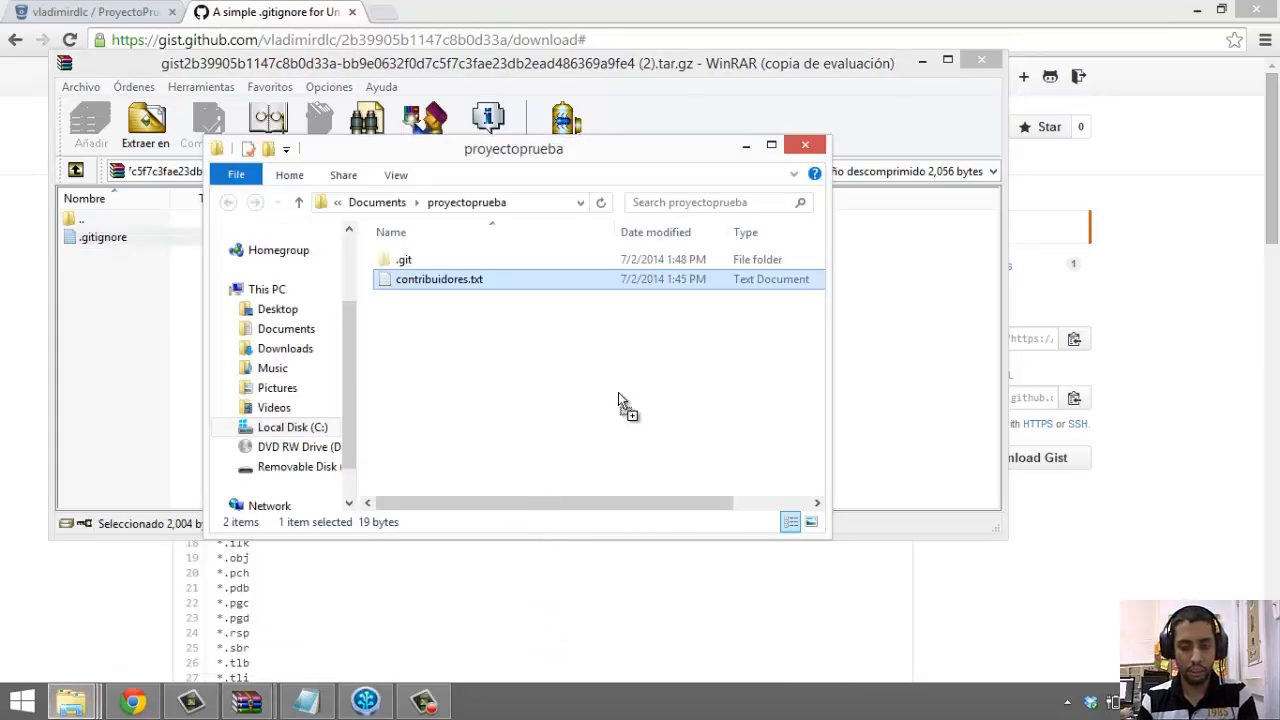
pyautogui.moveTo(618, 393); pyautogui.dragTo(618, 393)
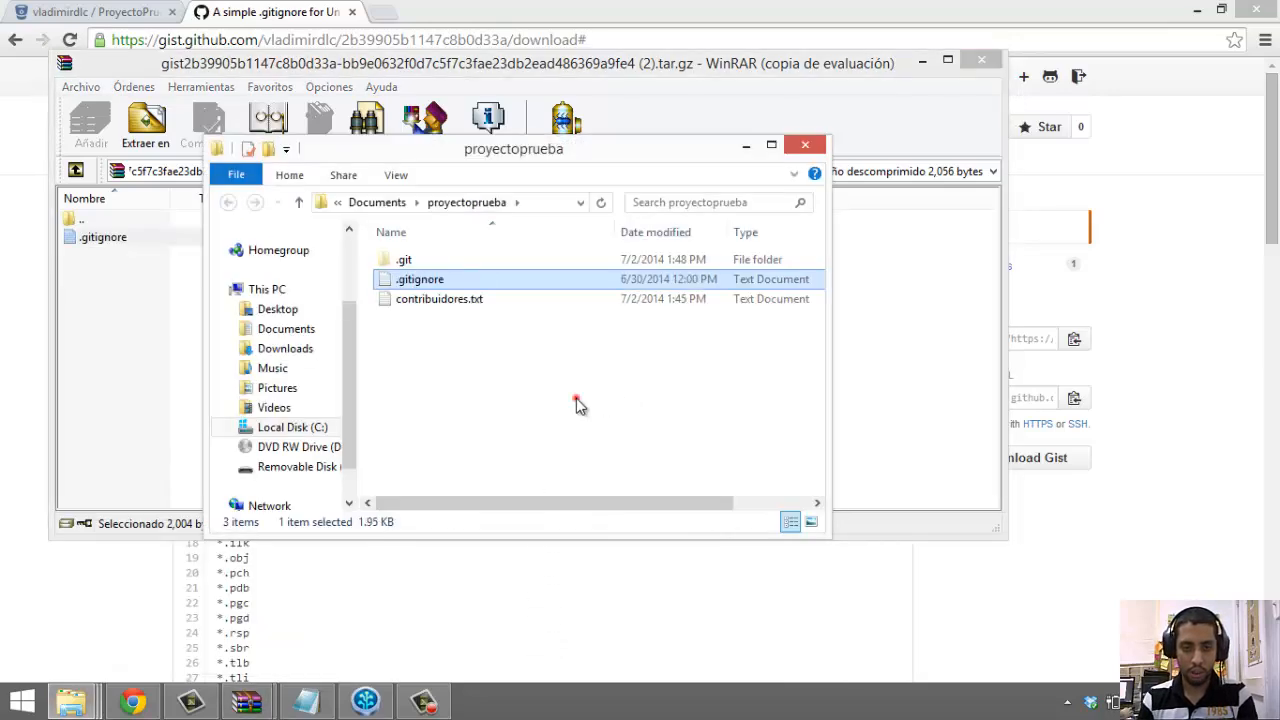
# Close WinRAR and open the extracted .gitignore in Notepad by dragging it onto the editor
pyautogui.click(983, 61)
pyautogui.click(453, 282)
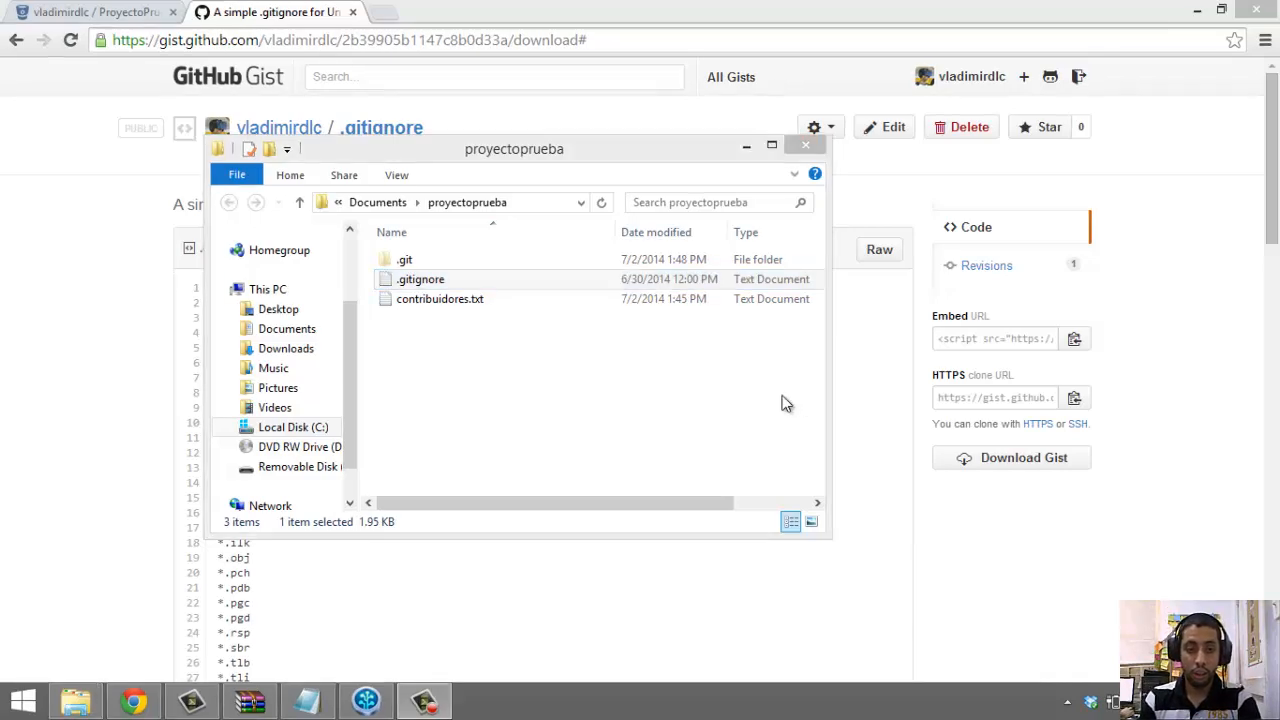
pyautogui.doubleClick(549, 300)
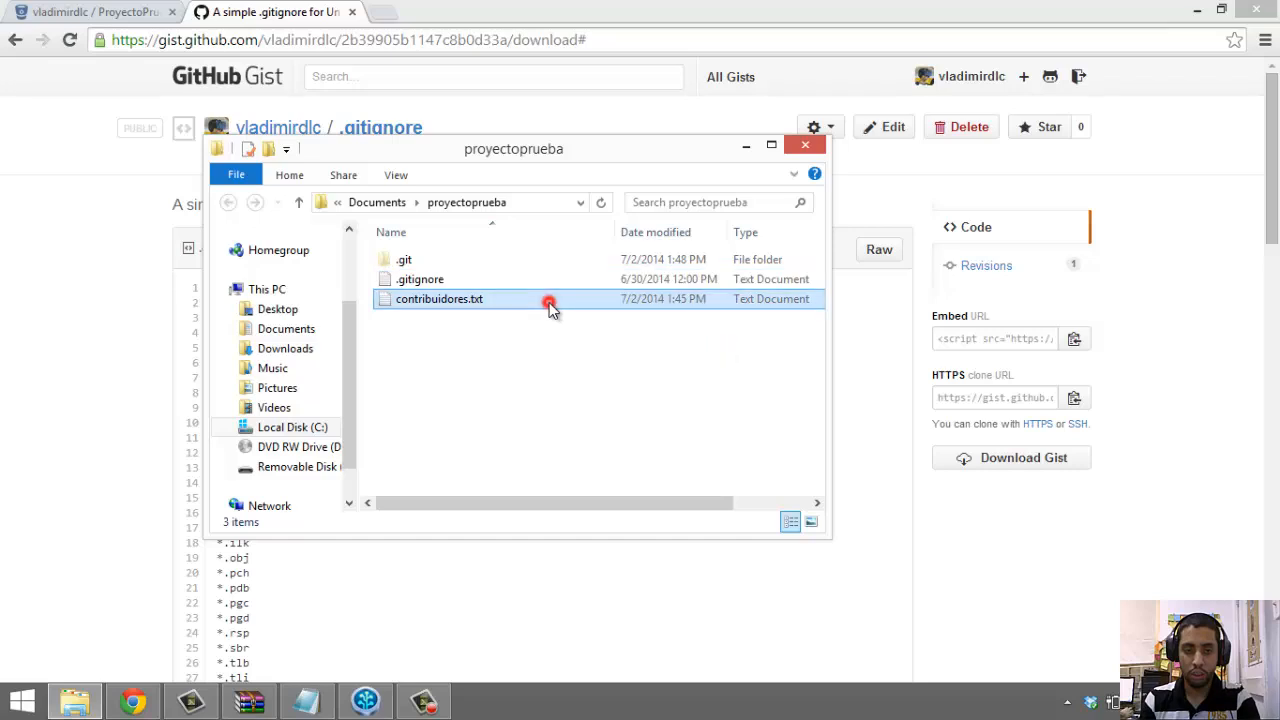
pyautogui.moveTo(543, 106); pyautogui.dragTo(782, 208)
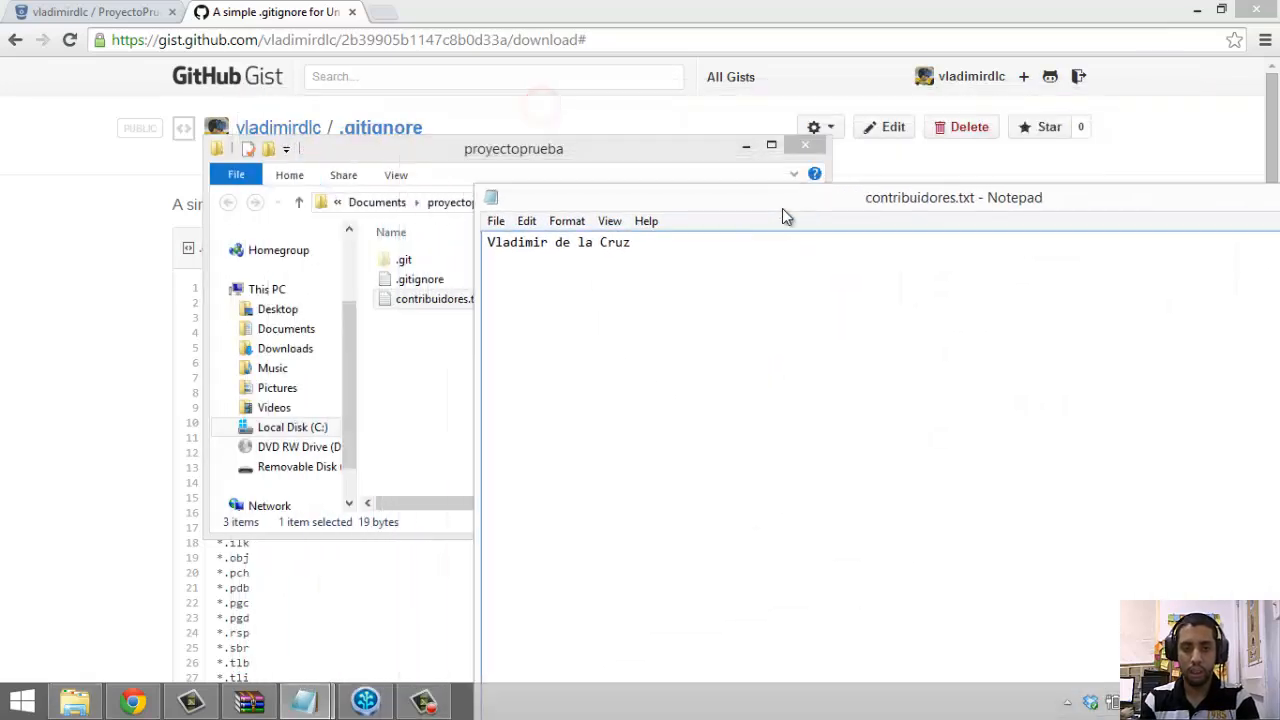
pyautogui.moveTo(420, 279); pyautogui.dragTo(726, 341)
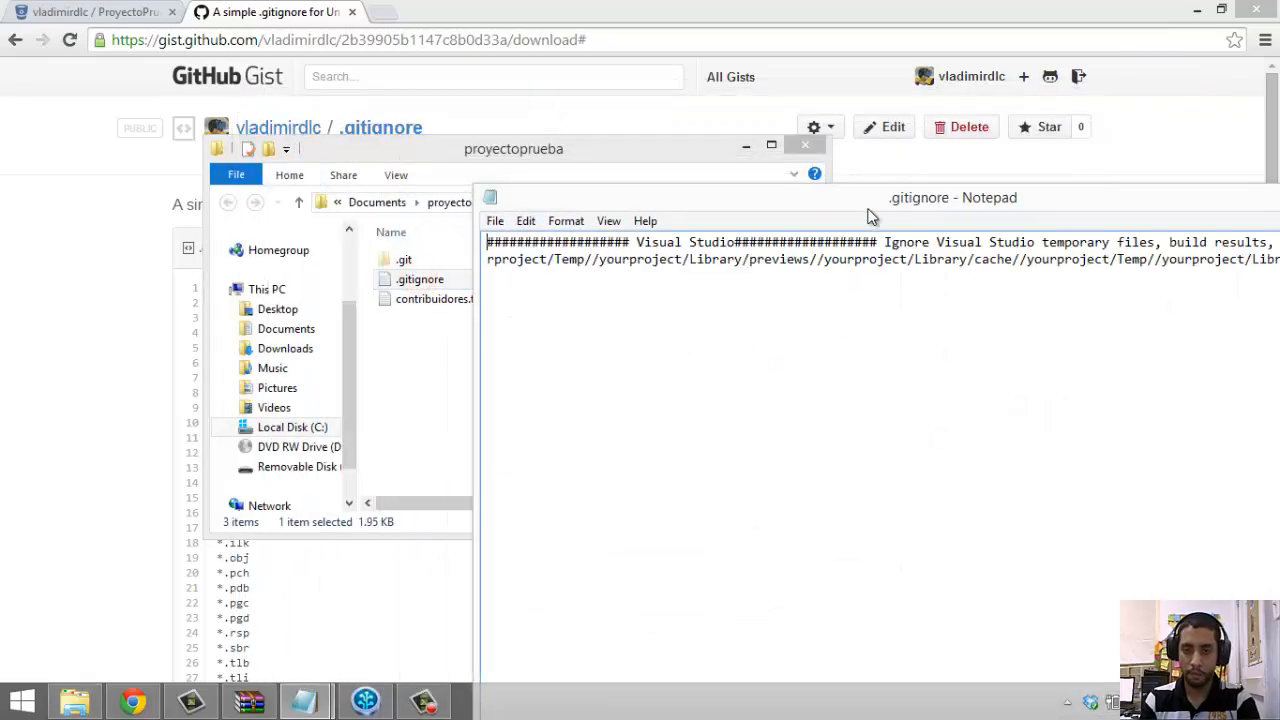
pyautogui.moveTo(868, 210); pyautogui.dragTo(531, 100)
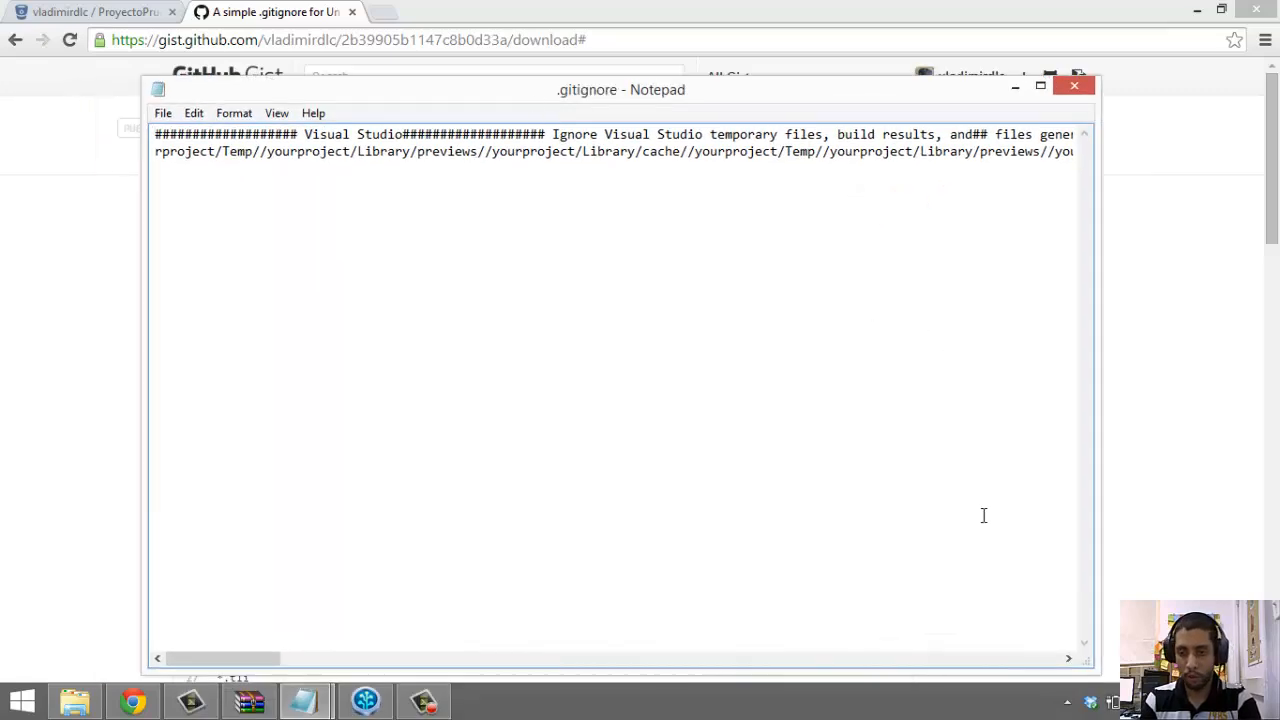
pyautogui.moveTo(257, 657); pyautogui.dragTo(152, 545)
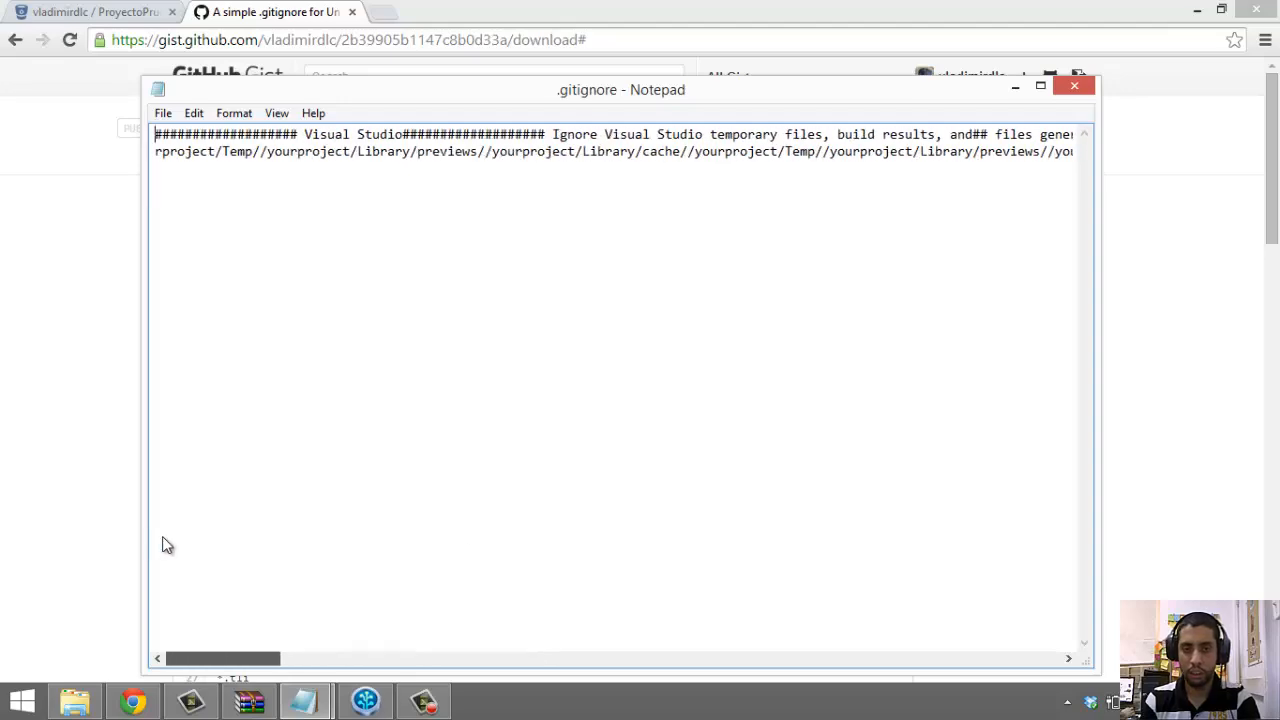
# Copy the Unity .gitignore from the GitHub Gist and paste it over Notepad's run-together text
pyautogui.click(84, 325)
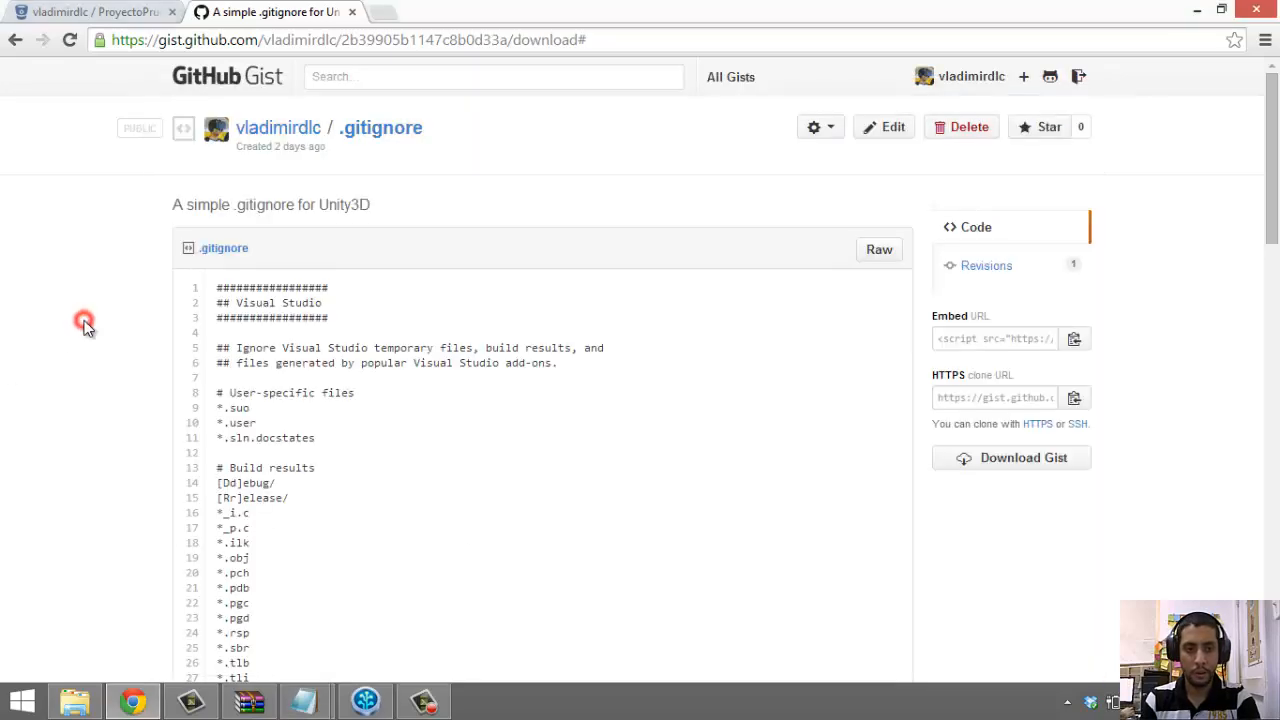
pyautogui.scroll(-12, 229, 334)
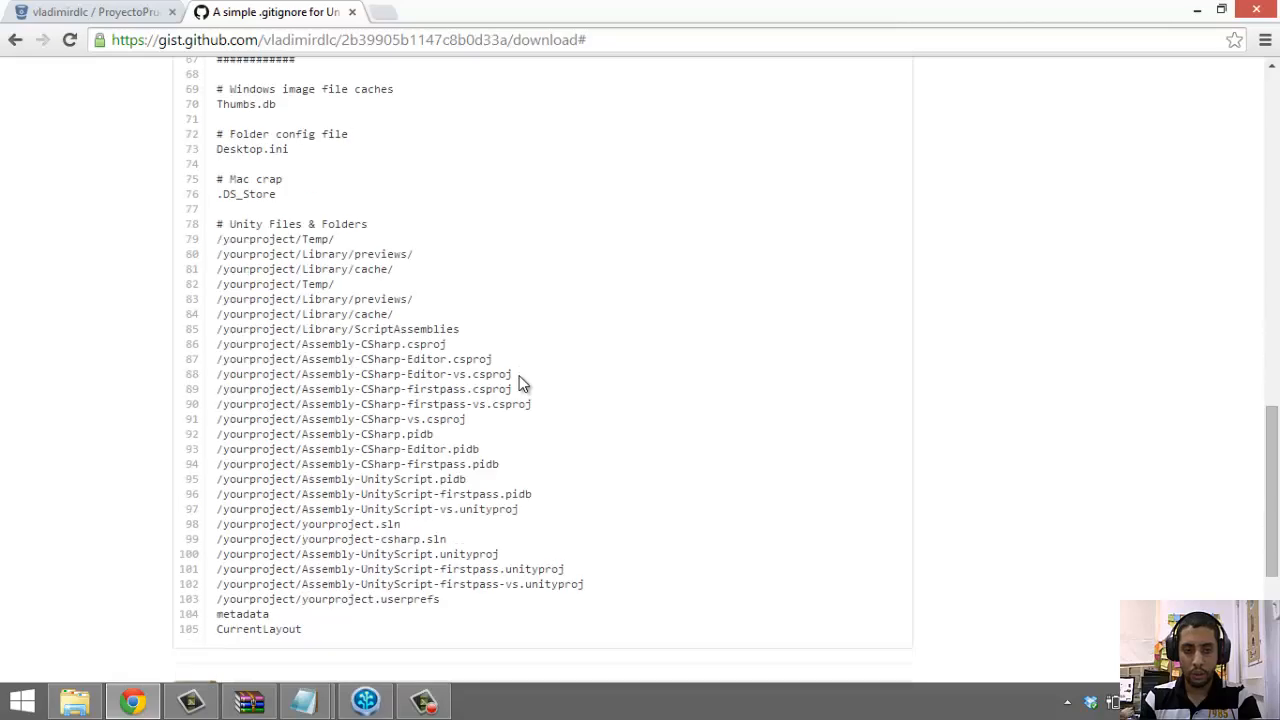
pyautogui.scroll(-3, 519, 383)
pyautogui.scroll(10, 337, 294)
pyautogui.moveTo(346, 305); pyautogui.dragTo(213, 293)
pyautogui.scroll(9, 246, 289)
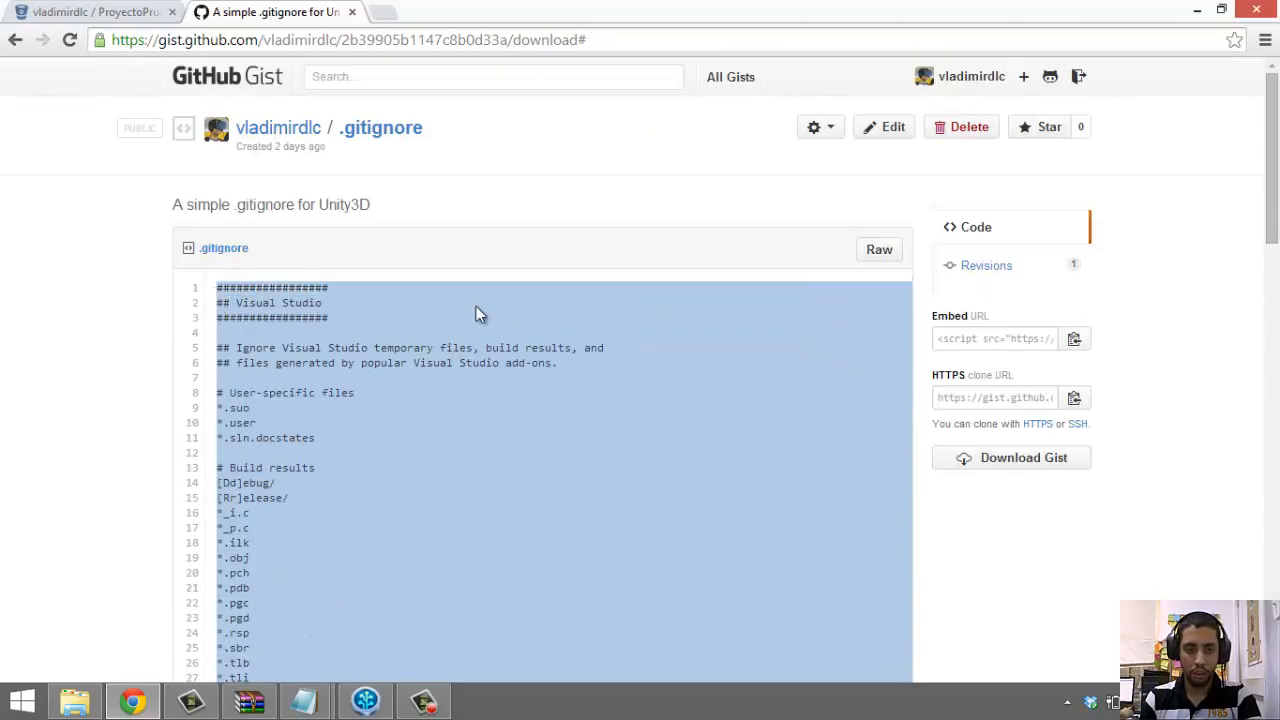
pyautogui.hotkey('alt', 'Tab')
pyautogui.hotkey('ctrl', 'a')
pyautogui.hotkey('ctrl', 'v')
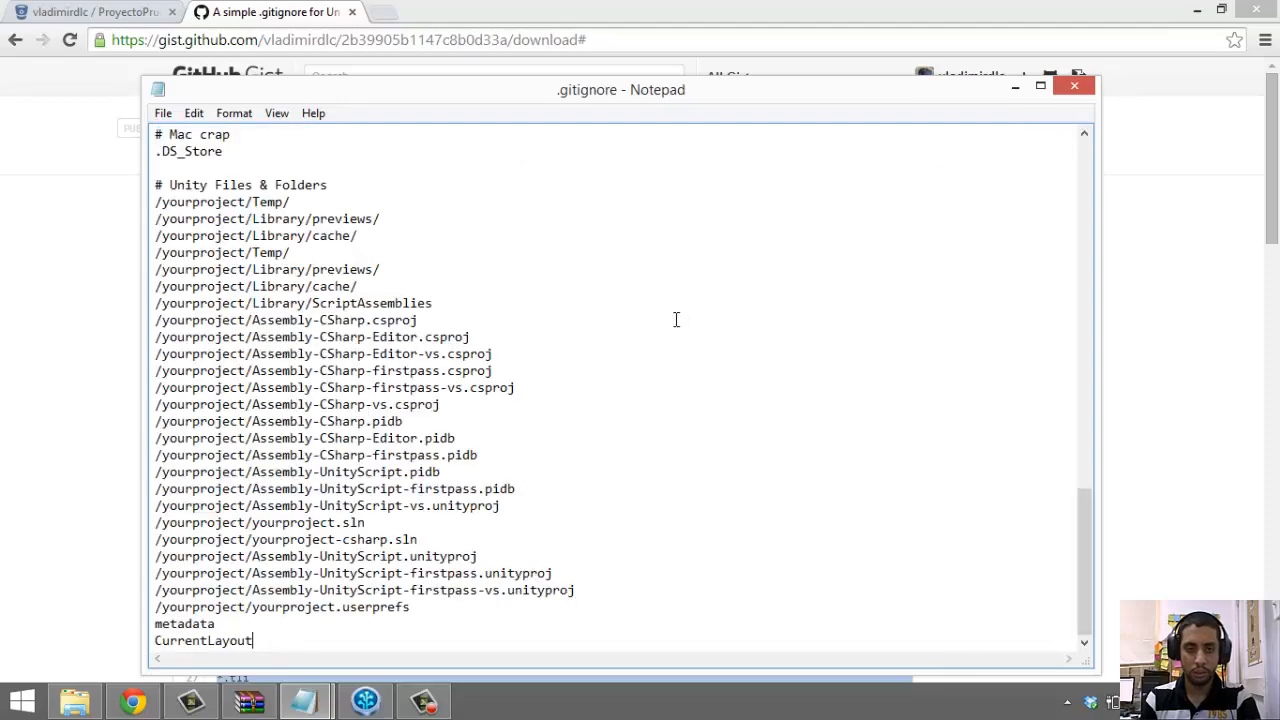
# Review the one-rule-per-line .gitignore down to CurrentLayout and save it
pyautogui.doubleClick(911, 617)
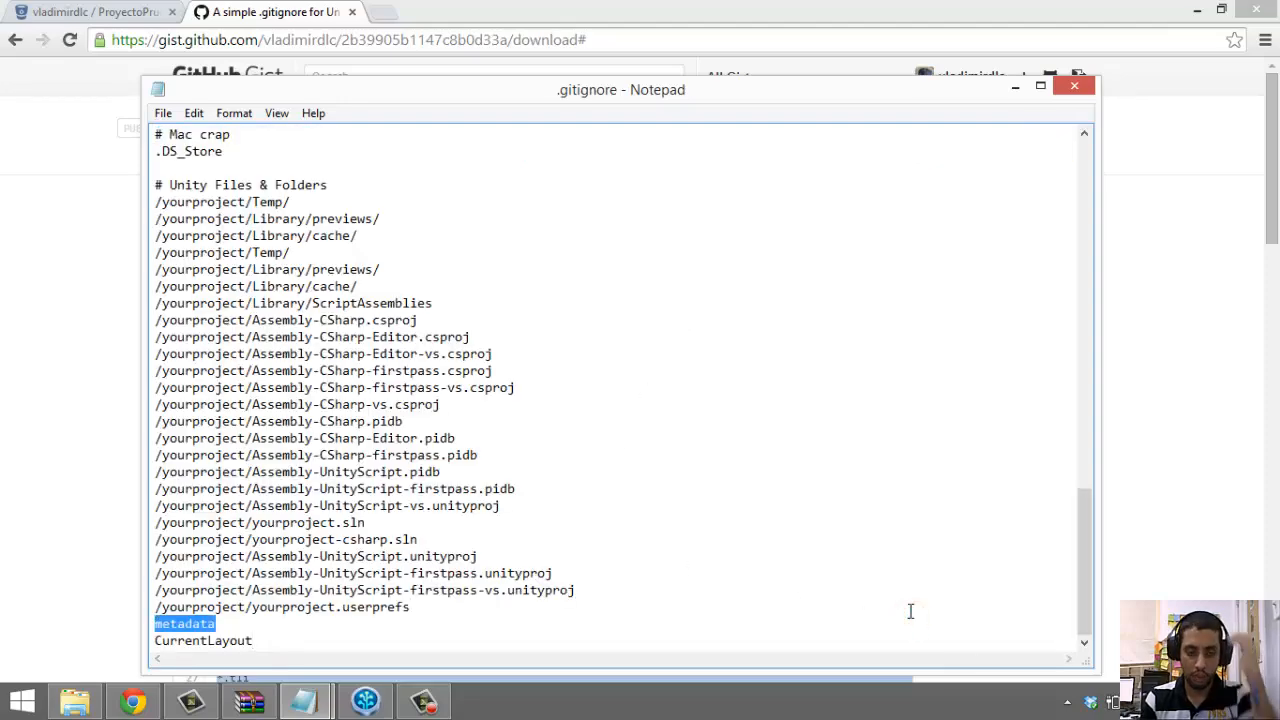
pyautogui.scroll(9, 898, 537)
pyautogui.scroll(15, 898, 537)
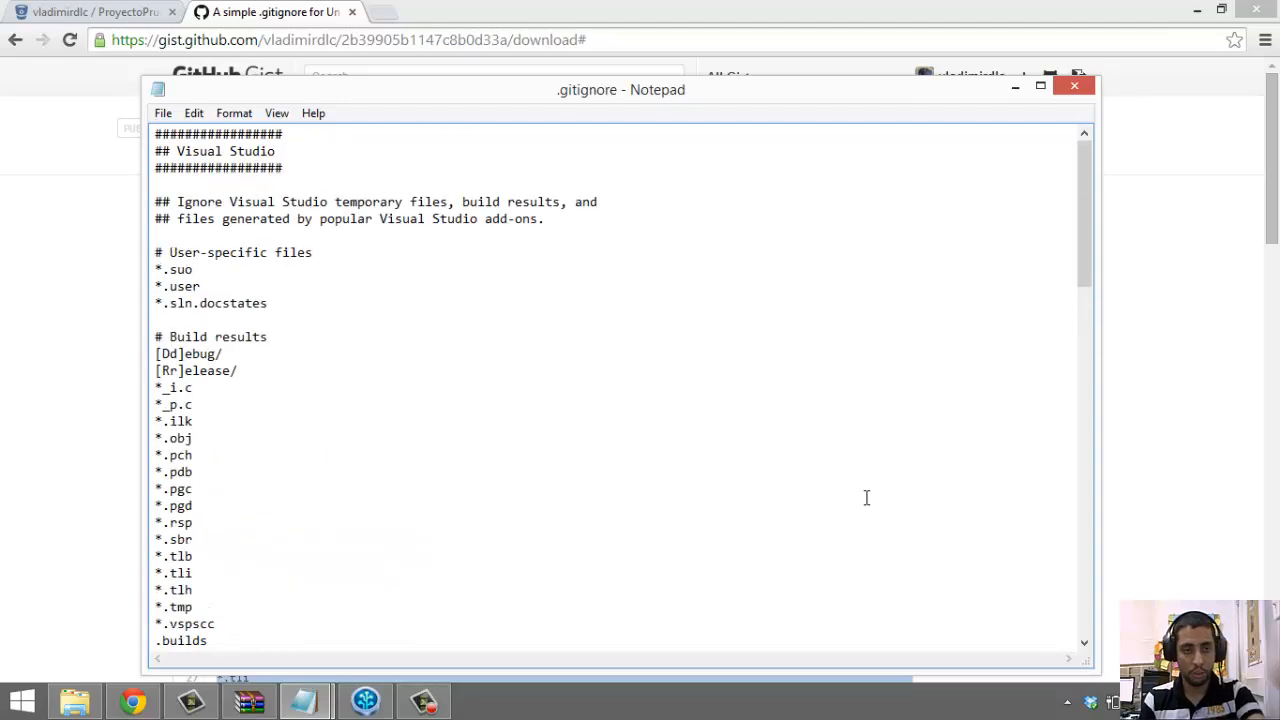
pyautogui.scroll(-5, 865, 497)
pyautogui.click(691, 391)
pyautogui.scroll(-6, 694, 397)
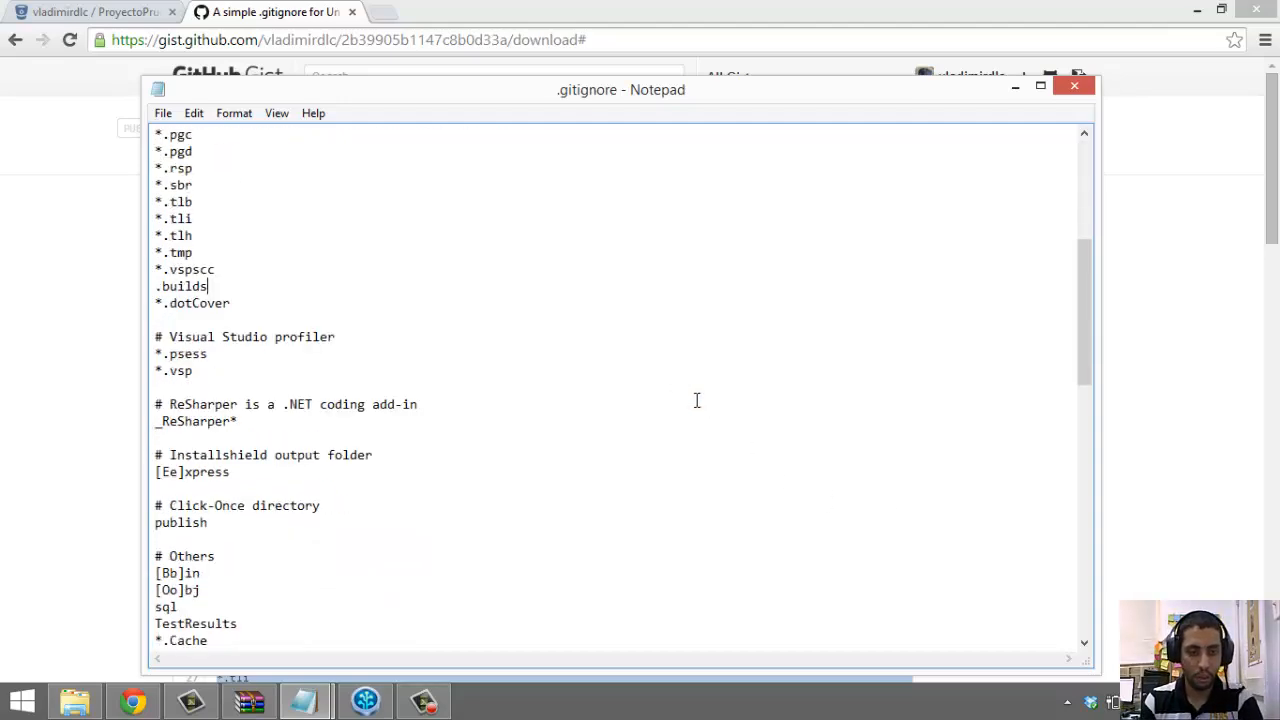
pyautogui.scroll(-8, 697, 400)
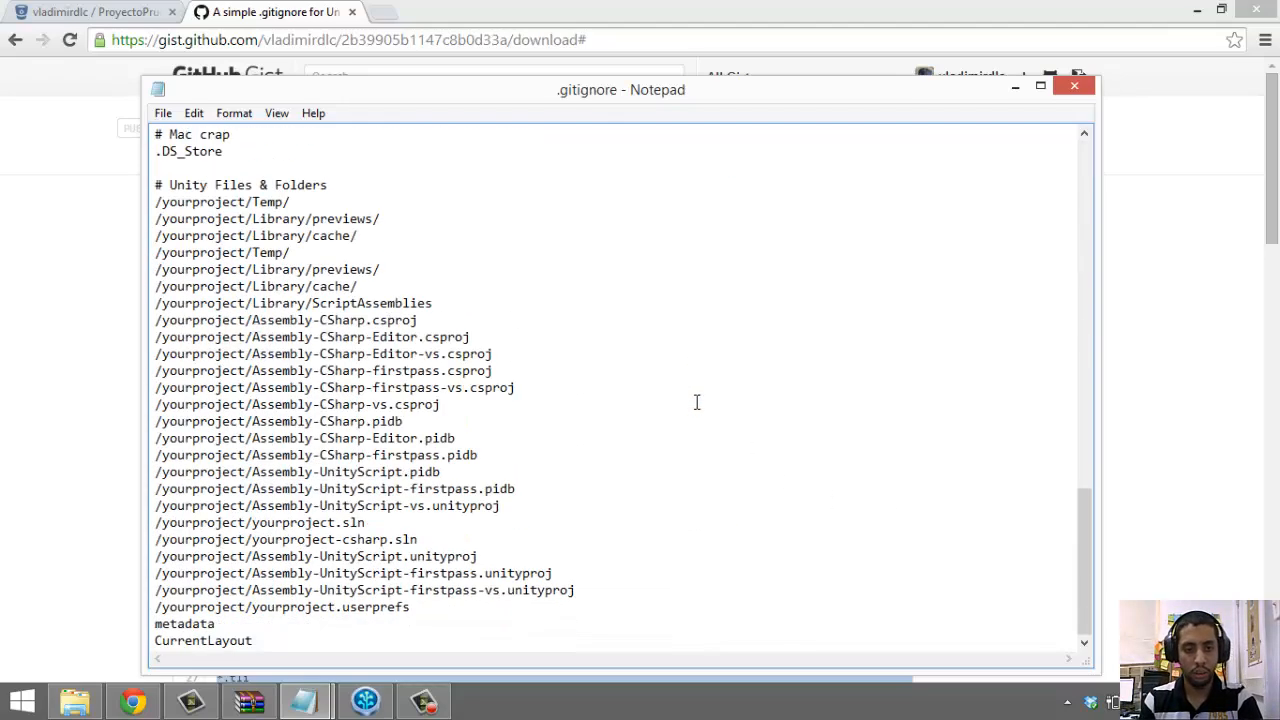
pyautogui.scroll(16, 697, 402)
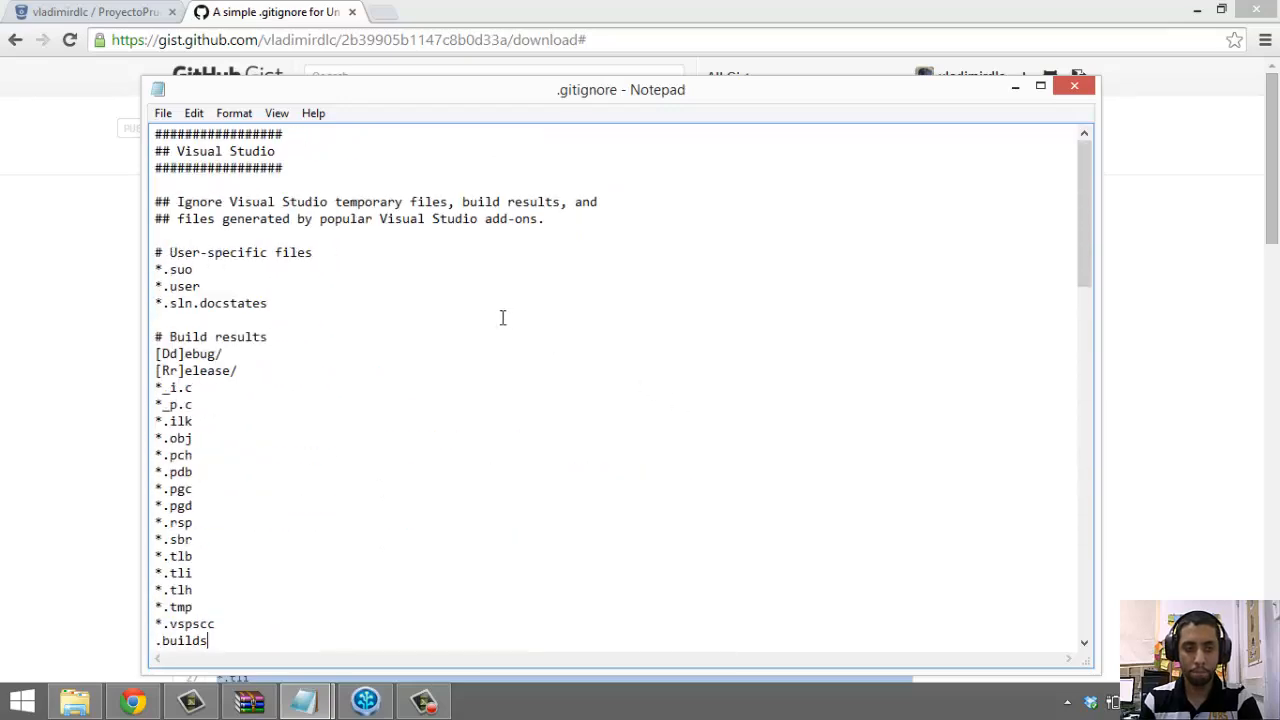
pyautogui.scroll(-19, 502, 318)
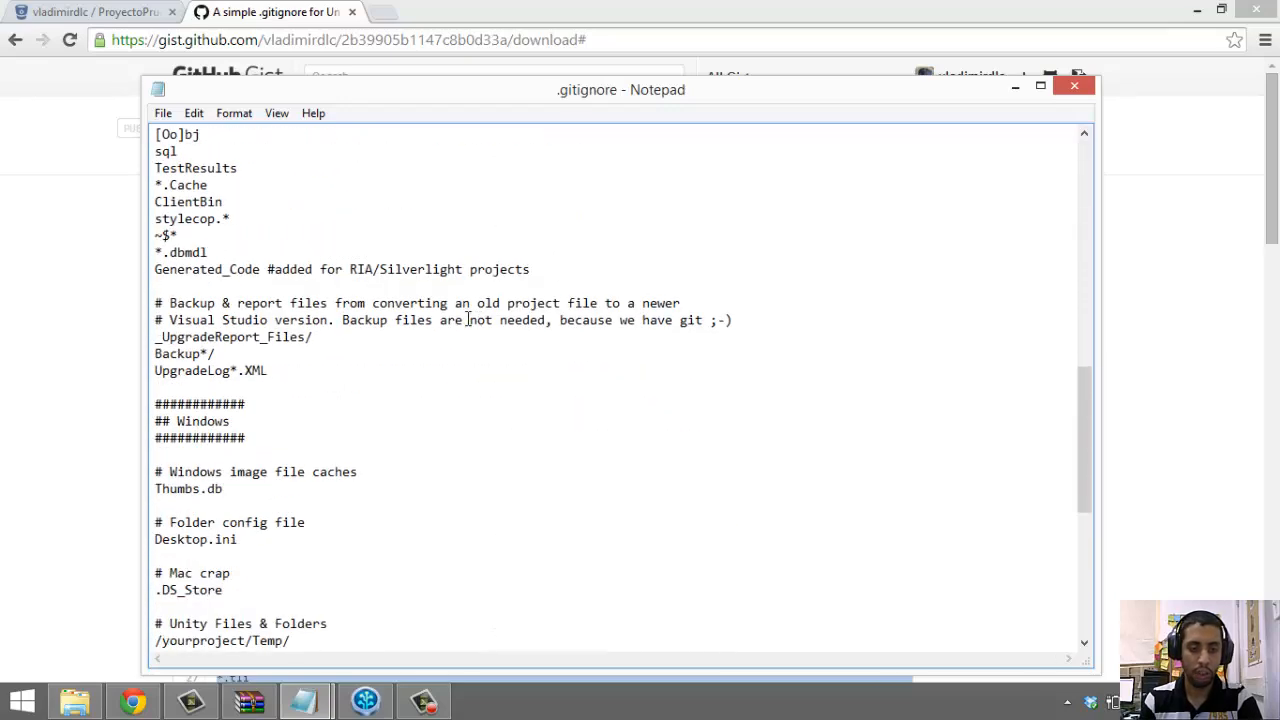
pyautogui.scroll(-3, 450, 314)
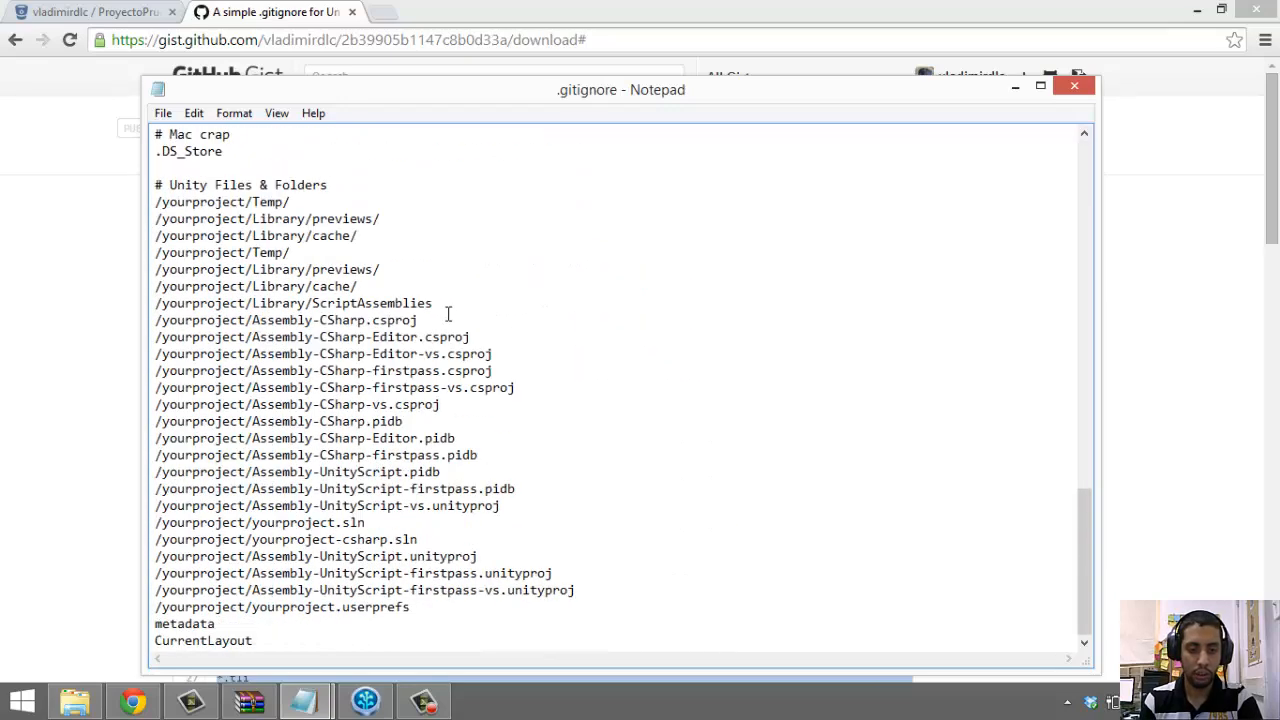
pyautogui.click(163, 113)
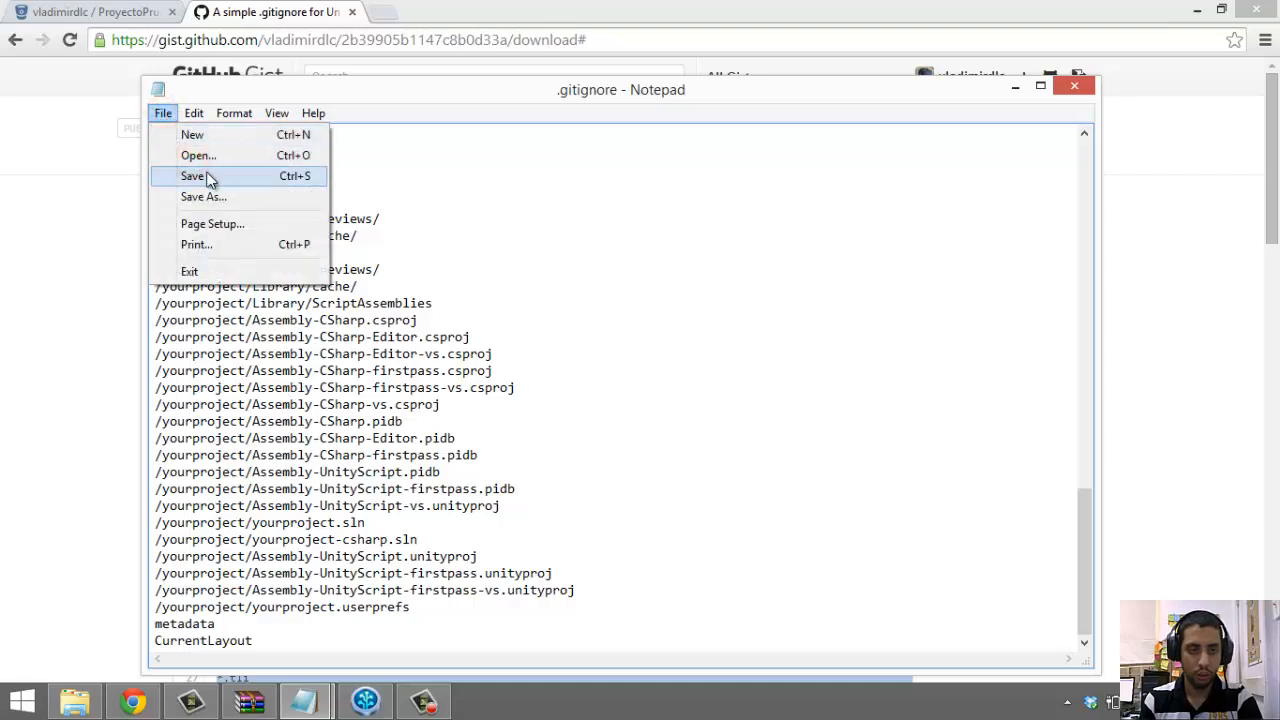
pyautogui.click(192, 176)
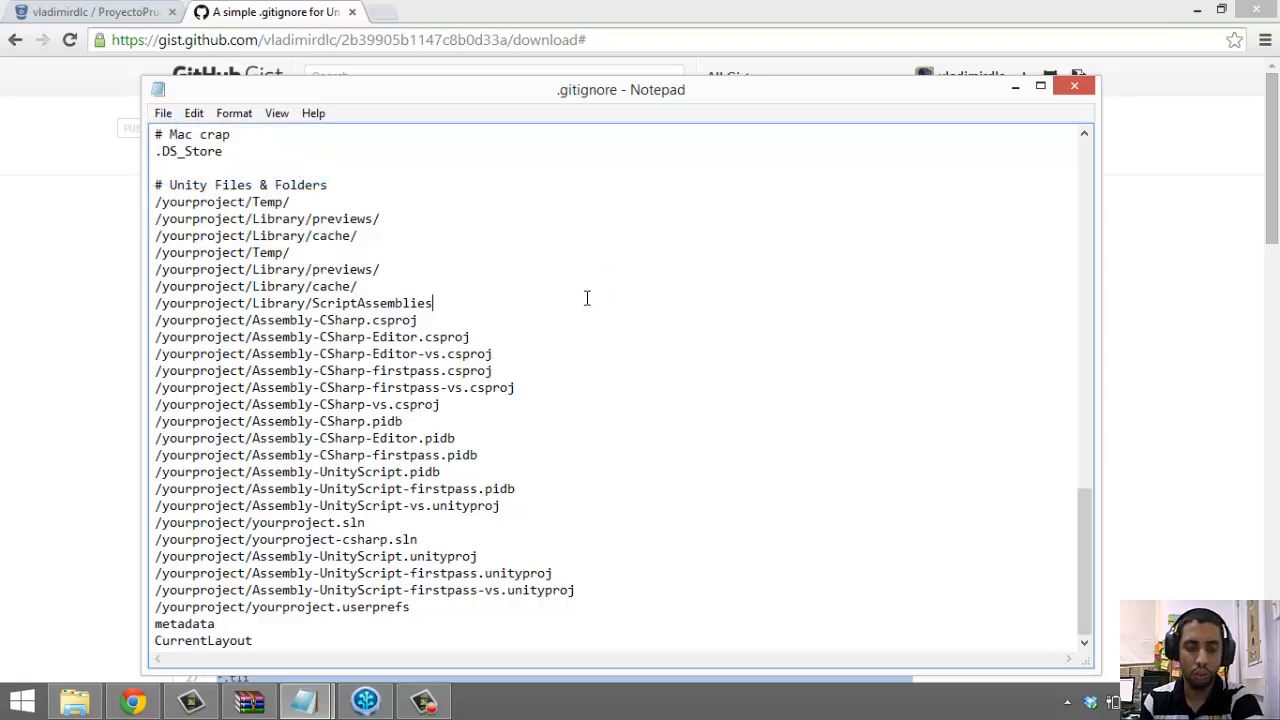
# Read through the .gitignore's header, user-specific and Windows rules such as Thumbs.db
pyautogui.click(325, 218)
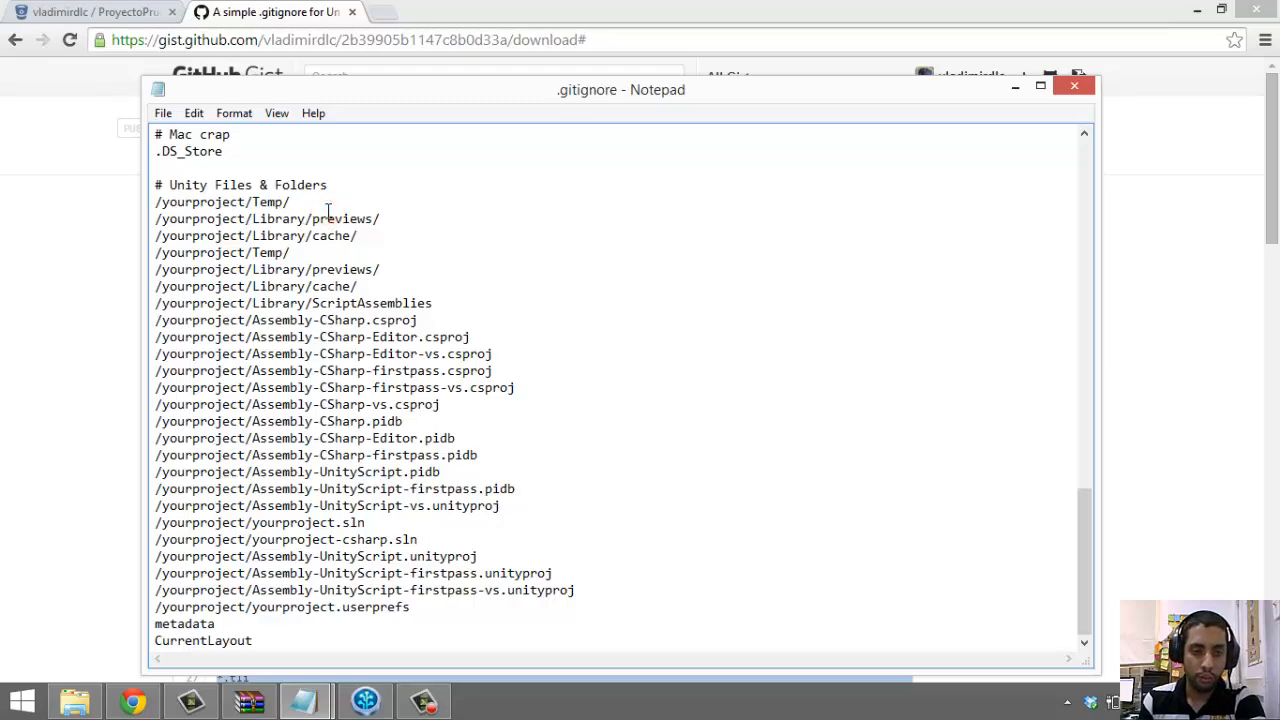
pyautogui.scroll(20, 347, 328)
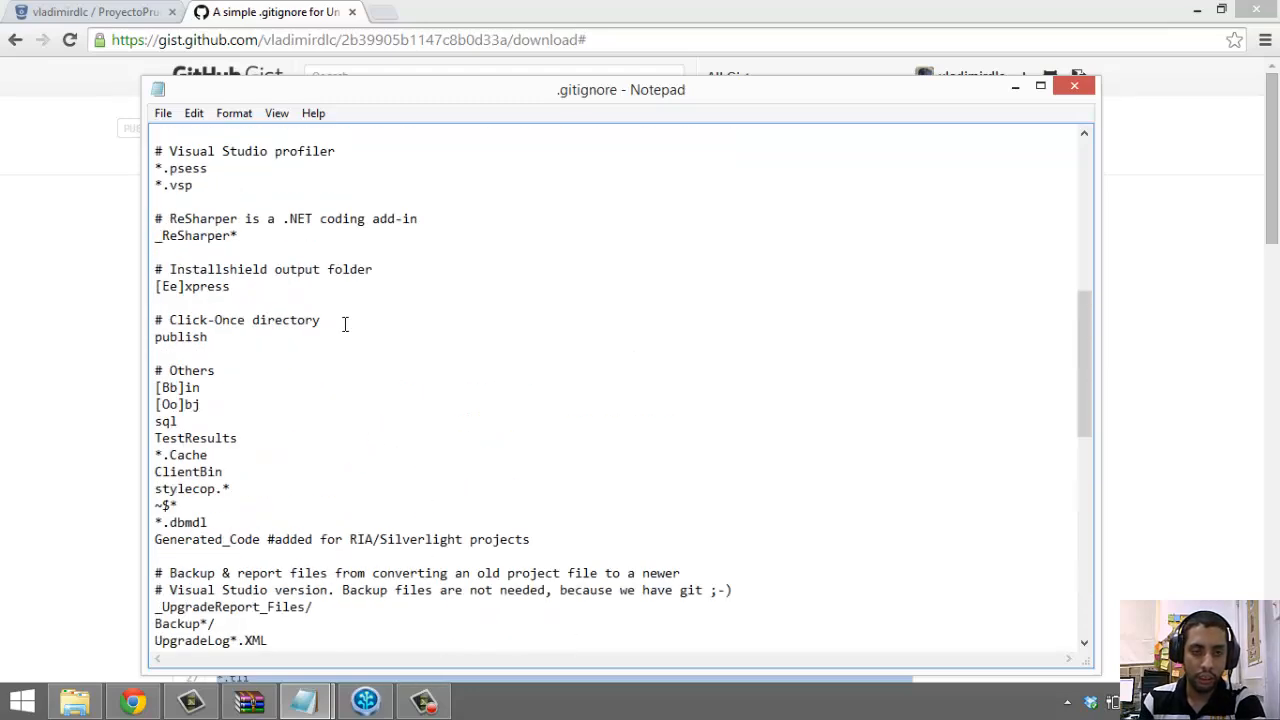
pyautogui.scroll(-18, 343, 322)
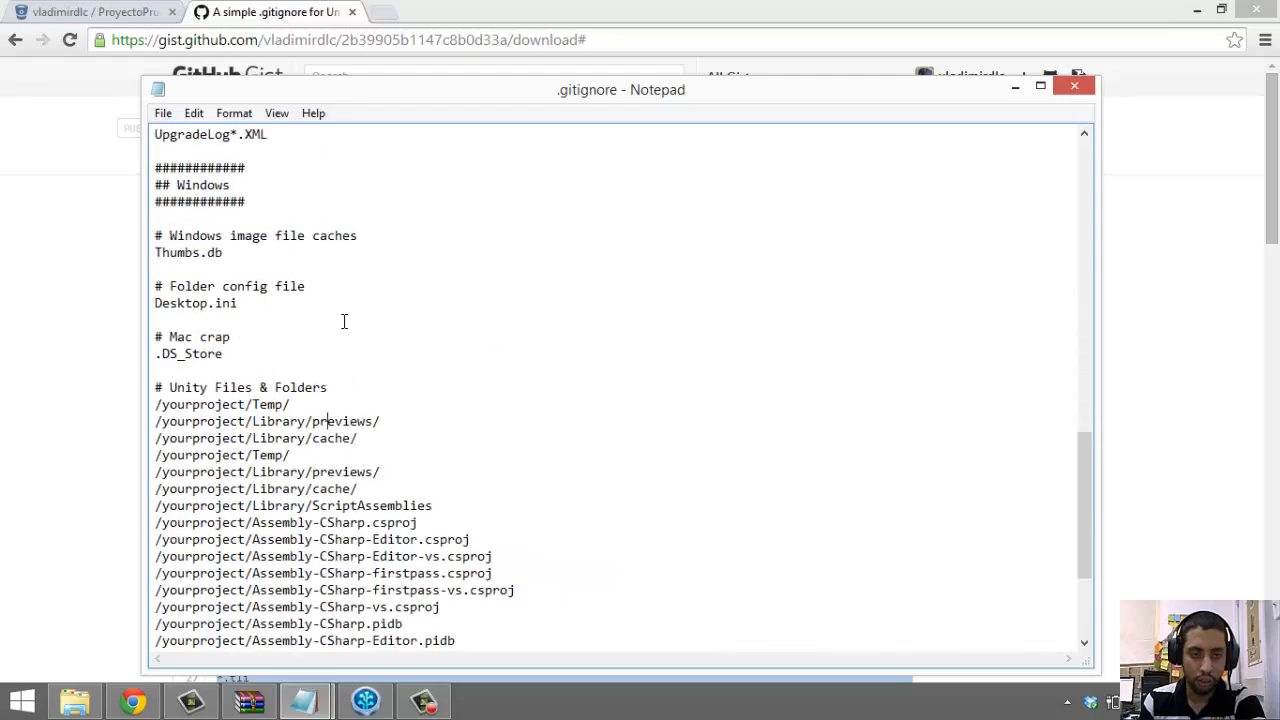
pyautogui.scroll(-2, 343, 321)
pyautogui.scroll(16, 343, 320)
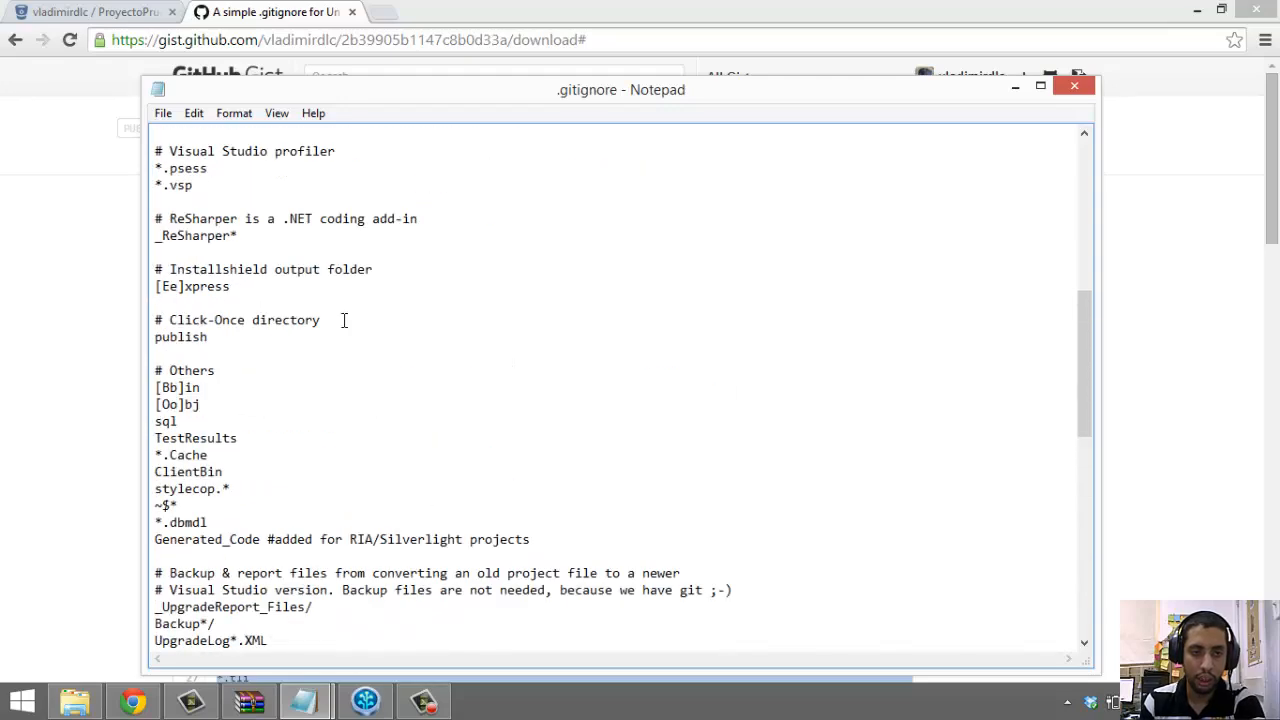
pyautogui.scroll(7, 341, 318)
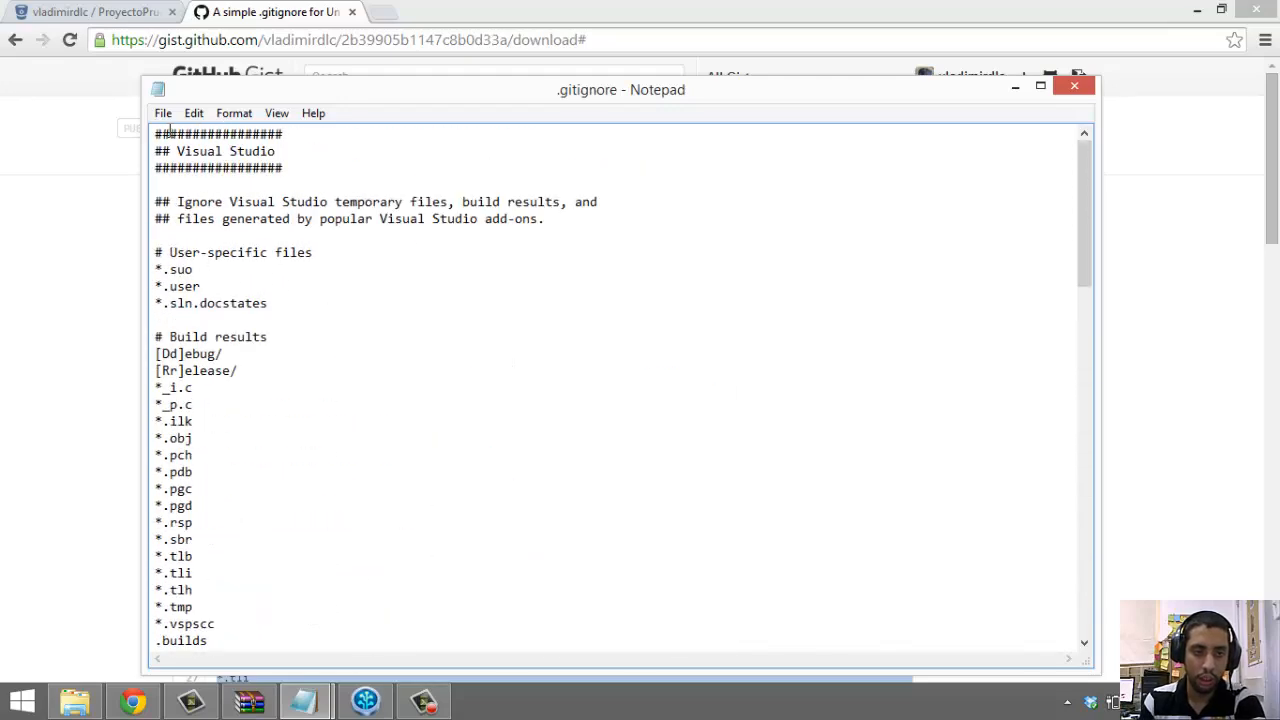
pyautogui.moveTo(170, 133); pyautogui.dragTo(324, 254)
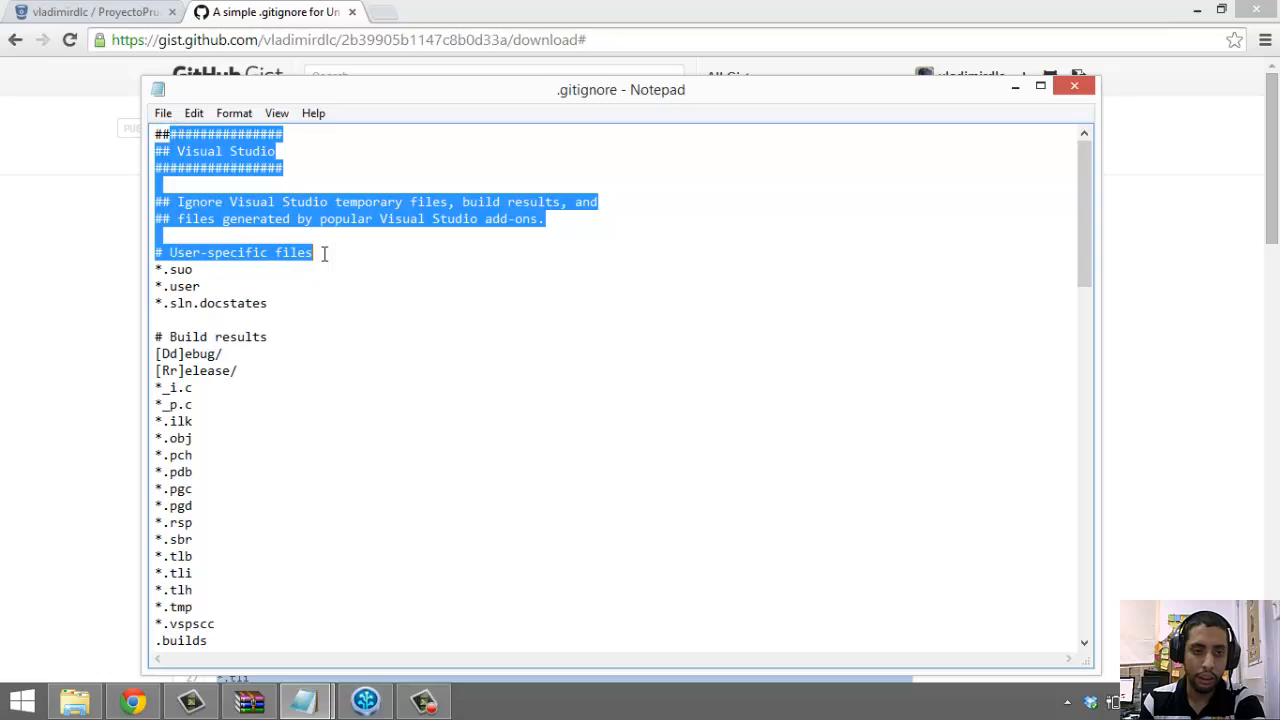
pyautogui.click(333, 303)
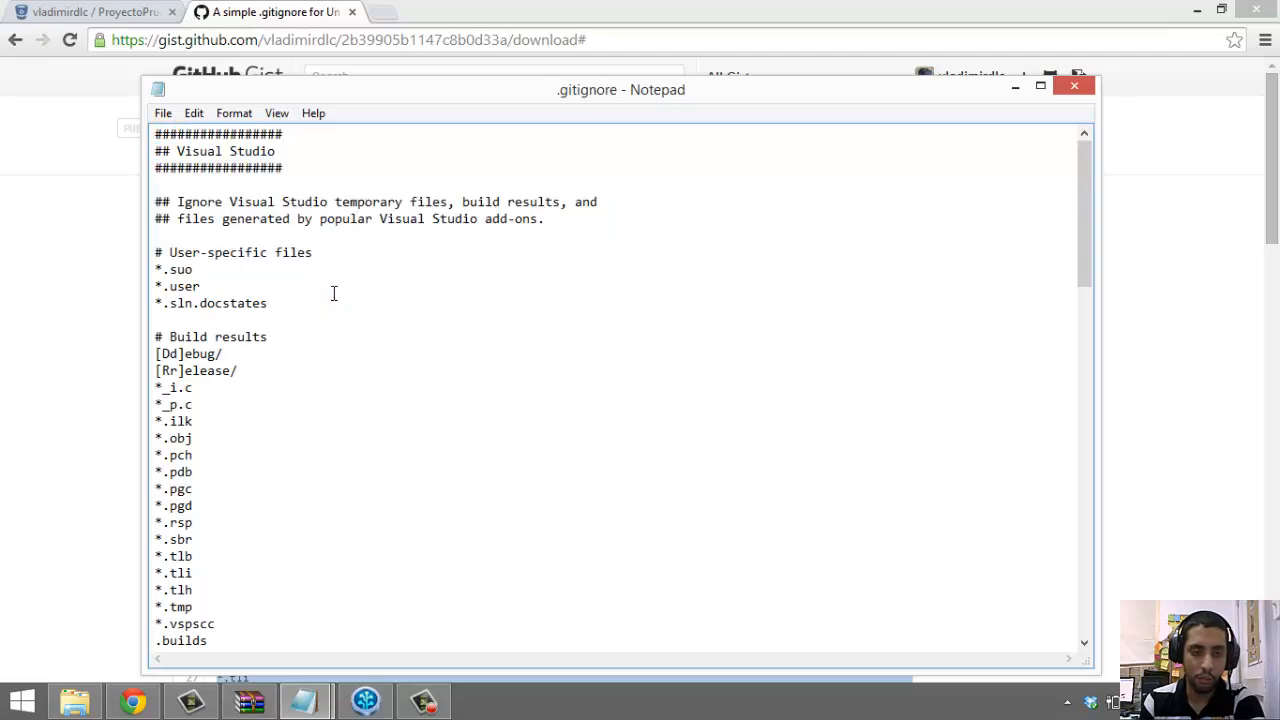
pyautogui.scroll(-6, 334, 293)
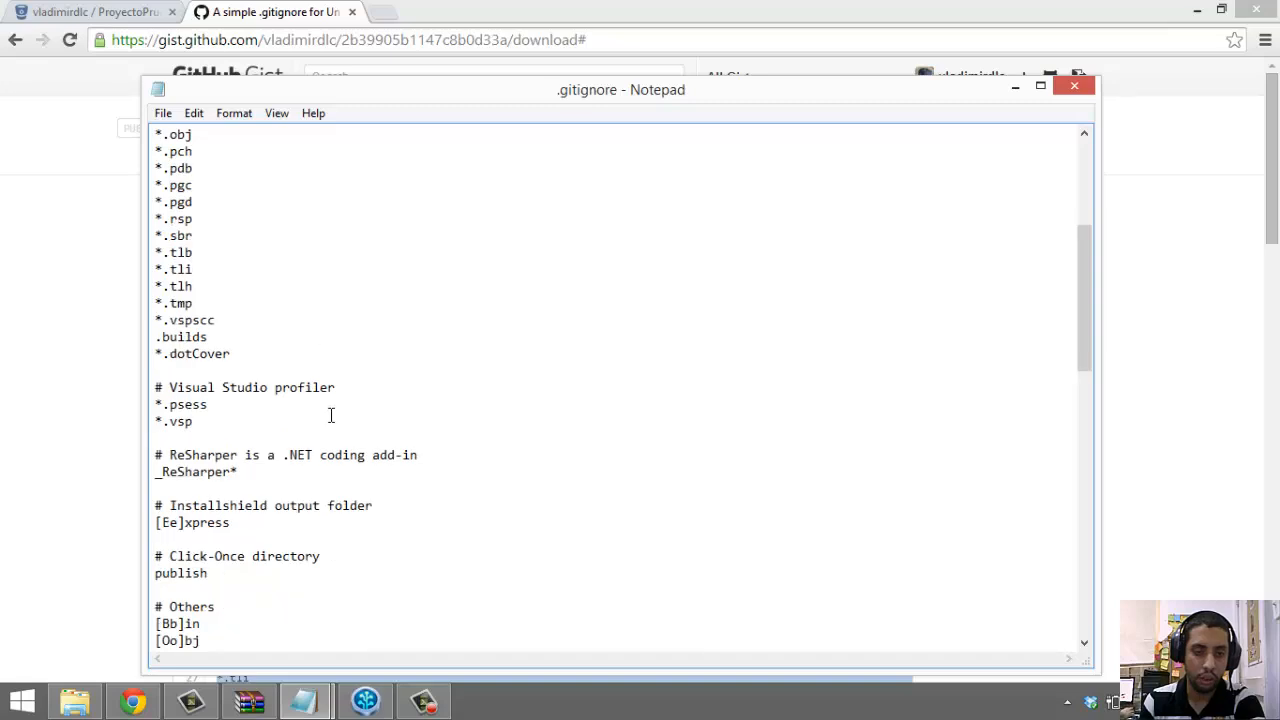
pyautogui.scroll(-5, 331, 415)
pyautogui.moveTo(248, 358)
pyautogui.mouseDown()
pyautogui.moveTo(140, 343)
pyautogui.moveTo(155, 354)
pyautogui.mouseUp()
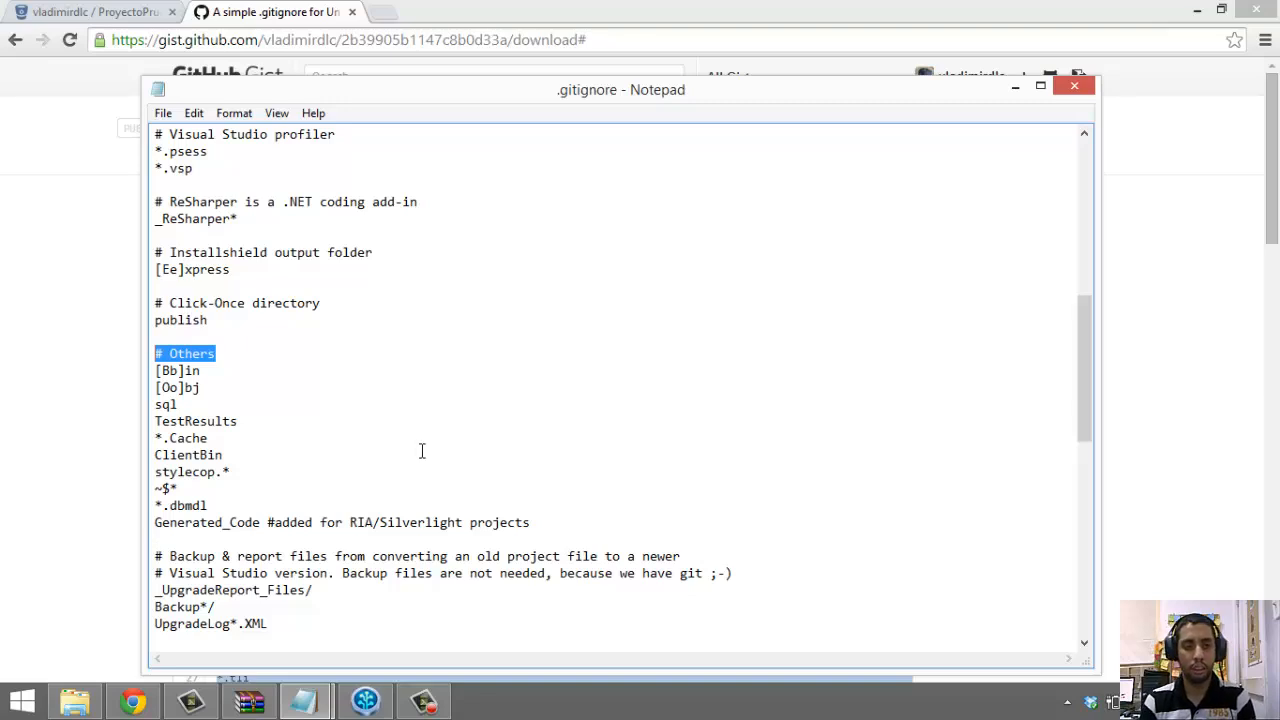
pyautogui.scroll(-3, 415, 448)
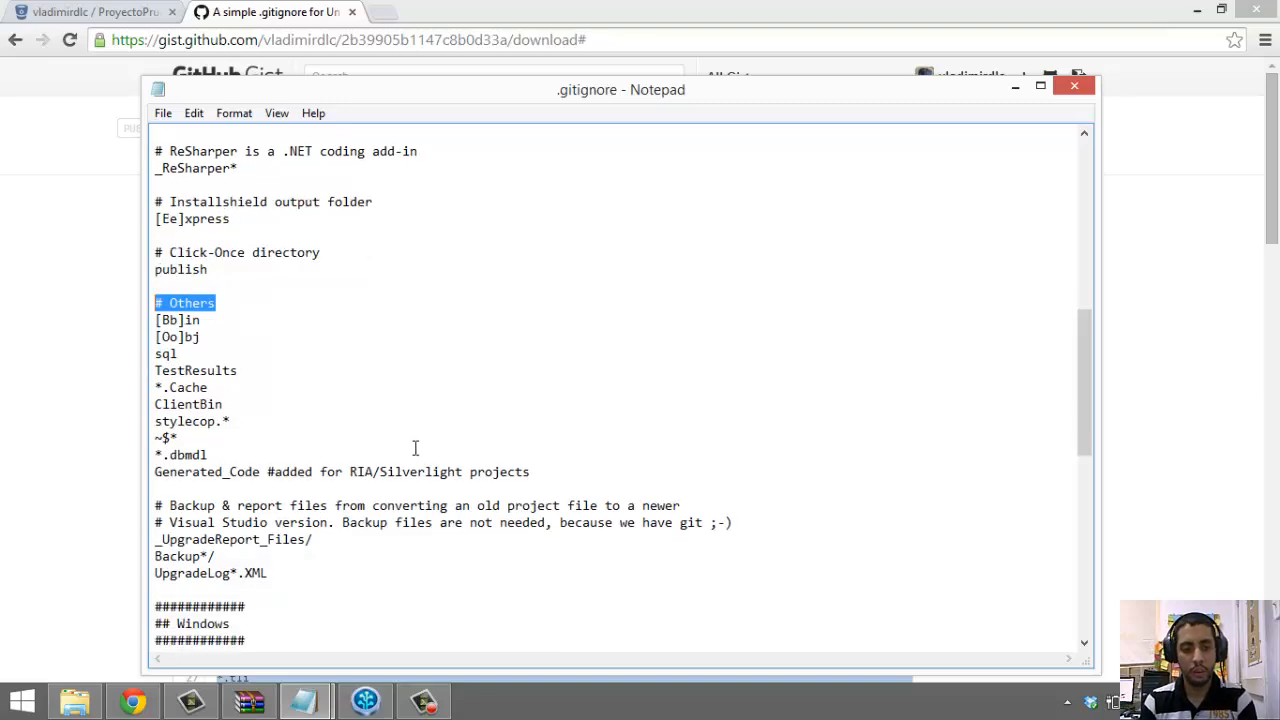
pyautogui.scroll(-2, 415, 448)
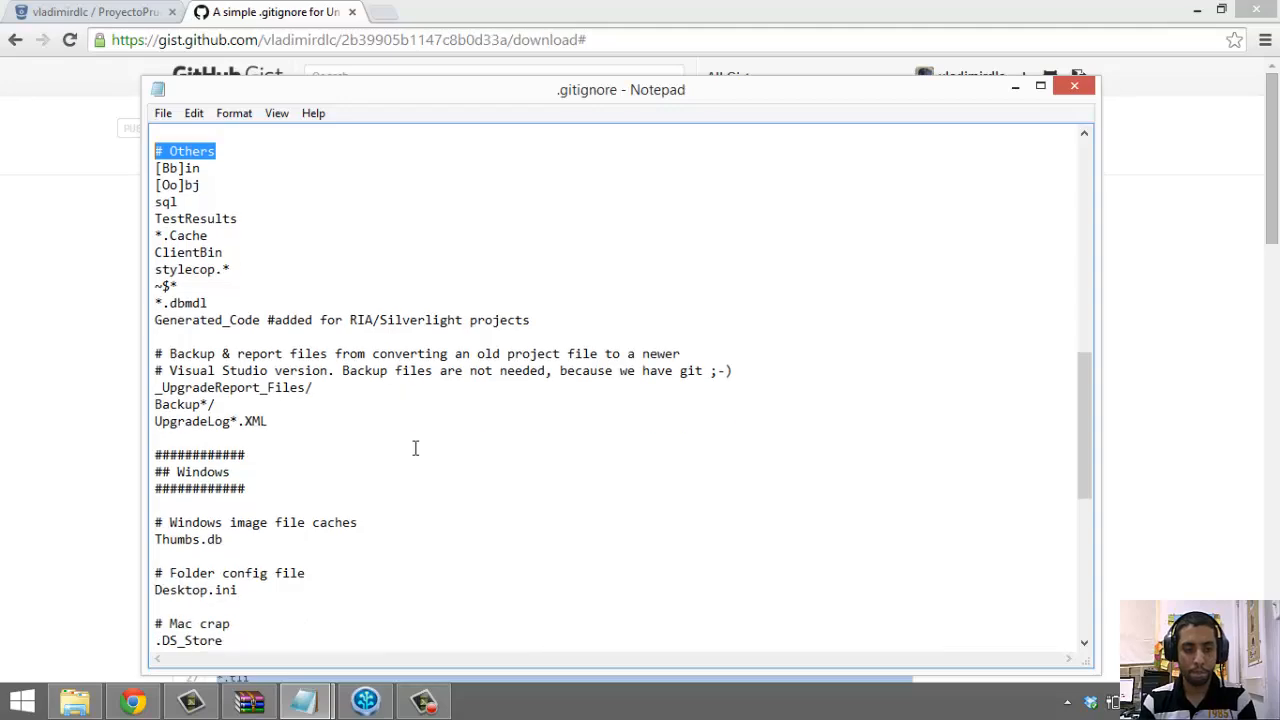
pyautogui.moveTo(268, 418); pyautogui.dragTo(180, 424)
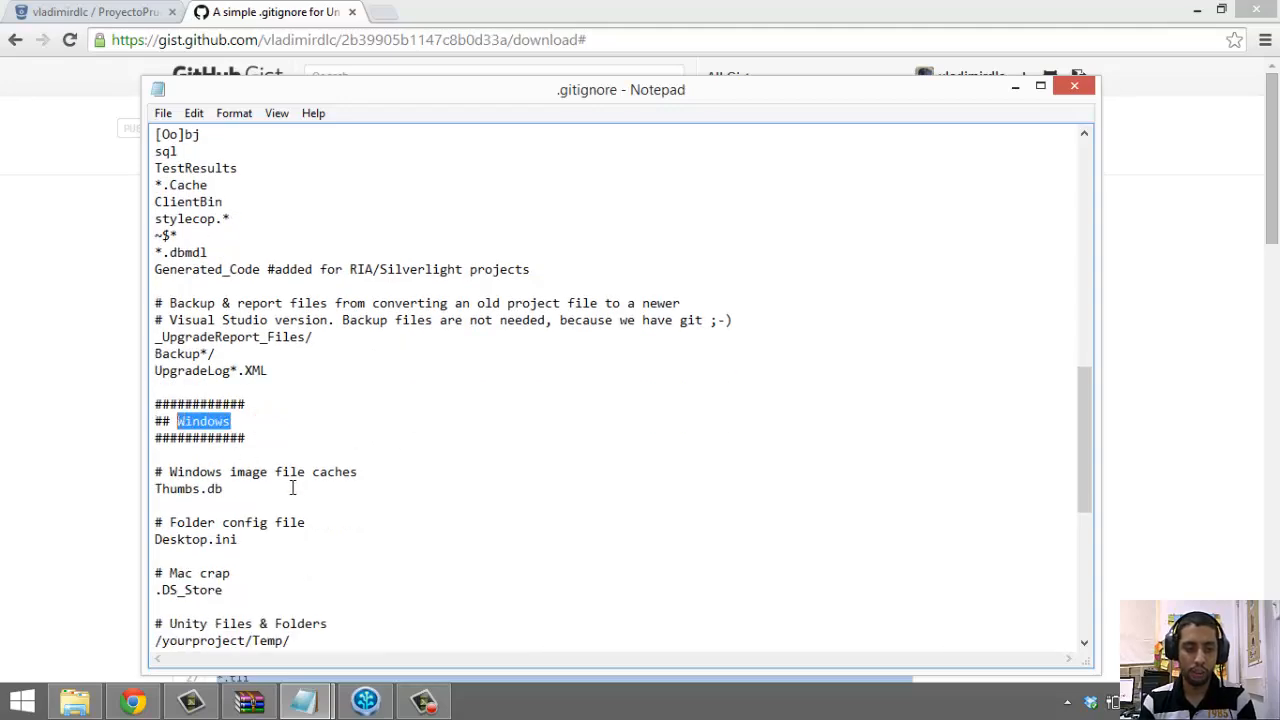
pyautogui.moveTo(291, 488); pyautogui.dragTo(158, 485)
pyautogui.scroll(-7, 398, 463)
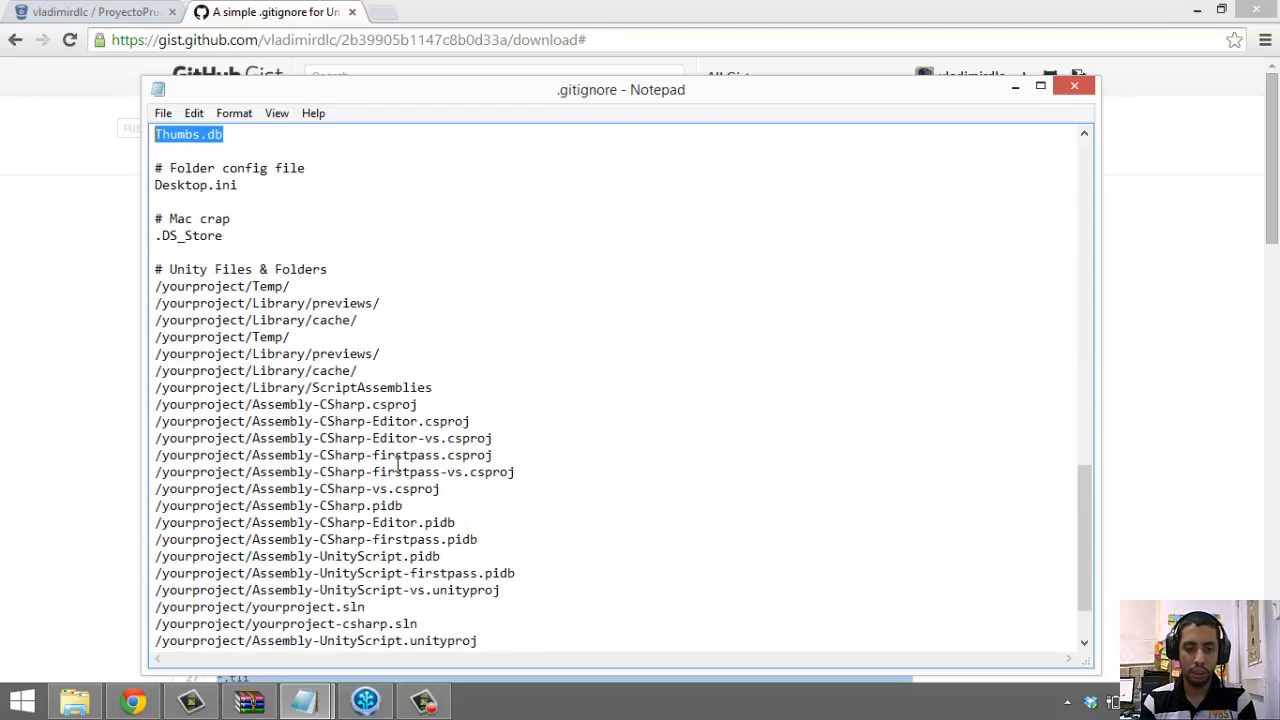
pyautogui.click(388, 432)
# Inspect the Unity Files & Folders section and the yourproject part of /yourproject/Temp/
pyautogui.click(238, 236)
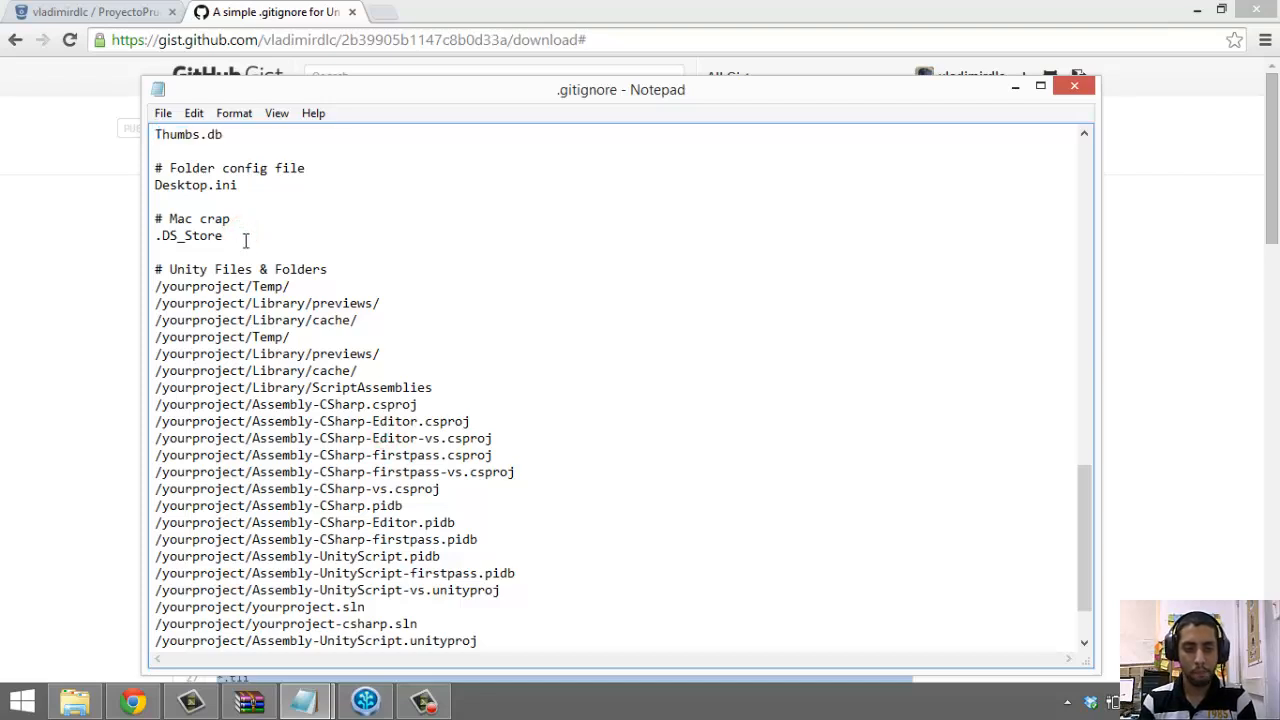
pyautogui.moveTo(328, 269); pyautogui.dragTo(168, 271)
pyautogui.click(468, 352)
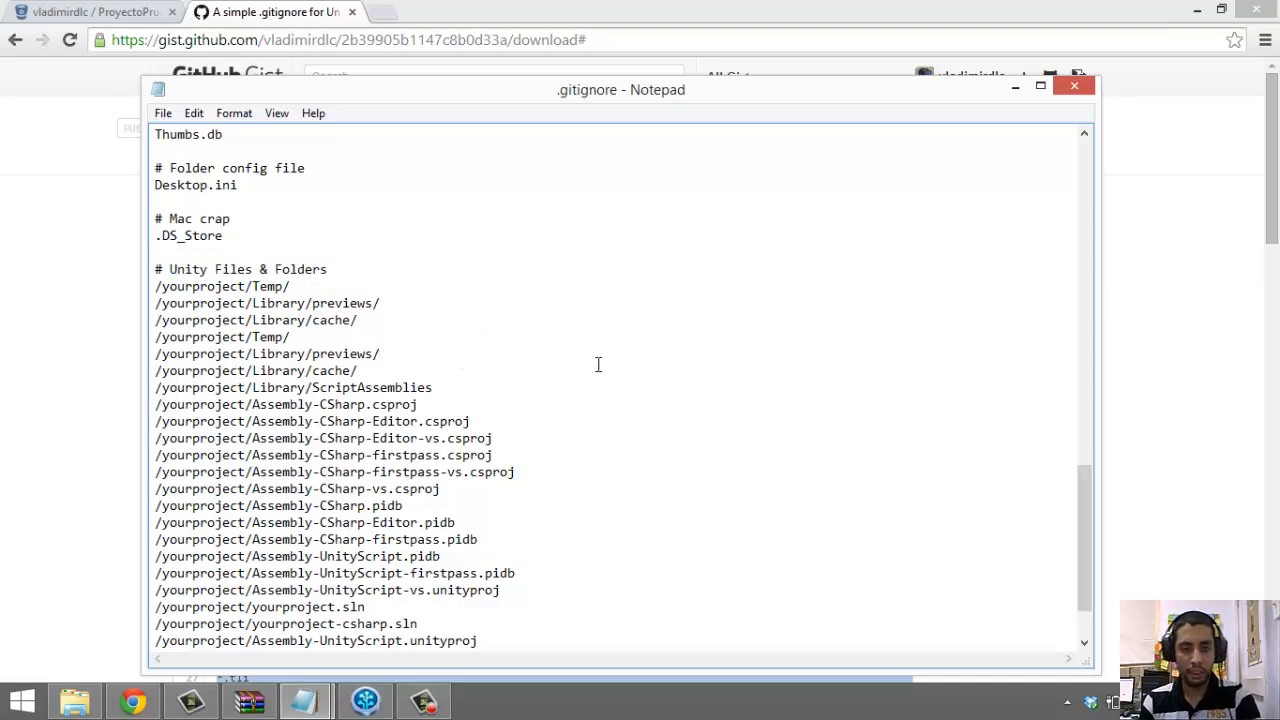
pyautogui.doubleClick(189, 286)
pyautogui.click(523, 314)
pyautogui.moveTo(247, 285); pyautogui.dragTo(160, 285)
# Bring the proyectoprueba folder window into view and reposition it
pyautogui.click(75, 701)
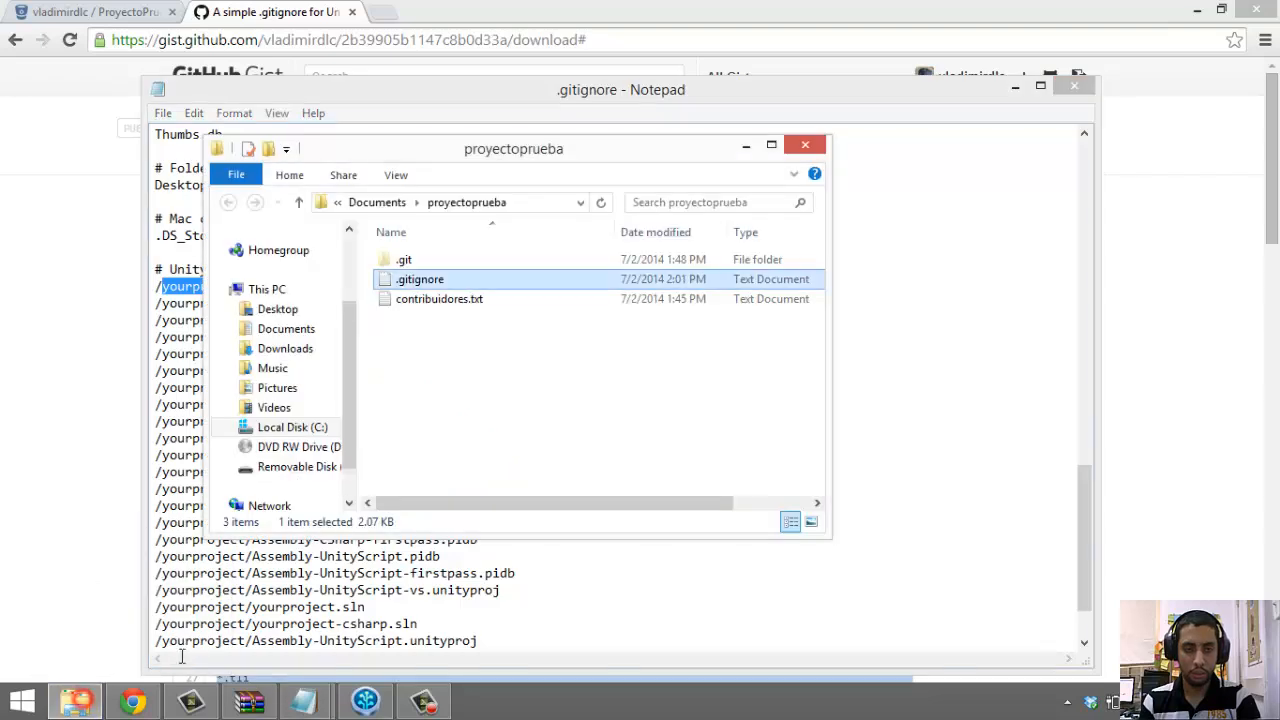
pyautogui.rightClick(510, 436)
pyautogui.click(437, 381)
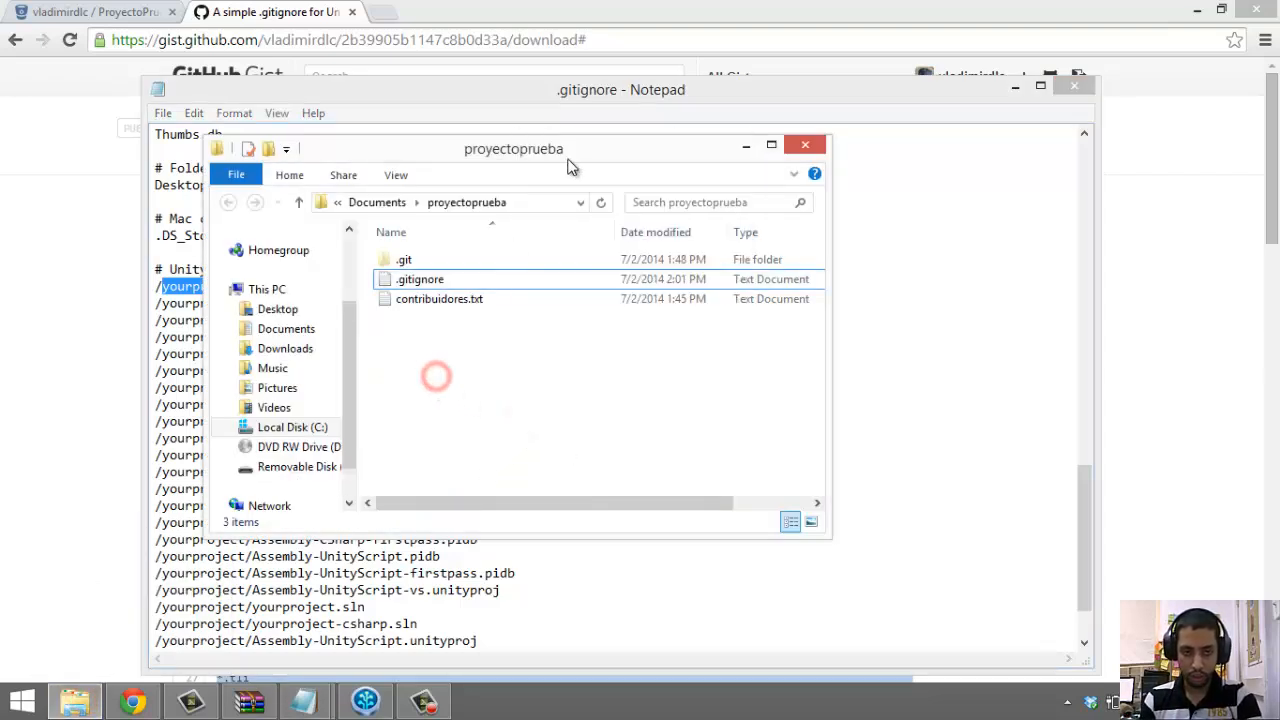
pyautogui.moveTo(665, 165); pyautogui.dragTo(787, 203)
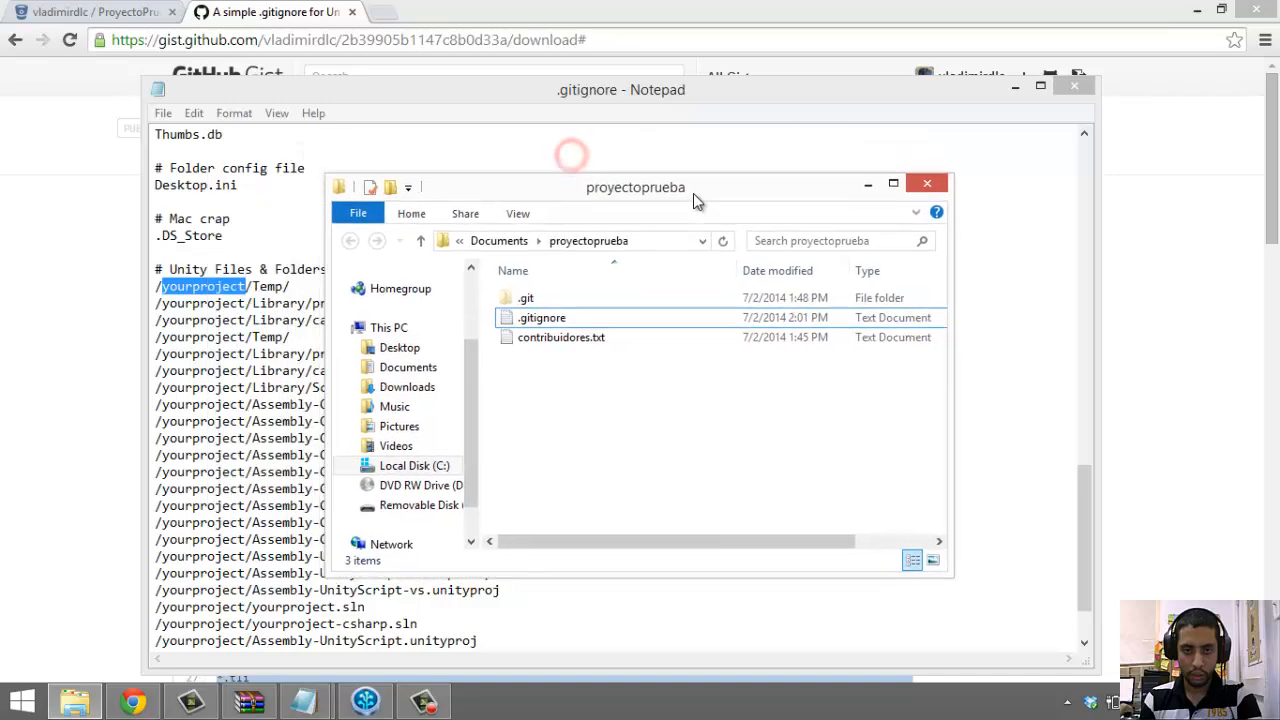
# Create a new folder named ClaseUnity inside proyectoprueba
pyautogui.rightClick(615, 422)
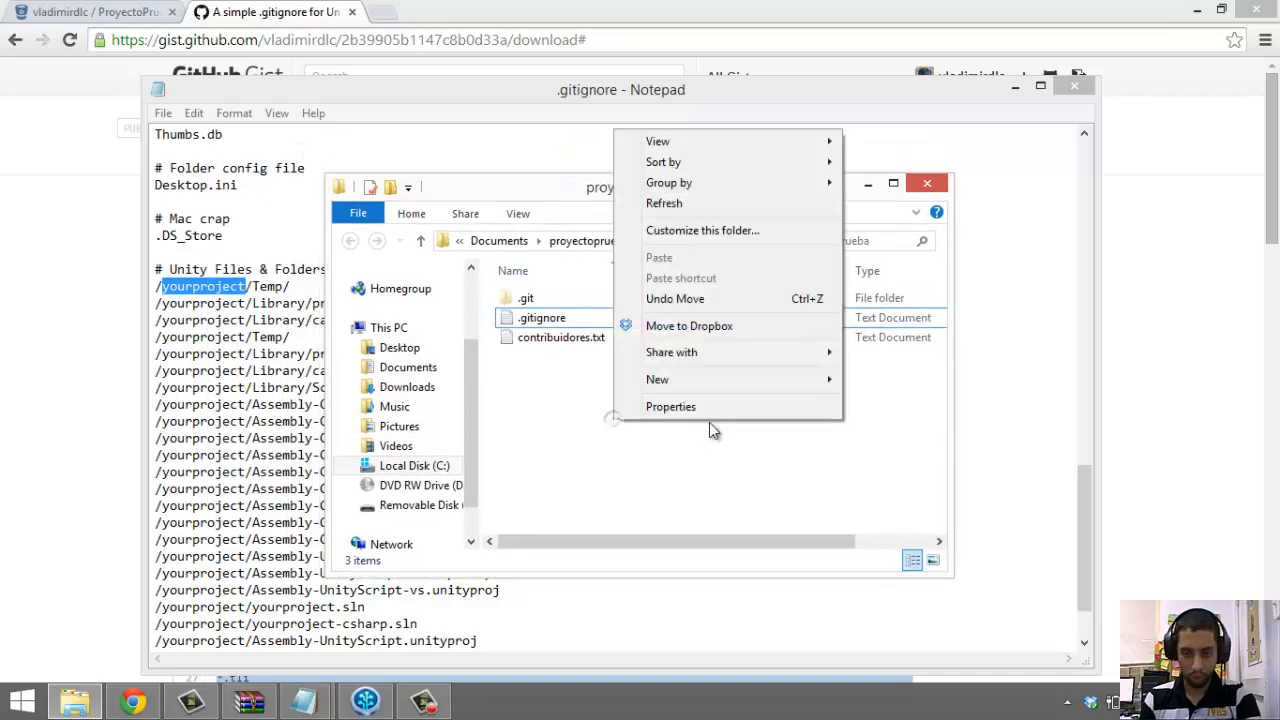
pyautogui.click(721, 380)
pyautogui.click(877, 380)
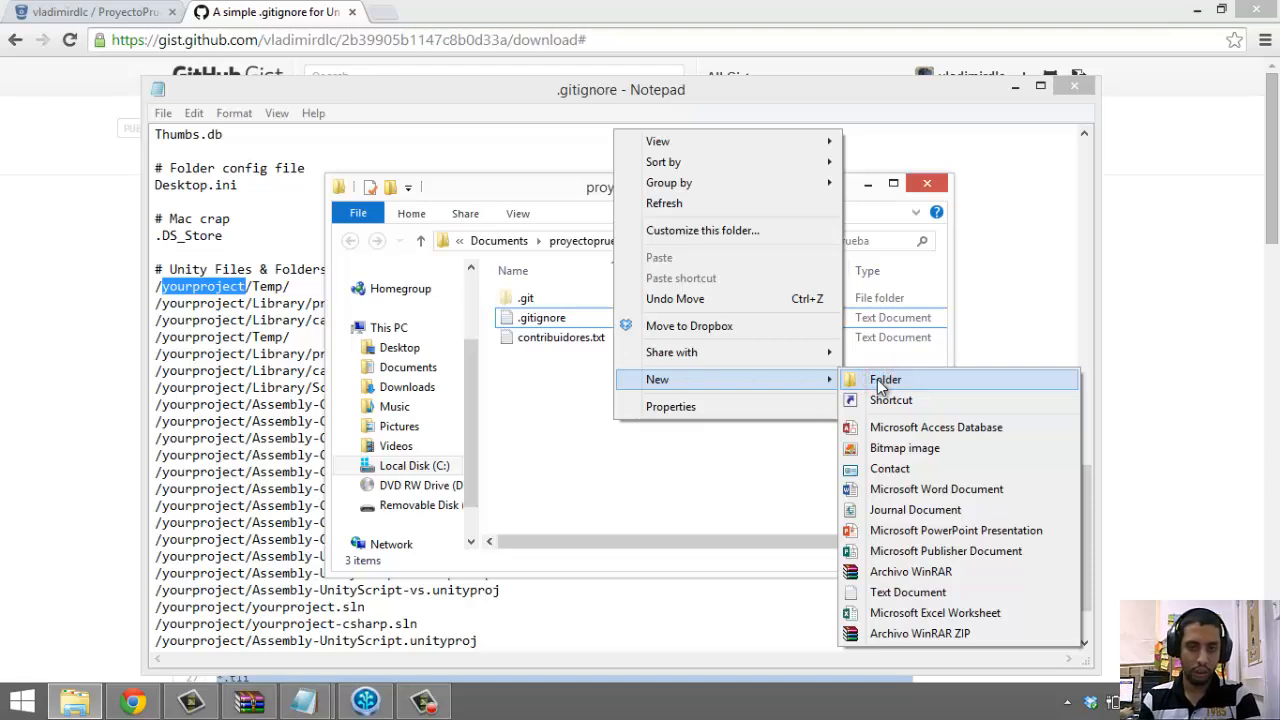
pyautogui.click(880, 382)
pyautogui.write('ClaseUnity')
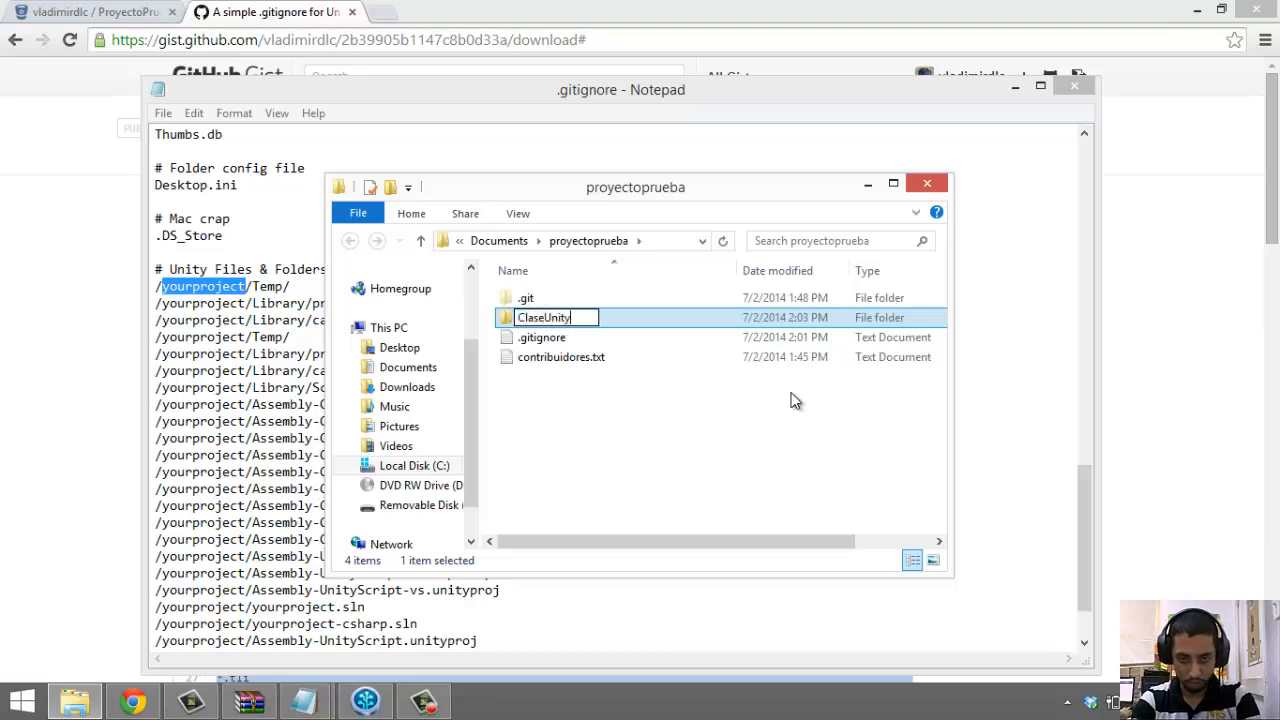
pyautogui.press('Return')
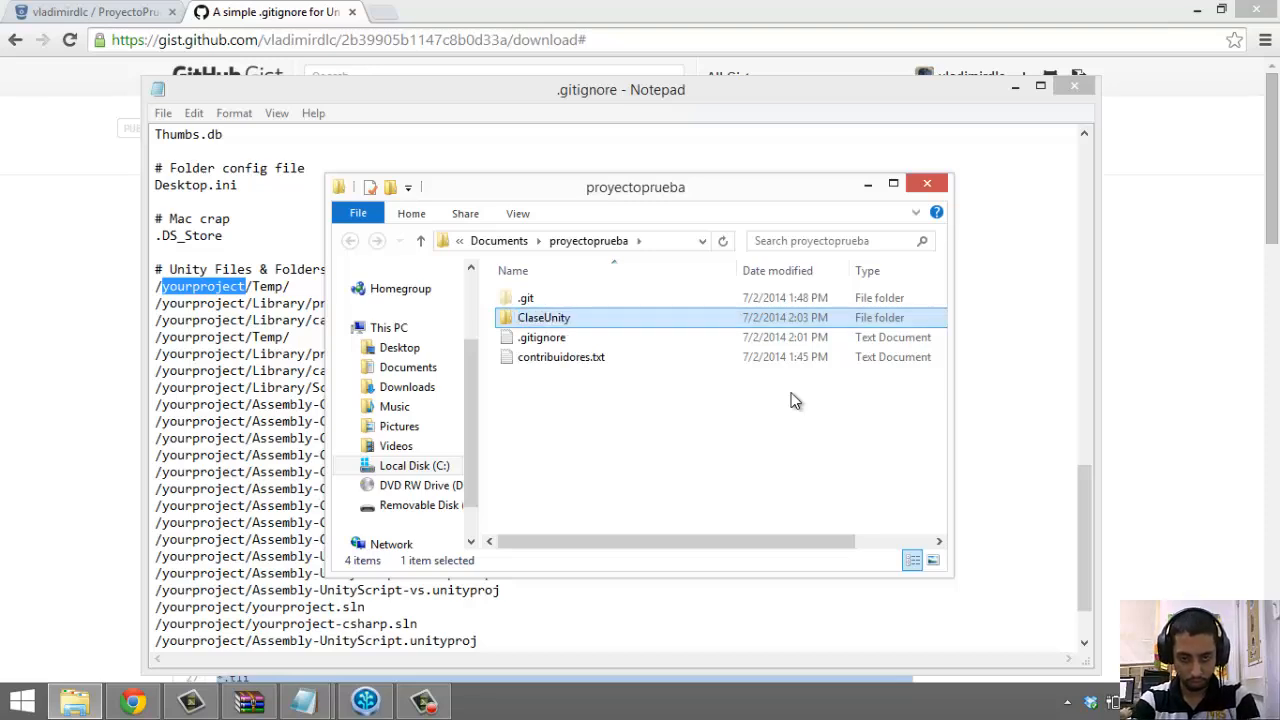
# Locate the yourproject placeholder in the /yourproject/Temp/ path
pyautogui.click(177, 286)
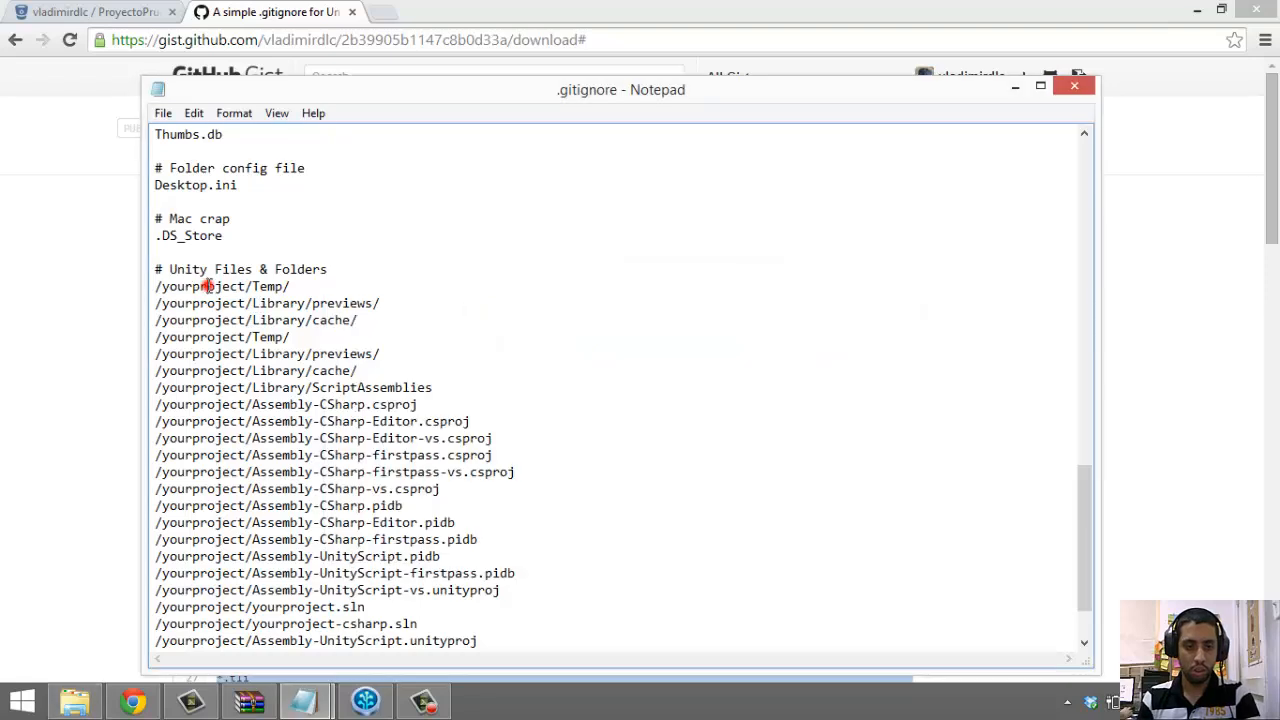
pyautogui.doubleClick(209, 286)
pyautogui.click(212, 286)
pyautogui.doubleClick(243, 286)
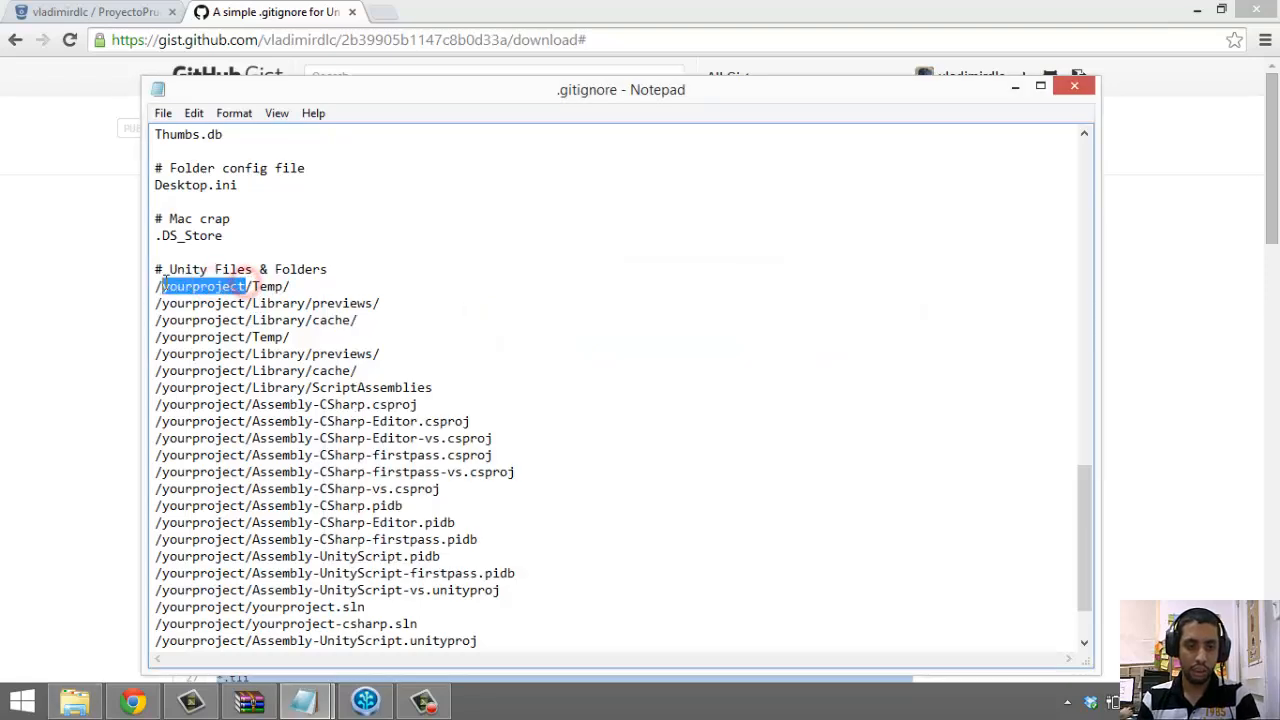
pyautogui.click(386, 269)
pyautogui.click(232, 113)
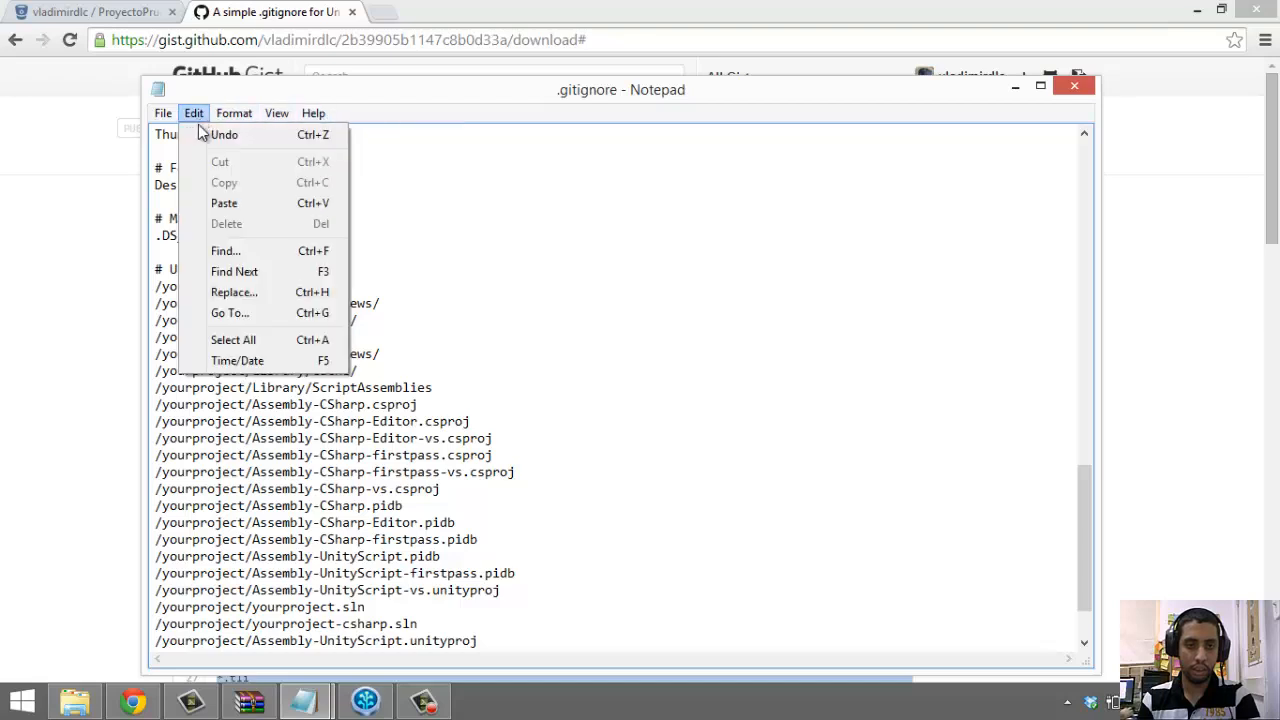
pyautogui.click(509, 248)
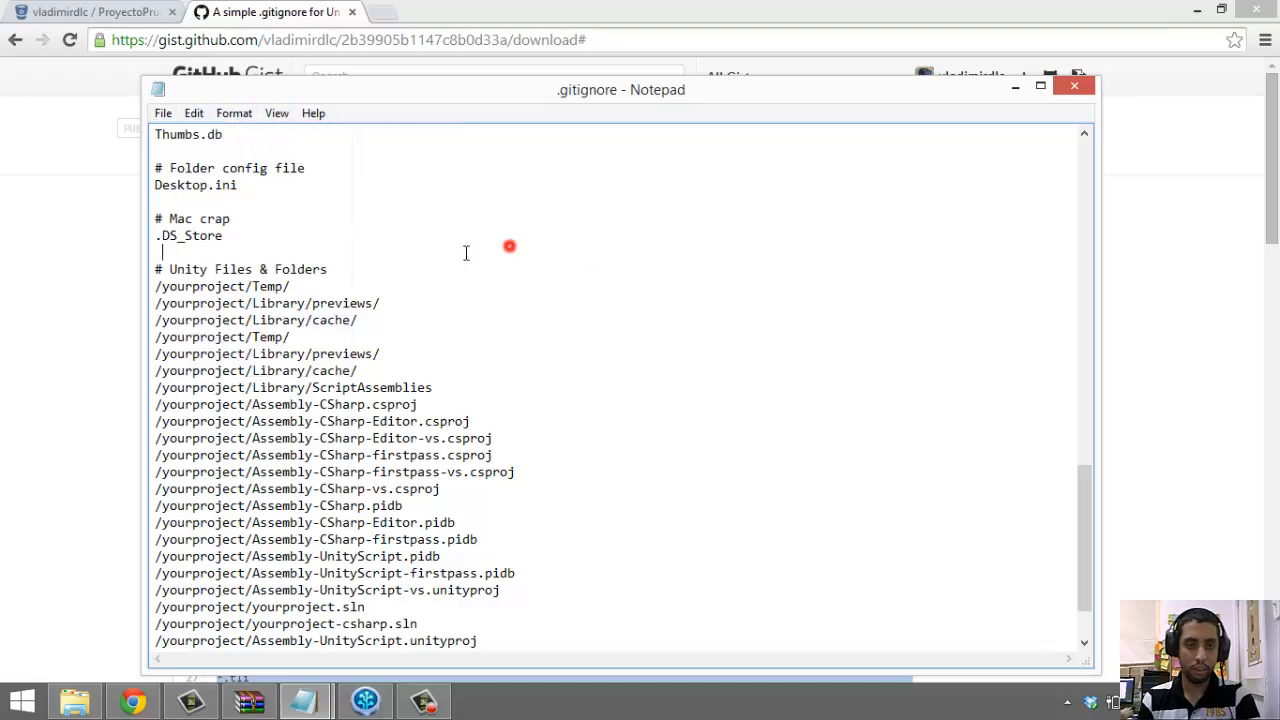
# Replace all occurrences of yourproject with ClaseUnity using Find and Replace
pyautogui.click(194, 113)
pyautogui.click(246, 299)
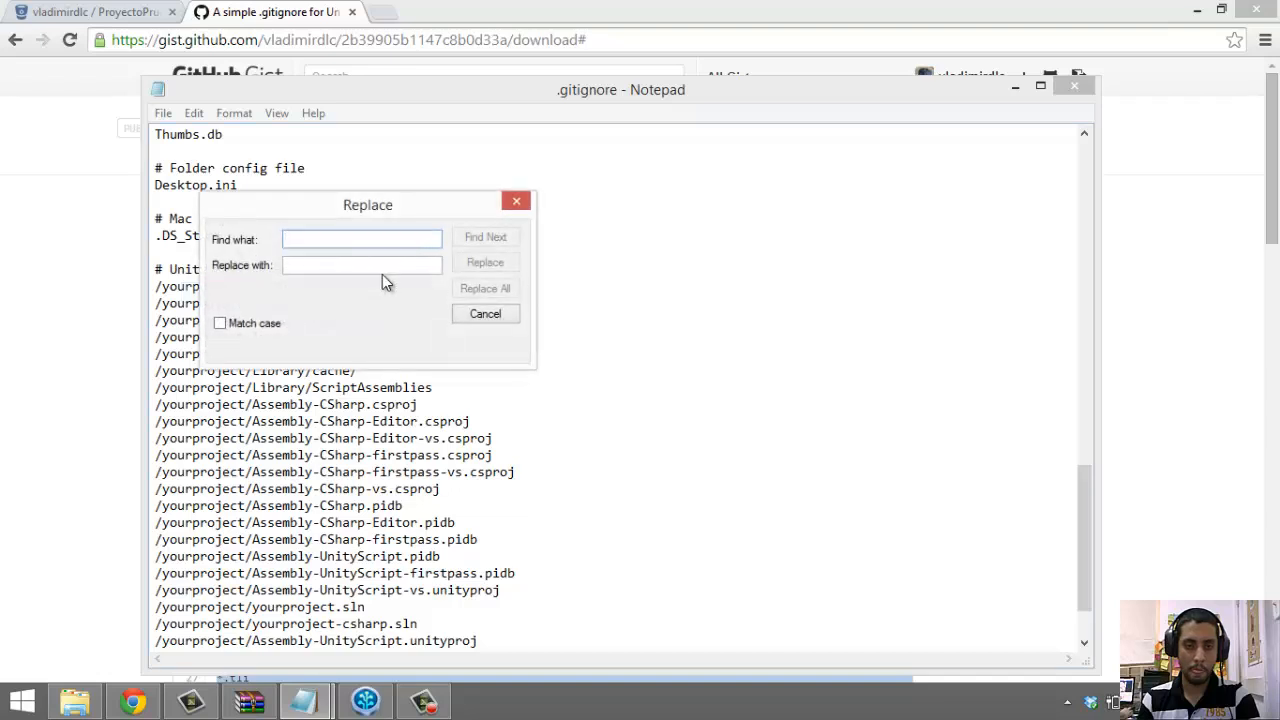
pyautogui.write('r')
pyautogui.press('BackSpace')
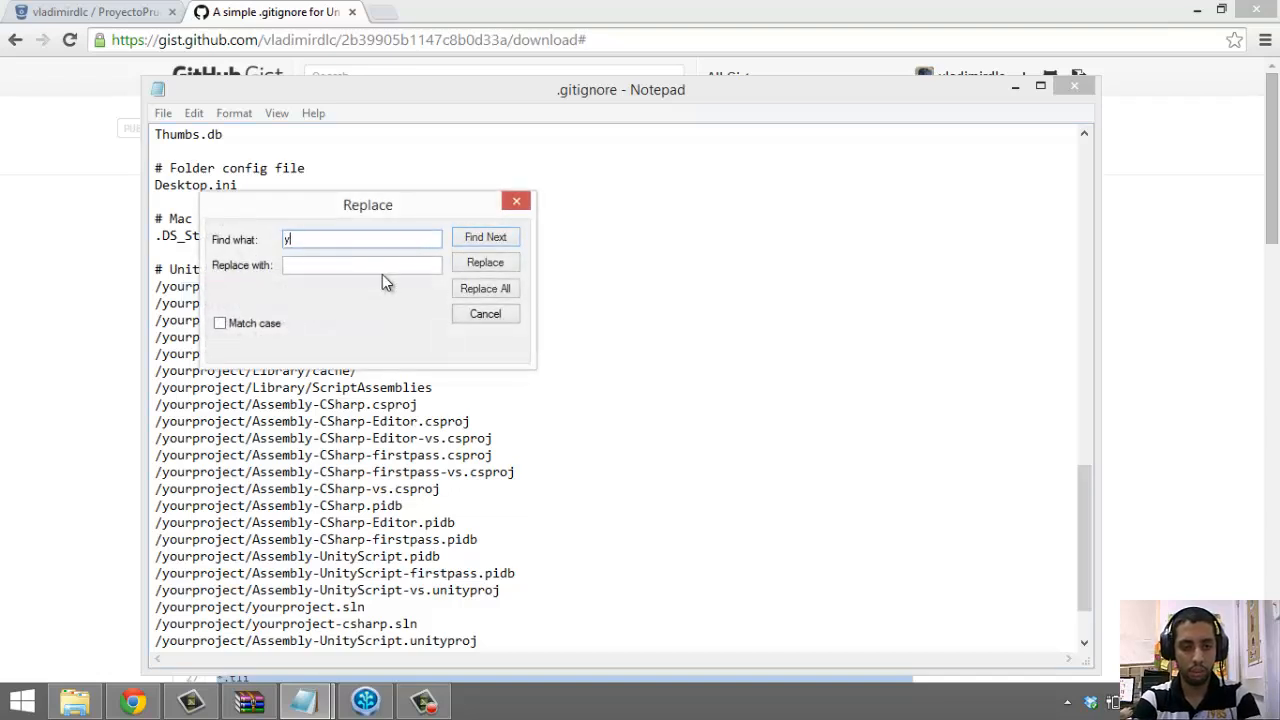
pyautogui.write('yourp')
pyautogui.write('roje')
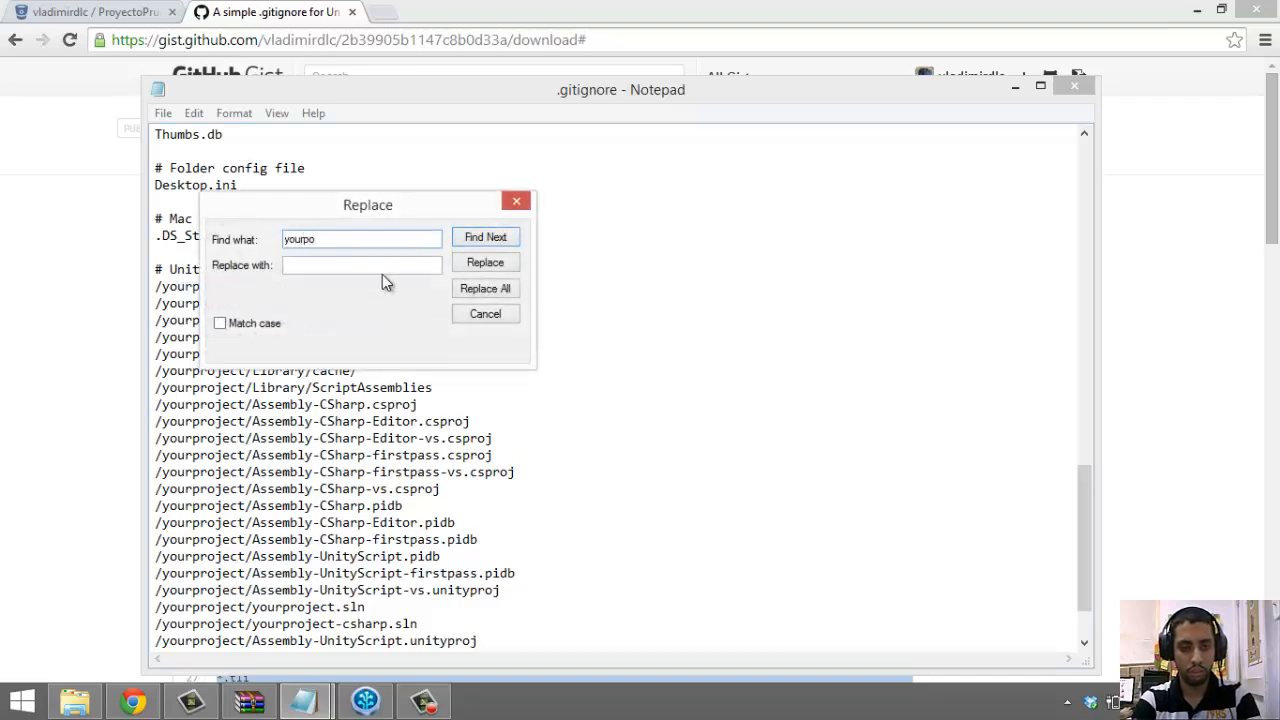
pyautogui.write('ct')
pyautogui.press('Tab')
pyautogui.write('yourproject')
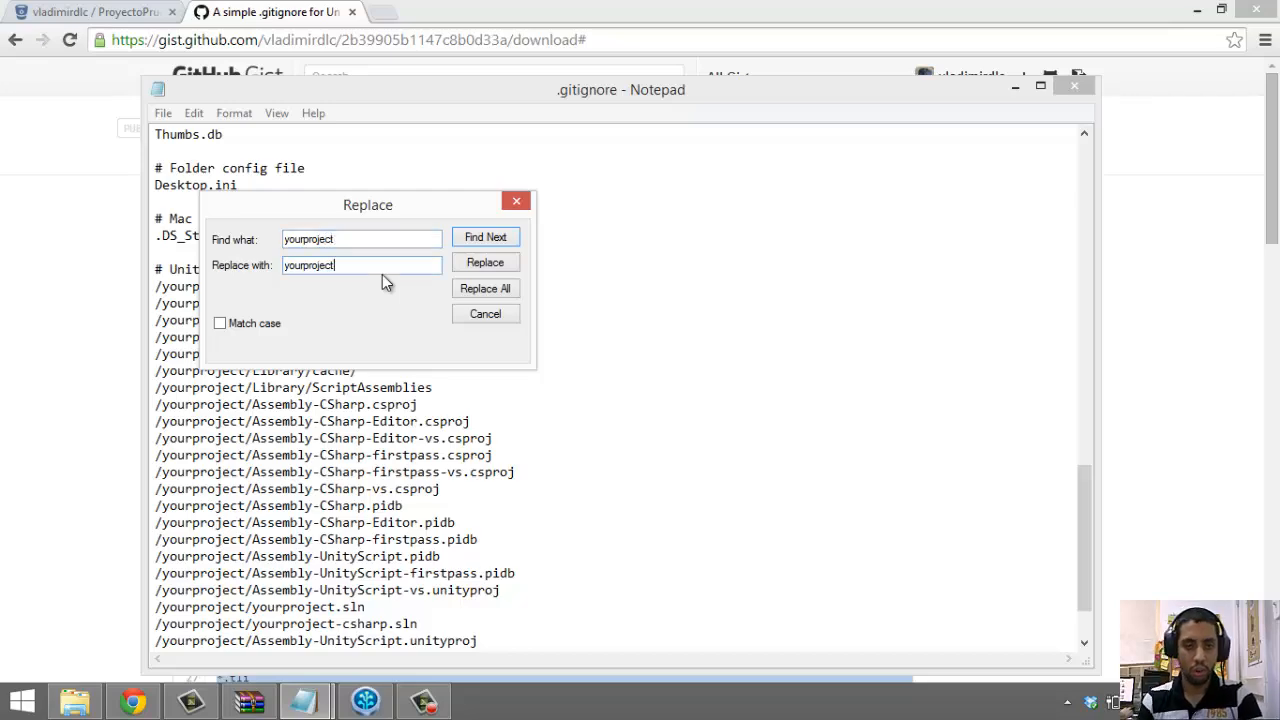
pyautogui.click(75, 703)
pyautogui.press('F2')
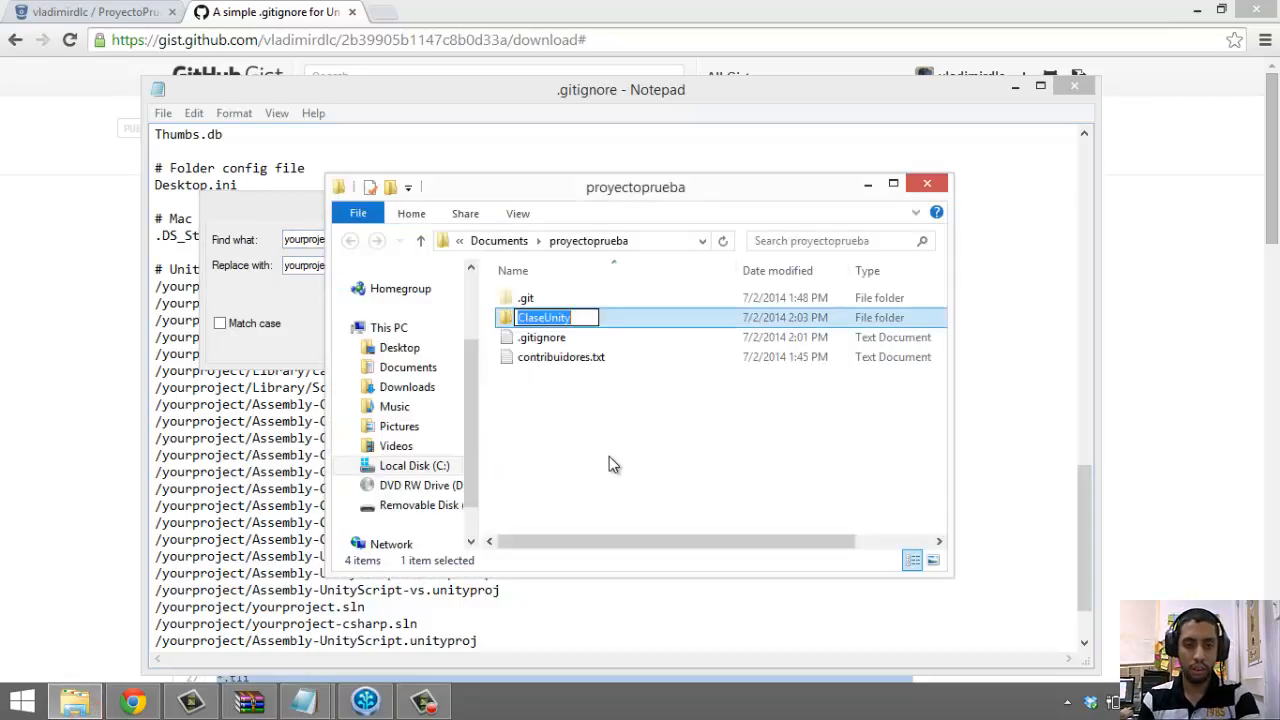
pyautogui.hotkey('alt', 'F4')
pyautogui.doubleClick(336, 263)
pyautogui.write('ClaseUnity')
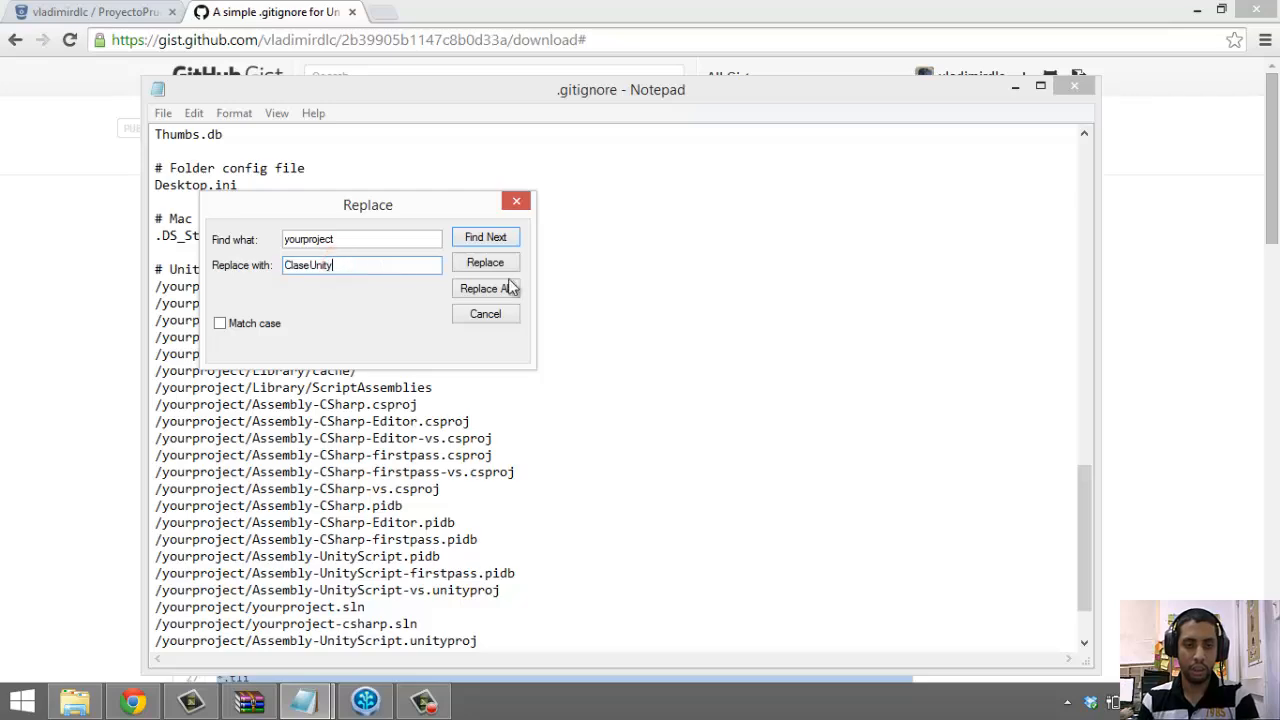
pyautogui.click(505, 290)
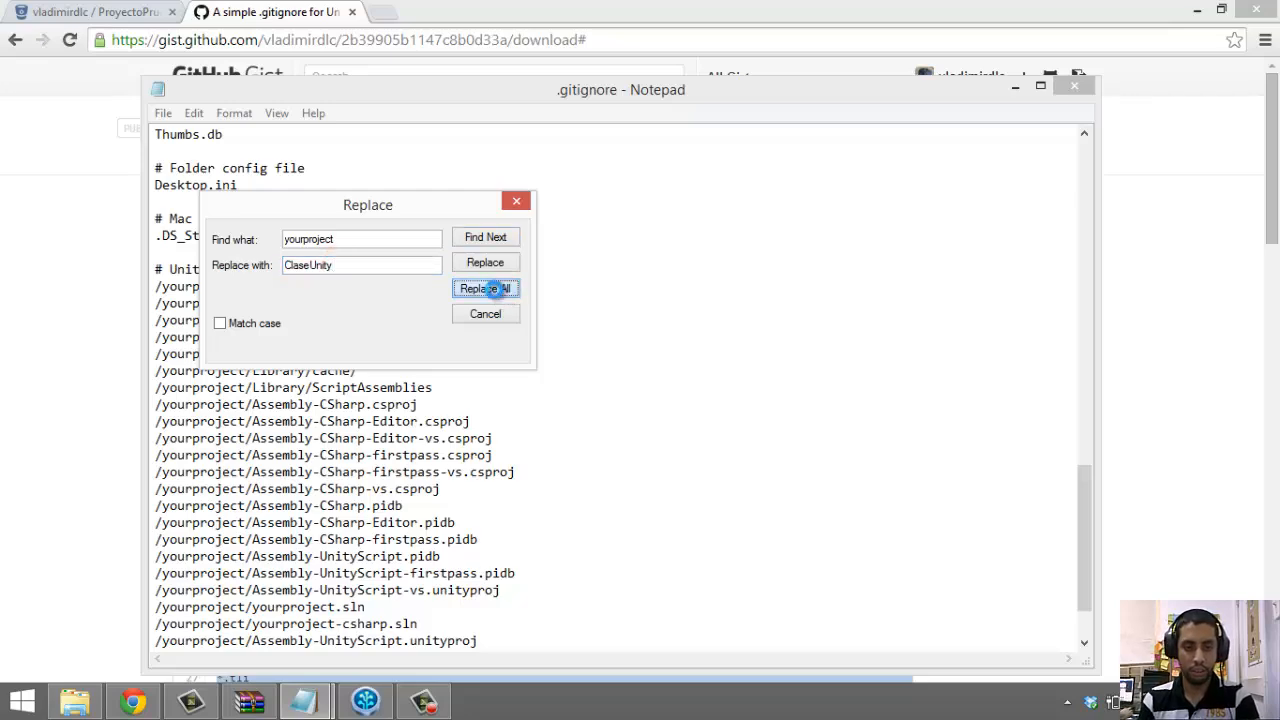
pyautogui.click(497, 315)
pyautogui.scroll(-20, 951, 260)
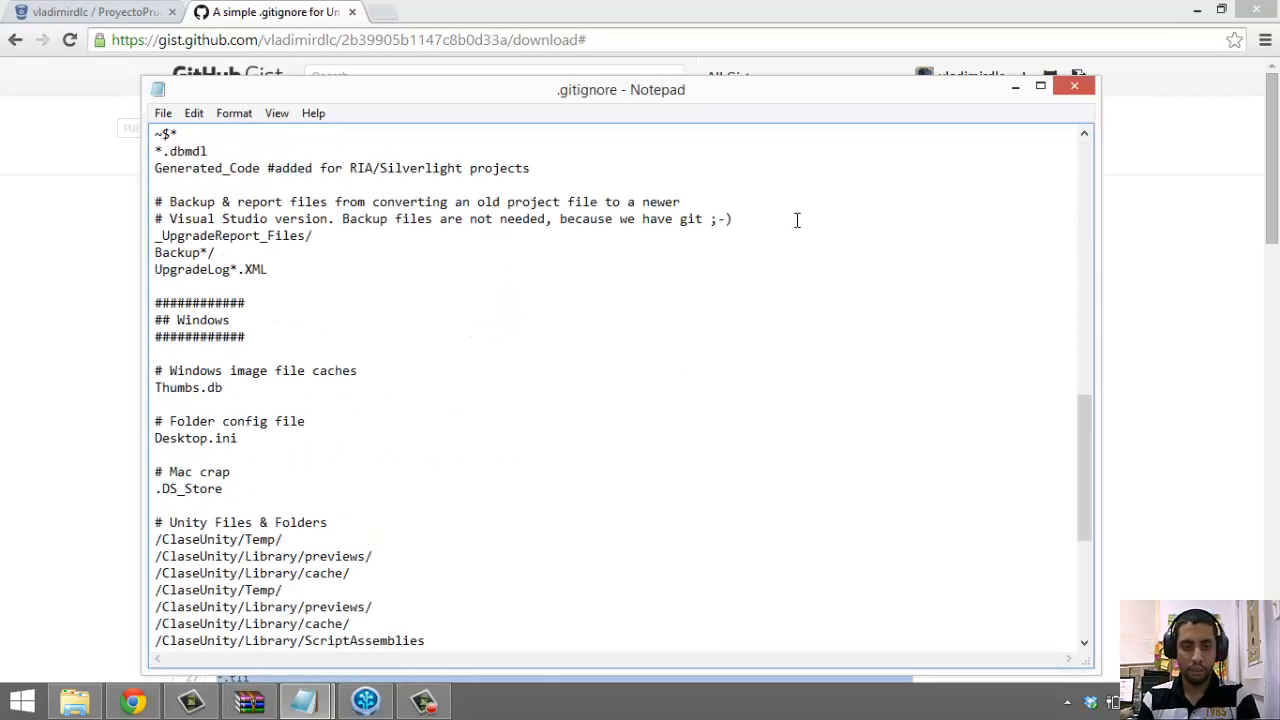
# Review the updated /ClaseUnity/ paths in the Unity section
pyautogui.moveTo(287, 178); pyautogui.dragTo(440, 643)
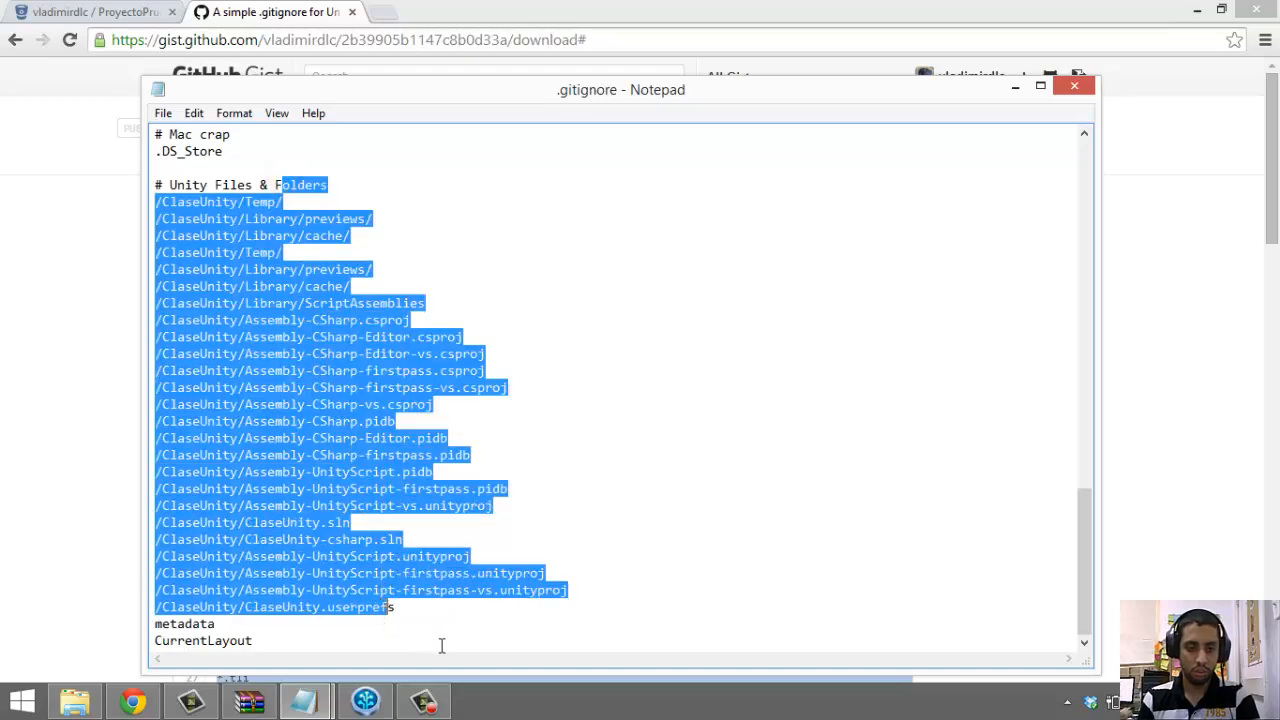
pyautogui.click(451, 624)
pyautogui.click(405, 613)
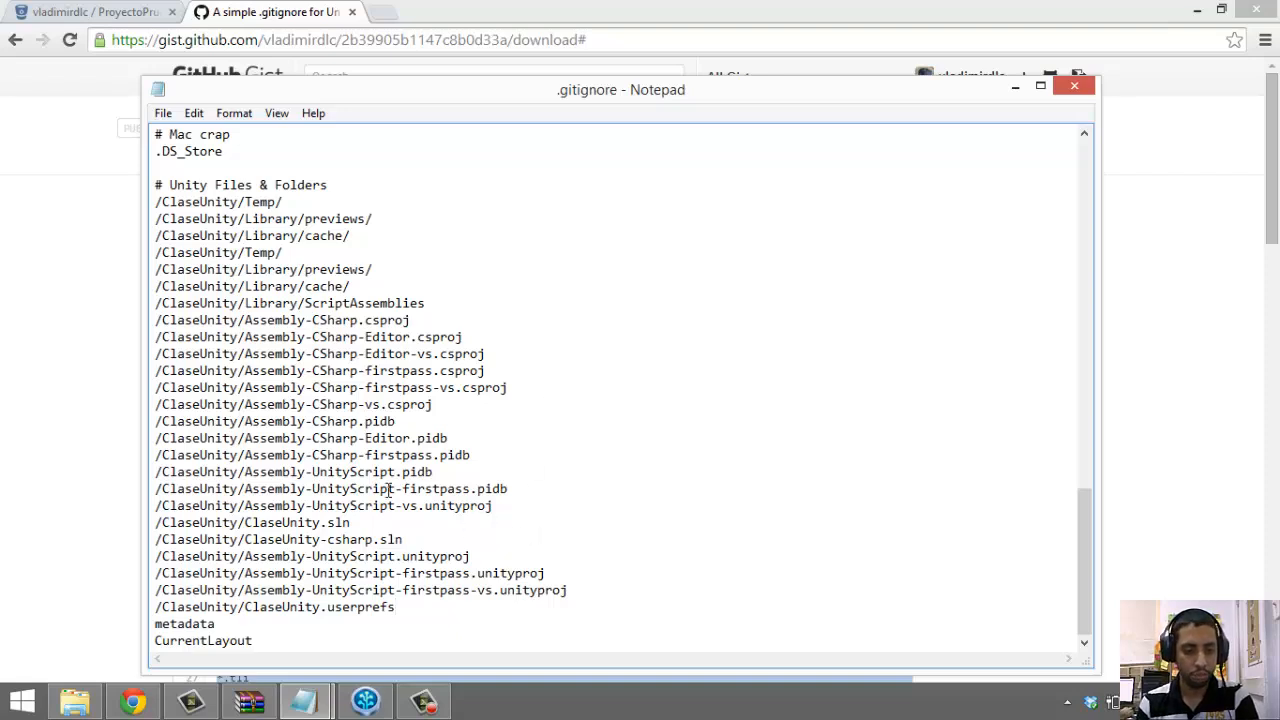
pyautogui.moveTo(160, 200); pyautogui.dragTo(190, 237)
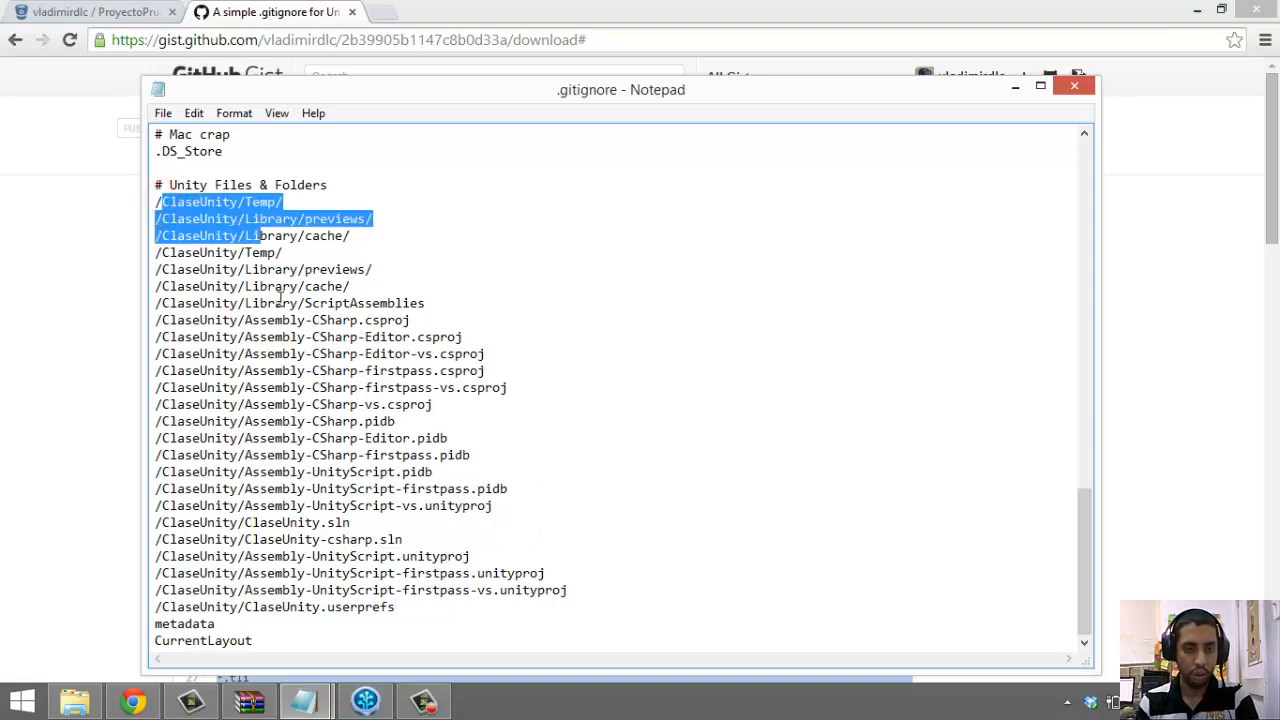
pyautogui.click(290, 329)
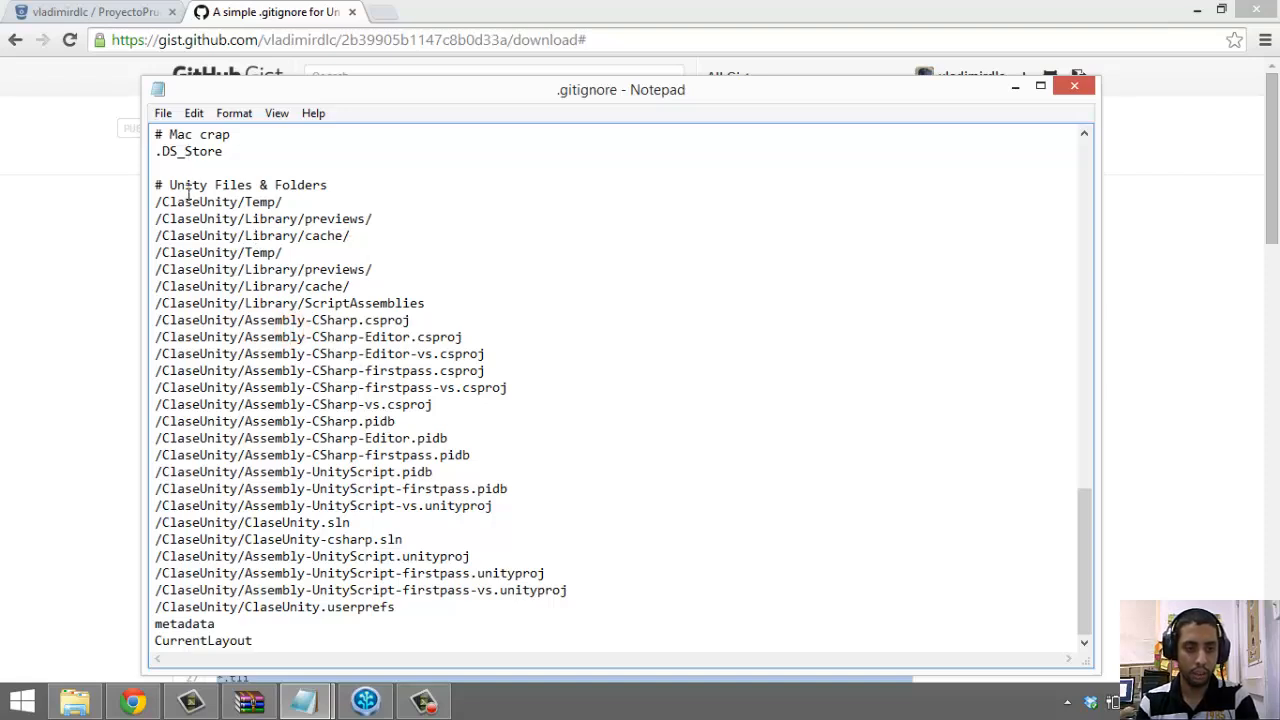
pyautogui.moveTo(188, 193); pyautogui.dragTo(303, 316)
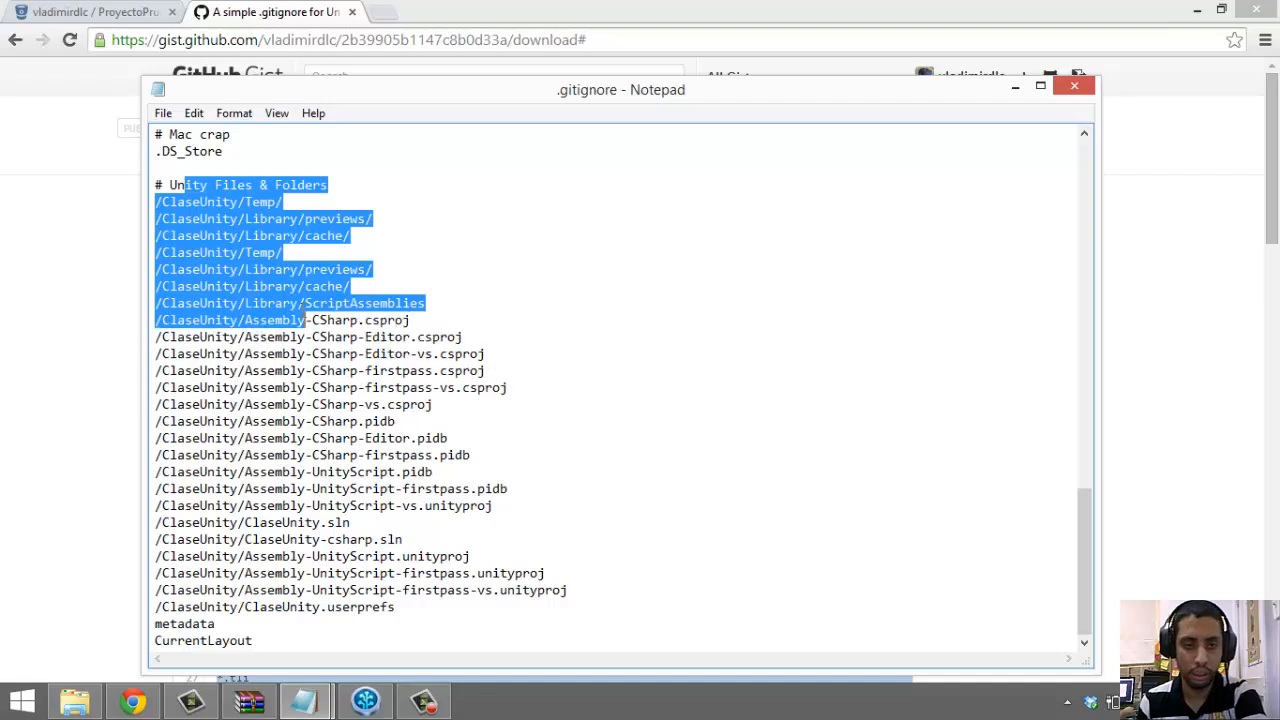
pyautogui.click(320, 217)
pyautogui.click(306, 250)
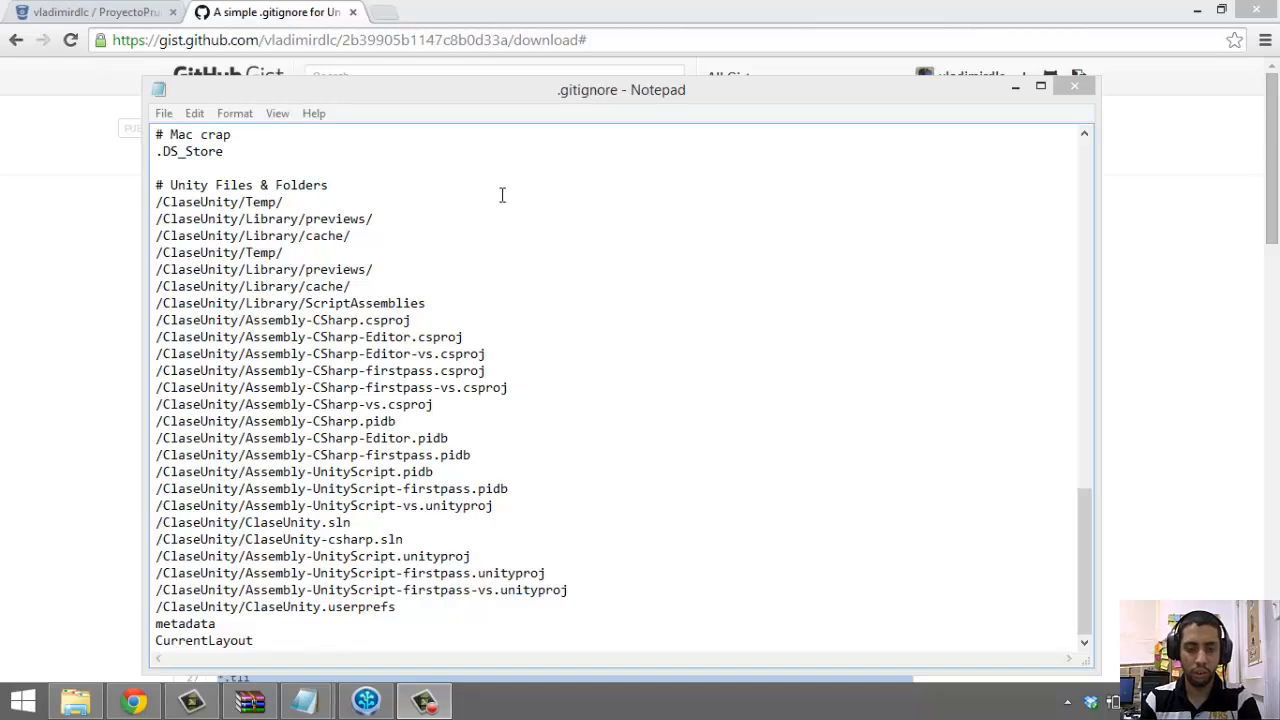
# Close Notepad with the edited .gitignore
pyautogui.click(703, 457)
pyautogui.scroll(6, 760, 459)
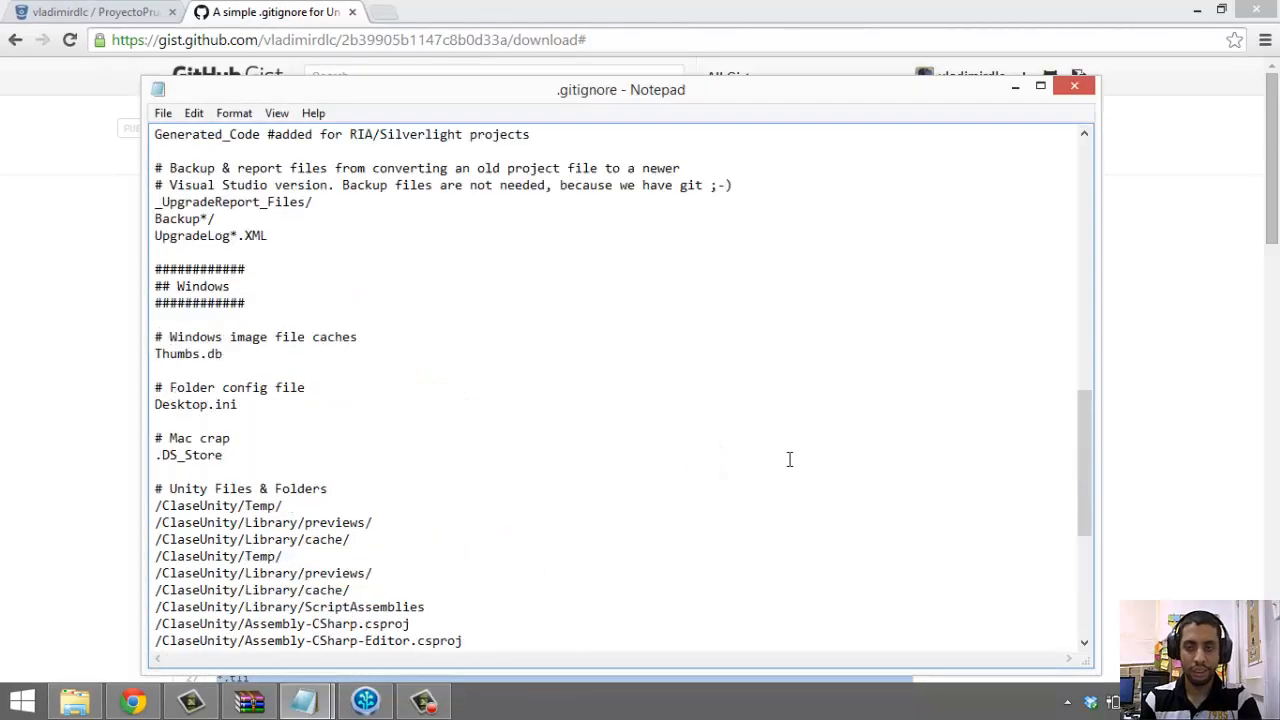
pyautogui.scroll(12, 789, 459)
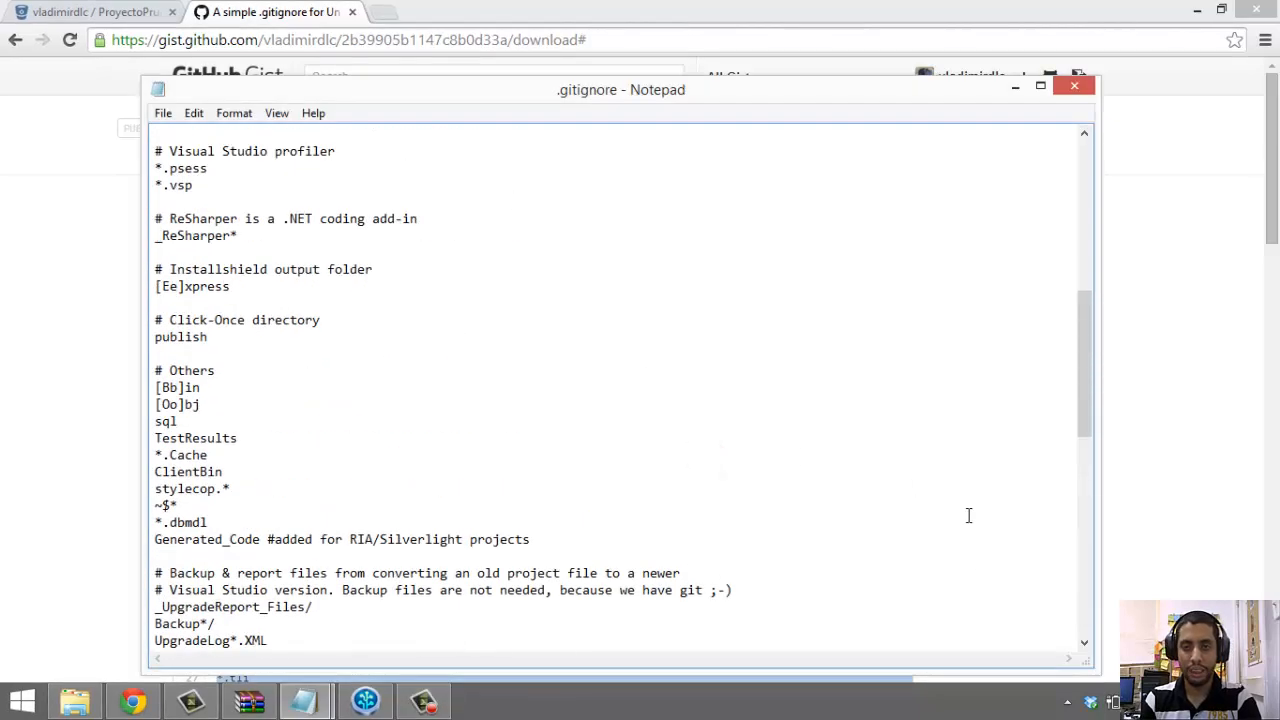
pyautogui.click(1066, 93)
# Save the .gitignore changes, then stage .gitignore in SourceTree's proyectoprueba repository
pyautogui.click(606, 363)
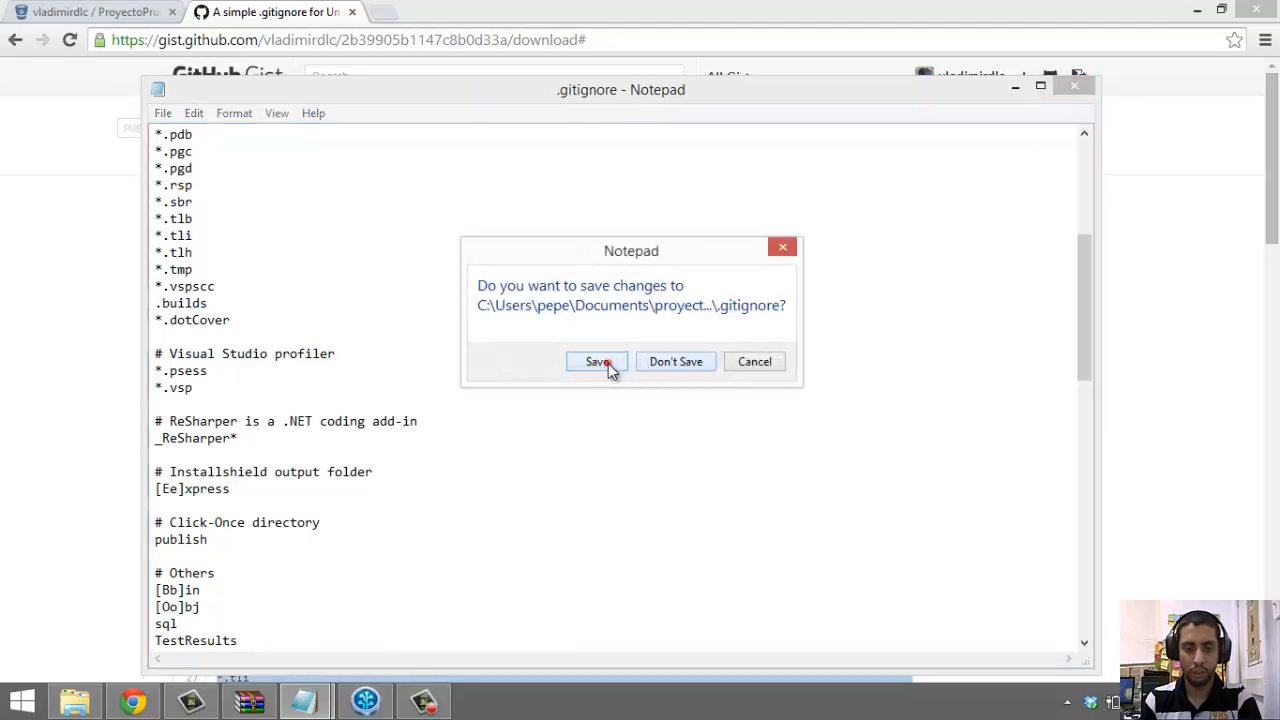
pyautogui.click(368, 700)
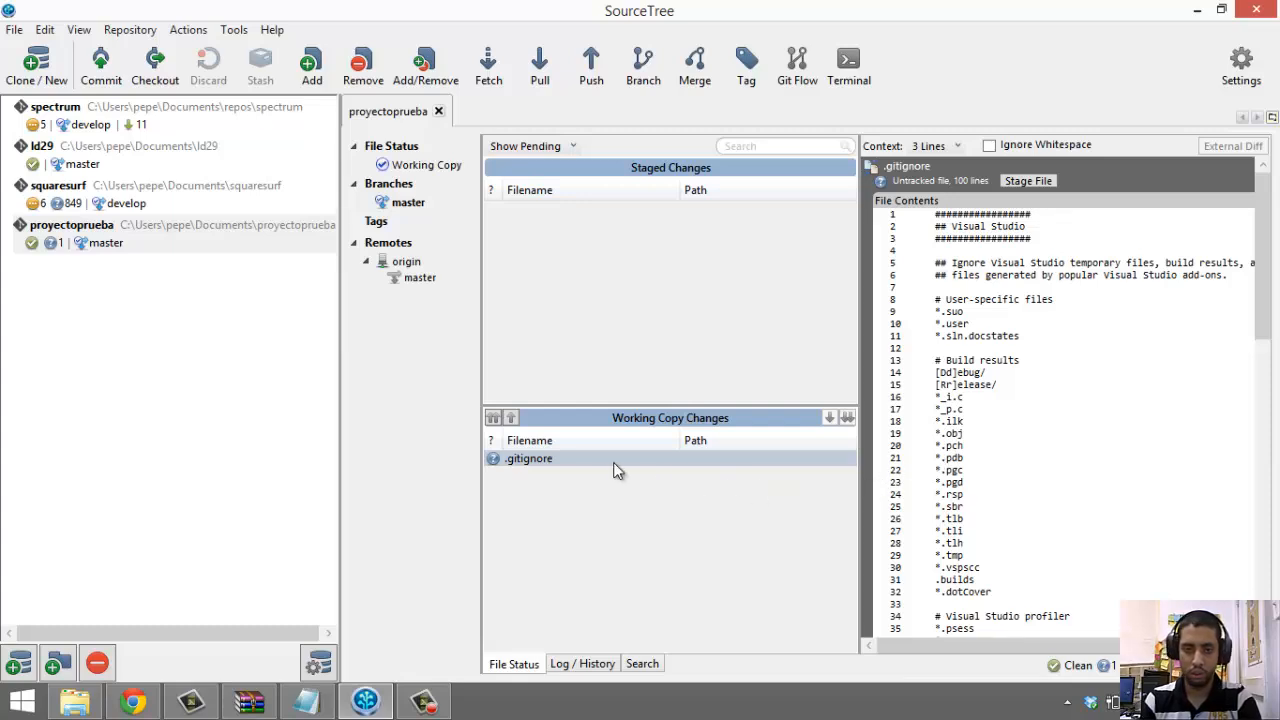
pyautogui.moveTo(615, 465); pyautogui.dragTo(680, 352)
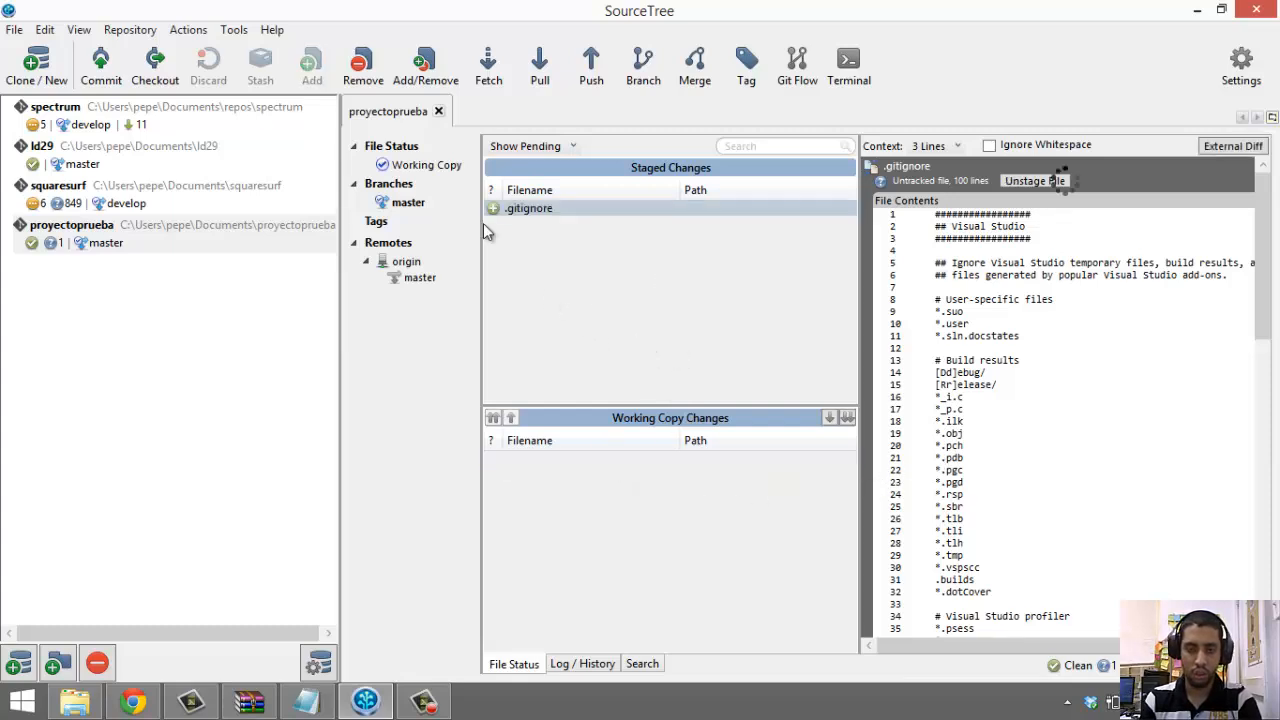
# Commit the staged .gitignore with the message 'Agregar .gitignore'
pyautogui.click(101, 66)
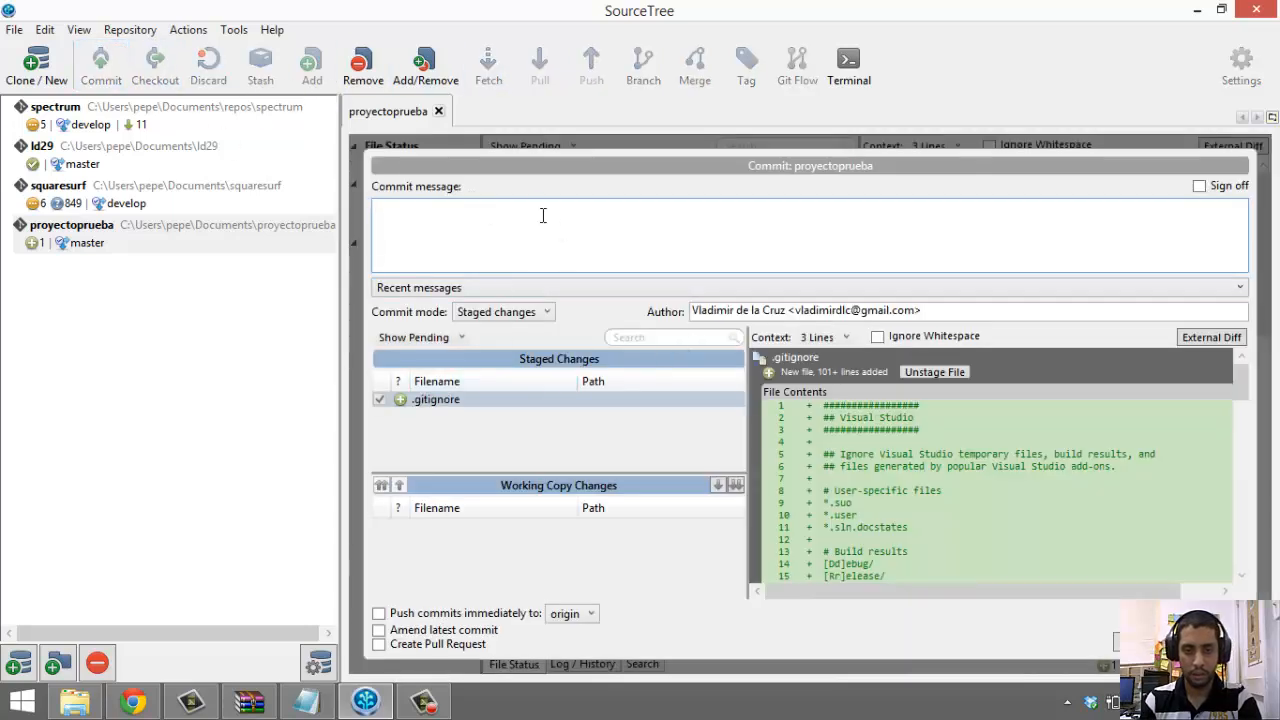
pyautogui.moveTo(1248, 388); pyautogui.dragTo(1208, 379)
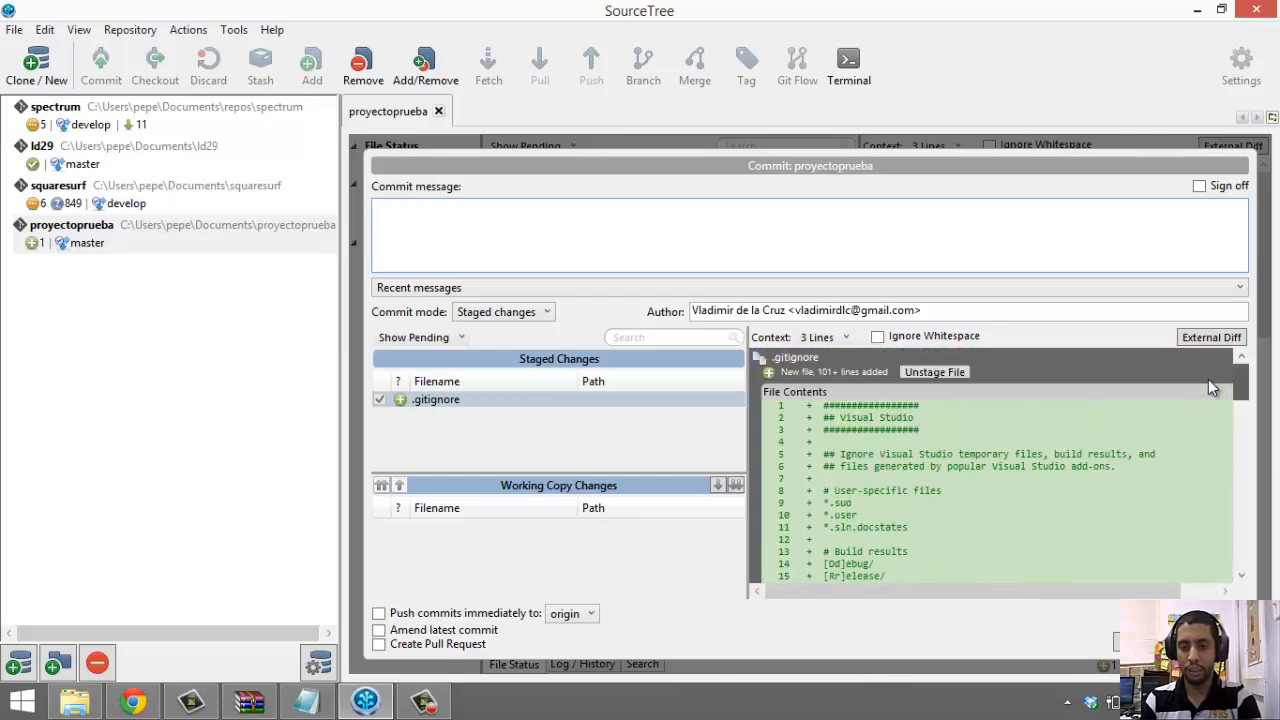
pyautogui.click(747, 230)
pyautogui.write('A')
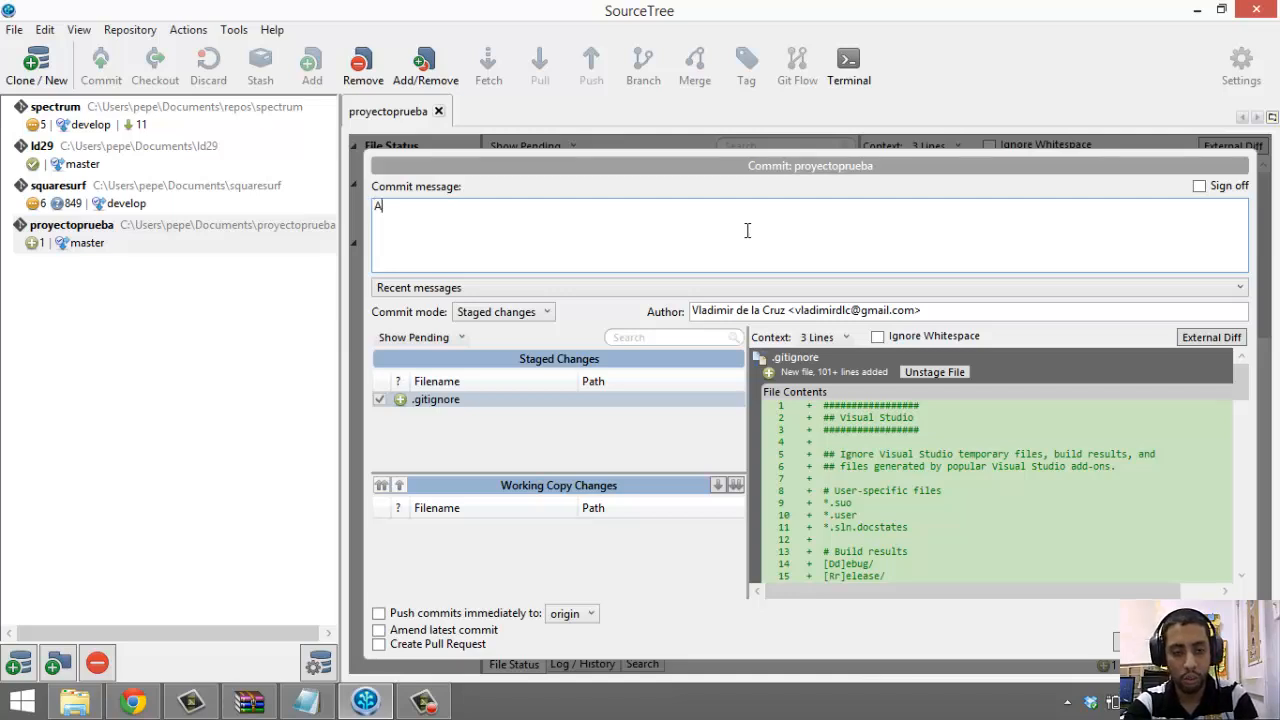
pyautogui.write('gregar .gi')
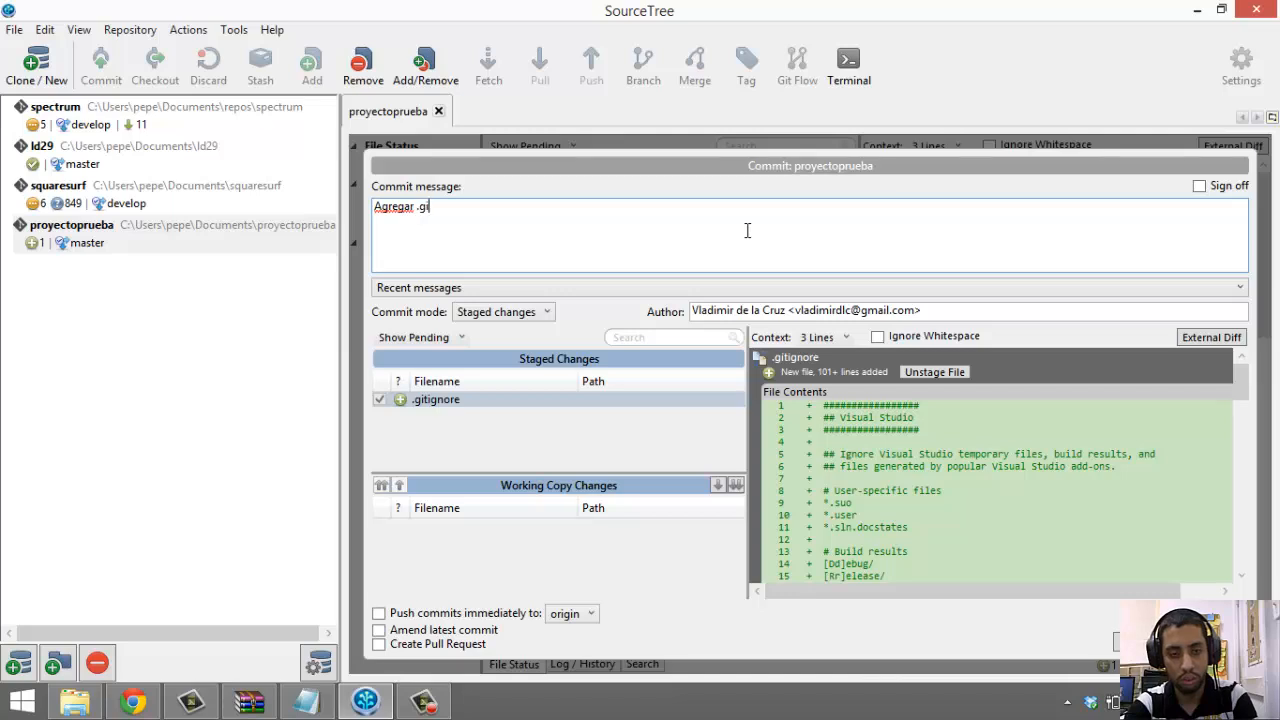
pyautogui.write('tignore')
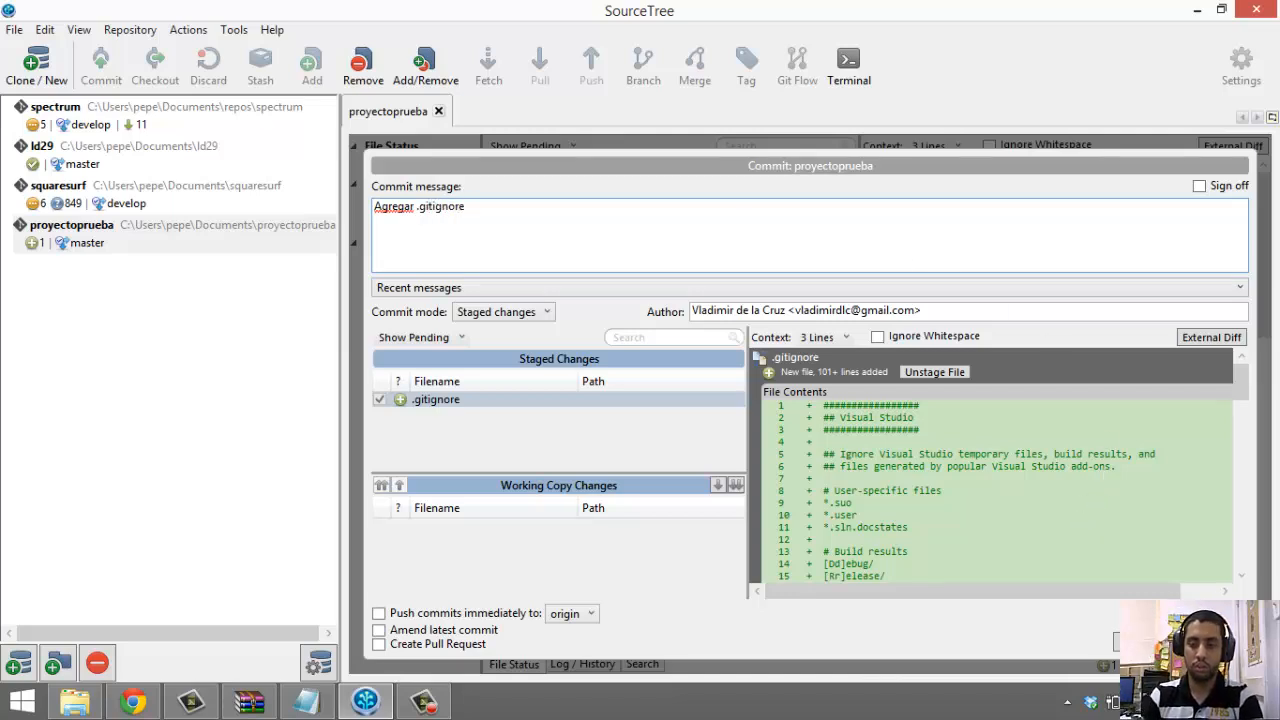
pyautogui.click(1150, 641)
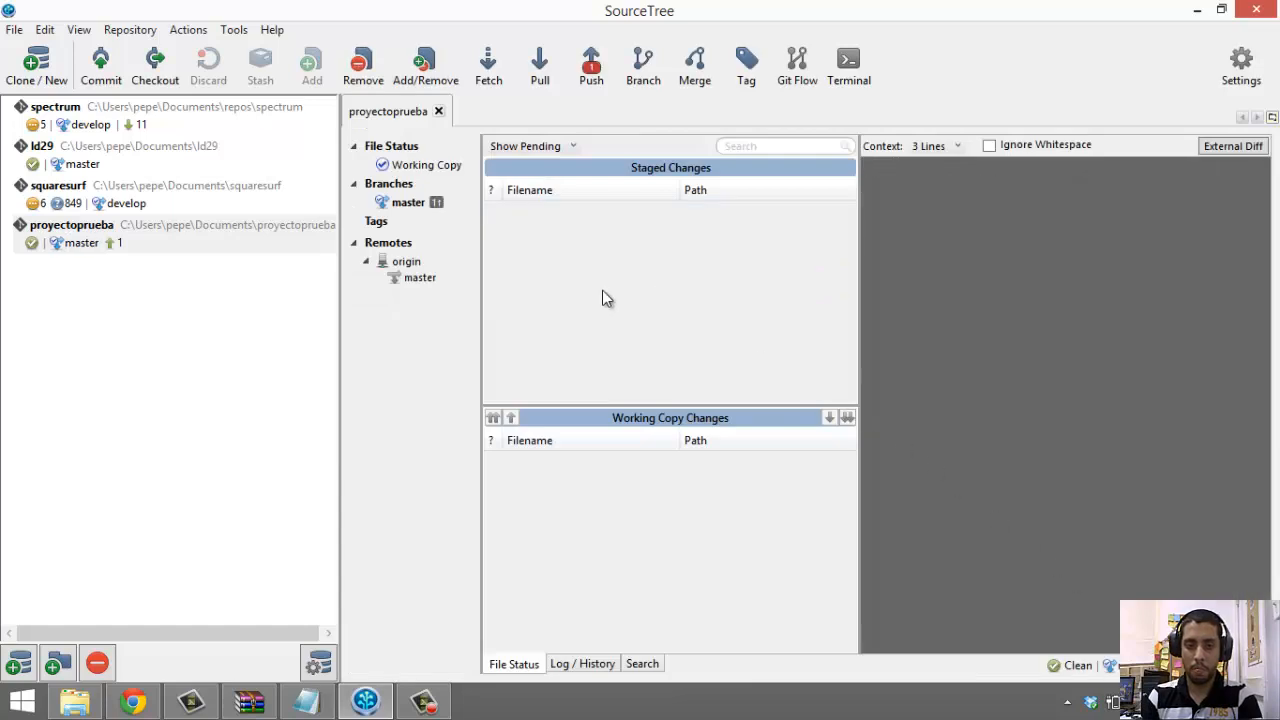
# Push master's Agregar .gitignore commit to origin and check the push output
pyautogui.click(429, 205)
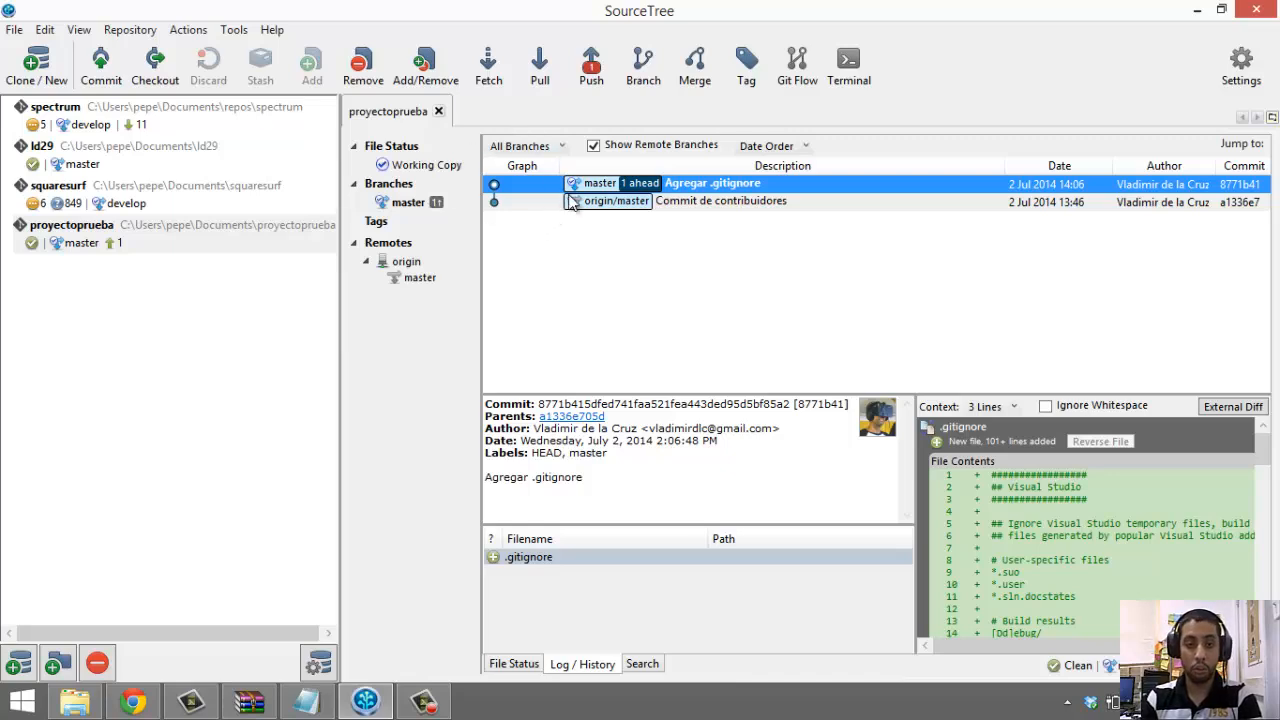
pyautogui.click(588, 74)
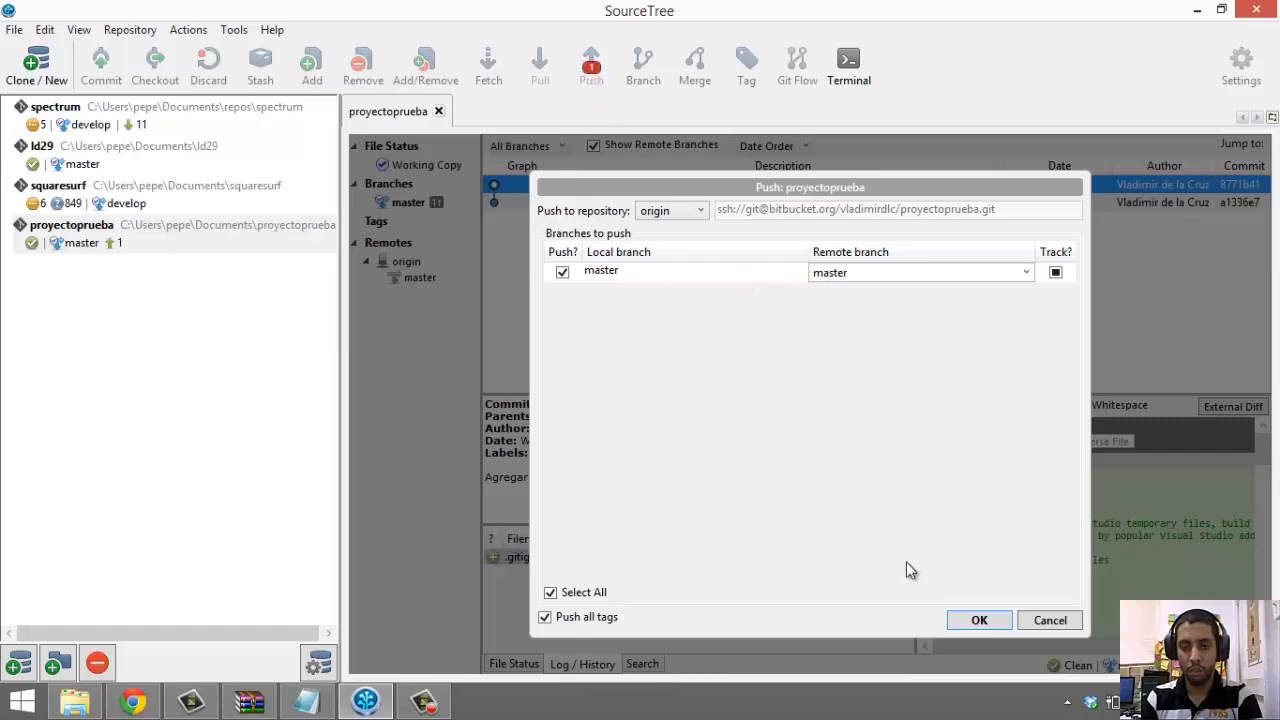
pyautogui.click(970, 616)
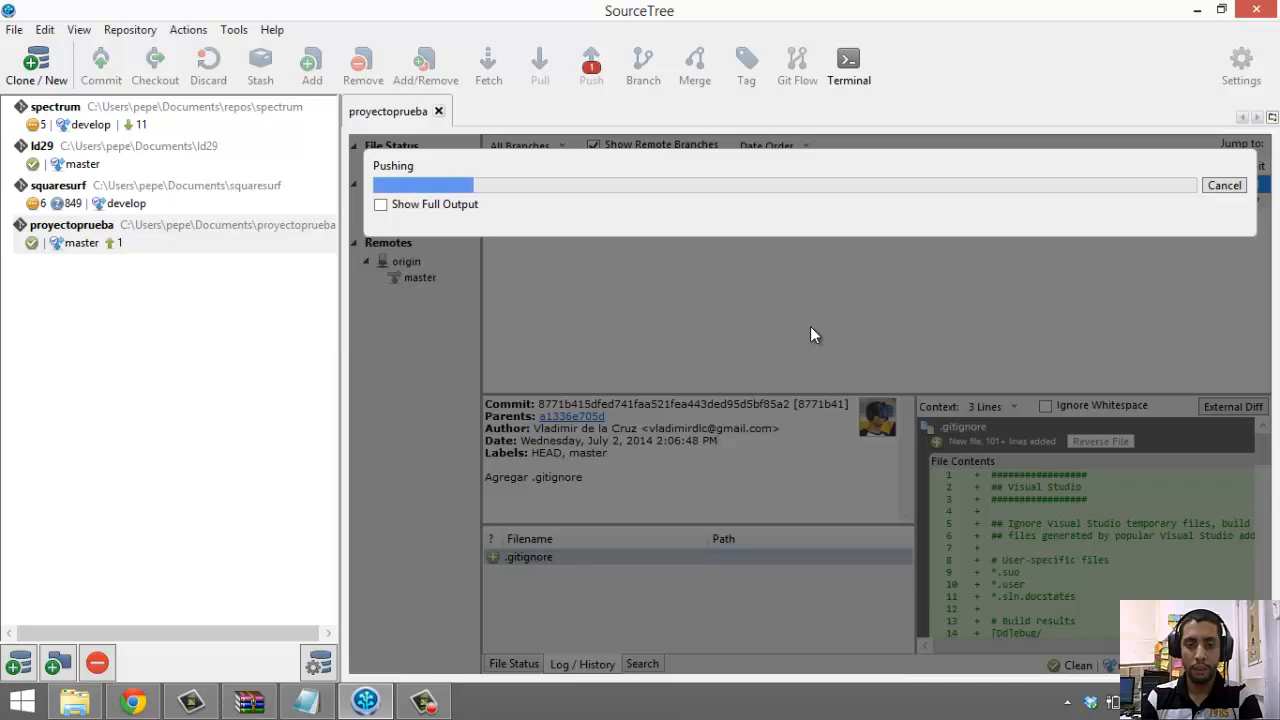
pyautogui.click(417, 204)
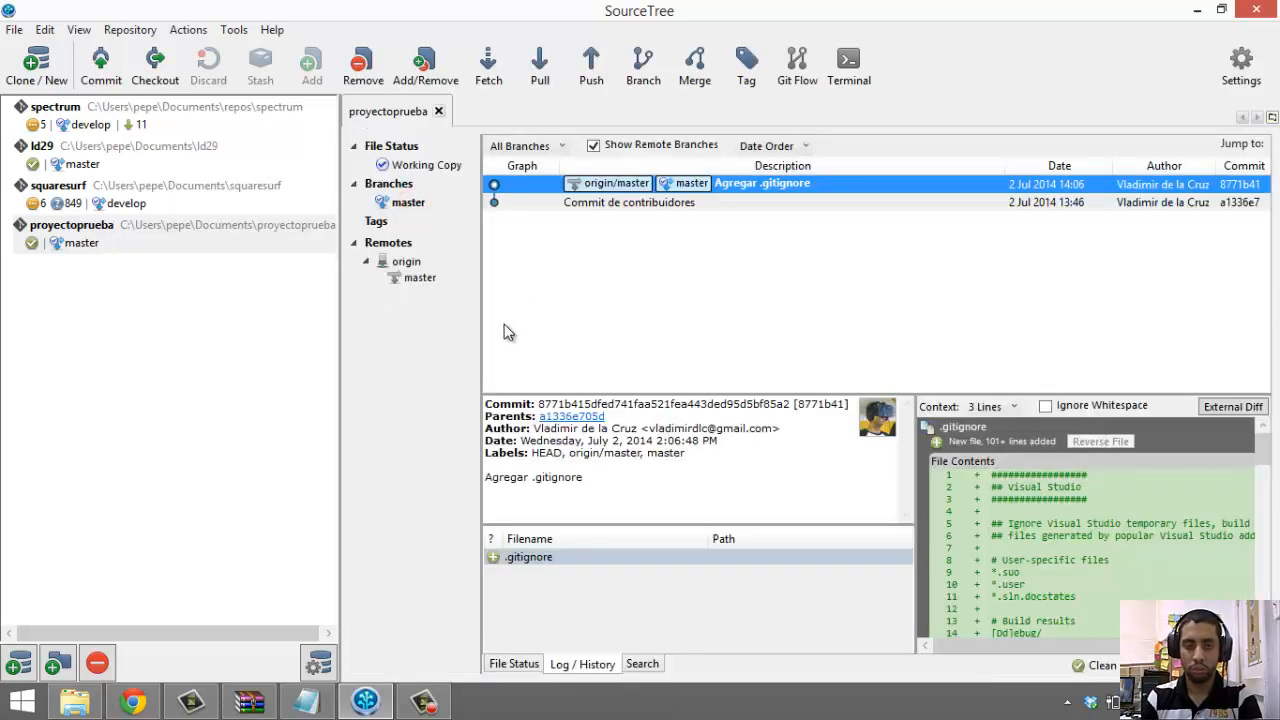
pyautogui.click(133, 702)
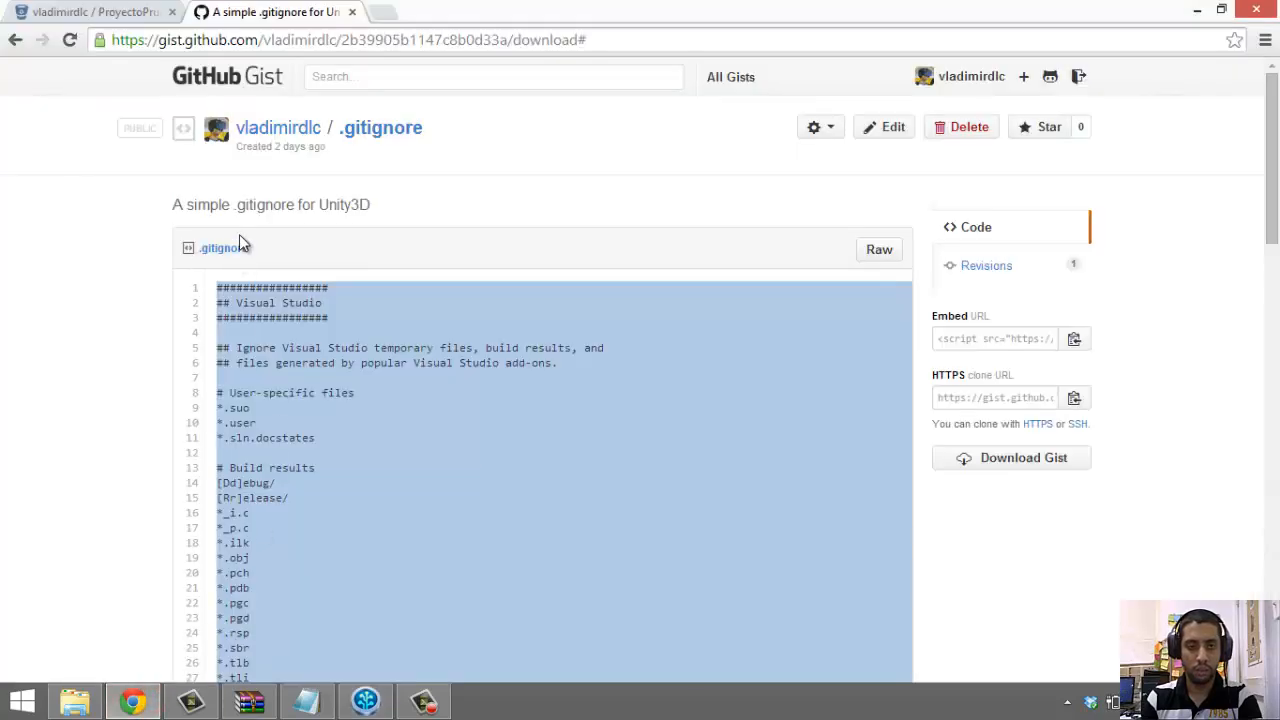
# Reload Bitbucket's proyectoprueba overview and inspect commit 8771b41's ClaseUnity rules
pyautogui.click(140, 10)
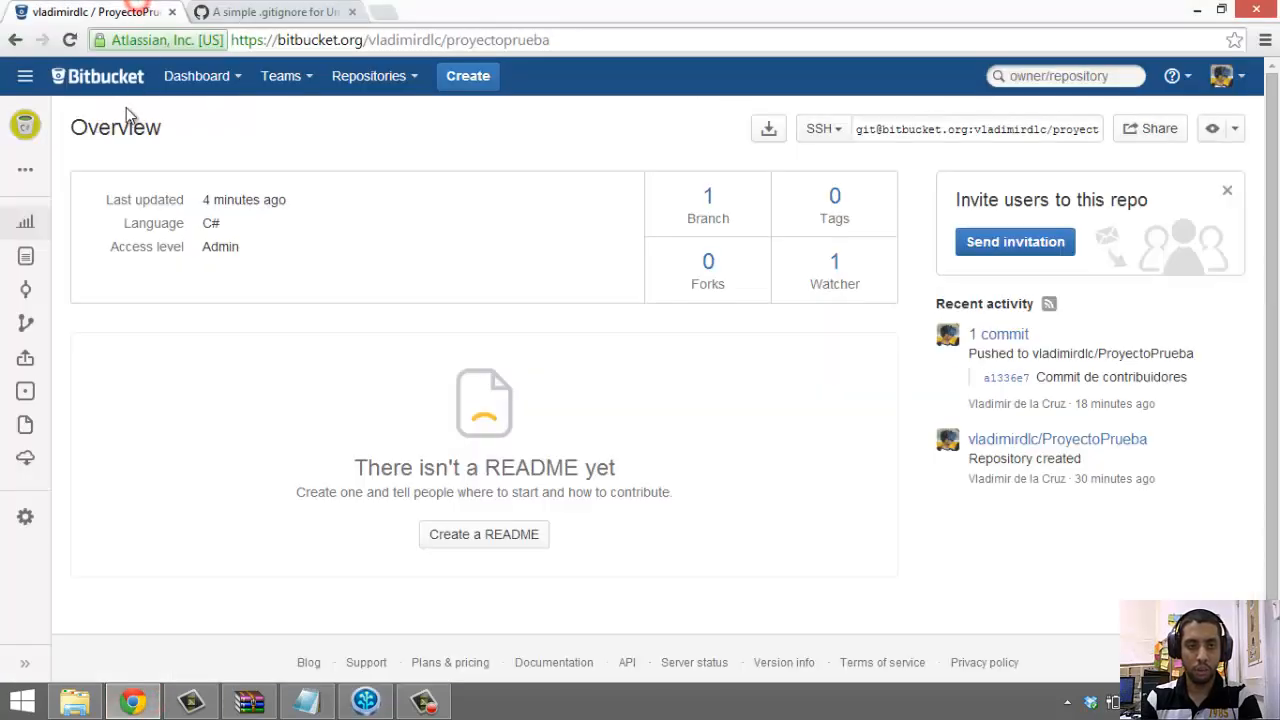
pyautogui.click(69, 41)
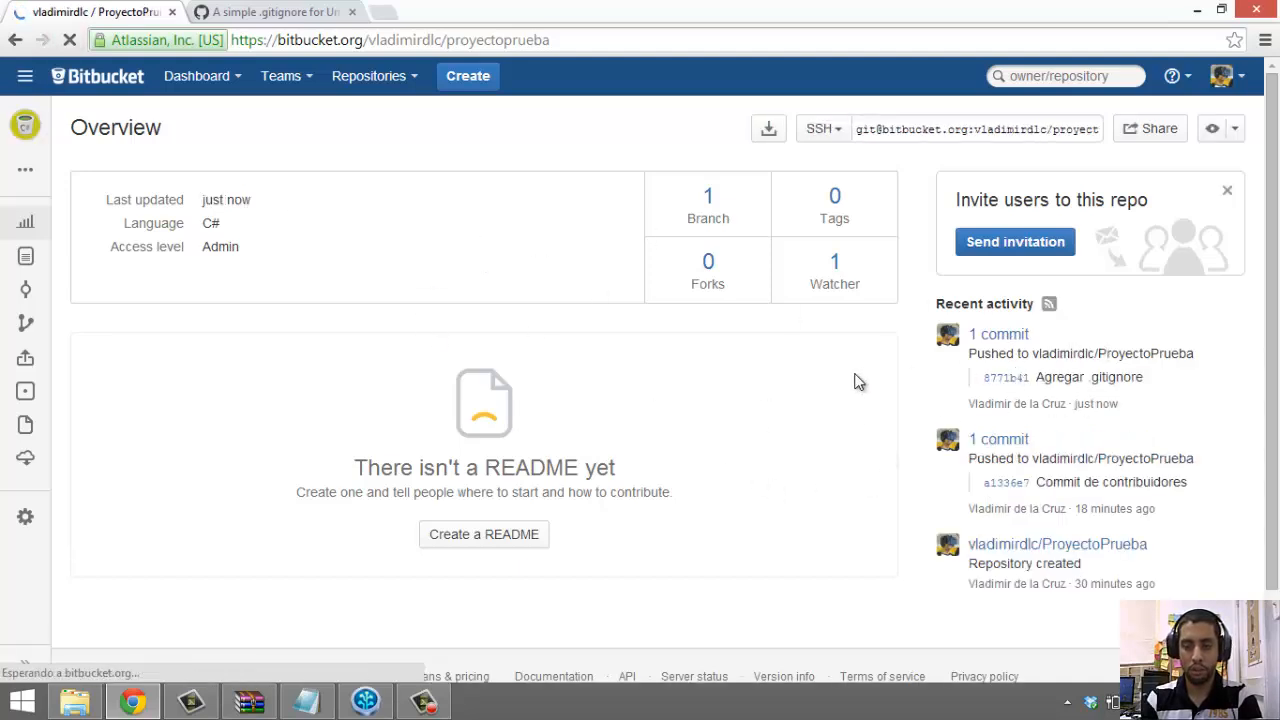
pyautogui.click(1048, 350)
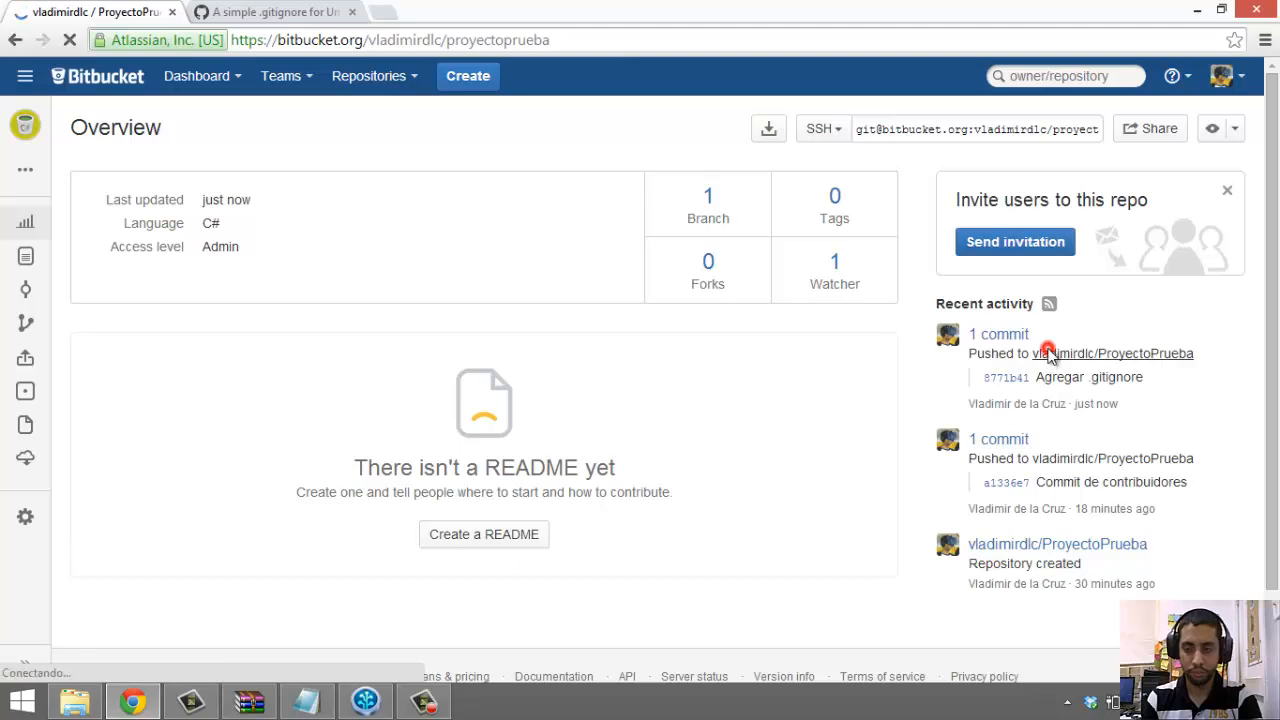
pyautogui.click(1086, 382)
pyautogui.click(1003, 334)
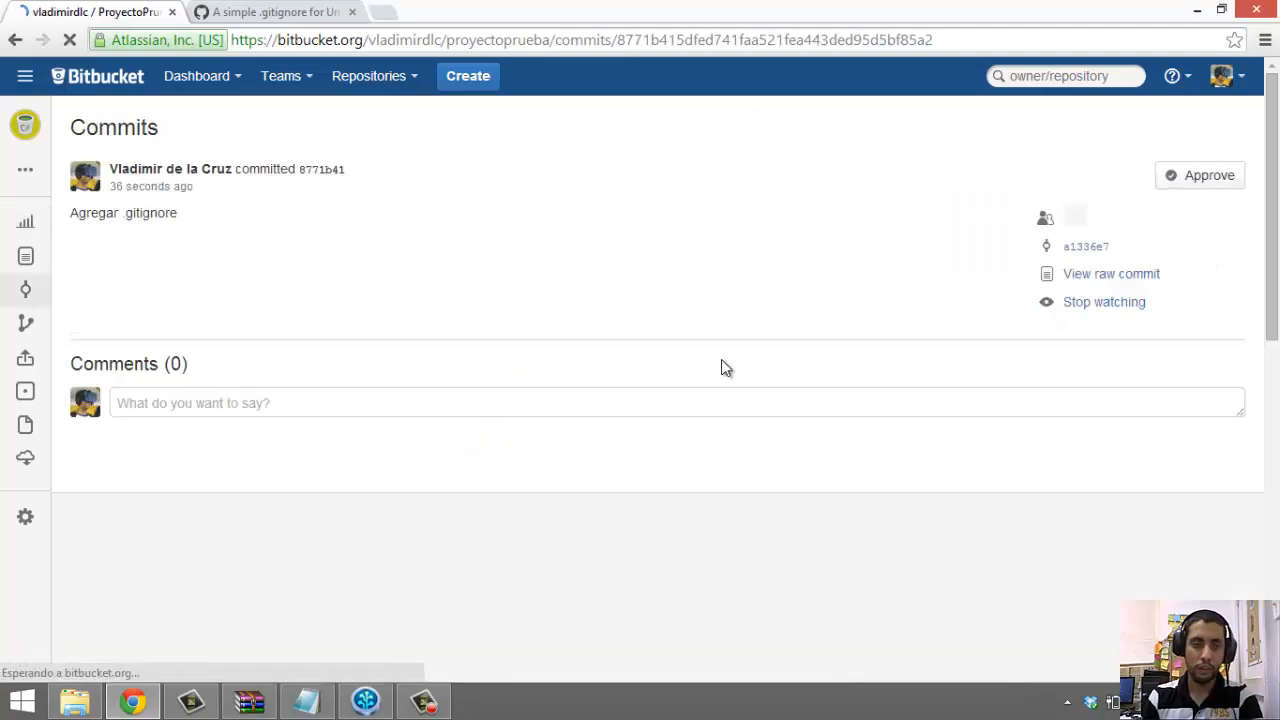
pyautogui.scroll(-10, 722, 360)
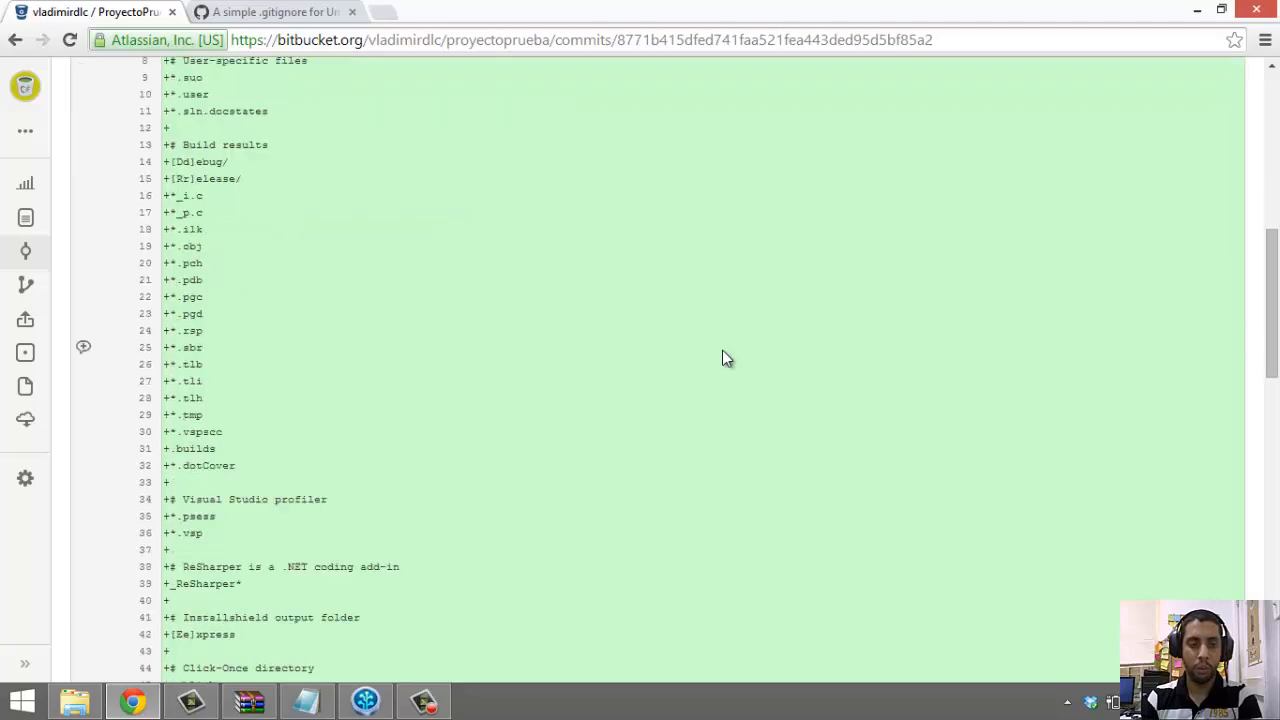
pyautogui.scroll(-2, 722, 350)
pyautogui.scroll(2, 542, 219)
pyautogui.scroll(-5, 312, 107)
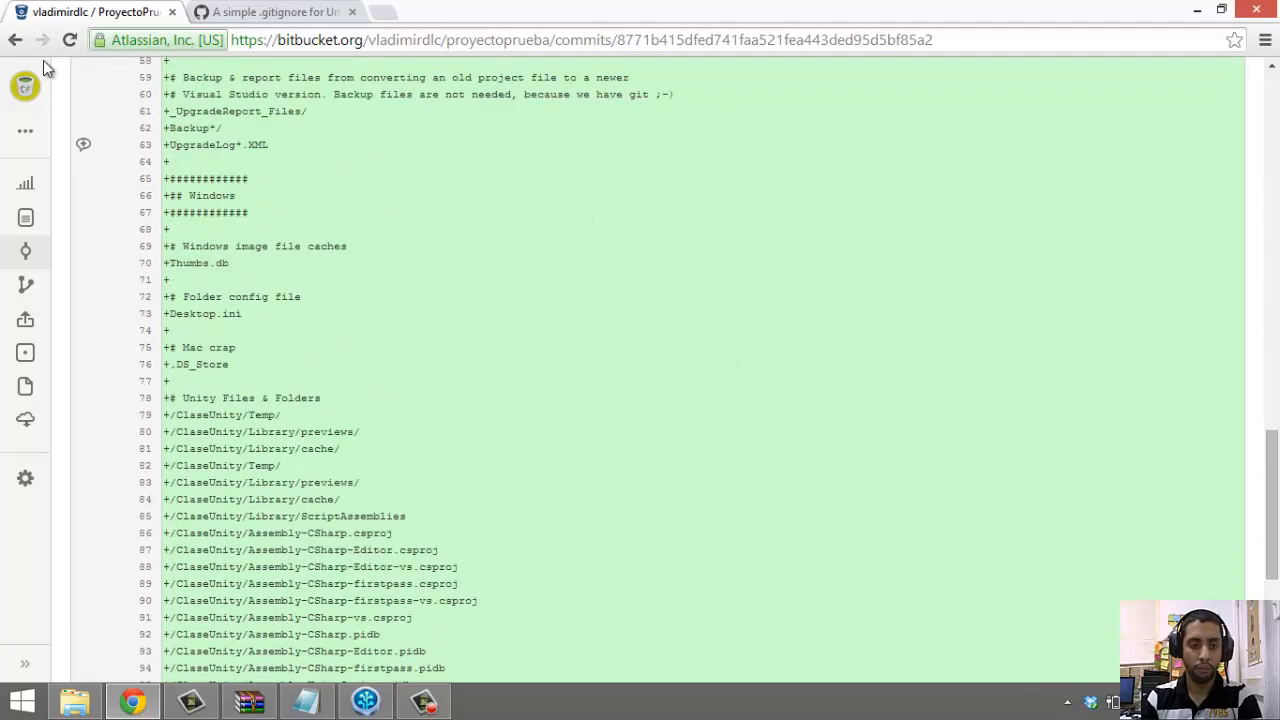
pyautogui.click(28, 48)
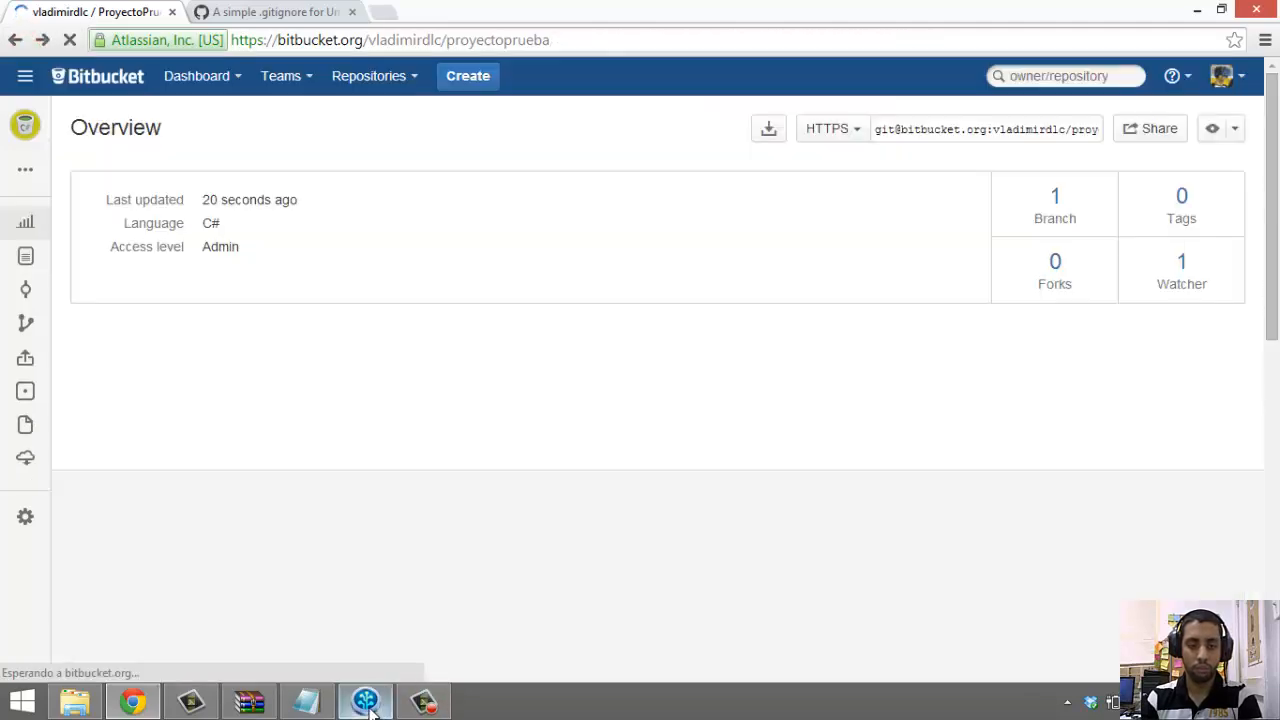
pyautogui.click(365, 701)
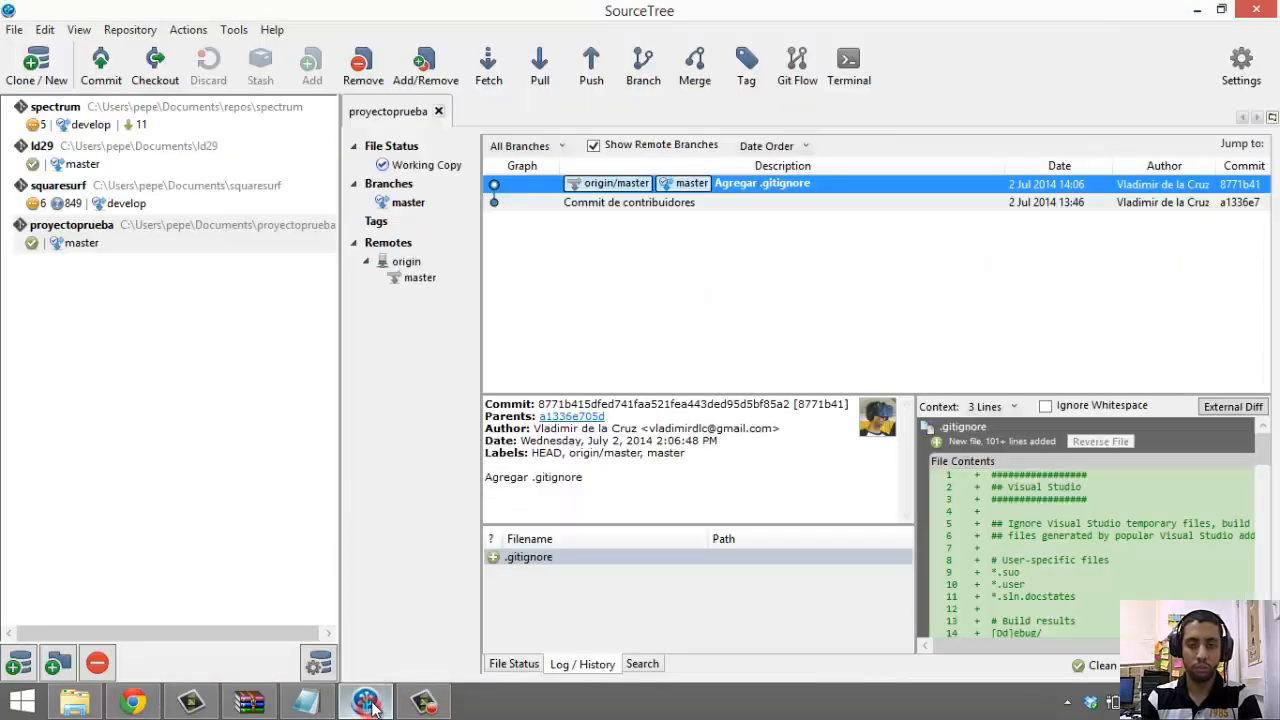
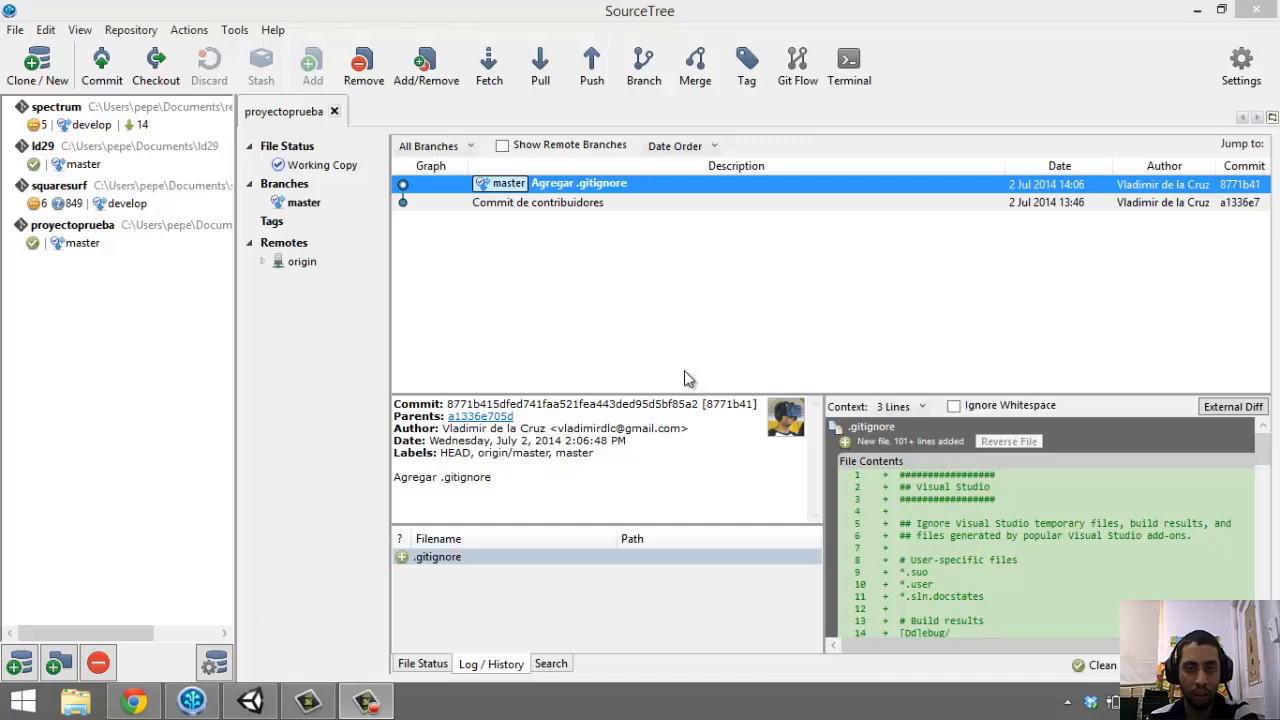
# Create a new branch named develop from master and check it out
pyautogui.rightClick(284, 190)
pyautogui.rightClick(264, 185)
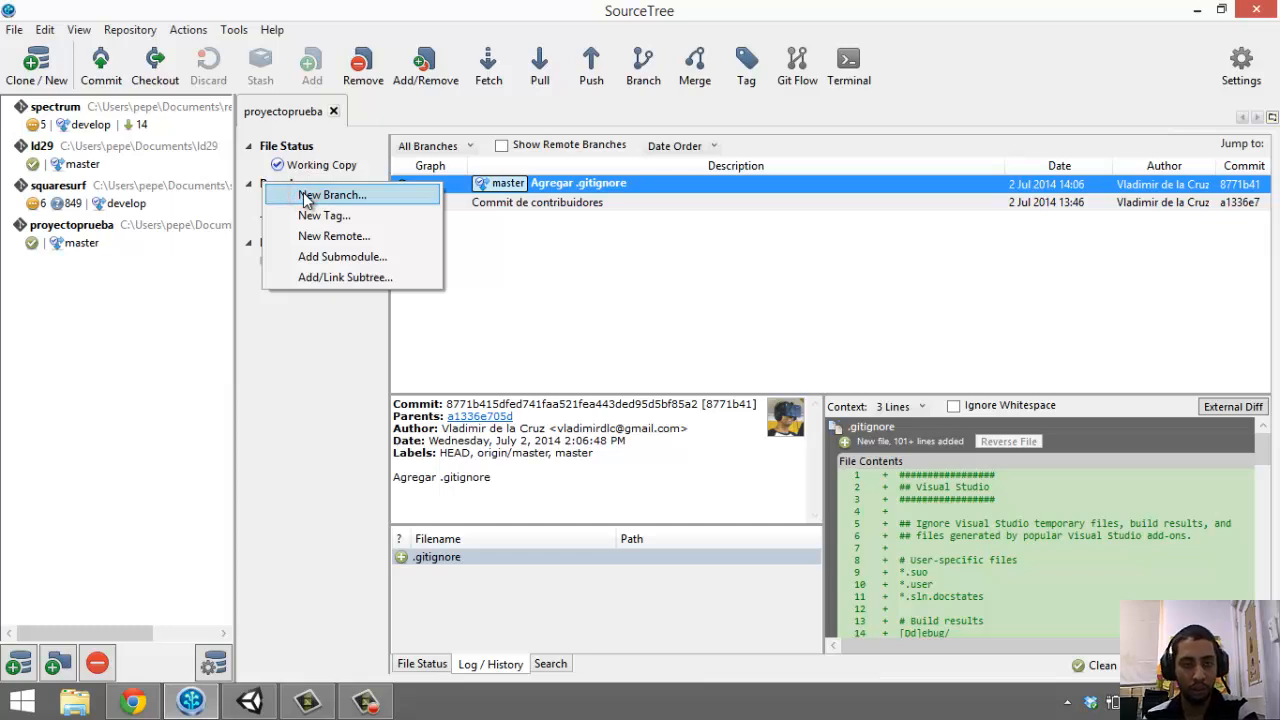
pyautogui.click(307, 197)
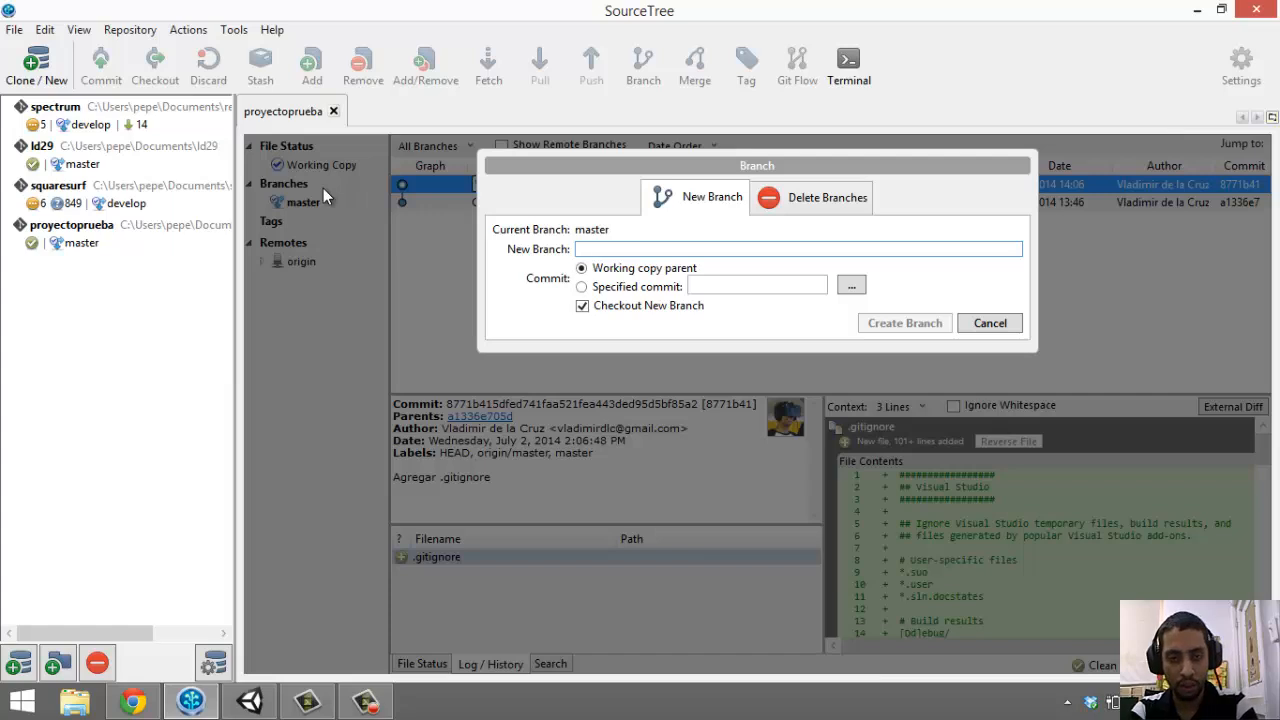
pyautogui.write('develop')
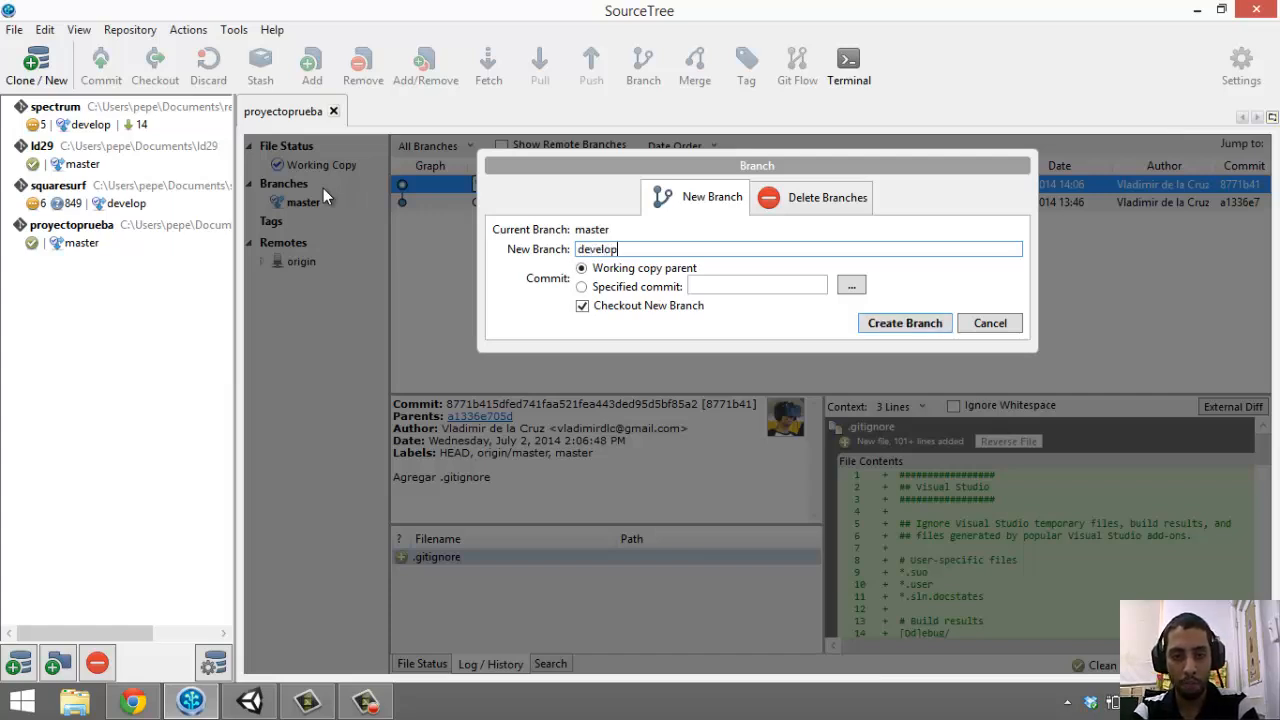
pyautogui.press('Return')
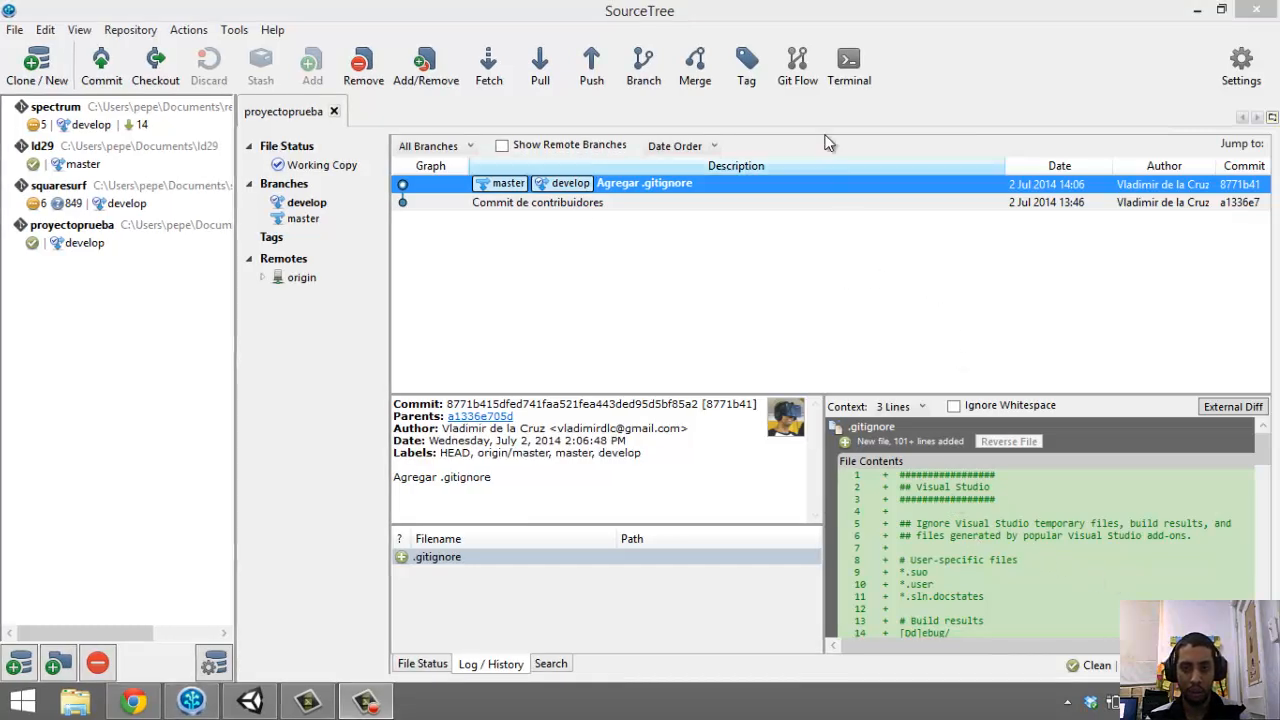
pyautogui.click(798, 64)
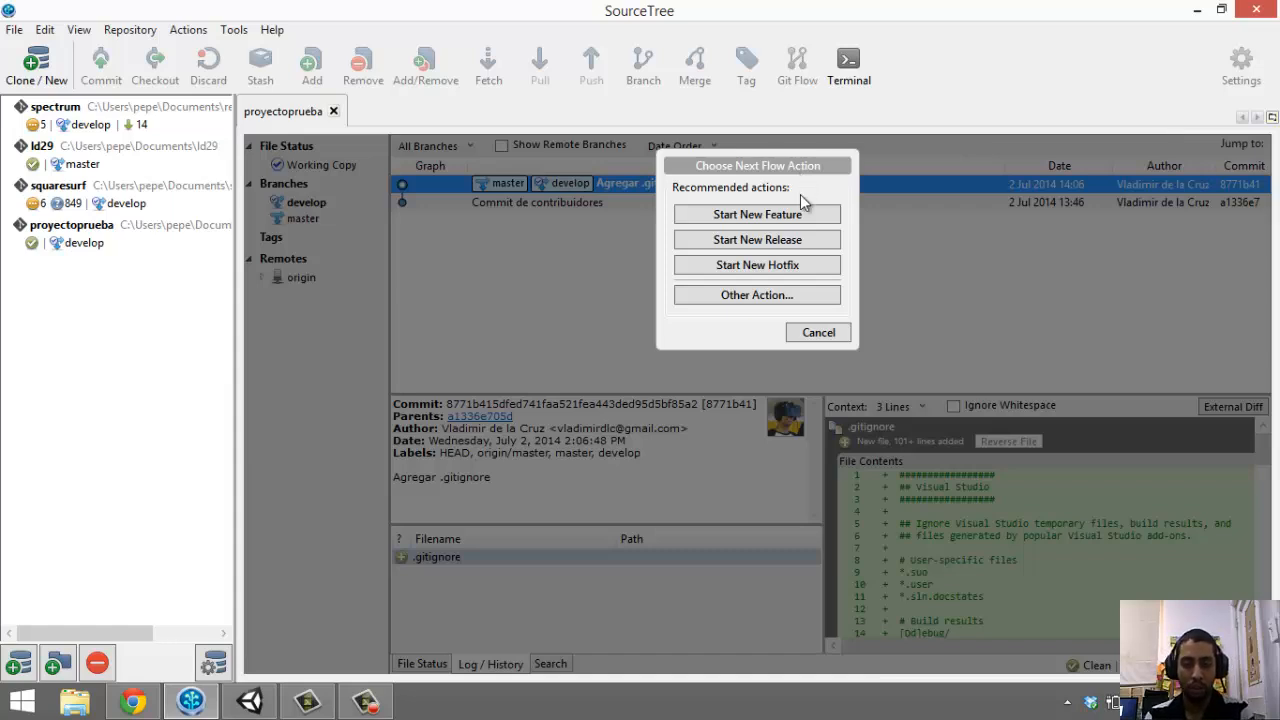
pyautogui.click(818, 334)
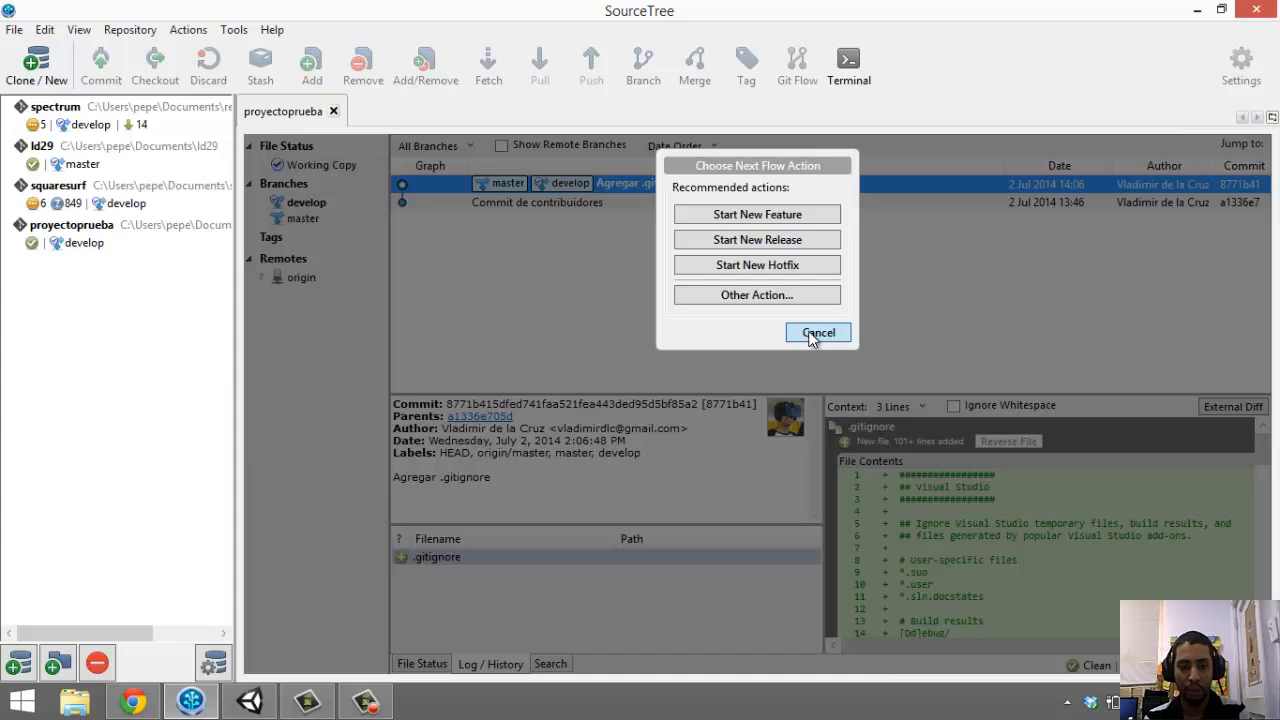
pyautogui.click(815, 333)
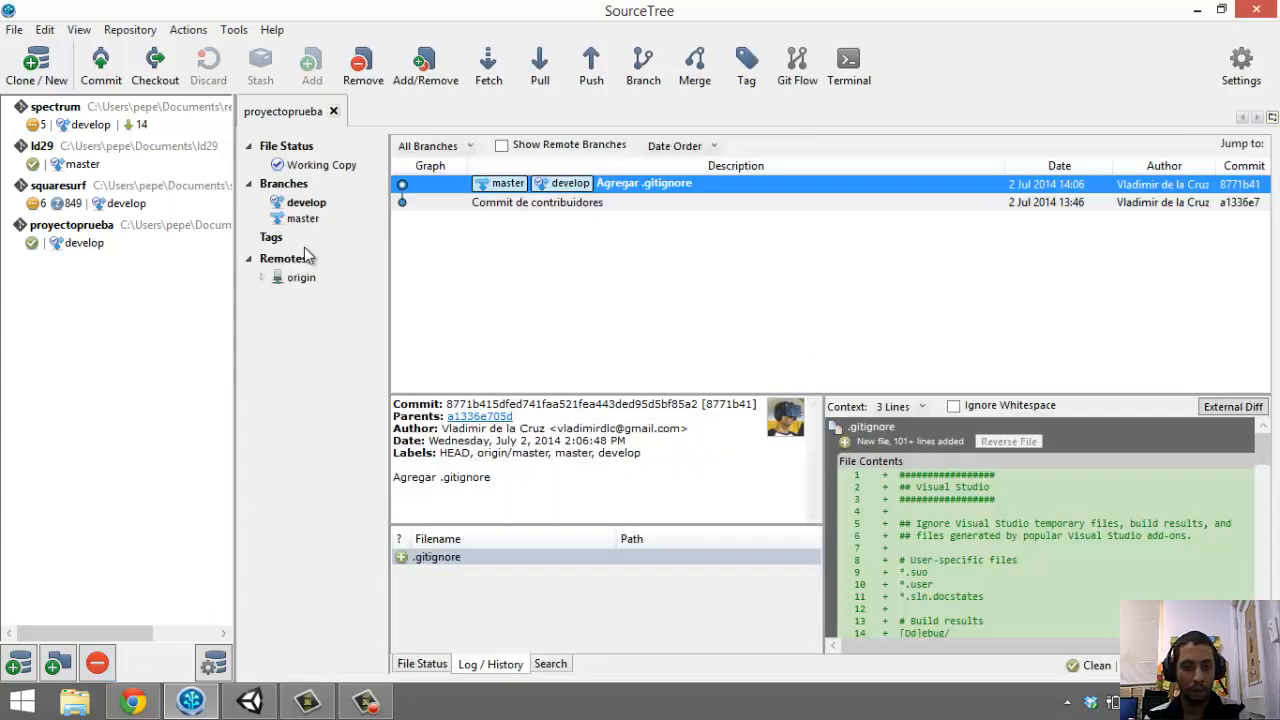
# Show the proyectoprueba repository in File Explorer and open its ClaseUnity folder
pyautogui.rightClick(331, 202)
pyautogui.rightClick(303, 206)
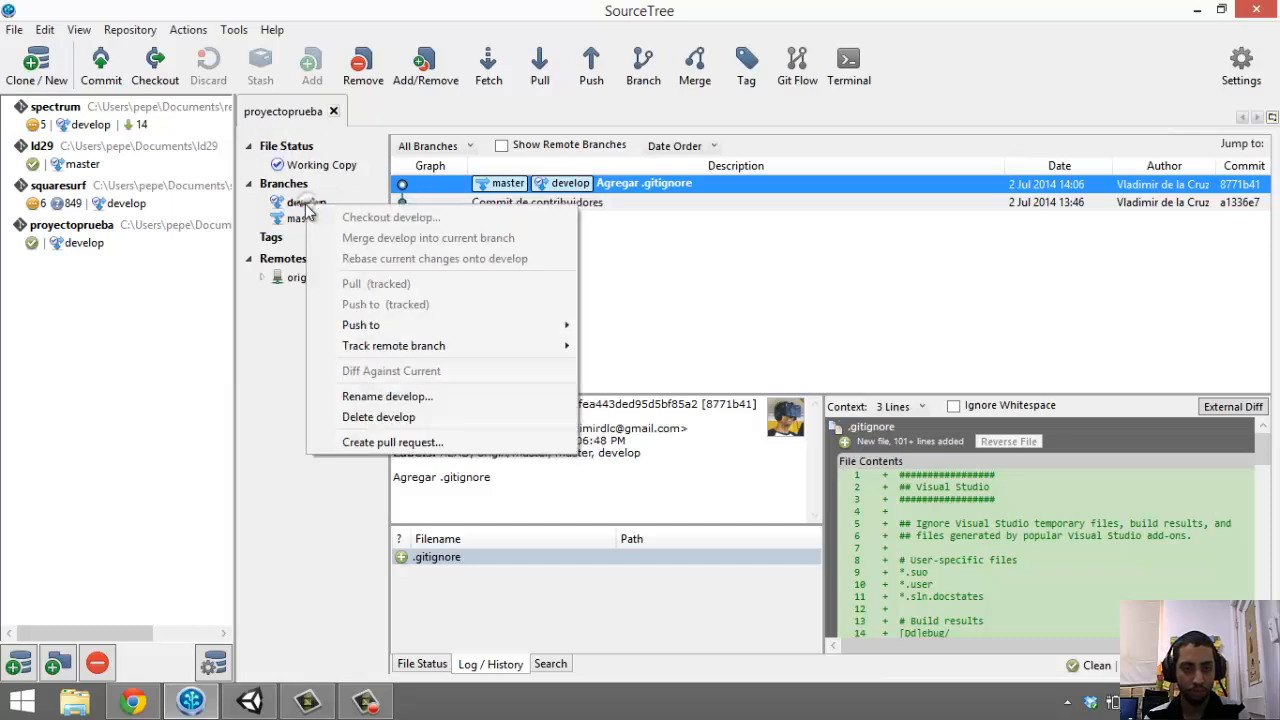
pyautogui.rightClick(98, 230)
pyautogui.click(145, 256)
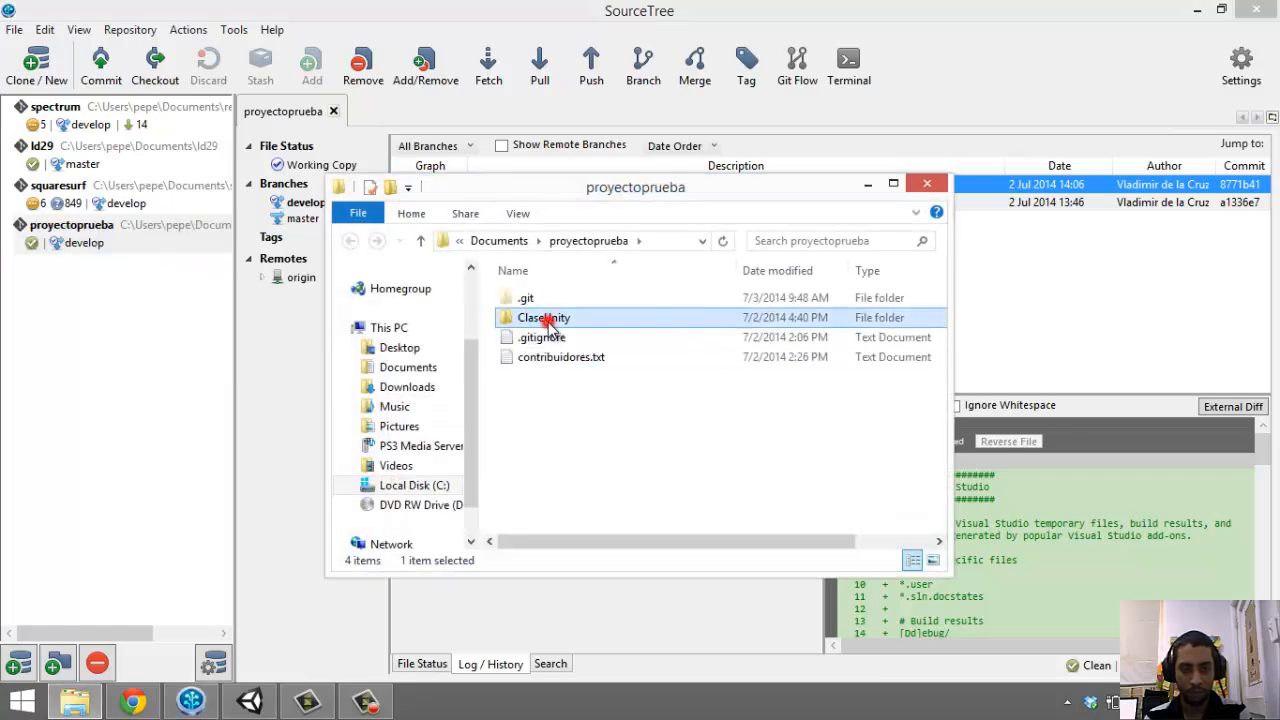
pyautogui.doubleClick(545, 318)
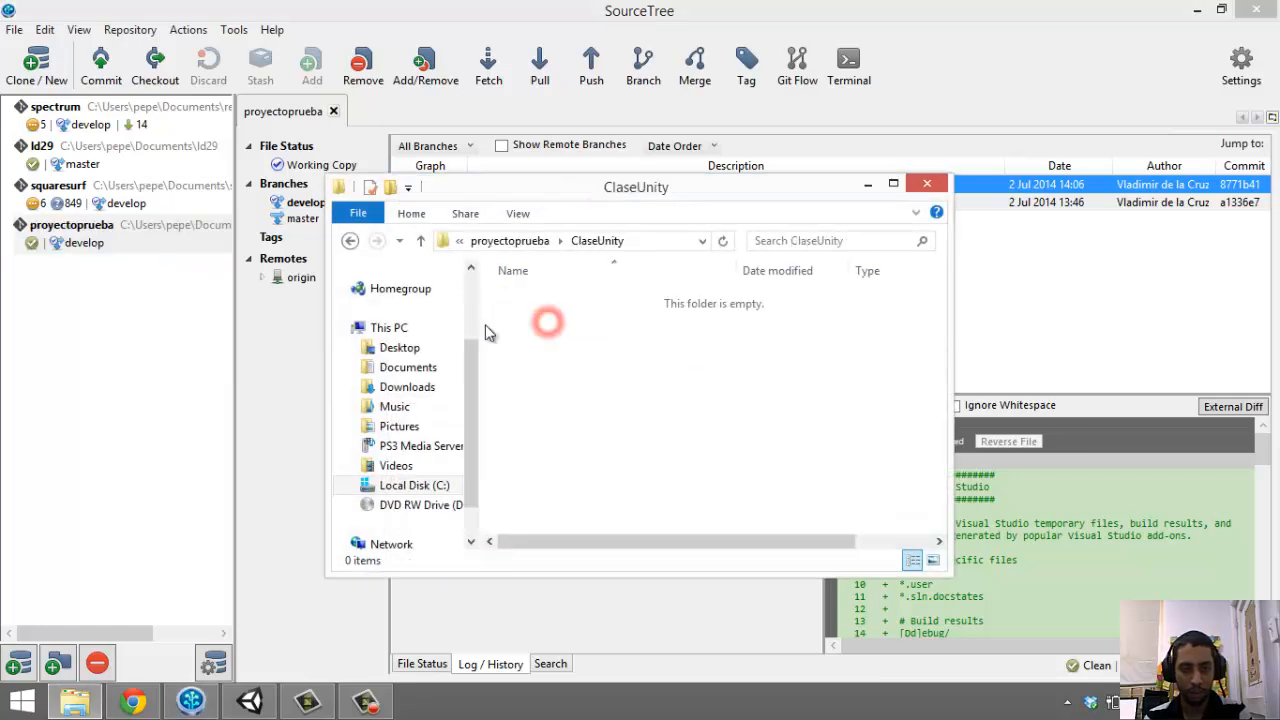
# Confirm ClaseUnity is empty, return to proyectoprueba, and bring the Unity editor forward
pyautogui.click(661, 239)
pyautogui.click(661, 240)
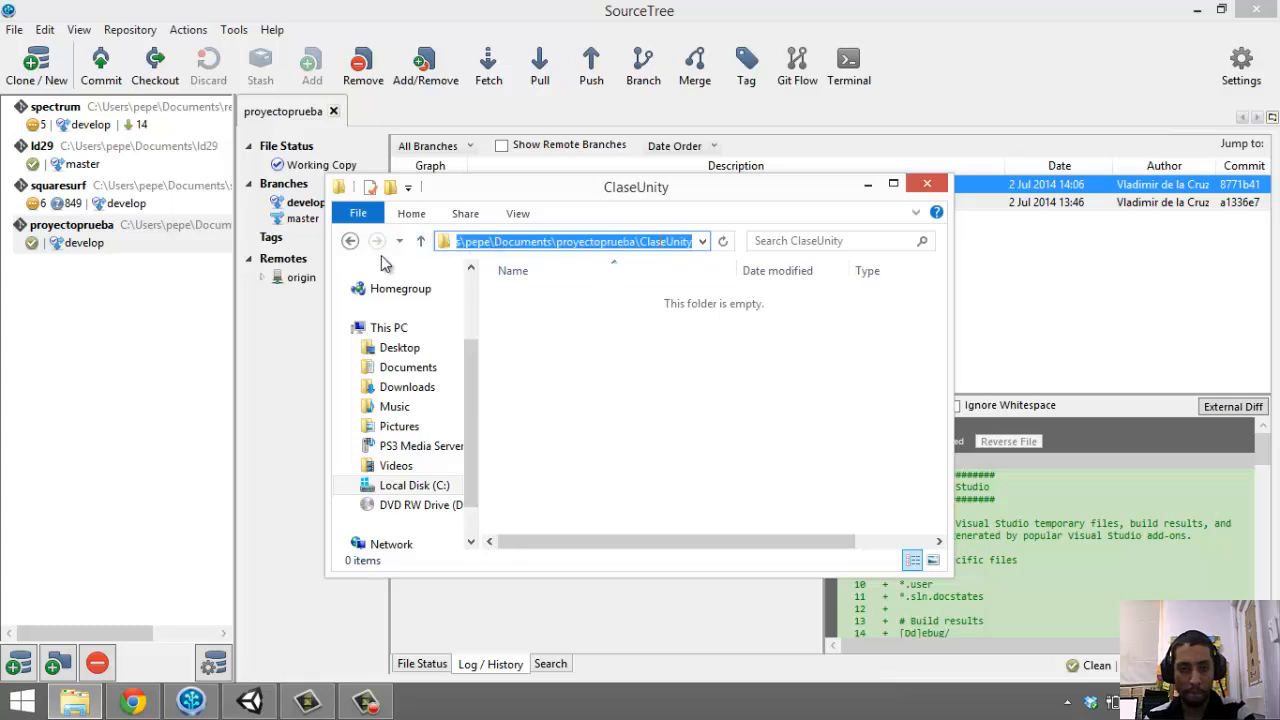
pyautogui.click(346, 241)
pyautogui.click(681, 404)
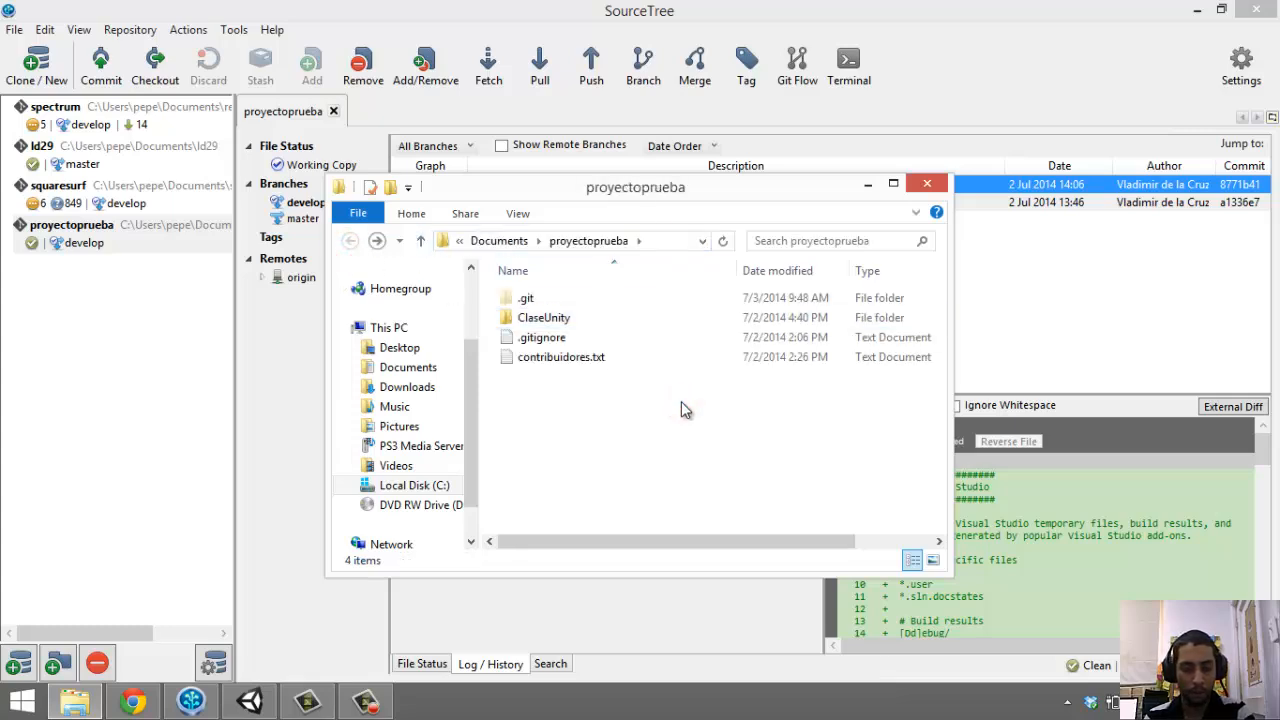
pyautogui.click(650, 242)
pyautogui.hotkey('ctrl', 'c')
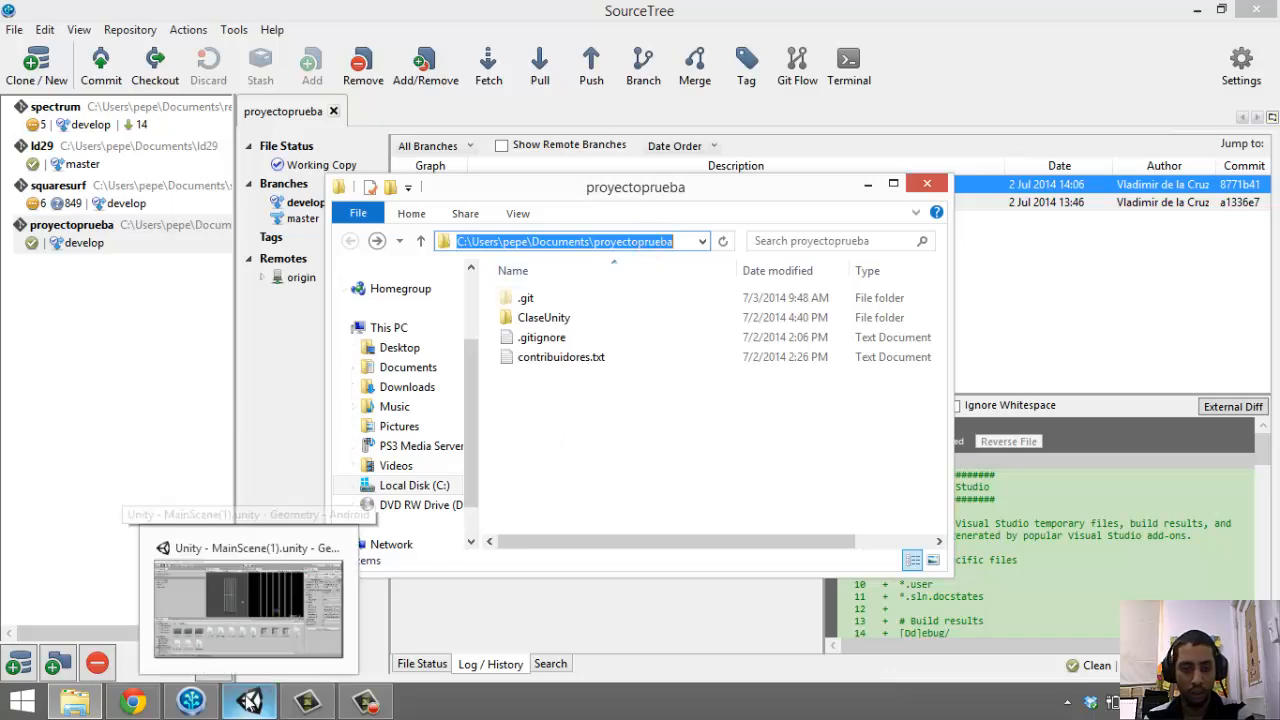
pyautogui.click(248, 702)
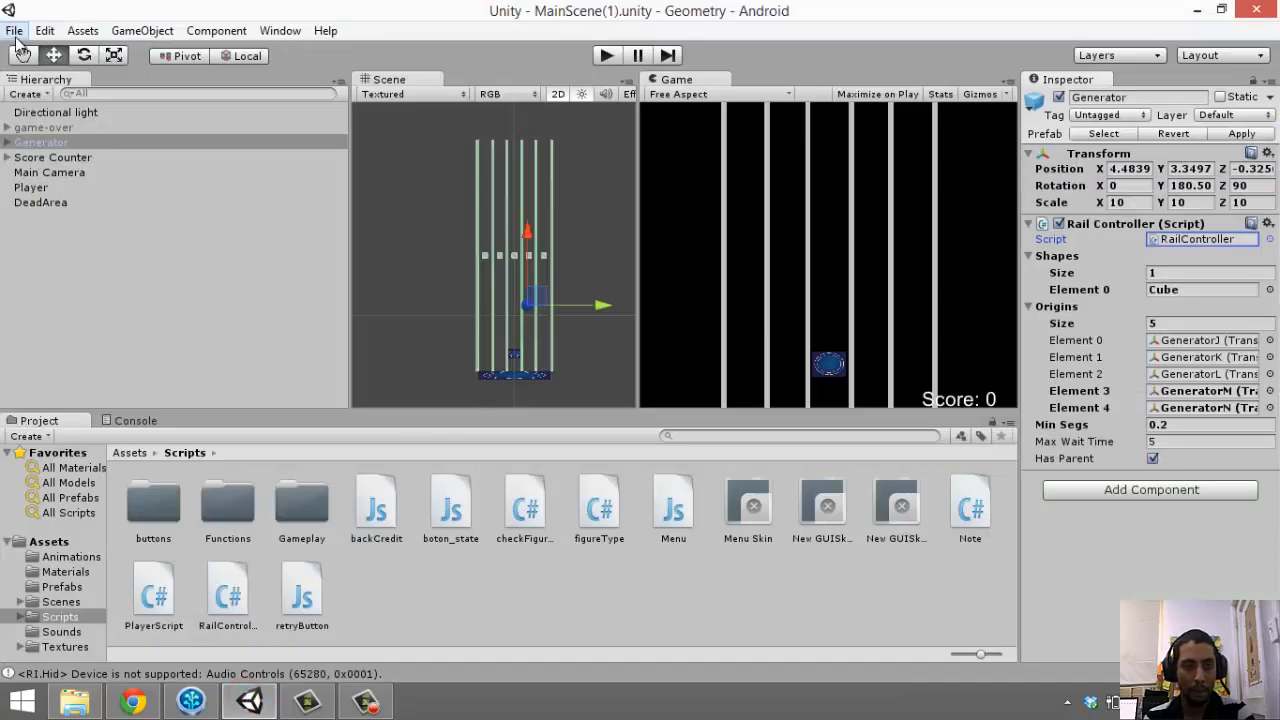
# Start a new Unity project located in proyectoprueba\ClaseUnity
pyautogui.click(14, 31)
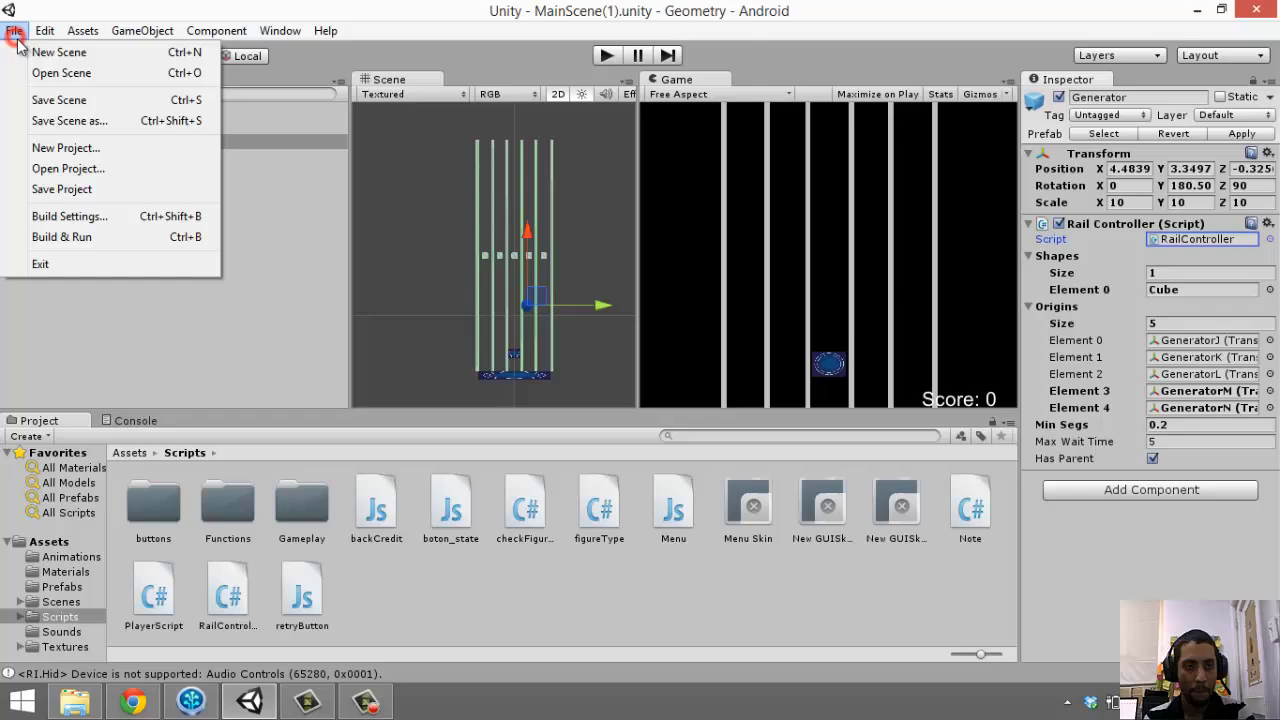
pyautogui.click(62, 148)
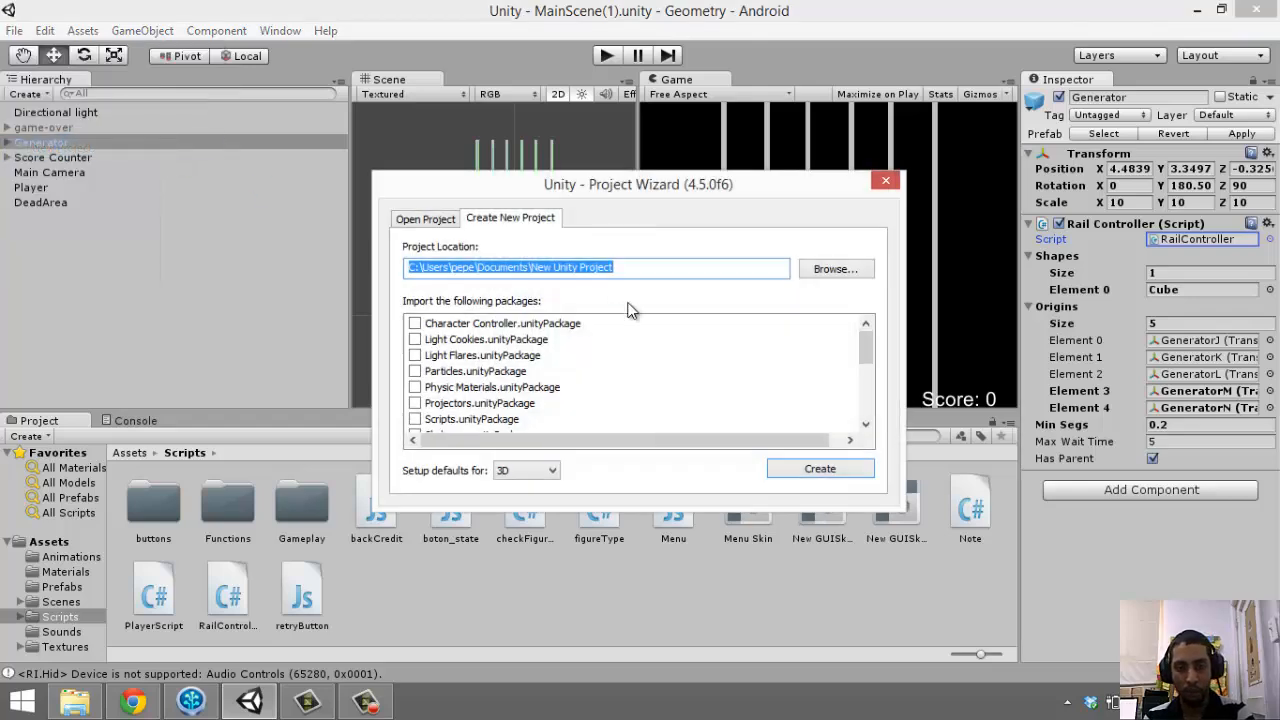
pyautogui.hotkey('ctrl', 'v')
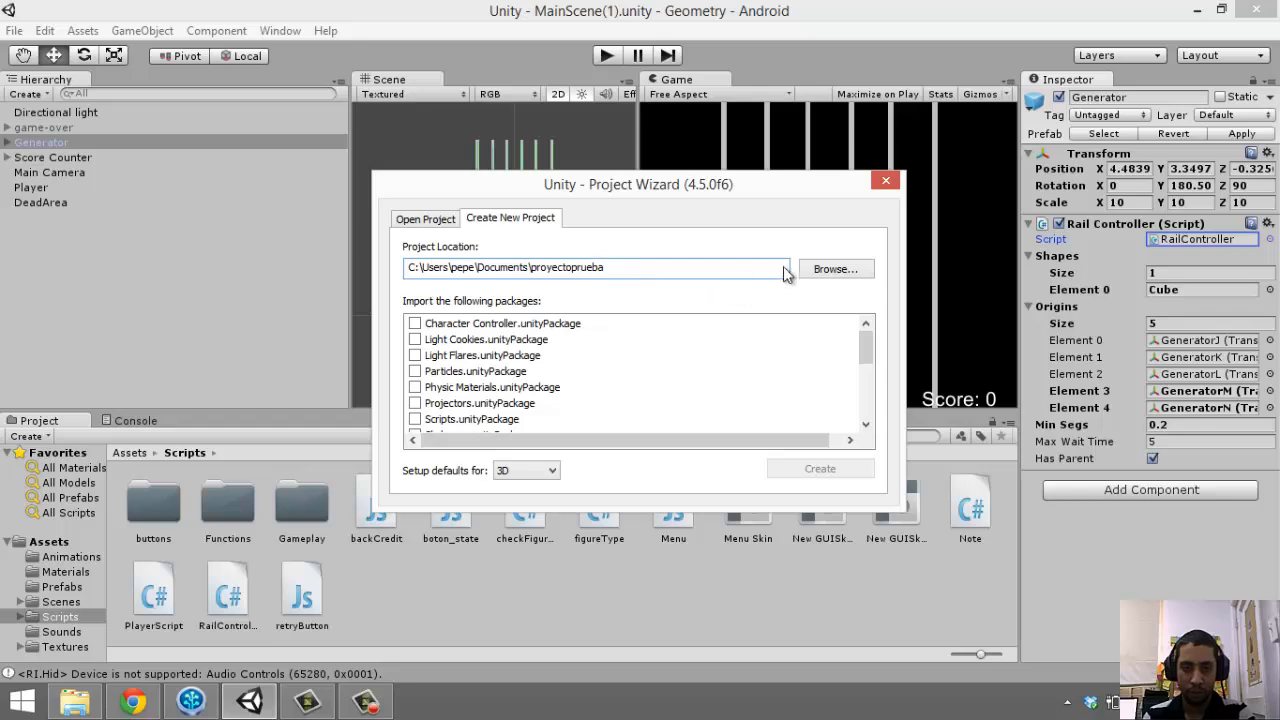
pyautogui.click(828, 268)
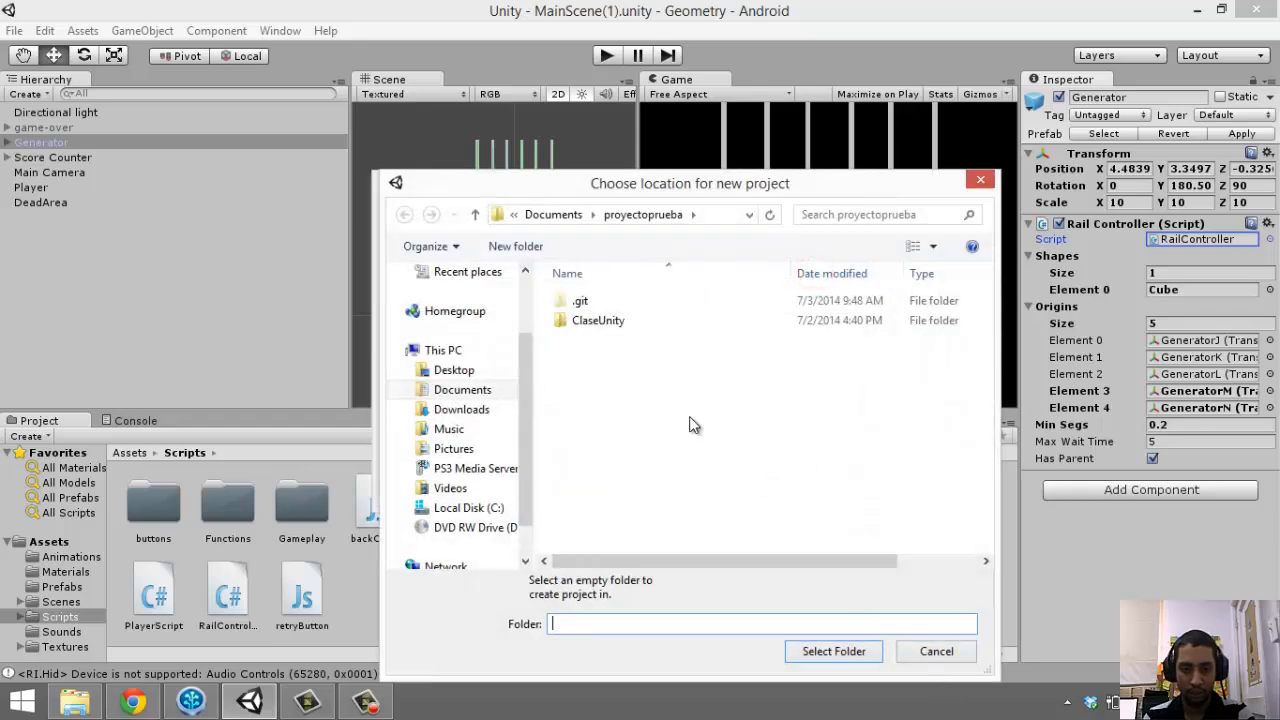
pyautogui.click(905, 648)
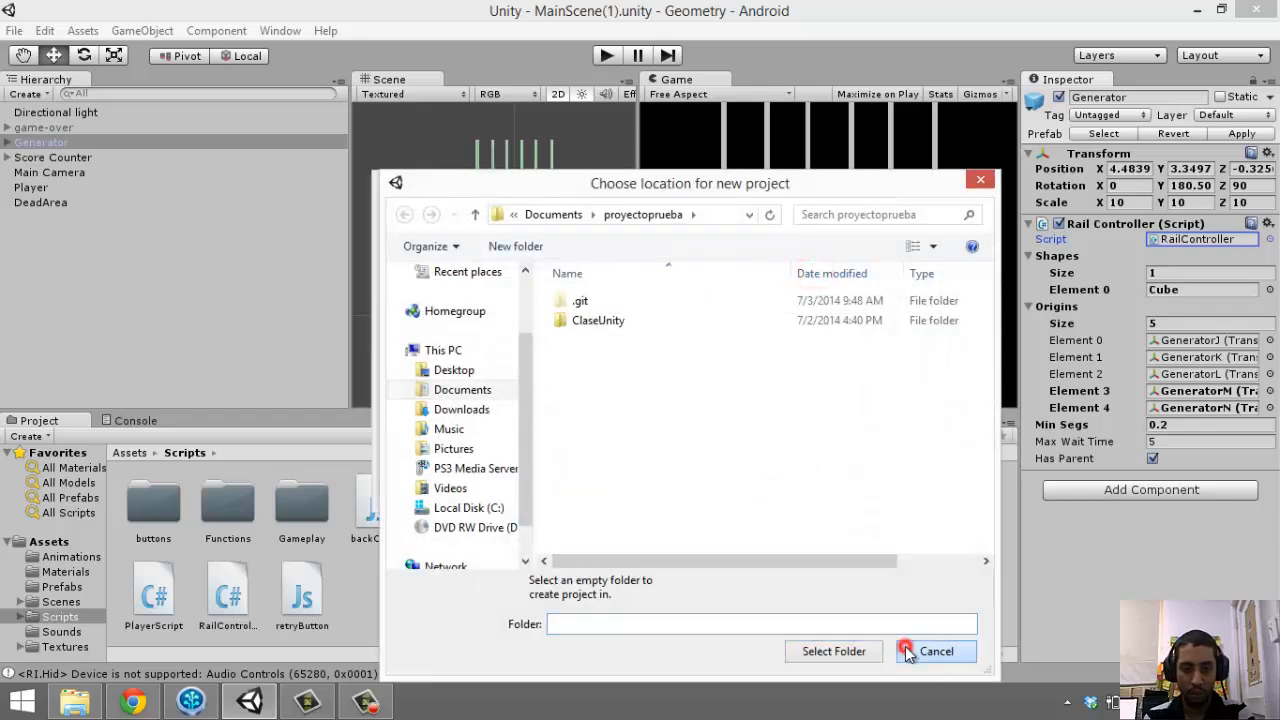
pyautogui.click(630, 321)
pyautogui.click(810, 651)
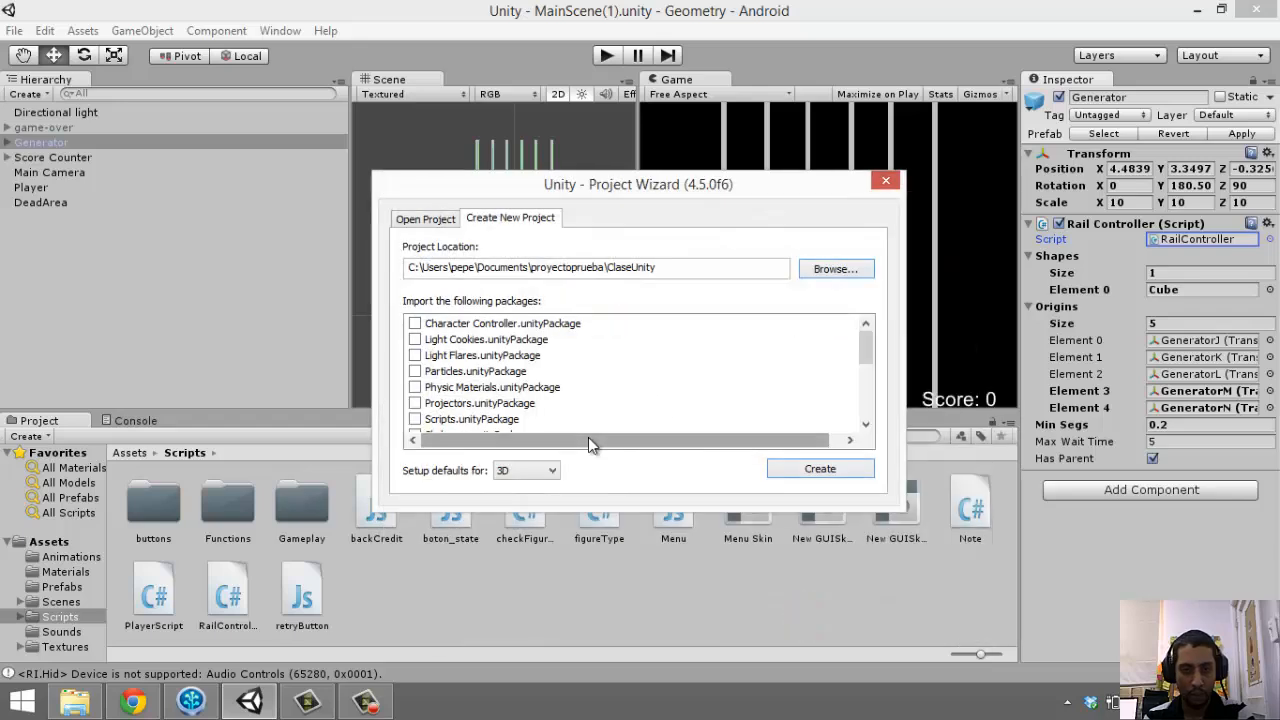
# Keep 3D as the project default and create the ClaseUnity project
pyautogui.click(535, 481)
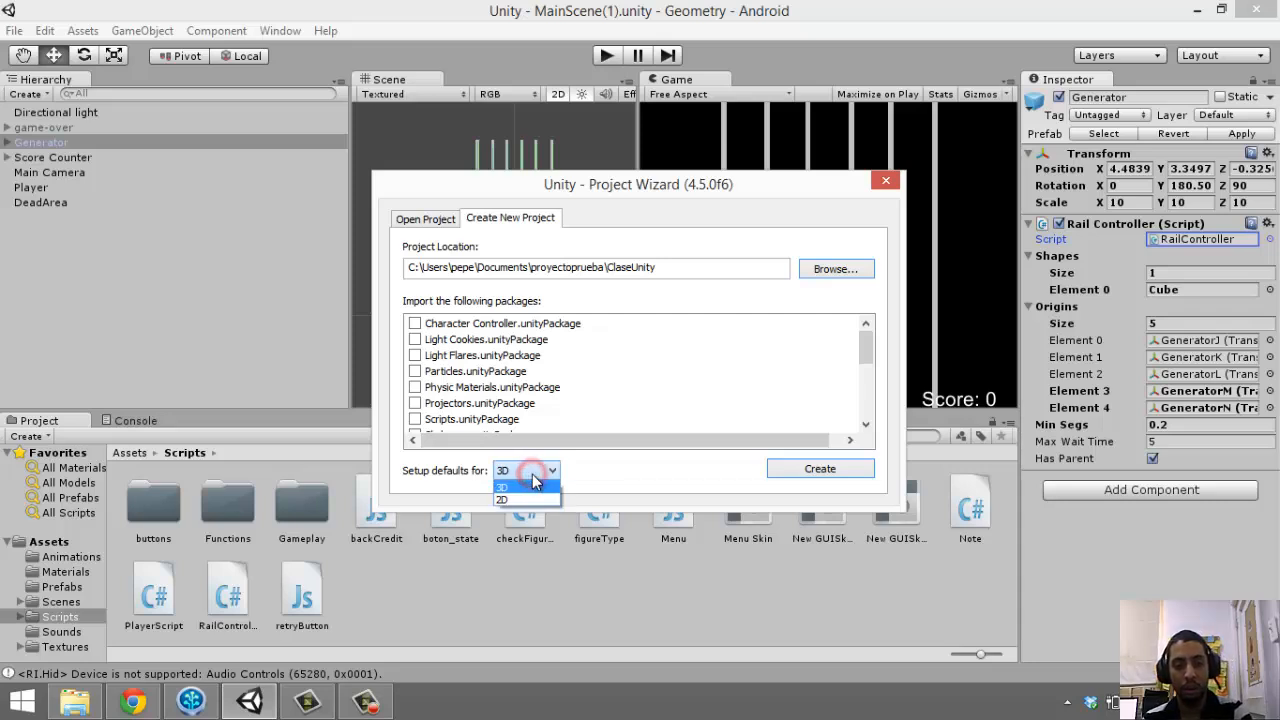
pyautogui.click(532, 474)
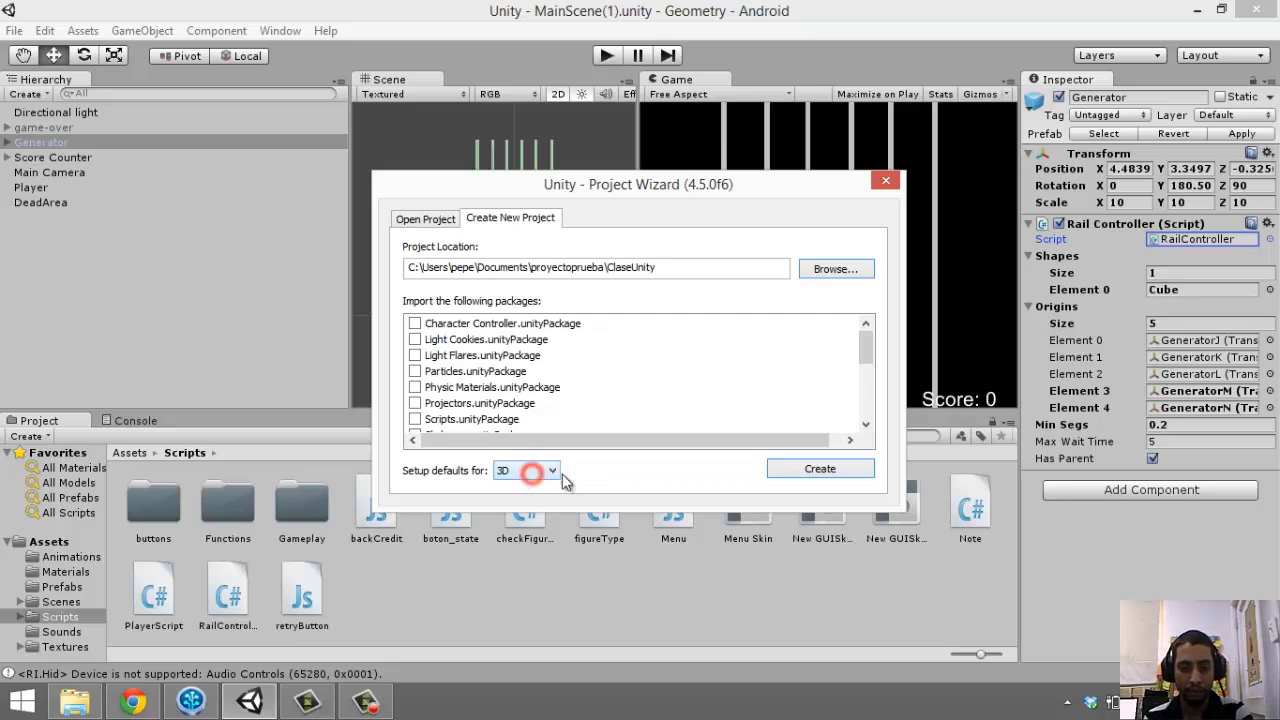
pyautogui.click(785, 469)
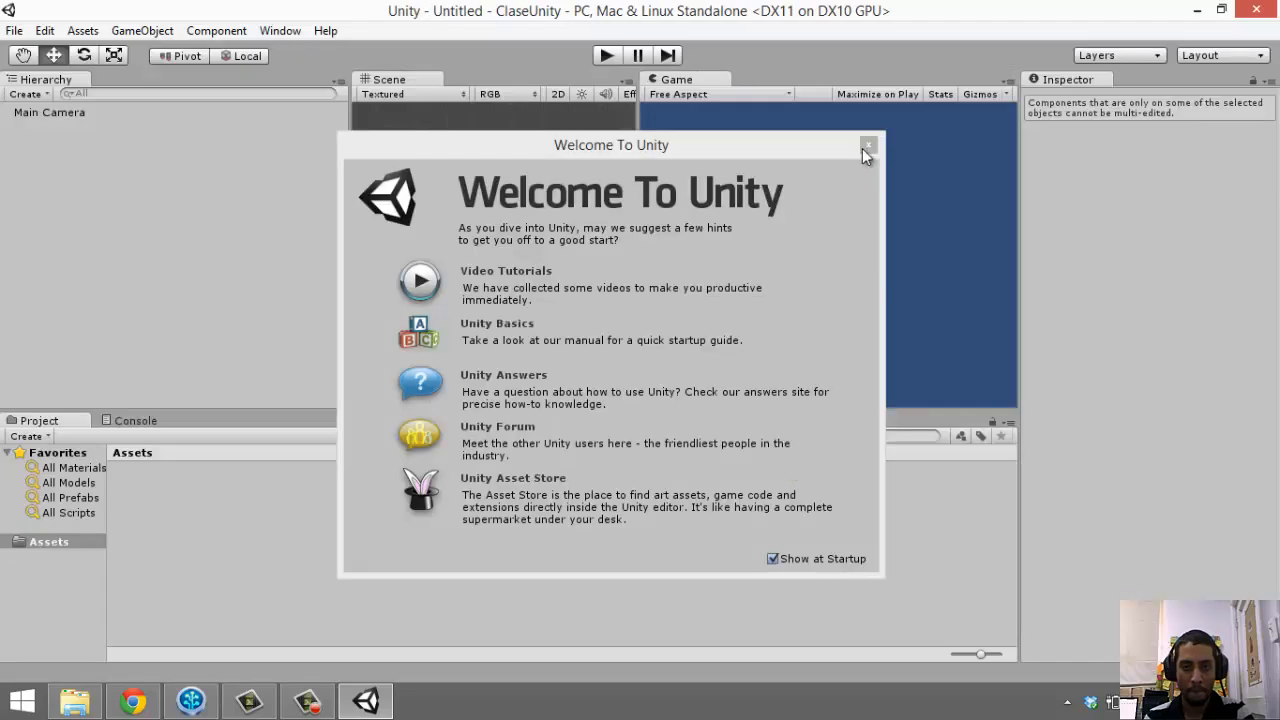
# Dismiss the Welcome screen, check the ClaseUnity folder, and relaunch Unity from Start search
pyautogui.click(864, 146)
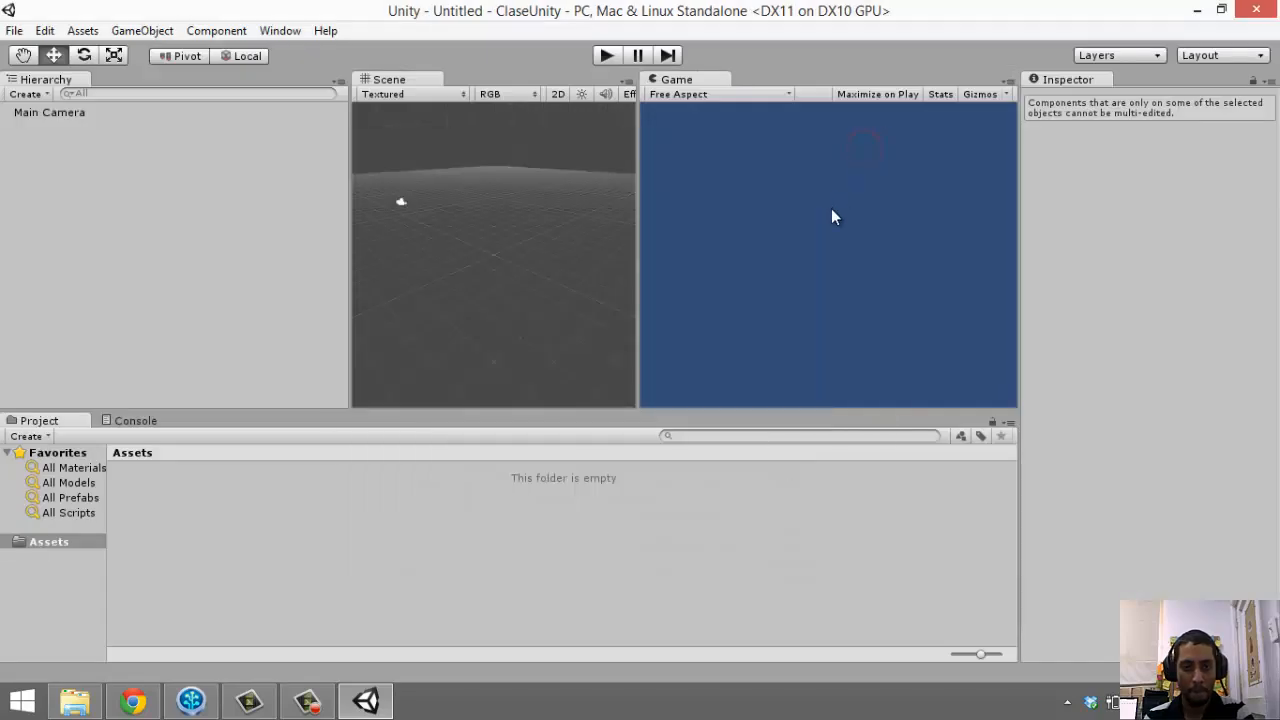
pyautogui.click(1197, 10)
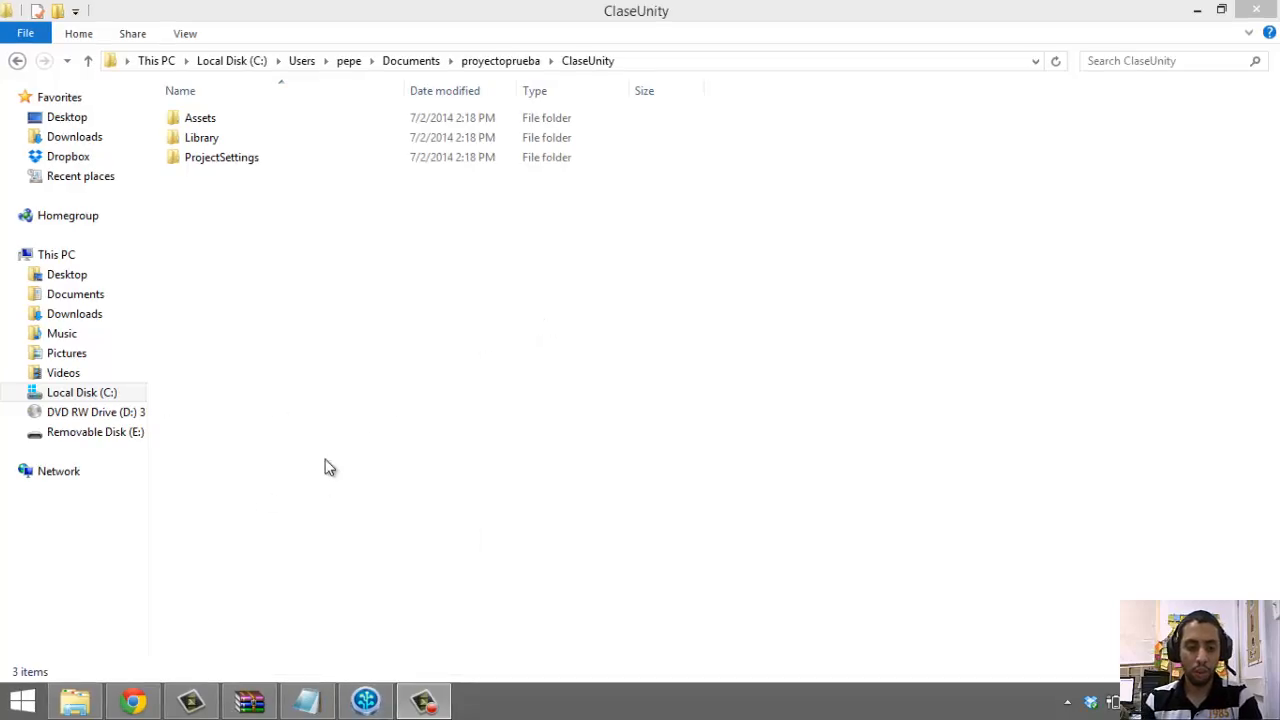
pyautogui.press('super')
pyautogui.write('unity')
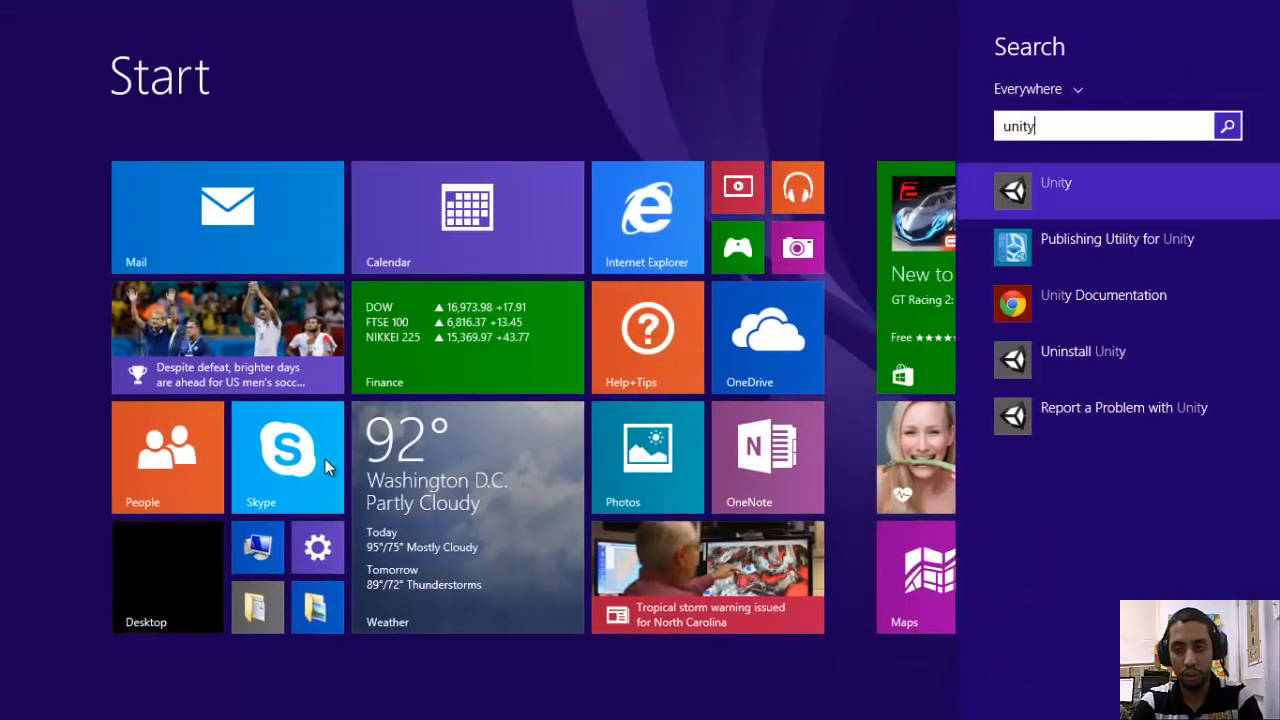
pyautogui.press('Return')
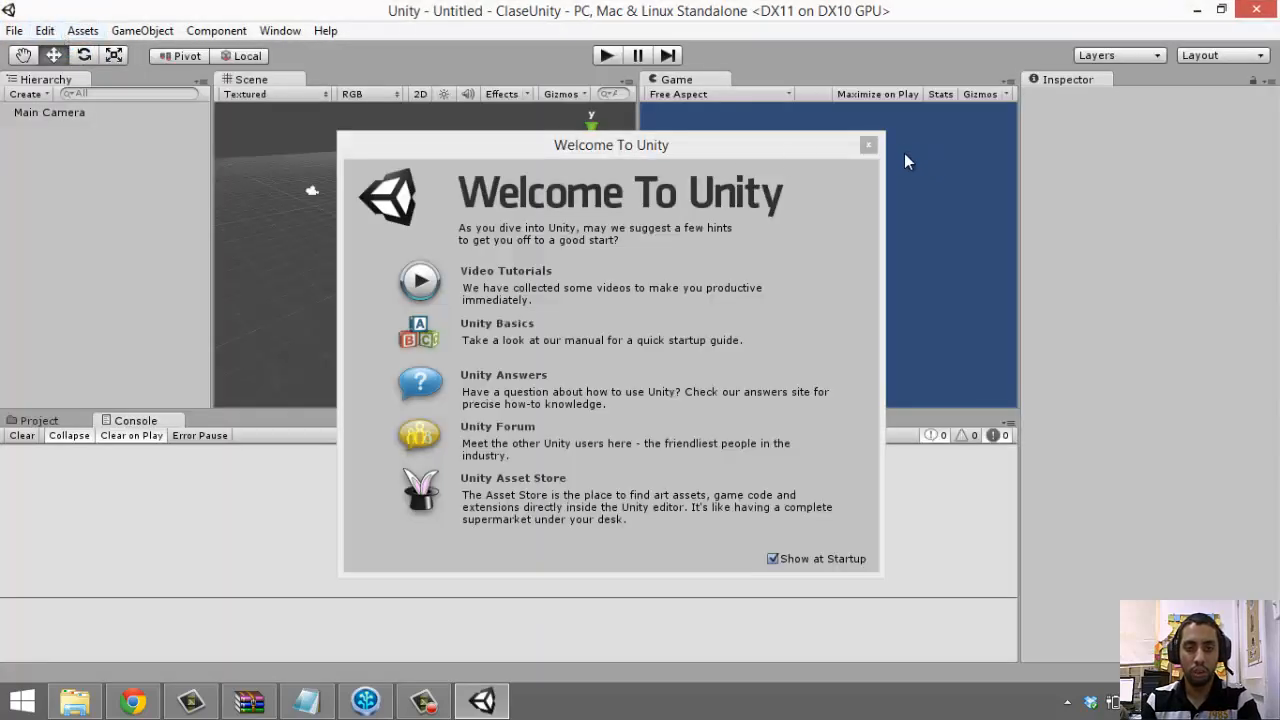
# In Editor Settings, keep Version Control on Hidden Meta Files and set Asset Serialization to Force Text
pyautogui.click(862, 145)
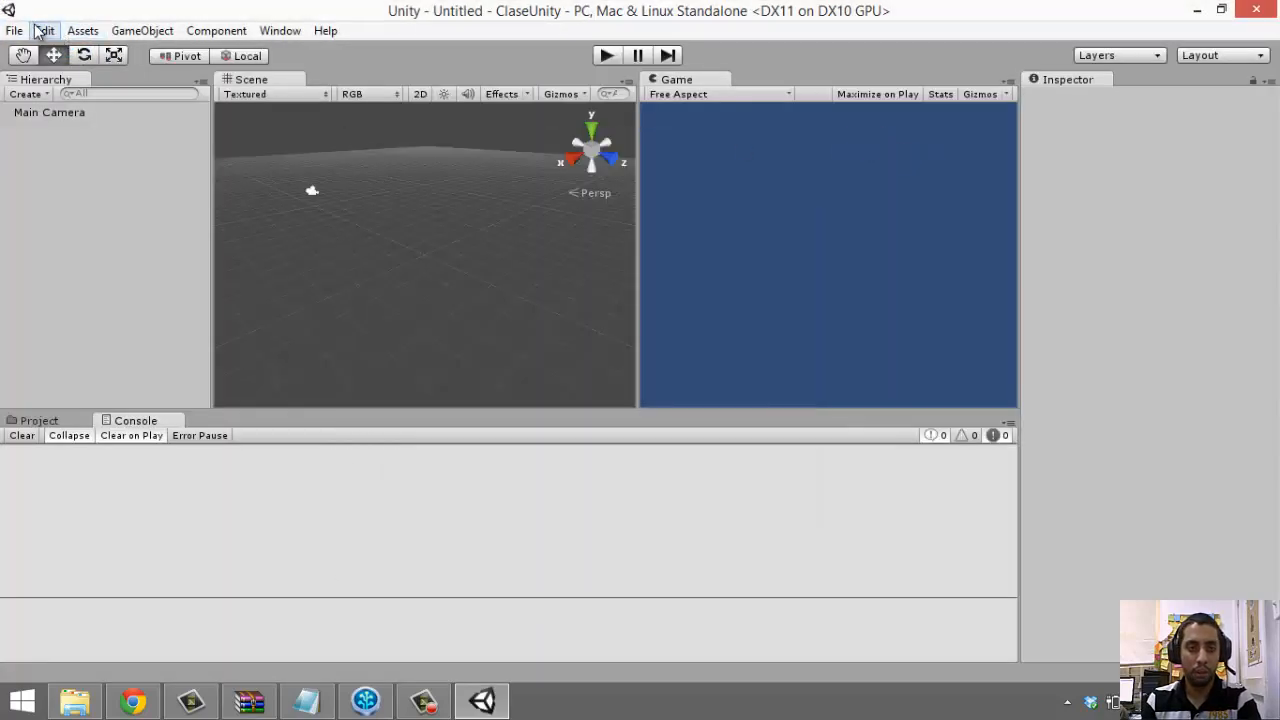
pyautogui.click(45, 30)
pyautogui.moveTo(103, 449)
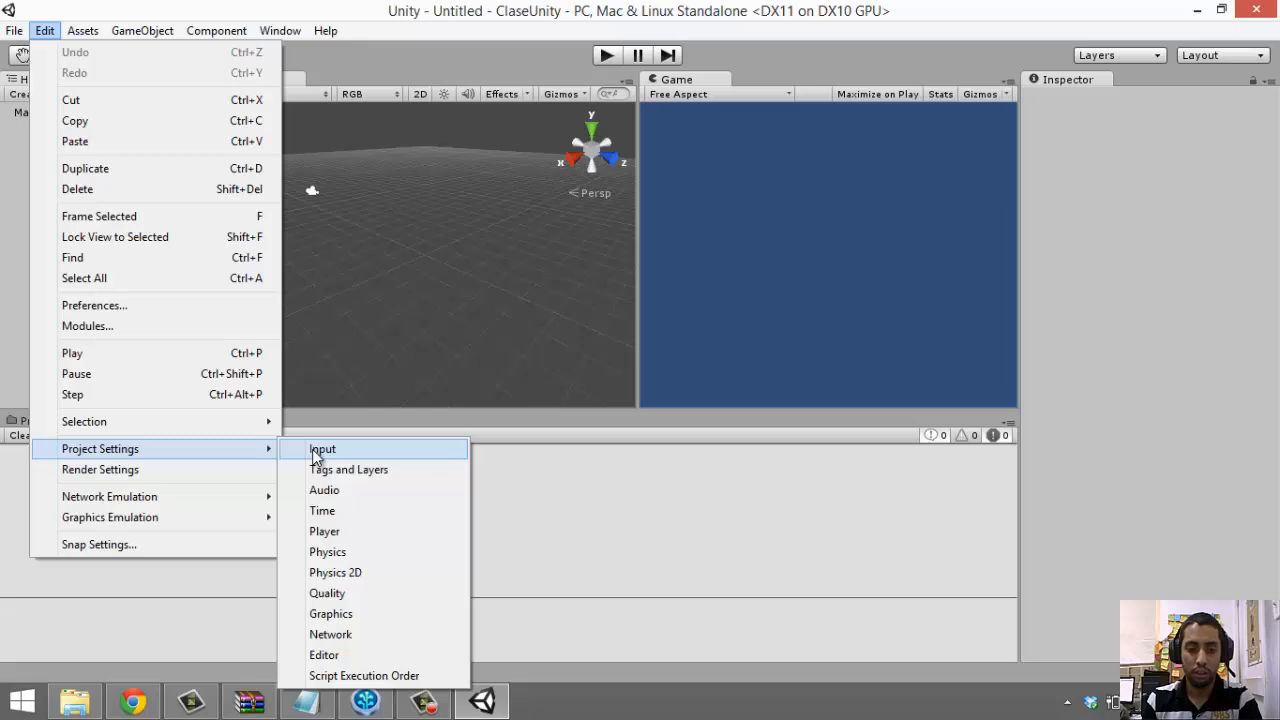
pyautogui.click(324, 656)
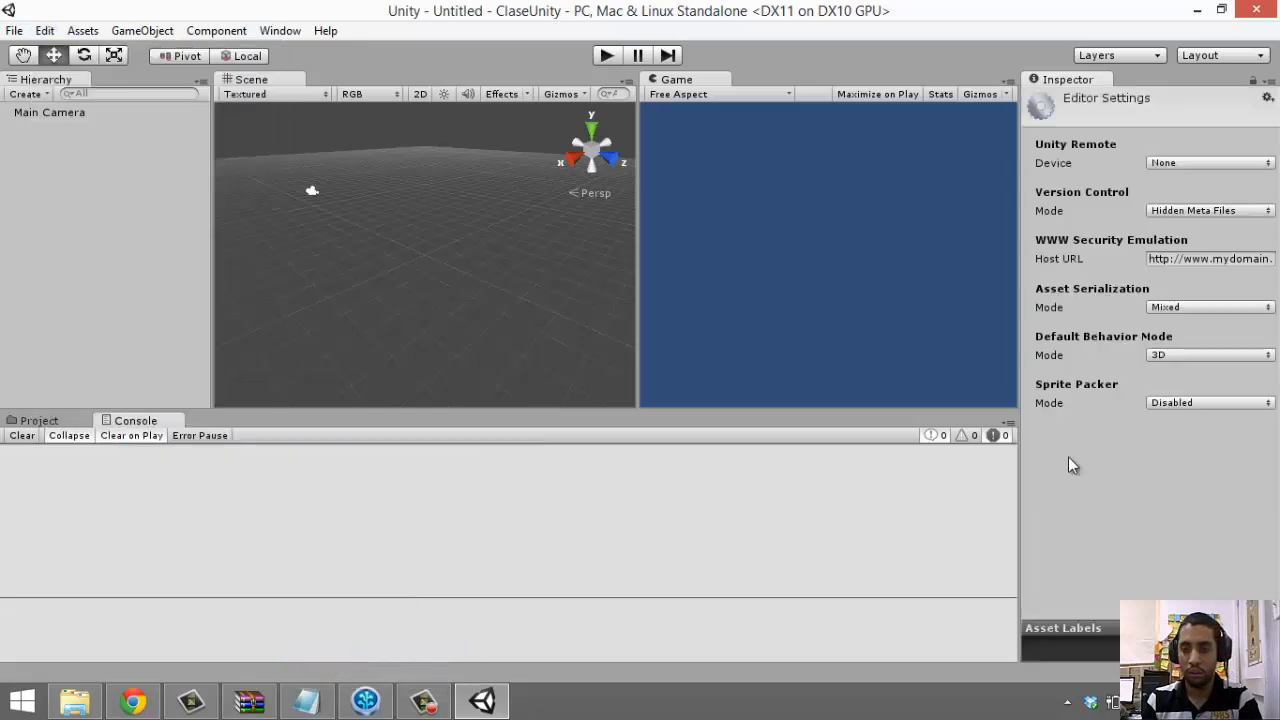
pyautogui.click(1225, 211)
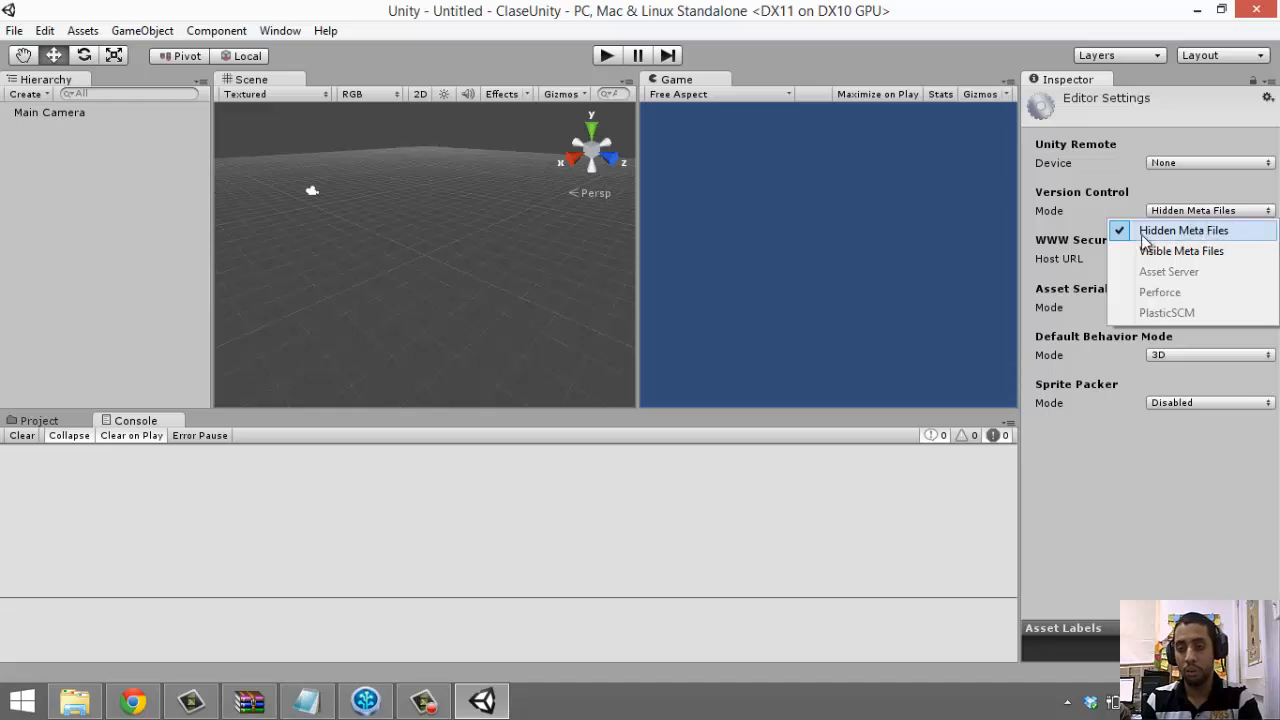
pyautogui.click(1095, 194)
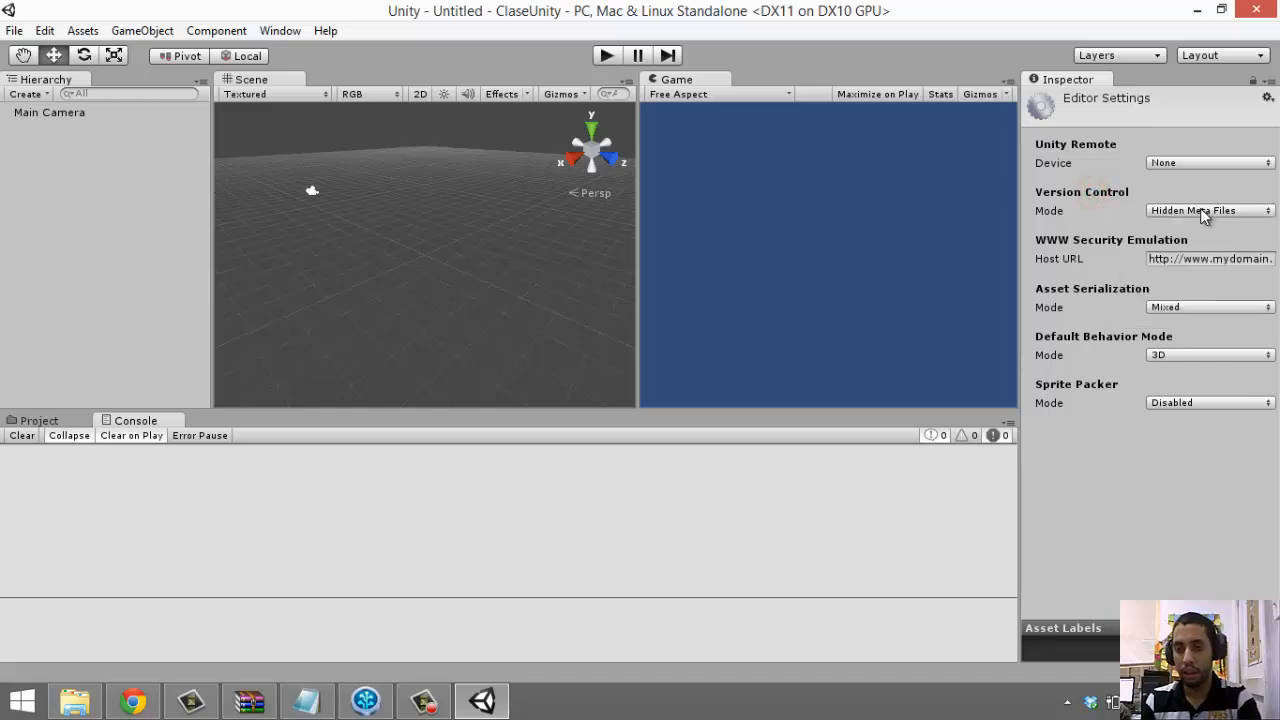
pyautogui.click(1212, 307)
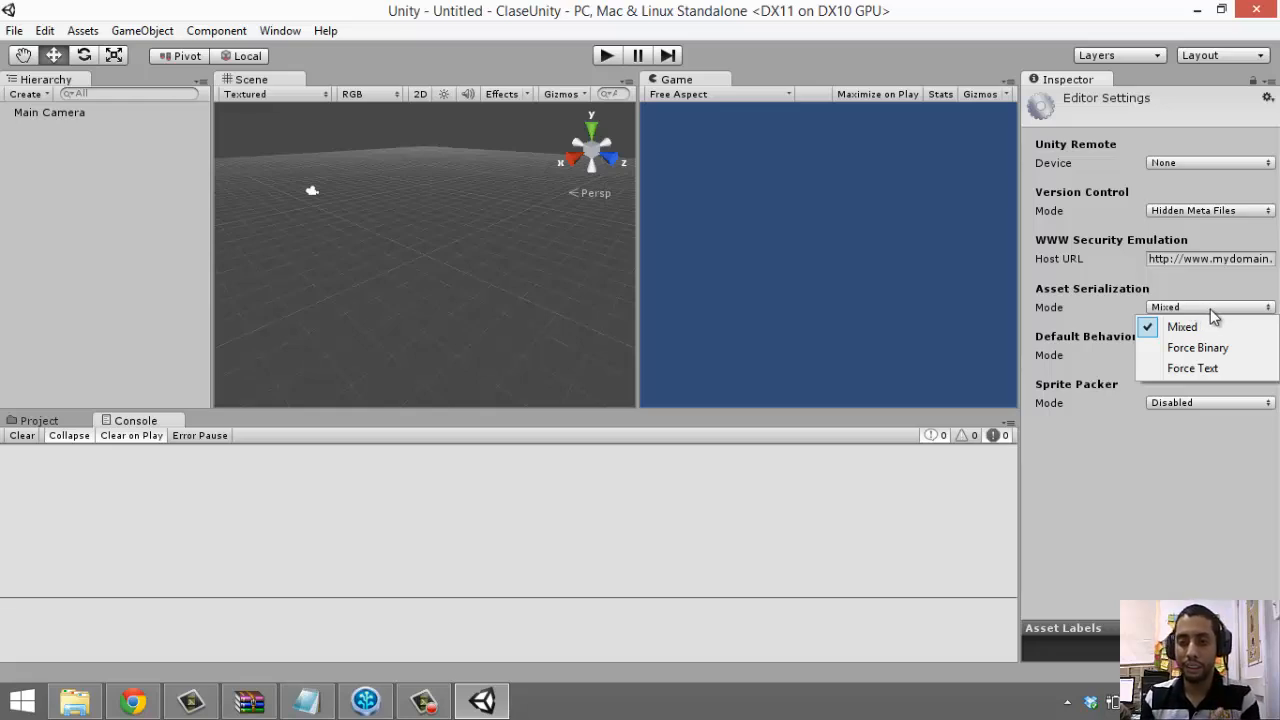
pyautogui.click(1175, 368)
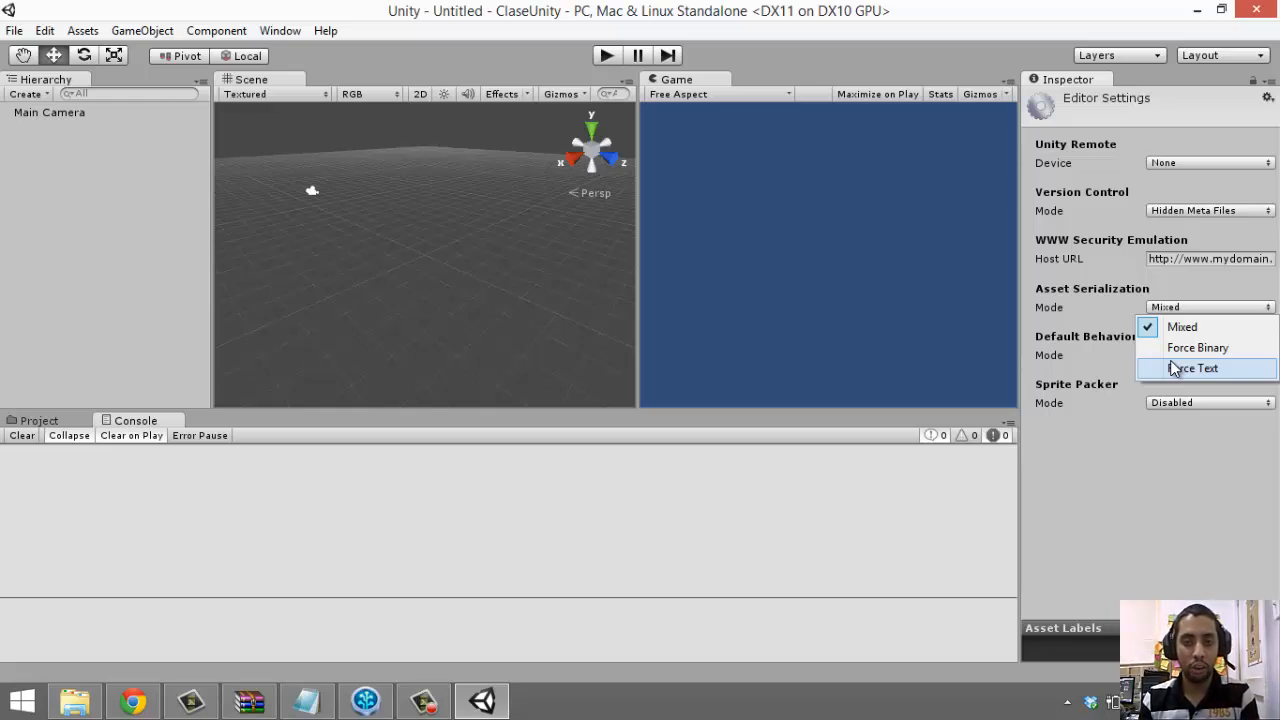
pyautogui.click(1185, 368)
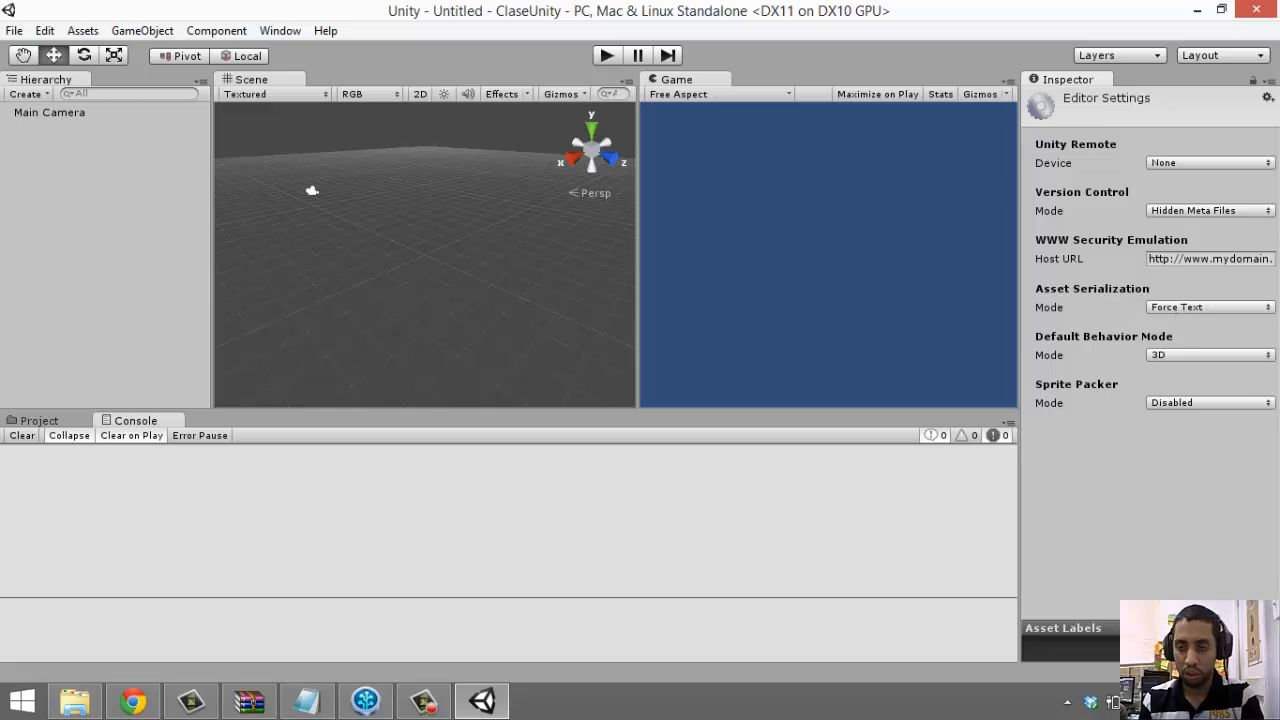
# Close Unity and delete the ClaseUnity Library folder
pyautogui.click(1253, 14)
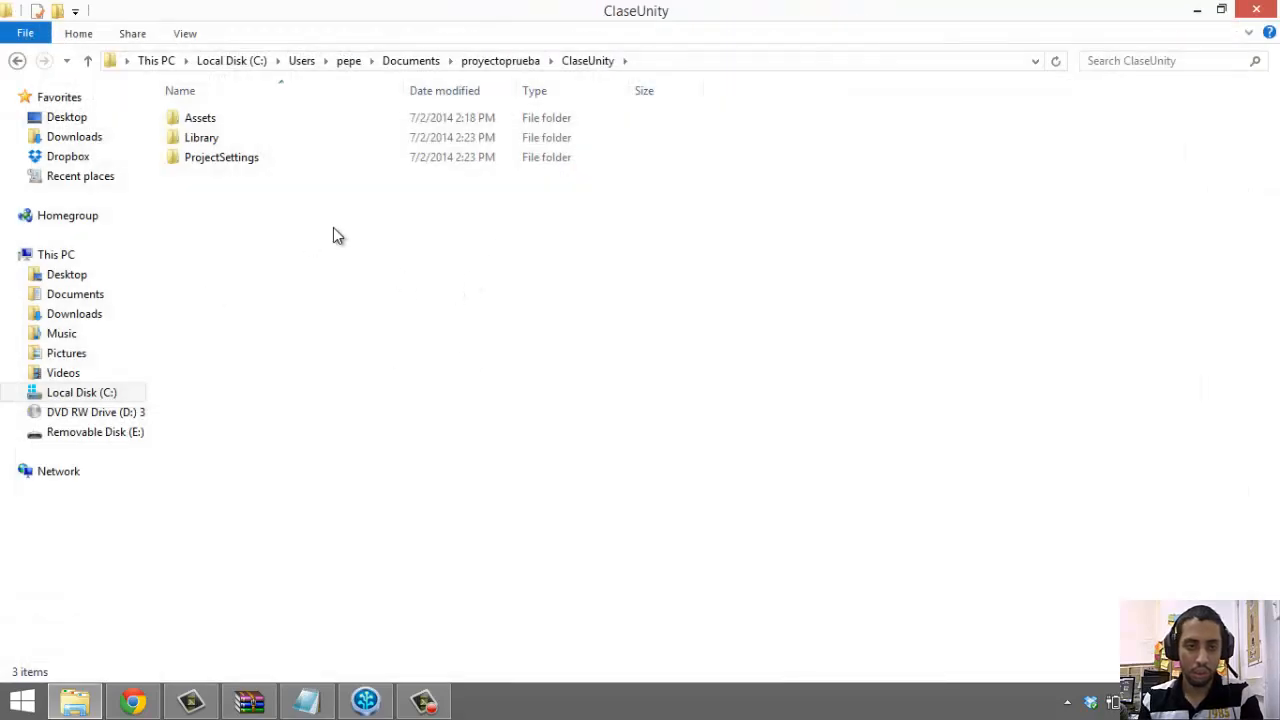
pyautogui.click(200, 137)
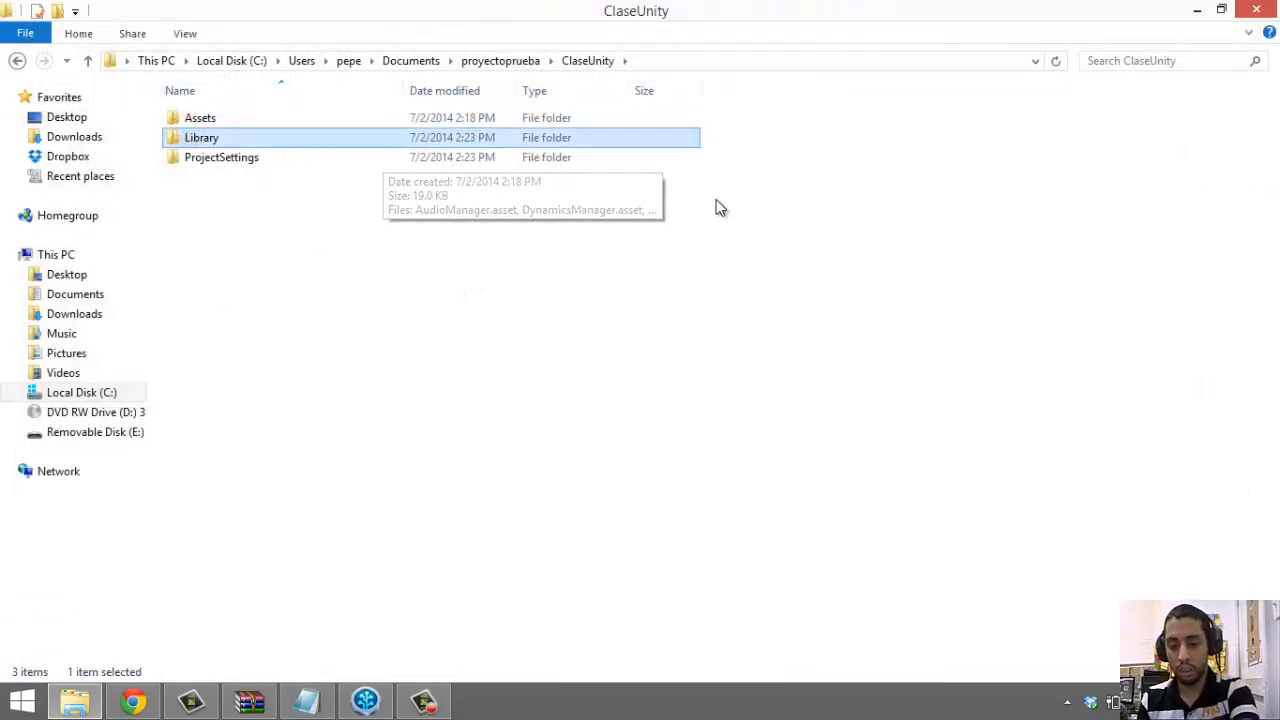
pyautogui.press('Delete')
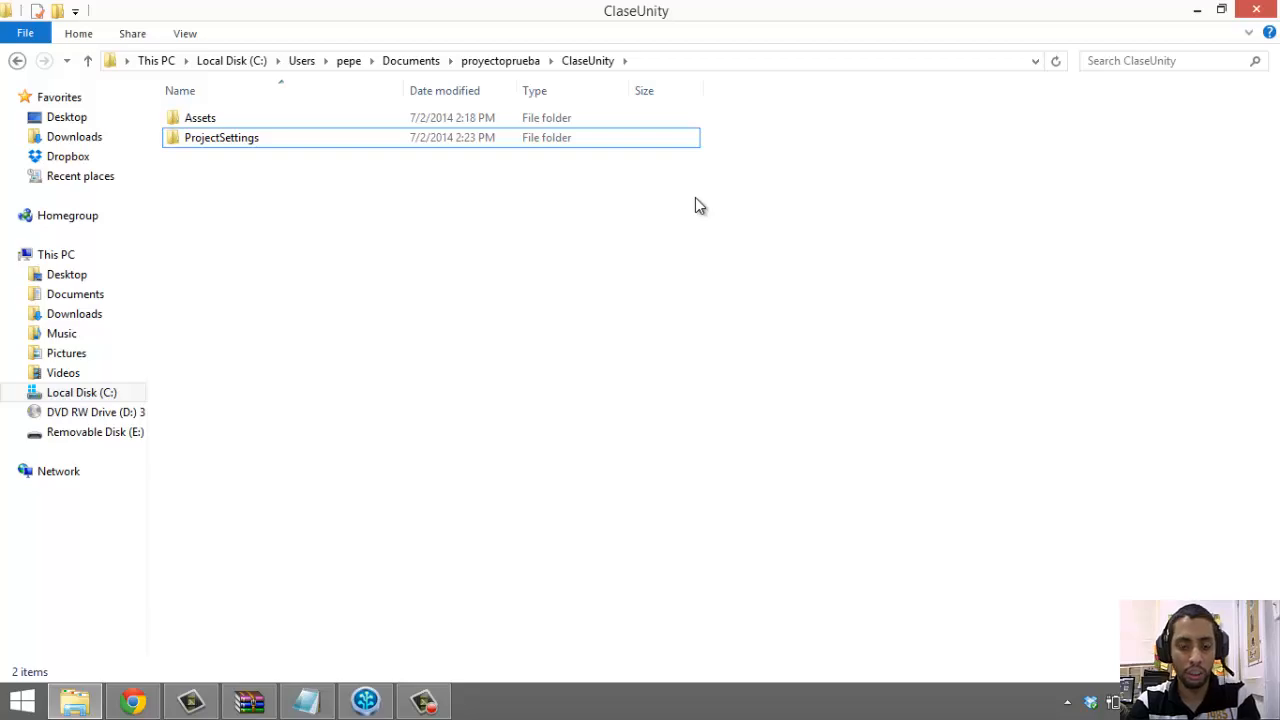
# Relaunch Unity via the 'un' Start search and check that Library was regenerated
pyautogui.press('super')
pyautogui.write('unity')
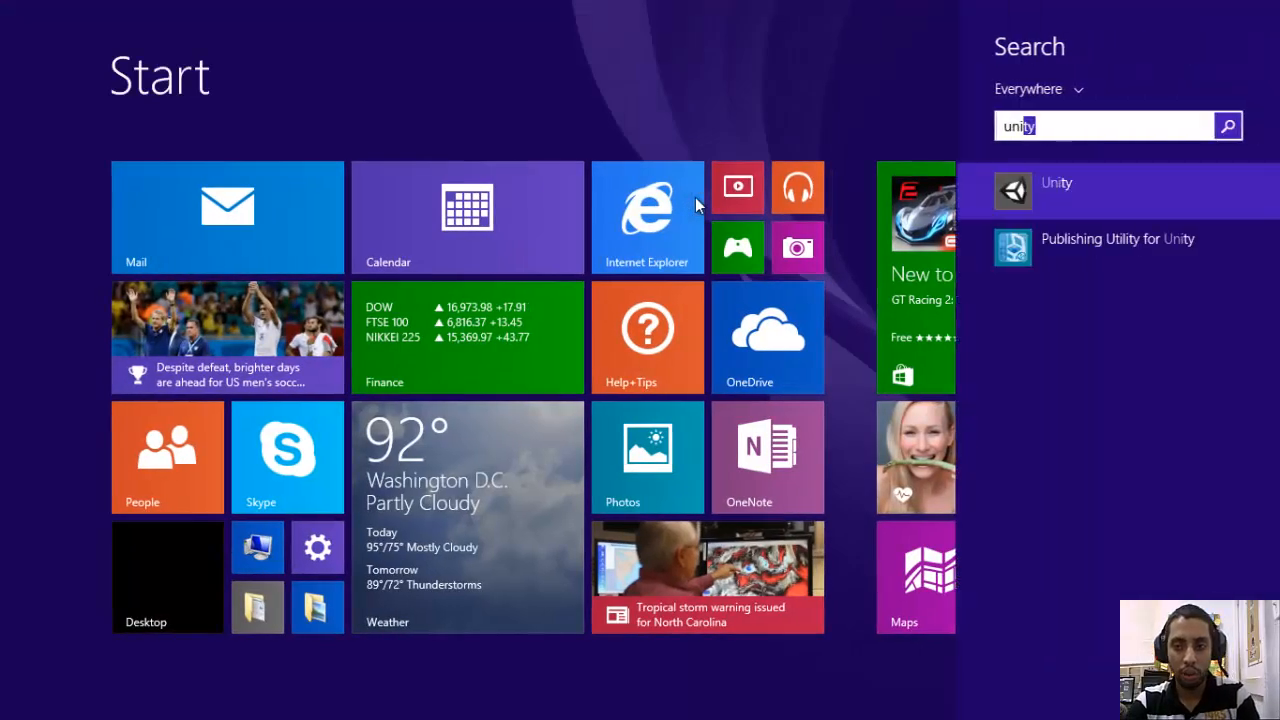
pyautogui.press('Return')
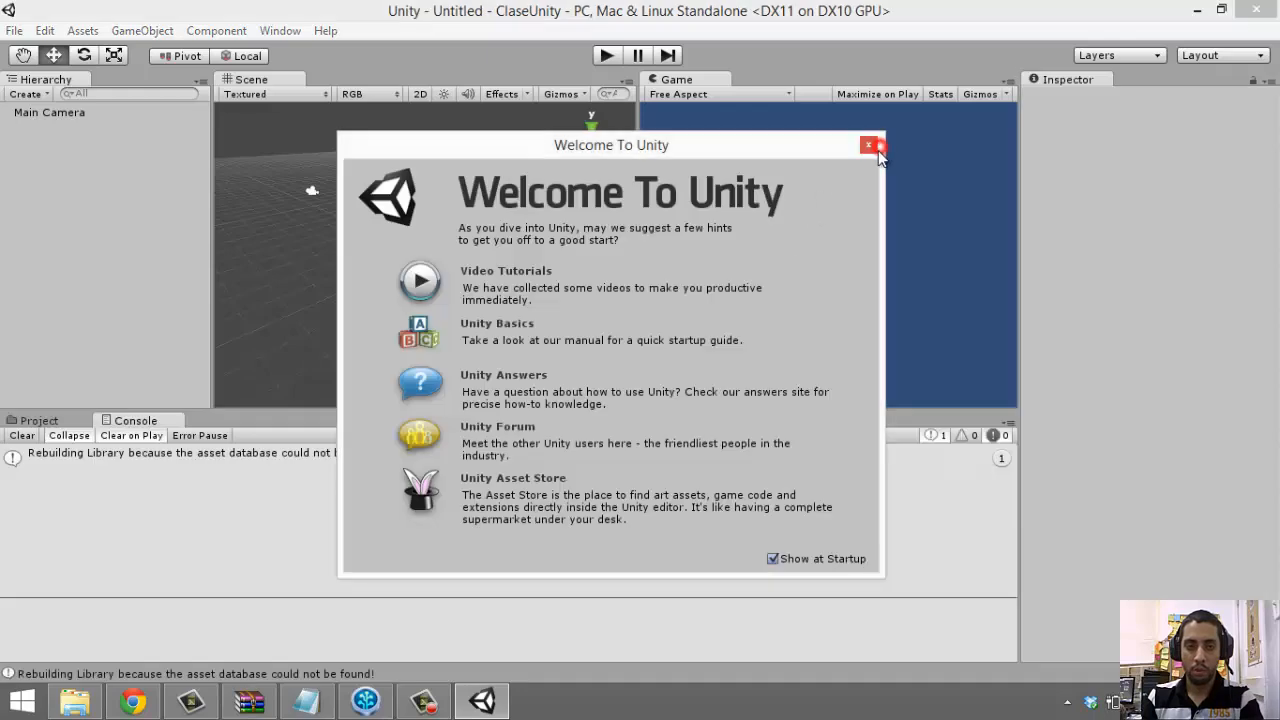
pyautogui.click(869, 146)
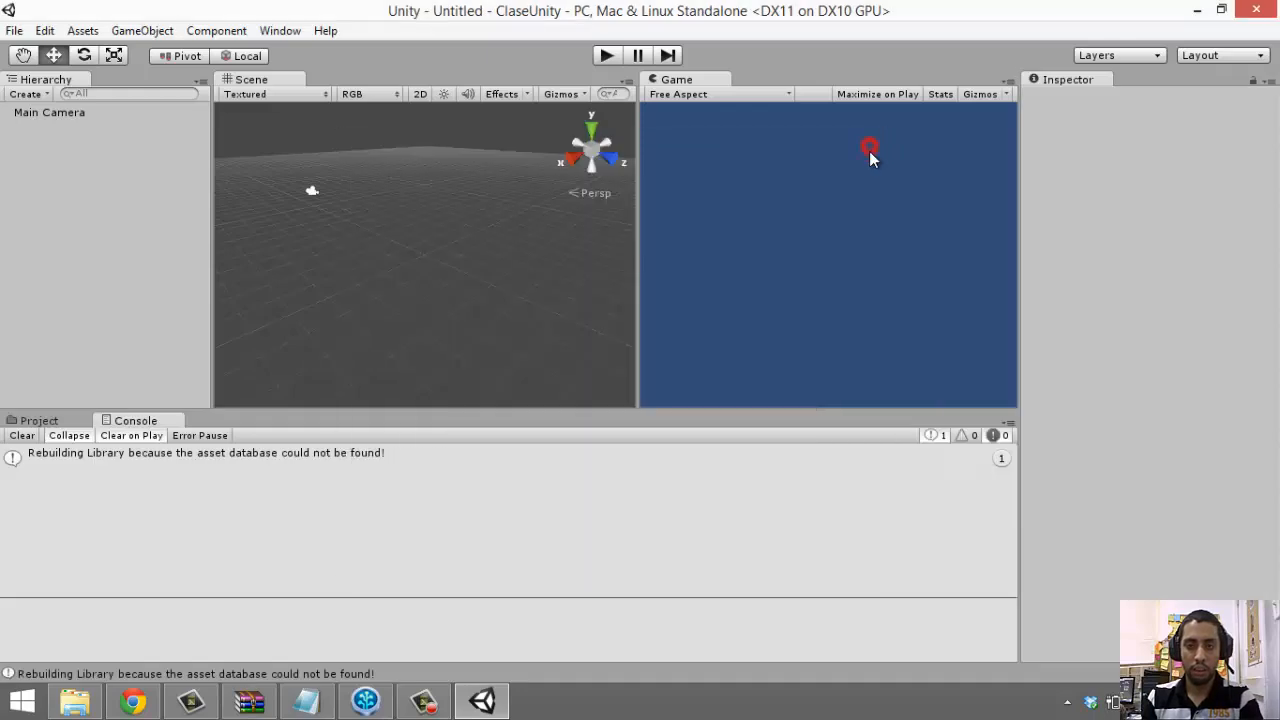
pyautogui.click(1197, 10)
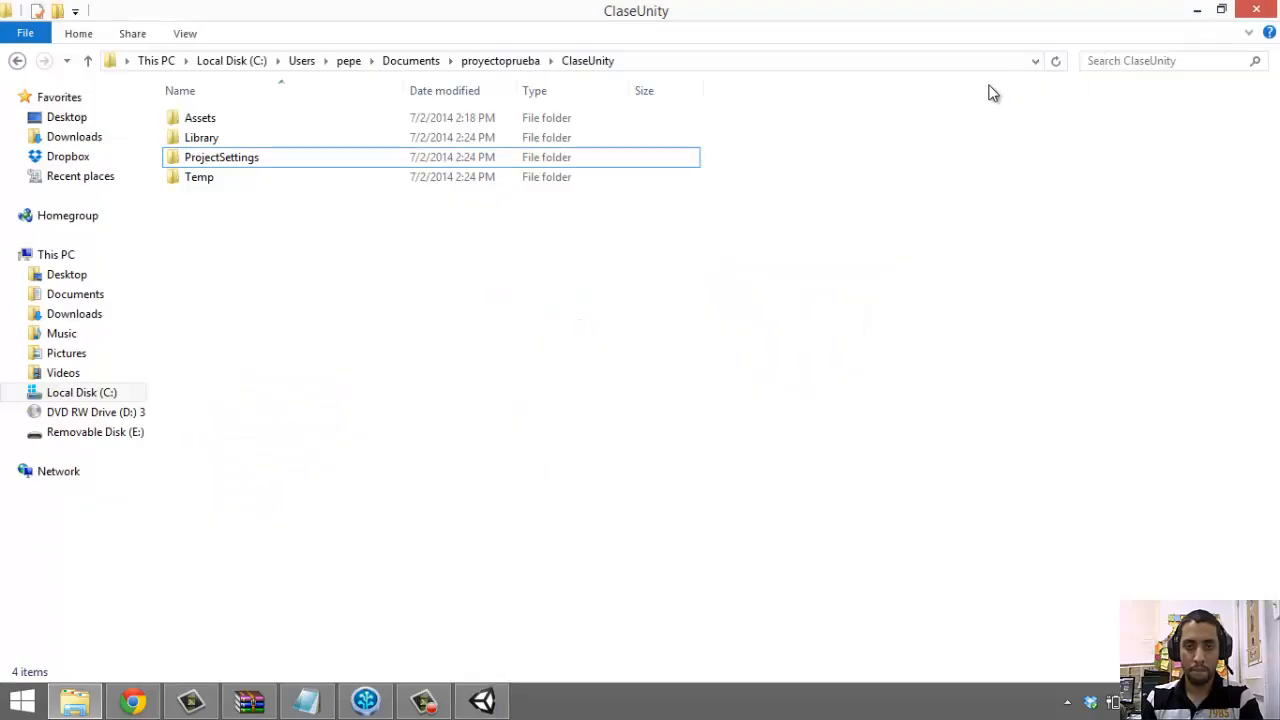
pyautogui.doubleClick(320, 136)
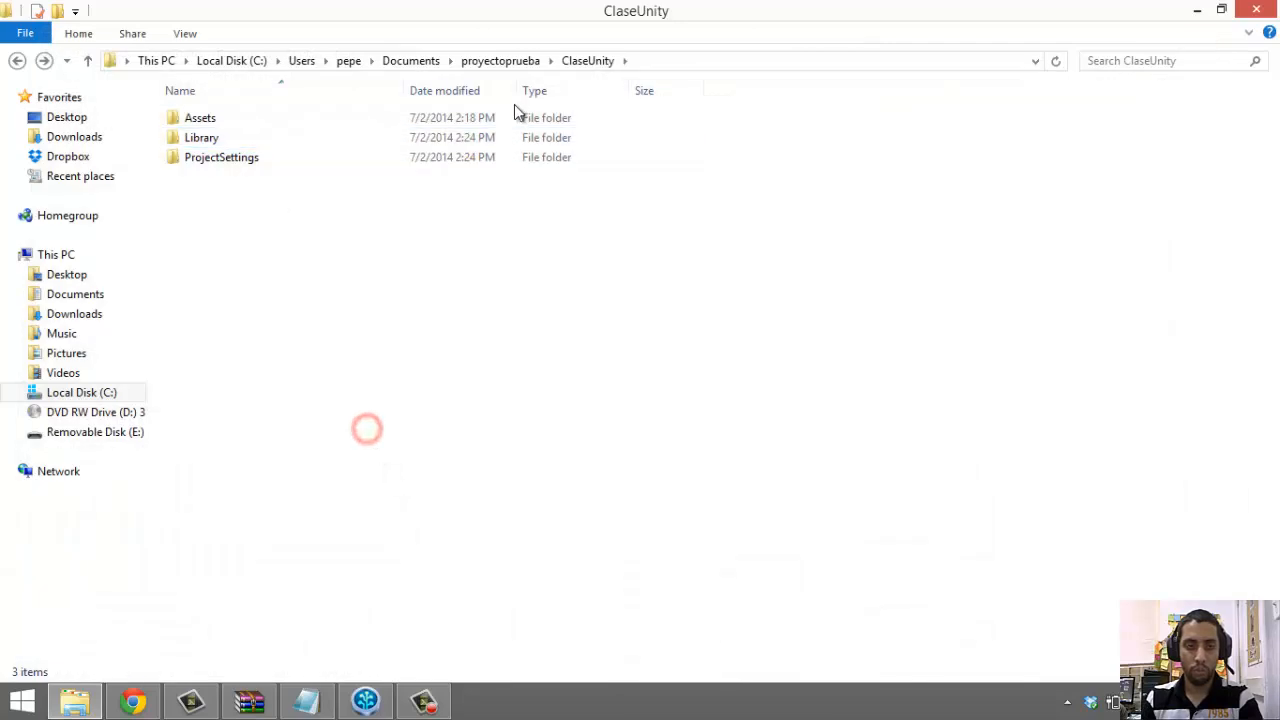
# Open the proyectoprueba repository folder and switch to SourceTree
pyautogui.click(470, 61)
pyautogui.click(436, 61)
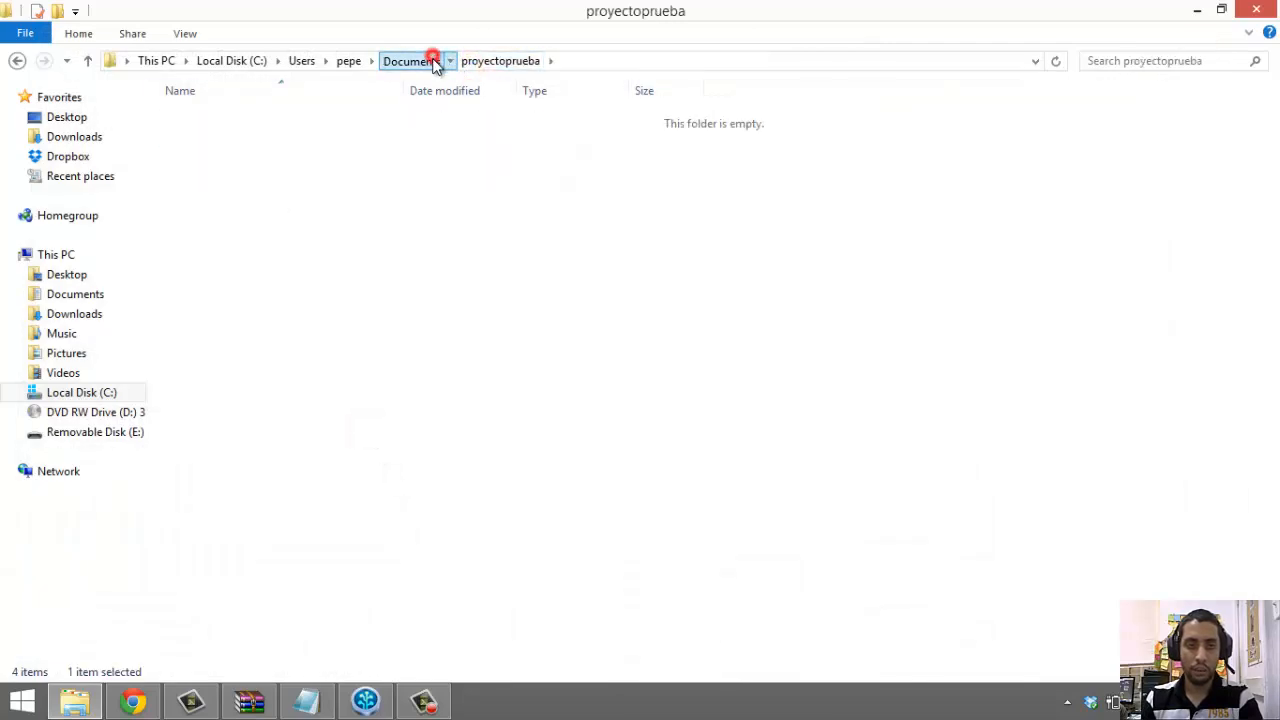
pyautogui.click(240, 356)
pyautogui.doubleClick(240, 356)
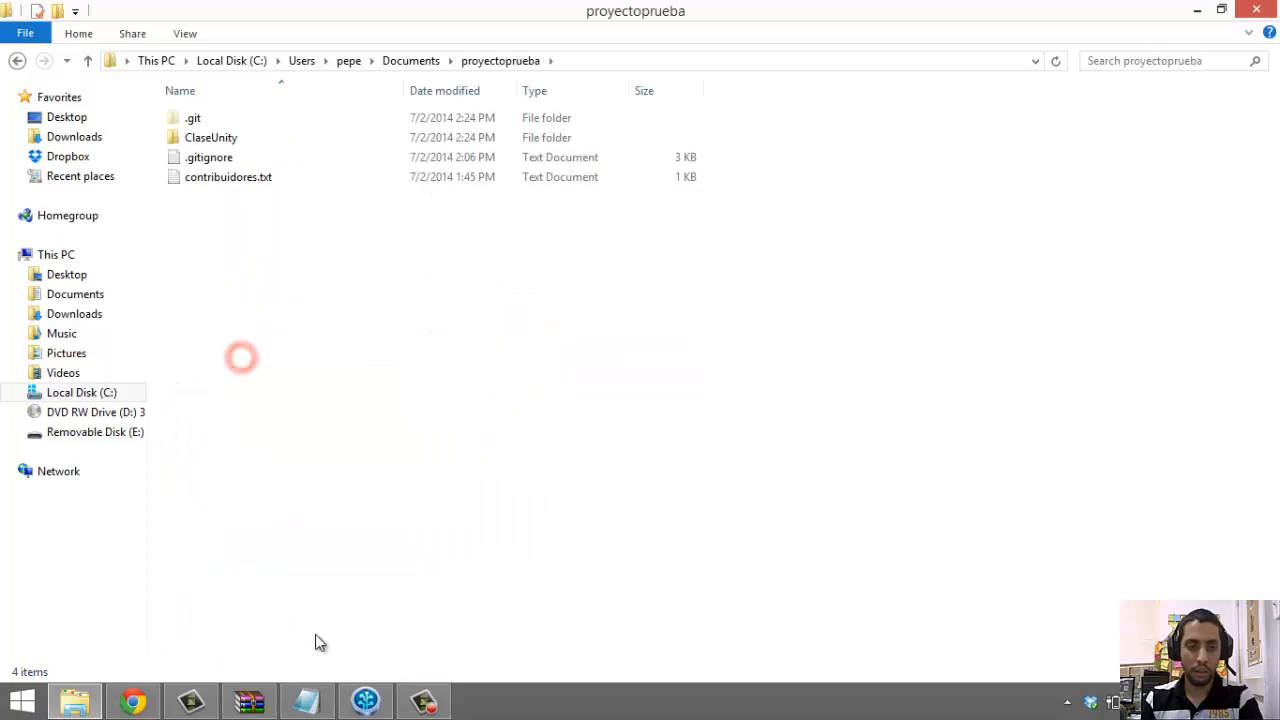
pyautogui.click(365, 700)
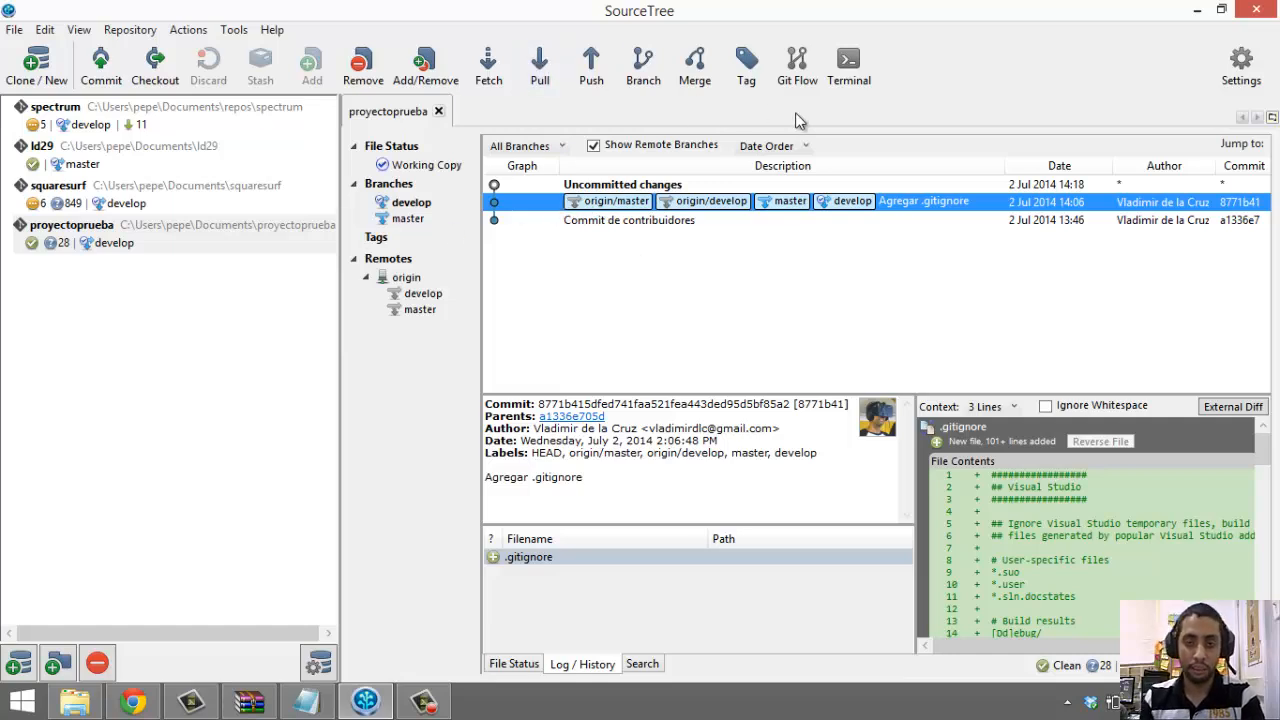
# Stage all of the Unity project's working-copy changes
pyautogui.click(118, 70)
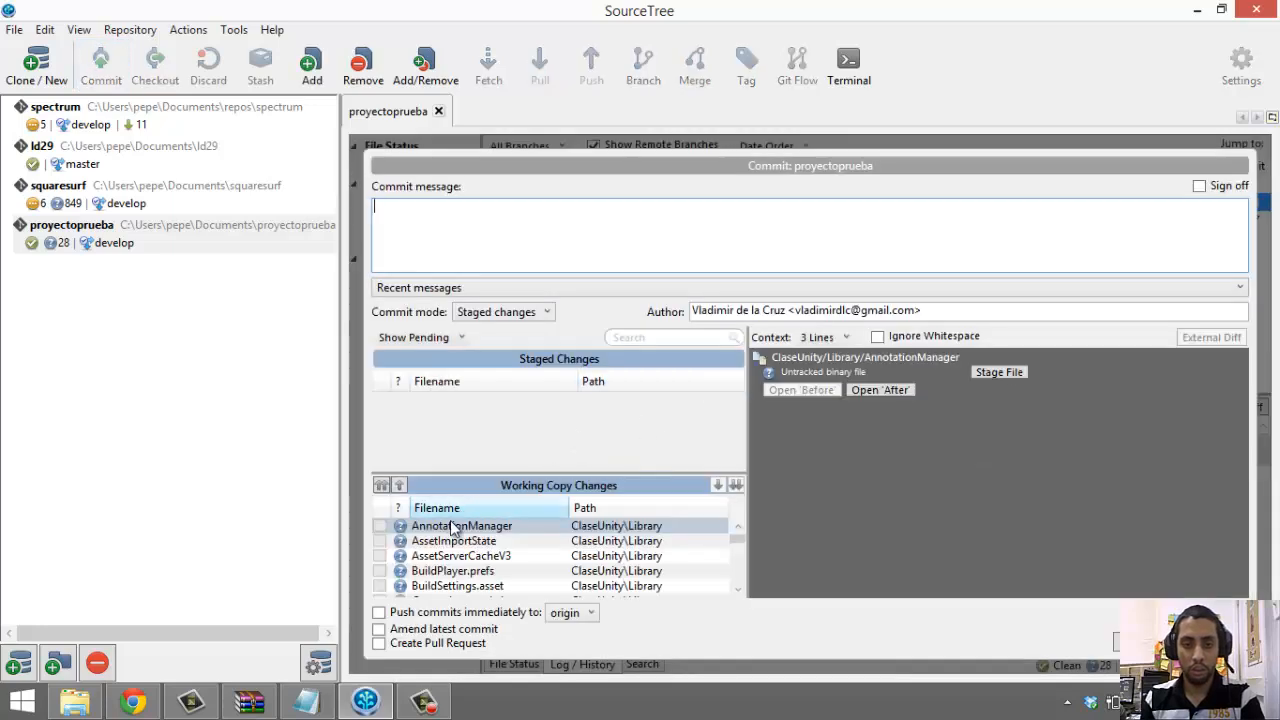
pyautogui.click(450, 555)
pyautogui.hotkey('ctrl', 'a')
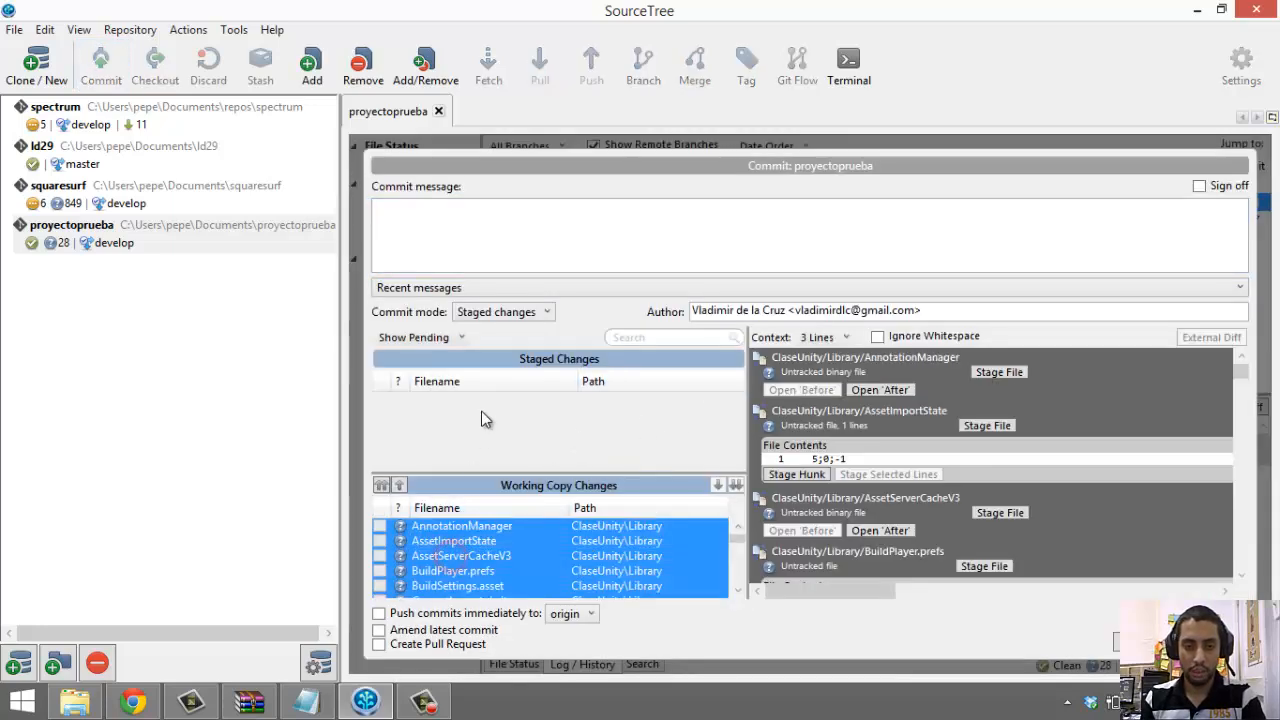
pyautogui.moveTo(465, 416); pyautogui.dragTo(465, 416)
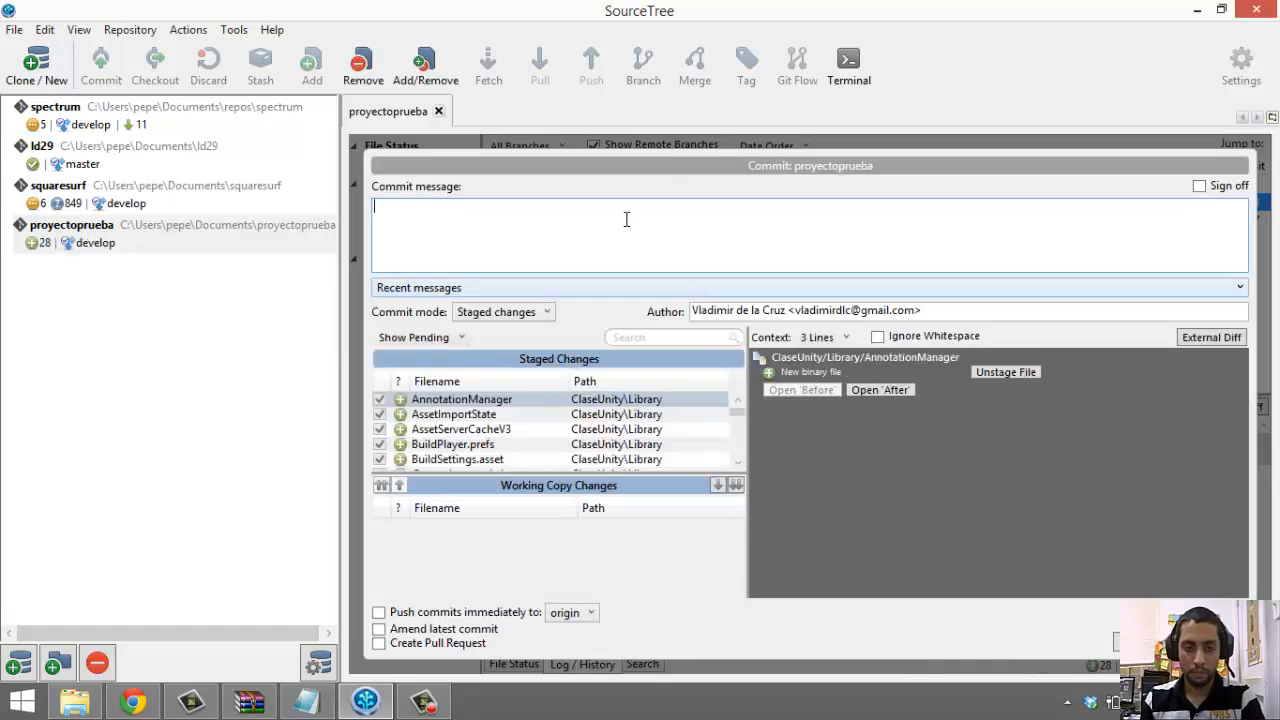
# Commit the staged files with the message 'Agregado proyecto base'
pyautogui.click(631, 204)
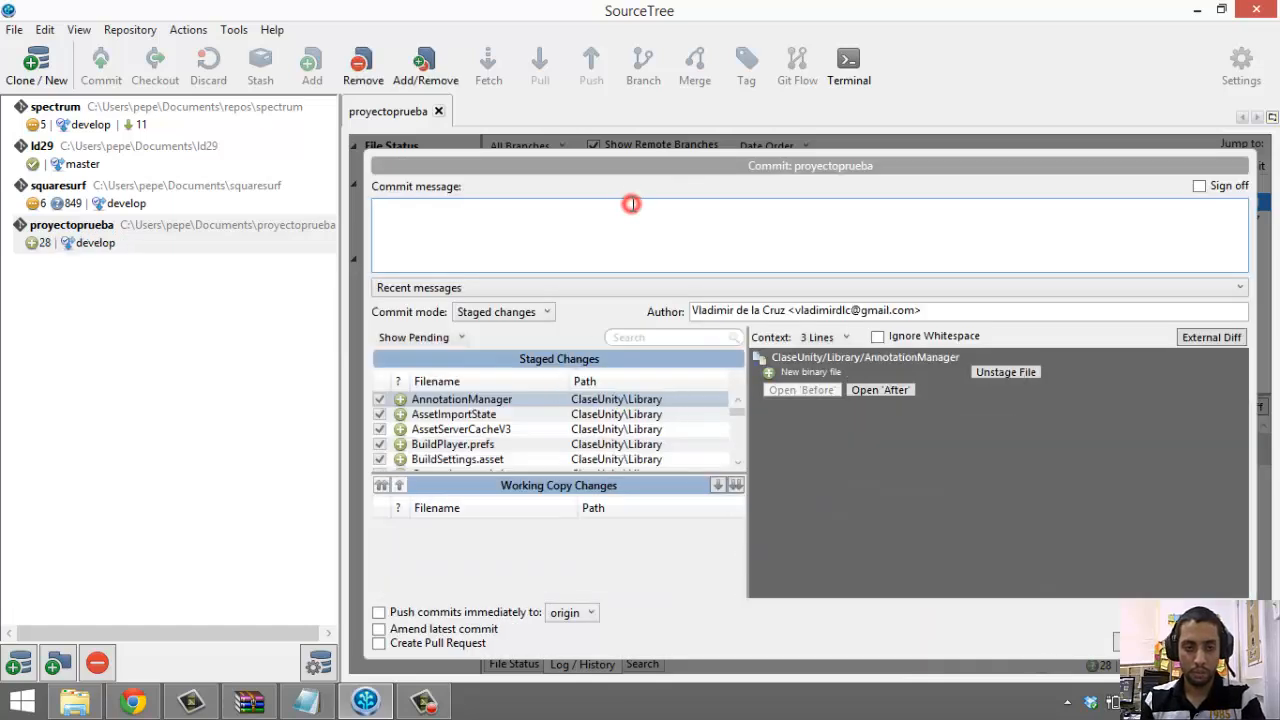
pyautogui.write('Agre')
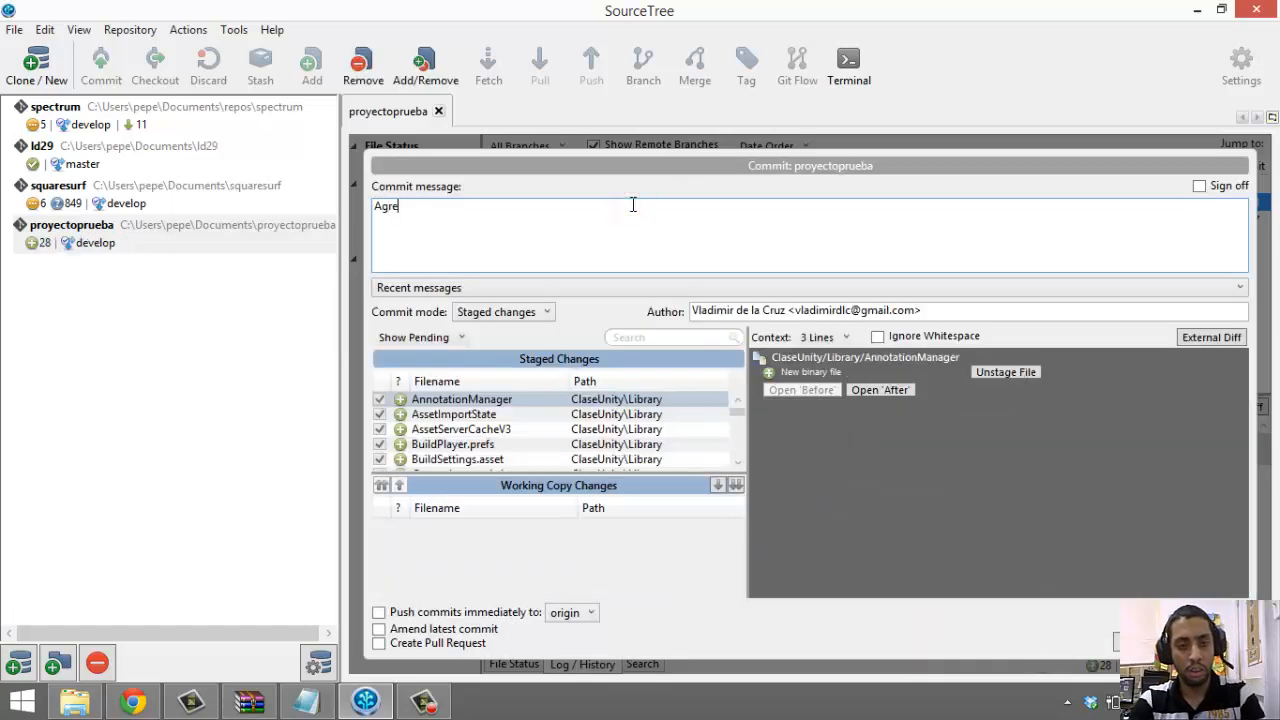
pyautogui.write('gamos pro')
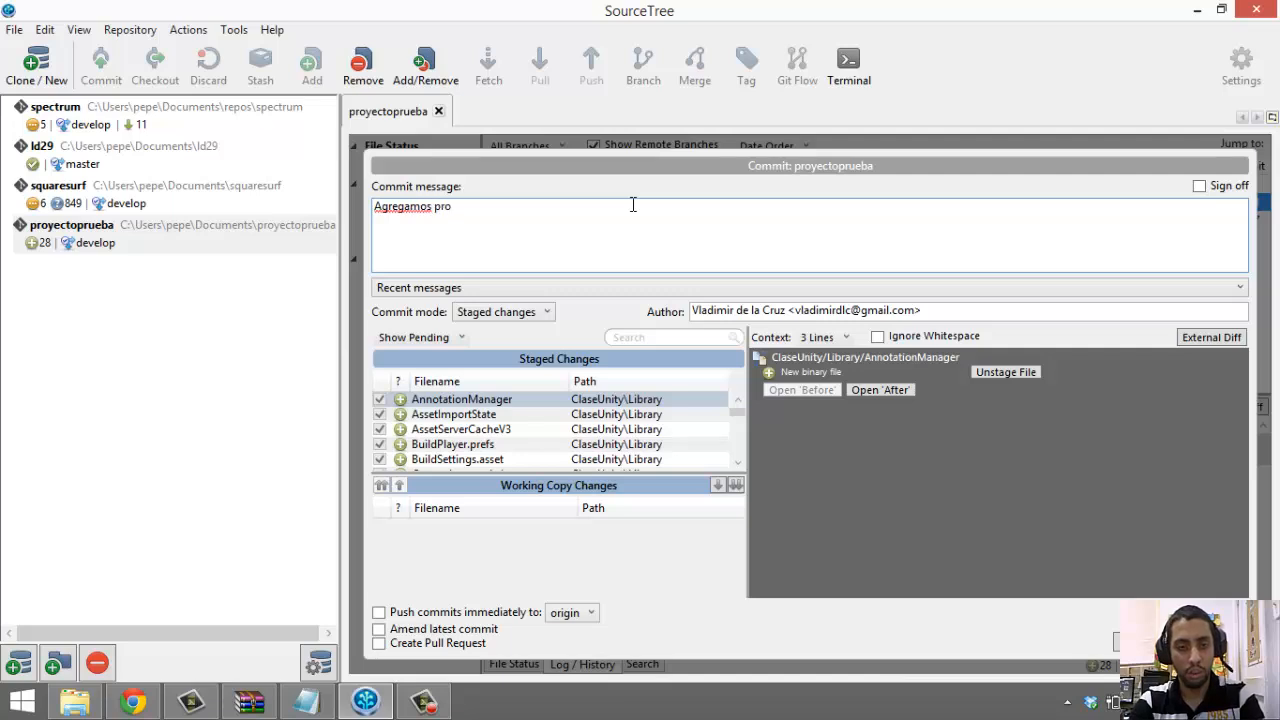
pyautogui.press('BackSpace')
pyautogui.press('BackSpace')
pyautogui.press('BackSpace')
pyautogui.press('BackSpace')
pyautogui.press('BackSpace')
pyautogui.press('BackSpace')
pyautogui.press('BackSpace')
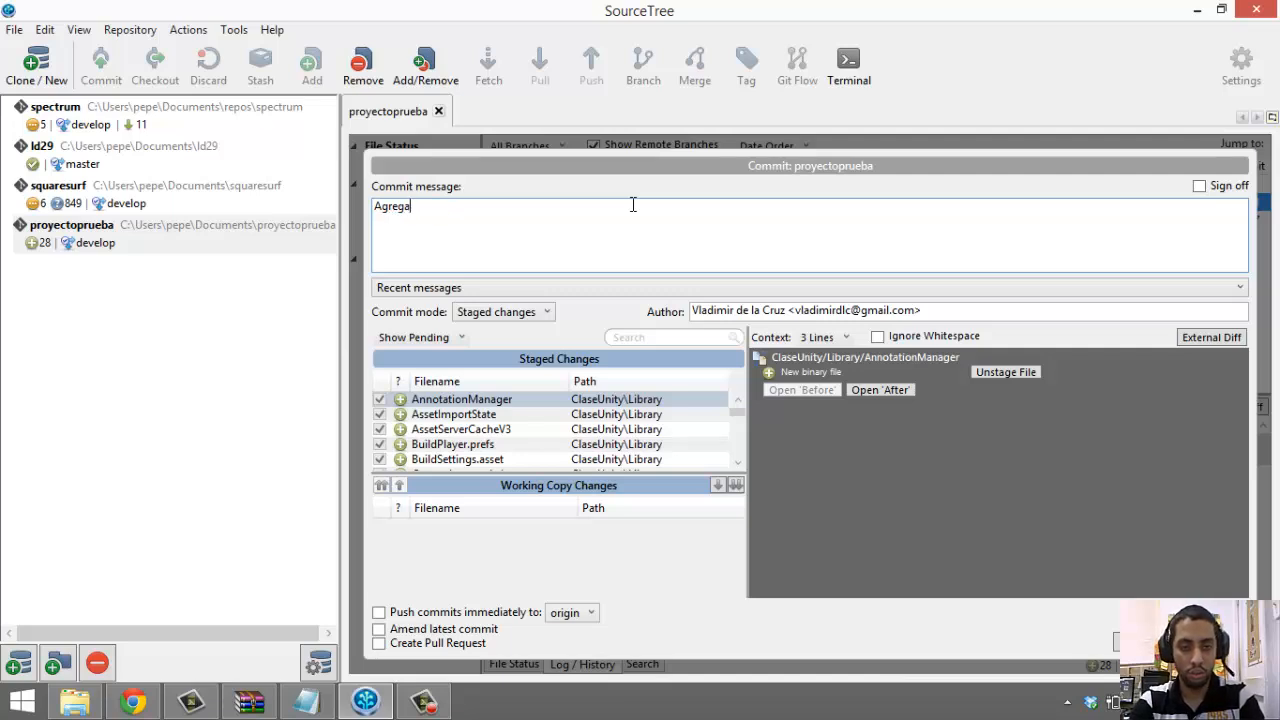
pyautogui.write('ado proyect')
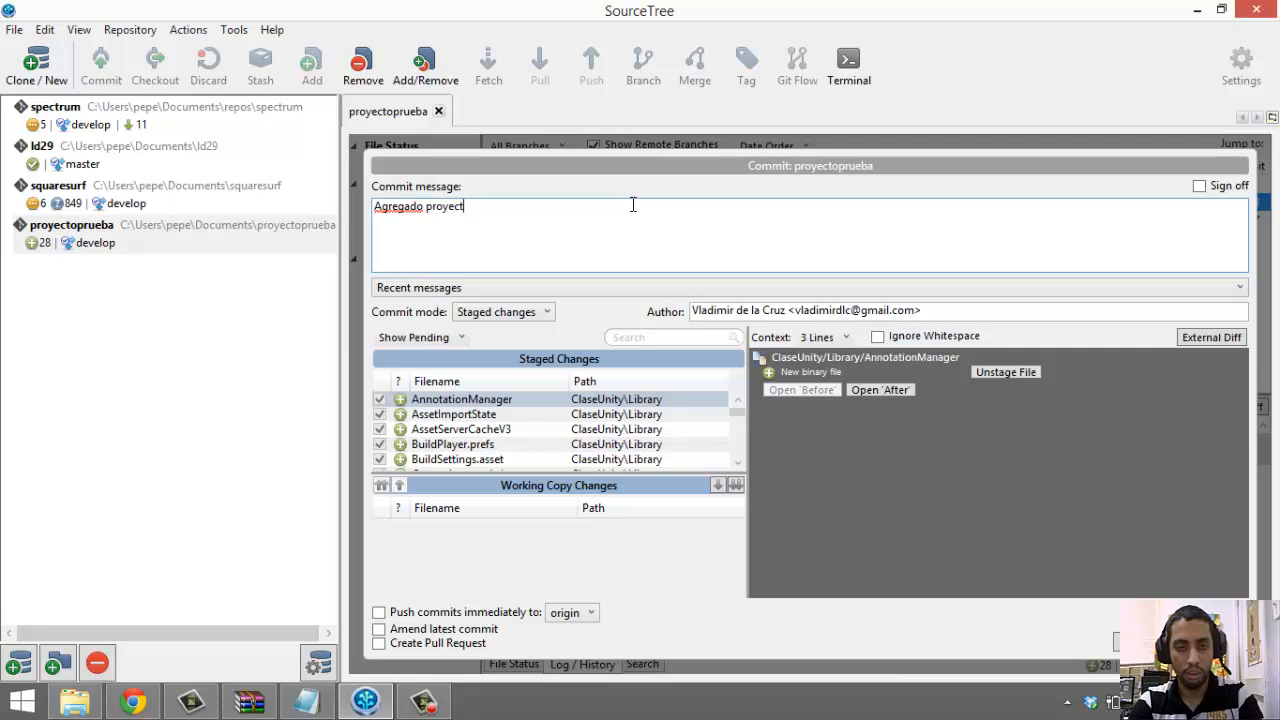
pyautogui.write('o p')
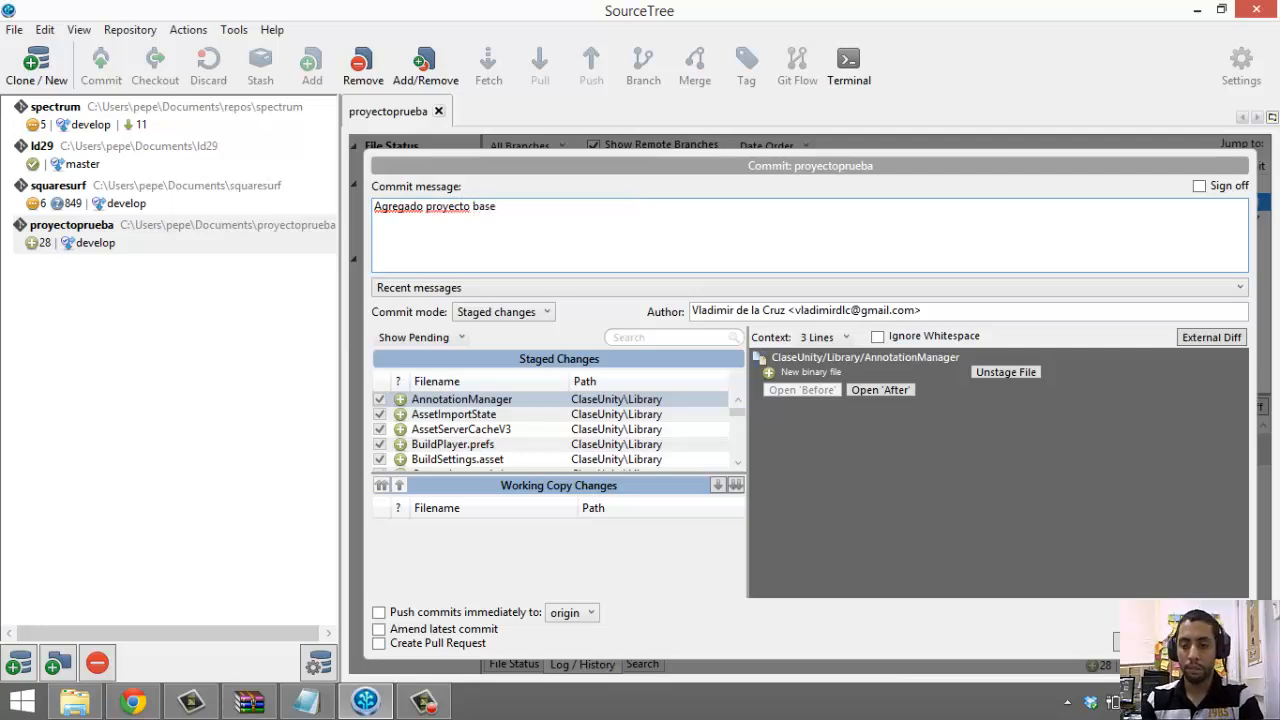
pyautogui.click(1146, 642)
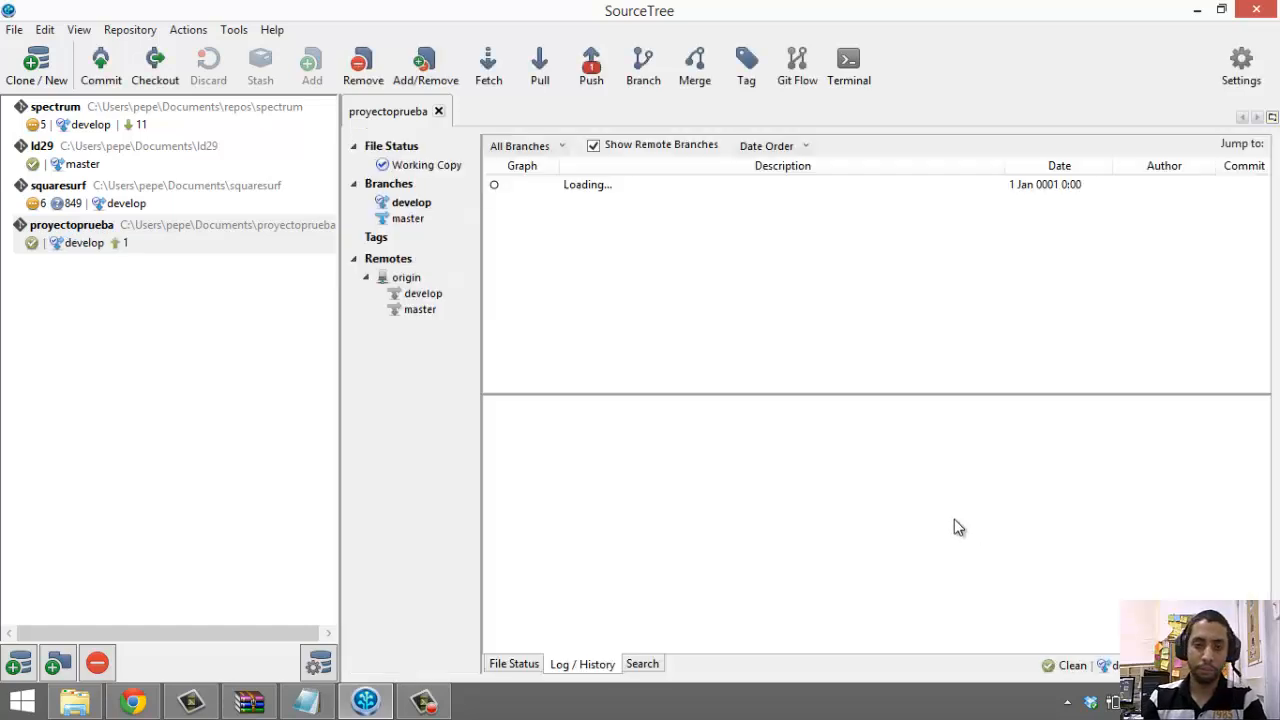
# Push develop and master to origin
pyautogui.click(612, 186)
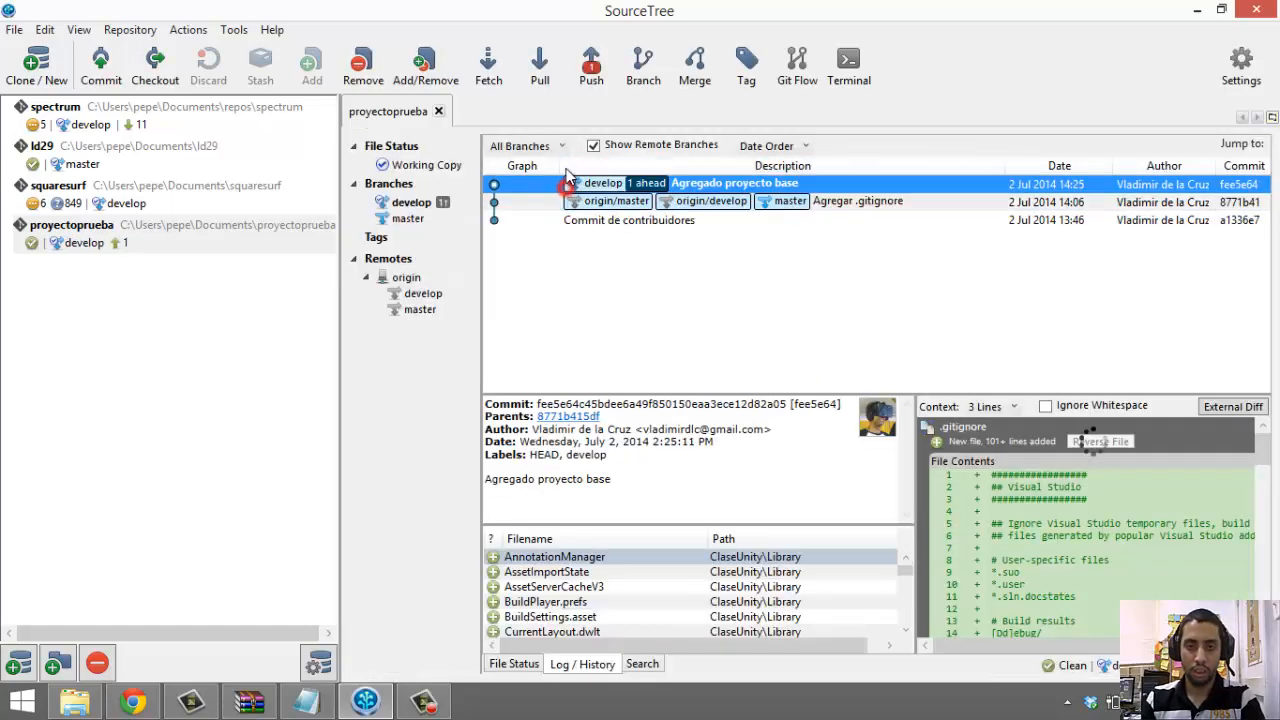
pyautogui.click(591, 70)
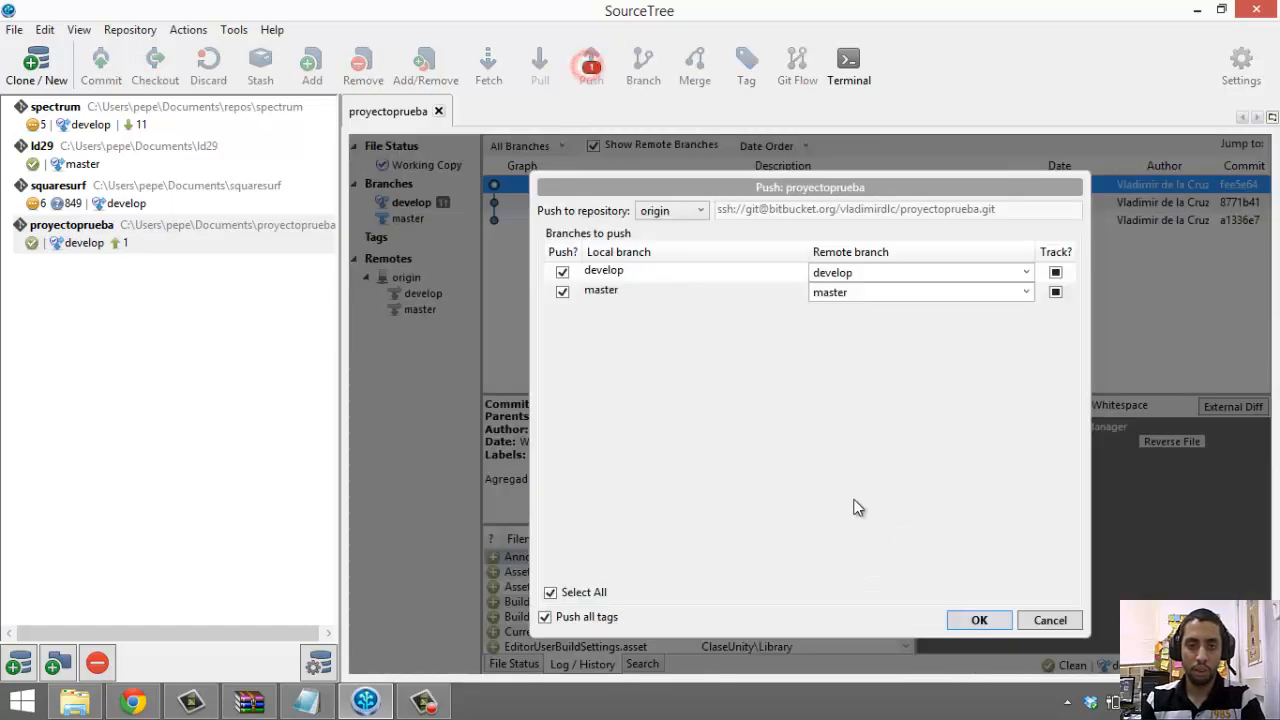
pyautogui.click(966, 617)
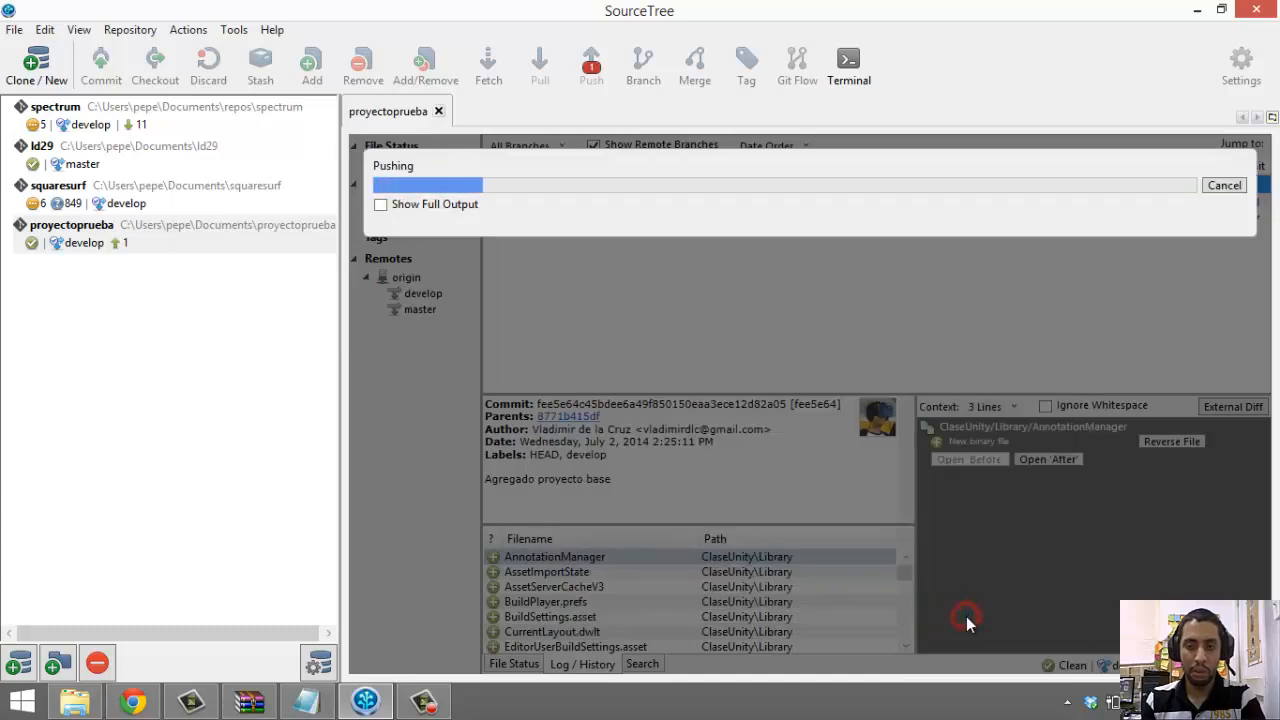
# Review the push command and tracking-ref lines in the output, then close it
pyautogui.click(418, 212)
pyautogui.click(751, 229)
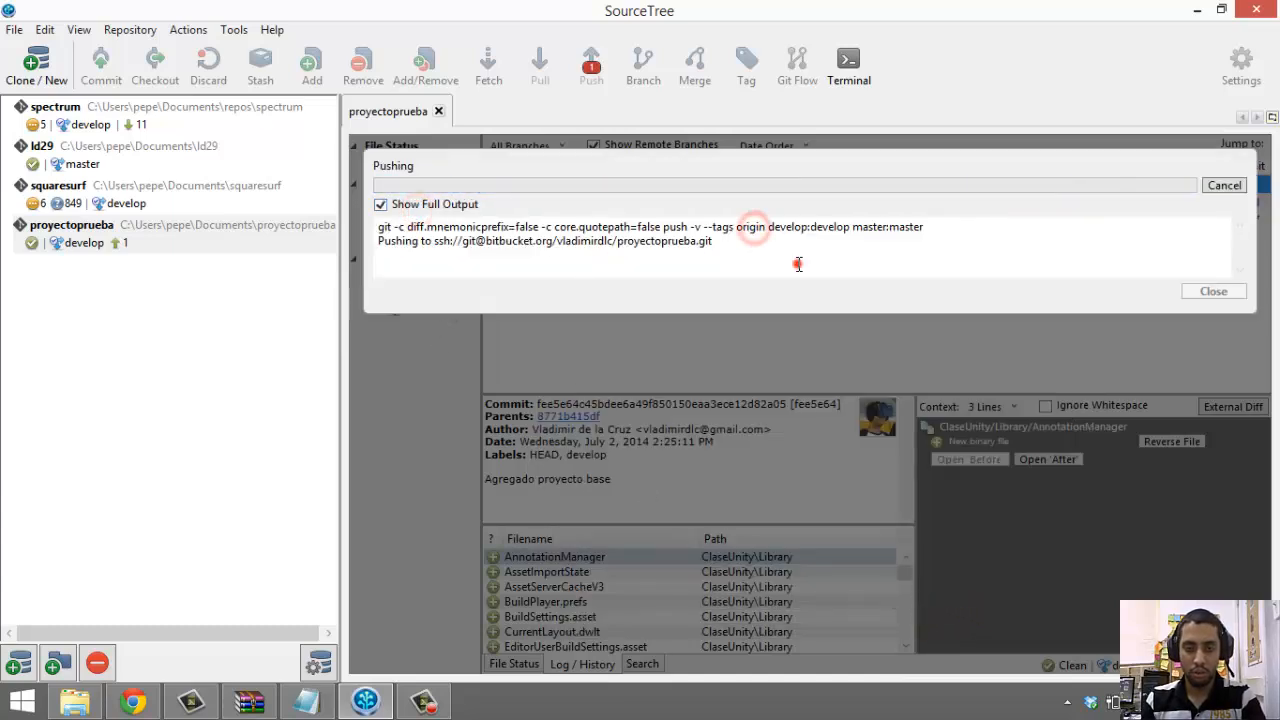
pyautogui.moveTo(797, 263); pyautogui.dragTo(512, 199)
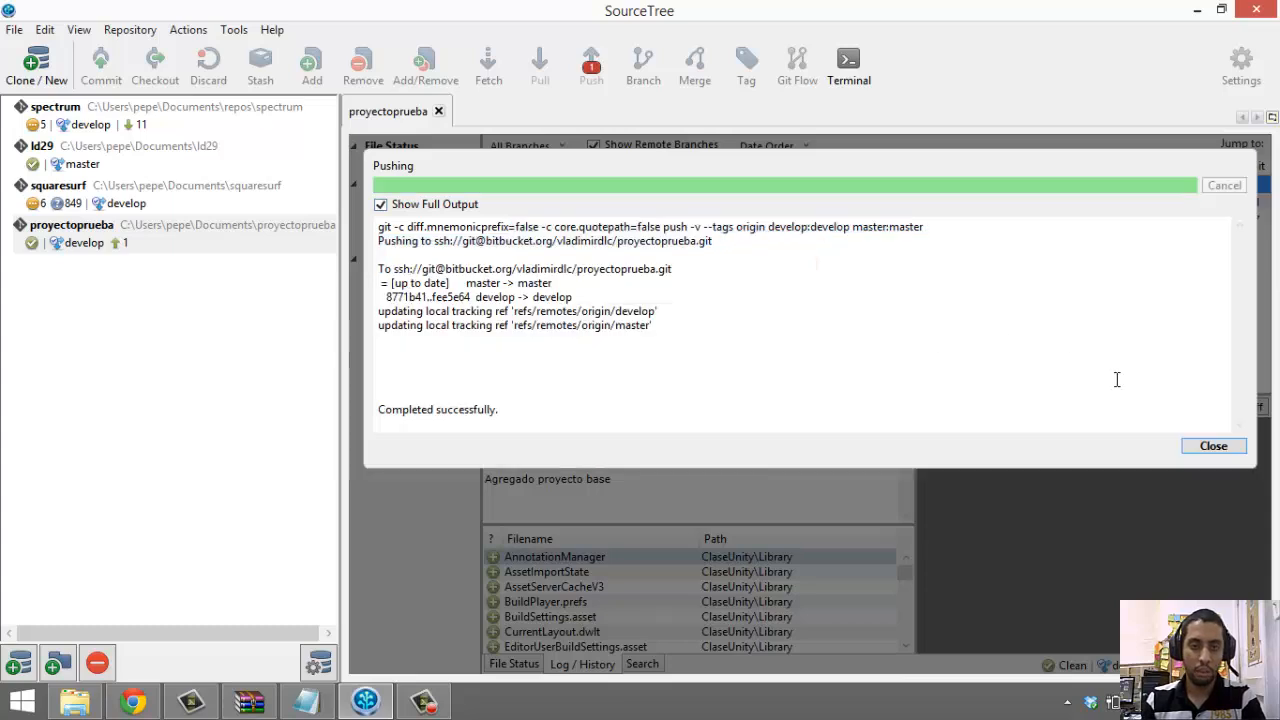
pyautogui.click(636, 302)
pyautogui.moveTo(672, 322); pyautogui.dragTo(833, 240)
pyautogui.click(423, 245)
pyautogui.click(840, 296)
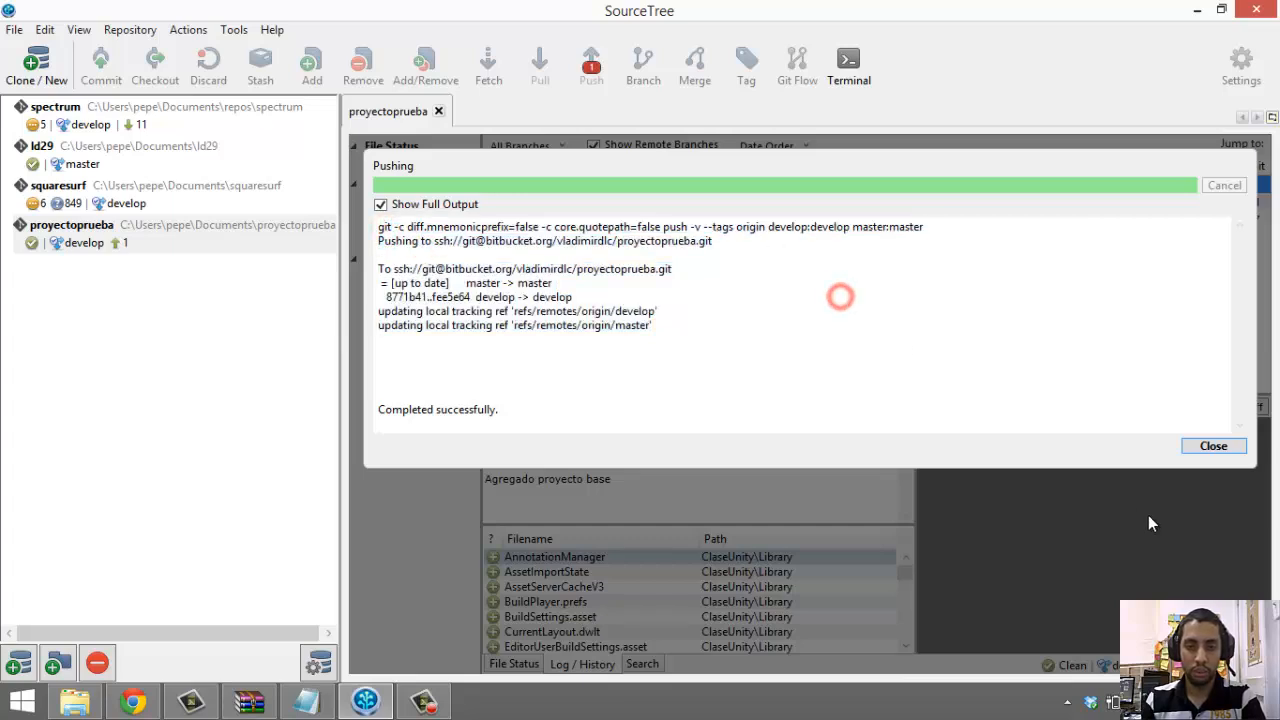
pyautogui.click(1213, 446)
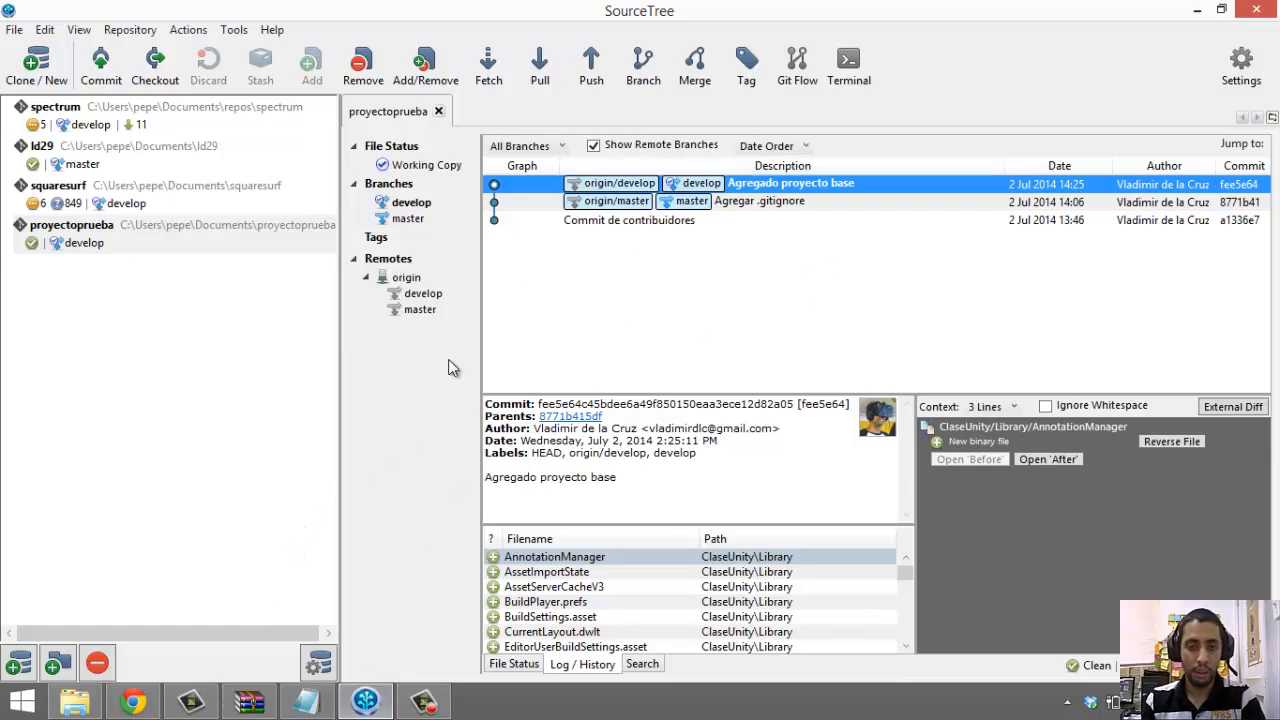
# Minimize SourceTree to reveal the proyectoprueba folder files
pyautogui.click(364, 697)
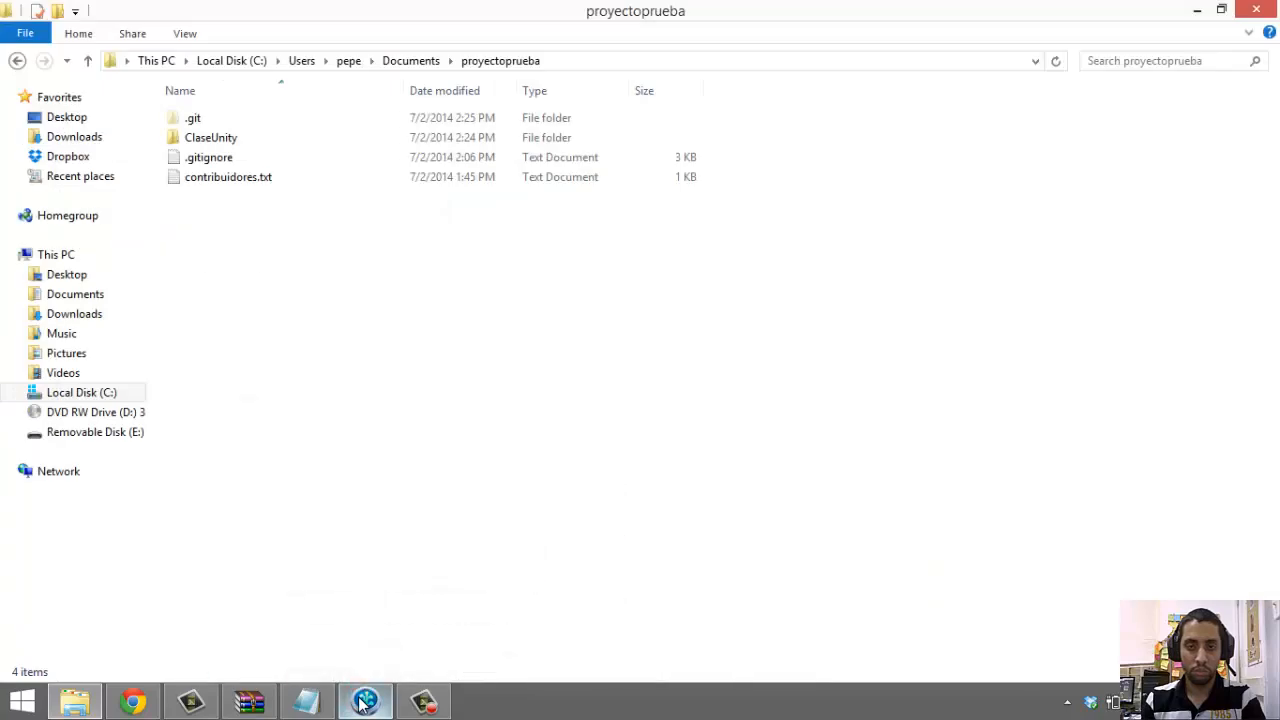
pyautogui.click(364, 701)
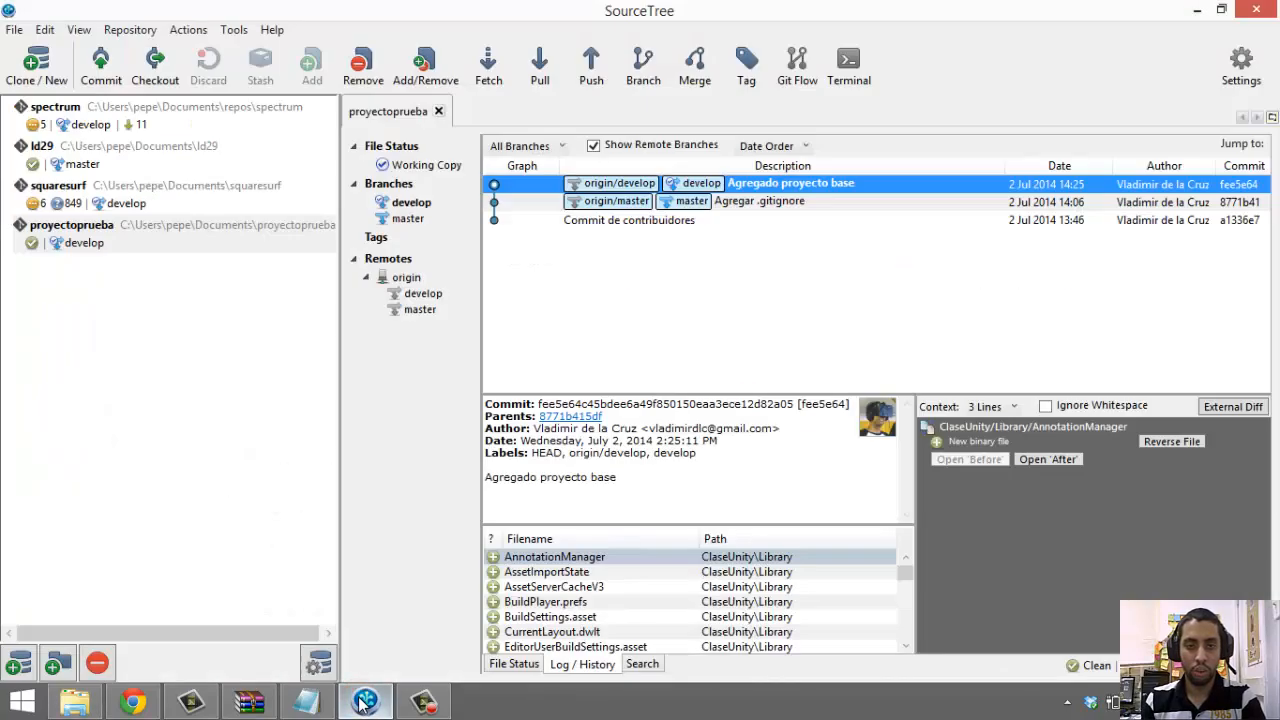
pyautogui.click(364, 701)
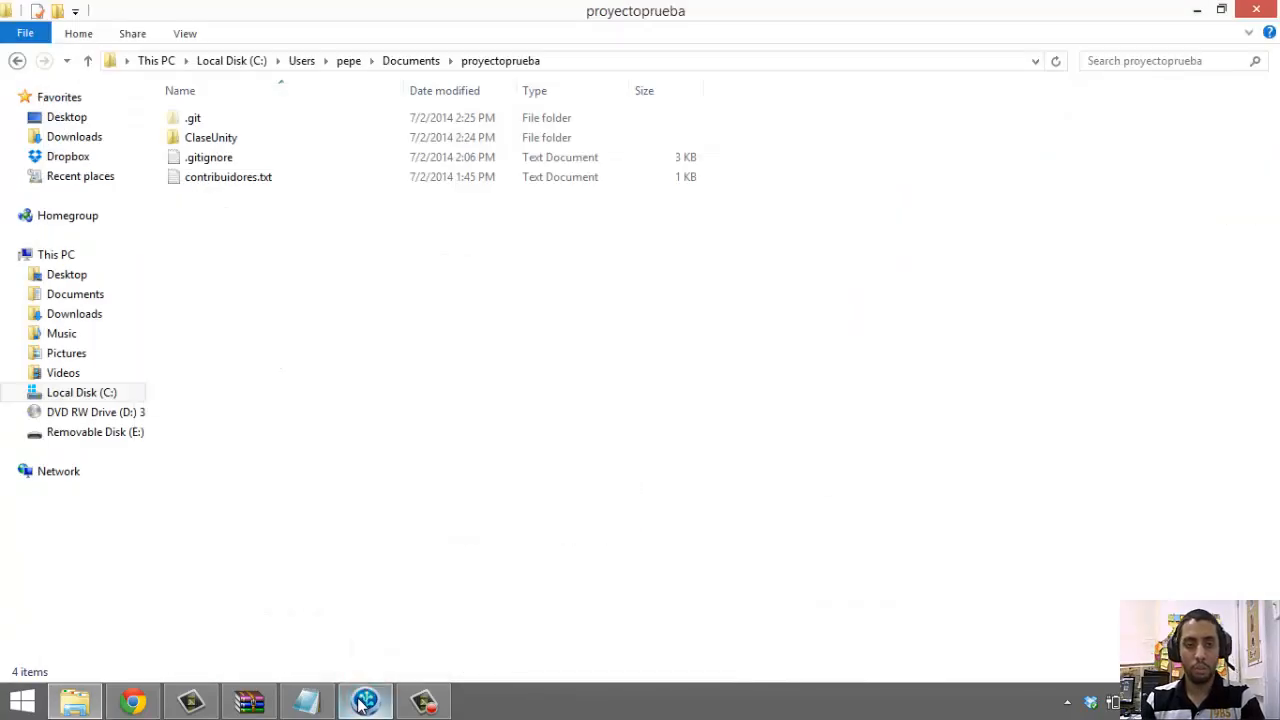
pyautogui.click(364, 701)
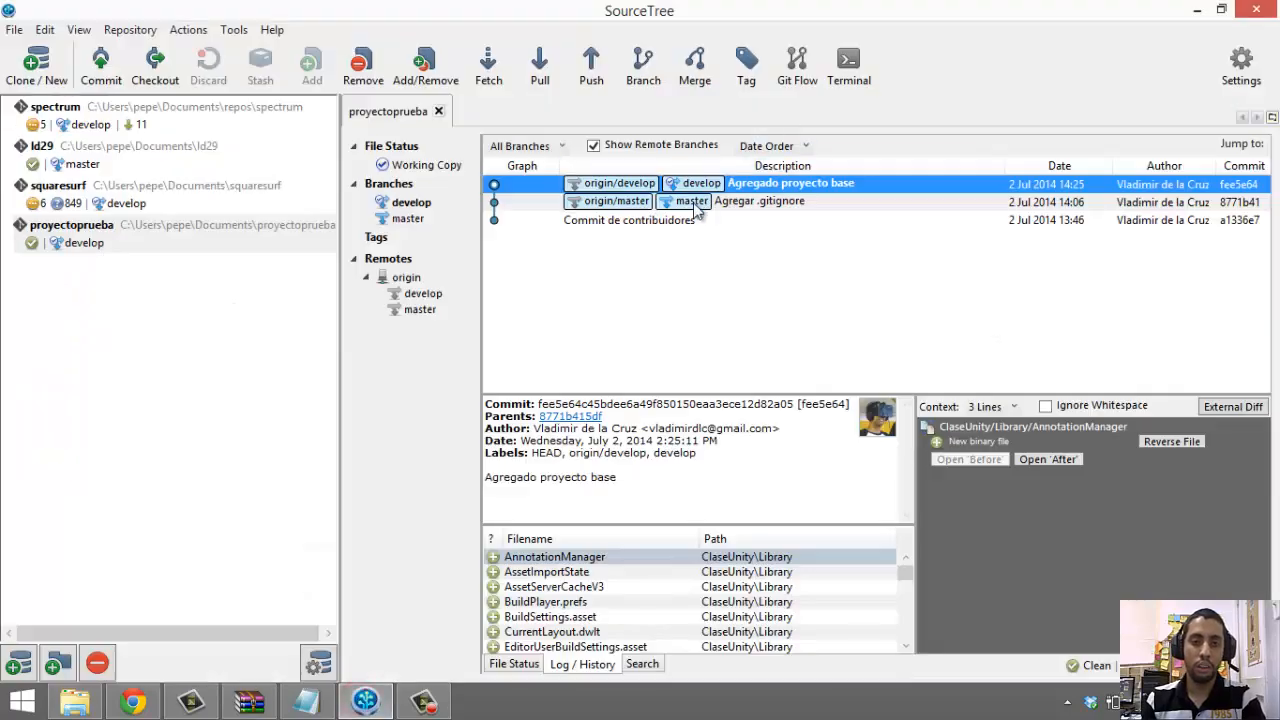
pyautogui.click(364, 701)
# Add a new line 'dsfsdf' to contribuidores.txt and save it when closing Notepad
pyautogui.doubleClick(265, 176)
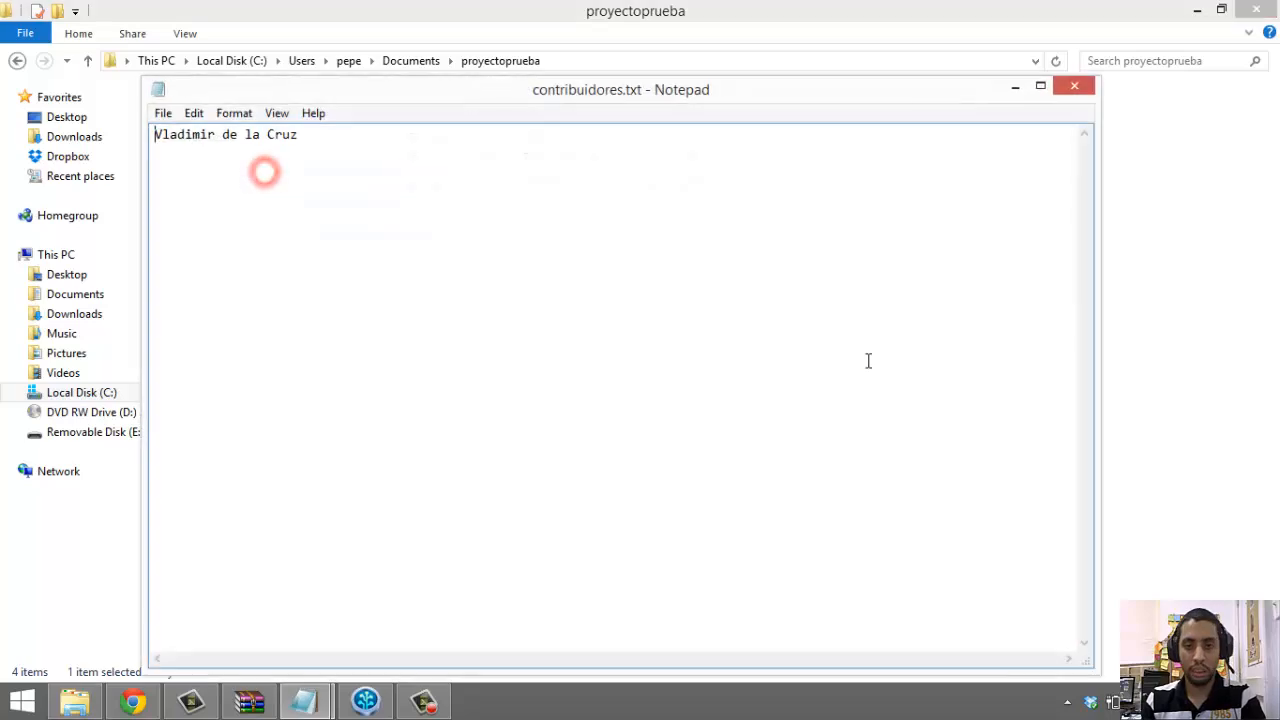
pyautogui.press('End')
pyautogui.press('Return')
pyautogui.write('dsfsdf')
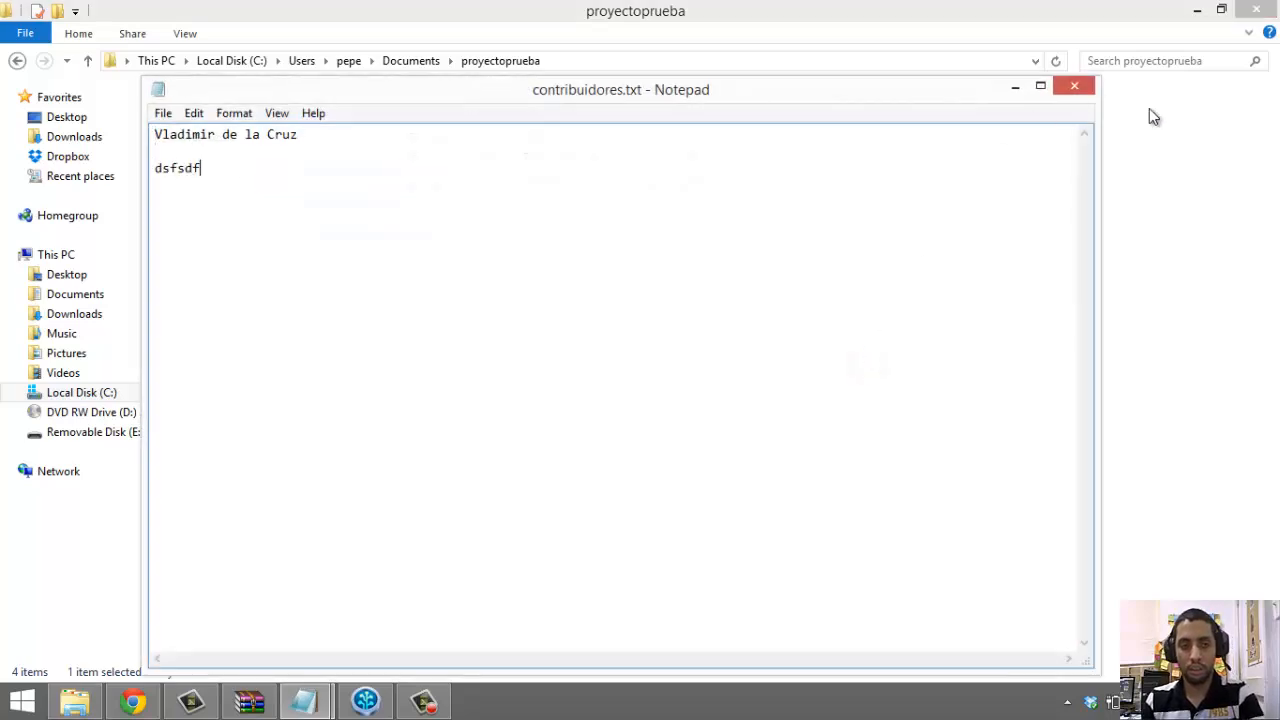
pyautogui.click(1074, 87)
pyautogui.click(676, 362)
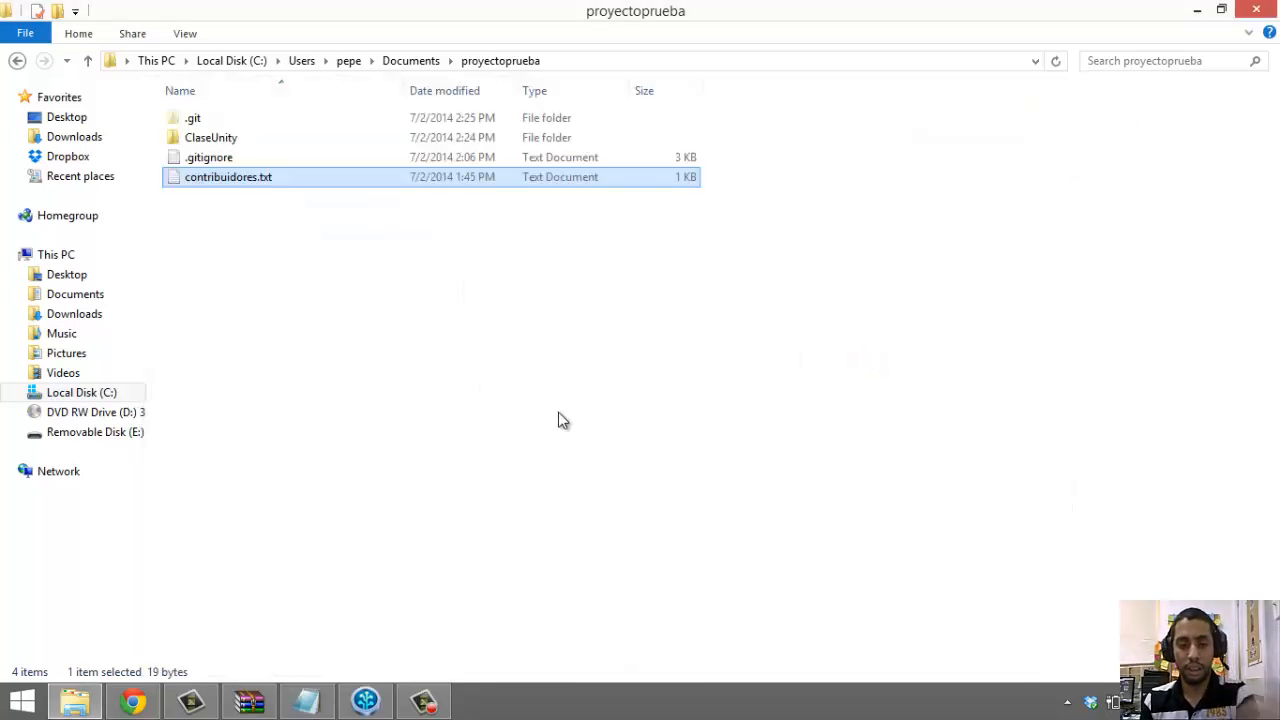
# Back in SourceTree, inspect the uncommitted change to contribuidores.txt
pyautogui.click(368, 702)
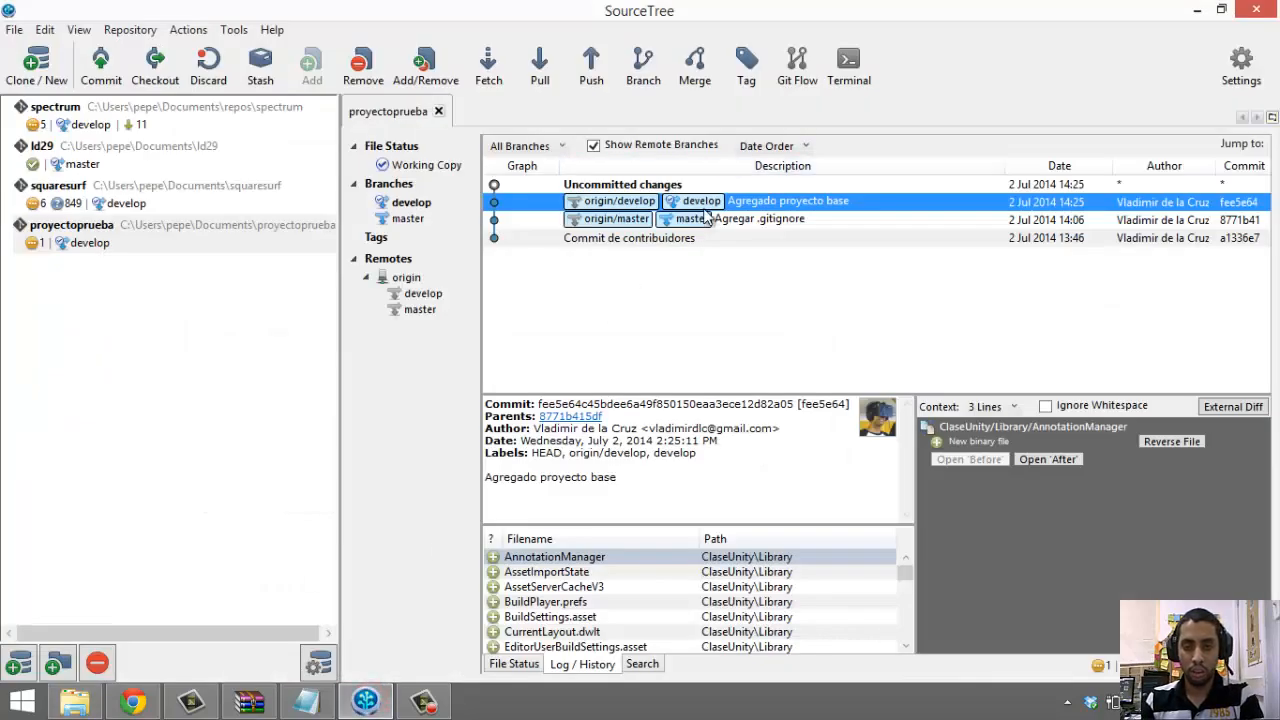
pyautogui.click(608, 186)
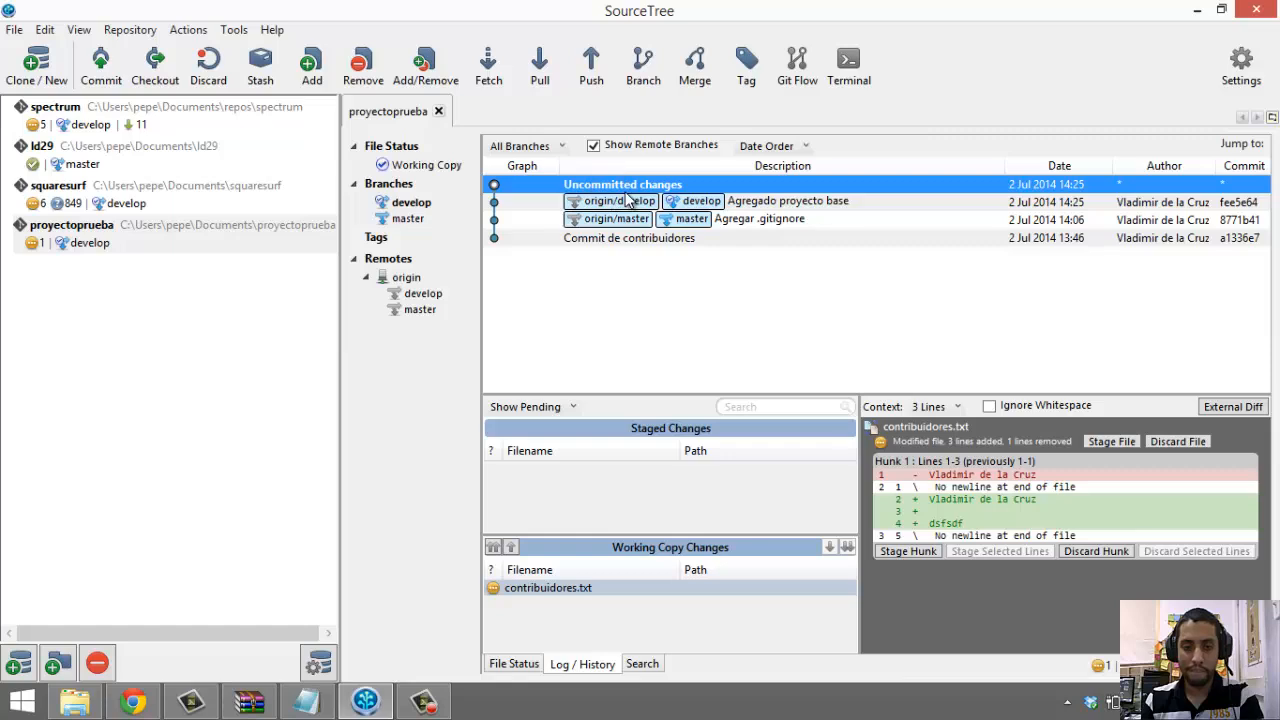
pyautogui.click(629, 205)
# Hard-reset develop to 'Agregado proyecto base' and accept the discard warning
pyautogui.rightClick(630, 207)
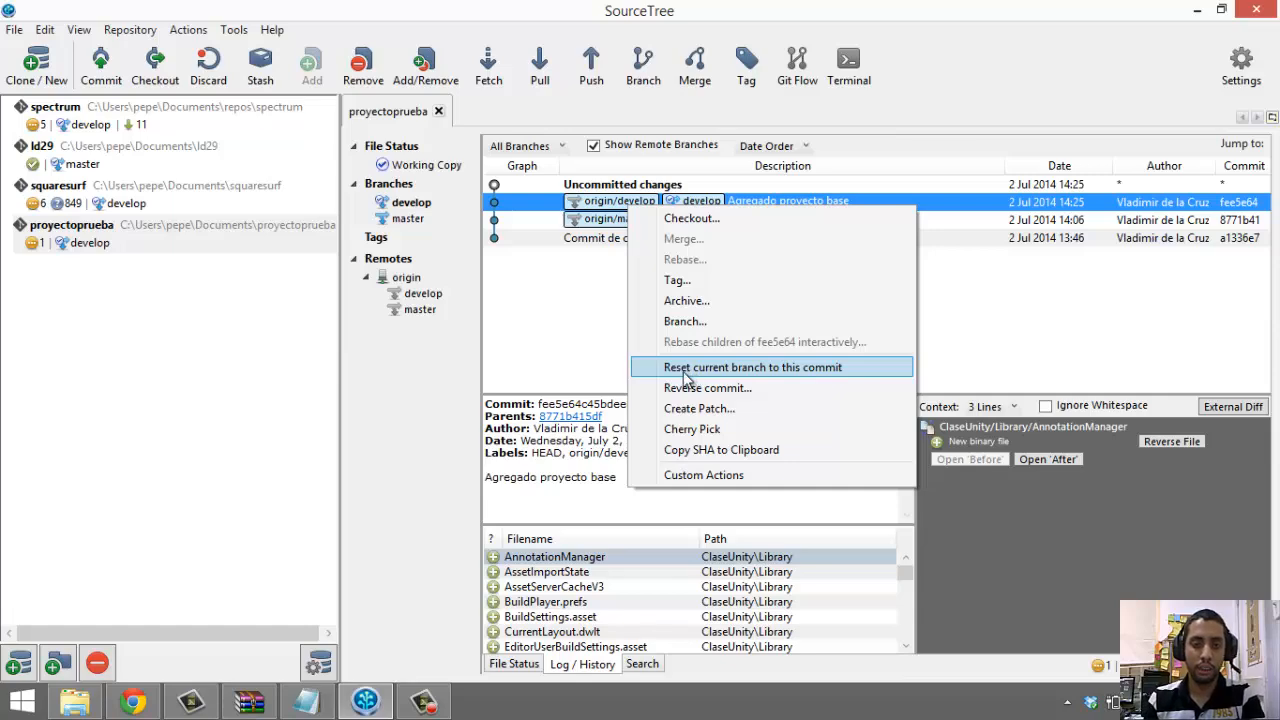
pyautogui.click(686, 372)
pyautogui.click(784, 245)
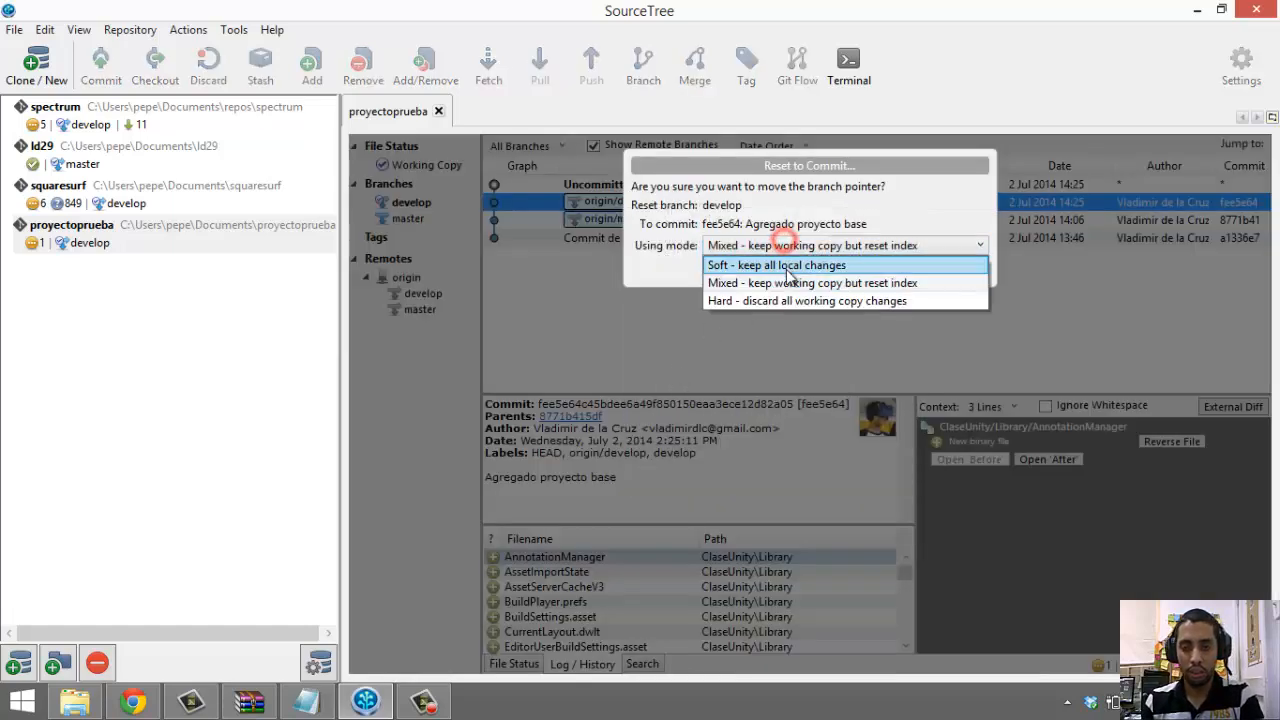
pyautogui.click(752, 302)
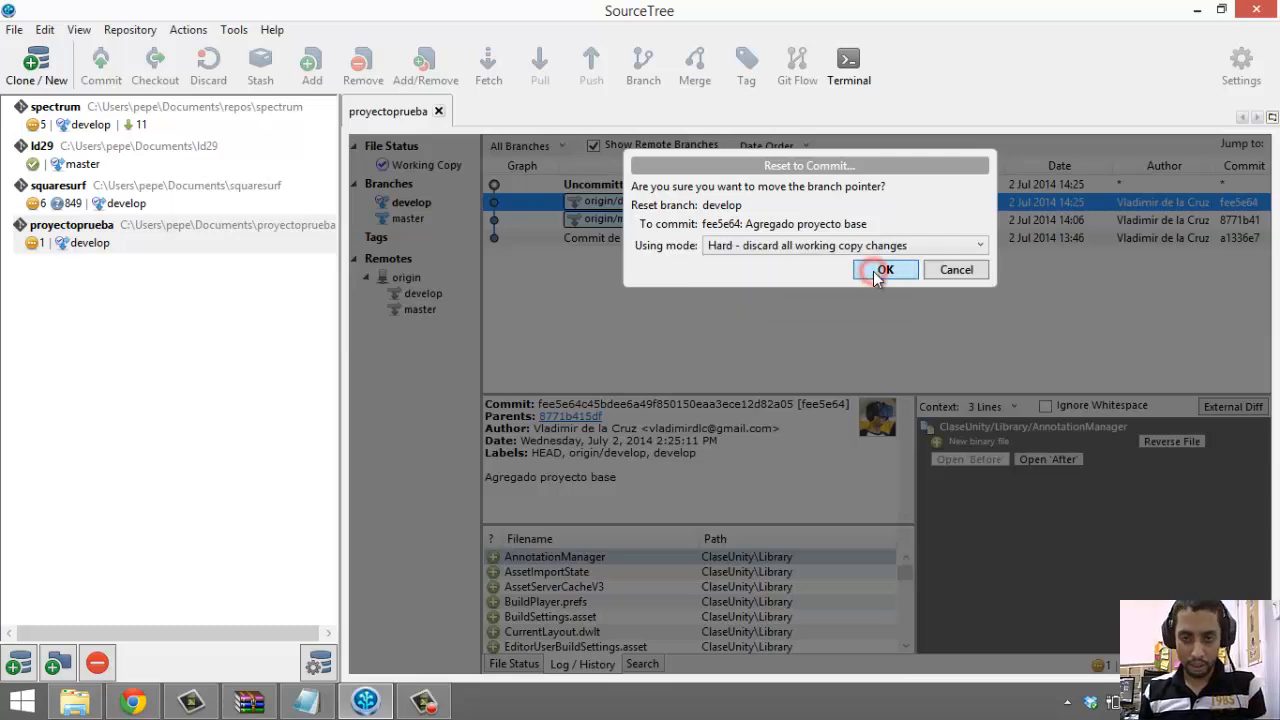
pyautogui.click(880, 272)
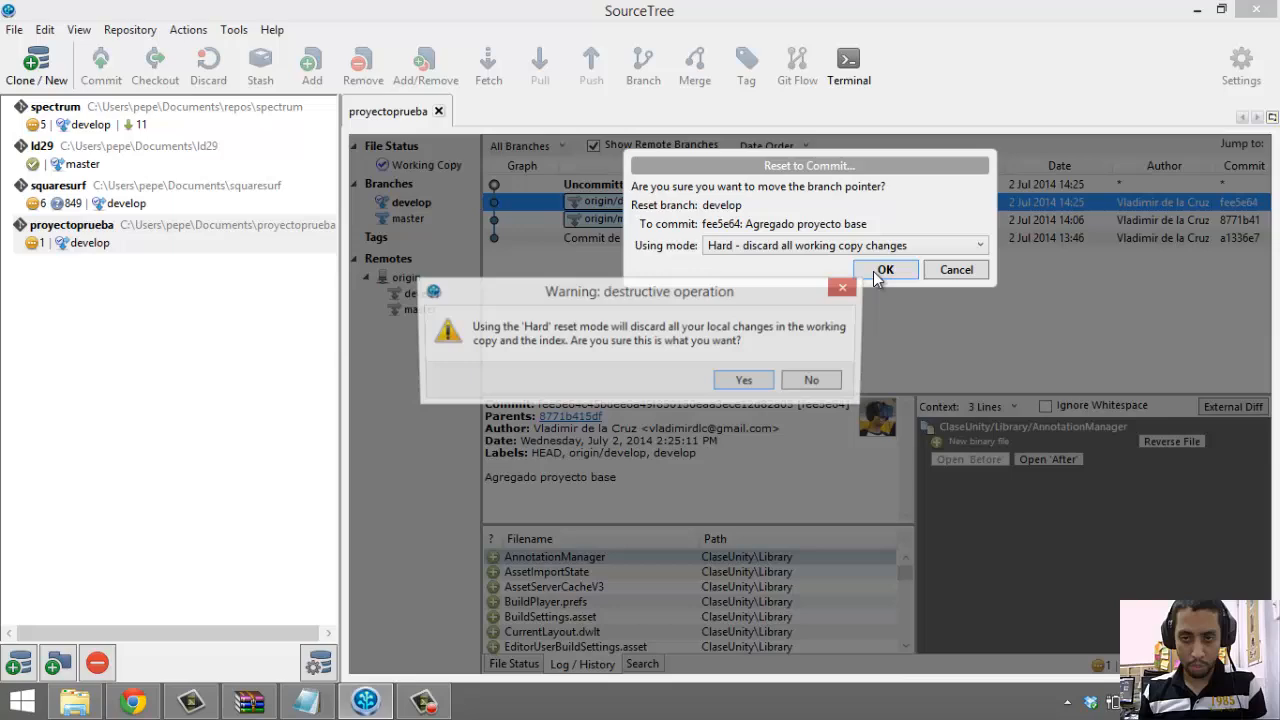
pyautogui.click(738, 386)
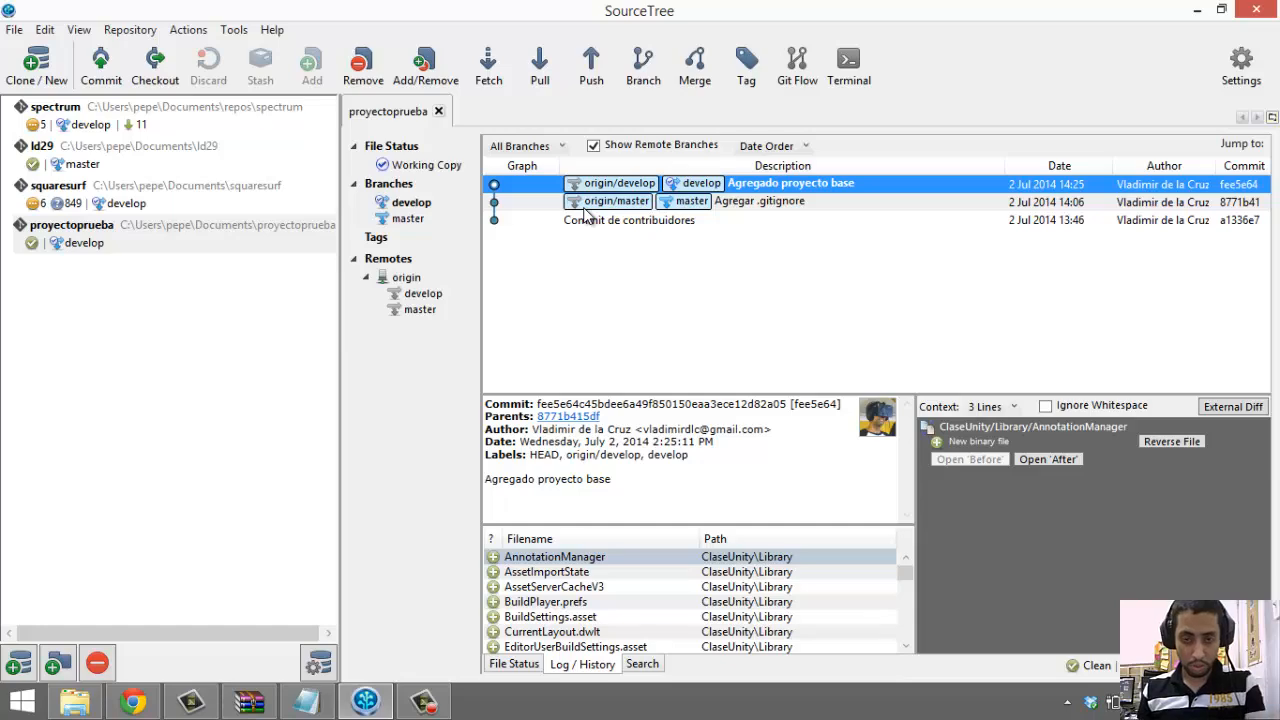
# Check that contribuidores.txt holds only the name line, then close it
pyautogui.click(1196, 12)
pyautogui.doubleClick(327, 174)
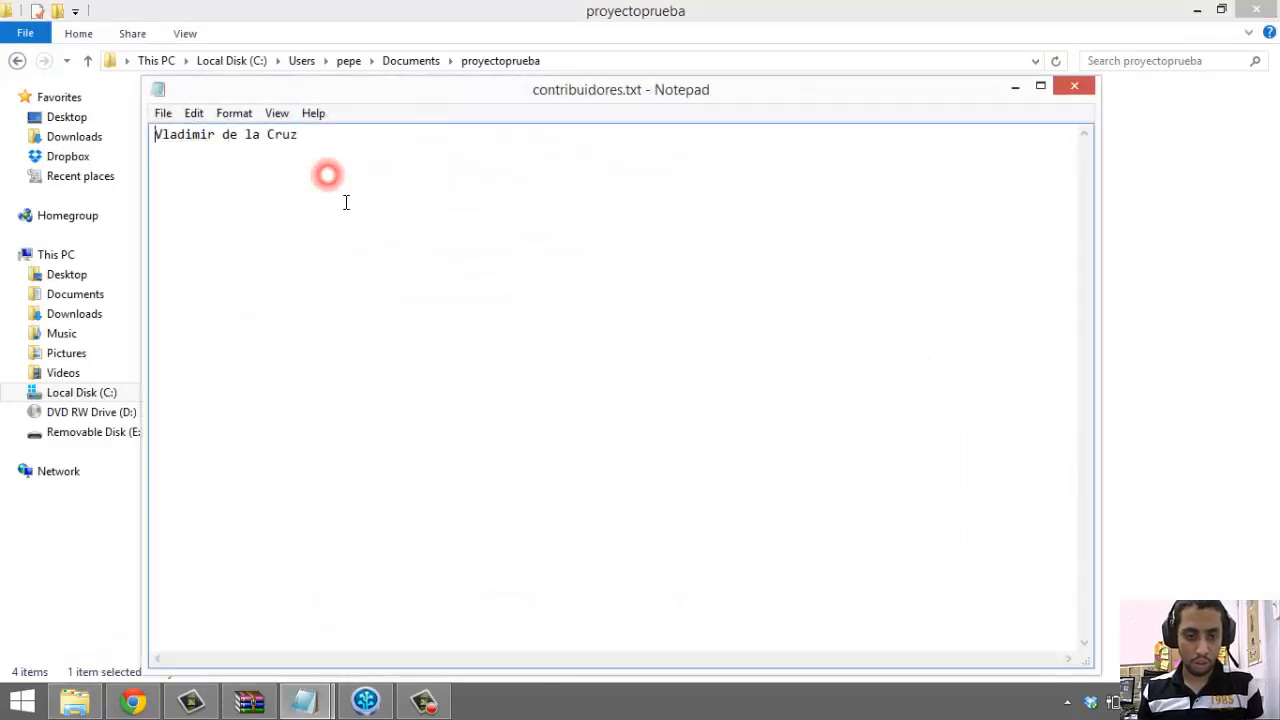
pyautogui.click(1073, 87)
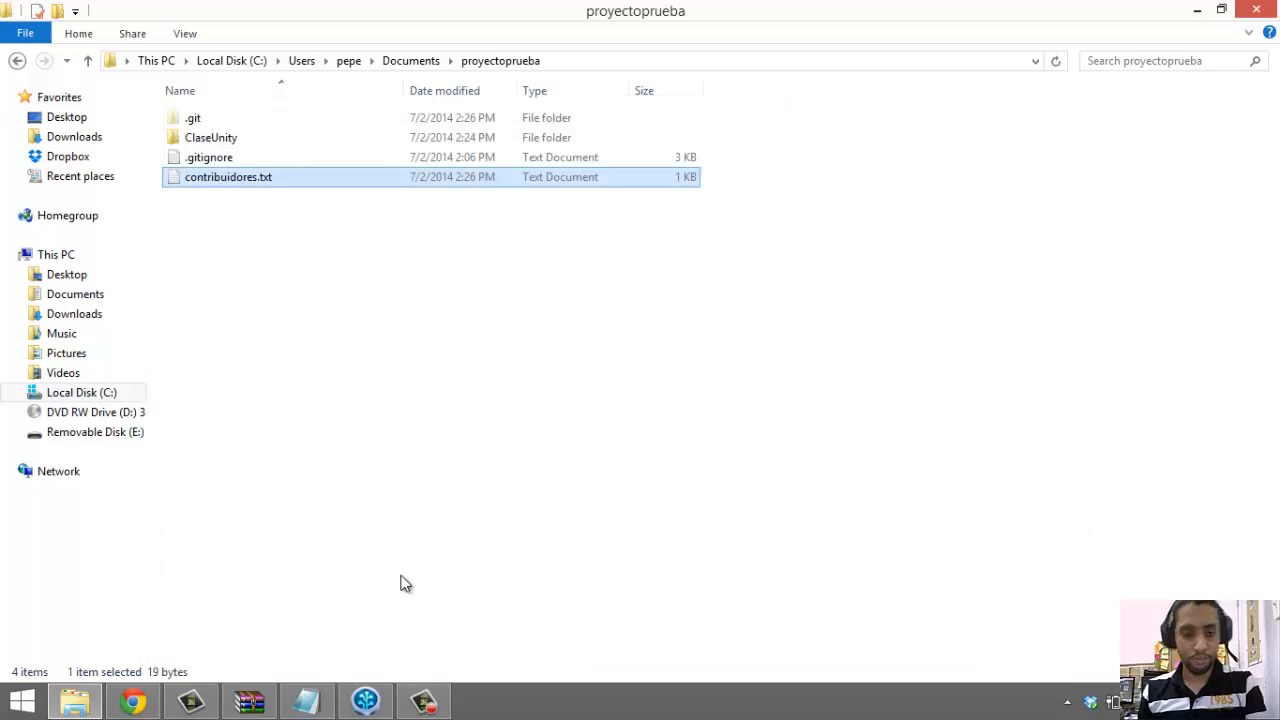
# Bring up the bitbucketGitUnity.txt notes and point out steps 8 and 9
pyautogui.click(306, 702)
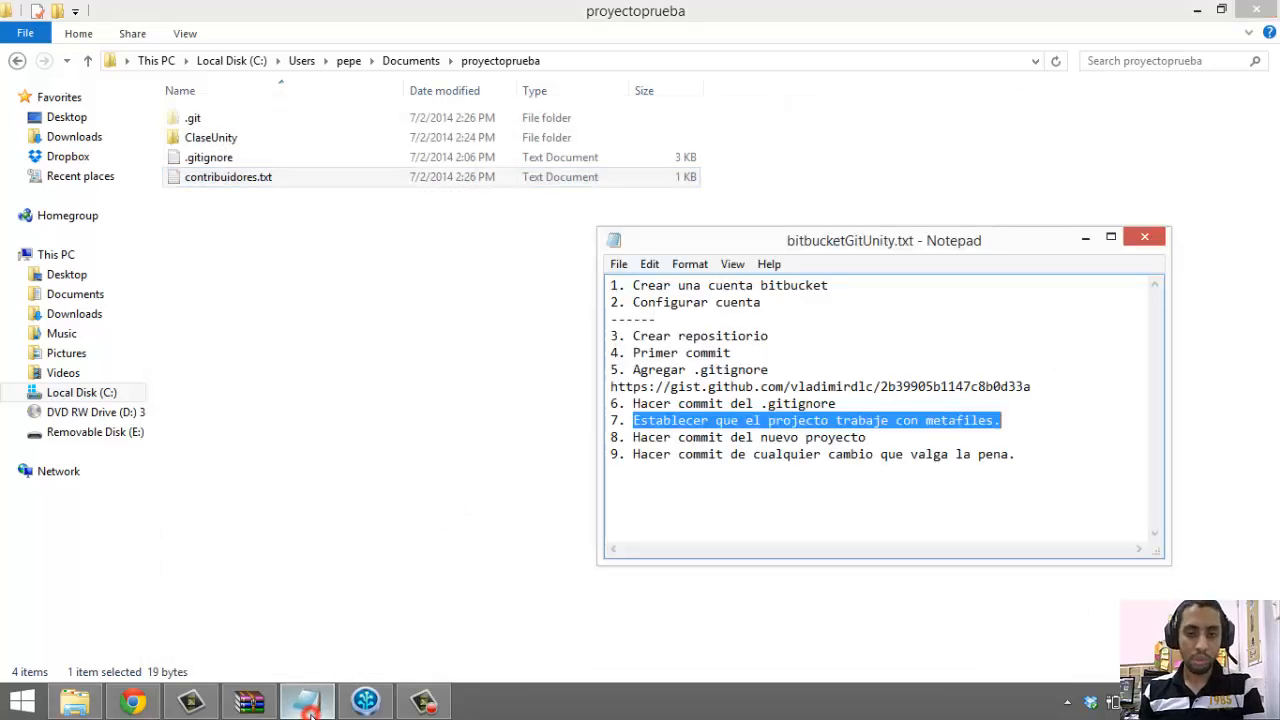
pyautogui.click(981, 438)
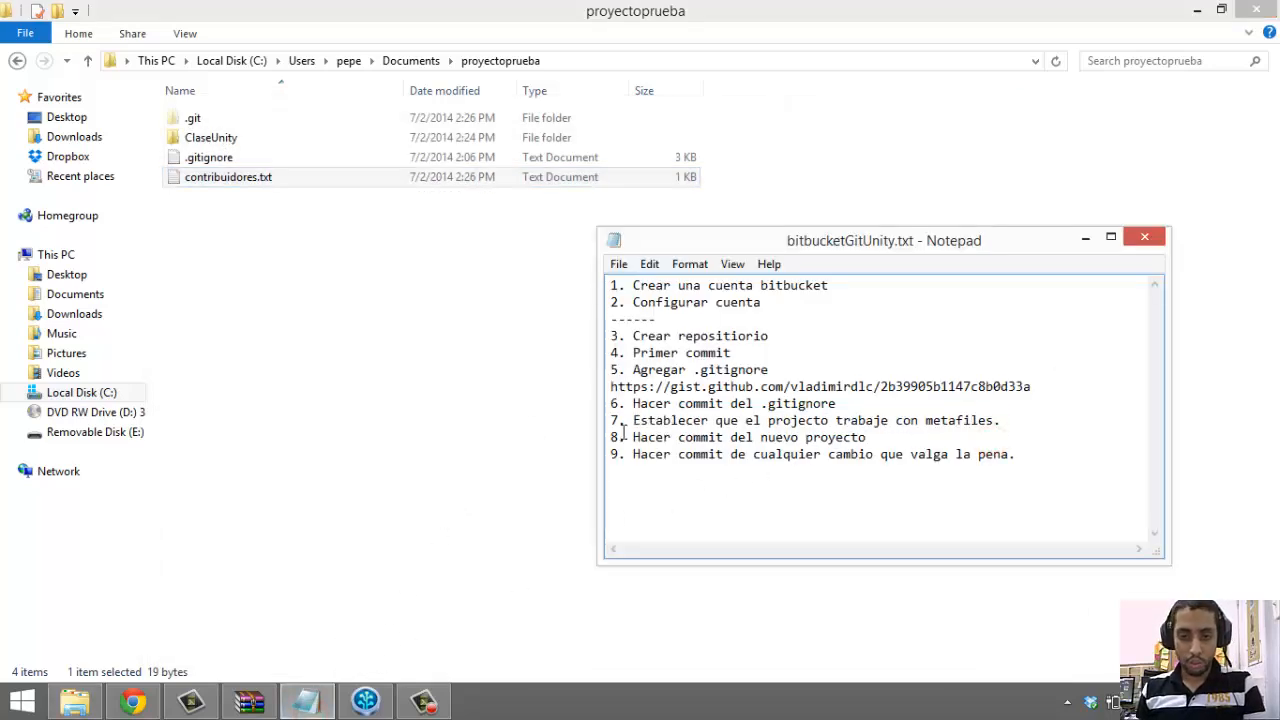
pyautogui.moveTo(626, 459); pyautogui.dragTo(655, 302)
pyautogui.click(1008, 476)
# Open the Git Flow Choose Next Flow Action options for proyectoprueba in SourceTree
pyautogui.click(366, 692)
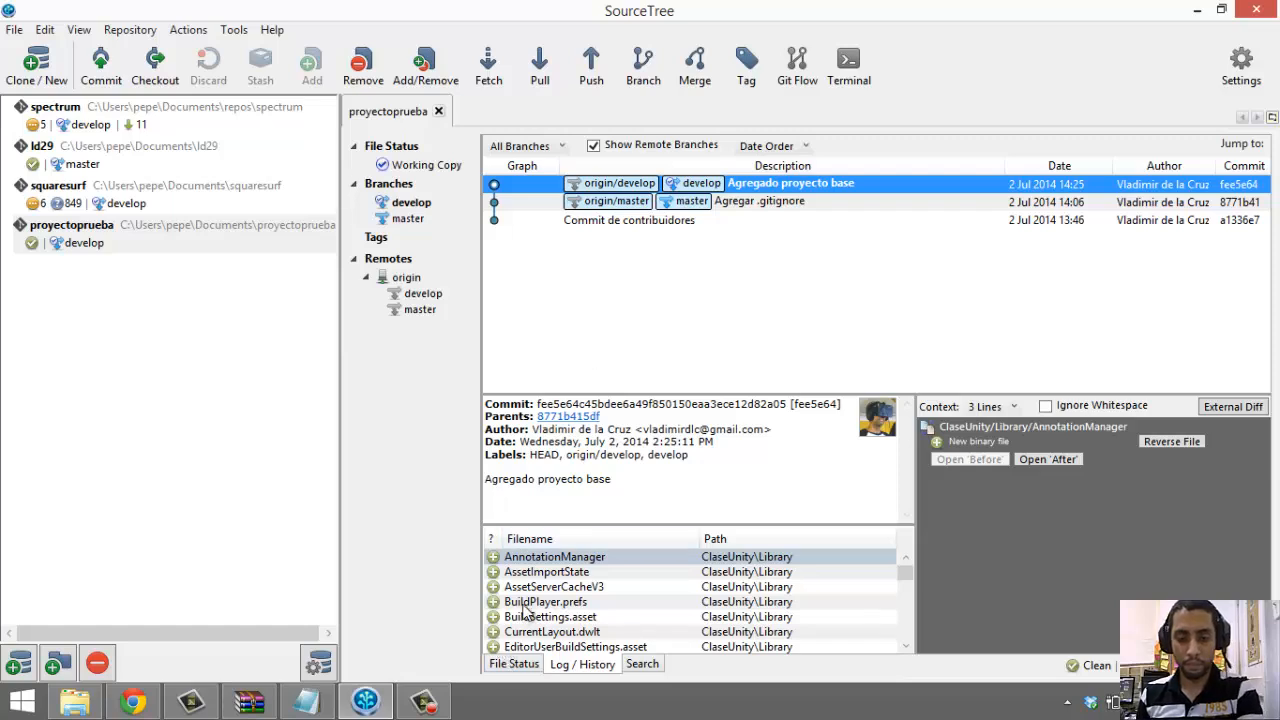
pyautogui.click(801, 84)
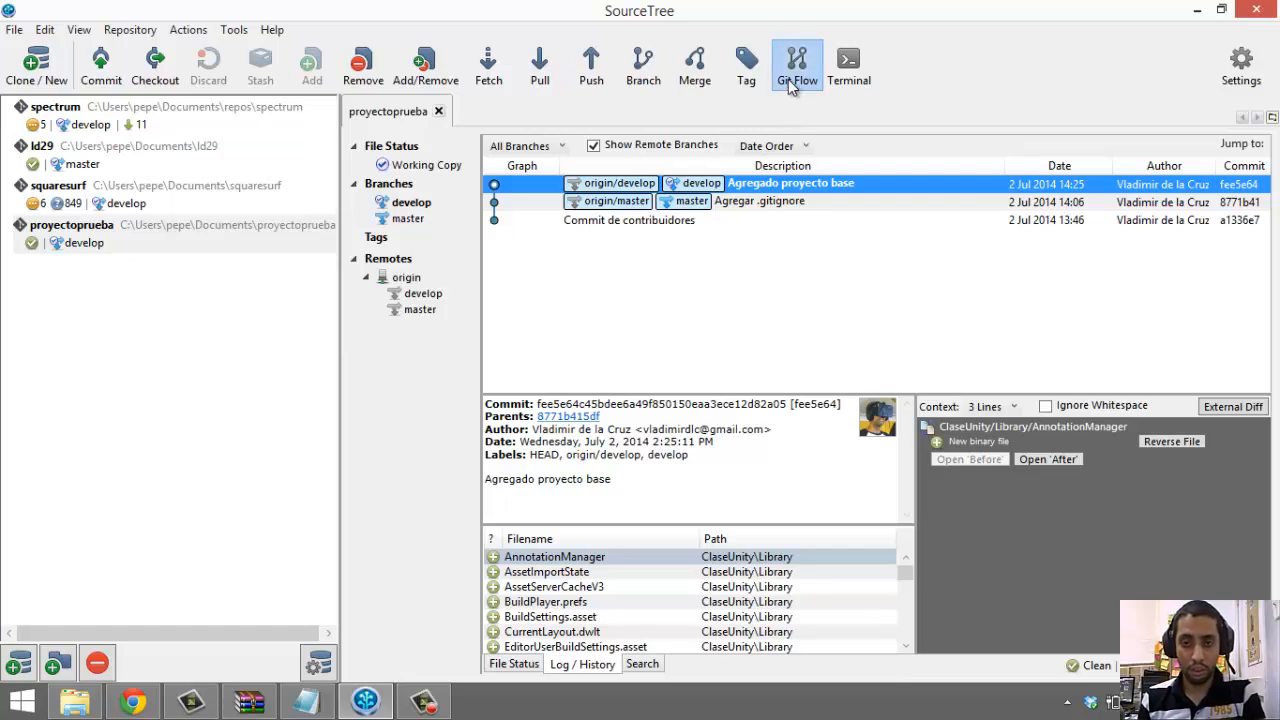
pyautogui.click(790, 86)
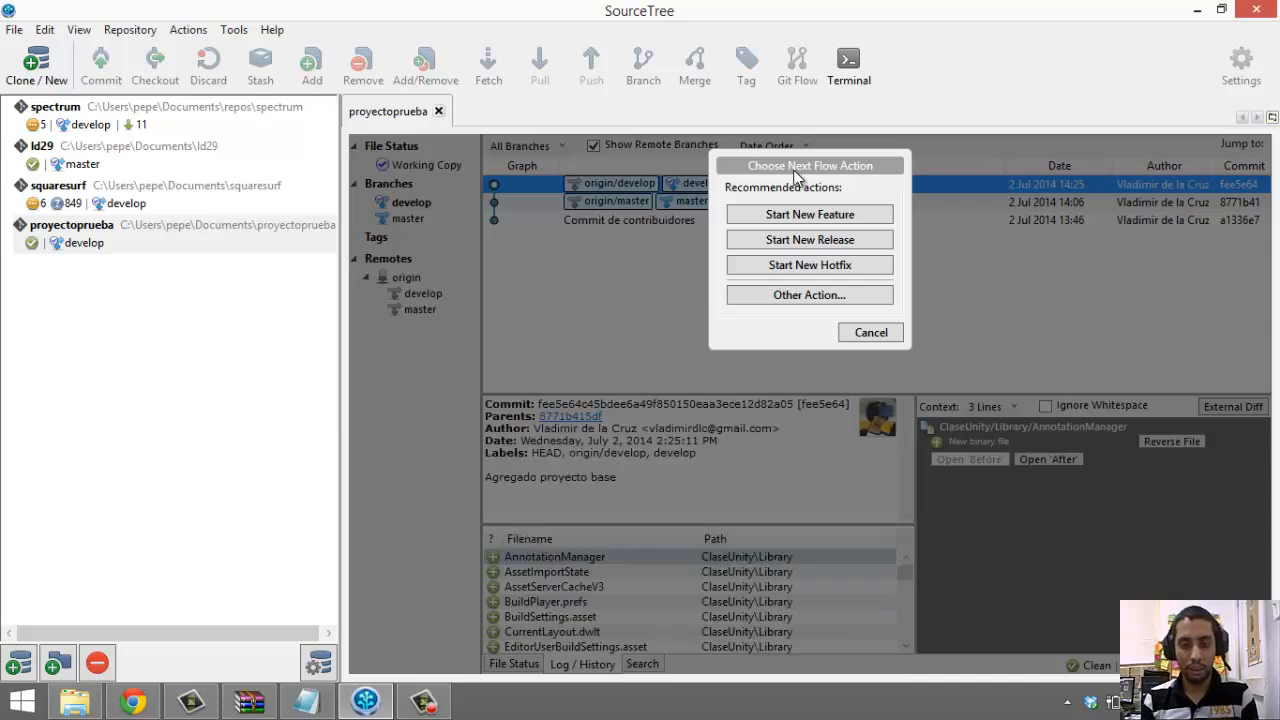
# Start feature branch feature/primera_escena from the latest develop branch and check it out
pyautogui.click(858, 216)
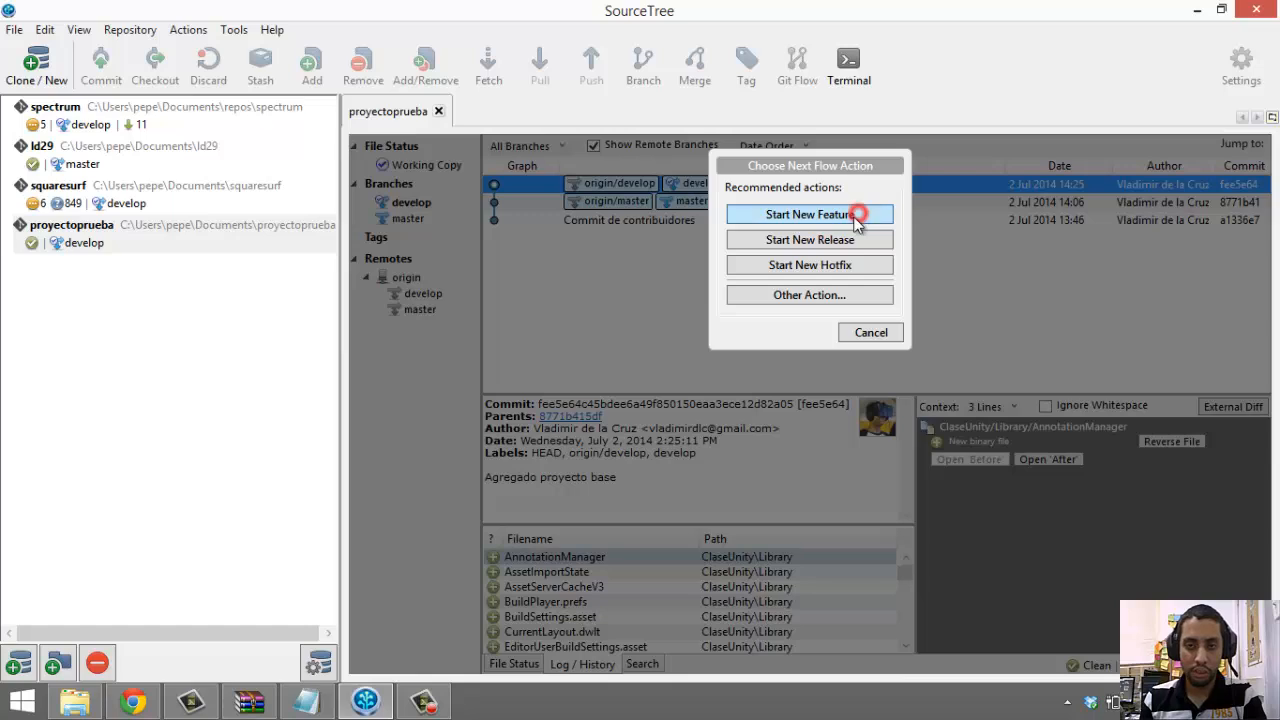
pyautogui.click(789, 214)
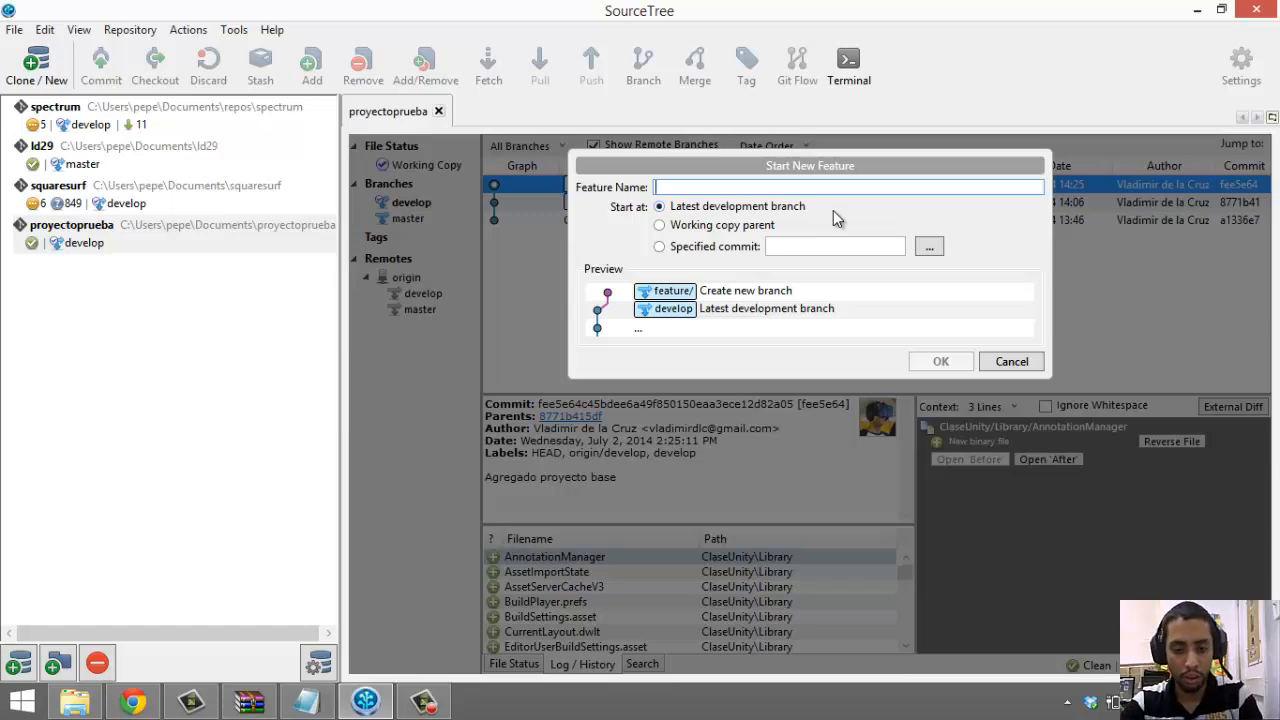
pyautogui.write('pr')
pyautogui.press('BackSpace')
pyautogui.press('BackSpace')
pyautogui.write('p')
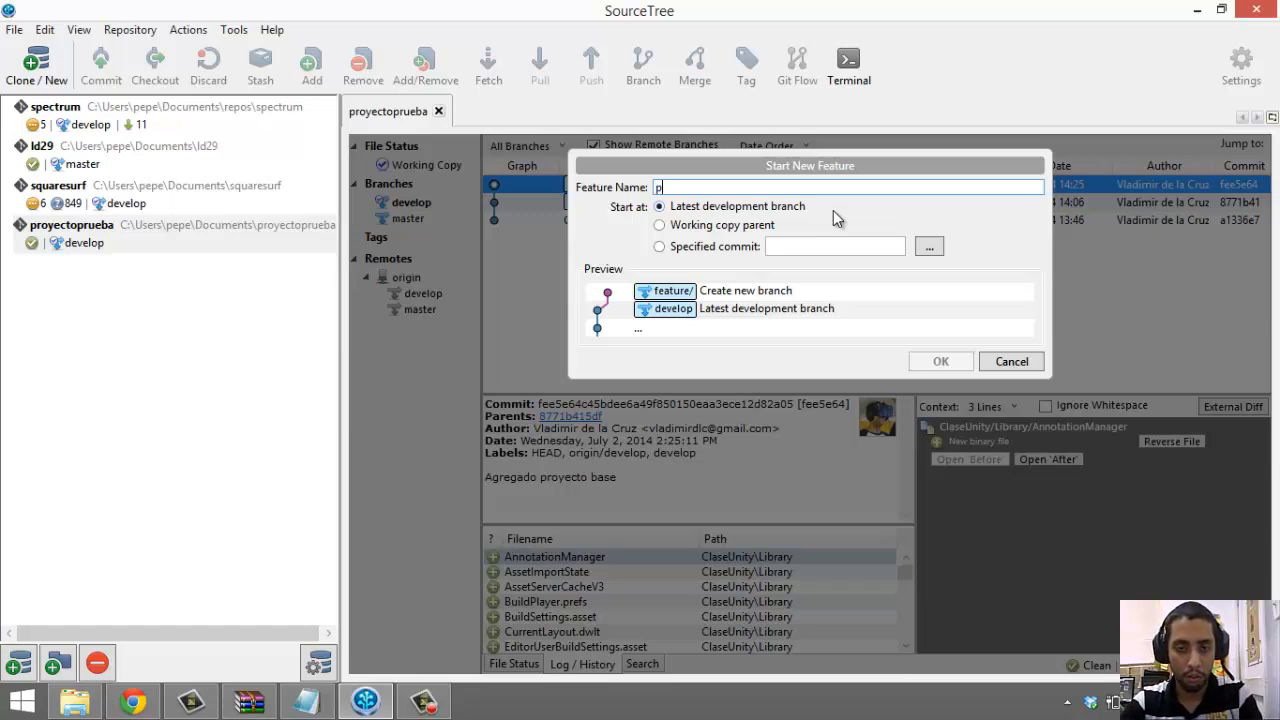
pyautogui.write('rimera ')
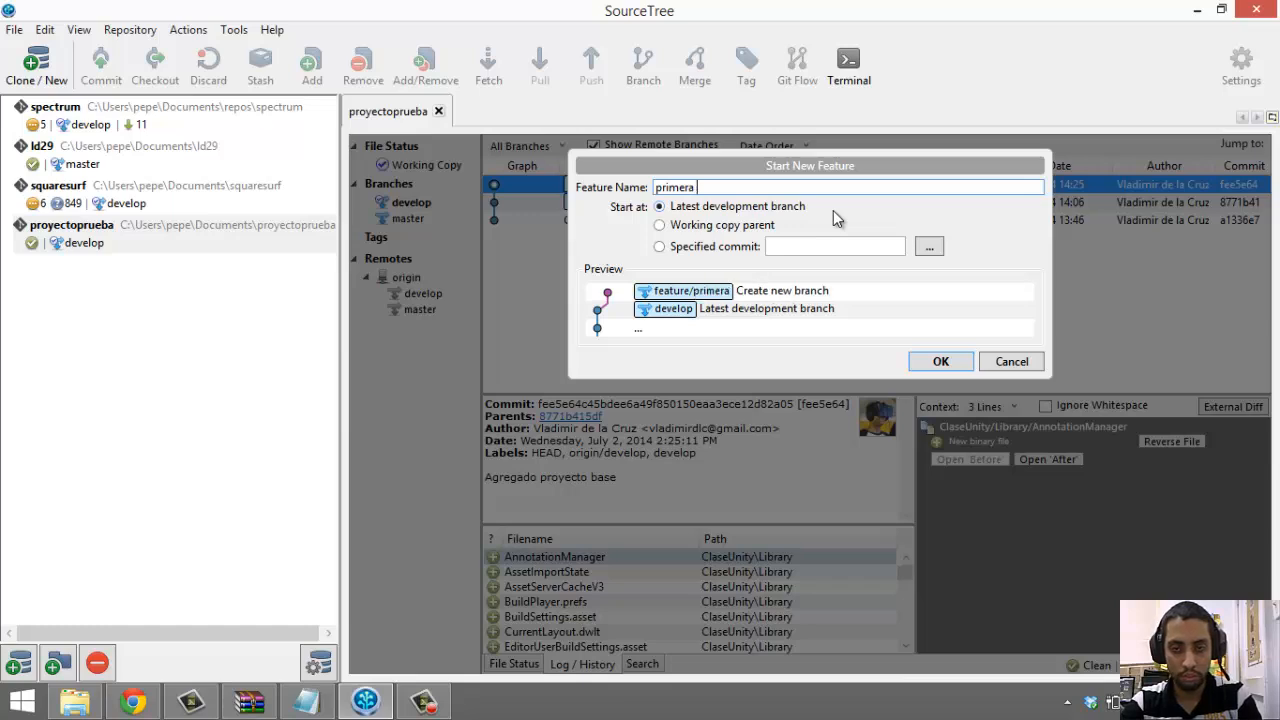
pyautogui.write('escenescena')
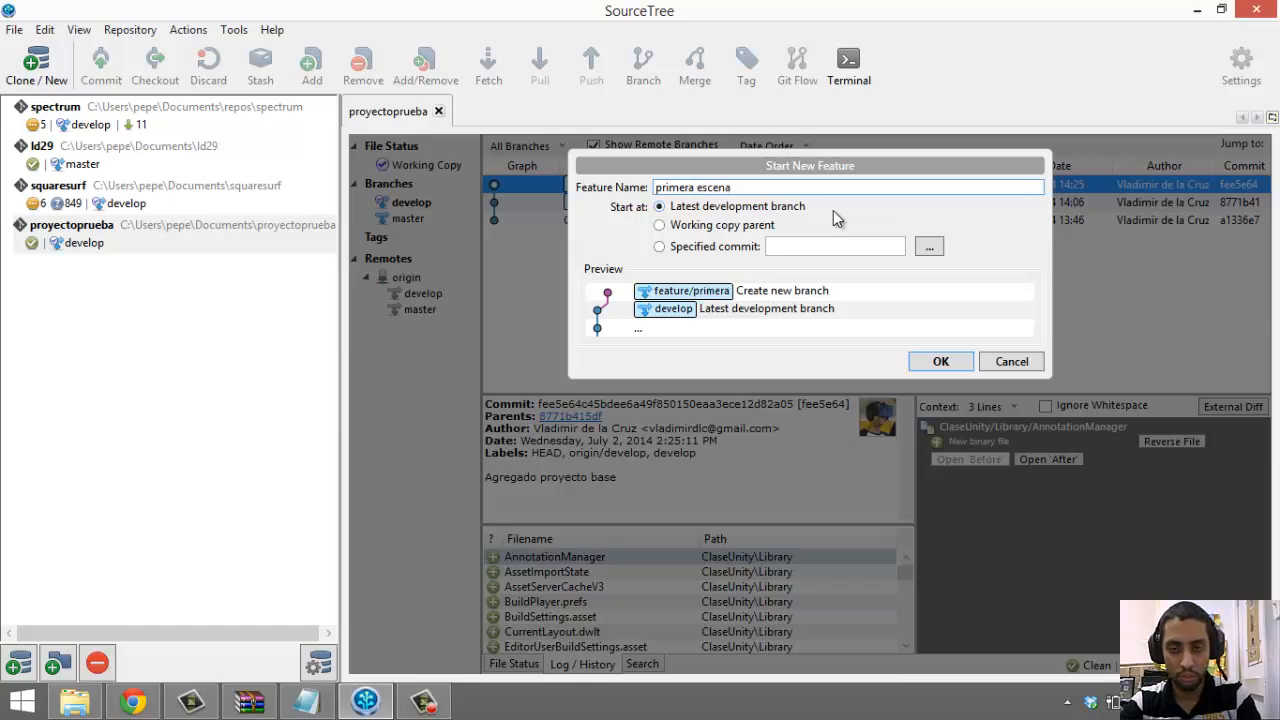
pyautogui.press('Return')
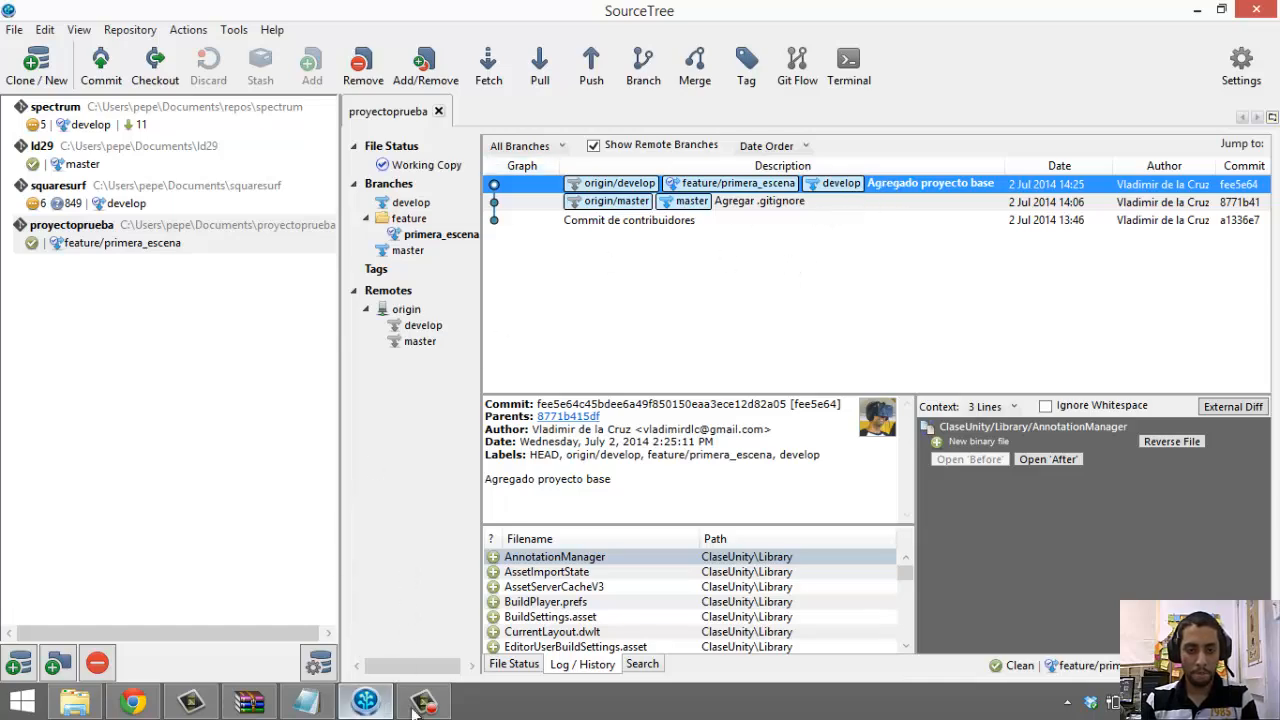
# Minimize SourceTree and launch Unity from Start search to load ClaseUnity
pyautogui.click(372, 706)
pyautogui.click(383, 471)
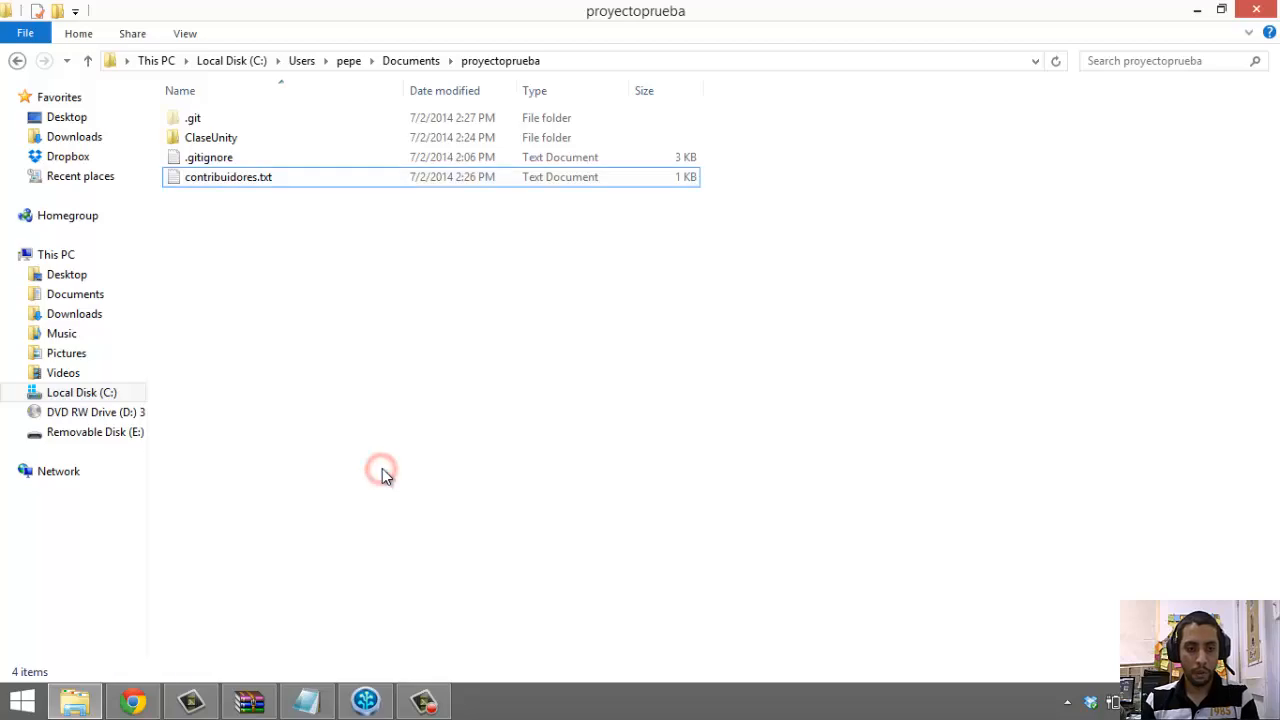
pyautogui.press('super')
pyautogui.write('uni')
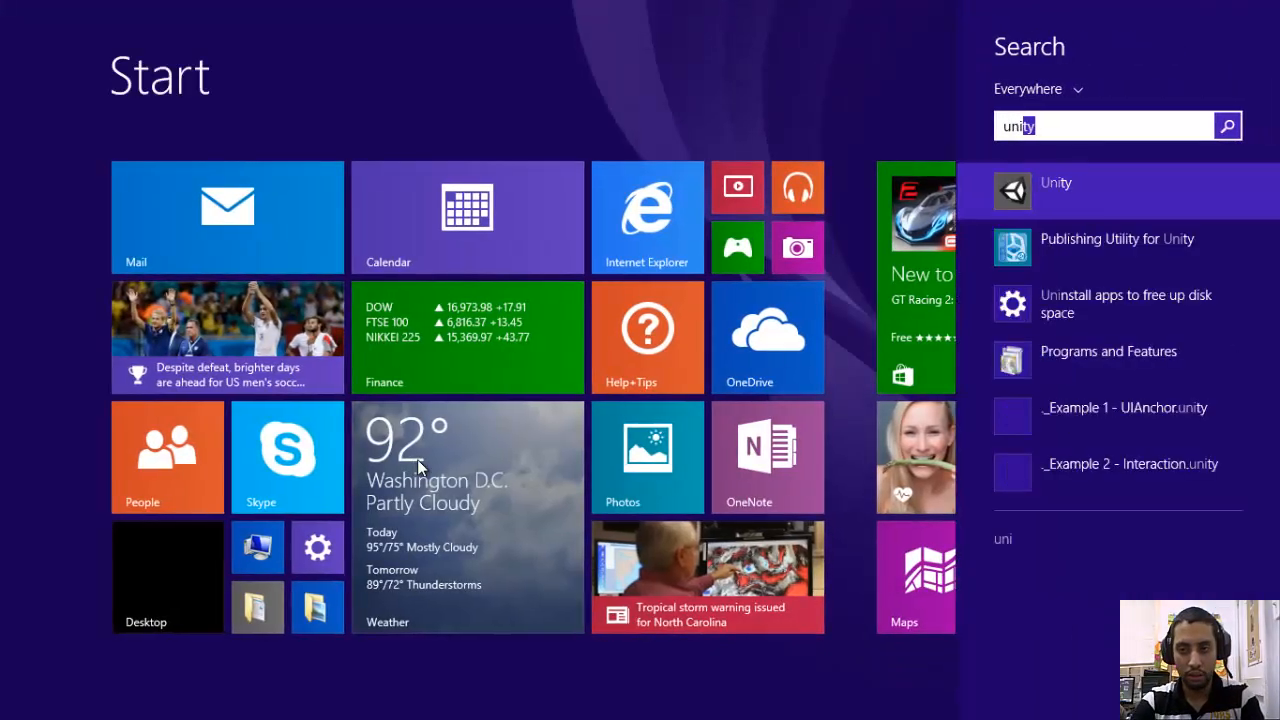
pyautogui.press('Return')
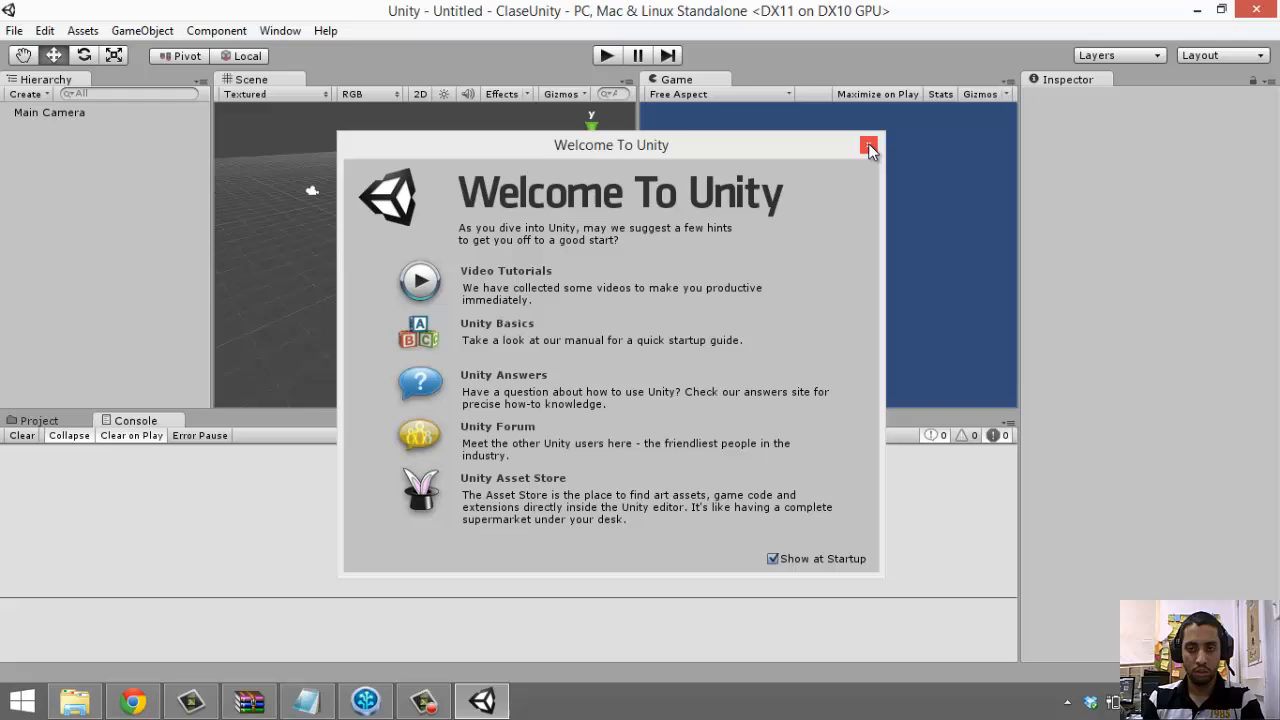
# Close the welcome dialog and create an Escenas folder under Assets
pyautogui.click(869, 148)
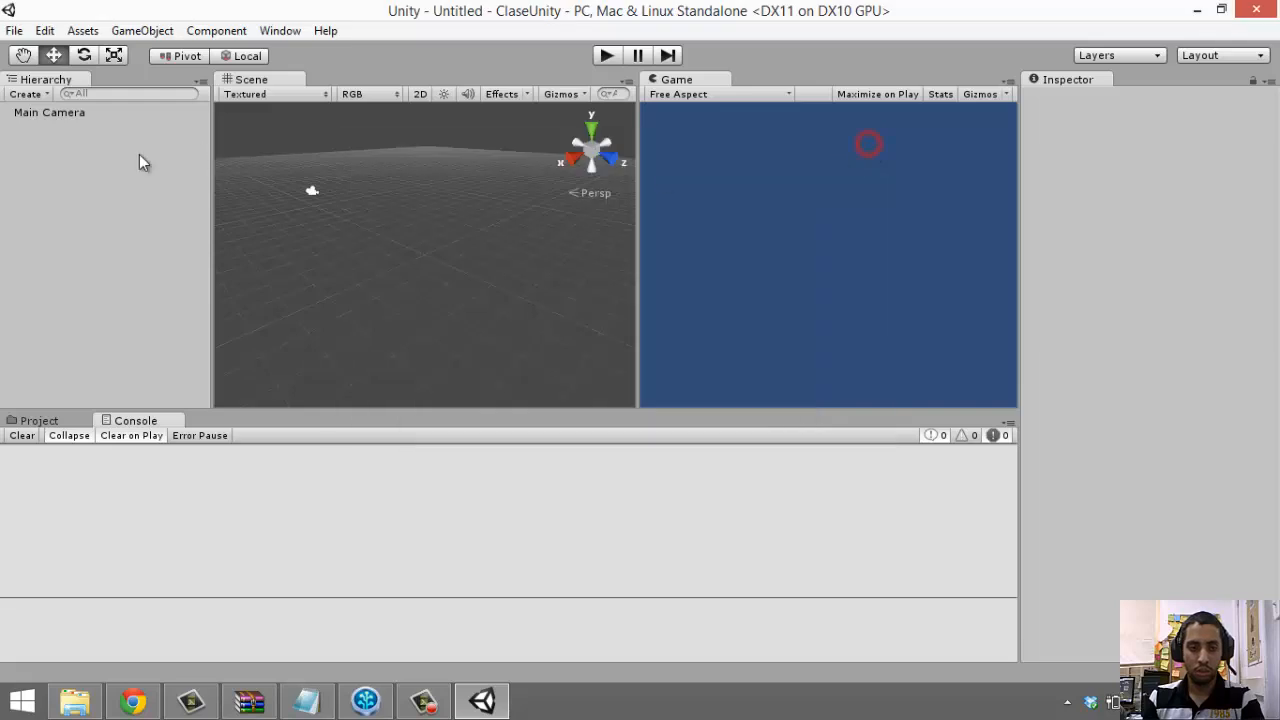
pyautogui.click(42, 419)
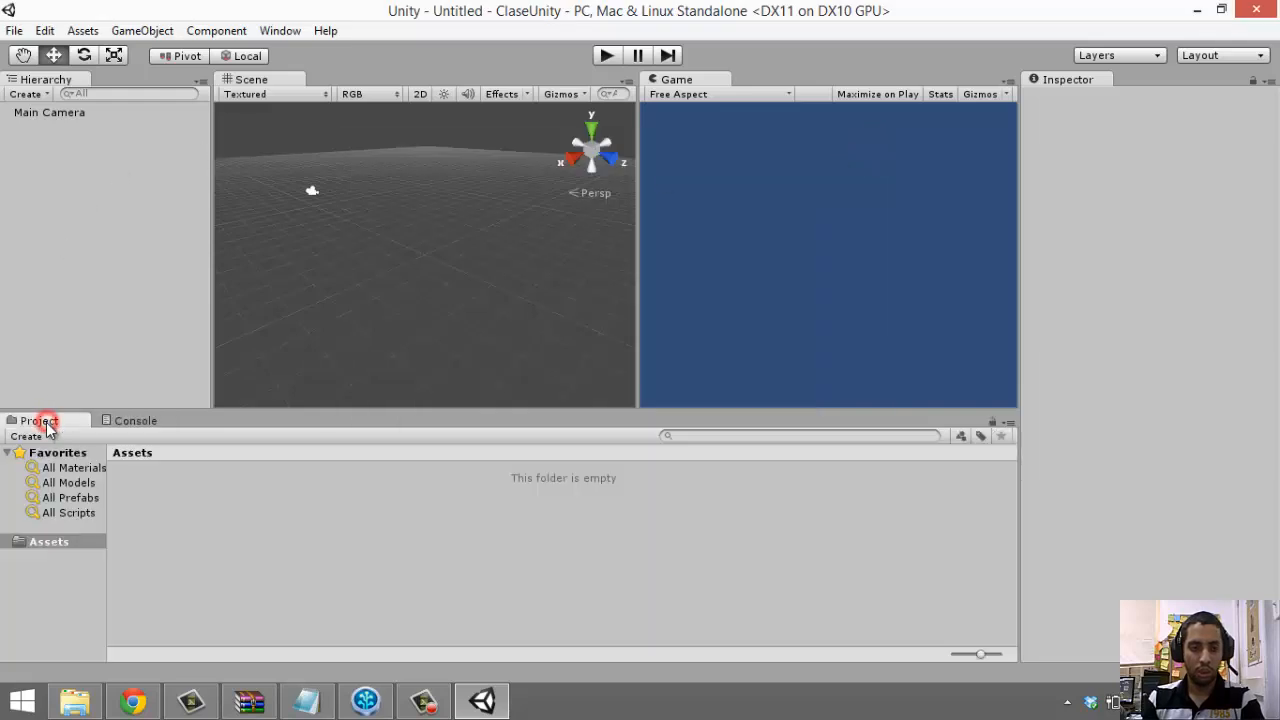
pyautogui.rightClick(181, 526)
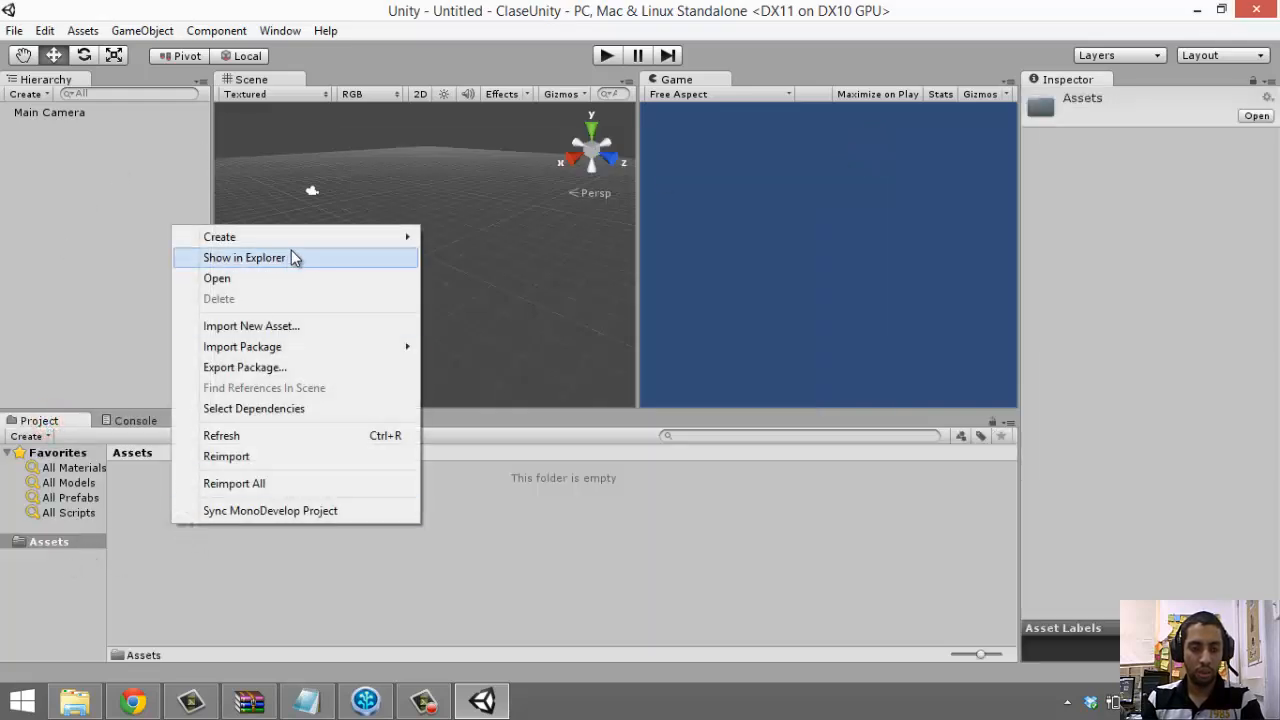
pyautogui.moveTo(295, 245)
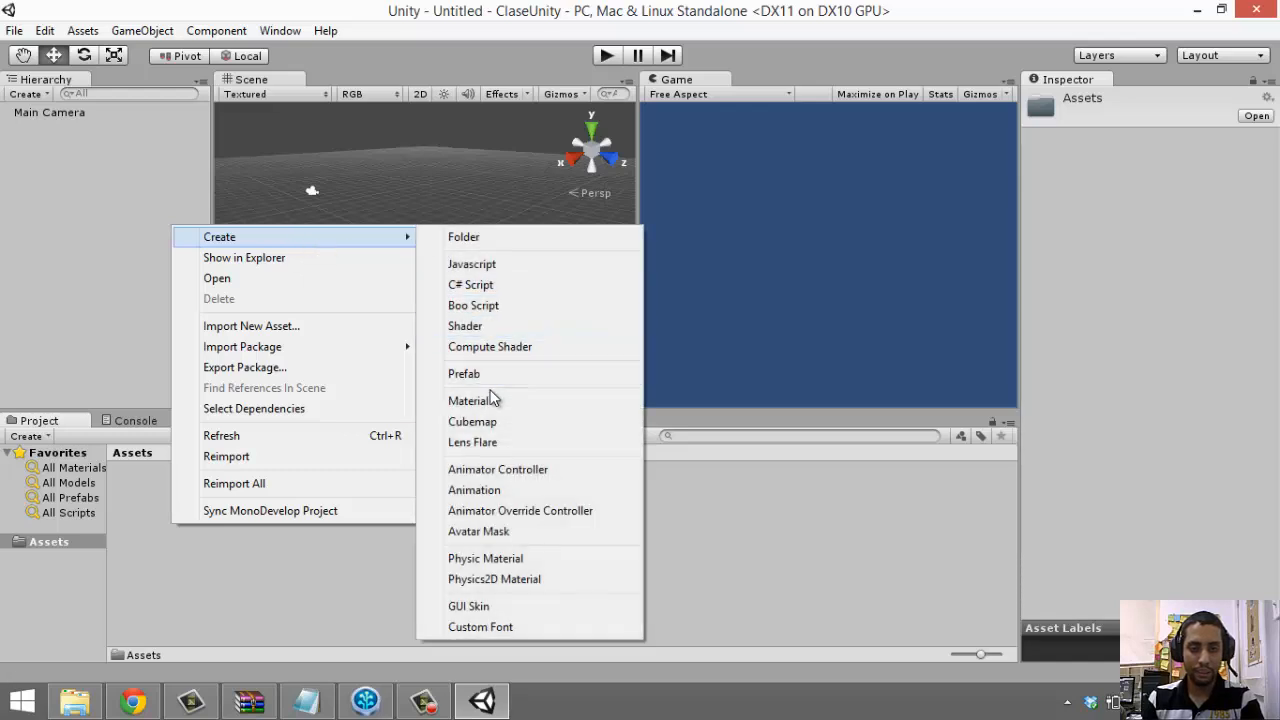
pyautogui.click(481, 240)
pyautogui.write('Escenes')
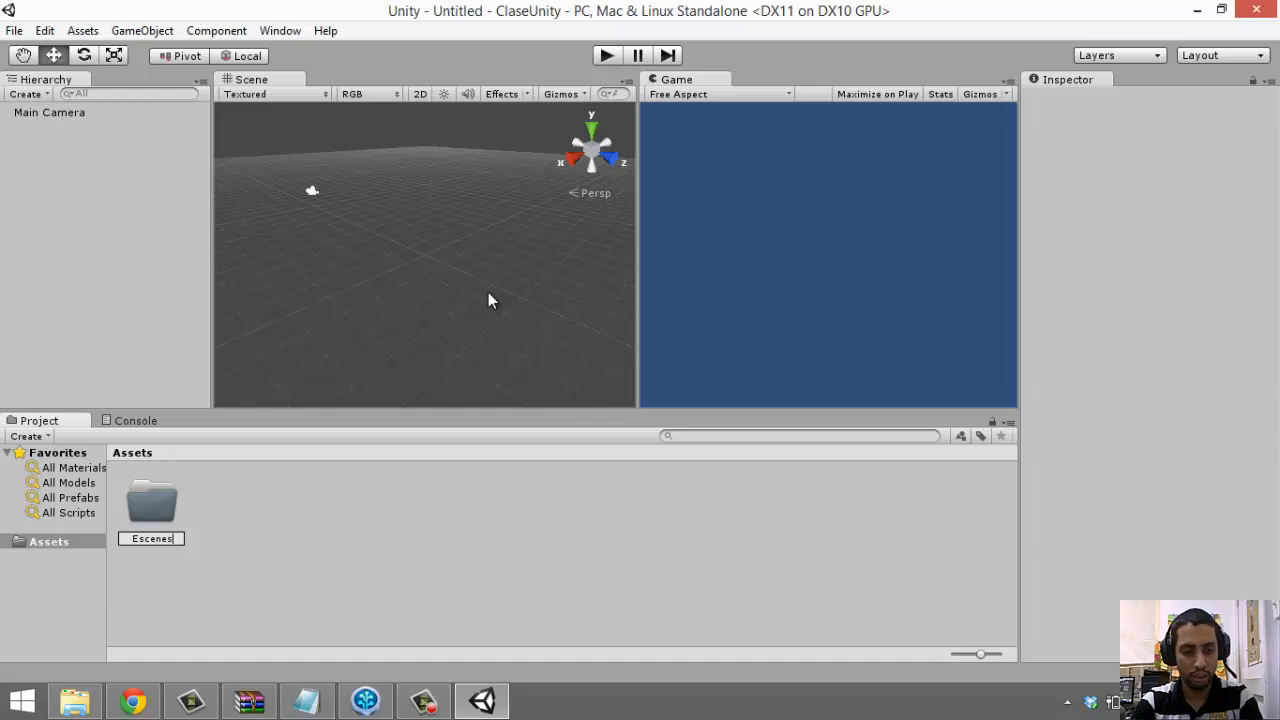
pyautogui.press('BackSpace')
pyautogui.press('BackSpace')
pyautogui.write('as')
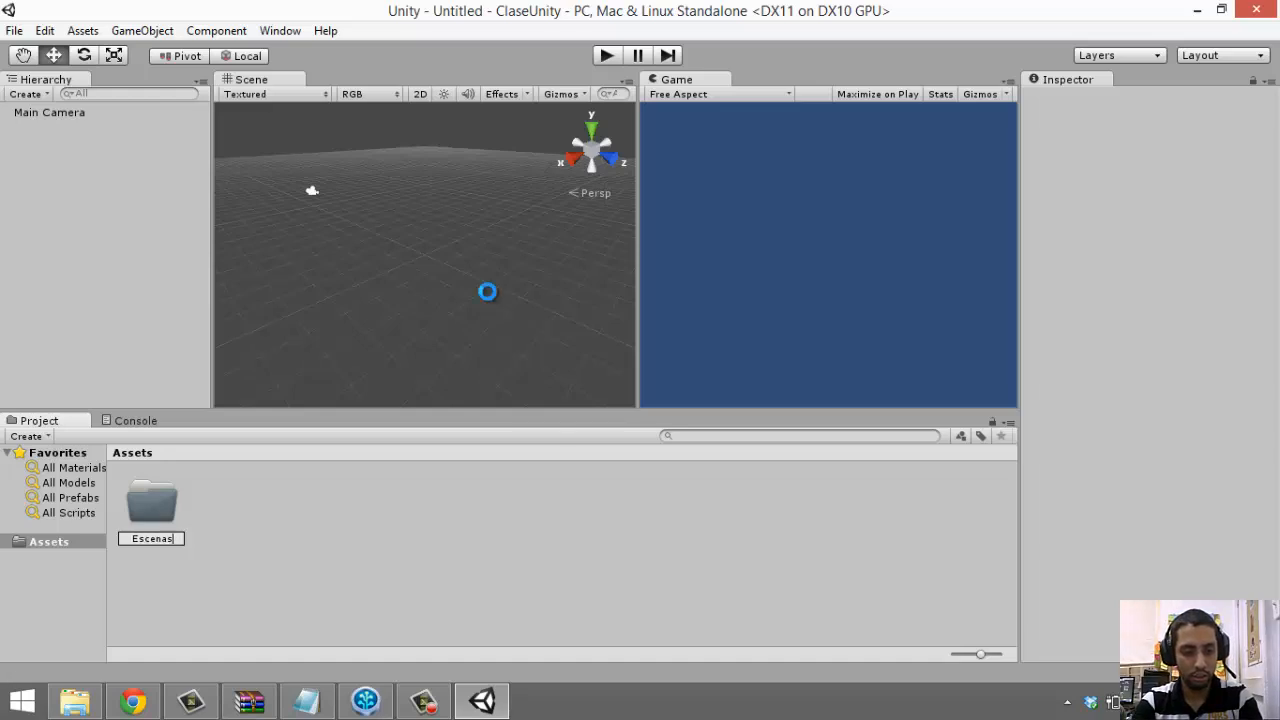
pyautogui.press('Return')
pyautogui.click(110, 243)
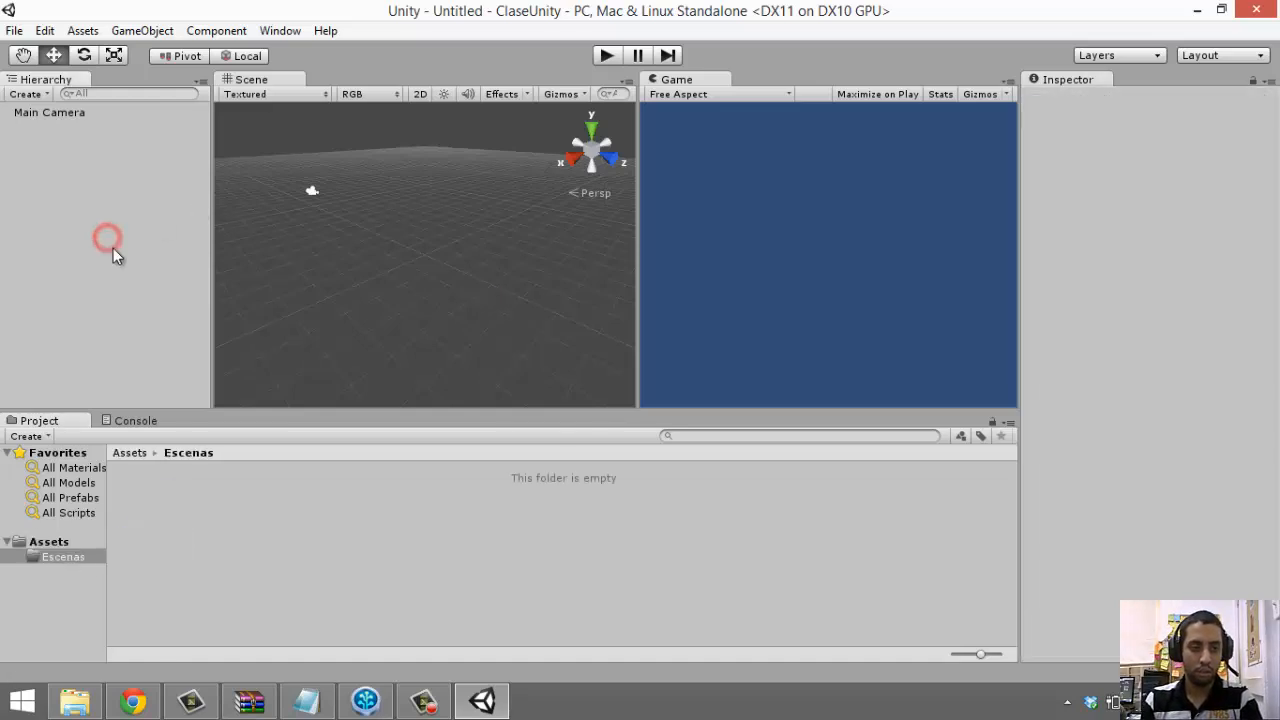
# Save the empty scene as PrimeraEscena inside Assets/Escenas
pyautogui.hotkey('ctrl', 's')
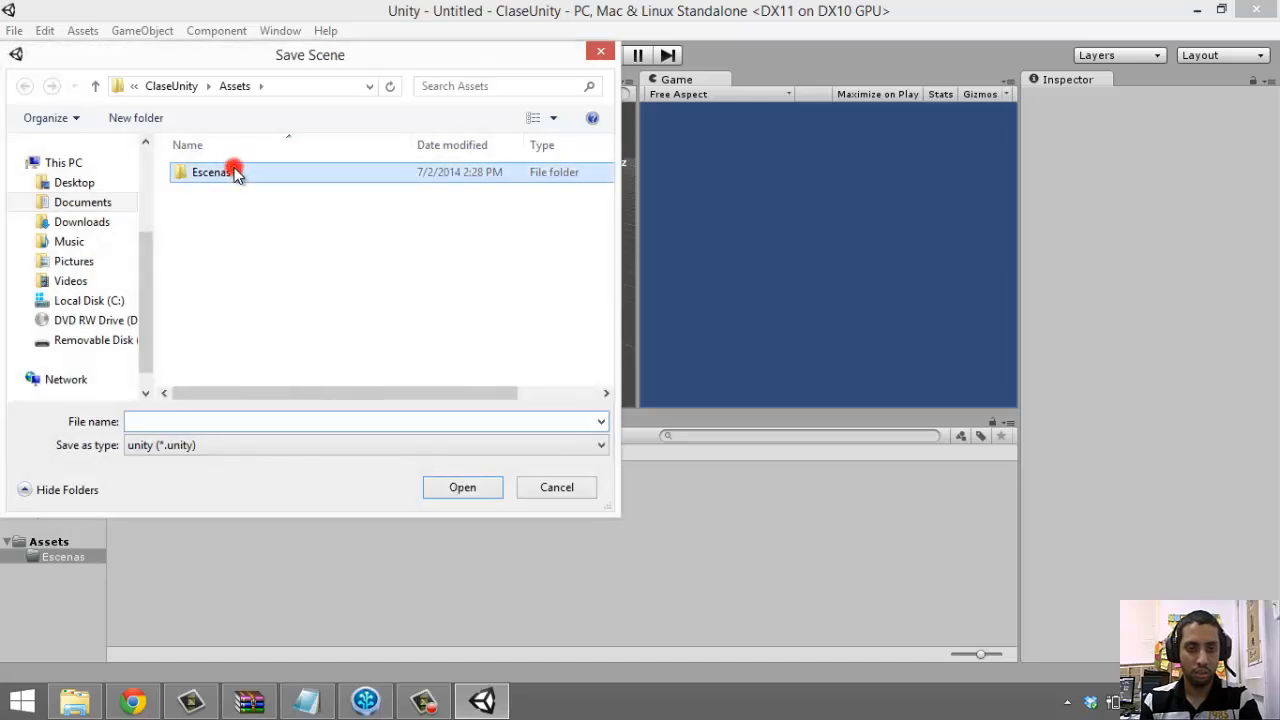
pyautogui.doubleClick(233, 171)
pyautogui.click(276, 419)
pyautogui.write('Prim')
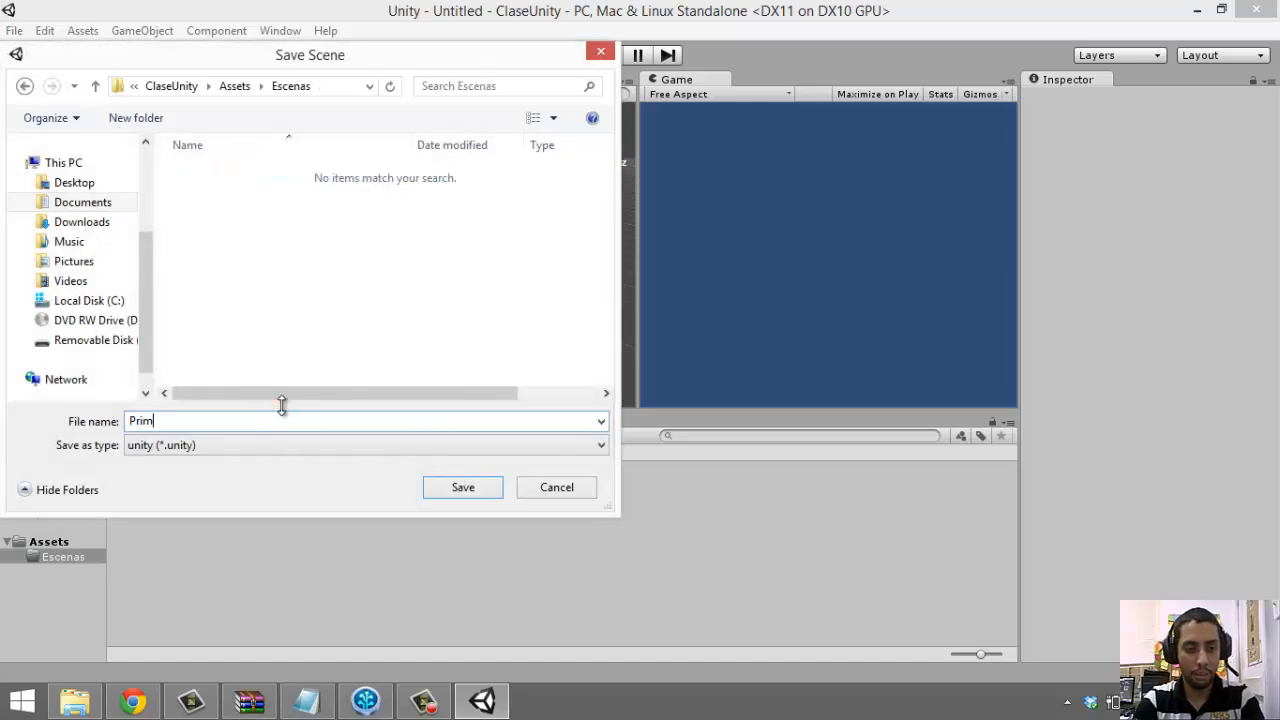
pyautogui.write('eraEscen')
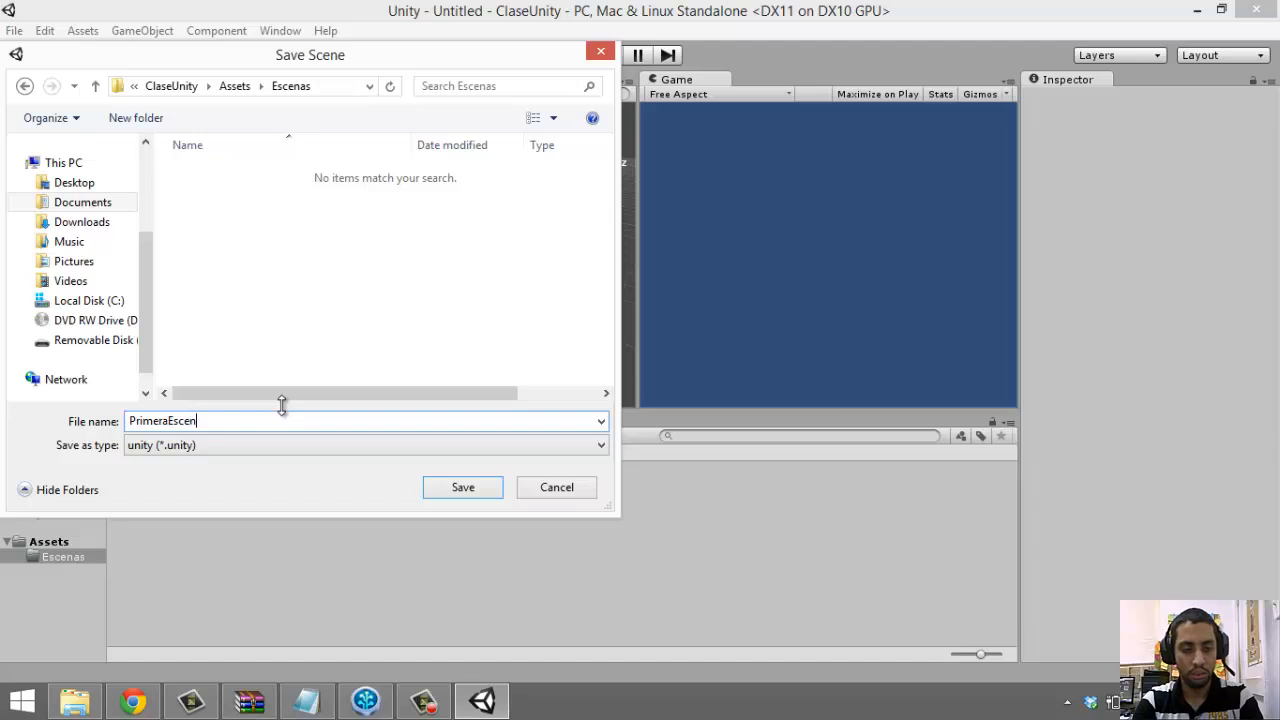
pyautogui.write('a')
pyautogui.press('Return')
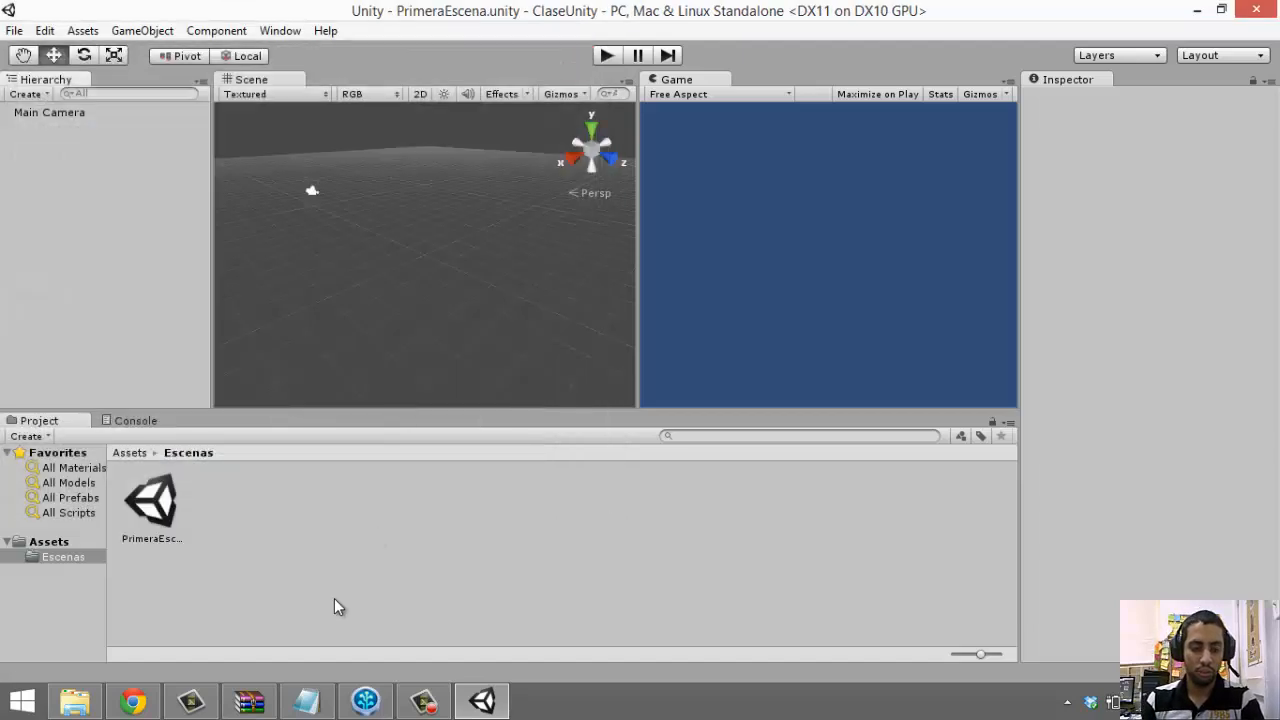
# Review the uncommitted scene files in SourceTree, widening the file lists
pyautogui.moveTo(190, 701)
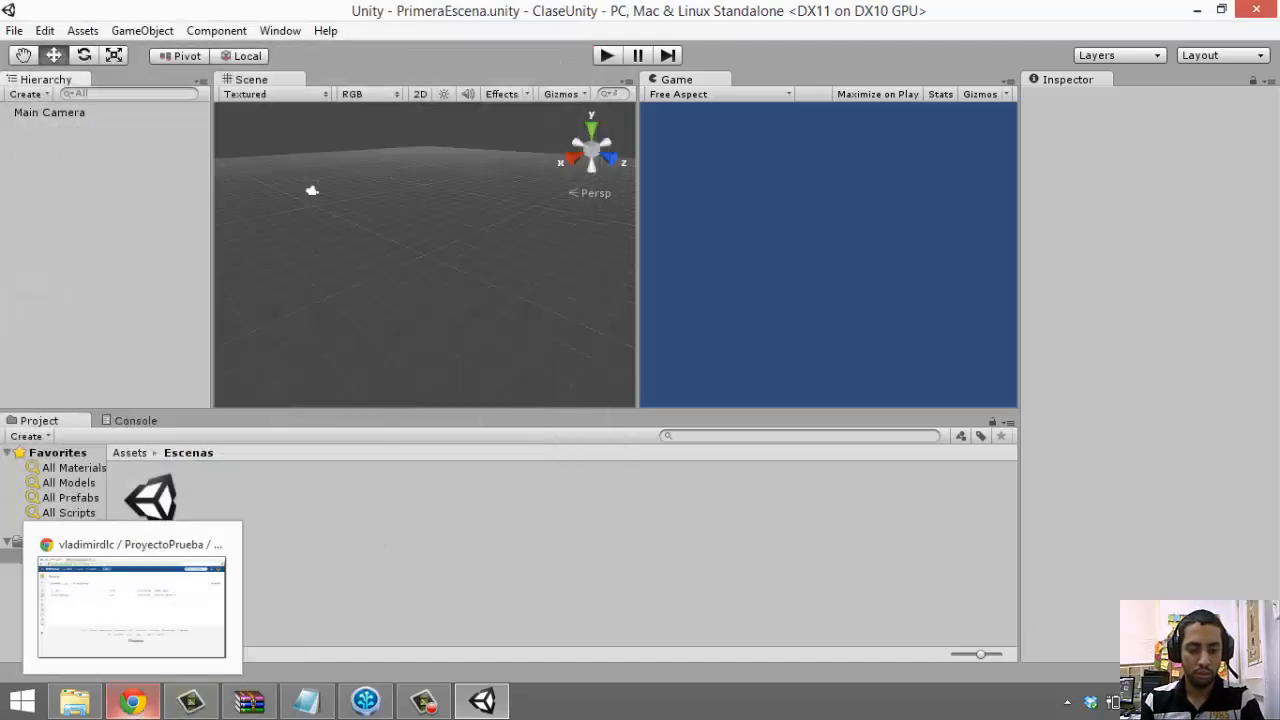
pyautogui.click(366, 701)
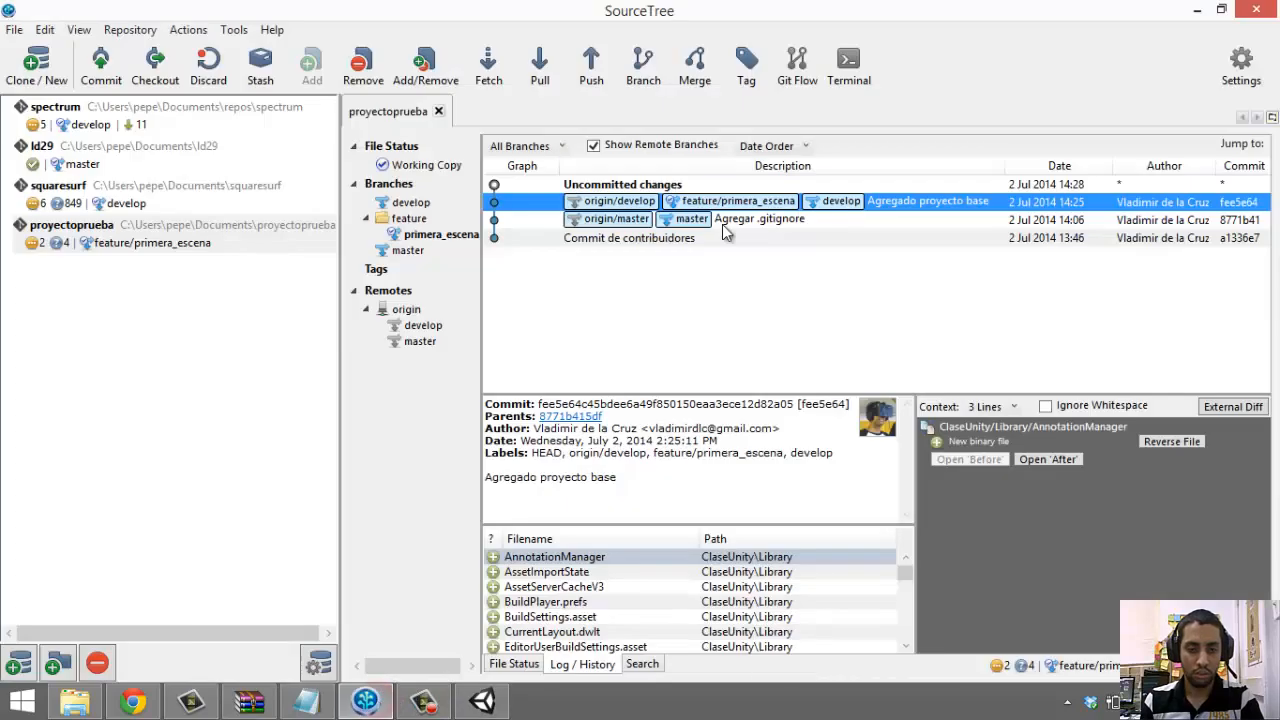
pyautogui.click(594, 185)
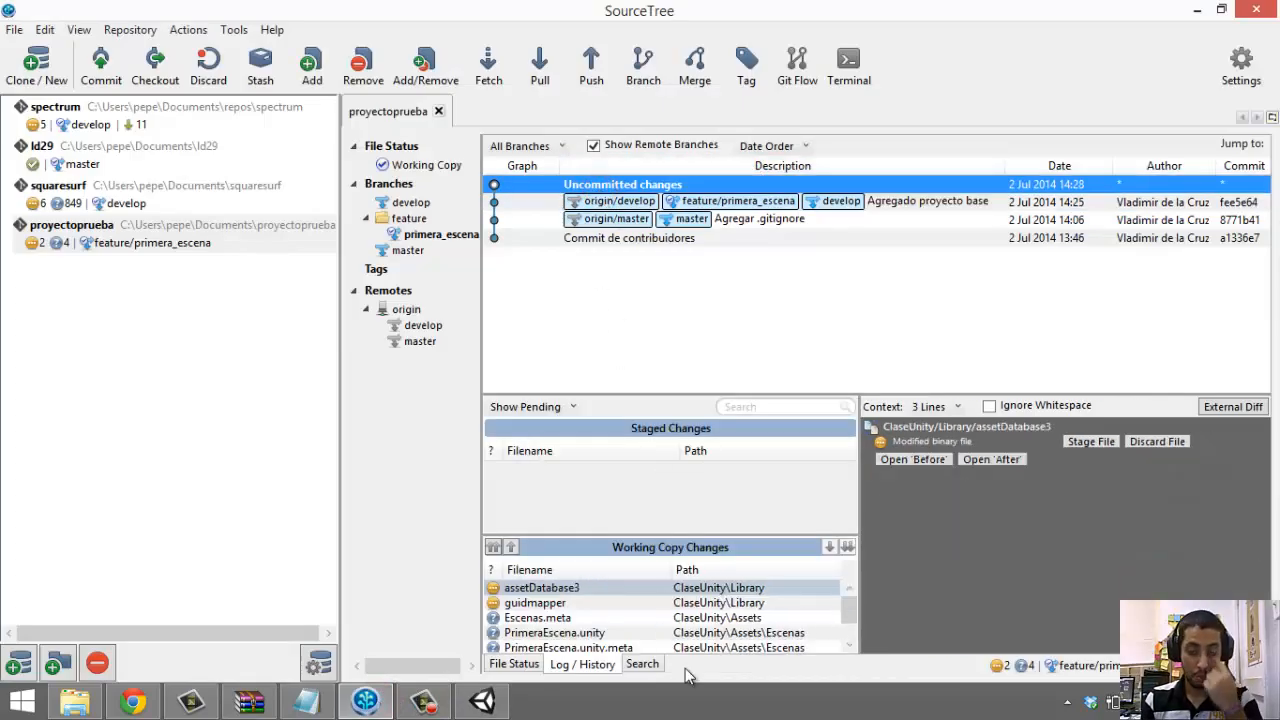
pyautogui.moveTo(845, 605); pyautogui.dragTo(845, 641)
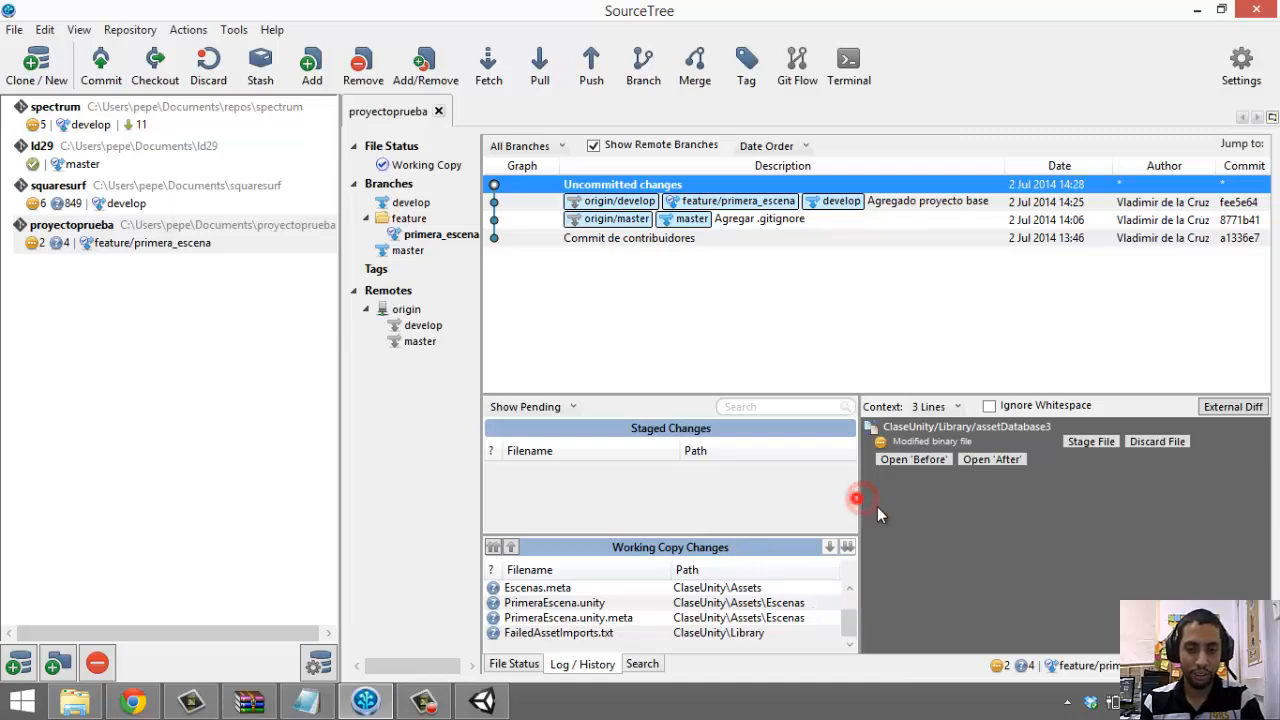
pyautogui.moveTo(869, 506); pyautogui.dragTo(879, 510)
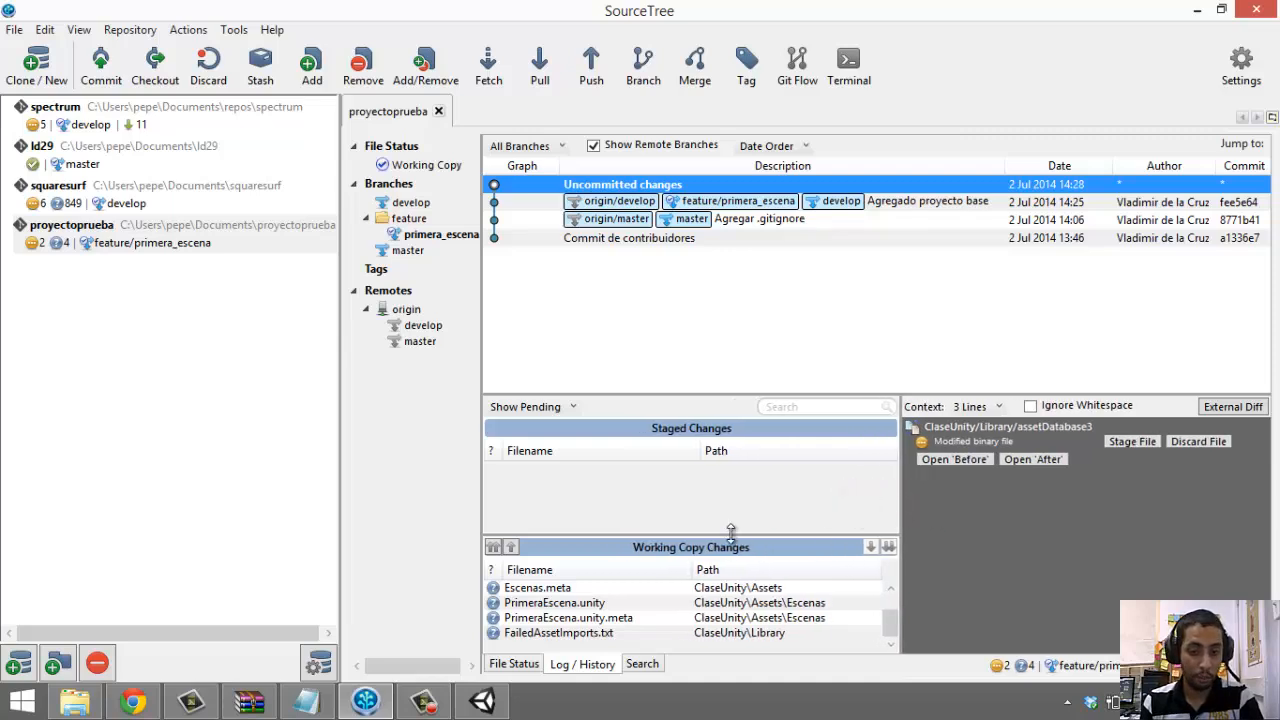
pyautogui.doubleClick(665, 237)
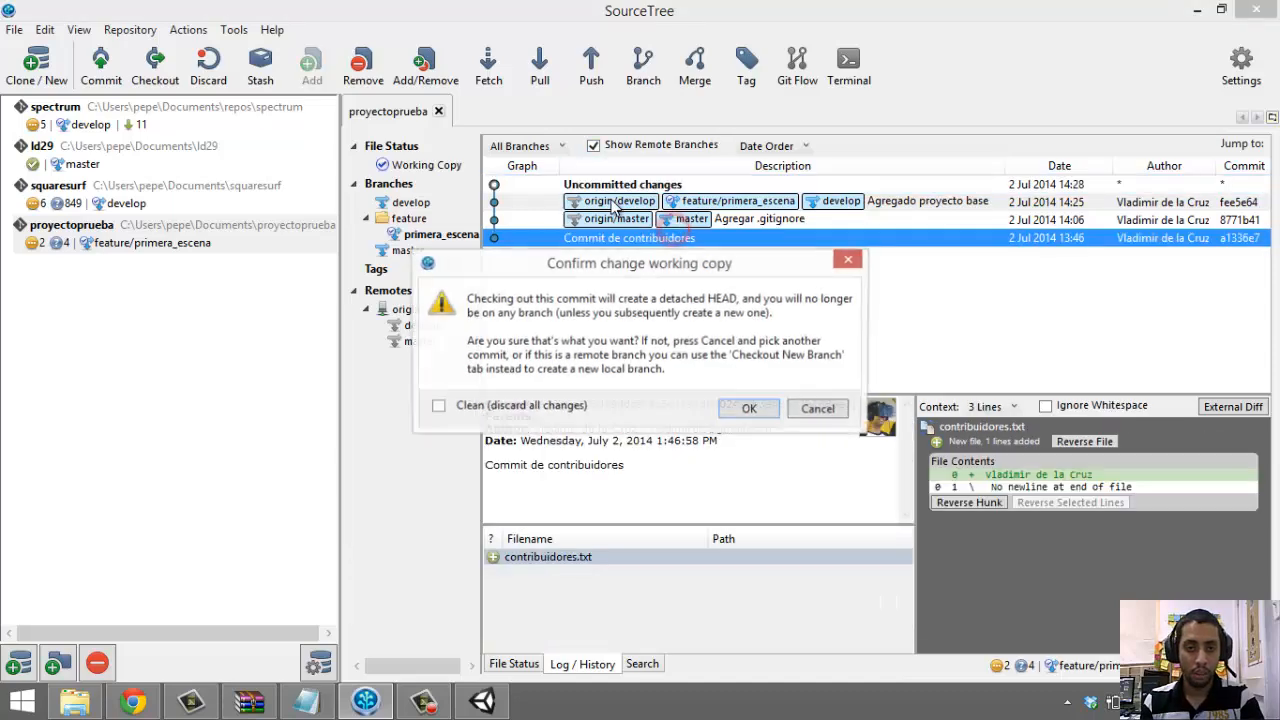
pyautogui.click(848, 259)
pyautogui.click(718, 186)
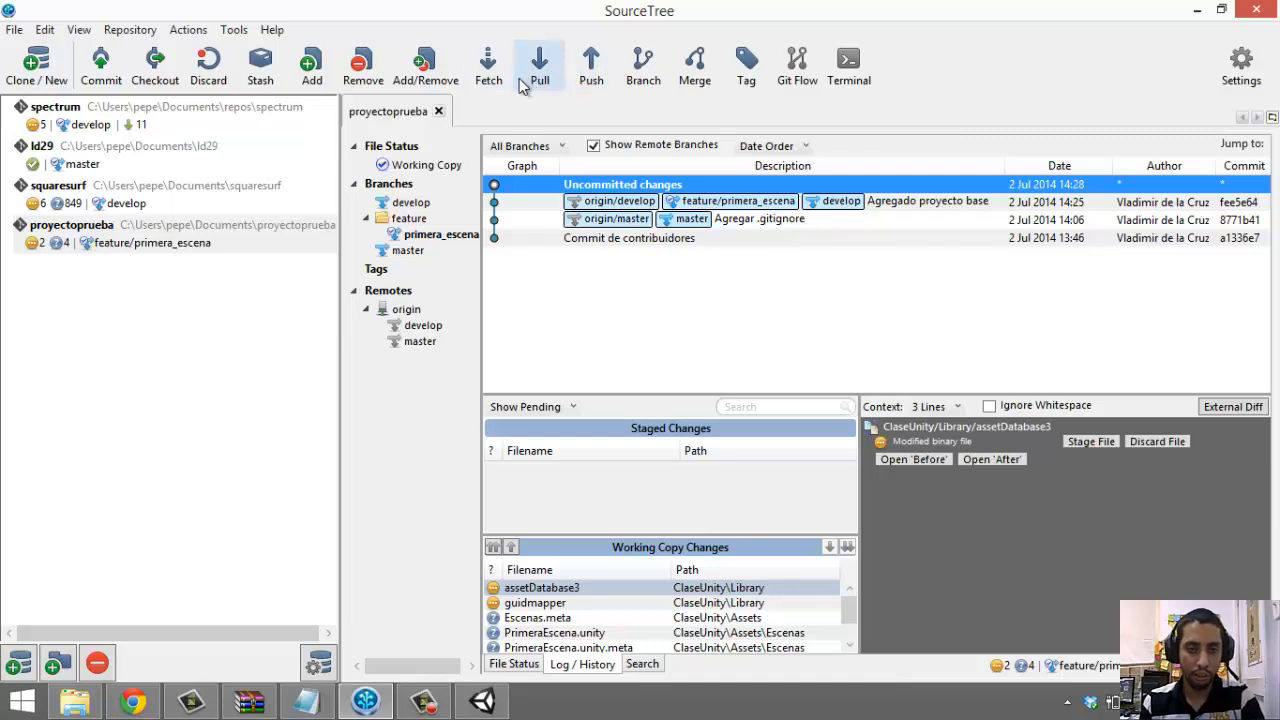
# Stage all working copy files and commit them as 'Agregada primera escena'
pyautogui.click(100, 66)
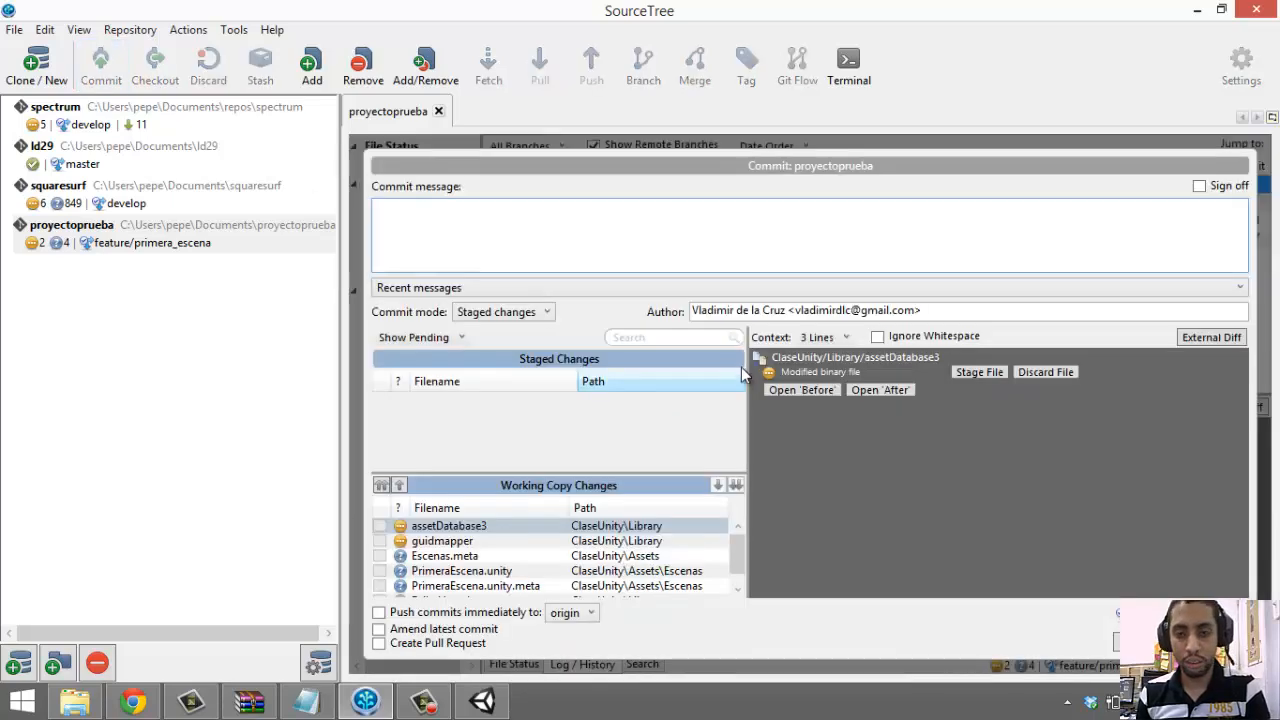
pyautogui.click(512, 556)
pyautogui.hotkey('ctrl', 'a')
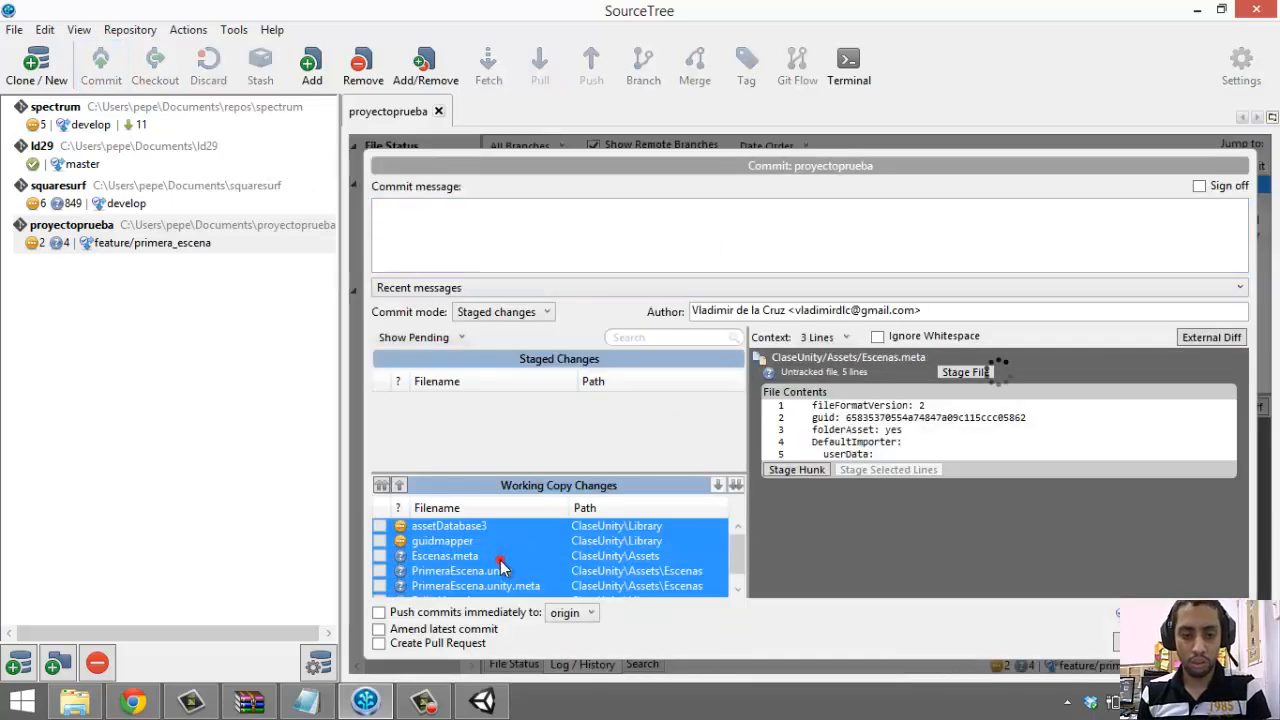
pyautogui.moveTo(508, 562); pyautogui.dragTo(507, 415)
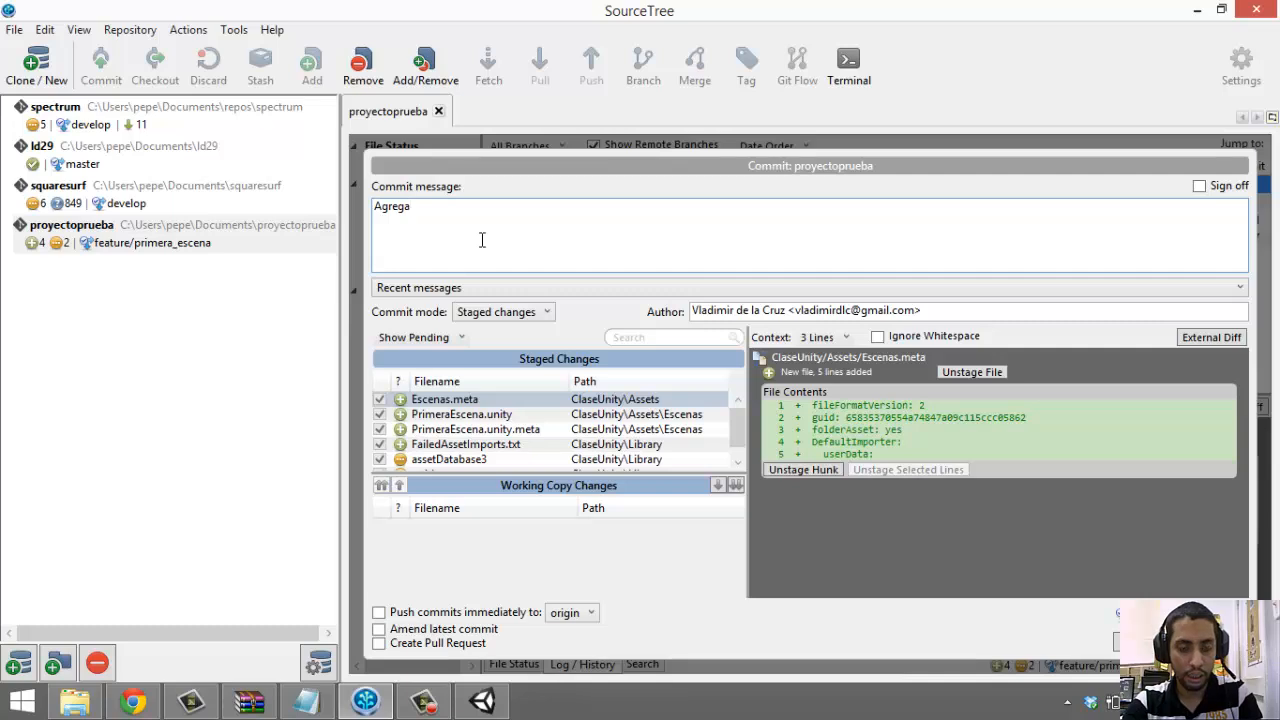
pyautogui.write('da primera escena')
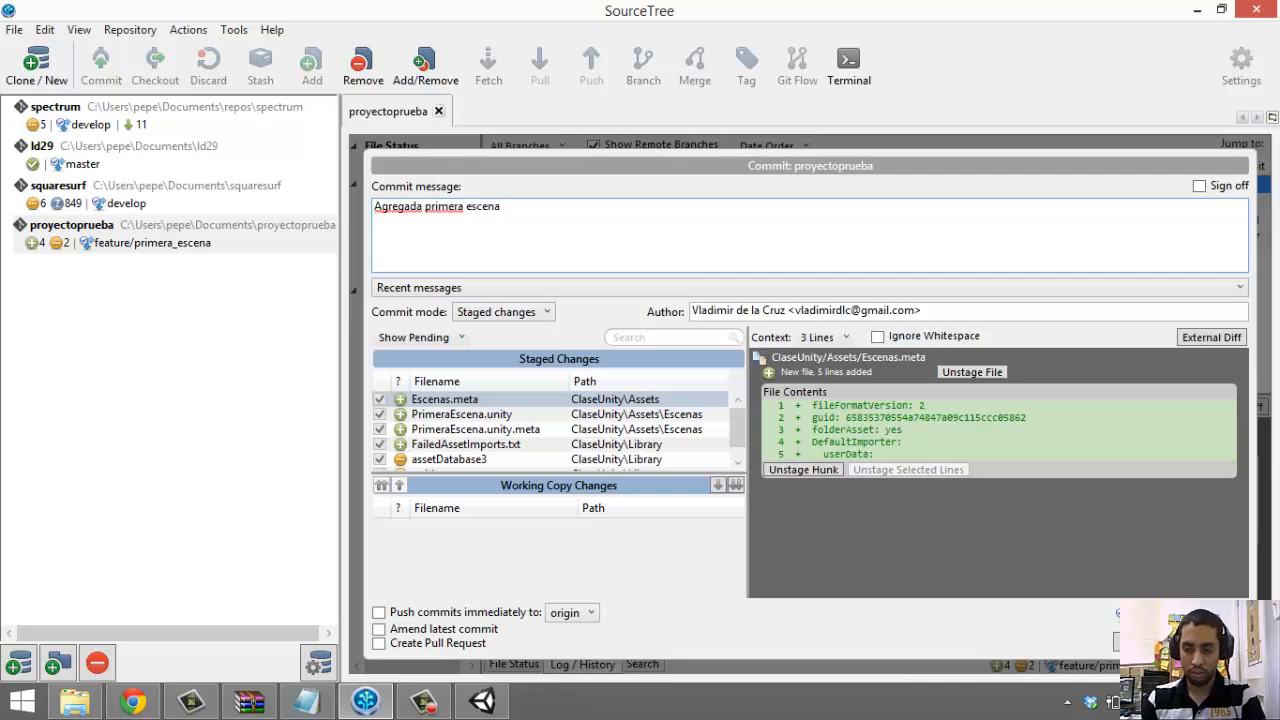
pyautogui.click(1146, 641)
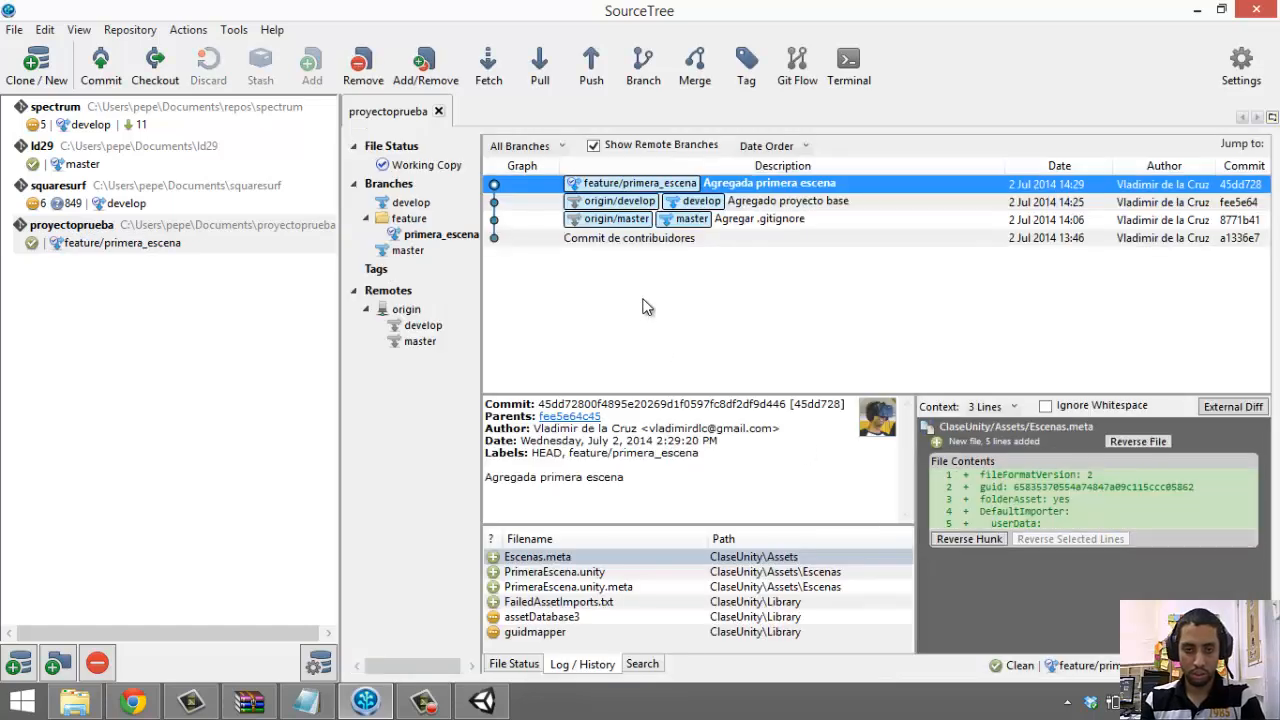
pyautogui.click(482, 701)
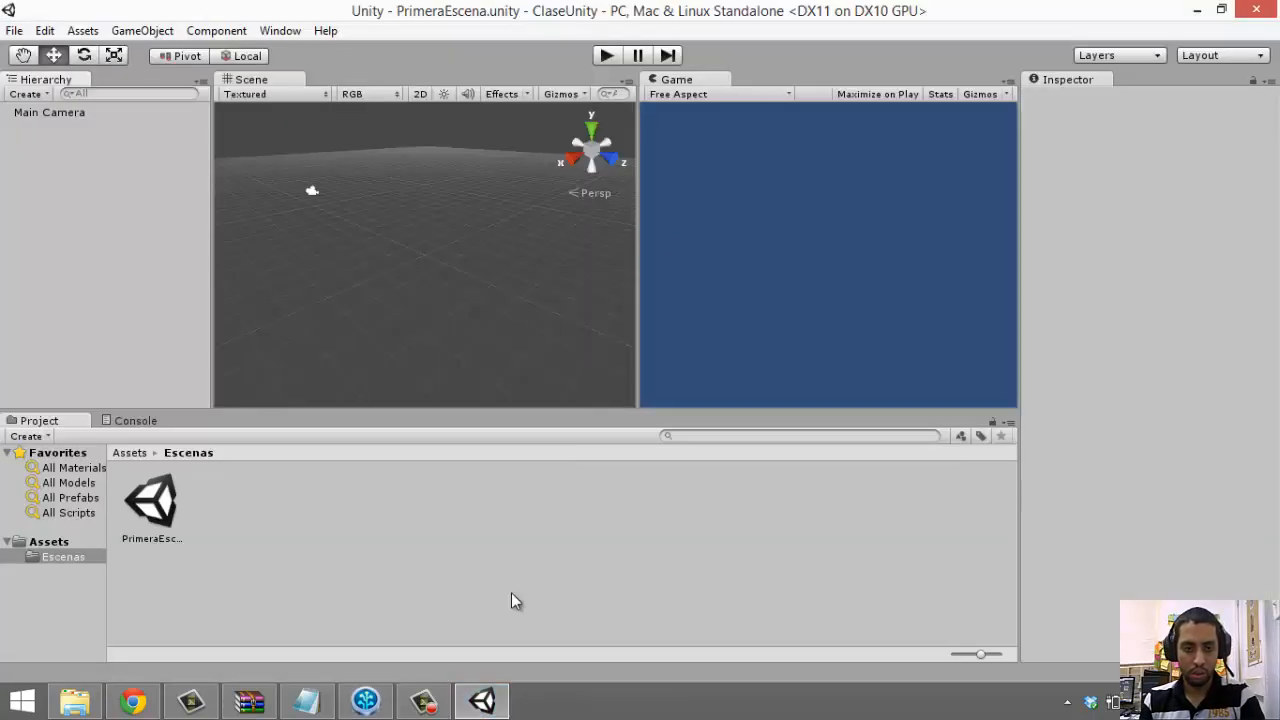
# Add a sphere to PrimeraEscena and scale it up to about 3.12
pyautogui.moveTo(638, 240); pyautogui.dragTo(568, 238)
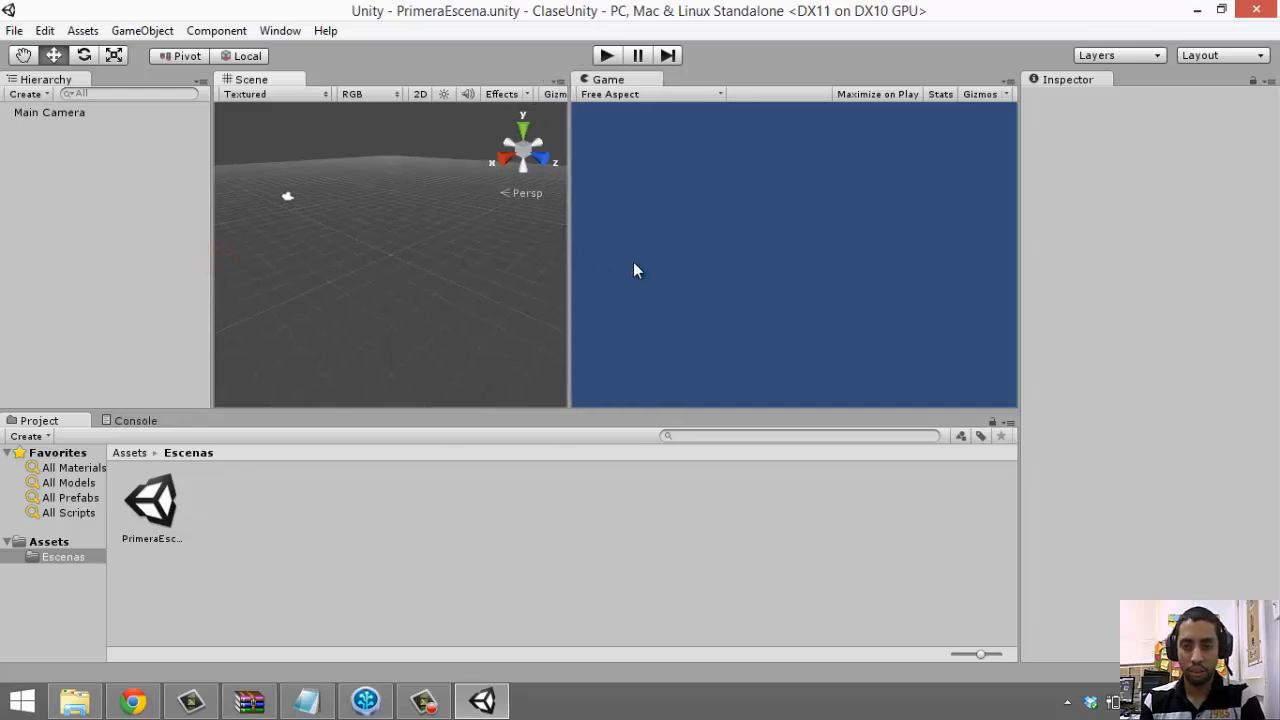
pyautogui.click(83, 31)
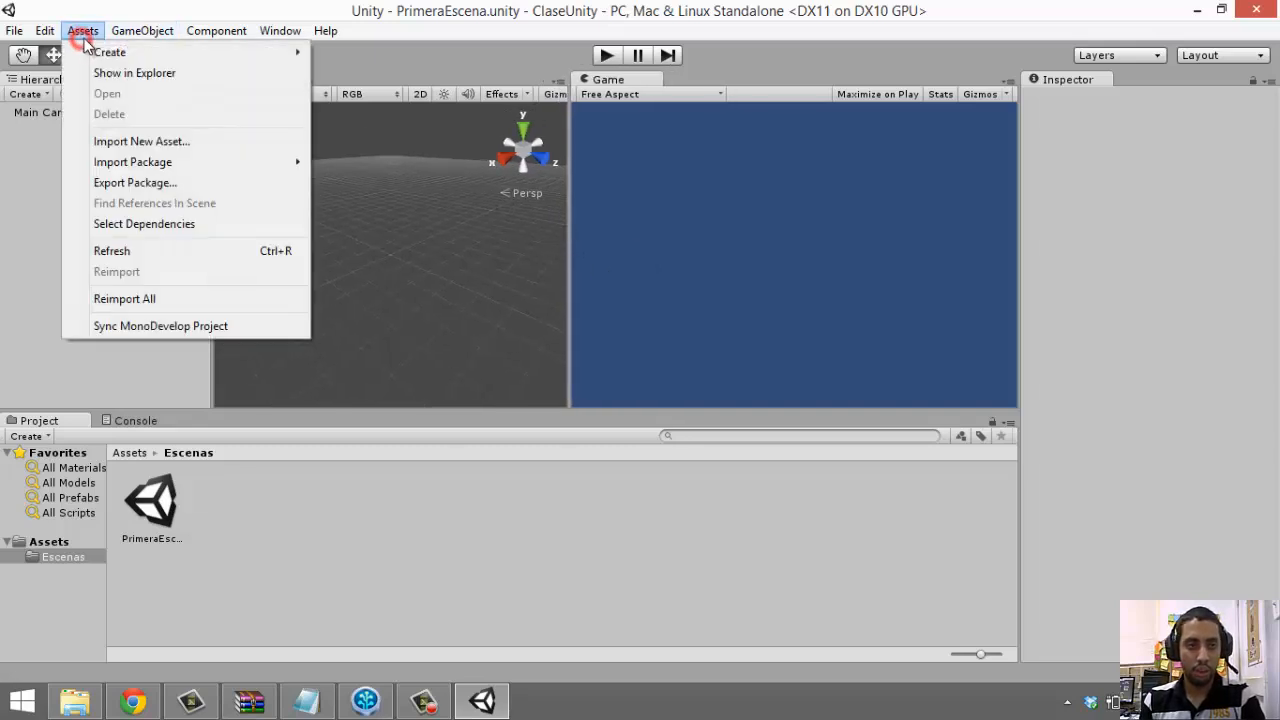
pyautogui.moveTo(128, 33)
pyautogui.moveTo(83, 31)
pyautogui.moveTo(125, 55)
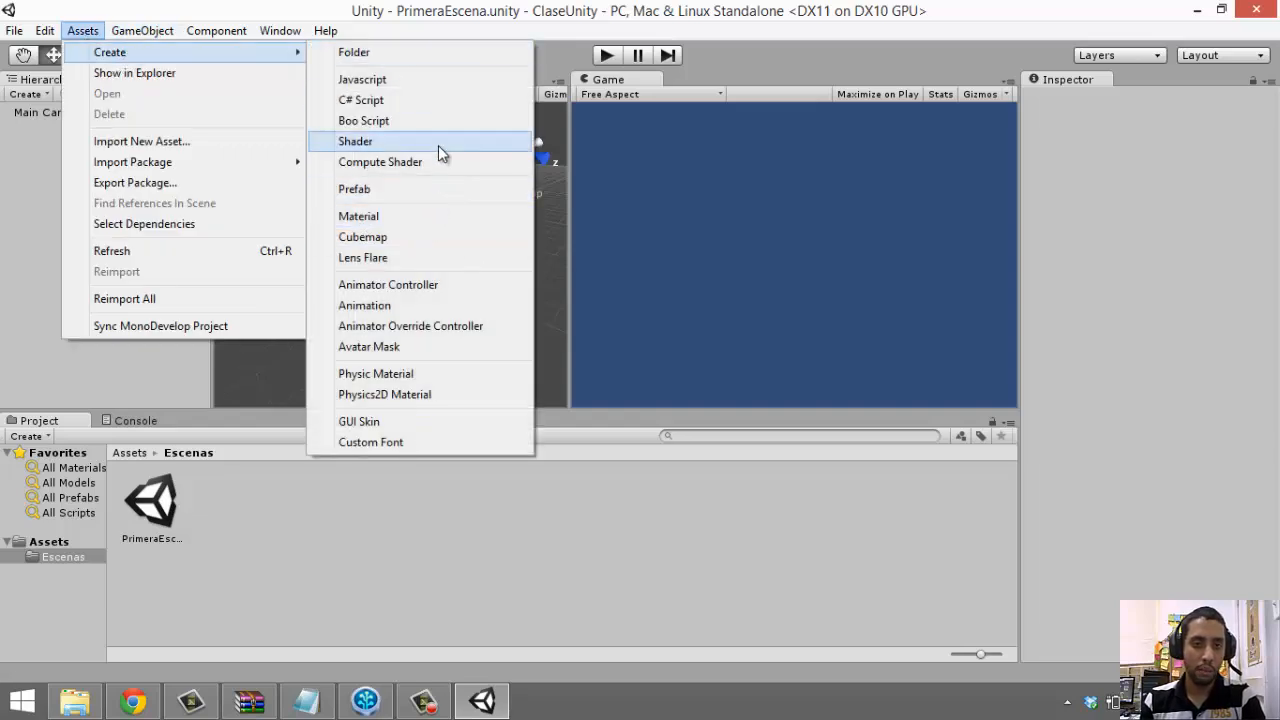
pyautogui.click(33, 198)
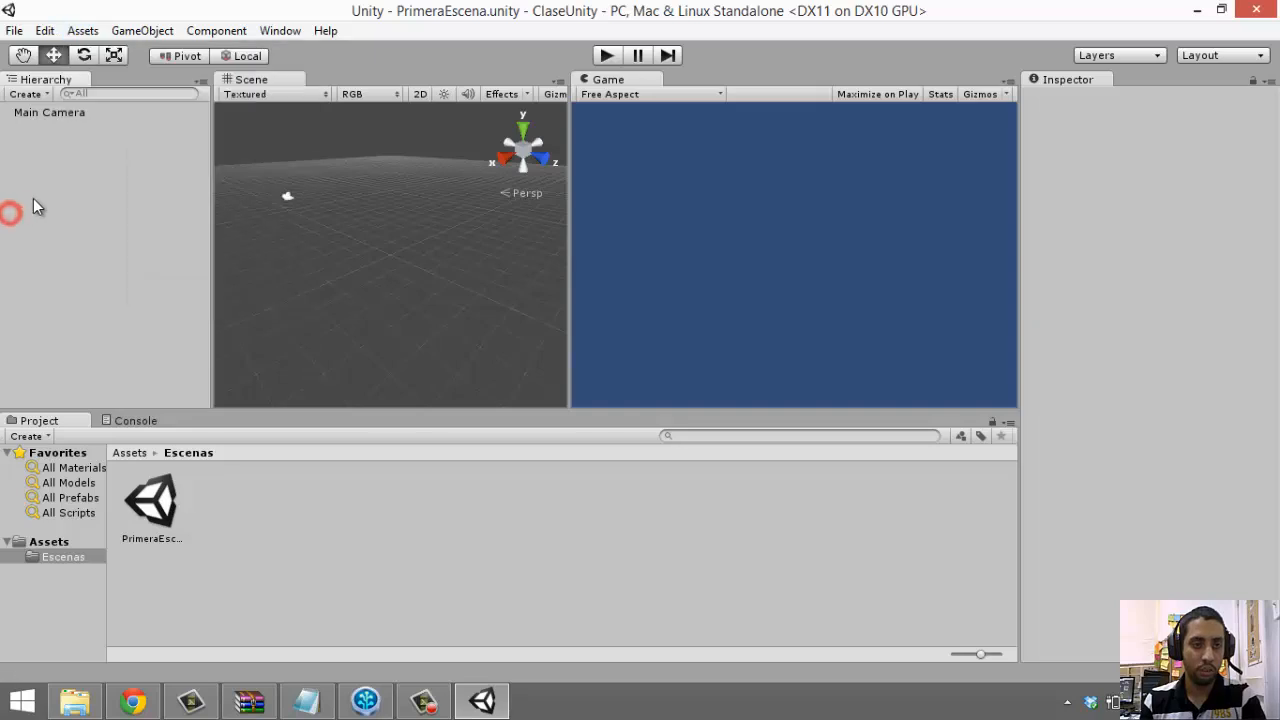
pyautogui.click(150, 30)
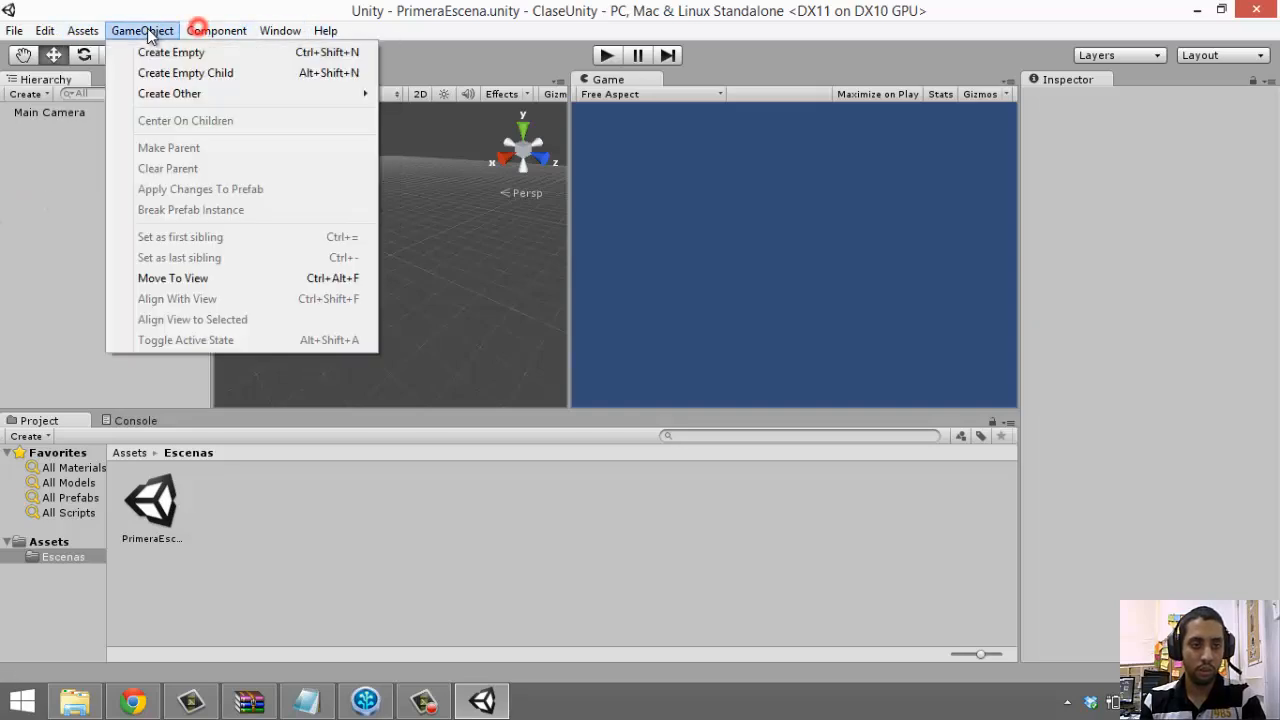
pyautogui.moveTo(183, 92)
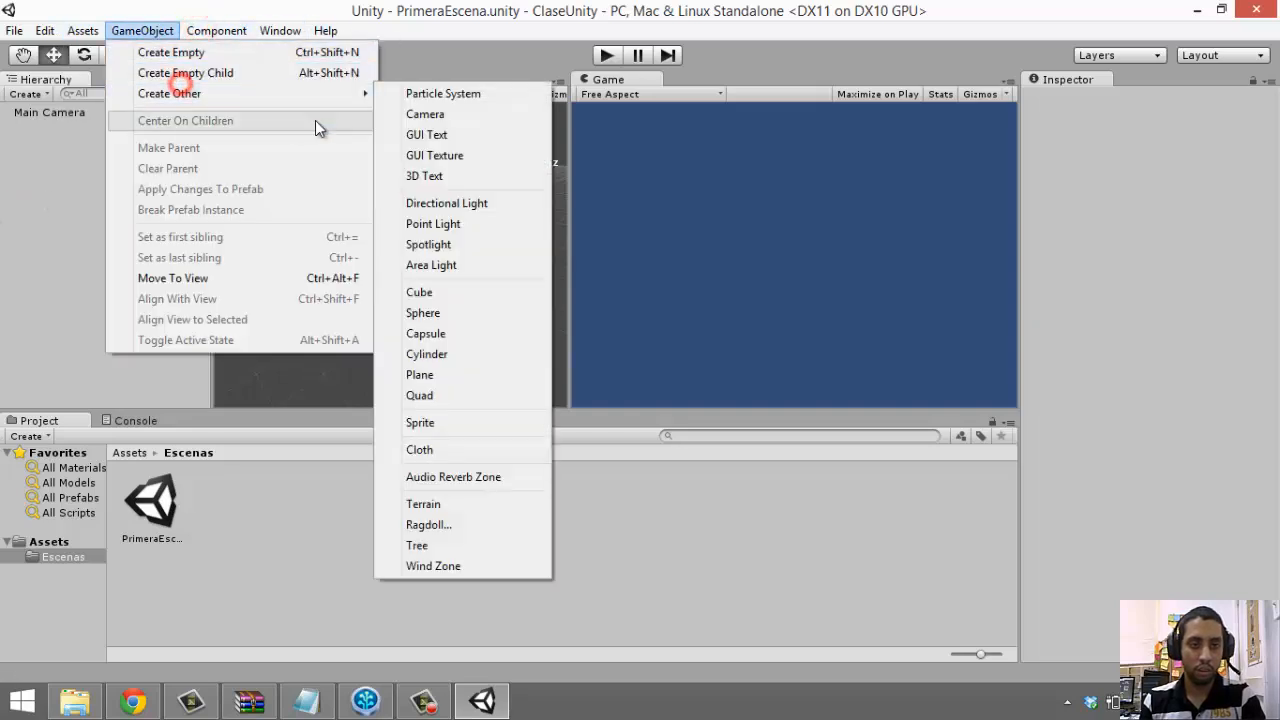
pyautogui.click(464, 311)
pyautogui.press('r')
pyautogui.moveTo(390, 254); pyautogui.dragTo(535, 45)
# Add a directional light to the scene and save it
pyautogui.click(216, 30)
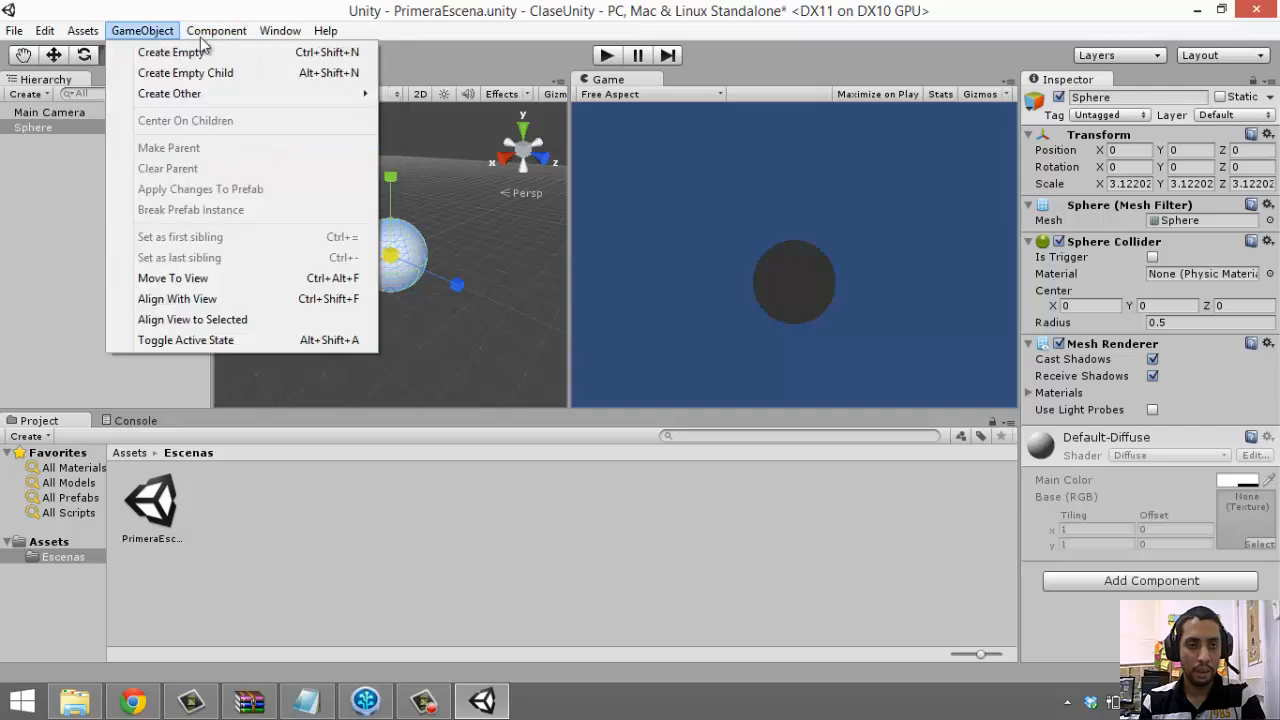
pyautogui.moveTo(180, 97)
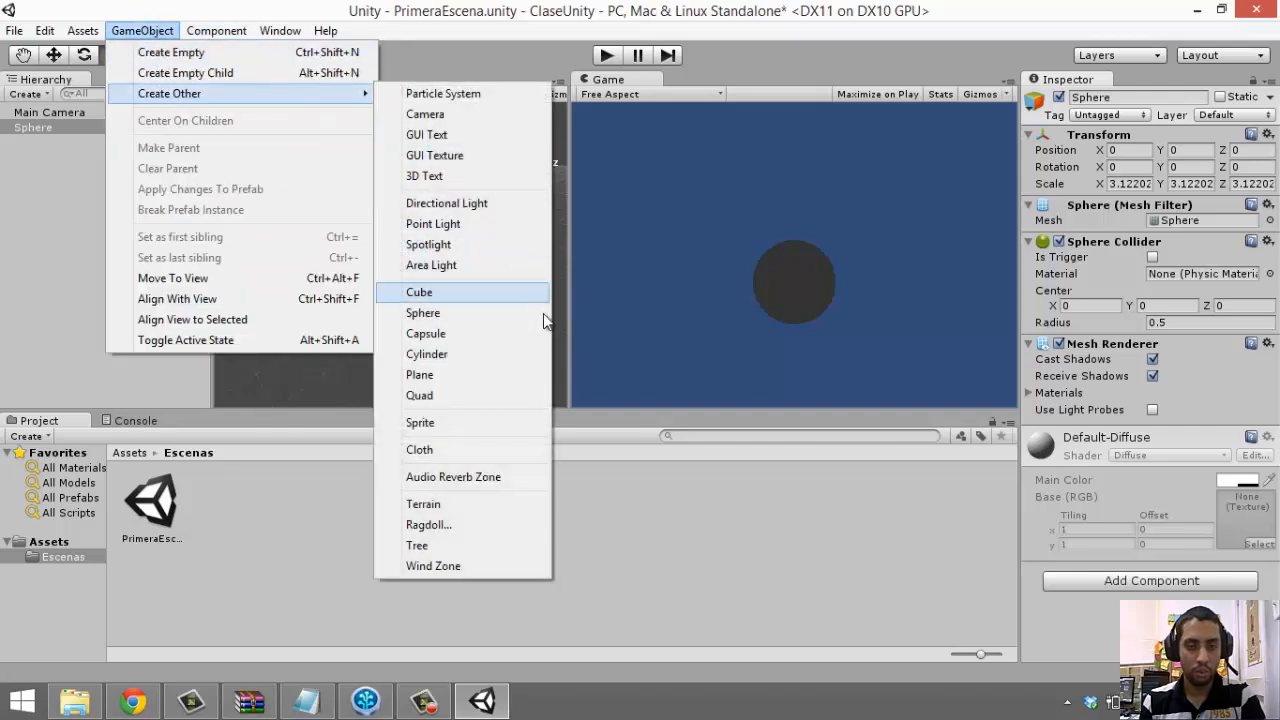
pyautogui.click(490, 206)
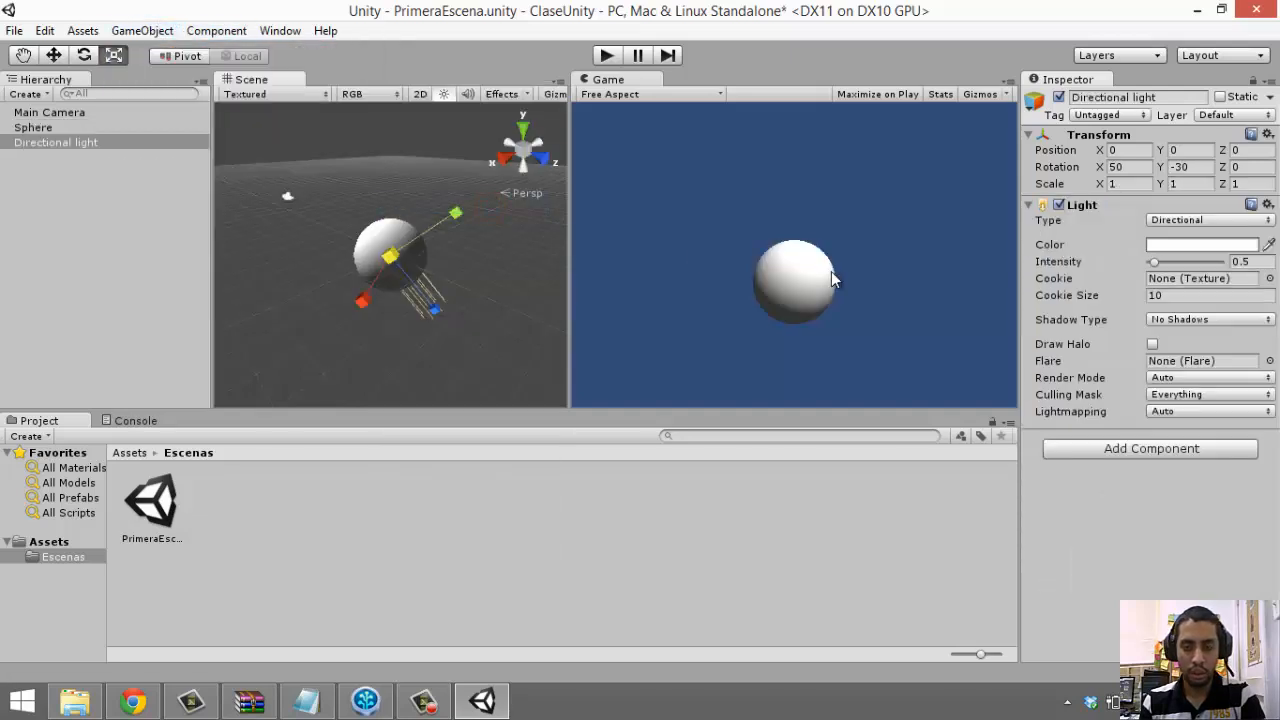
pyautogui.click(729, 196)
pyautogui.hotkey('ctrl', 's')
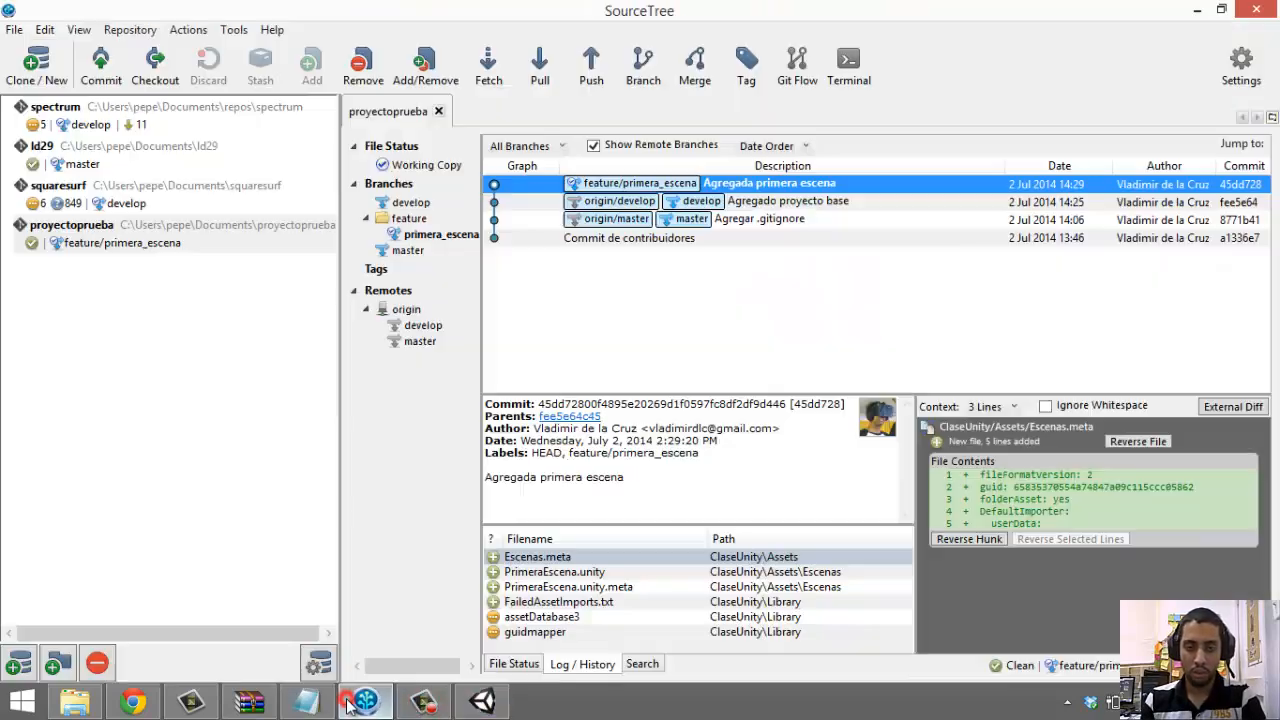
pyautogui.click(365, 702)
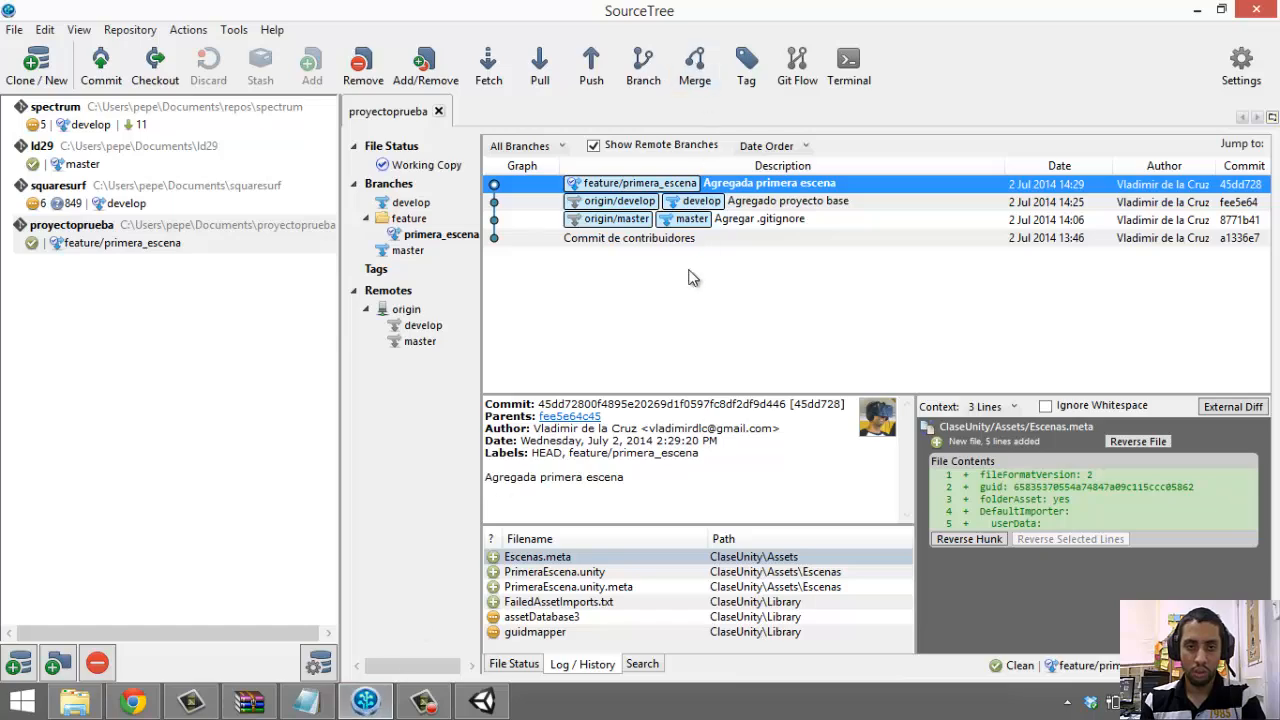
# Stage PrimeraEscena.unity and assetDatabase3 in a new commit
pyautogui.click(101, 65)
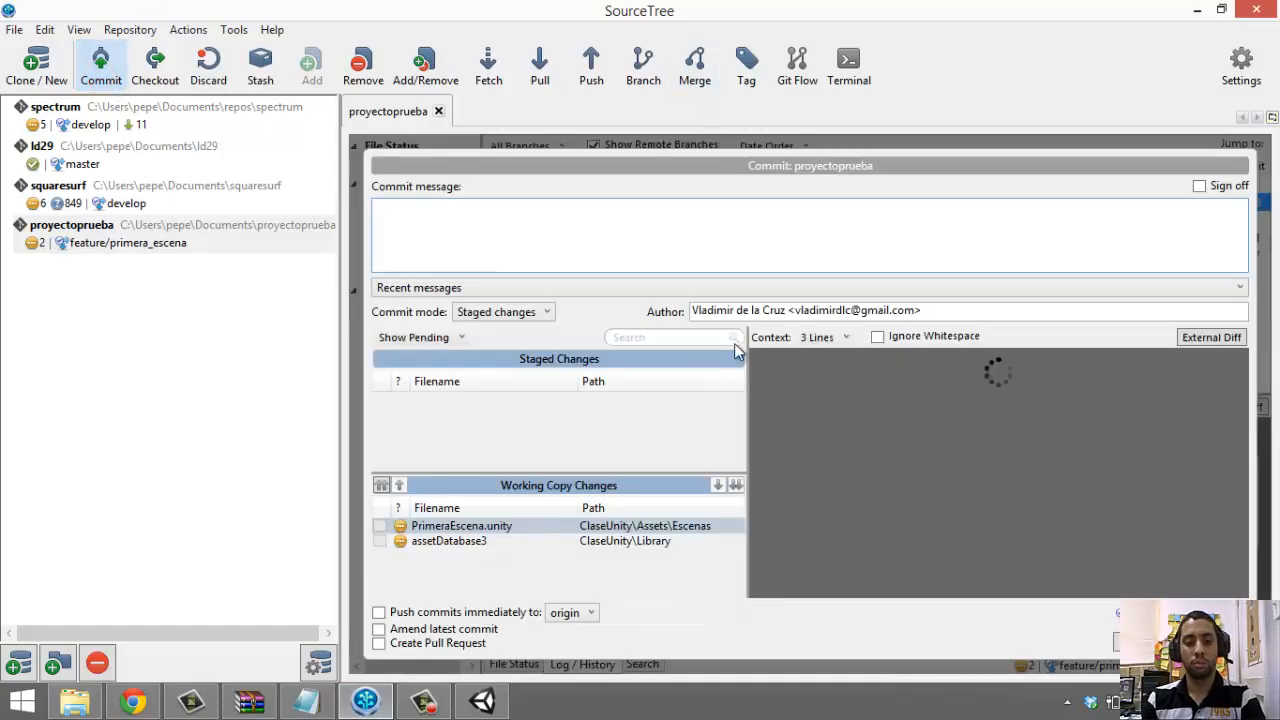
pyautogui.click(527, 541)
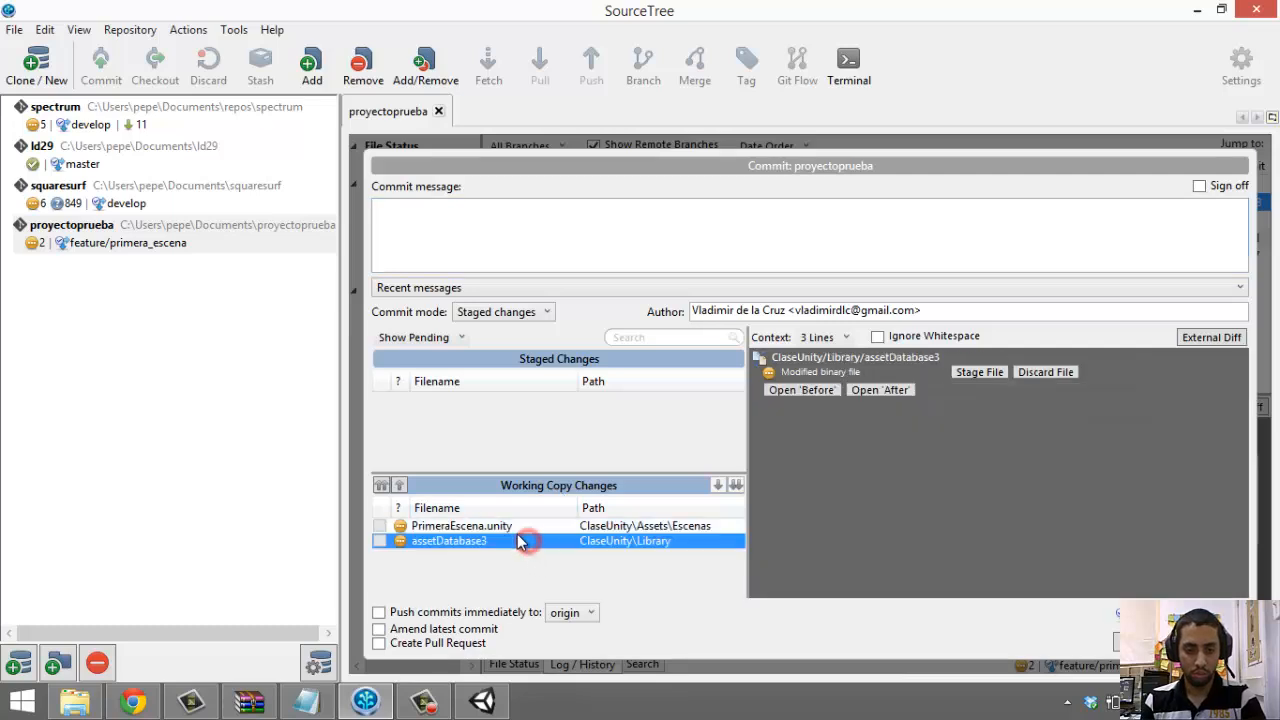
pyautogui.click(500, 526)
pyautogui.keyDown('shift'); pyautogui.click(488, 540); pyautogui.keyUp('shift')
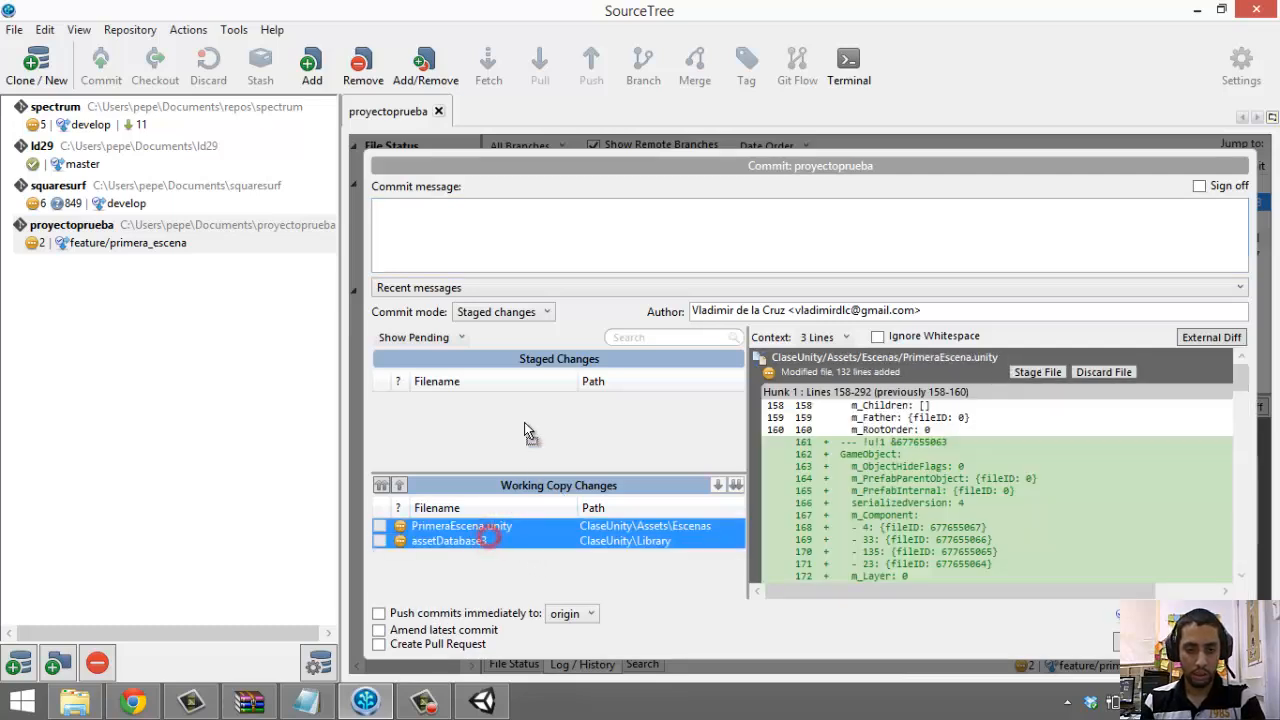
pyautogui.moveTo(528, 432); pyautogui.dragTo(524, 422)
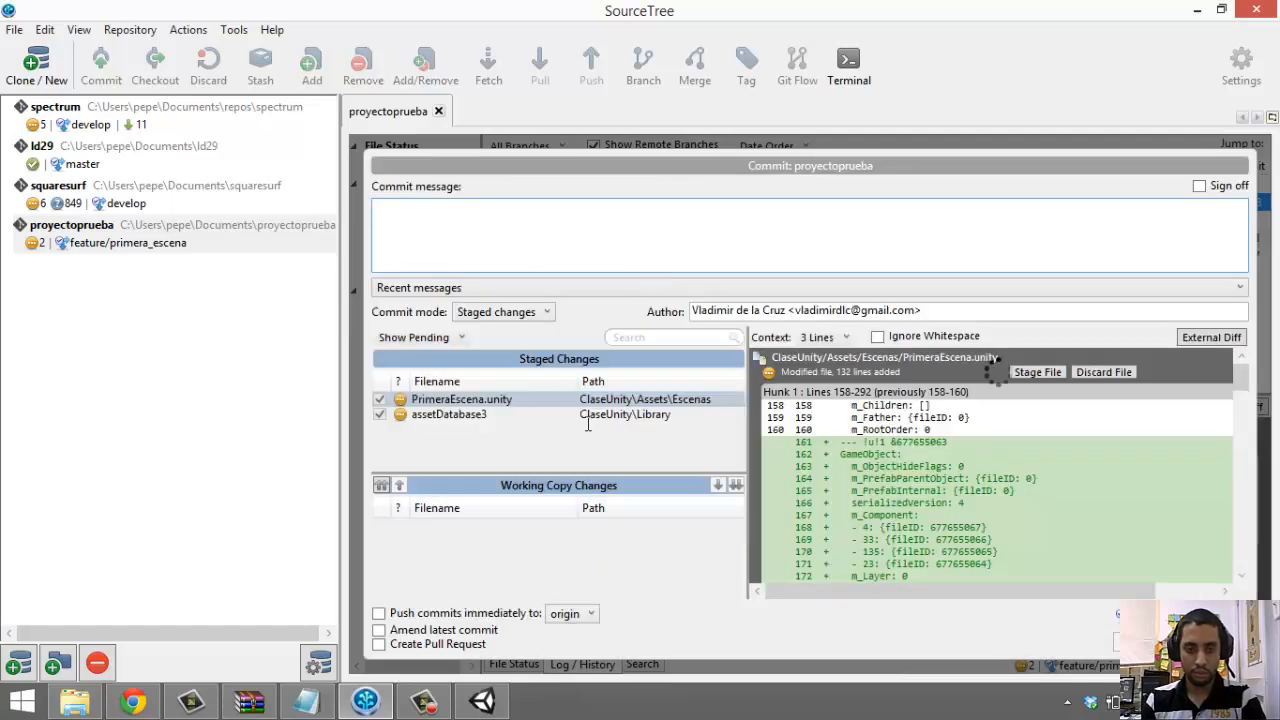
# Type the commit message 'Agregada esfera y luz direccional a primera escena'
pyautogui.click(621, 239)
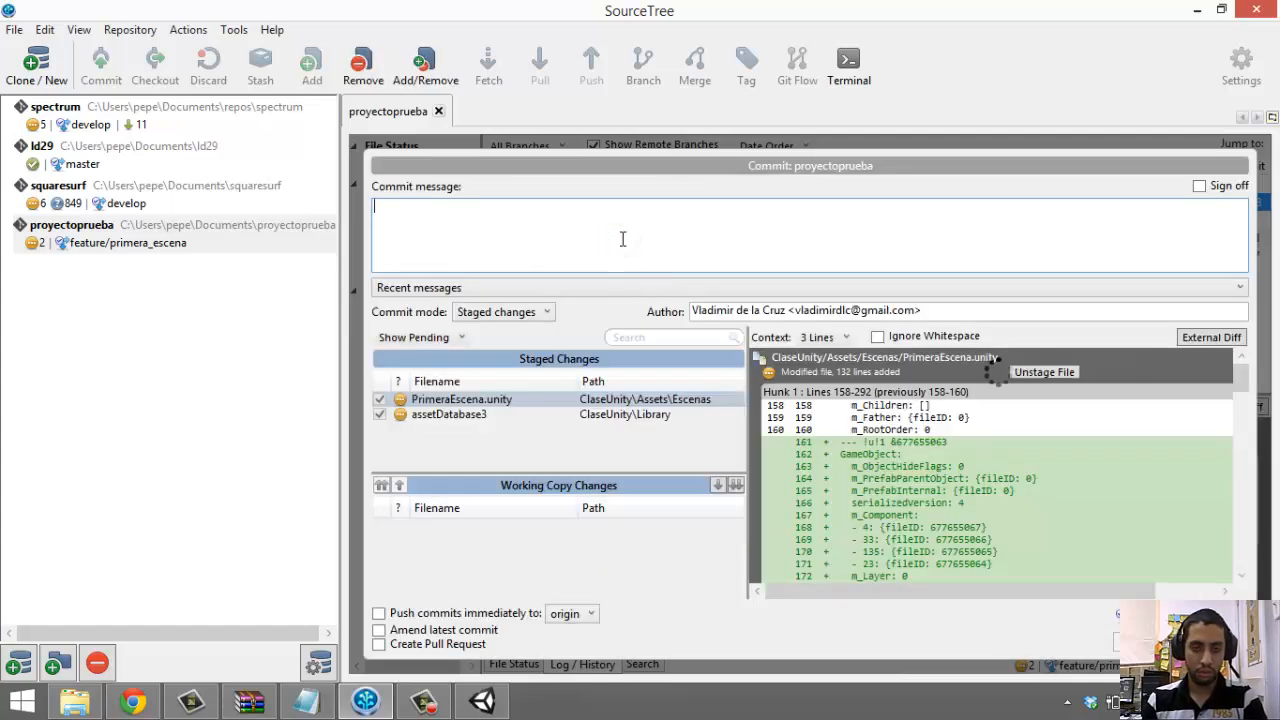
pyautogui.write('Agrega')
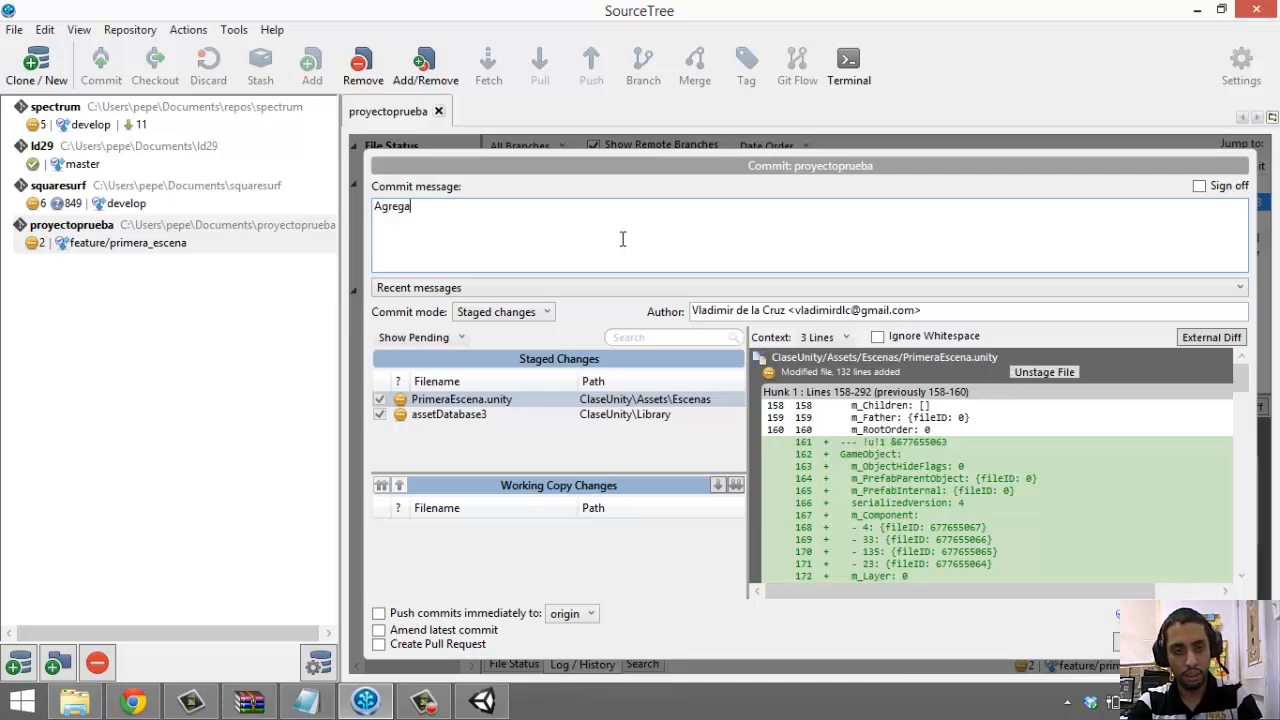
pyautogui.write('da')
pyautogui.press('BackSpace')
pyautogui.write('o')
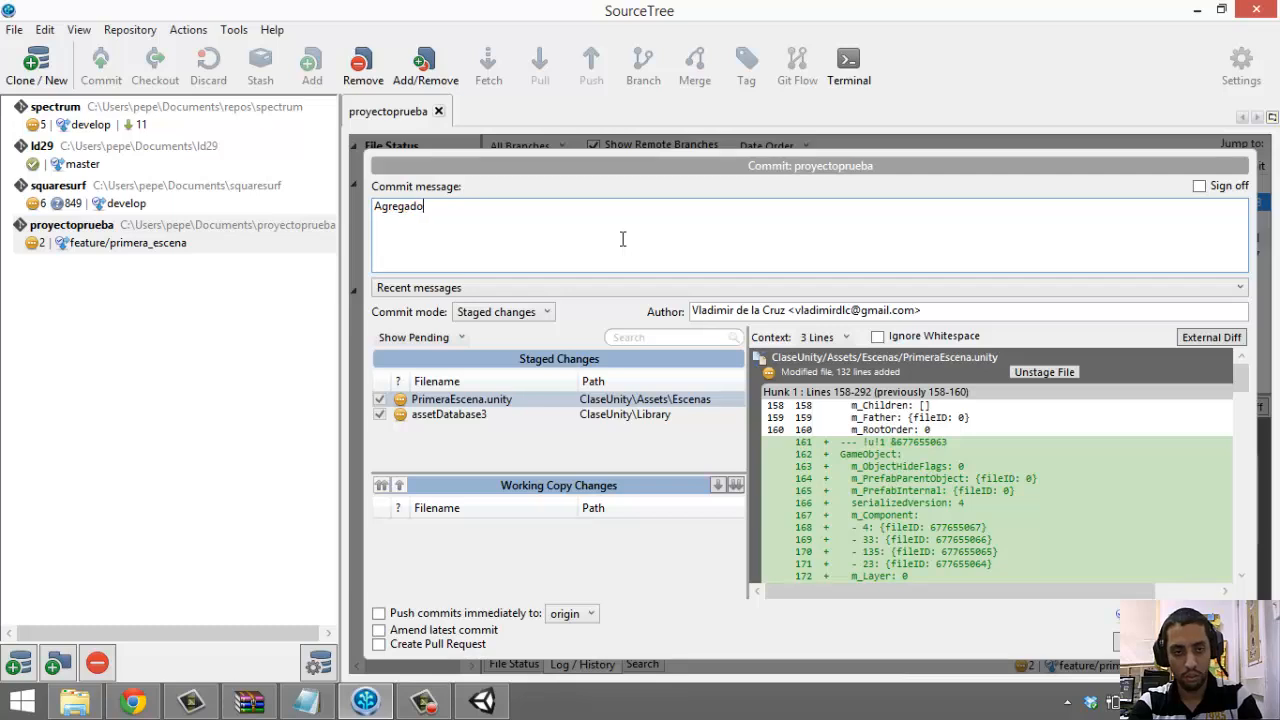
pyautogui.press('BackSpace')
pyautogui.write('a esfe')
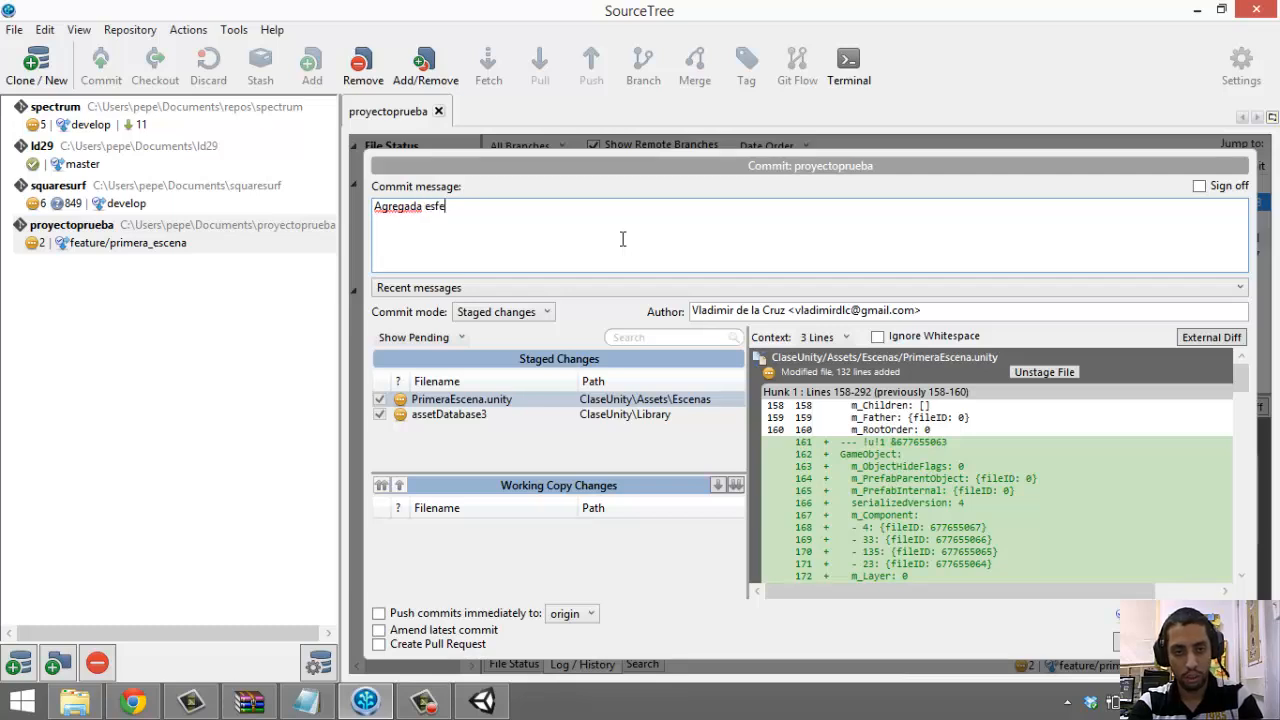
pyautogui.write('ra y luz')
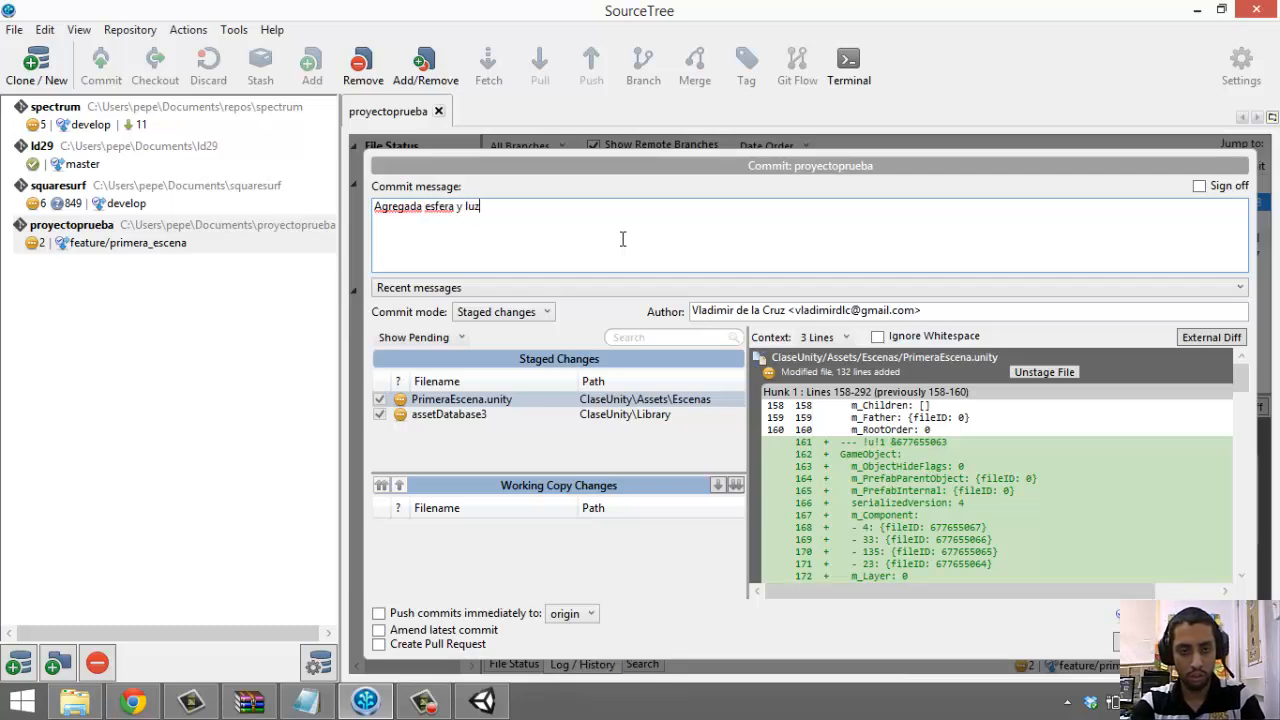
pyautogui.write(' dira')
pyautogui.write('ccional ')
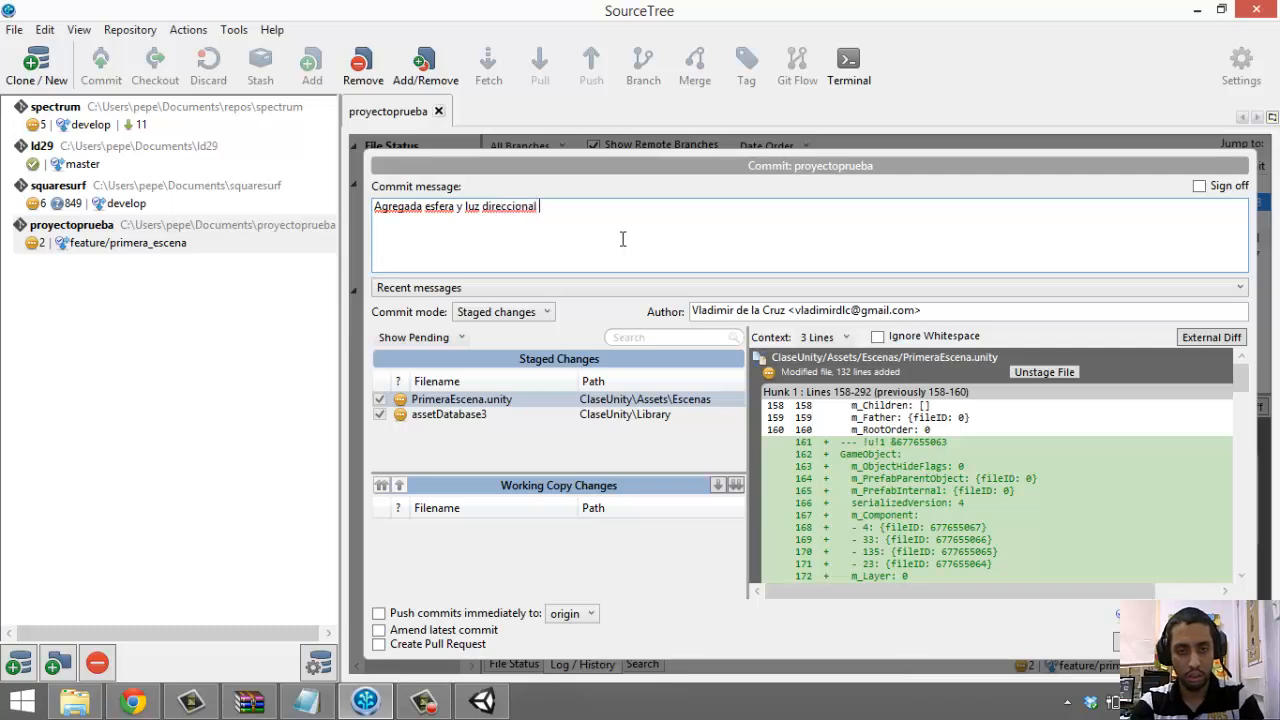
pyautogui.write('a primera escena')
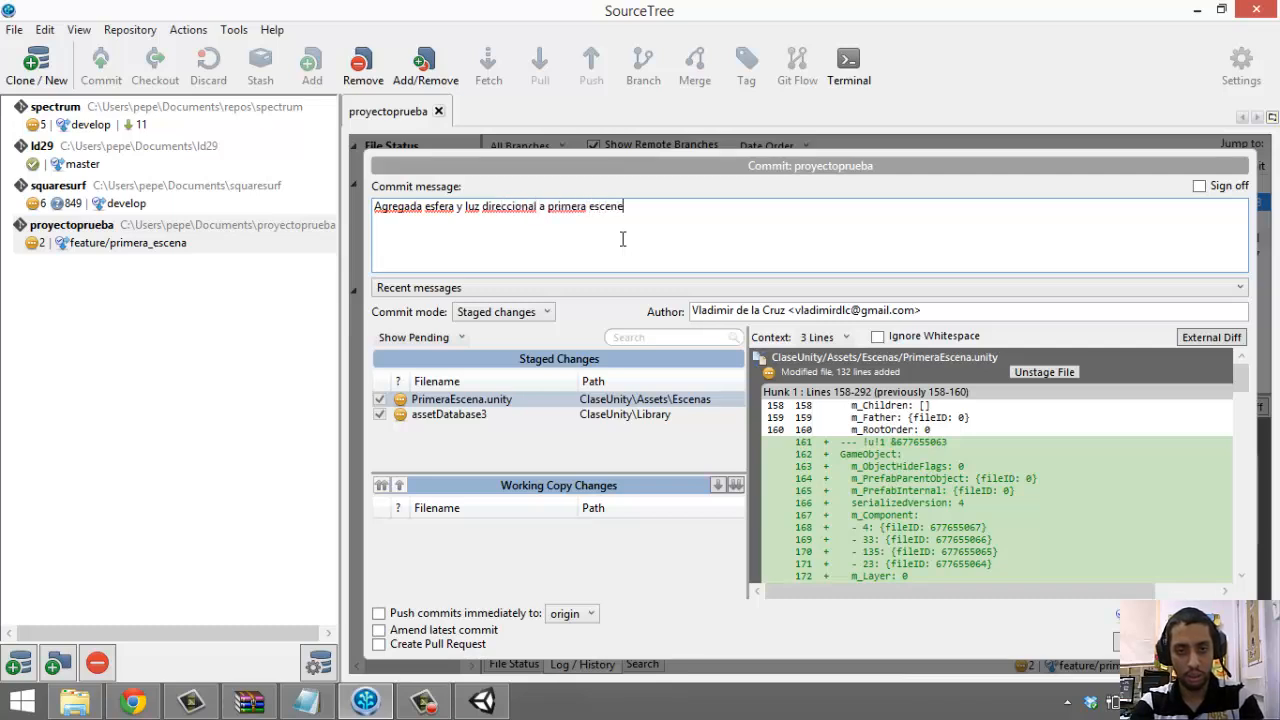
# Commit the staged sphere-and-light changes to feature/primera_escena and view the new commit
pyautogui.click(1150, 642)
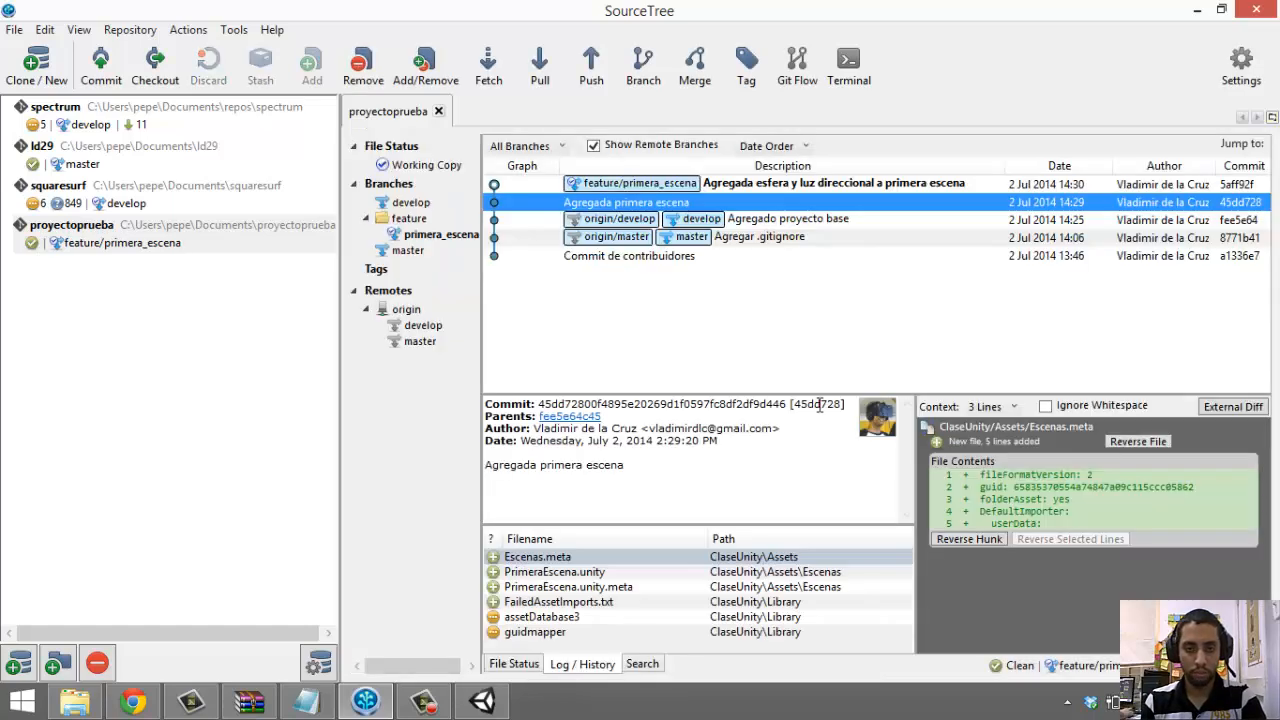
pyautogui.click(482, 701)
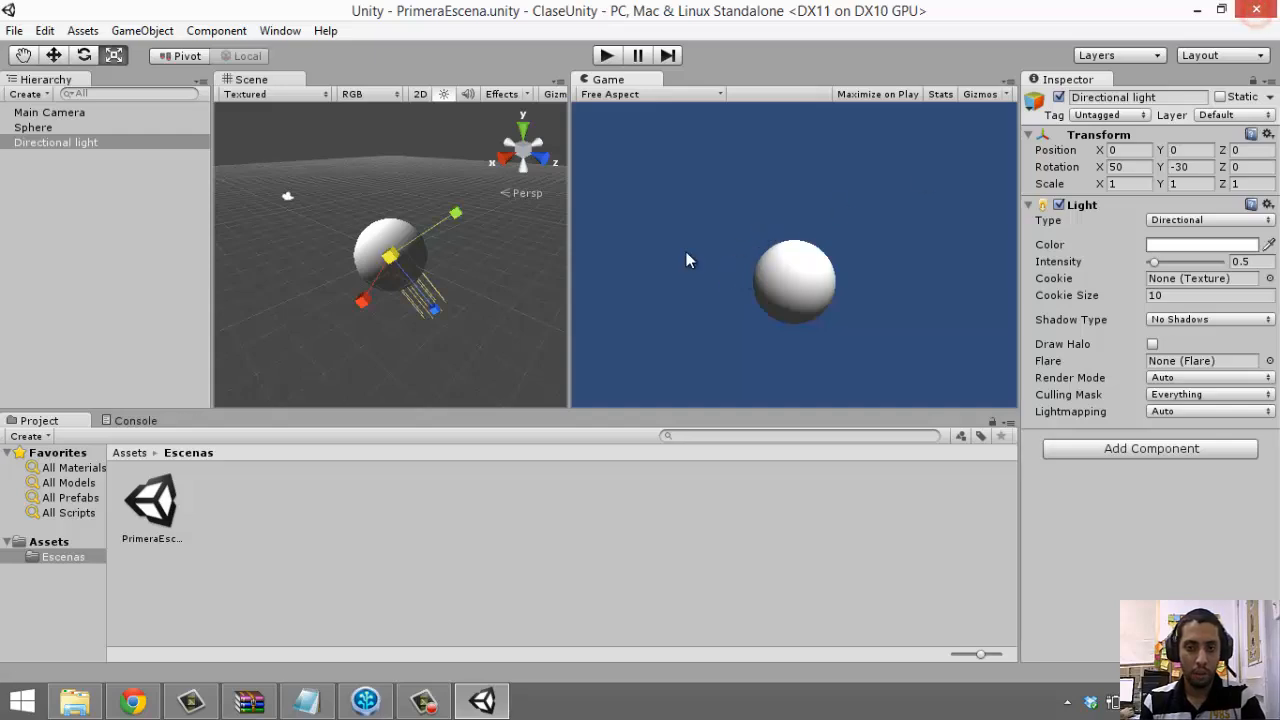
pyautogui.hotkey('alt', 'Tab')
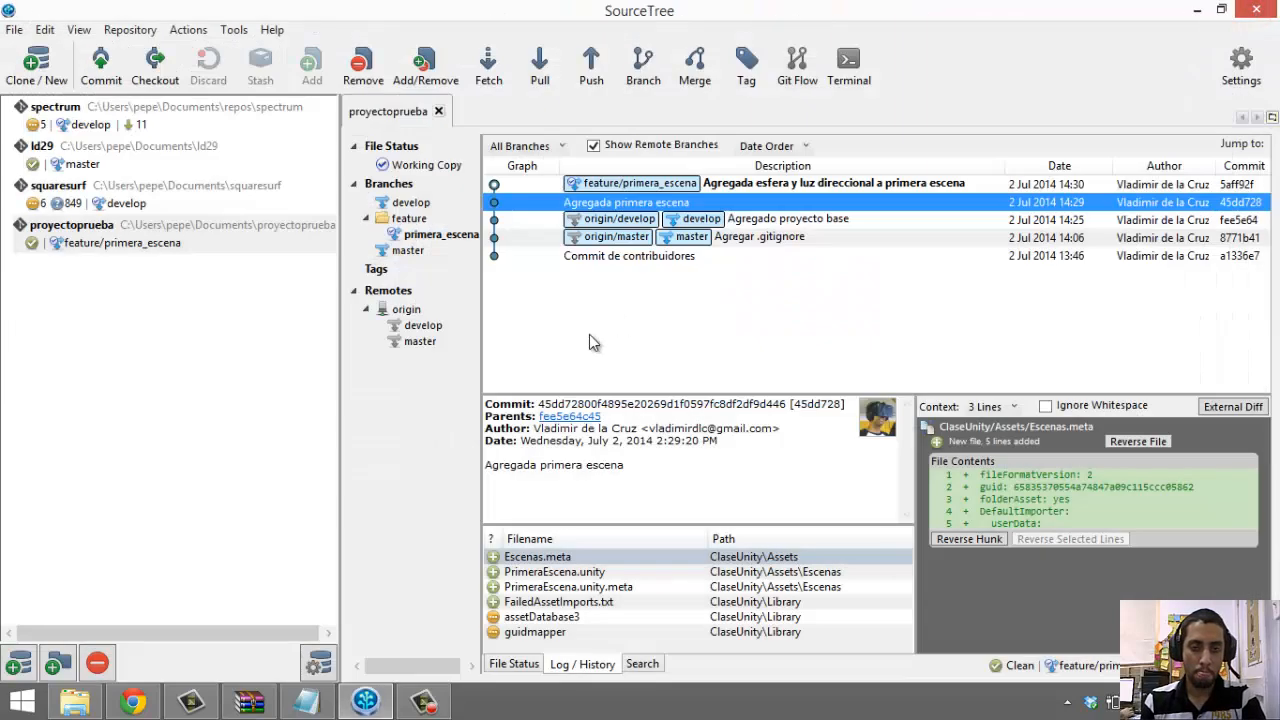
pyautogui.click(573, 186)
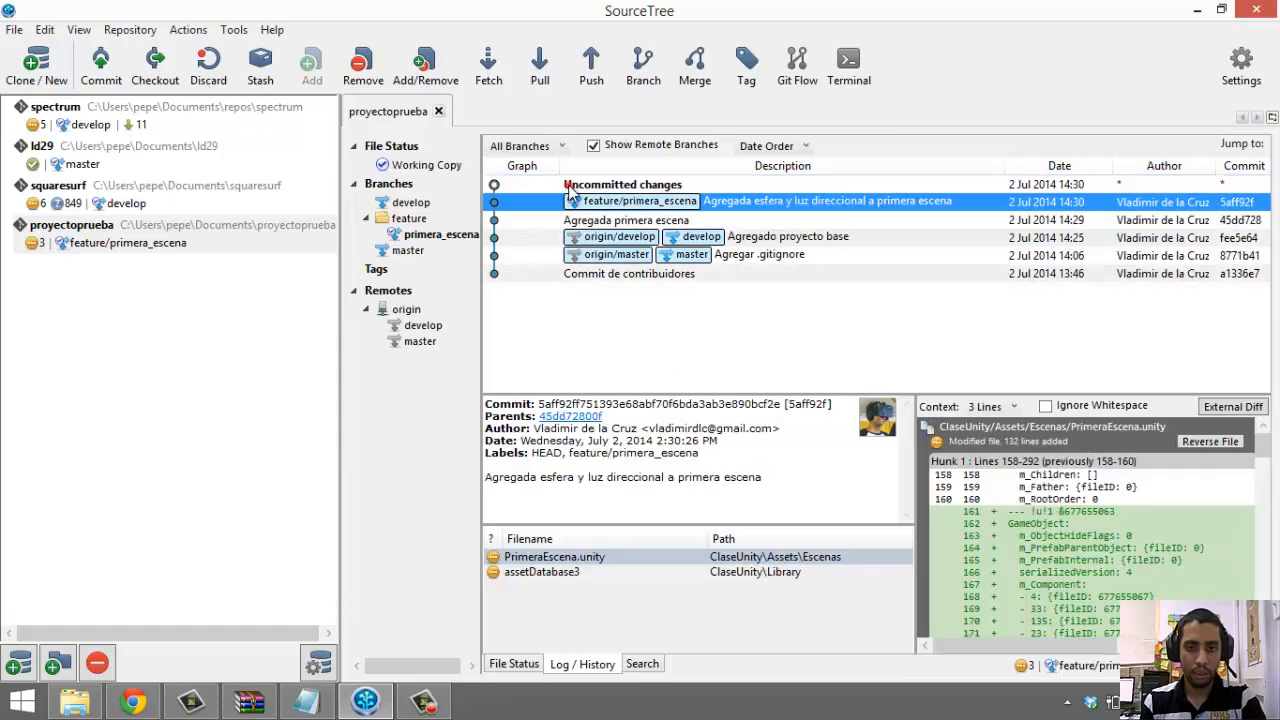
# Inspect the diffs of expandedItems, CurrentLayout.dwlt and guidmapper among the uncommitted changes
pyautogui.click(570, 186)
pyautogui.click(632, 612)
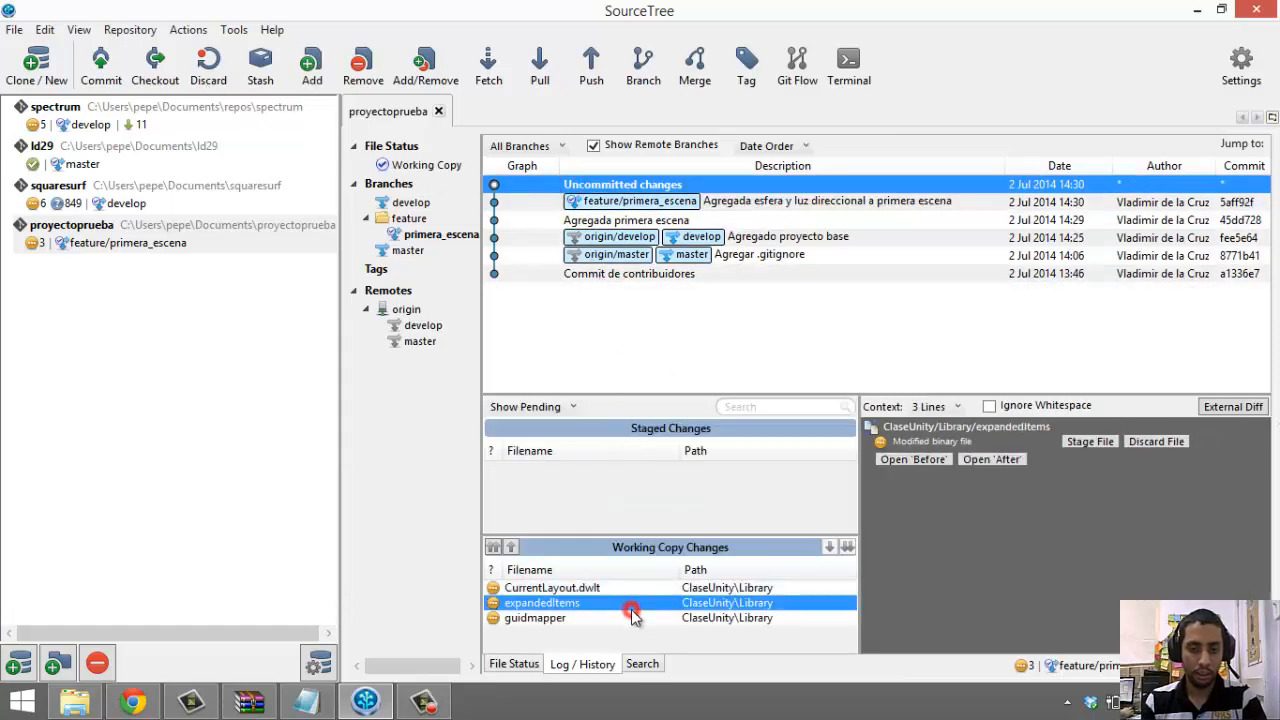
pyautogui.click(575, 588)
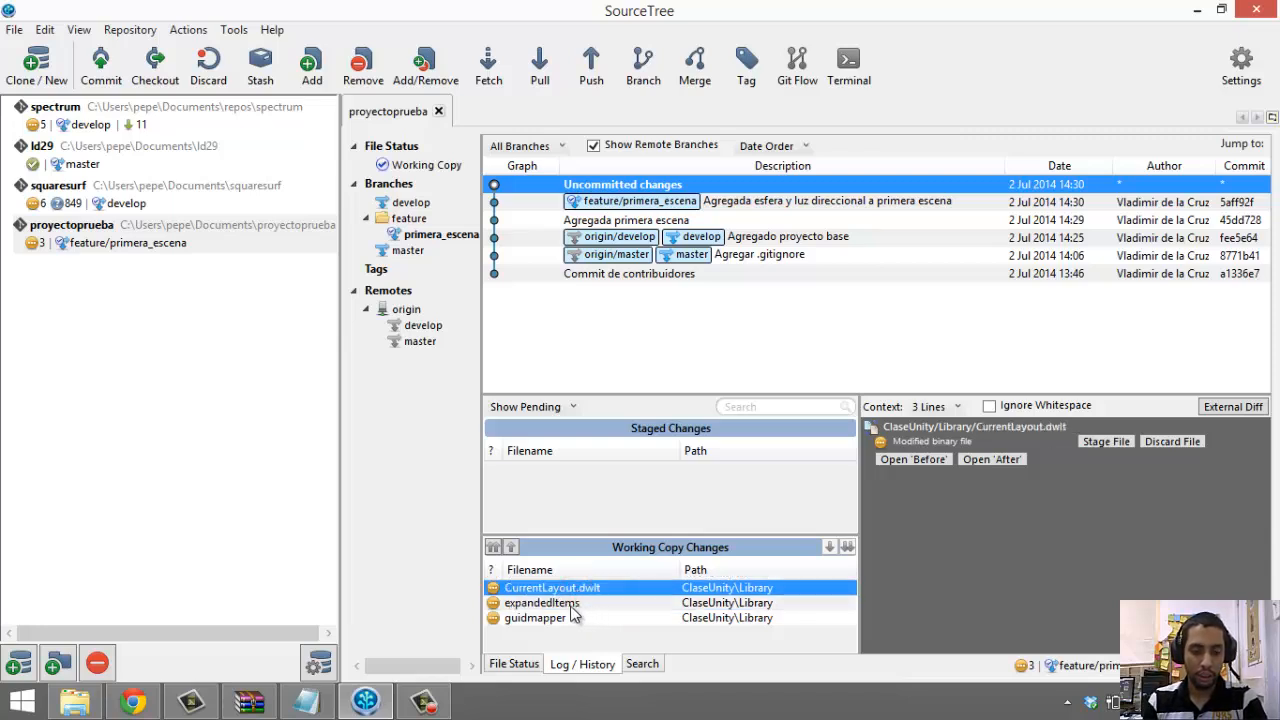
pyautogui.click(568, 622)
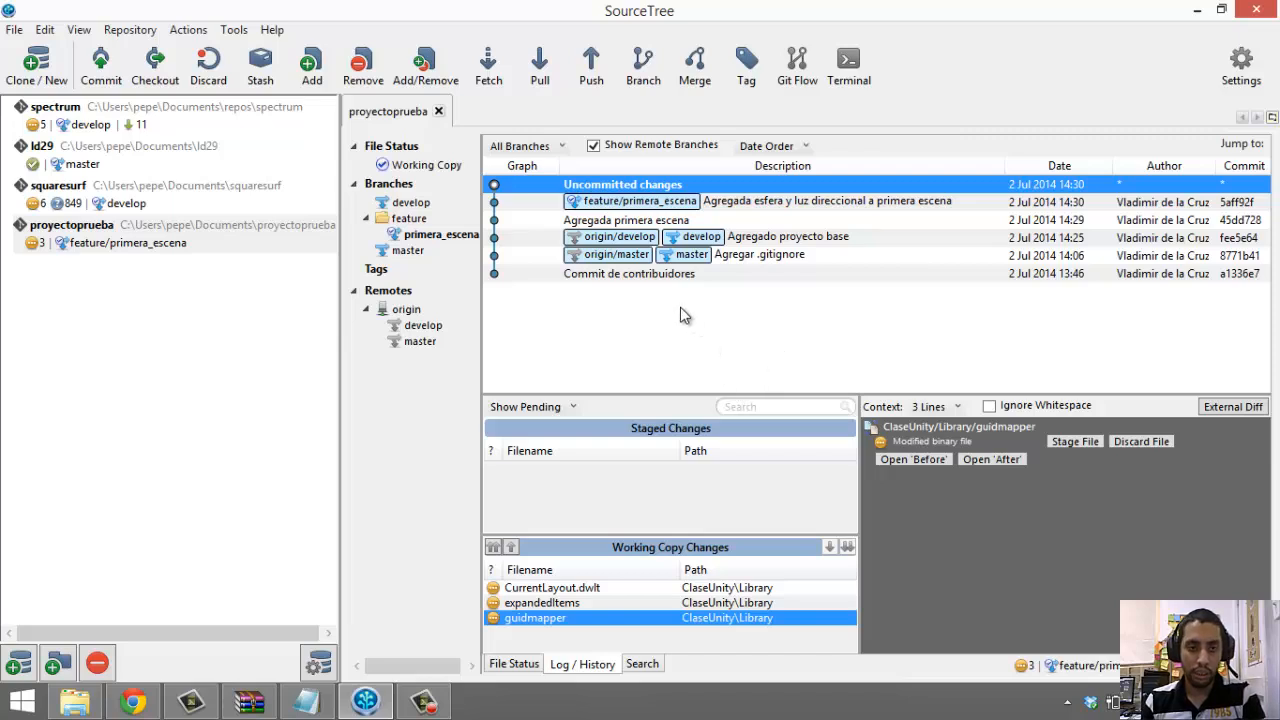
# Stage the expandedItems and guidmapper Library files in a new commit
pyautogui.click(103, 76)
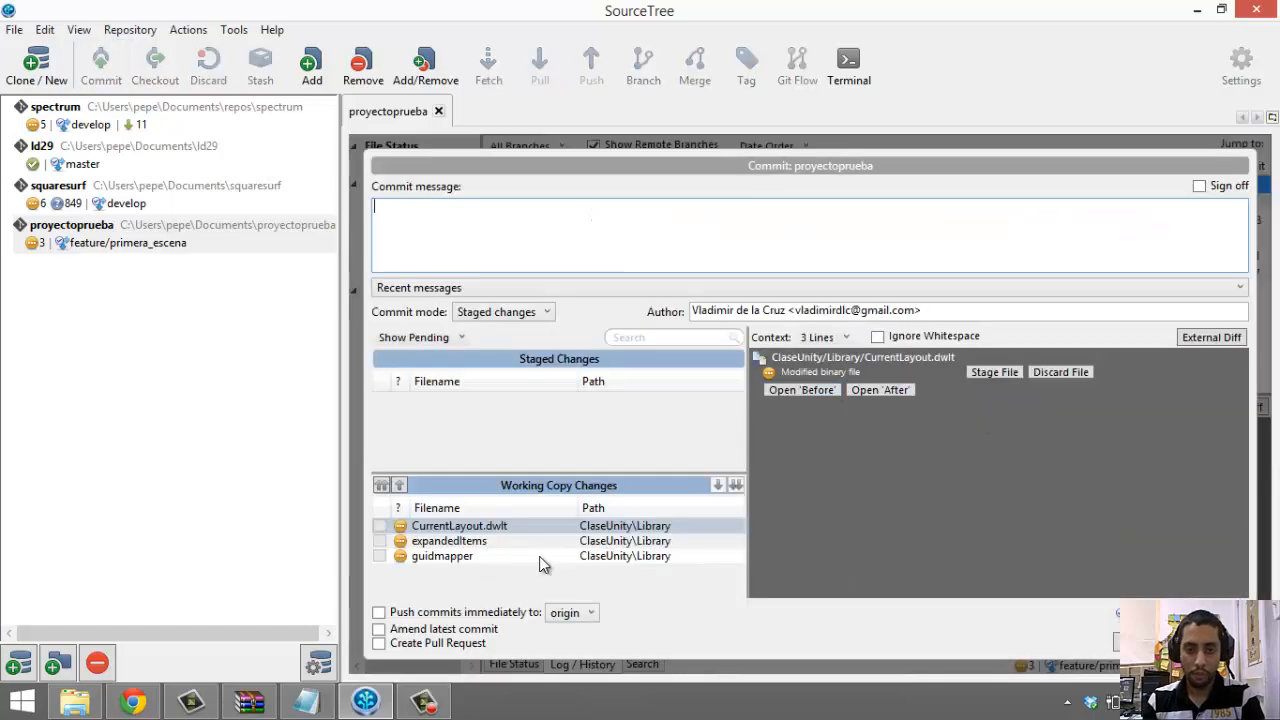
pyautogui.click(538, 575)
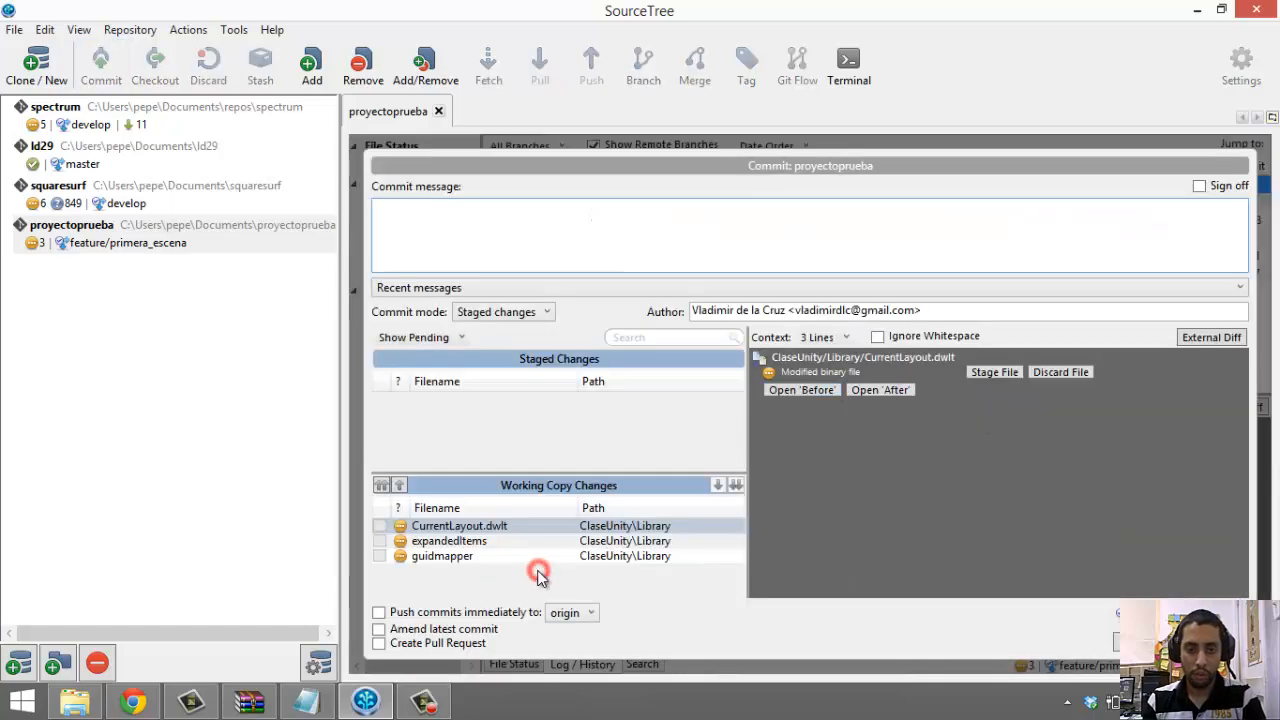
pyautogui.click(523, 555)
pyautogui.keyDown('shift'); pyautogui.click(480, 540); pyautogui.keyUp('shift')
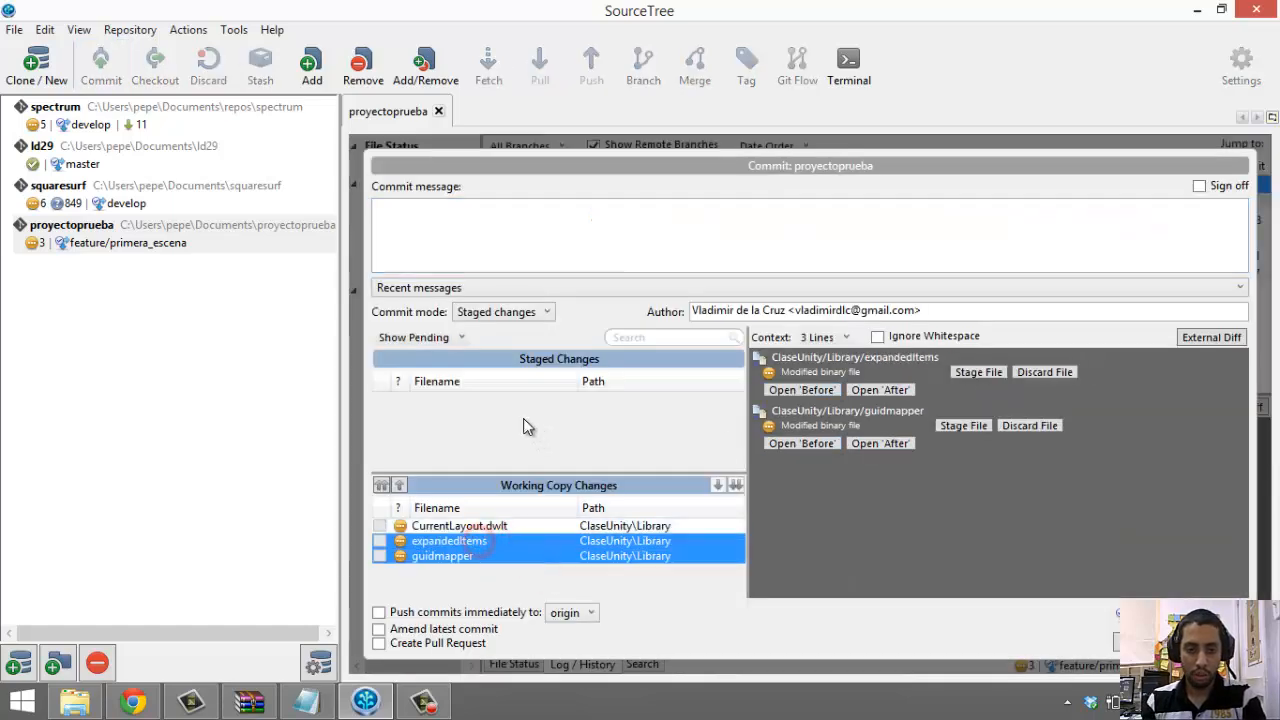
pyautogui.moveTo(523, 420); pyautogui.dragTo(523, 425)
pyautogui.click(503, 529)
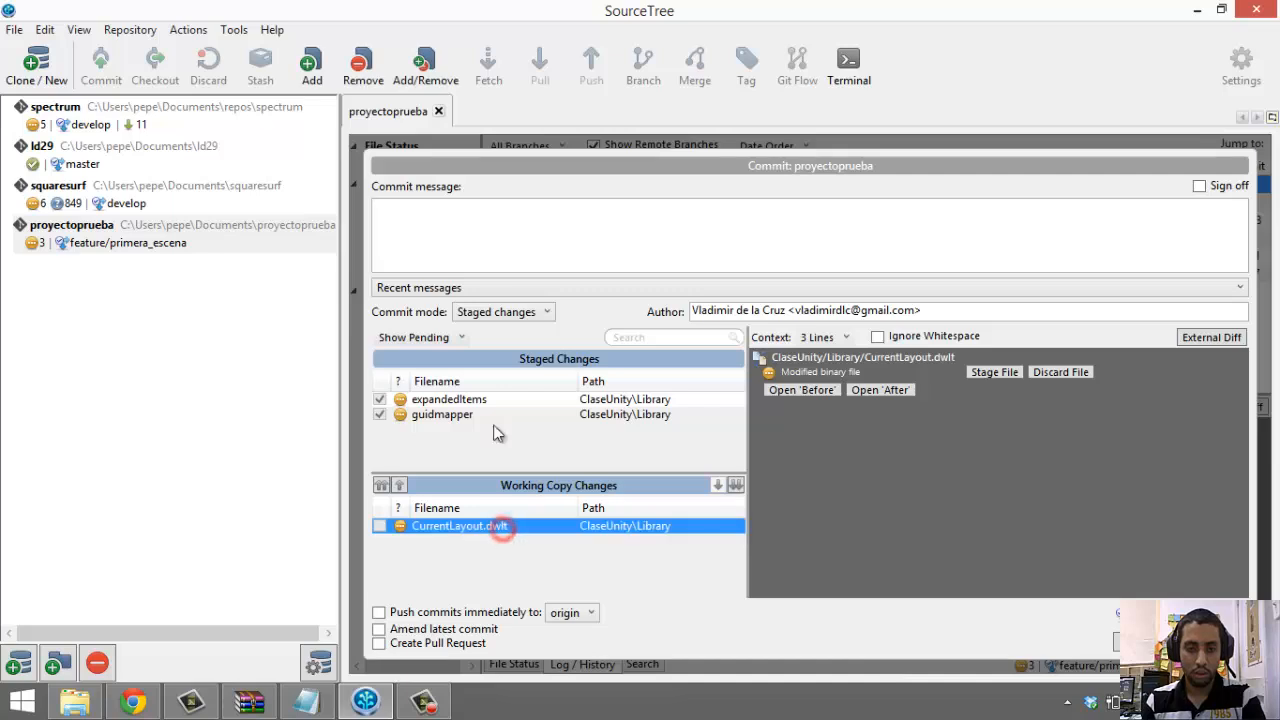
# Add CurrentLayout.dwlt and commit all three as 'Agregados archivos de unity'
pyautogui.click(480, 252)
pyautogui.write('A')
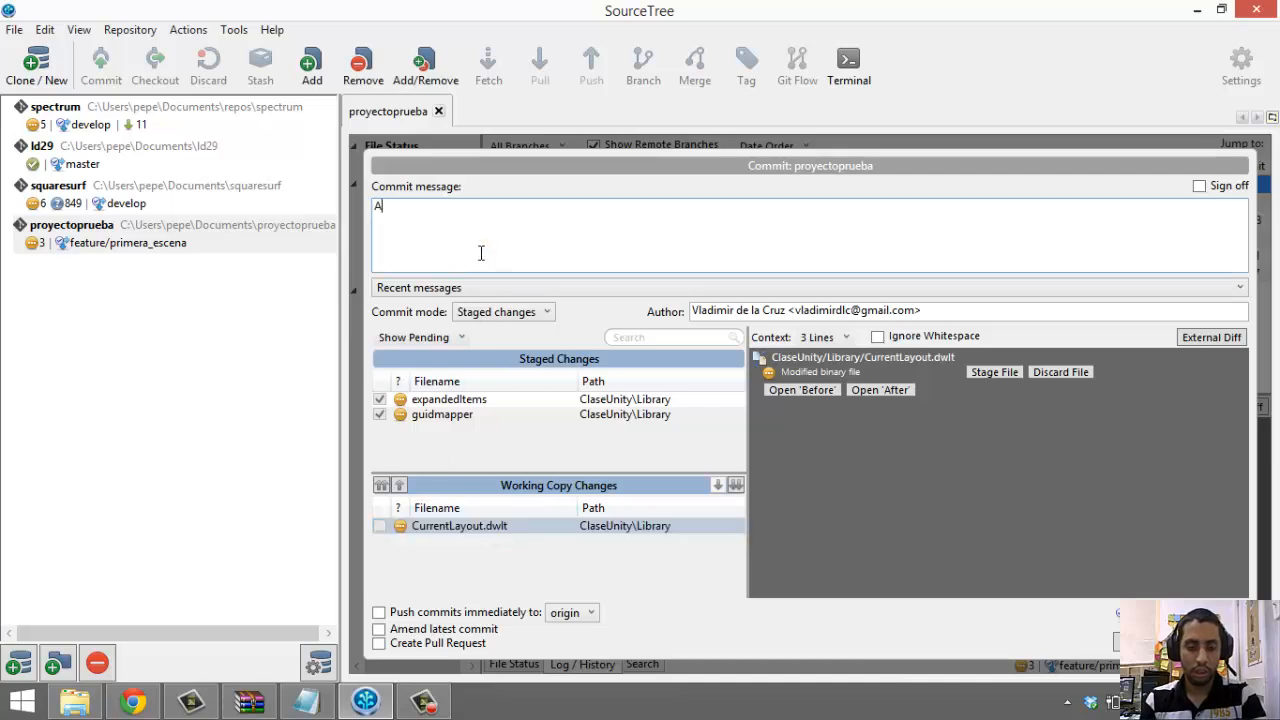
pyautogui.write('gregados ')
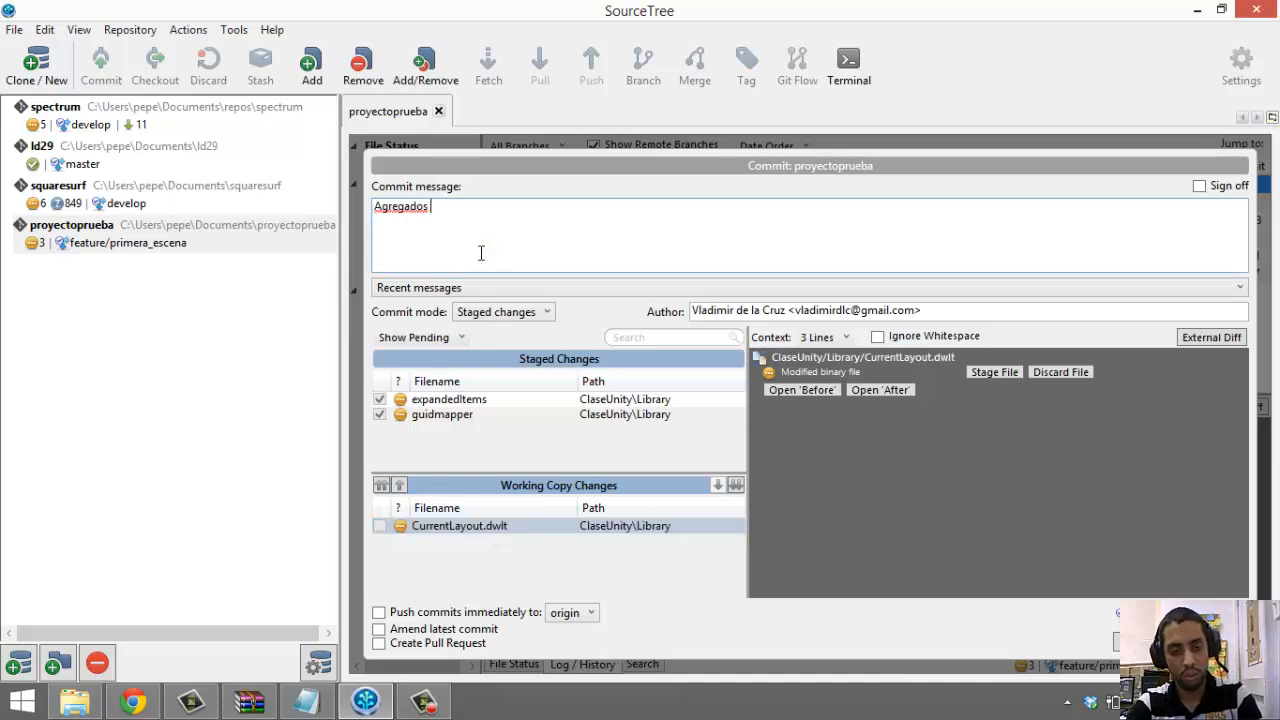
pyautogui.write('archivos de unity')
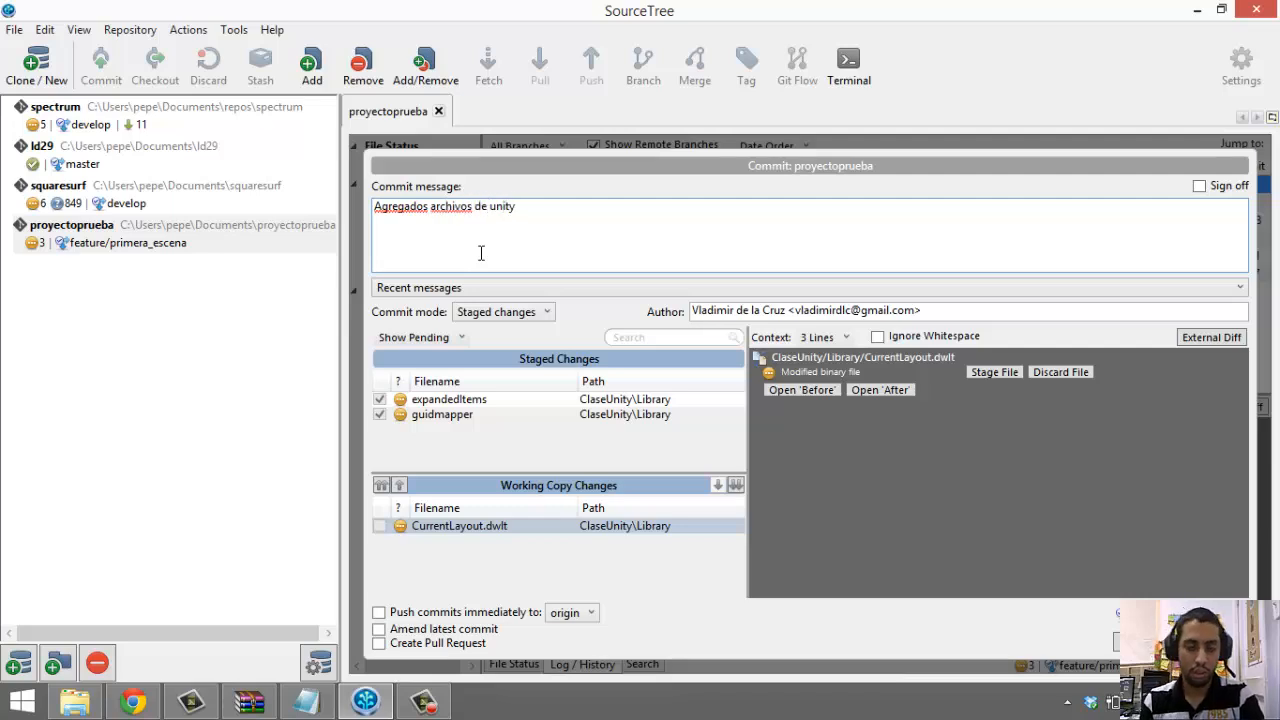
pyautogui.click(448, 451)
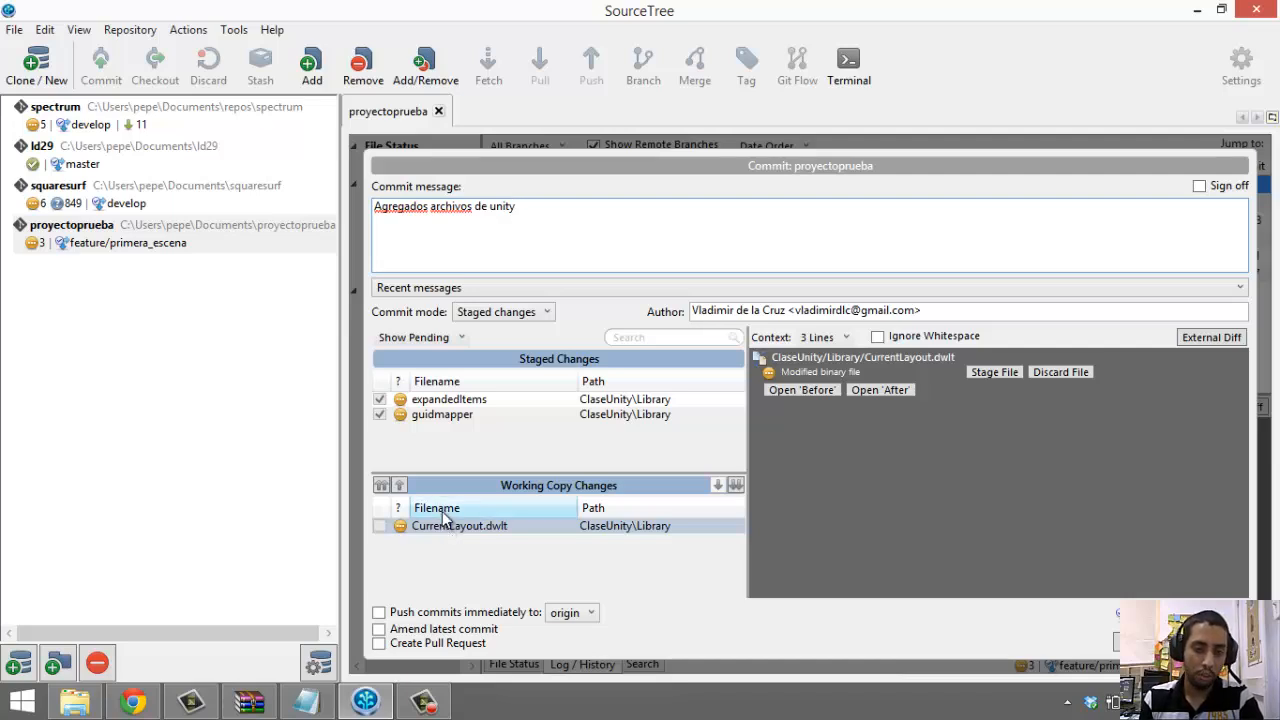
pyautogui.click(446, 528)
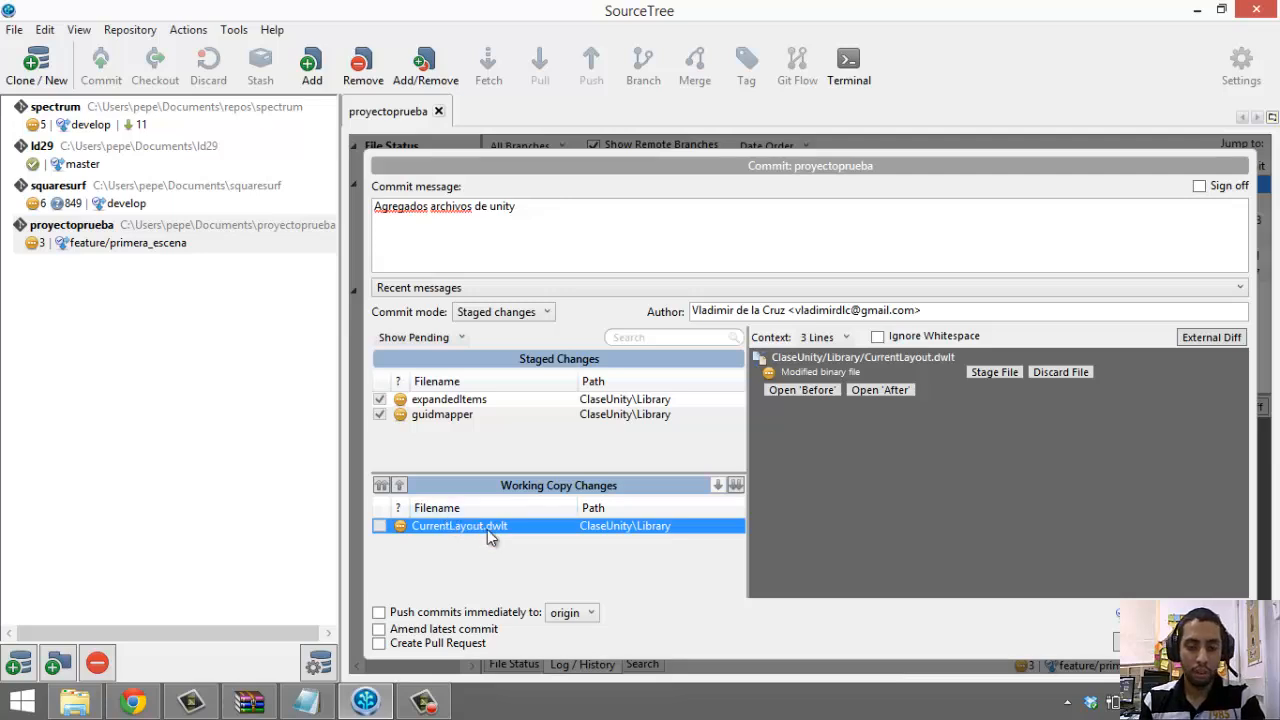
pyautogui.press('Escape')
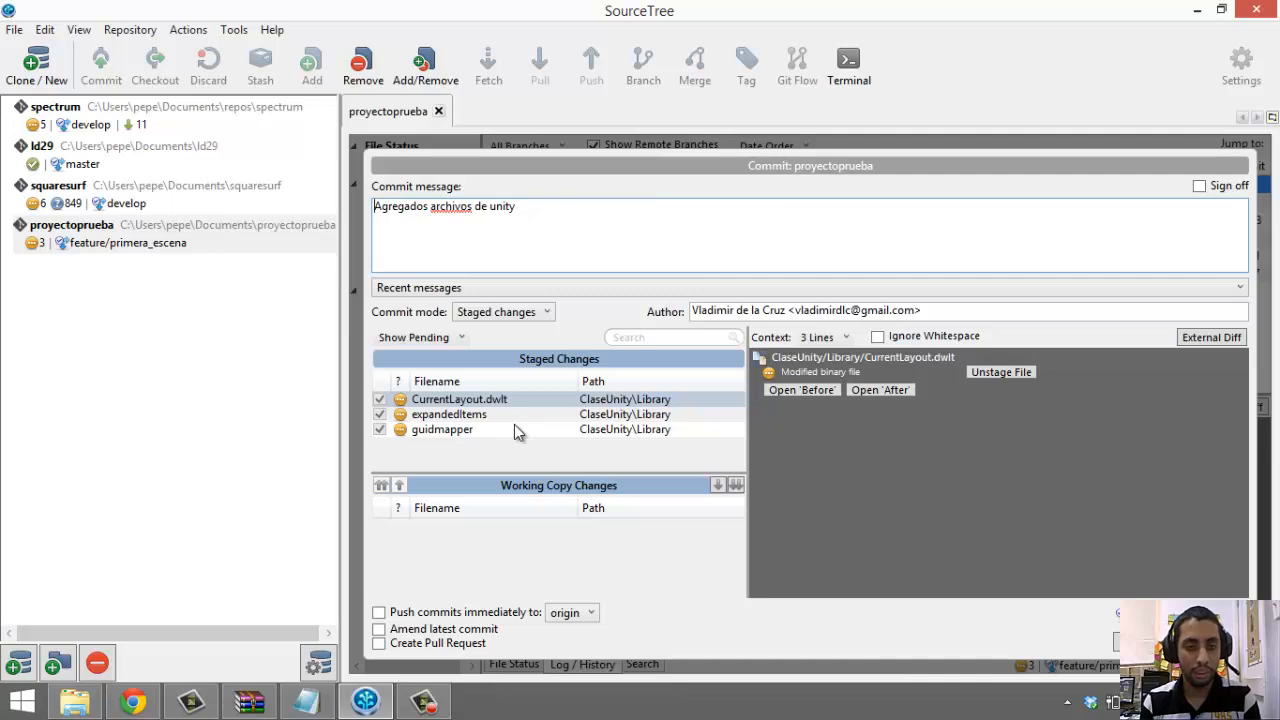
pyautogui.click(620, 244)
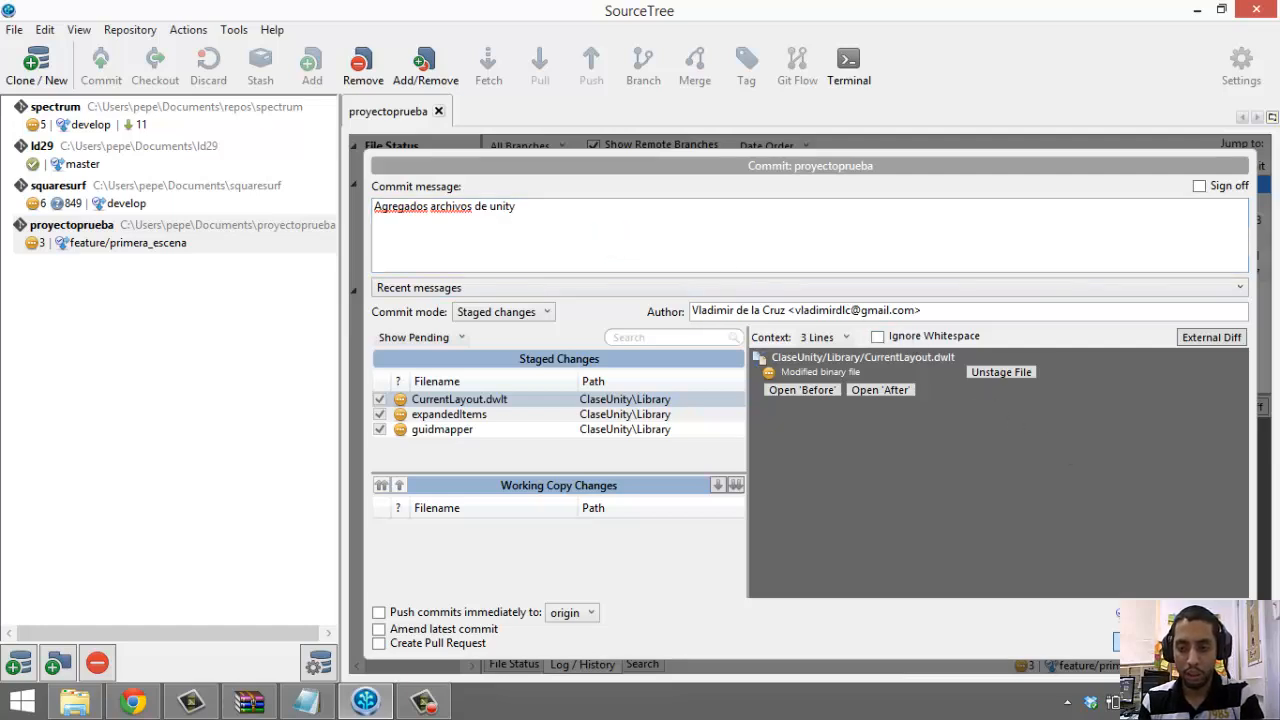
pyautogui.click(1118, 641)
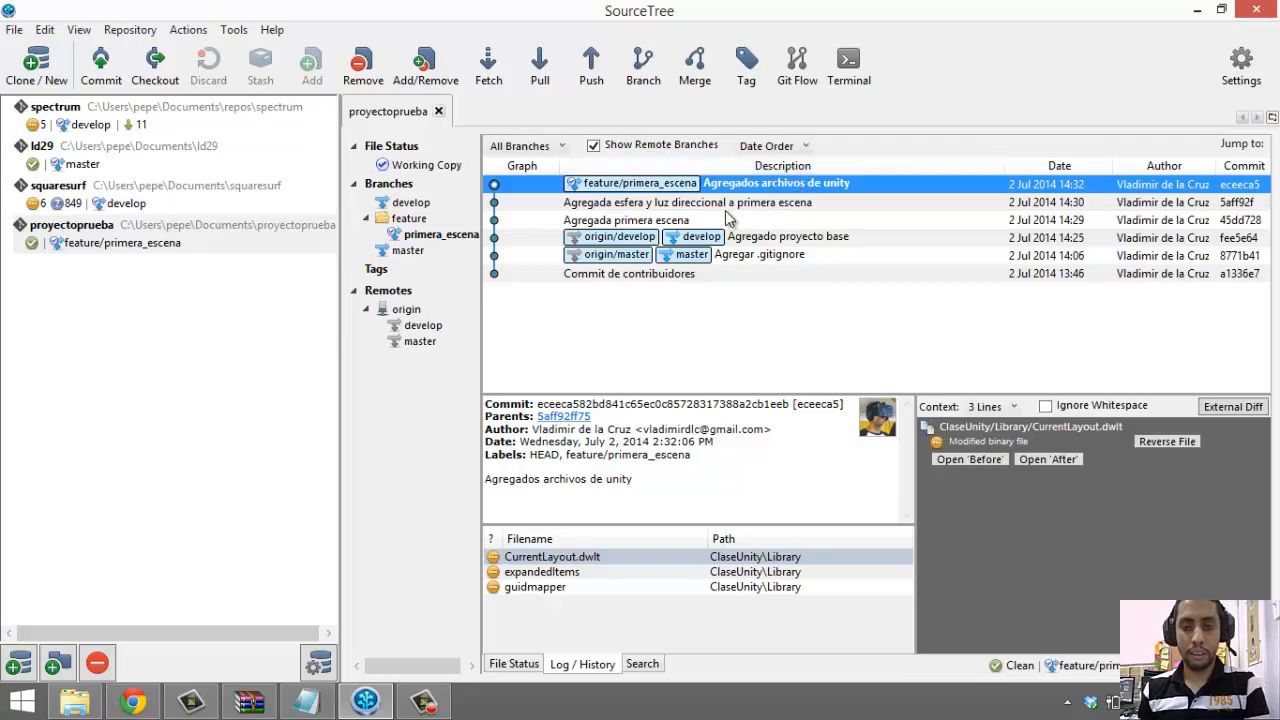
# Check out develop, then fetch and pull from origin, confirming it is already up to date
pyautogui.doubleClick(414, 202)
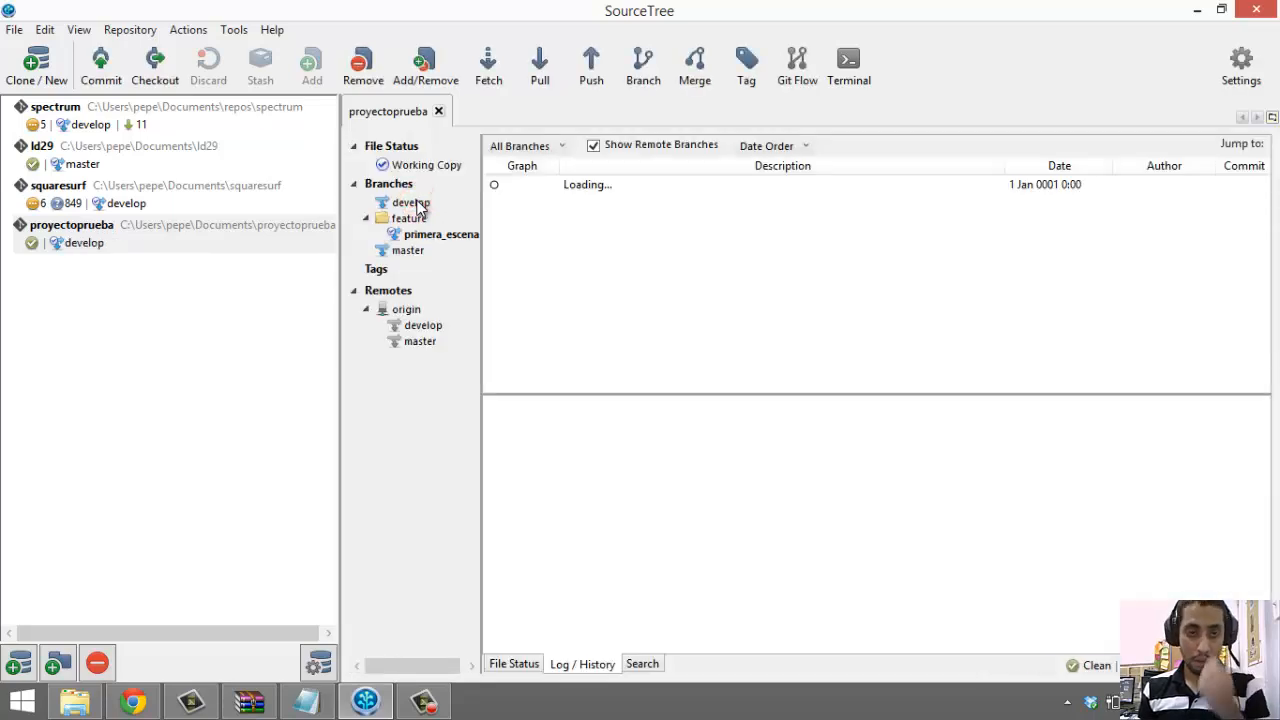
pyautogui.click(488, 70)
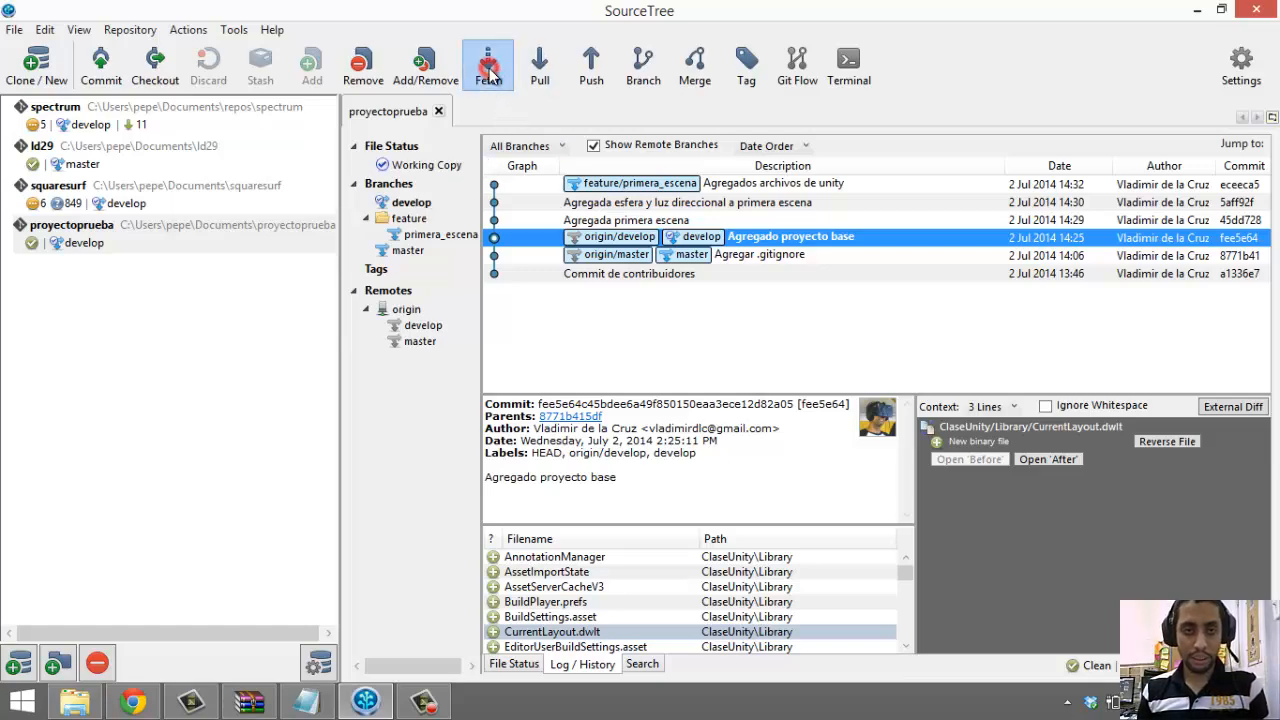
pyautogui.click(888, 245)
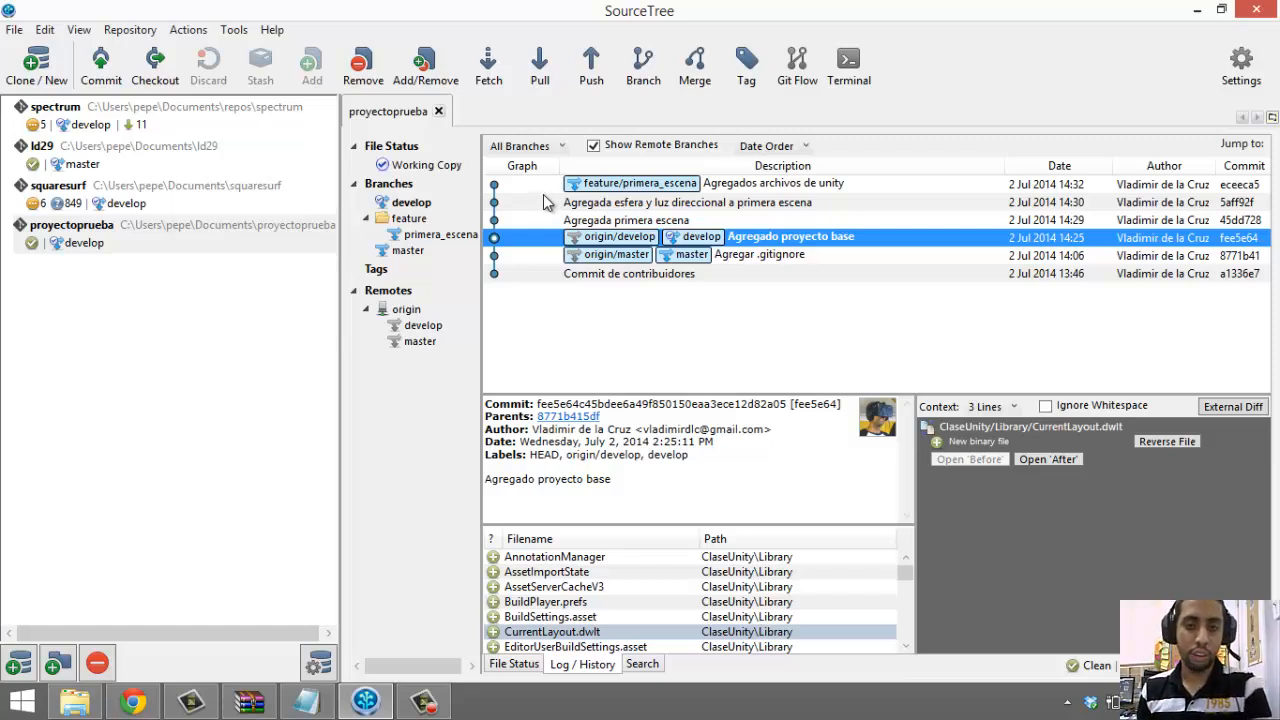
pyautogui.click(539, 76)
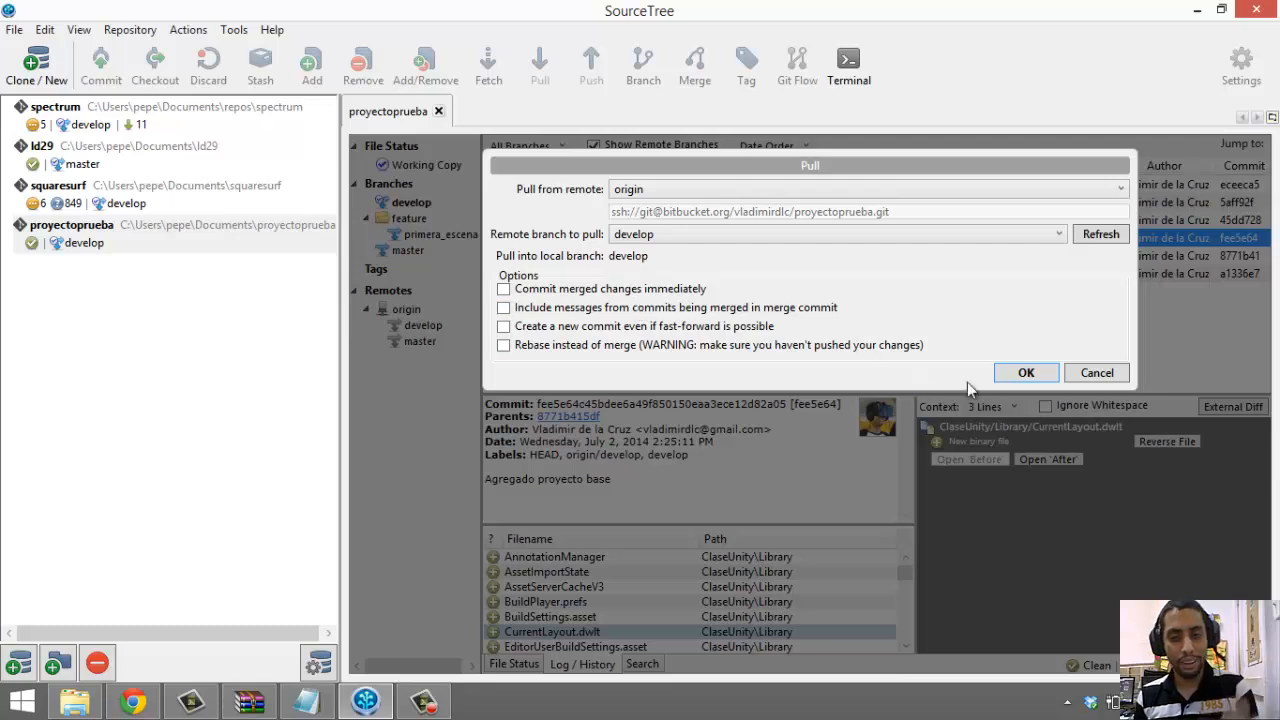
pyautogui.click(1026, 372)
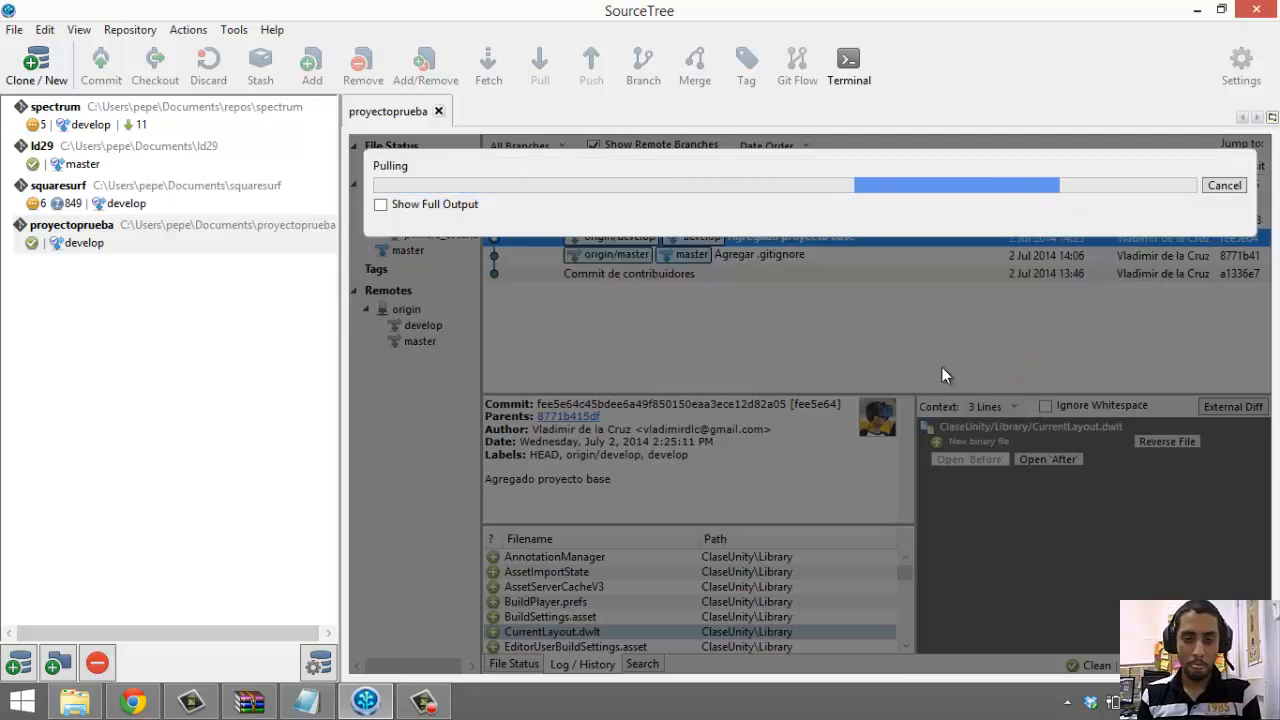
pyautogui.click(432, 204)
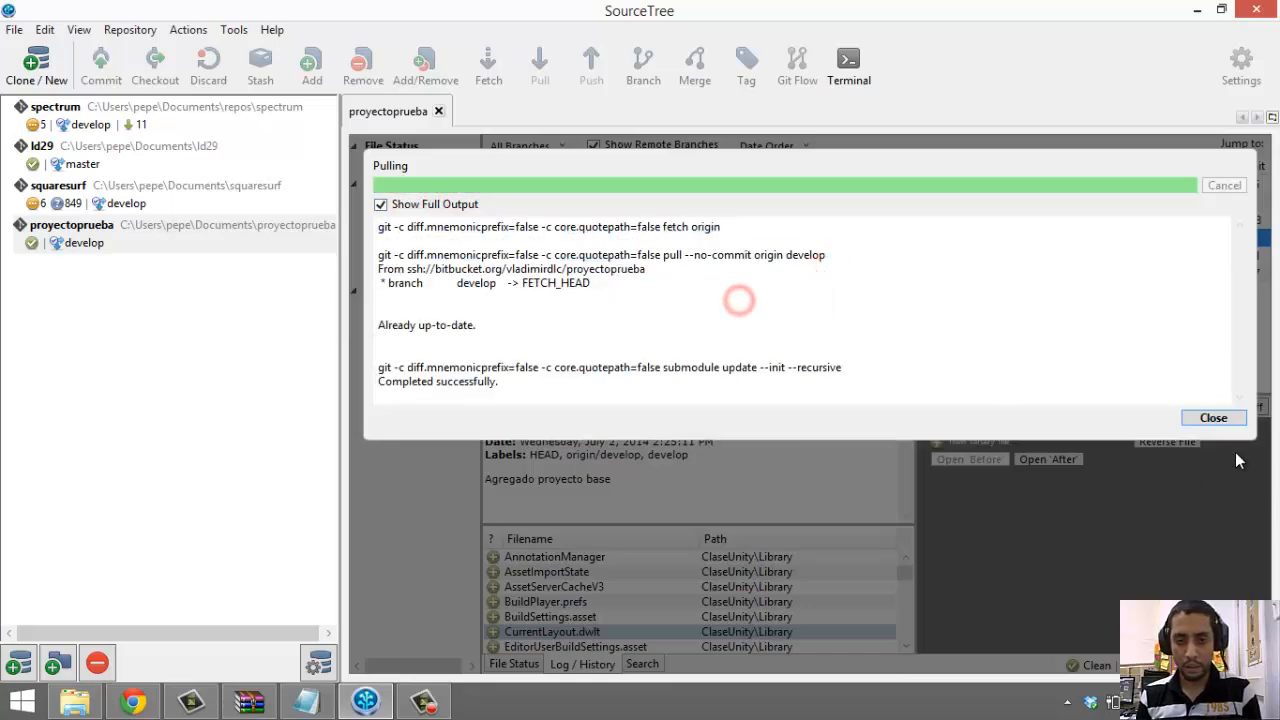
pyautogui.click(1213, 417)
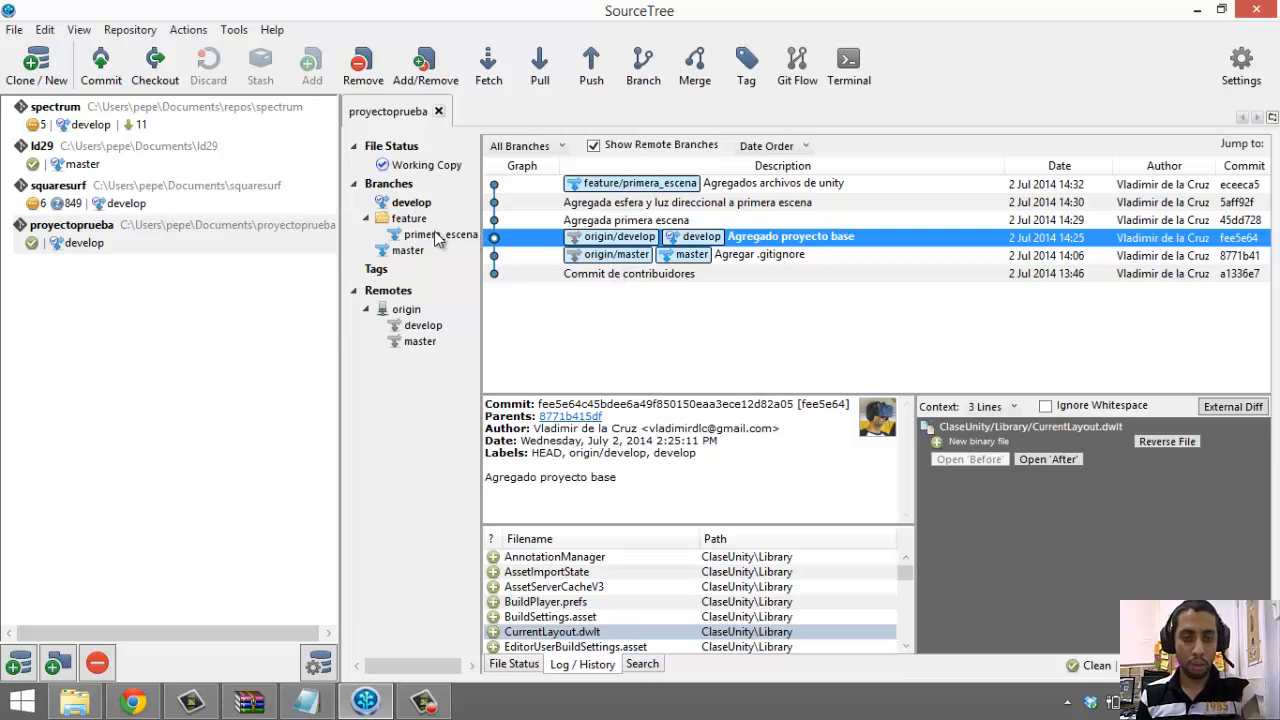
# Finish feature/primera_escena with Git Flow, merging it into develop and deleting the feature branch
pyautogui.doubleClick(437, 235)
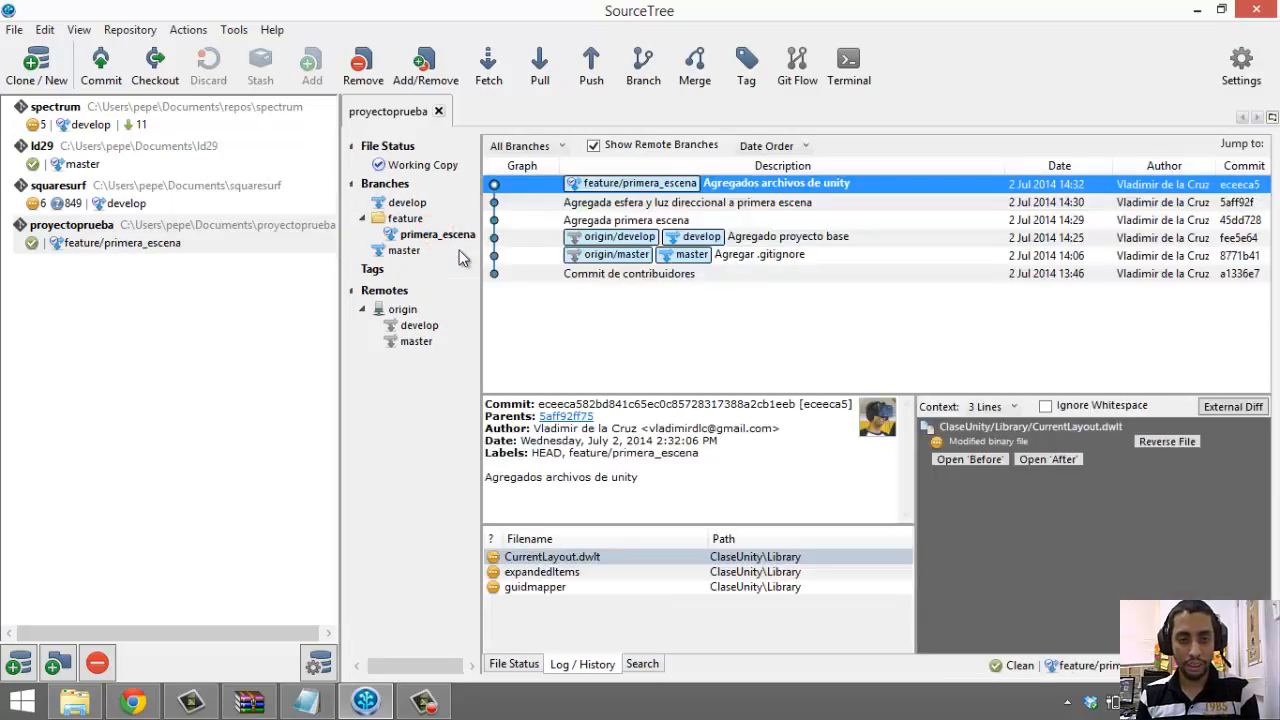
pyautogui.click(797, 65)
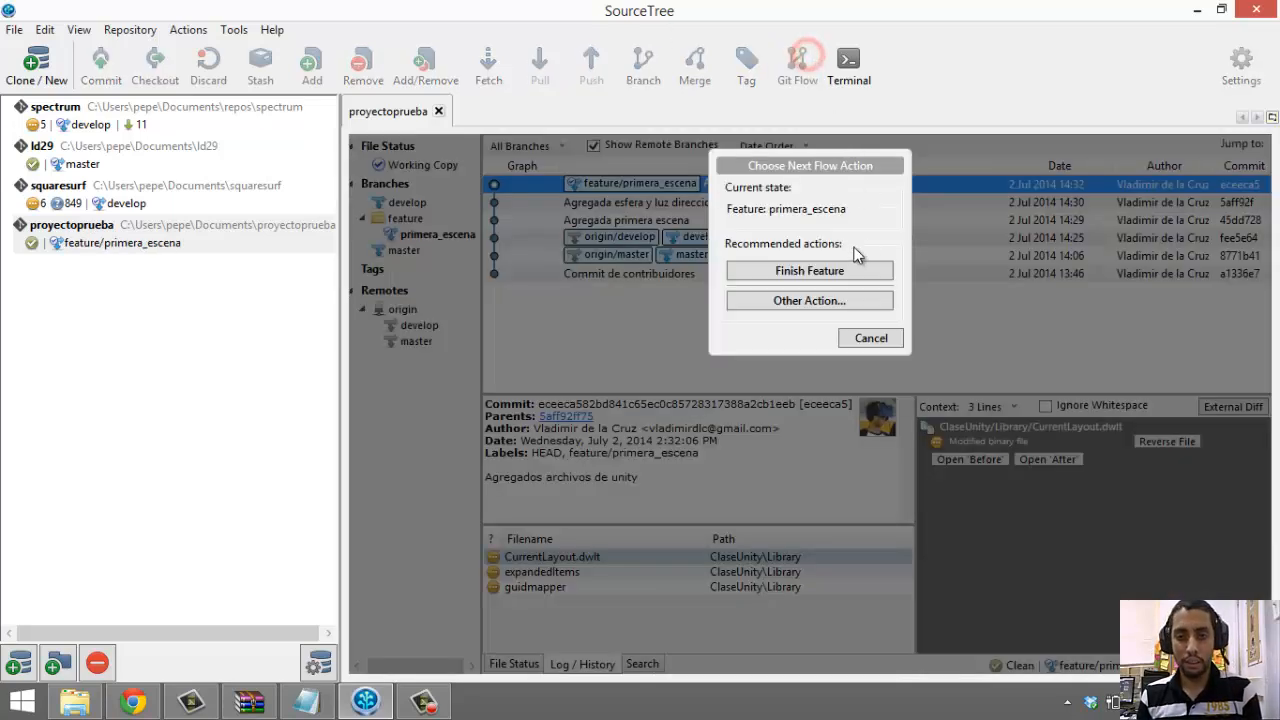
pyautogui.click(787, 268)
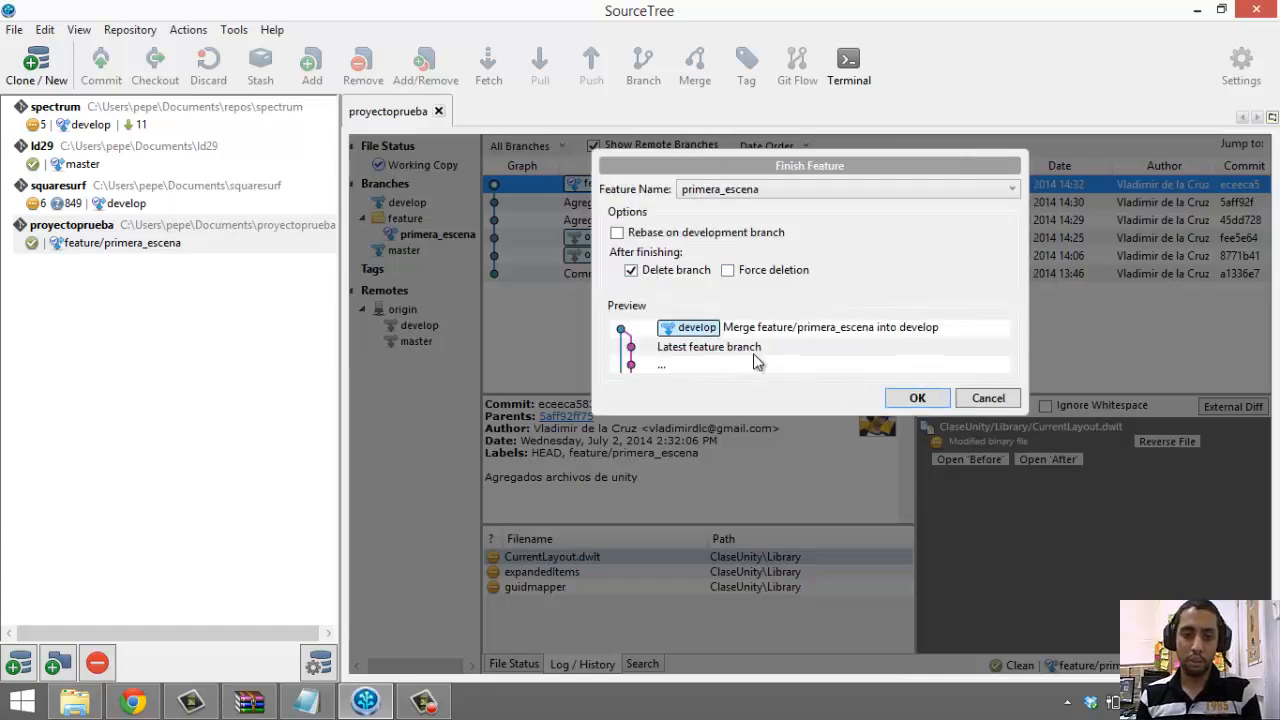
pyautogui.click(900, 404)
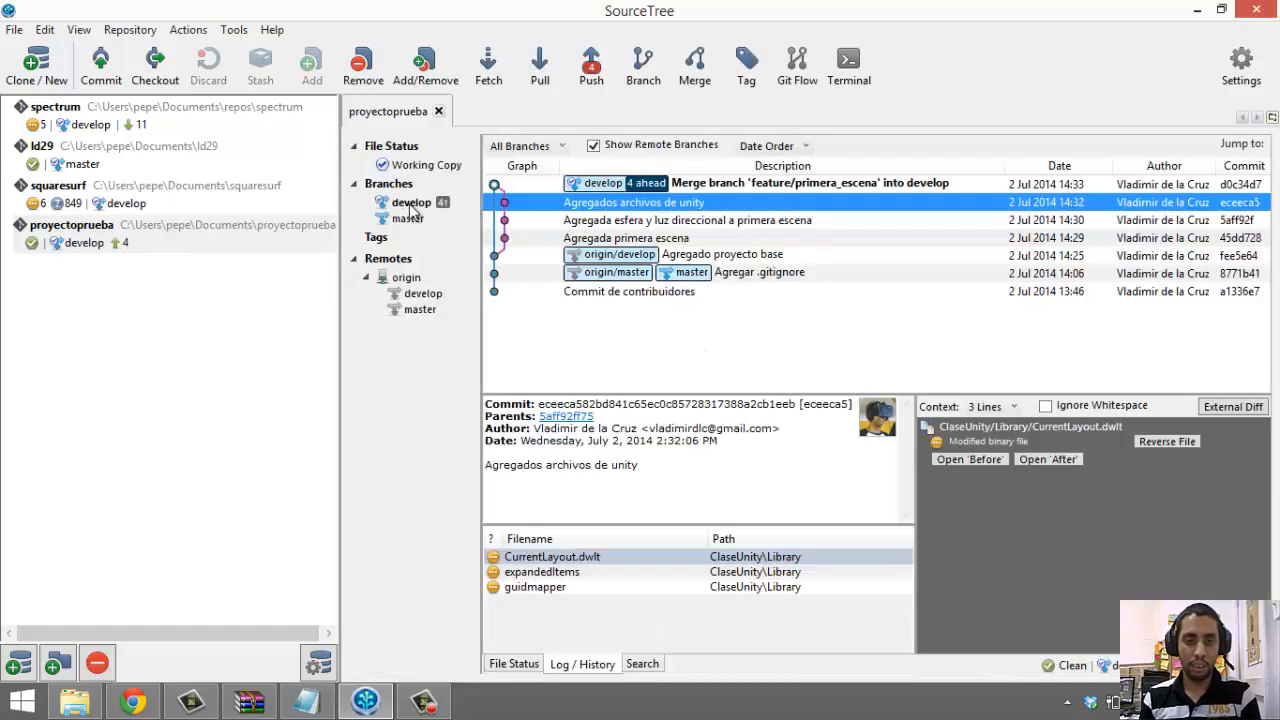
pyautogui.click(412, 203)
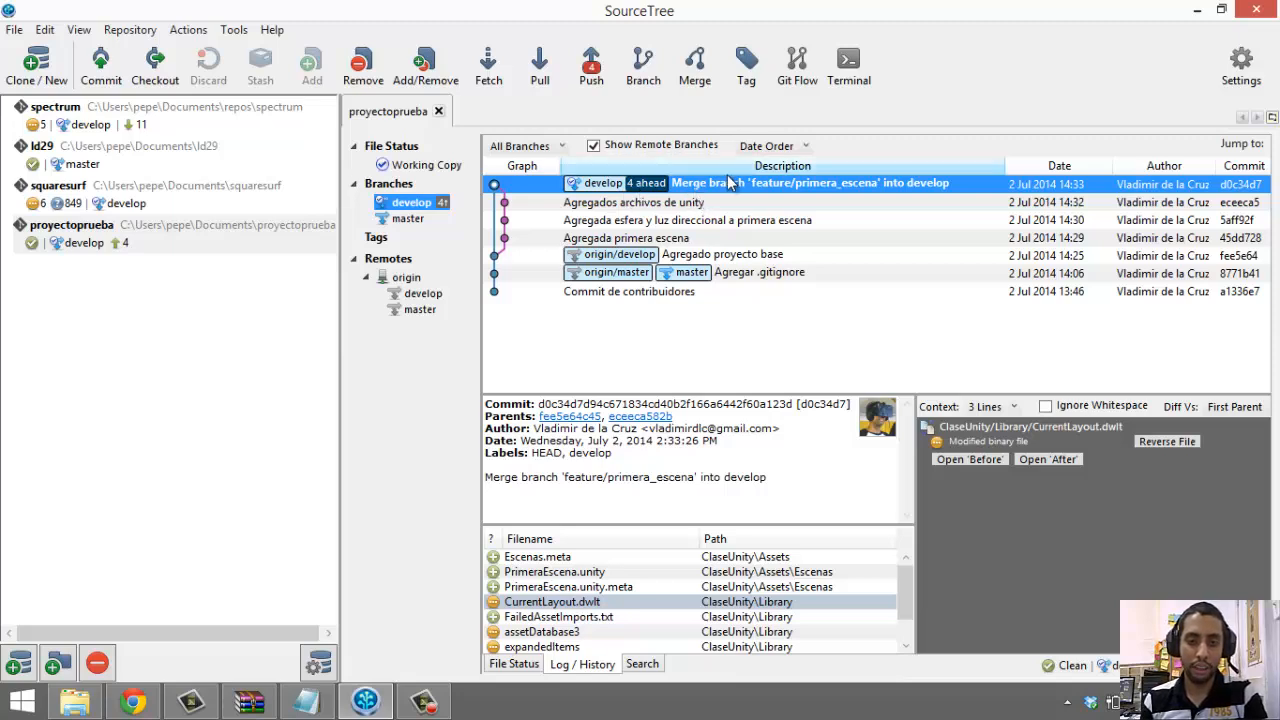
# Push the develop and master branches to origin, then switch to Bitbucket in Chrome
pyautogui.click(758, 188)
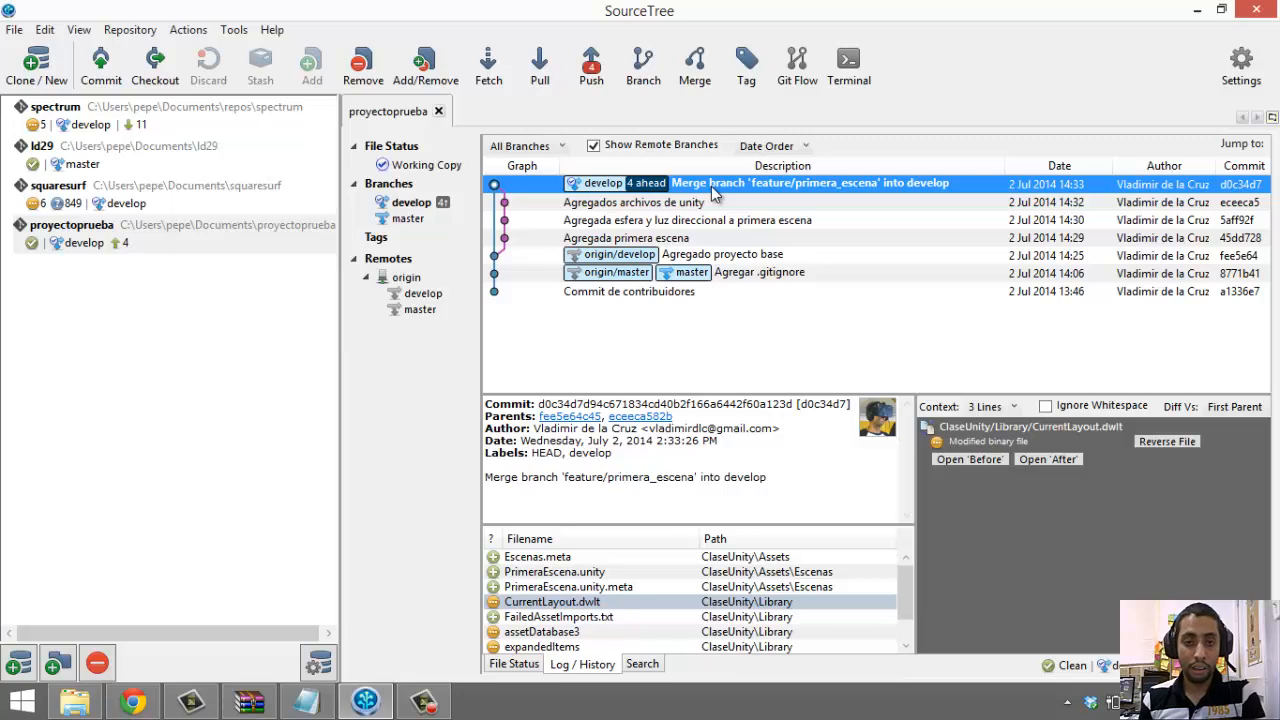
pyautogui.click(592, 72)
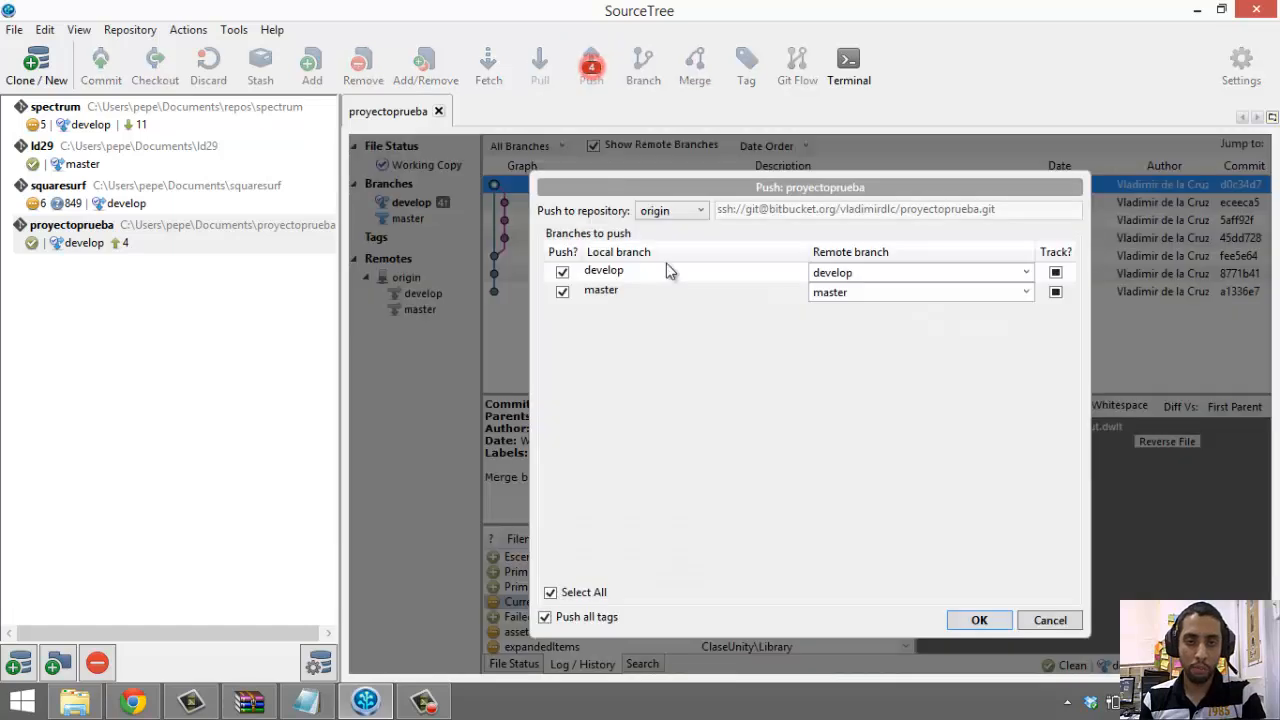
pyautogui.click(965, 620)
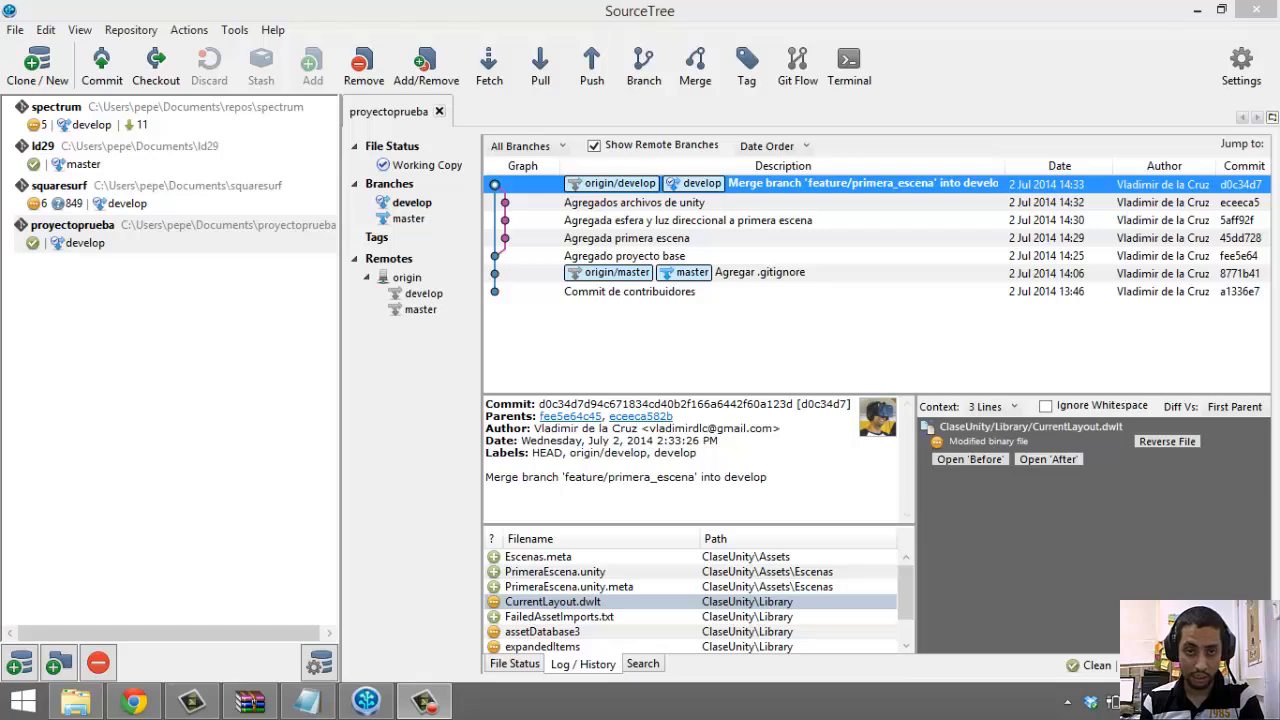
pyautogui.click(134, 702)
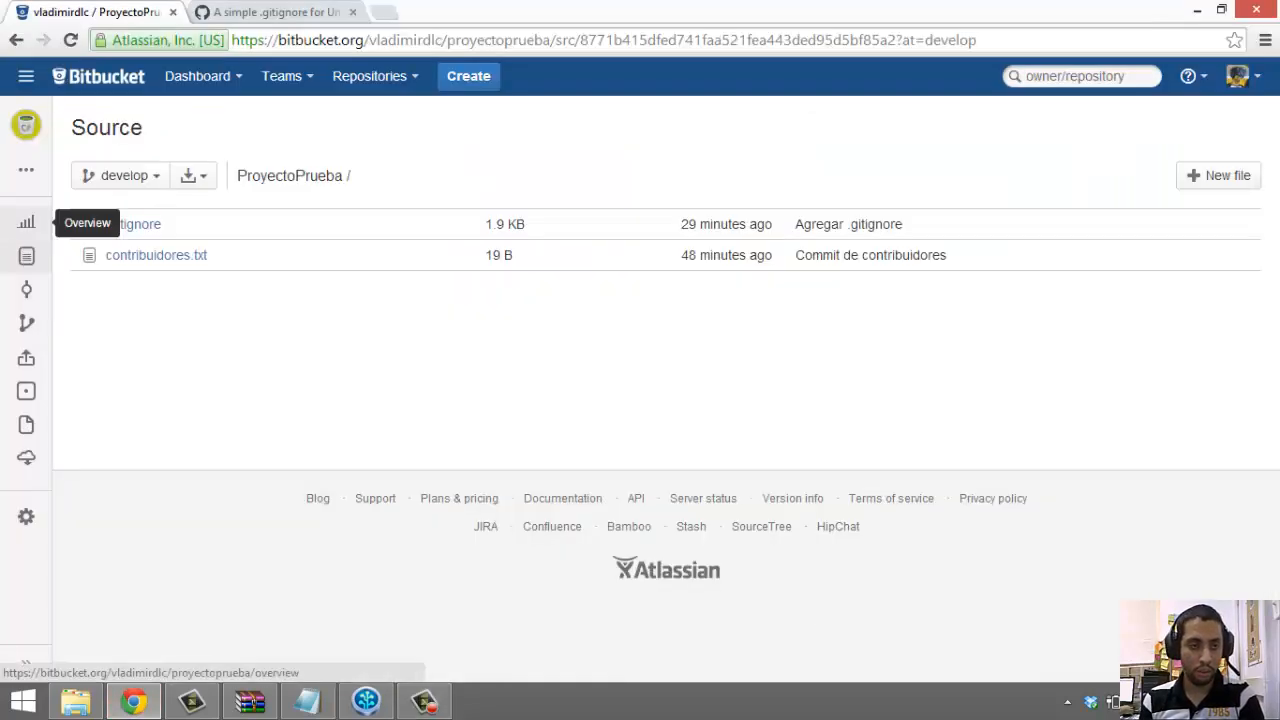
# Open the ProyectoPrueba overview's 4-commit list, compare it with SourceTree, then show bitbucketGitUnity.txt
pyautogui.click(26, 125)
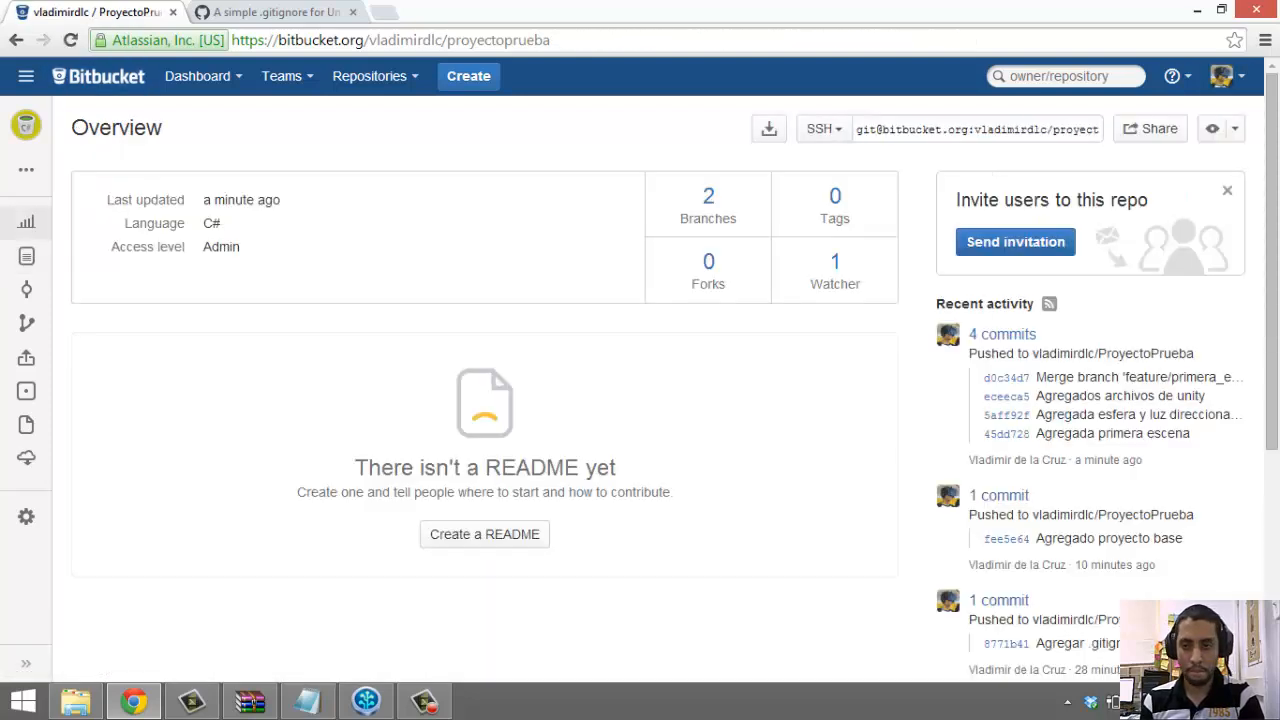
pyautogui.click(1001, 334)
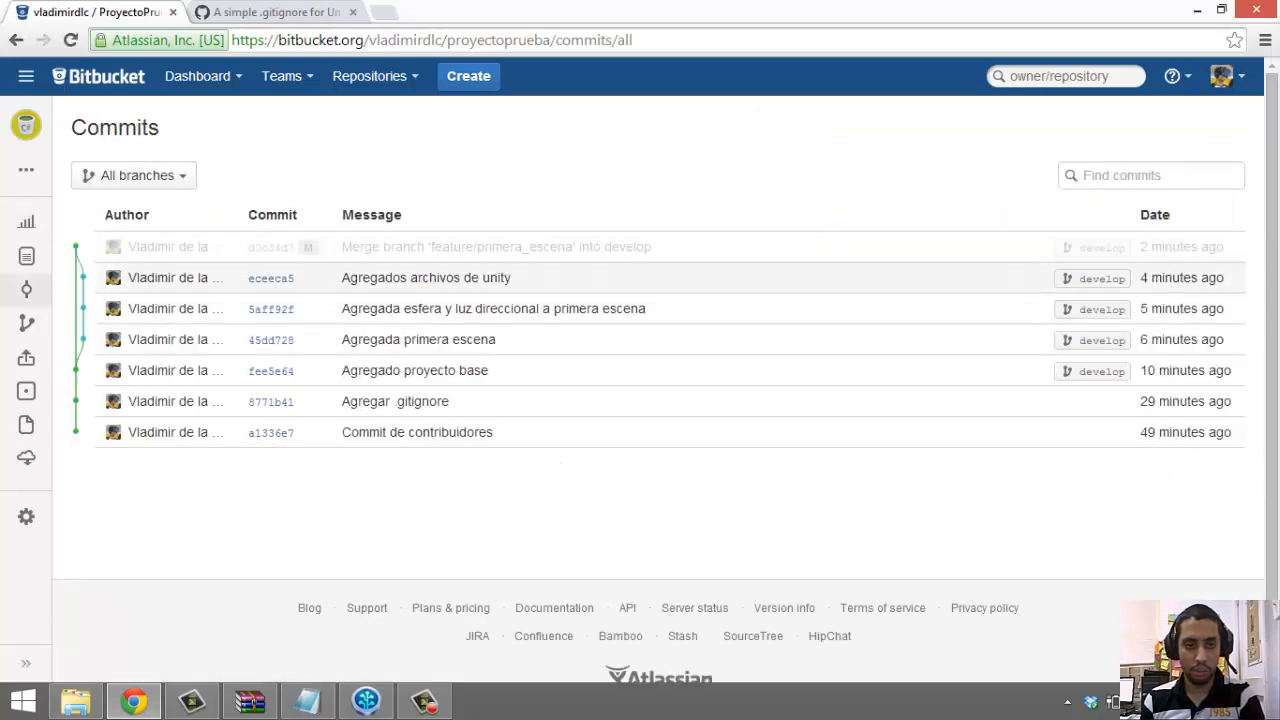
pyautogui.click(366, 700)
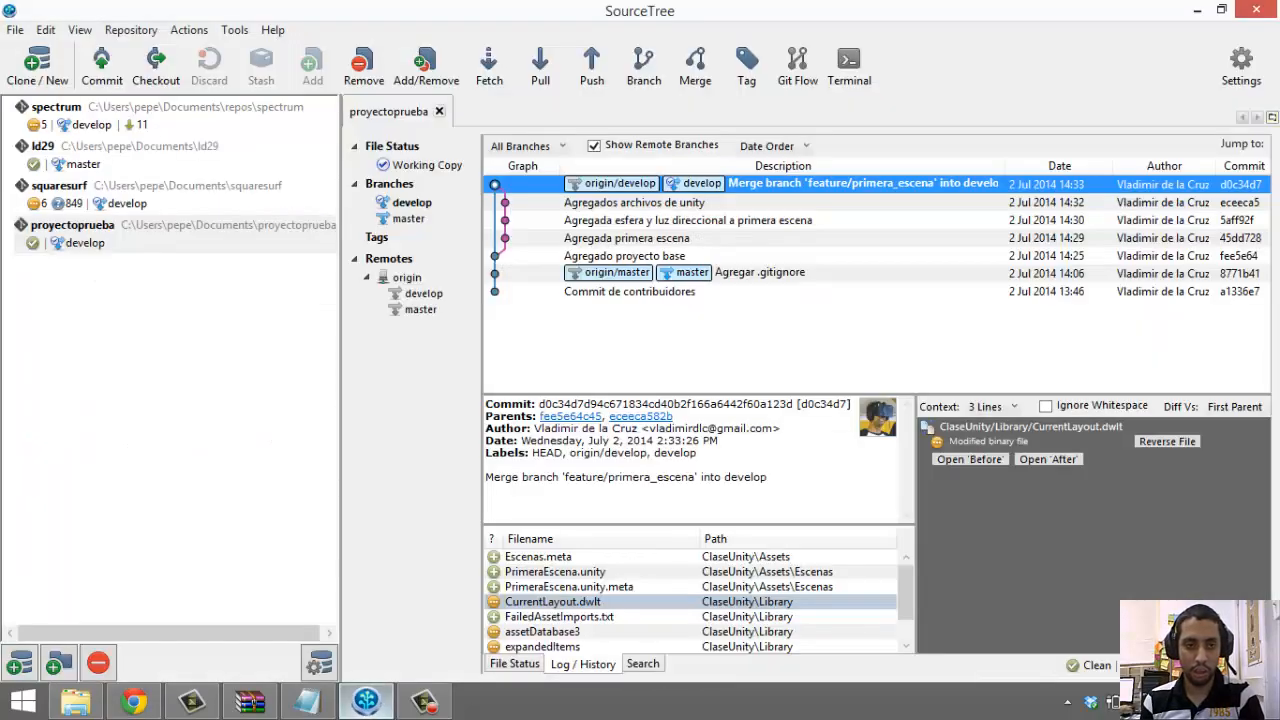
pyautogui.click(366, 700)
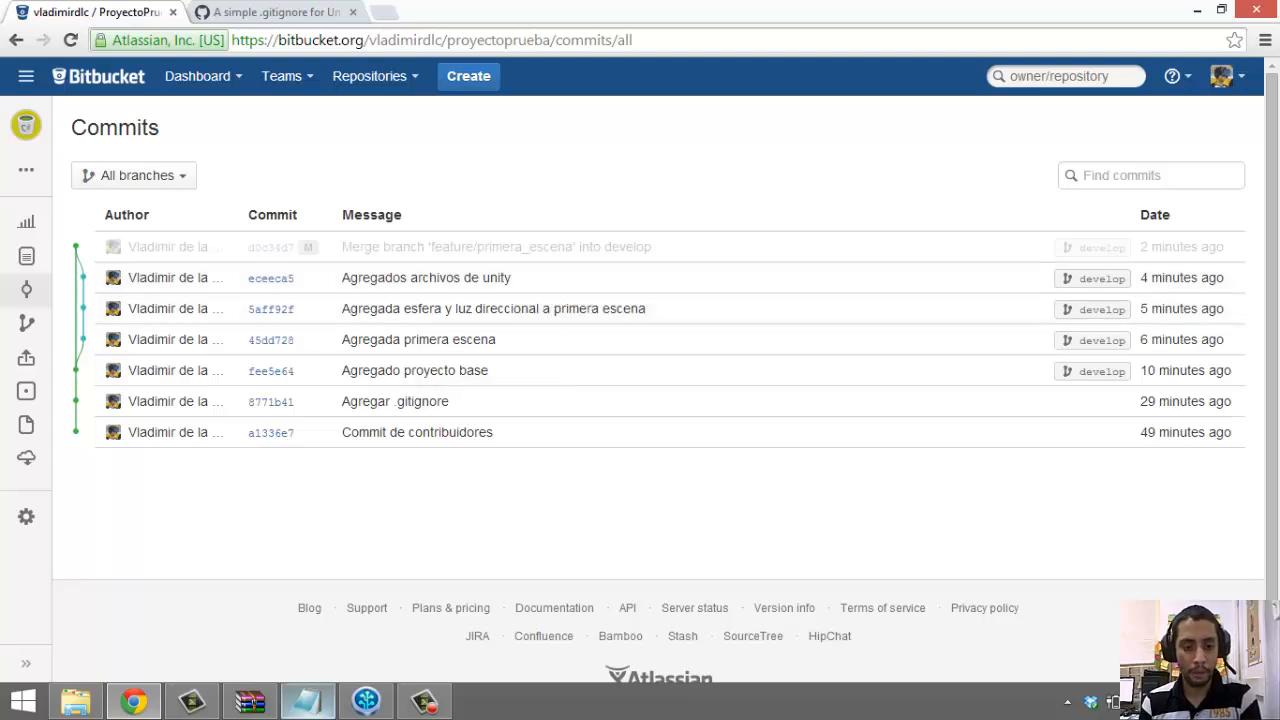
pyautogui.click(306, 700)
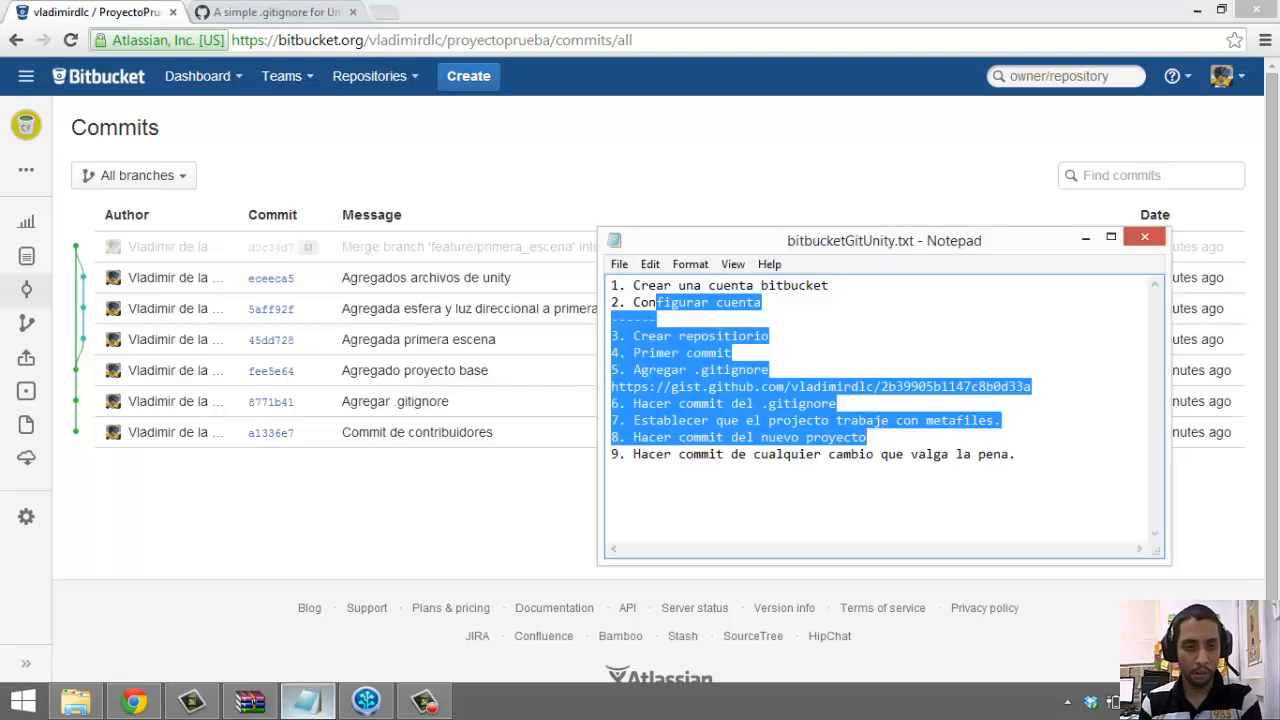